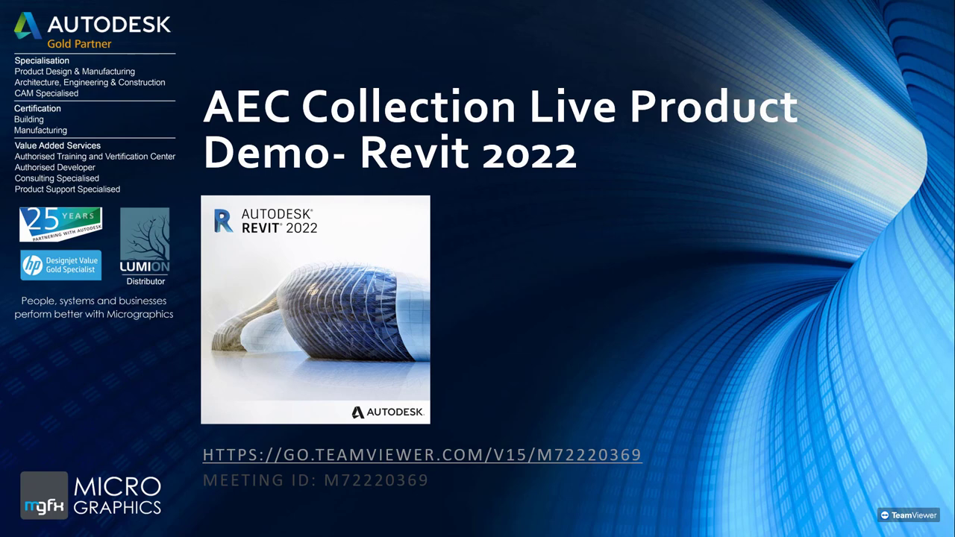
Advance the slideshow from the AEC Collection title slide to the Agenda slide
{"action": "left_click", "coordinate": [177, 326]}
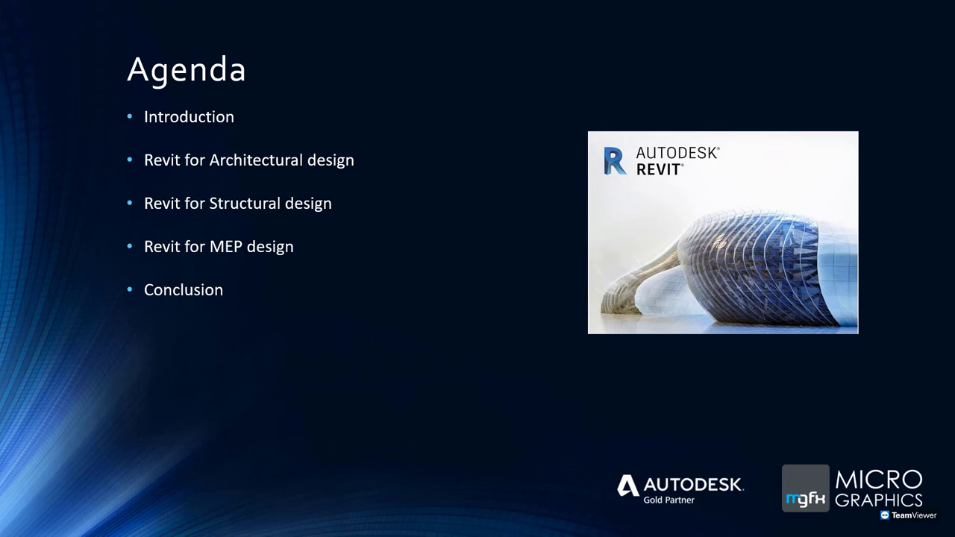
Advance from the Agenda to the Introduction slide showing three Revit design images
{"action": "key", "text": "Right"}
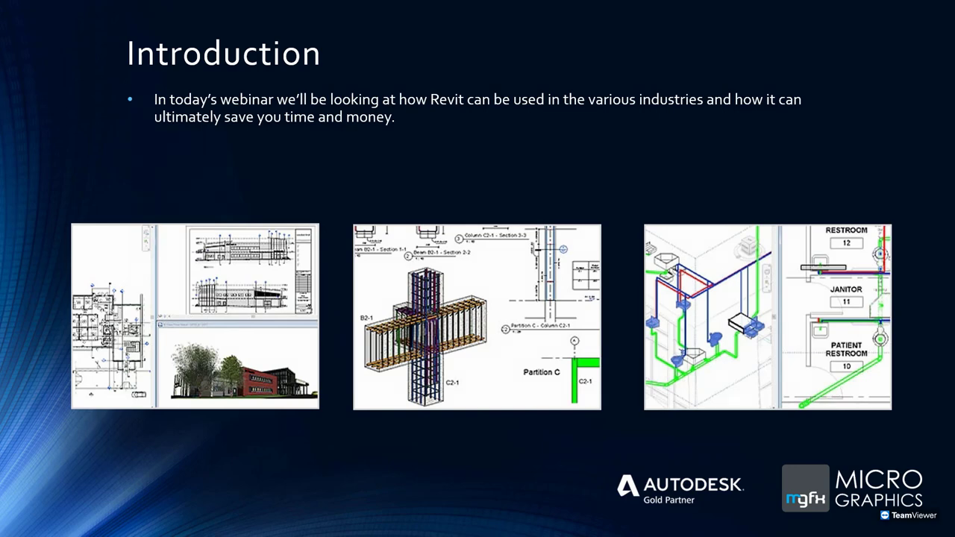
Advance to the 'Revit for Architectural design' slide with its six capabilities
{"action": "key", "text": "Right"}
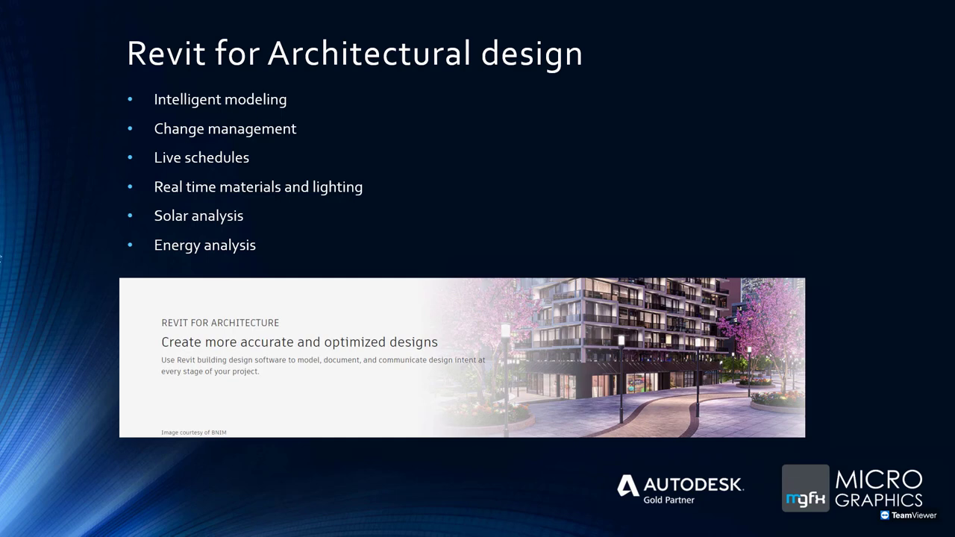
Return to the architectural design slide, then switch to Revit 2022's A001 Title Sheet
{"action": "left_click", "coordinate": [72, 246]}
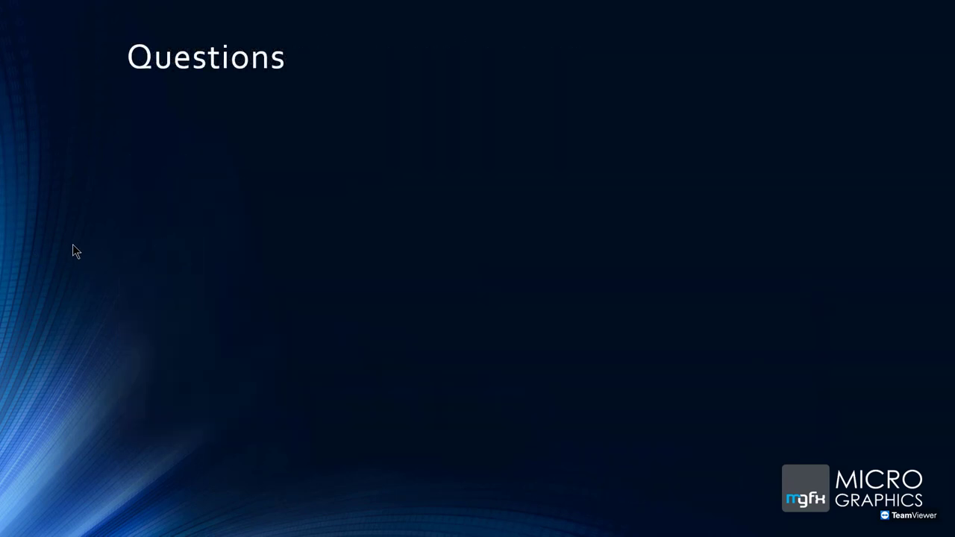
{"action": "key", "text": "Left"}
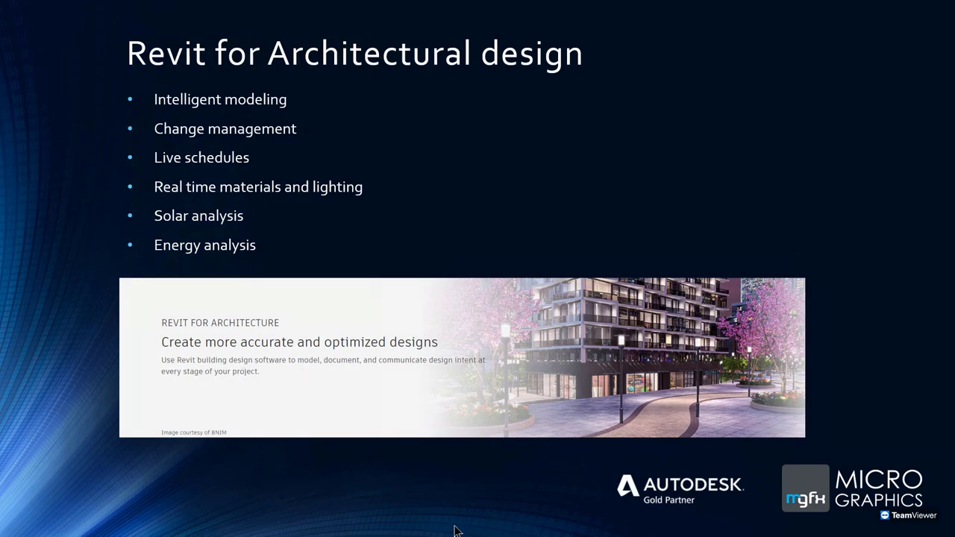
{"action": "key", "text": "super"}
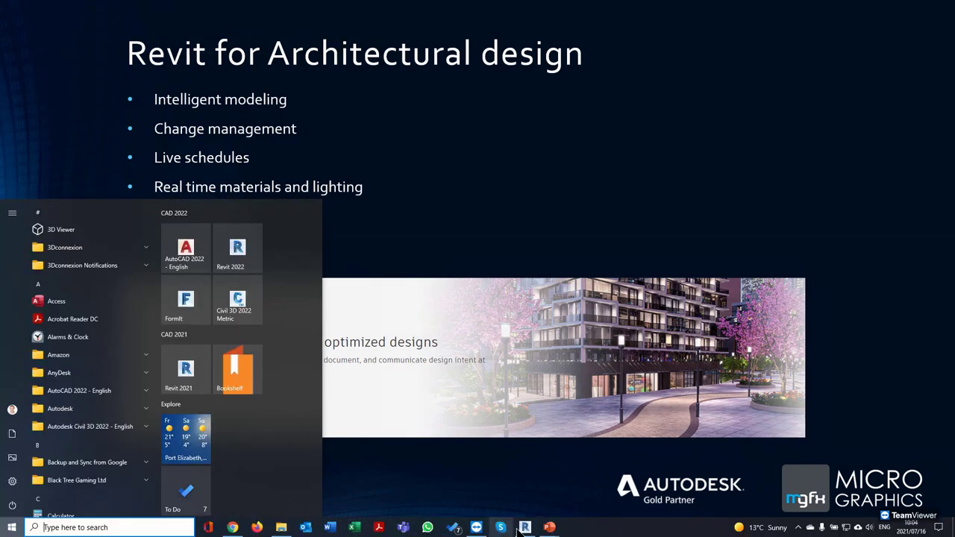
{"action": "left_click", "coordinate": [525, 527]}
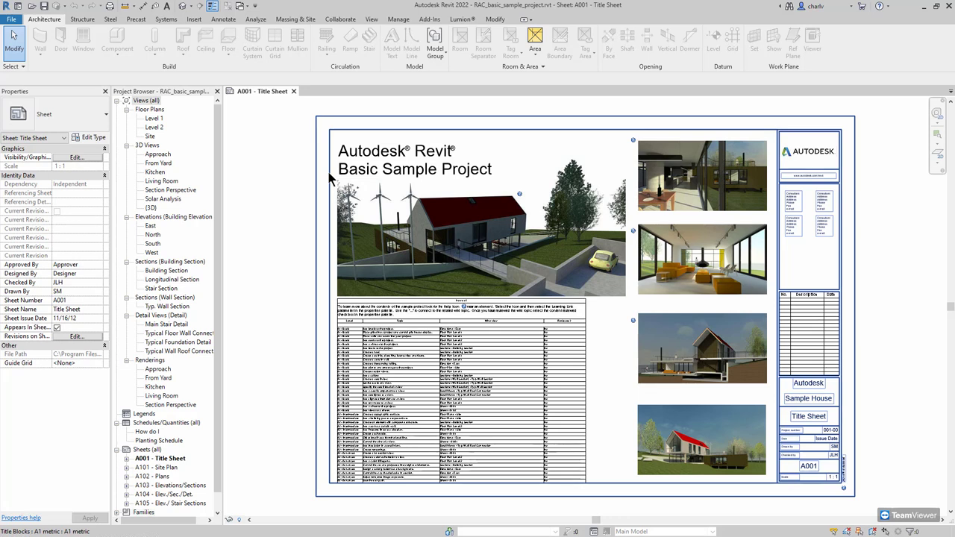
Open the Level 2 floor plan and centre its colour-coded rooms in the view
{"action": "double_click", "coordinate": [154, 127]}
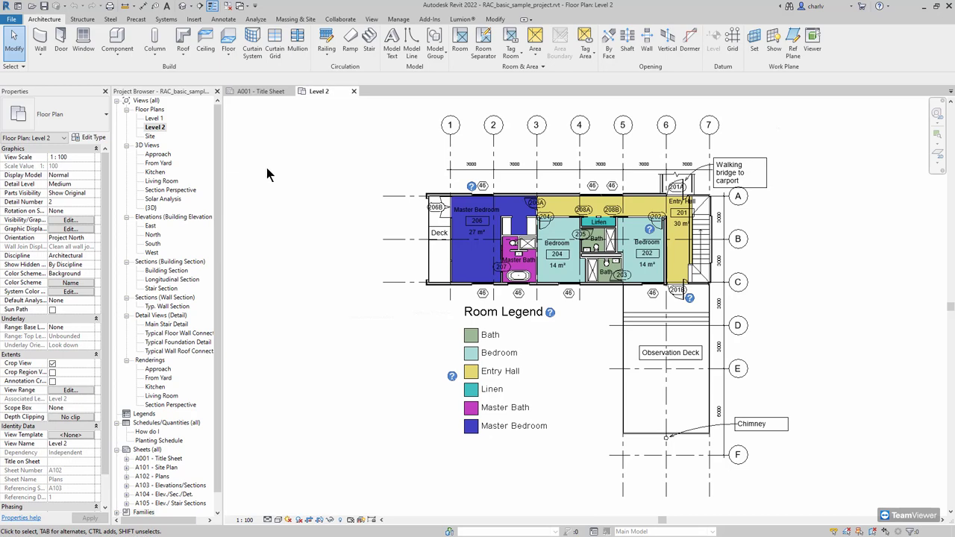
{"action": "scroll", "coordinate": [556, 291], "scroll_direction": "up", "scroll_amount": 3}
{"action": "scroll", "coordinate": [550, 296], "scroll_direction": "up", "scroll_amount": 3}
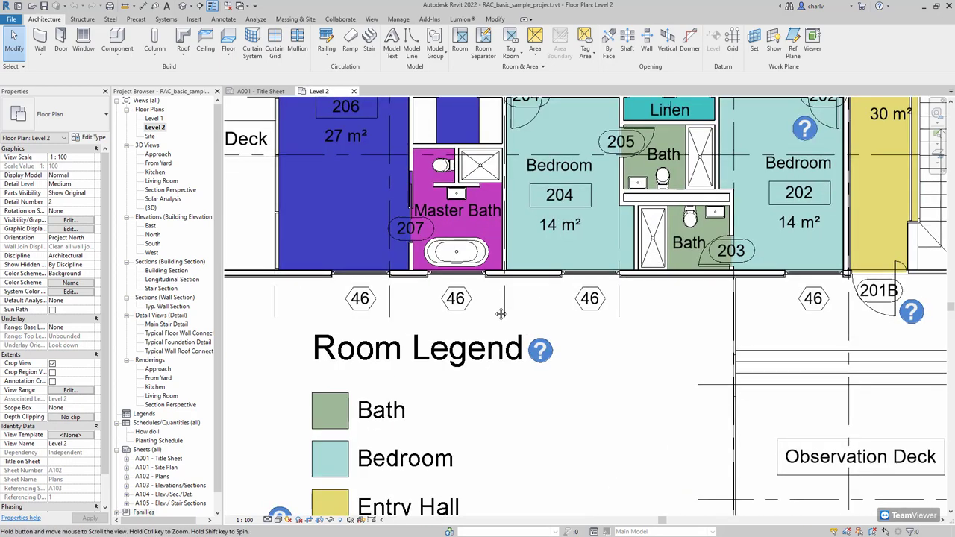
{"action": "middle_click_drag", "start_coordinate": [550, 295], "coordinate": [479, 306]}
{"action": "scroll", "coordinate": [477, 295], "scroll_direction": "down", "scroll_amount": 2}
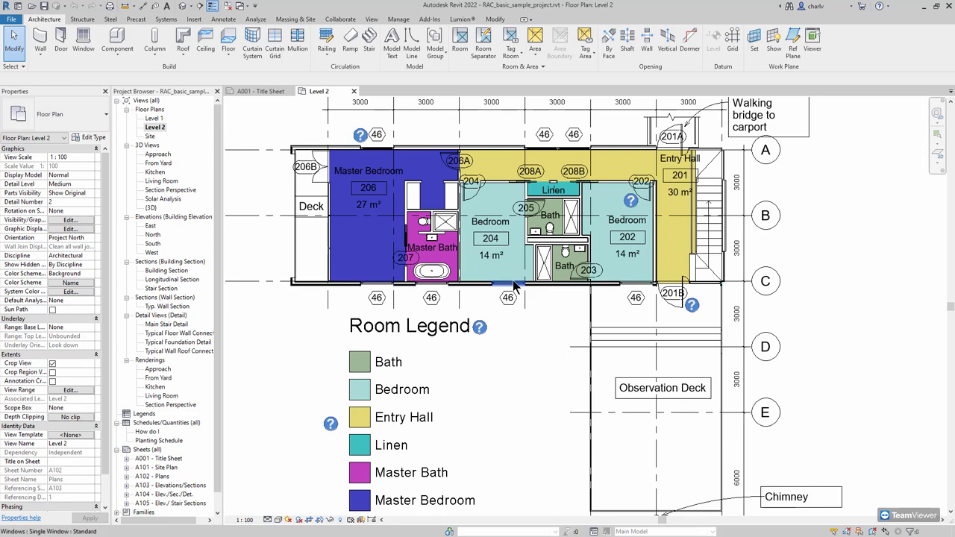
{"action": "scroll", "coordinate": [512, 280], "scroll_direction": "up", "scroll_amount": 3}
{"action": "middle_click_drag", "start_coordinate": [447, 308], "coordinate": [519, 341]}
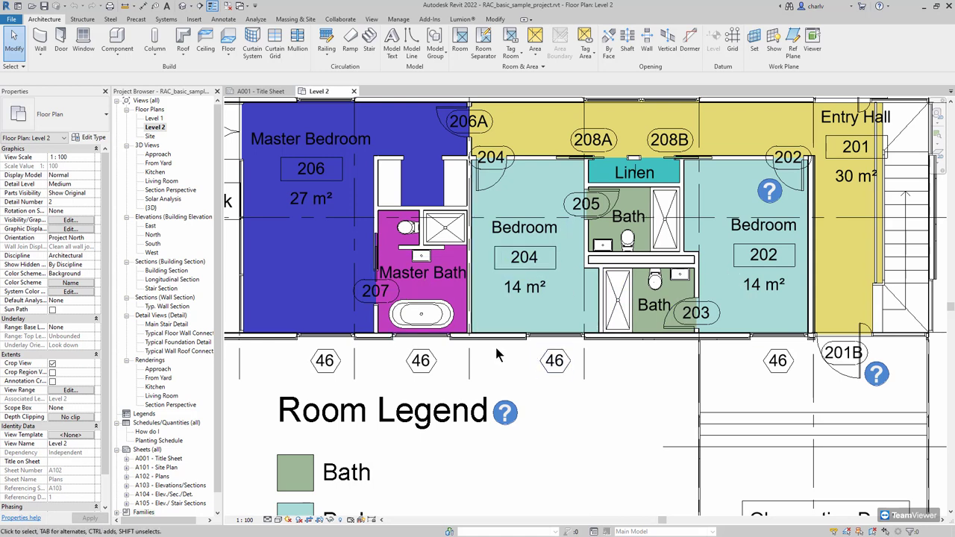
Open the {3D} view, tile the views with WT, and close the A001 Title Sheet
{"action": "double_click", "coordinate": [149, 208]}
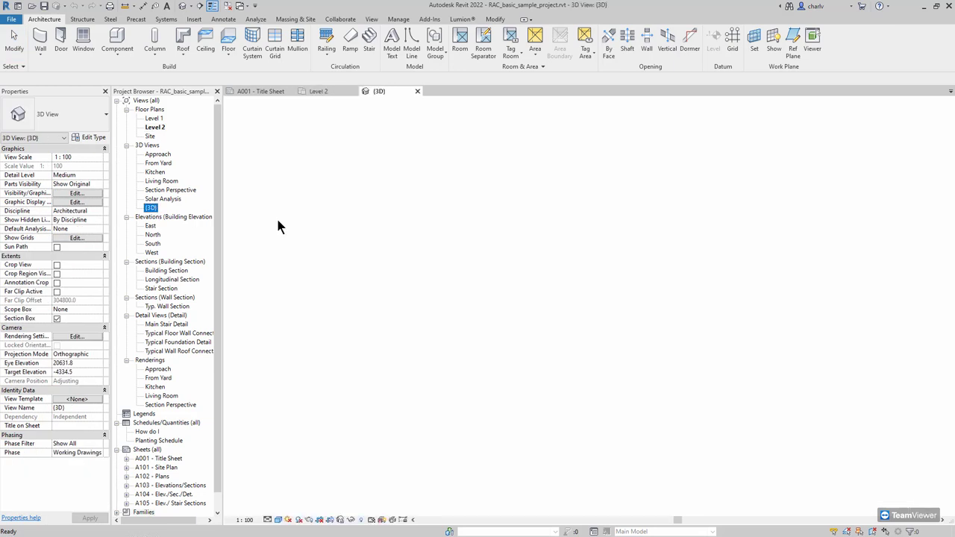
{"action": "key", "text": "w"}
{"action": "key", "text": "t"}
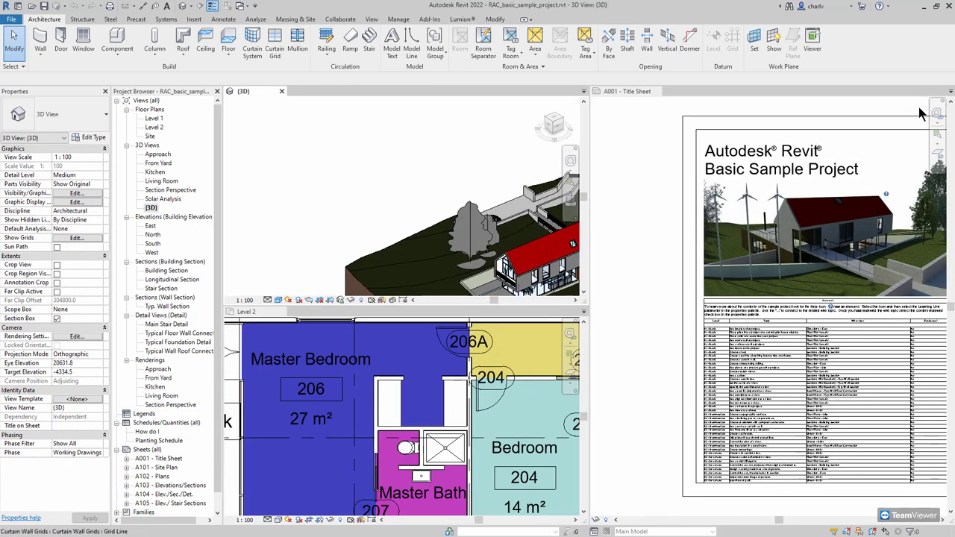
{"action": "left_click", "coordinate": [658, 90]}
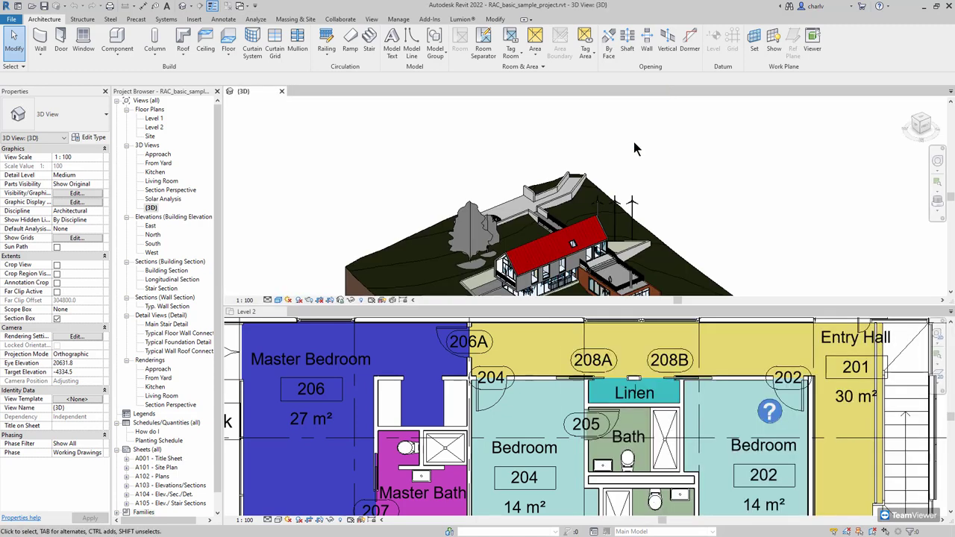
Re-tile the {3D} and Level 2 views and zoom the 3D view to fit the whole site
{"action": "scroll", "coordinate": [650, 222], "scroll_direction": "down", "scroll_amount": 2}
{"action": "middle_click_drag", "start_coordinate": [650, 221], "coordinate": [655, 194], "text": "shift"}
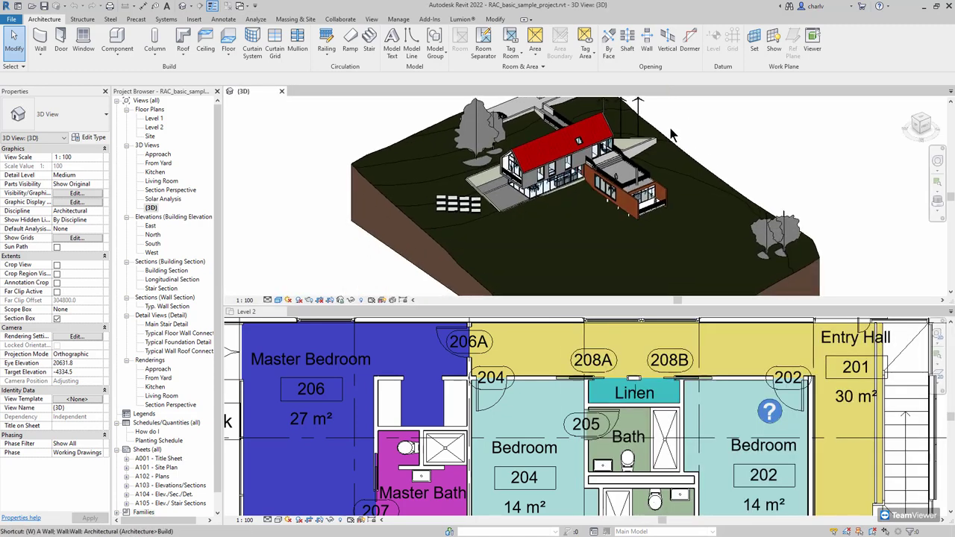
{"action": "key", "text": "w"}
{"action": "key", "text": "t"}
{"action": "middle_click", "coordinate": [283, 396]}
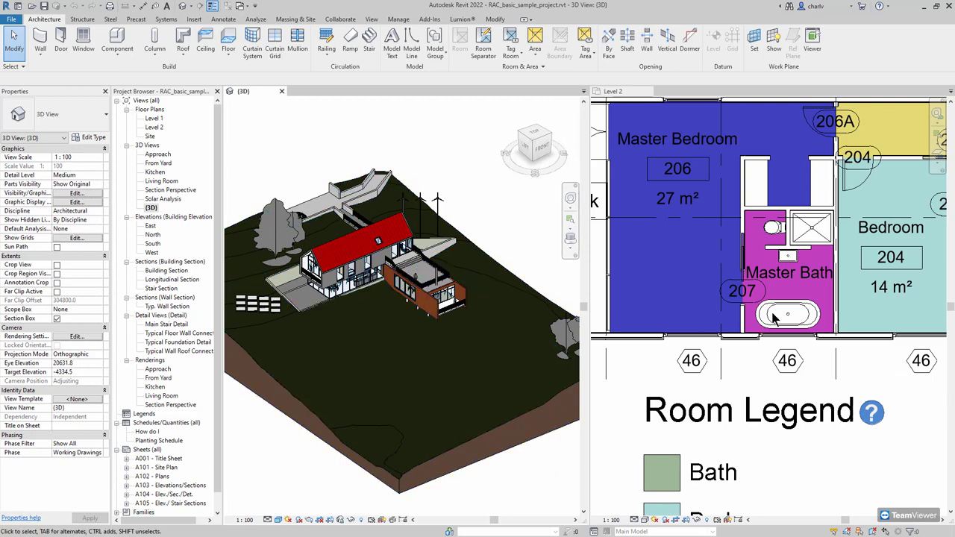
{"action": "scroll", "coordinate": [843, 364], "scroll_direction": "up", "scroll_amount": 2}
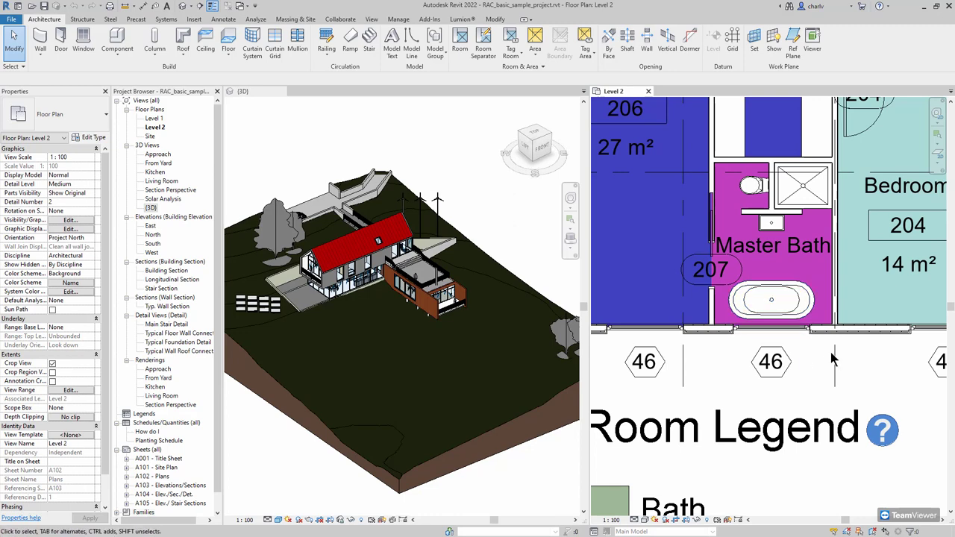
{"action": "scroll", "coordinate": [850, 360], "scroll_direction": "down", "scroll_amount": 1}
{"action": "scroll", "coordinate": [850, 360], "scroll_direction": "down", "scroll_amount": 2}
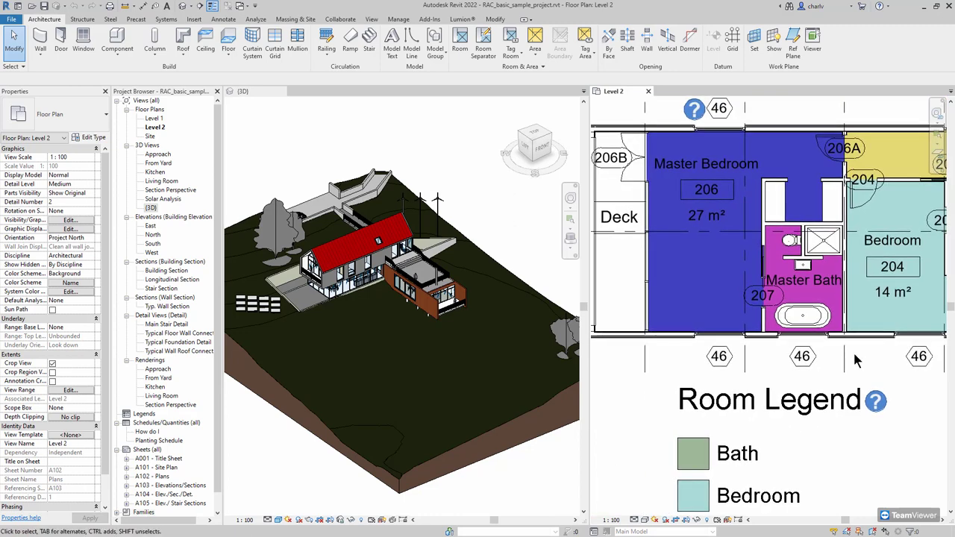
{"action": "left_click", "coordinate": [497, 224]}
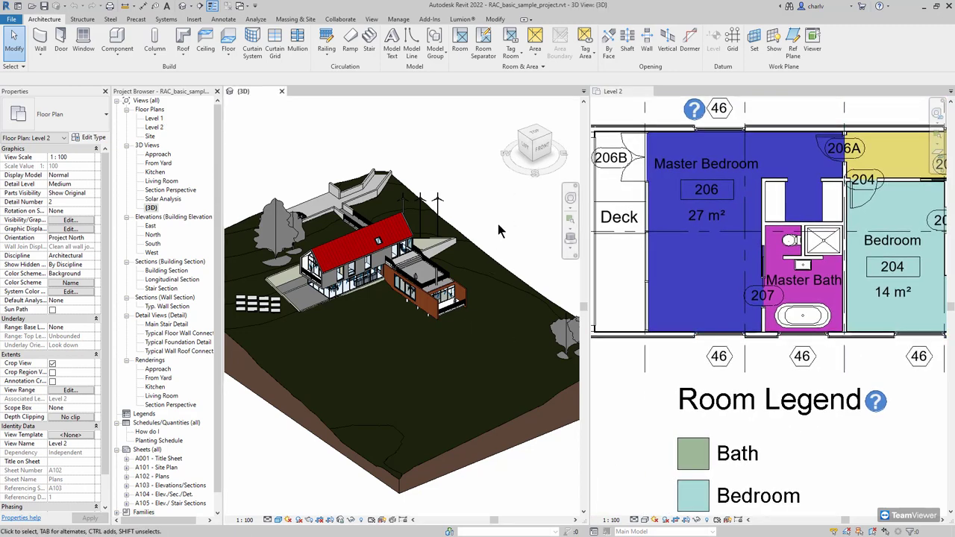
{"action": "scroll", "coordinate": [350, 290], "scroll_direction": "up", "scroll_amount": 10}
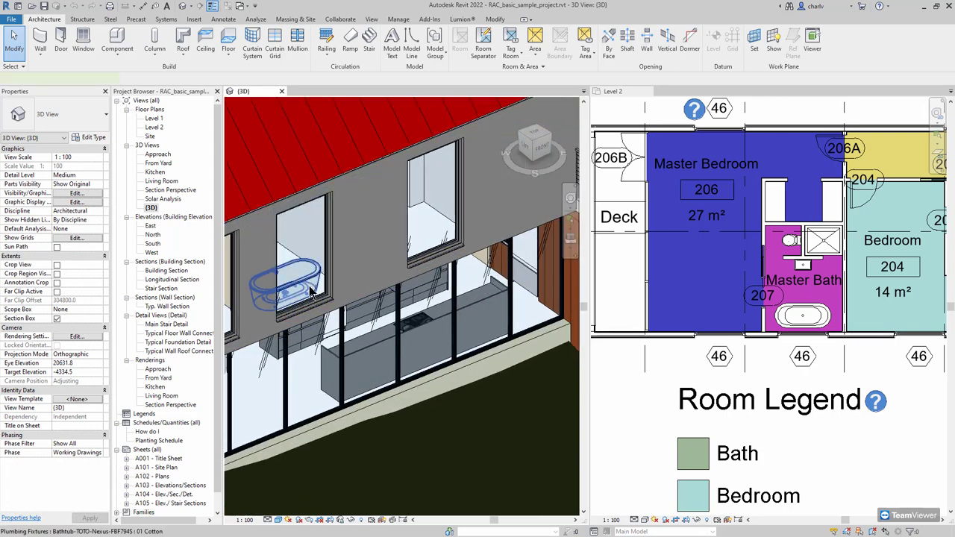
Move the bathtub from Master Bath 207 into Bedroom 204 and clear the selection
{"action": "left_click_drag", "start_coordinate": [291, 280], "coordinate": [438, 234]}
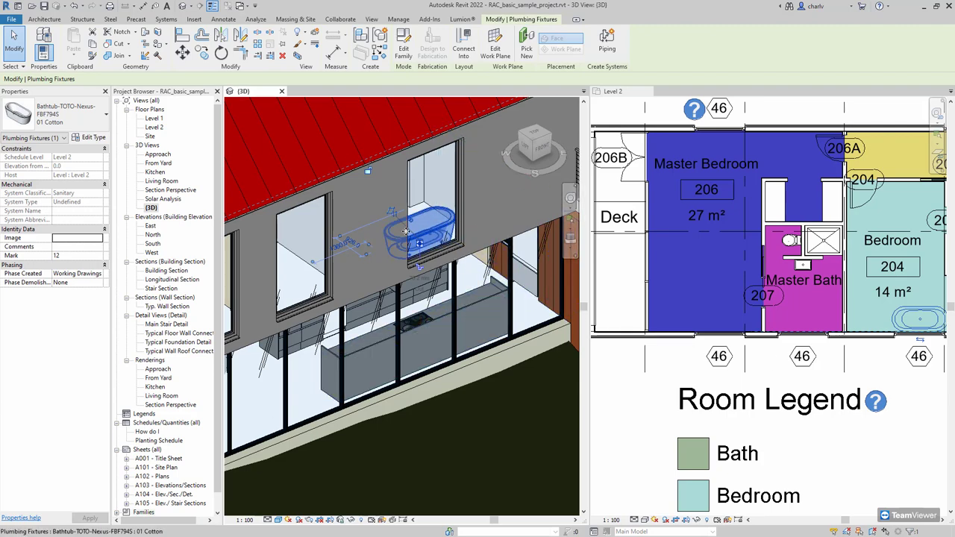
{"action": "left_click_drag", "start_coordinate": [406, 231], "coordinate": [273, 283]}
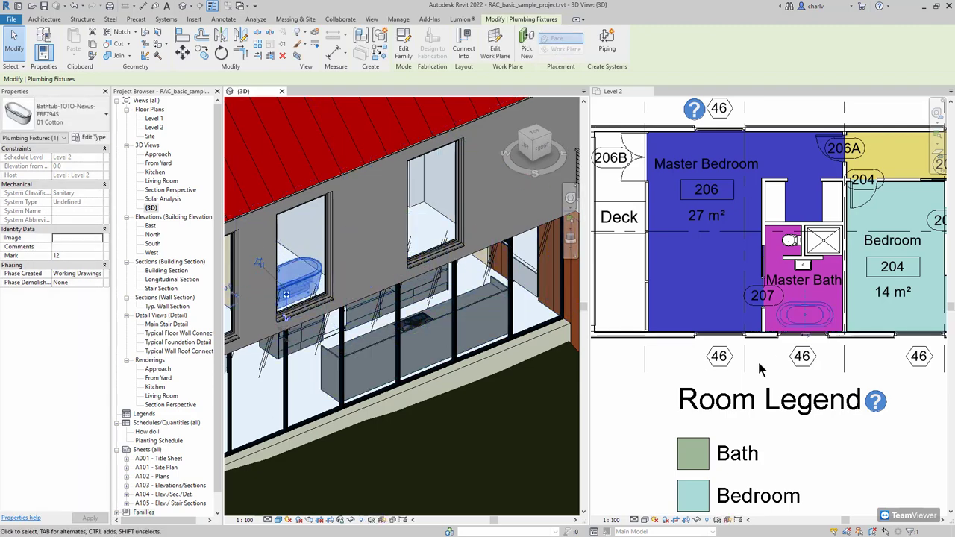
{"action": "left_click", "coordinate": [820, 323]}
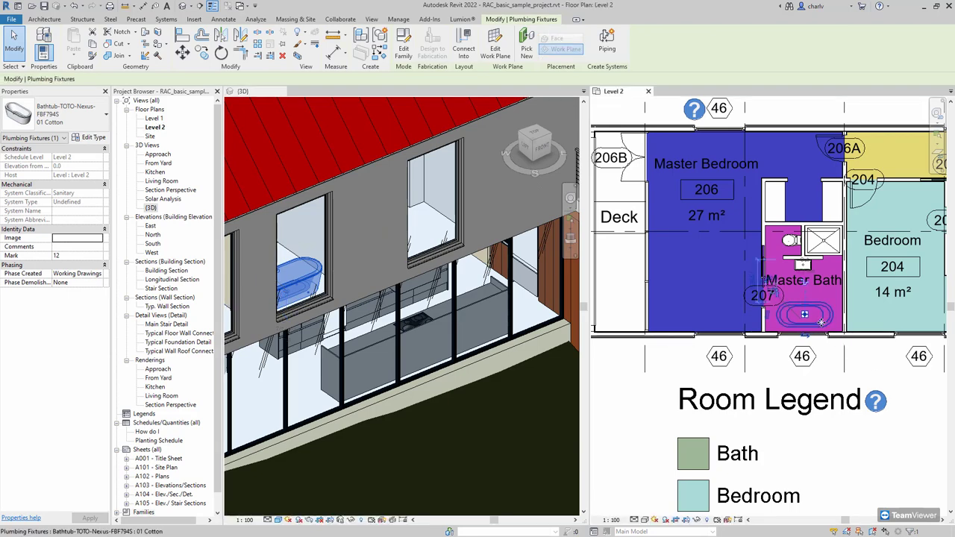
{"action": "left_click_drag", "start_coordinate": [820, 322], "coordinate": [903, 352]}
{"action": "key", "text": "Escape"}
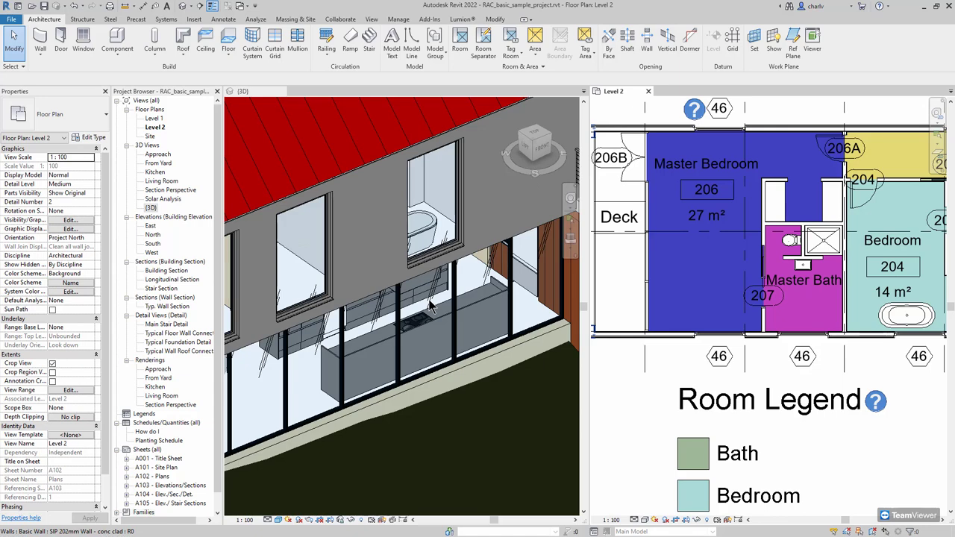
{"action": "scroll", "coordinate": [425, 287], "scroll_direction": "down", "scroll_amount": 3}
{"action": "scroll", "coordinate": [426, 290], "scroll_direction": "down", "scroll_amount": 6}
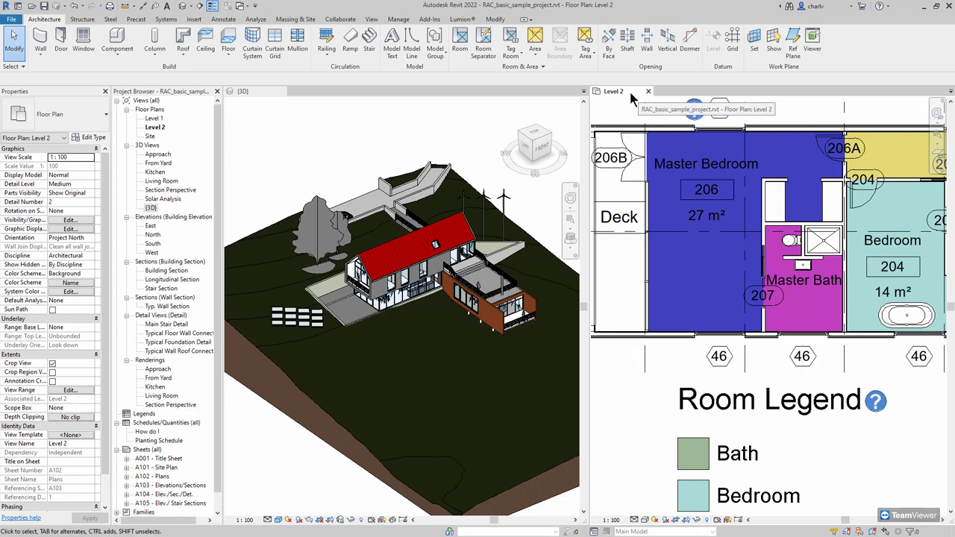
Close the {3D} view so only the Level 2 floor plan remains
{"action": "left_click", "coordinate": [283, 91]}
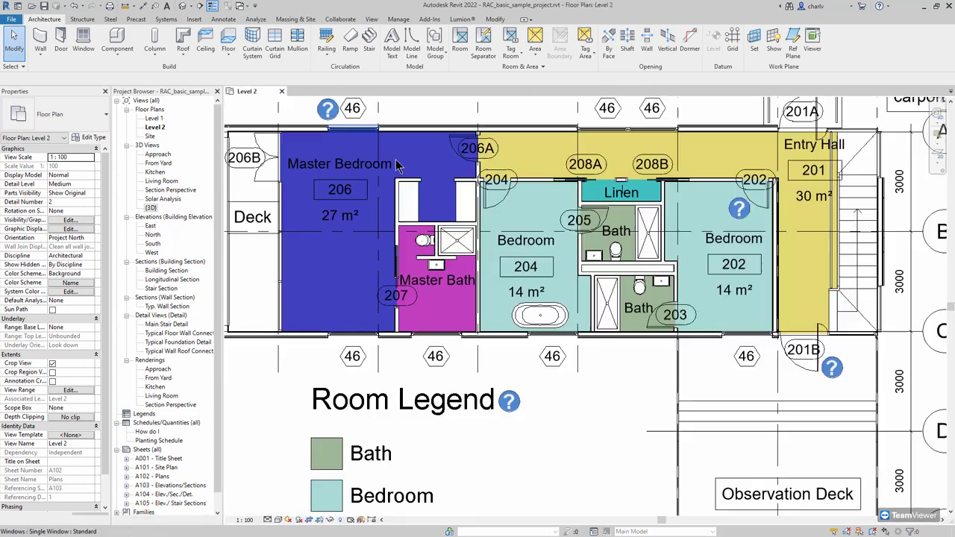
{"action": "middle_click_drag", "start_coordinate": [461, 309], "coordinate": [470, 339]}
{"action": "scroll", "coordinate": [626, 379], "scroll_direction": "down", "scroll_amount": 1}
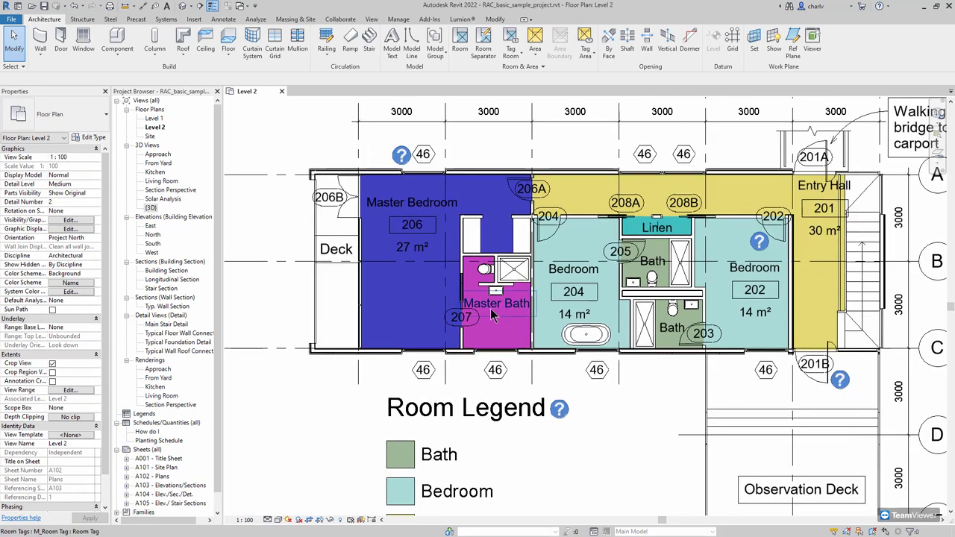
{"action": "scroll", "coordinate": [470, 339], "scroll_direction": "up", "scroll_amount": 1}
{"action": "scroll", "coordinate": [470, 340], "scroll_direction": "up", "scroll_amount": 1}
Zoom in toward the bedroom doors and select door 204 of Bedroom 204
{"action": "middle_click_drag", "start_coordinate": [467, 240], "coordinate": [385, 322]}
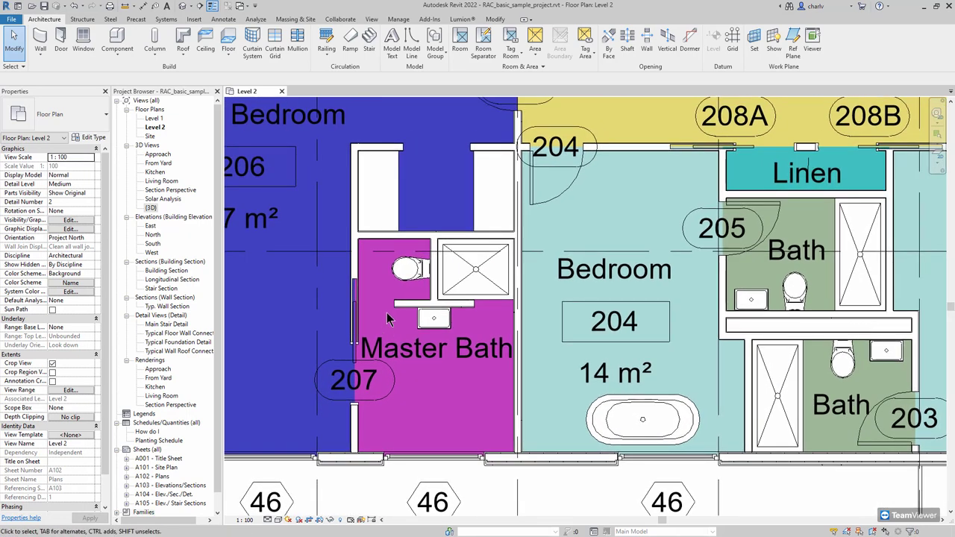
{"action": "middle_click_drag", "start_coordinate": [387, 320], "coordinate": [256, 411]}
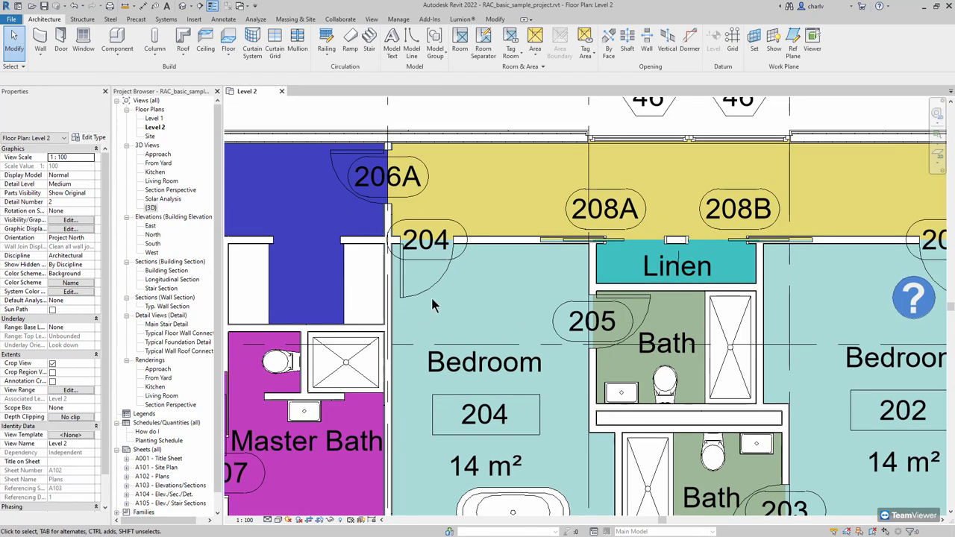
{"action": "left_click", "coordinate": [435, 291]}
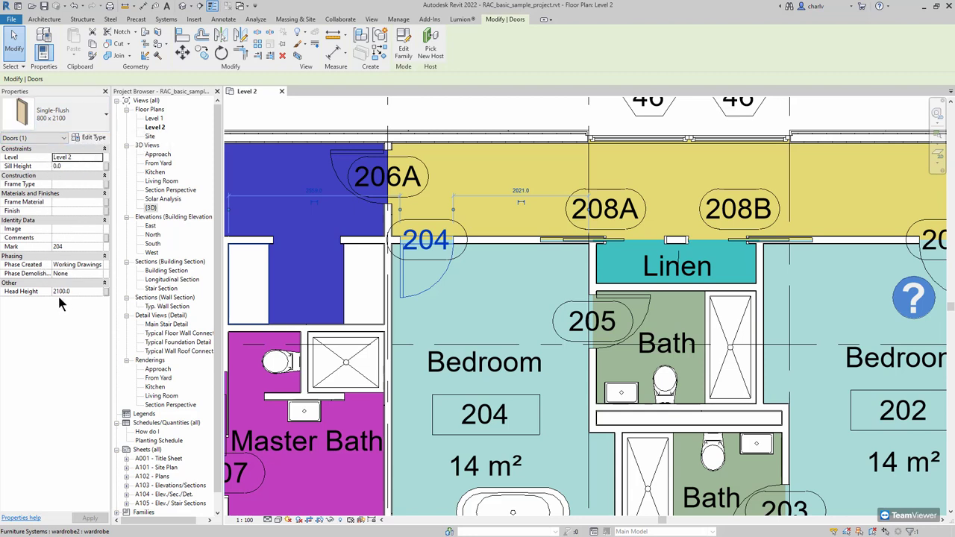
Review door 204's Single-Flush 800 x 2100 type properties and close them unchanged
{"action": "left_click", "coordinate": [89, 140]}
{"action": "left_click_drag", "start_coordinate": [215, 103], "coordinate": [120, 126]}
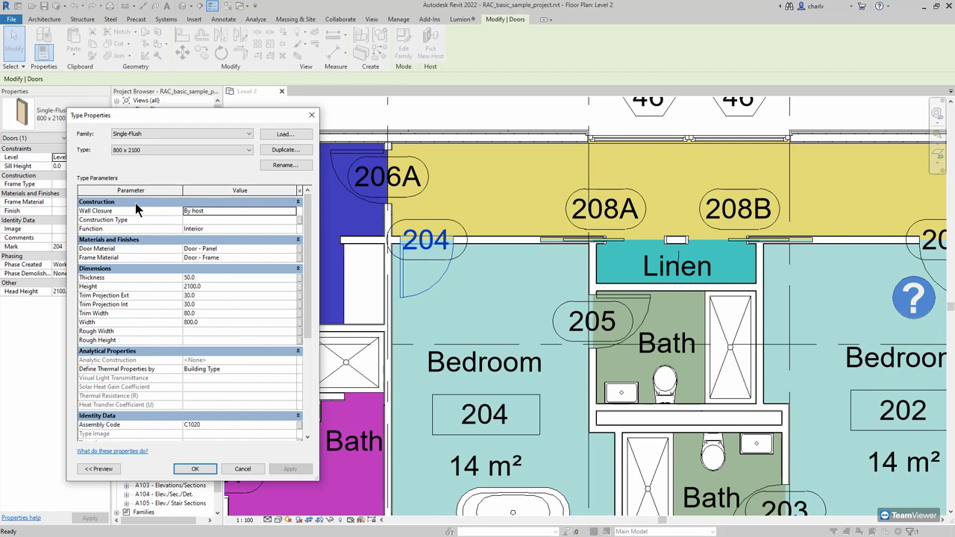
{"action": "left_click", "coordinate": [310, 117]}
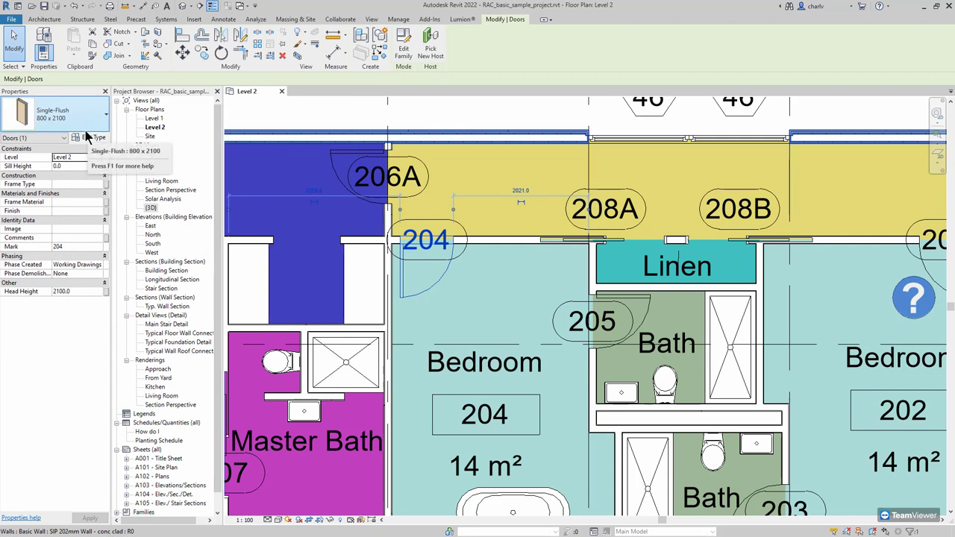
Place a Create Similar copy of door 204 on Bedroom 204's corridor wall, then delete it
{"action": "right_click", "coordinate": [433, 293]}
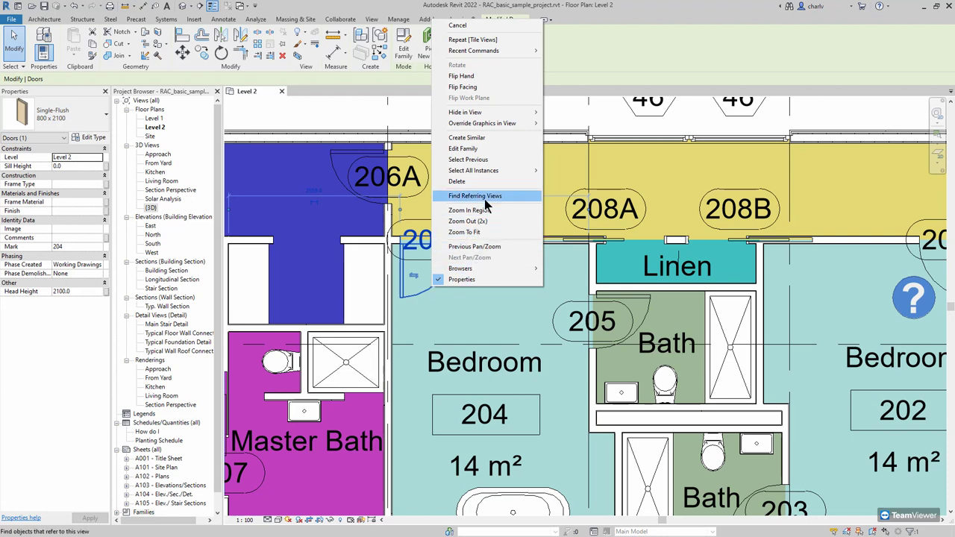
{"action": "left_click", "coordinate": [477, 137]}
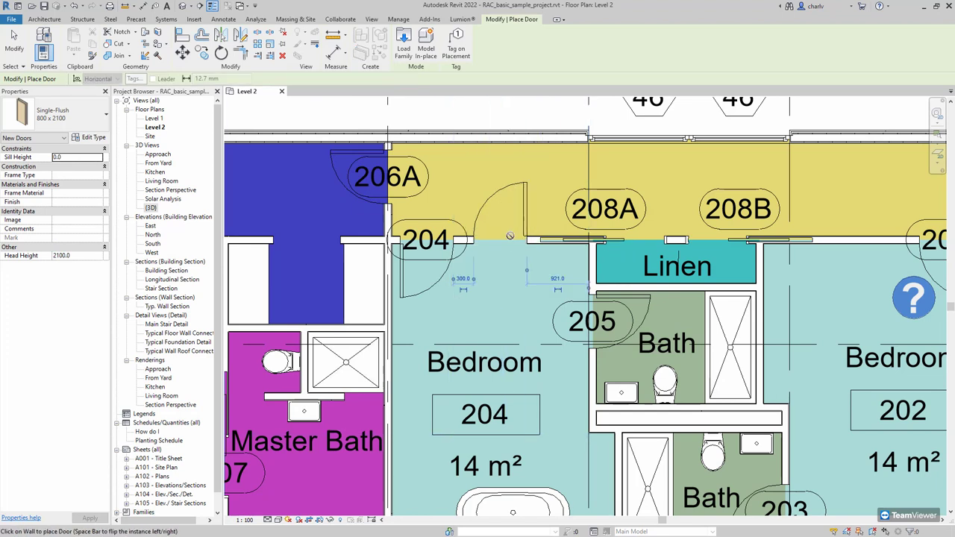
{"action": "left_click", "coordinate": [510, 236]}
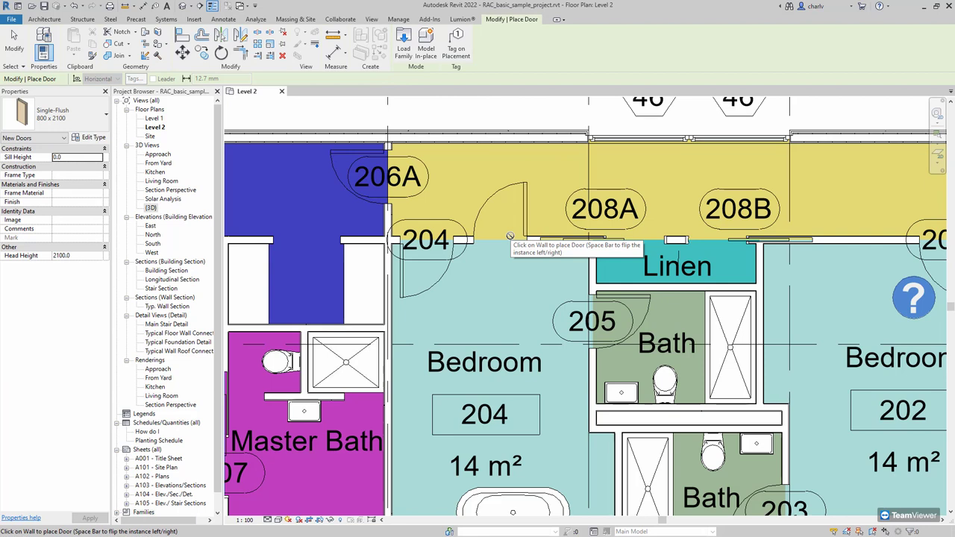
{"action": "key", "text": "Escape"}
{"action": "key", "text": "Escape"}
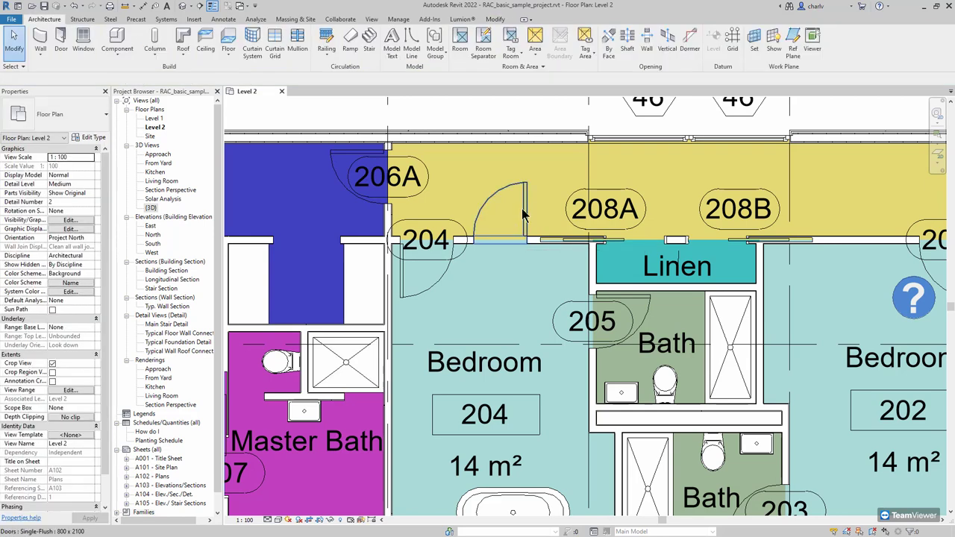
{"action": "left_click", "coordinate": [516, 219]}
{"action": "key", "text": "Delete"}
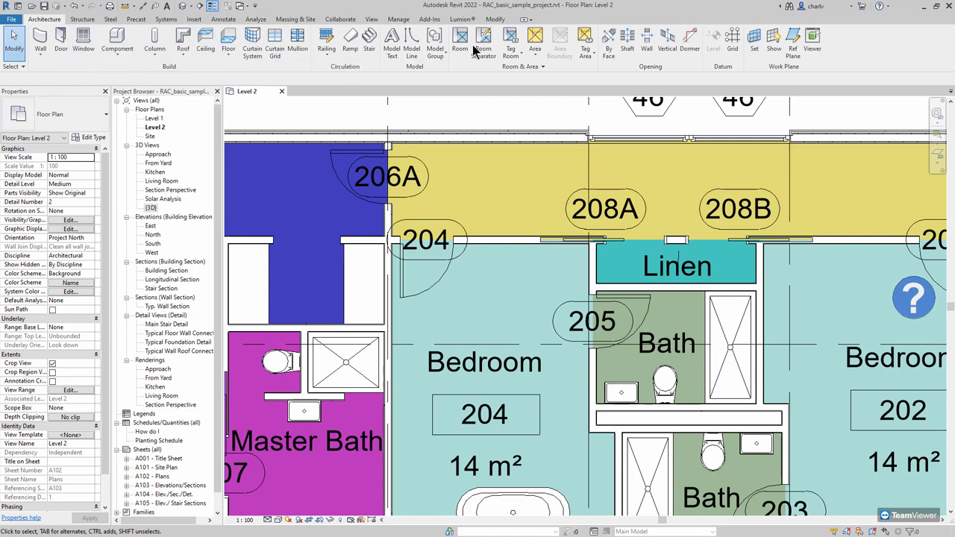
Start a new door placement with the Single-Flush 800 x 2100 type selected
{"action": "left_click", "coordinate": [62, 45]}
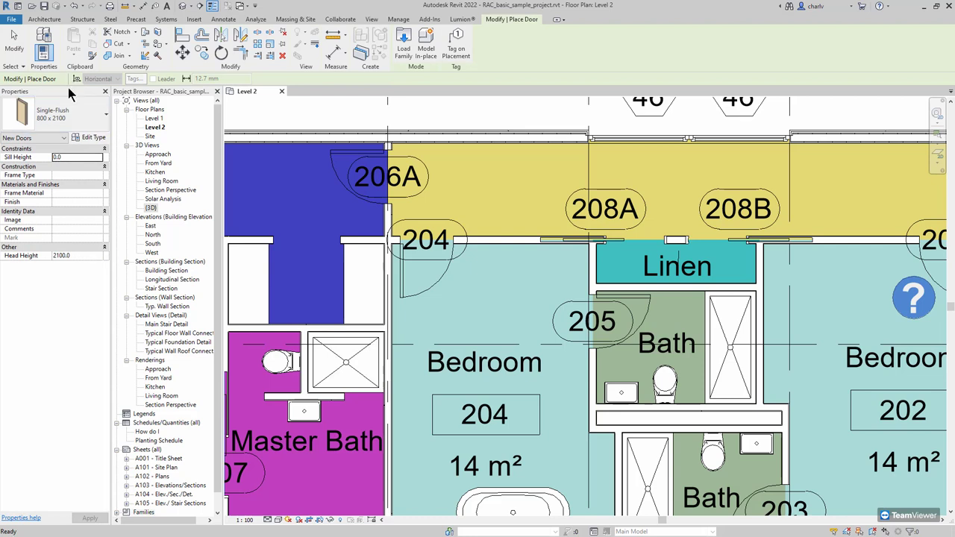
{"action": "left_click", "coordinate": [80, 117]}
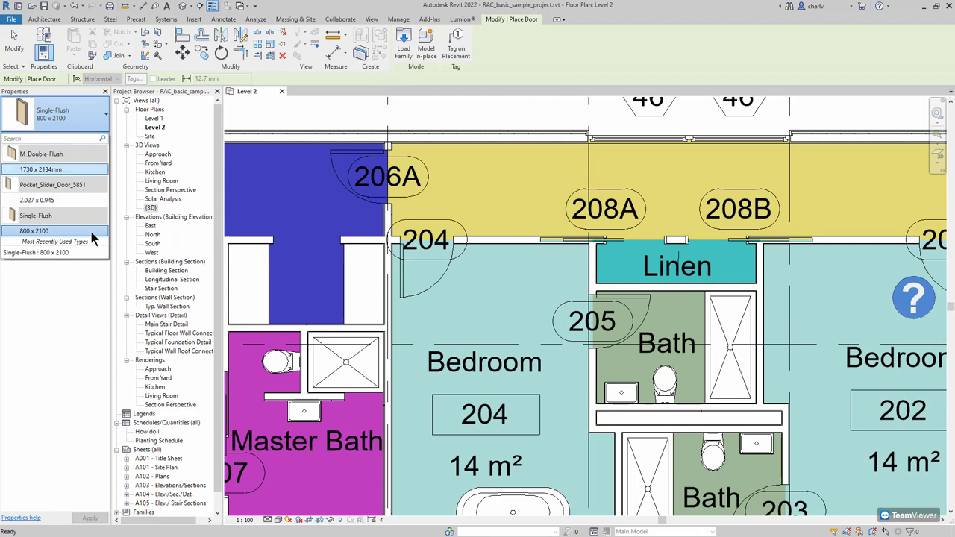
{"action": "mouse_move", "coordinate": [93, 237]}
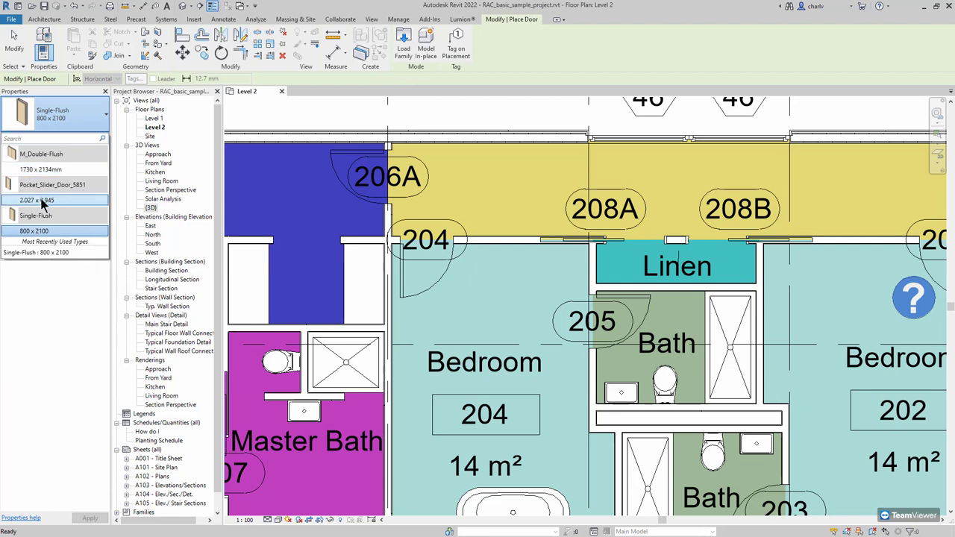
{"action": "left_click", "coordinate": [35, 232]}
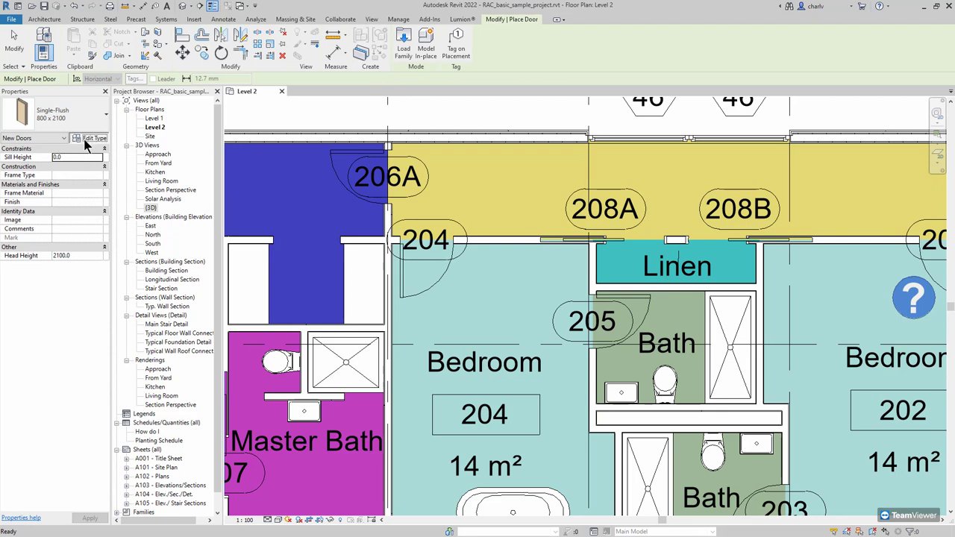
Rename the door type to 900 x 2101 in its type properties
{"action": "left_click", "coordinate": [90, 138]}
{"action": "left_click", "coordinate": [284, 166]}
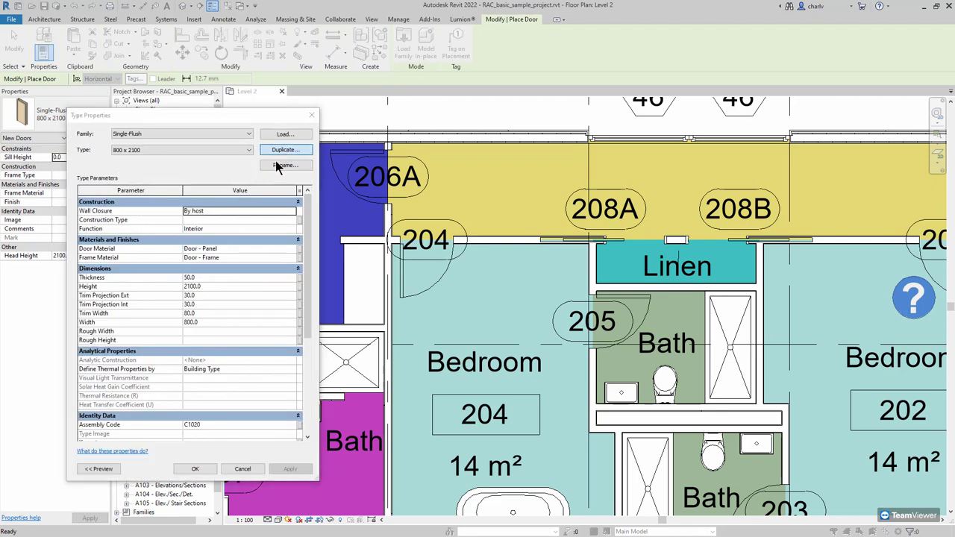
{"action": "left_click_drag", "start_coordinate": [159, 290], "coordinate": [127, 287]}
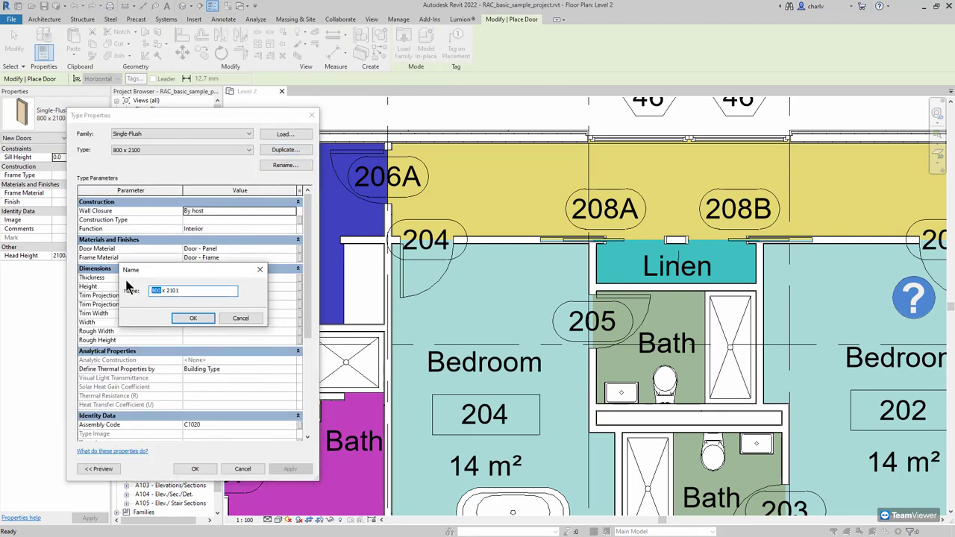
{"action": "left_click", "coordinate": [192, 318]}
Set the door Width to 900 and place it on Bedroom 204's corridor wall
{"action": "left_click", "coordinate": [223, 314]}
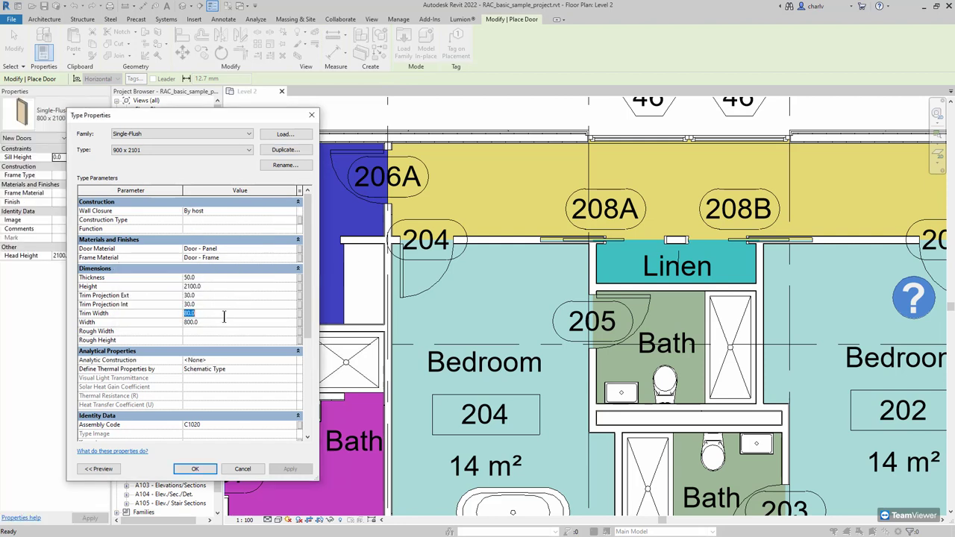
{"action": "left_click", "coordinate": [234, 321]}
{"action": "type", "text": "900"}
{"action": "left_click", "coordinate": [195, 469]}
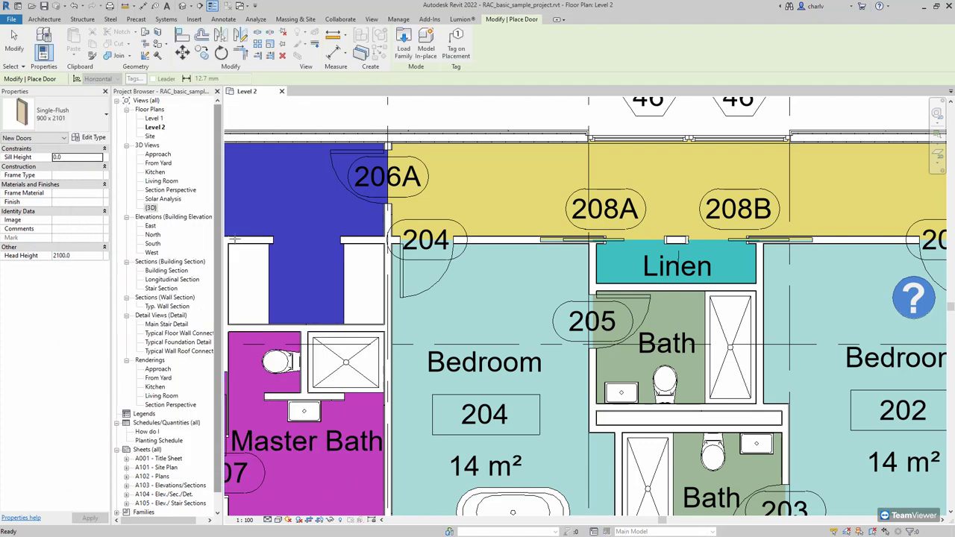
{"action": "left_click", "coordinate": [503, 239]}
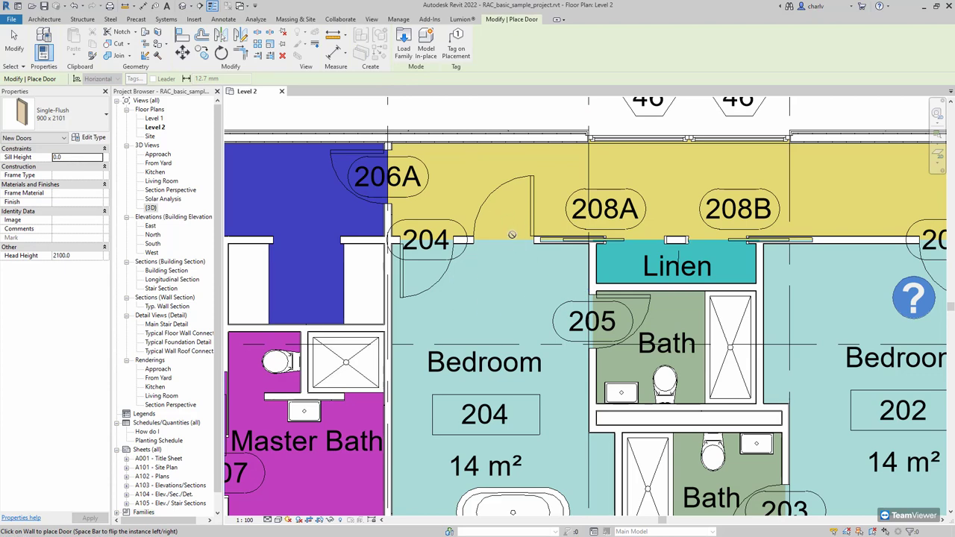
{"action": "key", "text": "Escape"}
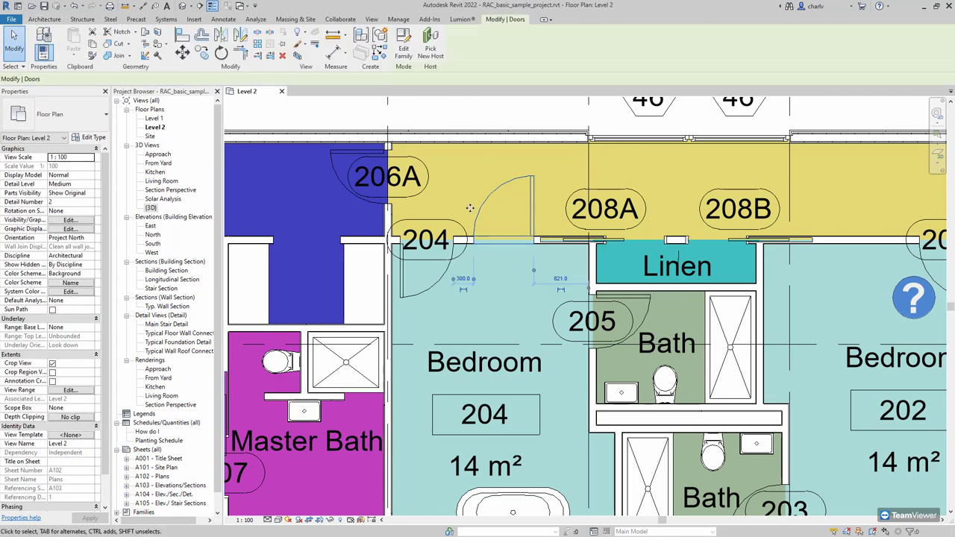
{"action": "left_click", "coordinate": [470, 207]}
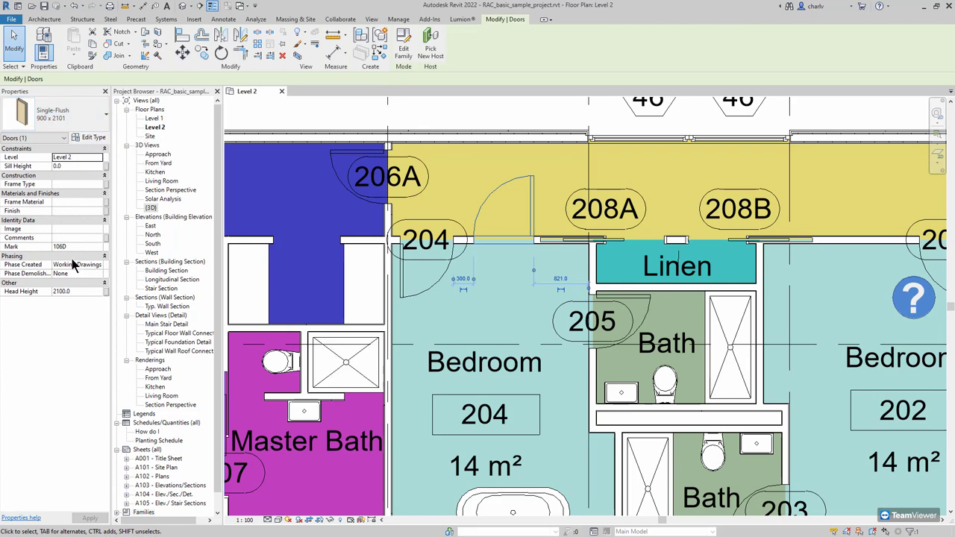
{"action": "left_click", "coordinate": [93, 137]}
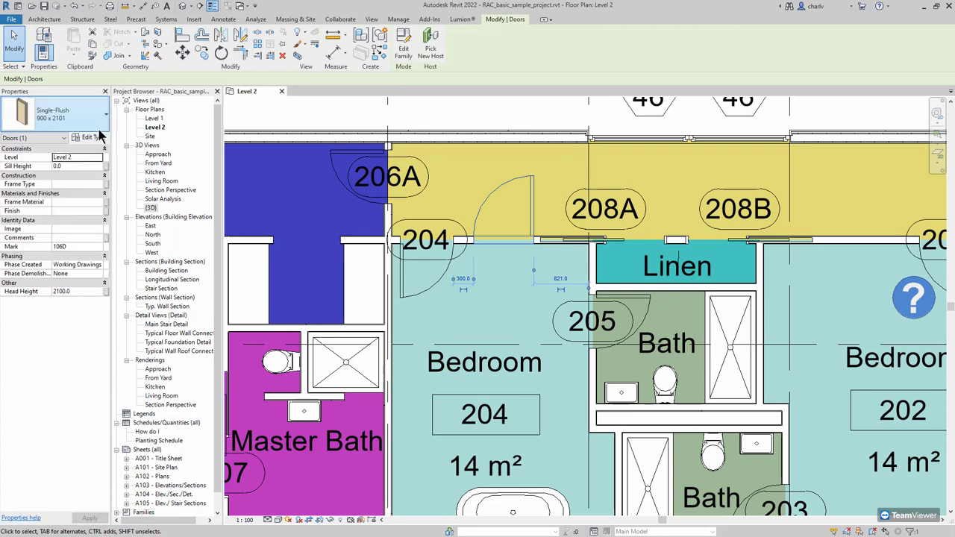
{"action": "left_click", "coordinate": [223, 323]}
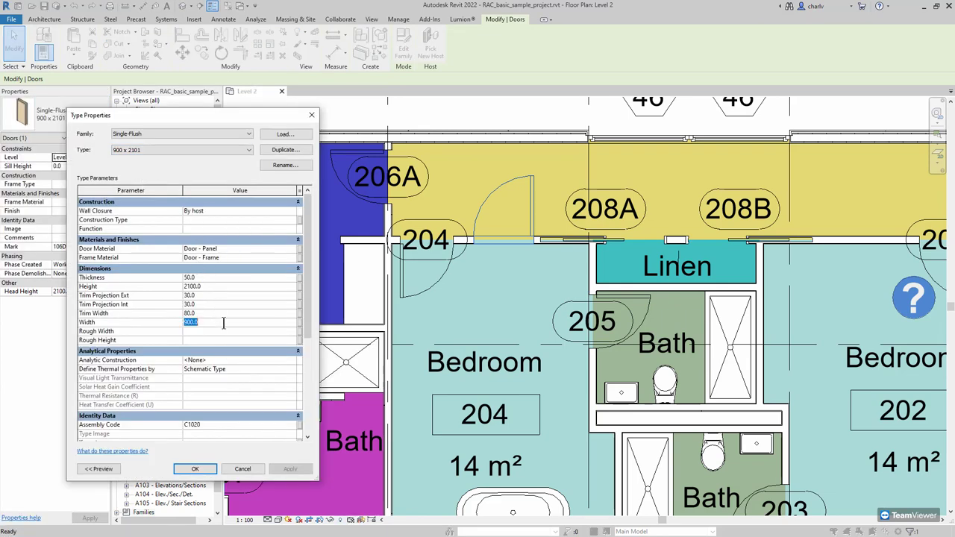
{"action": "left_click", "coordinate": [311, 115]}
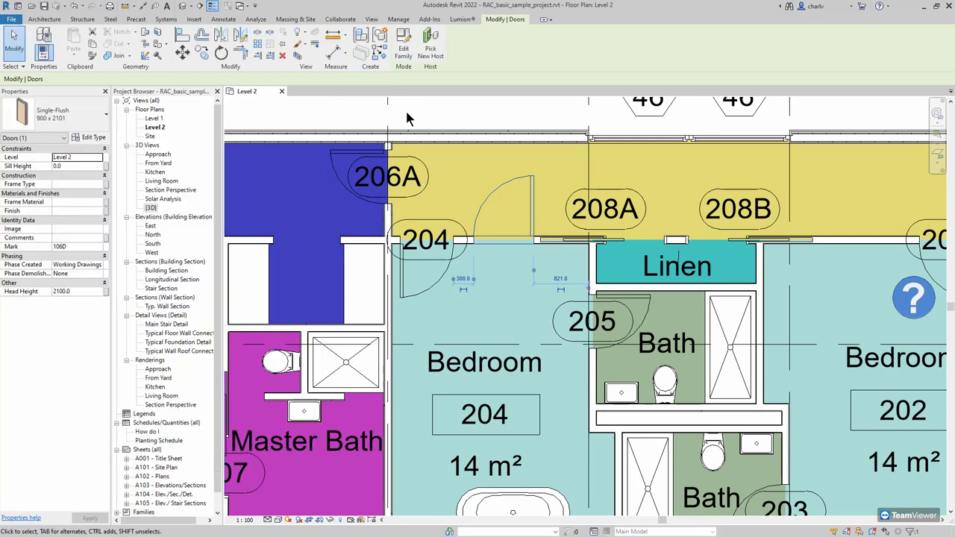
{"action": "left_click", "coordinate": [428, 117]}
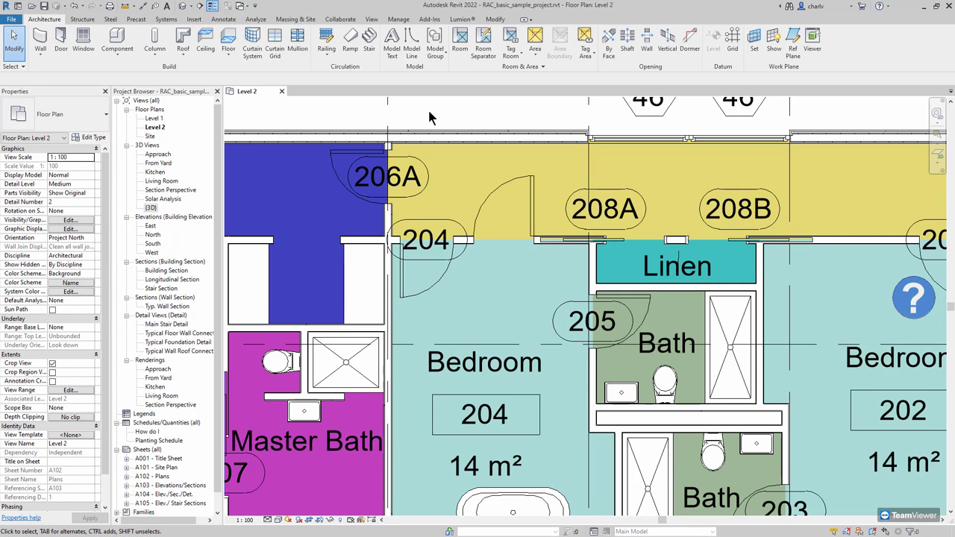
Draw a north–south section line between grids 3 and 4, then open Section 1
{"action": "scroll", "coordinate": [417, 179], "scroll_direction": "down", "scroll_amount": 5}
{"action": "middle_click_drag", "start_coordinate": [472, 204], "coordinate": [495, 240]}
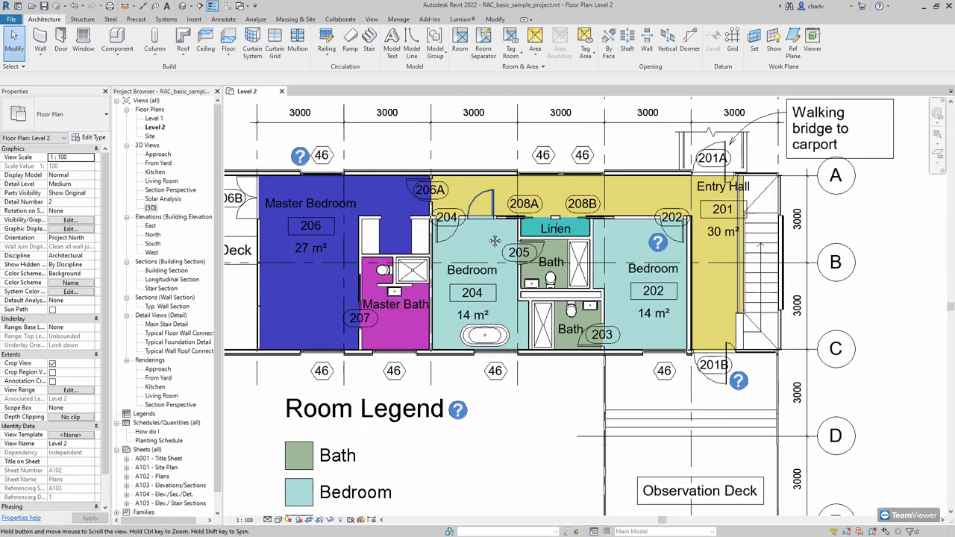
{"action": "scroll", "coordinate": [494, 240], "scroll_direction": "down", "scroll_amount": 2}
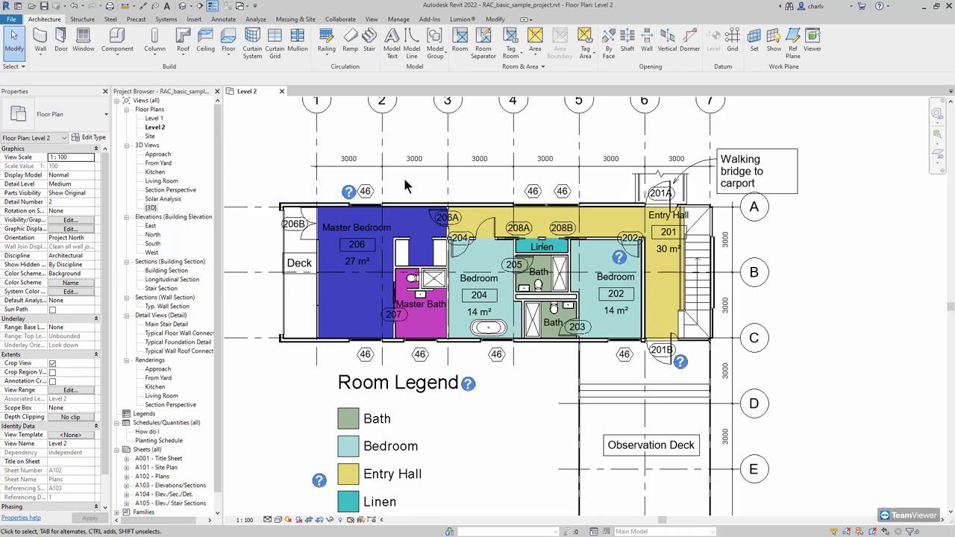
{"action": "left_click", "coordinate": [201, 7]}
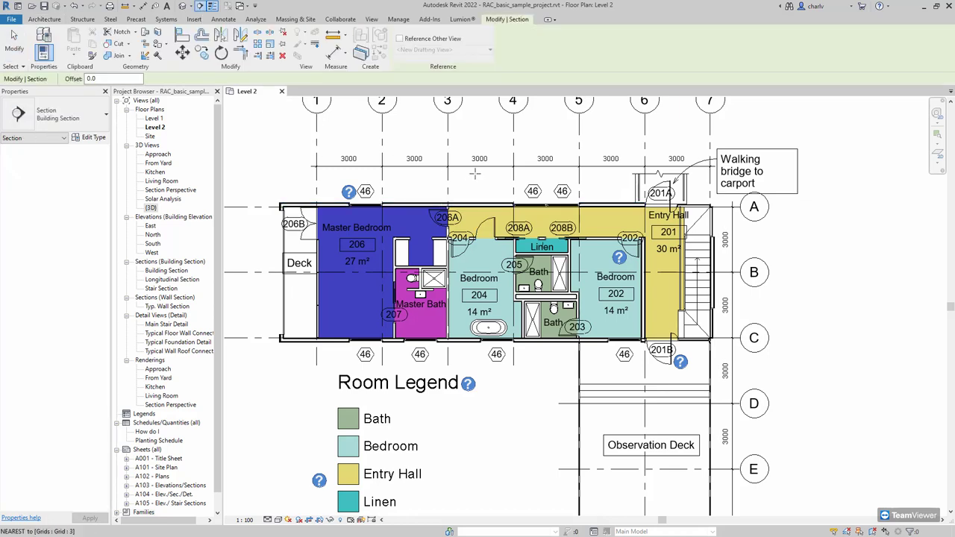
{"action": "left_click", "coordinate": [485, 138]}
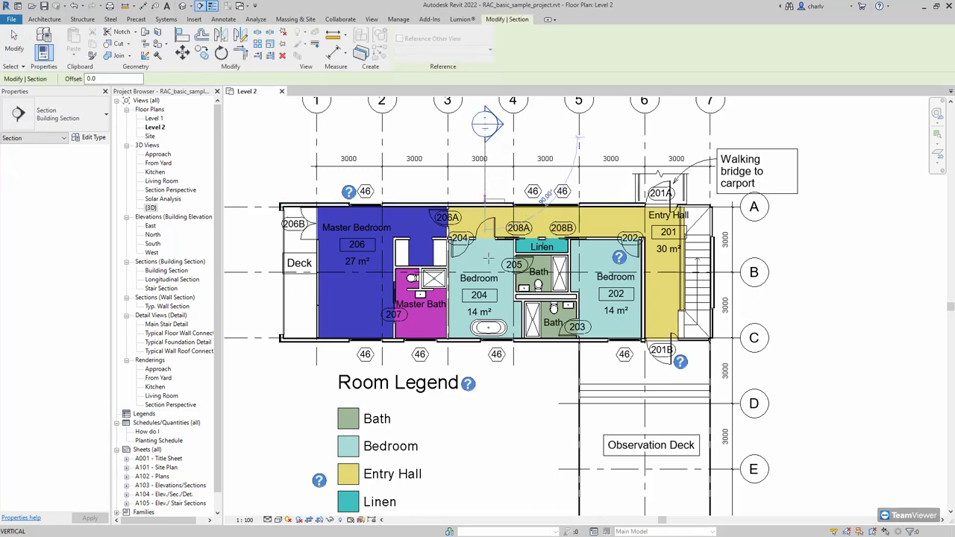
{"action": "left_click", "coordinate": [485, 430]}
{"action": "key", "text": "Escape"}
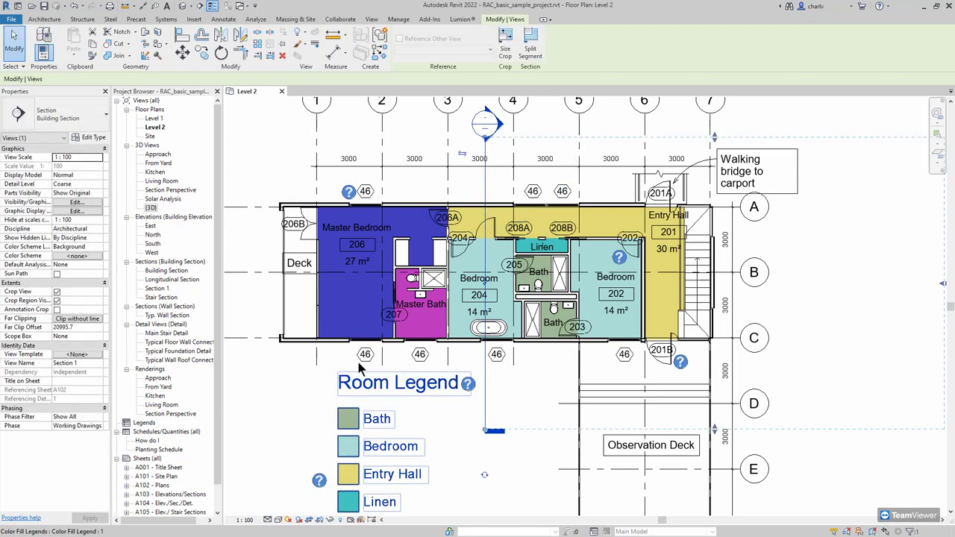
{"action": "double_click", "coordinate": [159, 289]}
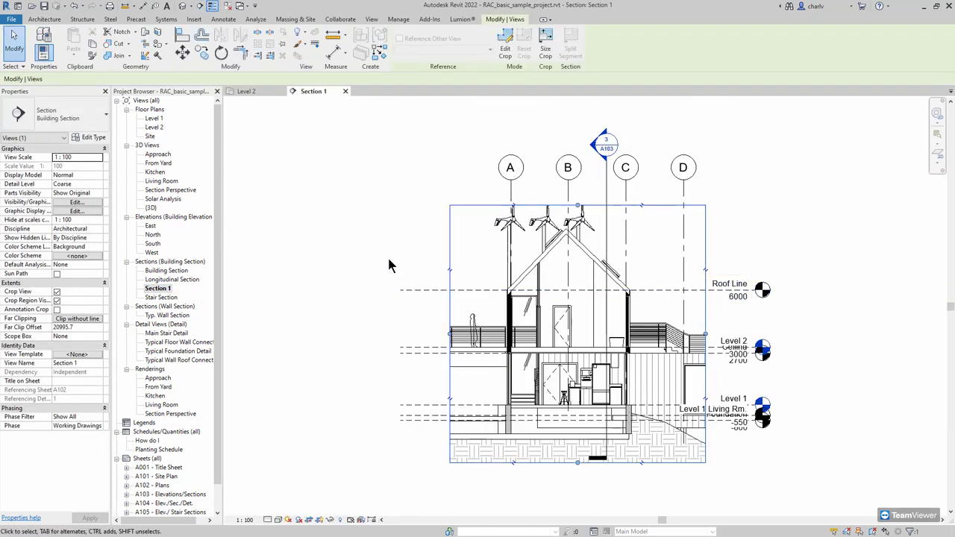
{"action": "key", "text": "w"}
{"action": "key", "text": "t"}
{"action": "middle_click_drag", "start_coordinate": [458, 245], "coordinate": [240, 201]}
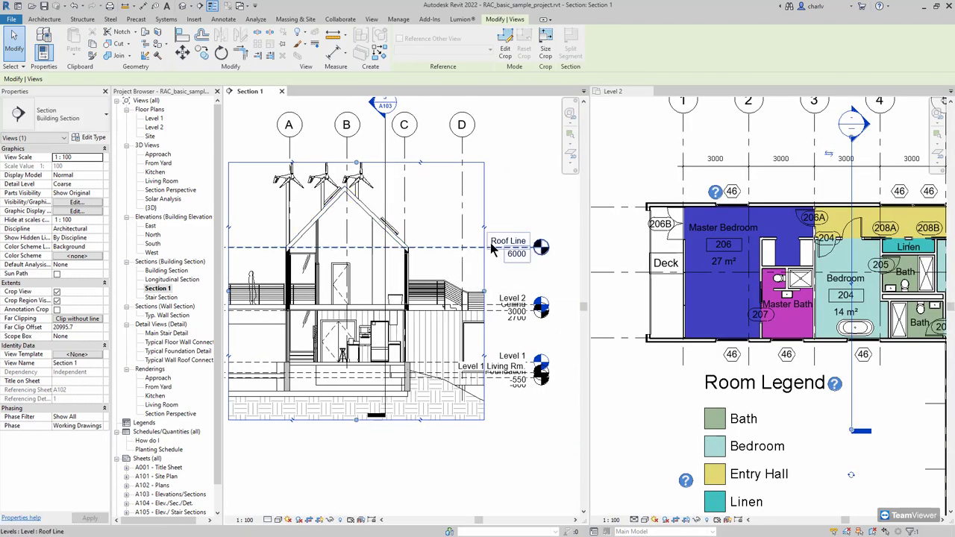
{"action": "middle_click_drag", "start_coordinate": [854, 236], "coordinate": [735, 277]}
{"action": "scroll", "coordinate": [734, 278], "scroll_direction": "up", "scroll_amount": 2}
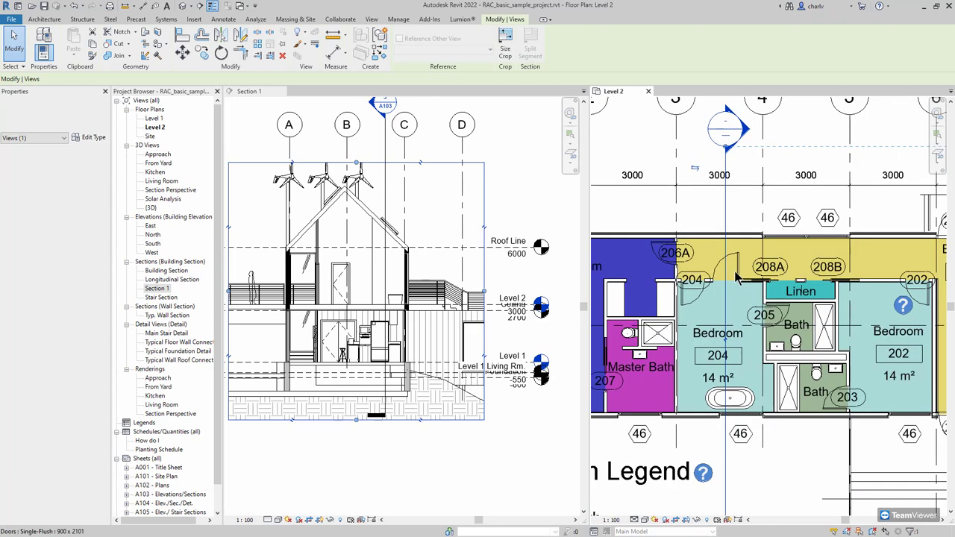
{"action": "scroll", "coordinate": [735, 277], "scroll_direction": "up", "scroll_amount": 1}
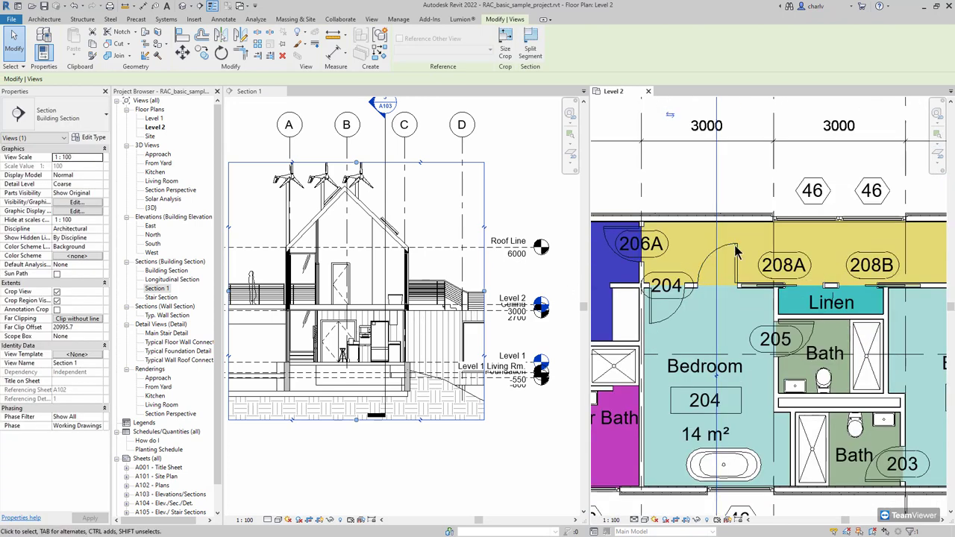
{"action": "left_click", "coordinate": [736, 254]}
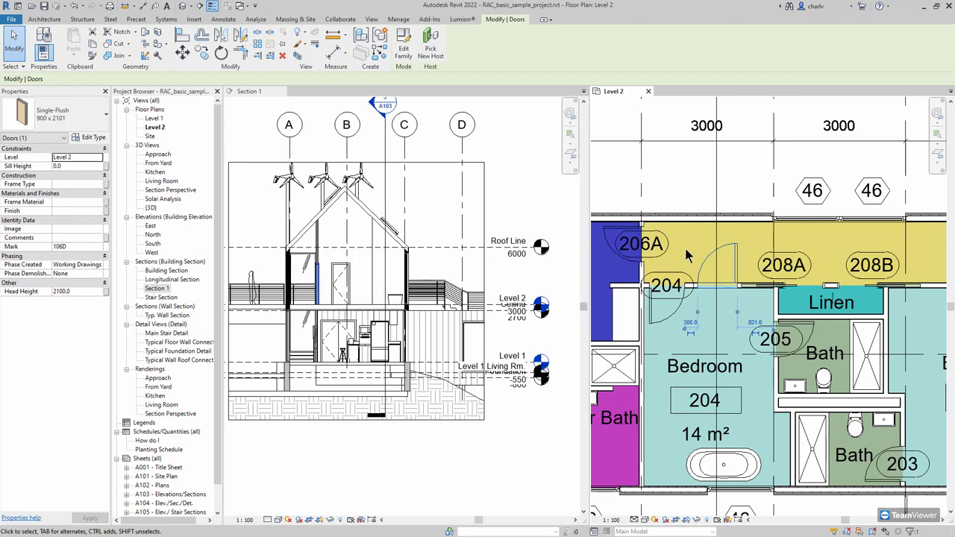
{"action": "key", "text": "Escape"}
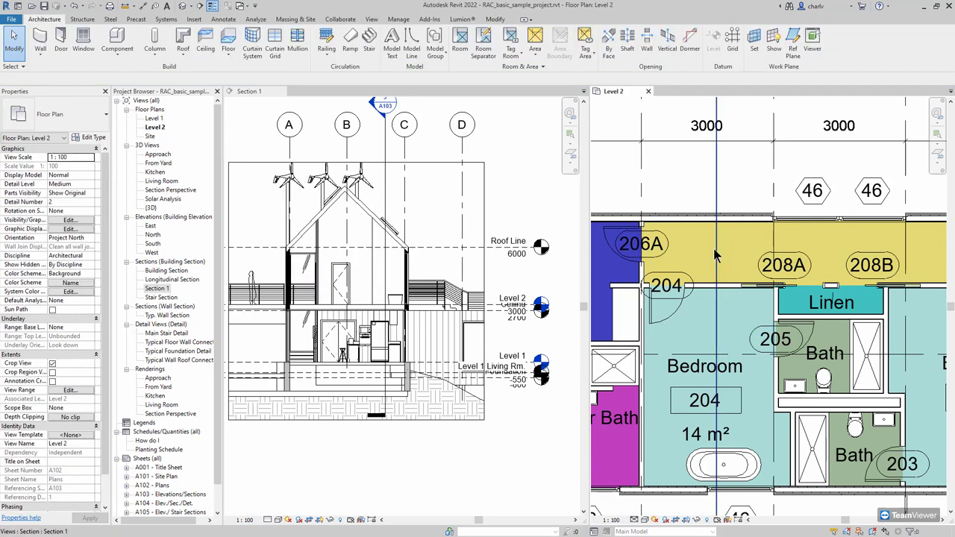
{"action": "left_click", "coordinate": [328, 277]}
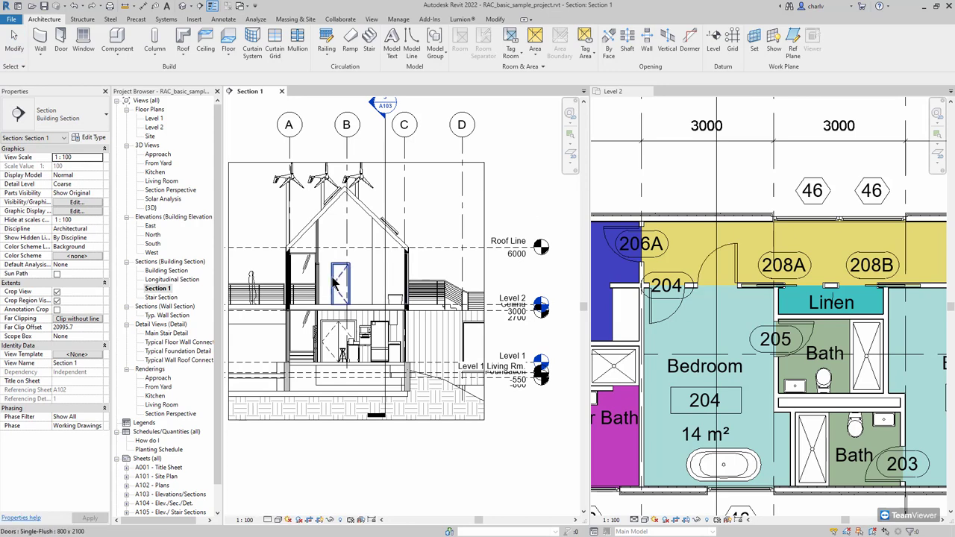
{"action": "left_click", "coordinate": [320, 282]}
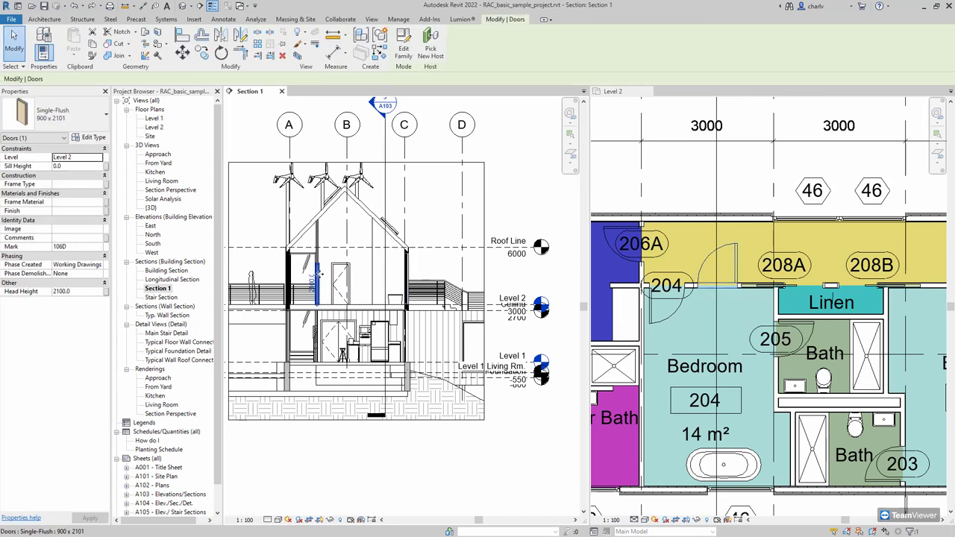
{"action": "scroll", "coordinate": [319, 279], "scroll_direction": "up", "scroll_amount": 3}
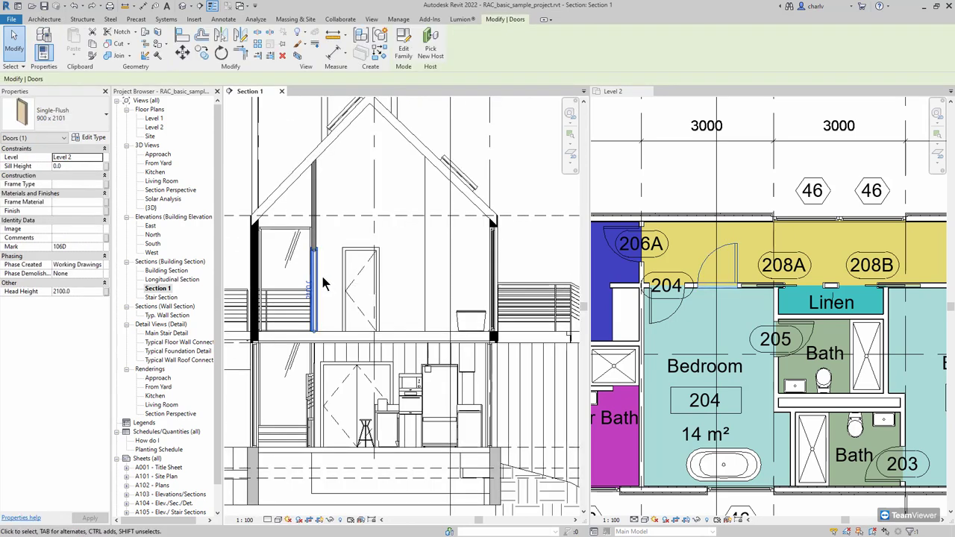
{"action": "left_click", "coordinate": [267, 279]}
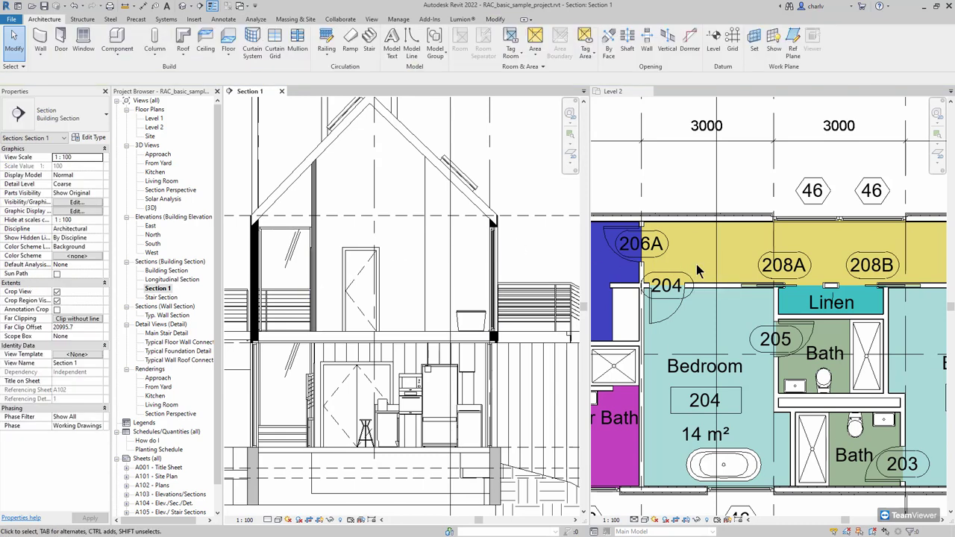
{"action": "key", "text": "z"}
{"action": "key", "text": "f"}
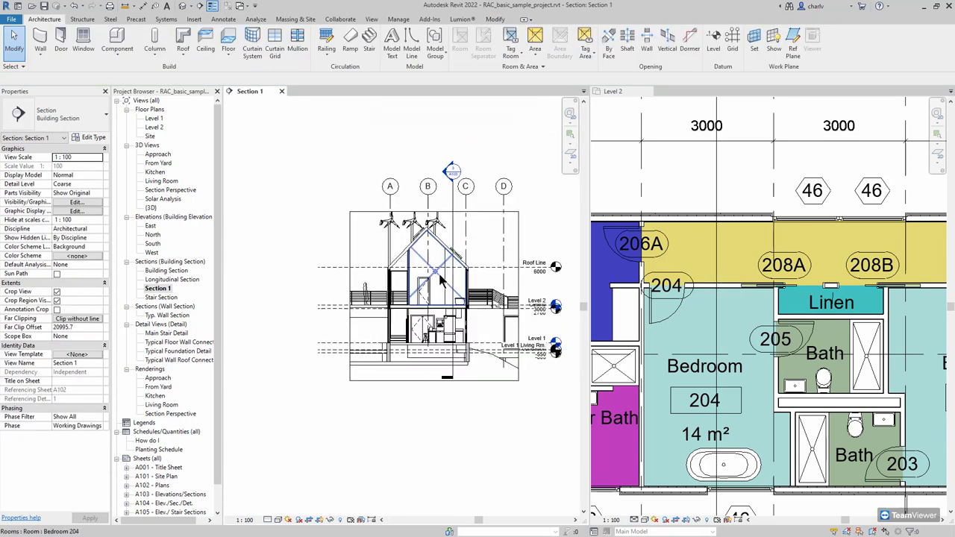
{"action": "left_click", "coordinate": [713, 191]}
Drag the Section 1 cut line further right in the Level 2 plan
{"action": "scroll", "coordinate": [714, 188], "scroll_direction": "down", "scroll_amount": 2}
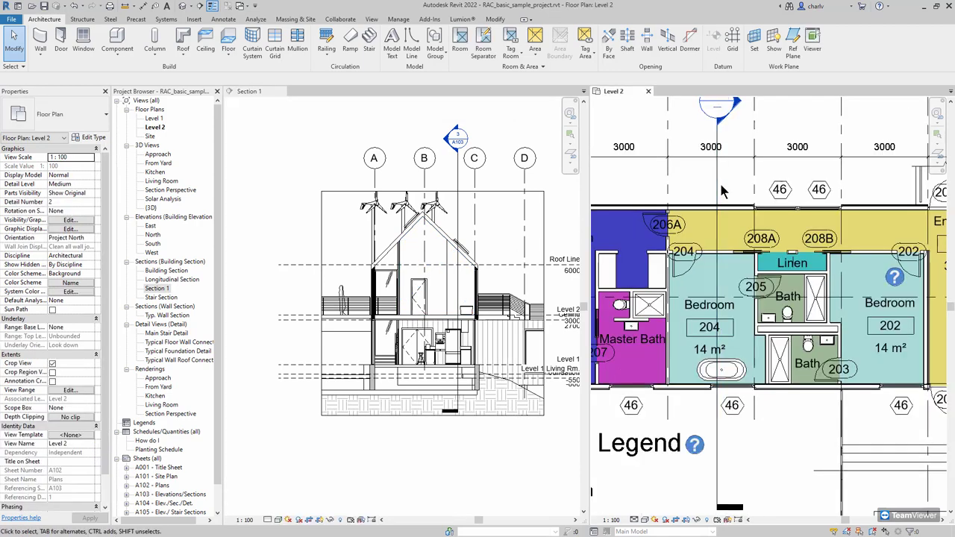
{"action": "left_click", "coordinate": [719, 185]}
{"action": "mouse_move", "coordinate": [718, 184]}
{"action": "left_mouse_down"}
{"action": "mouse_move", "coordinate": [870, 173]}
{"action": "mouse_move", "coordinate": [716, 179]}
{"action": "mouse_move", "coordinate": [647, 205]}
{"action": "mouse_move", "coordinate": [720, 181]}
{"action": "left_mouse_up"}
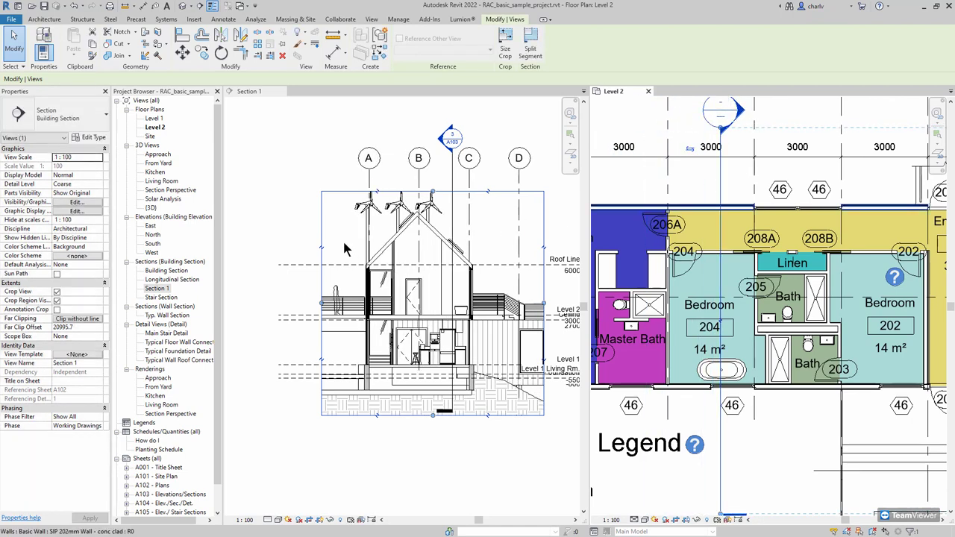
Drag the Section 1 crop boundary's left edge outward, then return to Level 2
{"action": "scroll", "coordinate": [344, 249], "scroll_direction": "down", "scroll_amount": 3}
{"action": "left_click", "coordinate": [328, 333]}
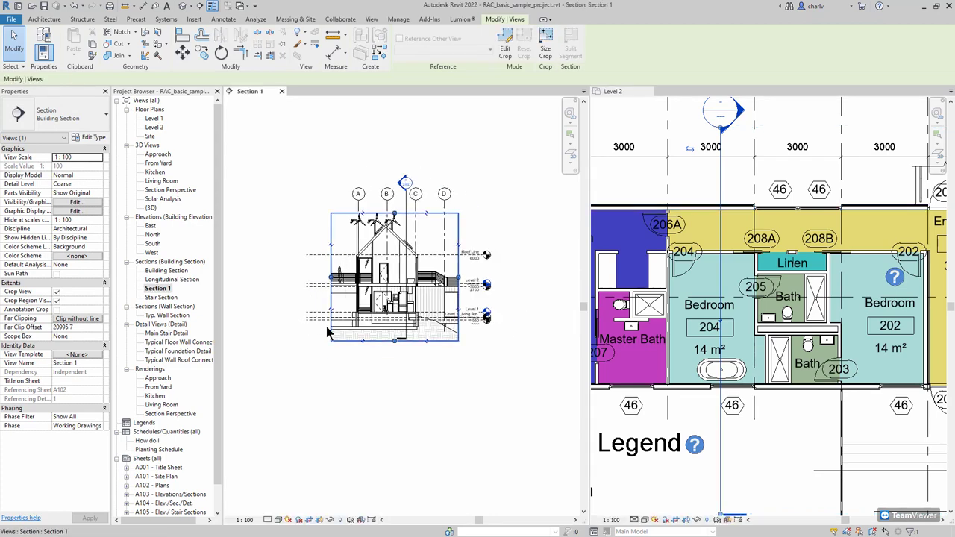
{"action": "left_click_drag", "start_coordinate": [331, 278], "coordinate": [260, 277]}
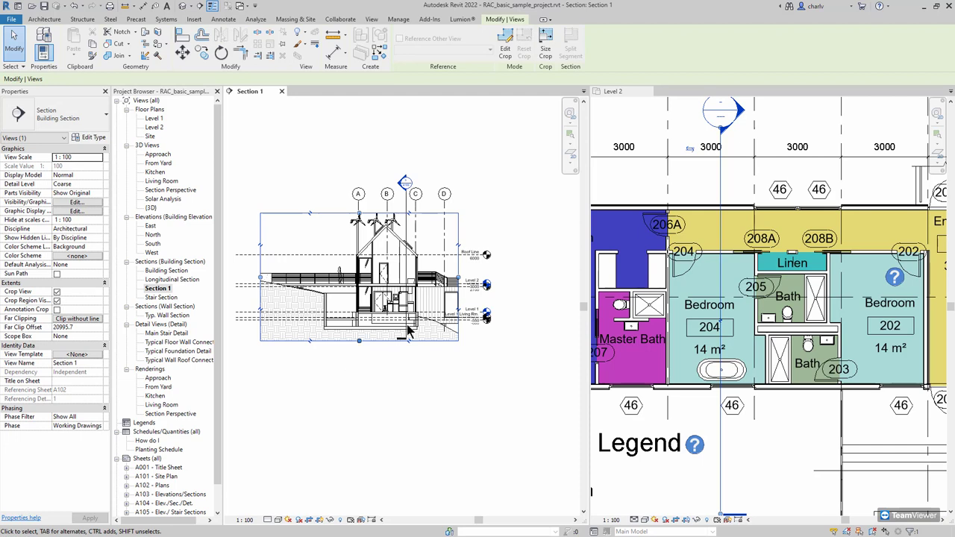
{"action": "left_click", "coordinate": [690, 194]}
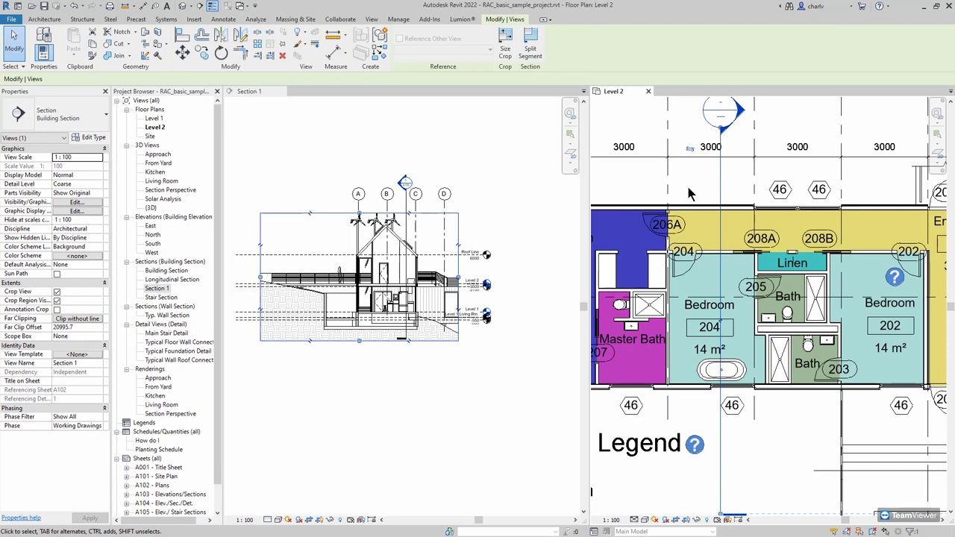
{"action": "scroll", "coordinate": [697, 173], "scroll_direction": "down", "scroll_amount": 5}
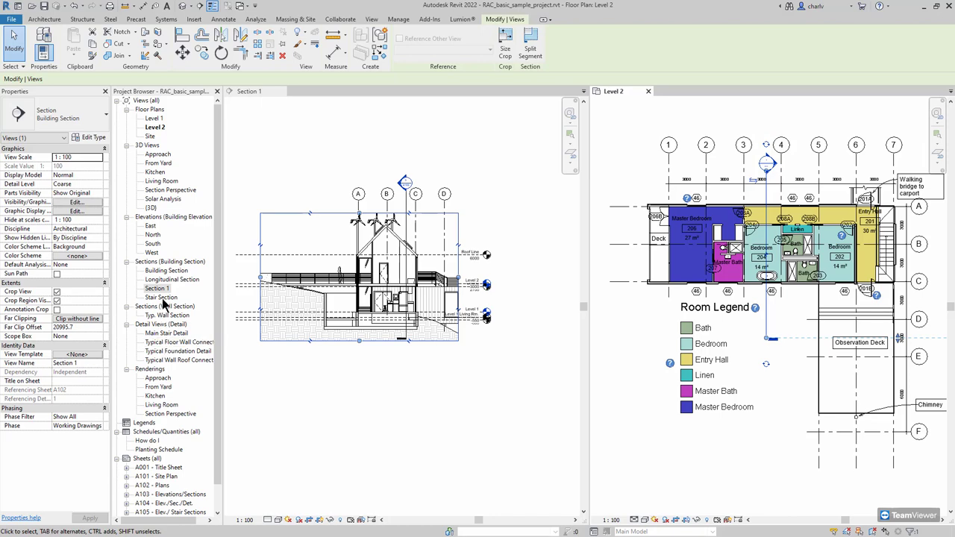
Open the Building Section and Longitudinal Section views and close Section 1
{"action": "double_click", "coordinate": [161, 272]}
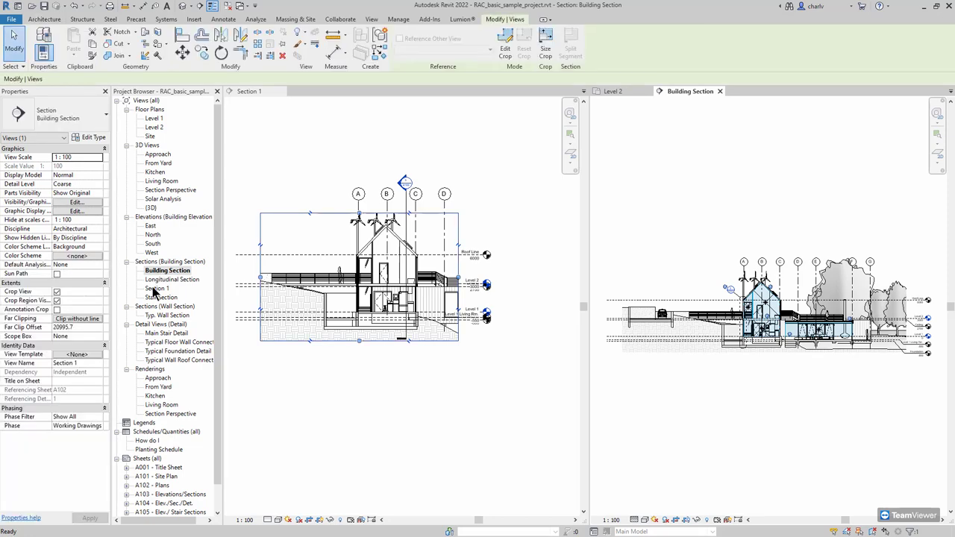
{"action": "double_click", "coordinate": [160, 280]}
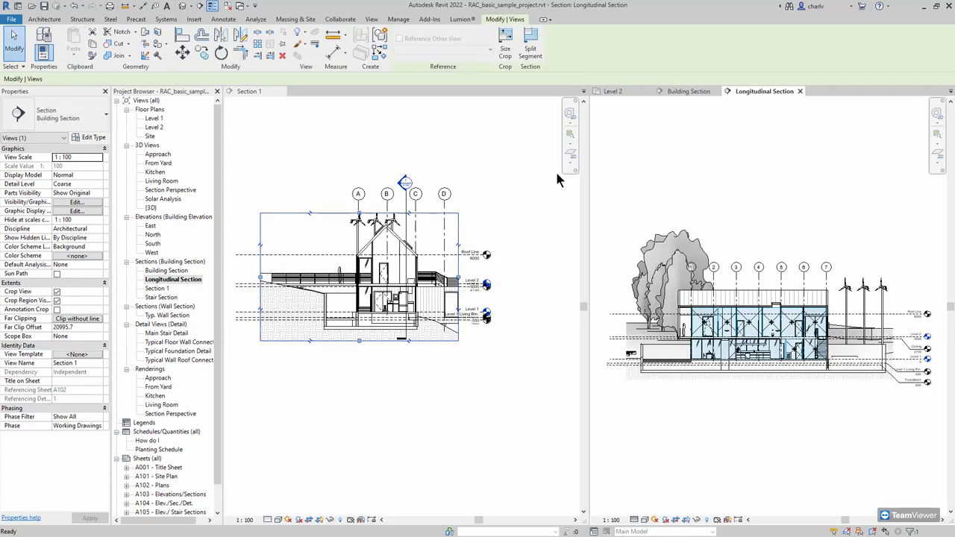
{"action": "left_click", "coordinate": [290, 91]}
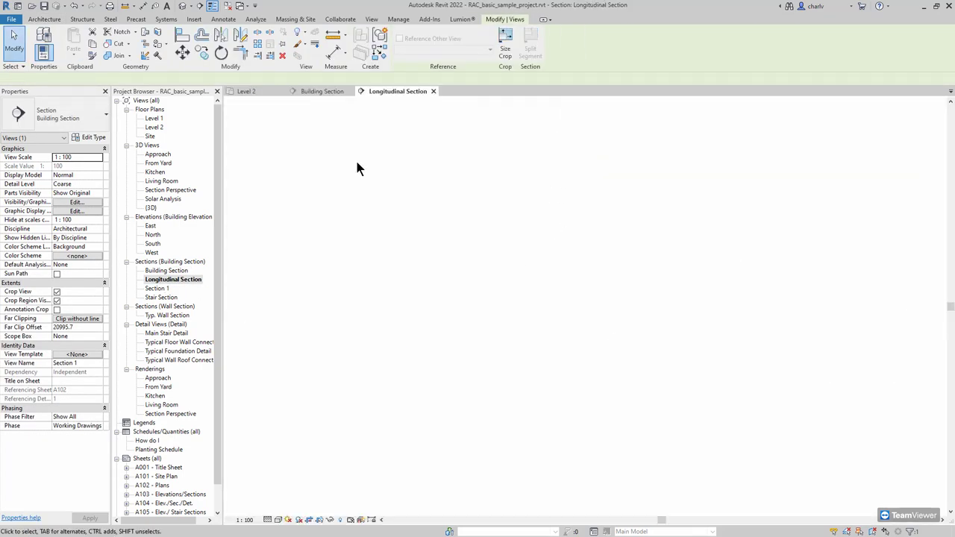
{"action": "double_click", "coordinate": [163, 270]}
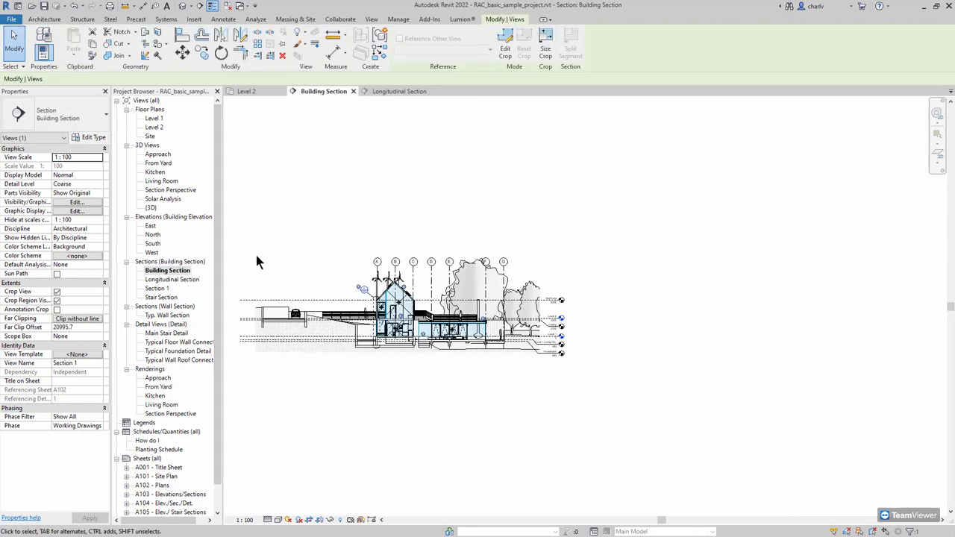
Pan over the Building Section's floors and roof, then open Typ. Wall Section
{"action": "scroll", "coordinate": [345, 304], "scroll_direction": "up", "scroll_amount": 6}
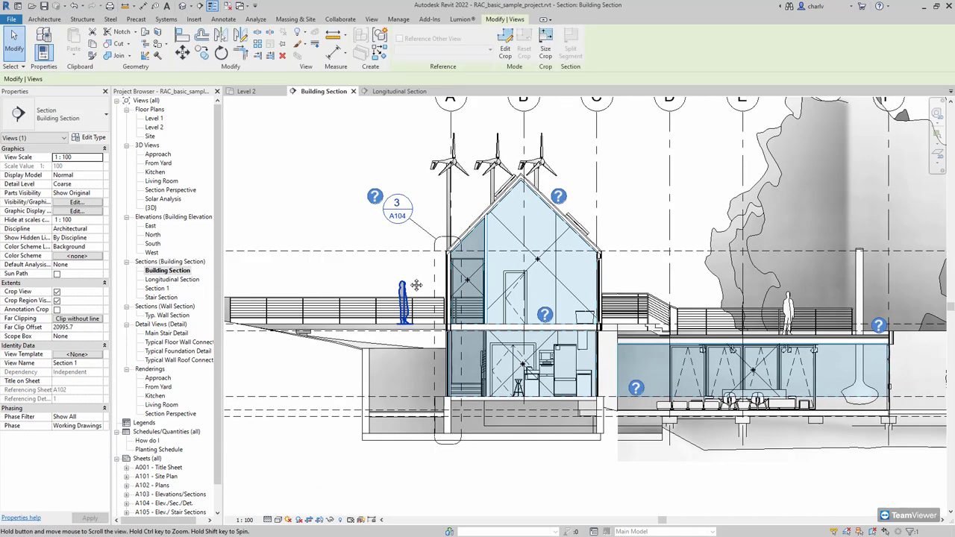
{"action": "scroll", "coordinate": [293, 376], "scroll_direction": "up", "scroll_amount": 2}
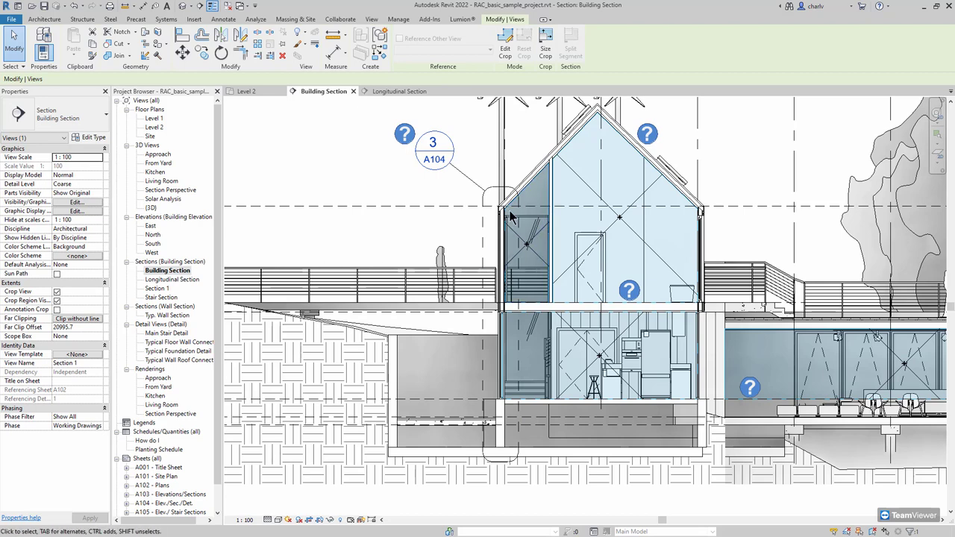
{"action": "scroll", "coordinate": [505, 260], "scroll_direction": "up", "scroll_amount": 2}
{"action": "middle_click_drag", "start_coordinate": [484, 455], "coordinate": [470, 285]}
{"action": "middle_click_drag", "start_coordinate": [358, 271], "coordinate": [388, 431]}
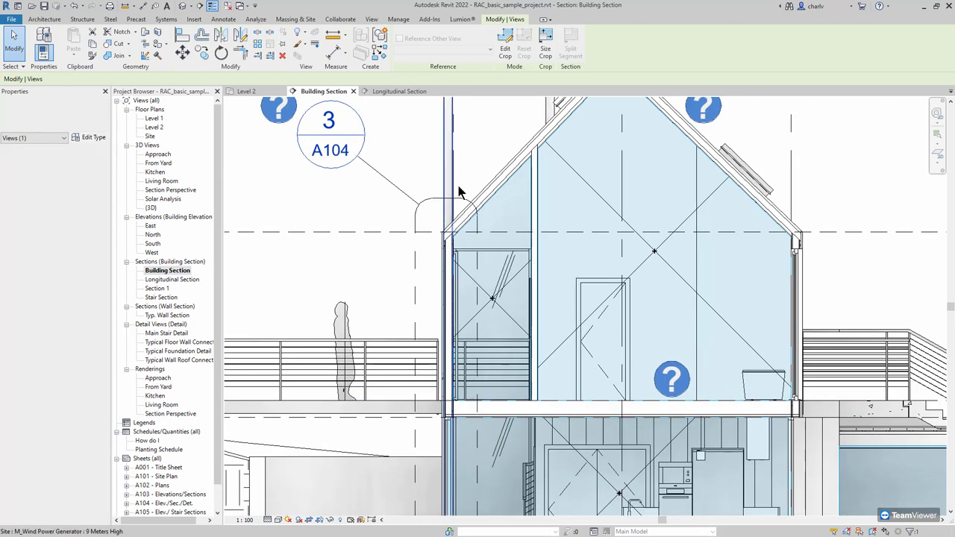
{"action": "middle_click_drag", "start_coordinate": [352, 284], "coordinate": [259, 280]}
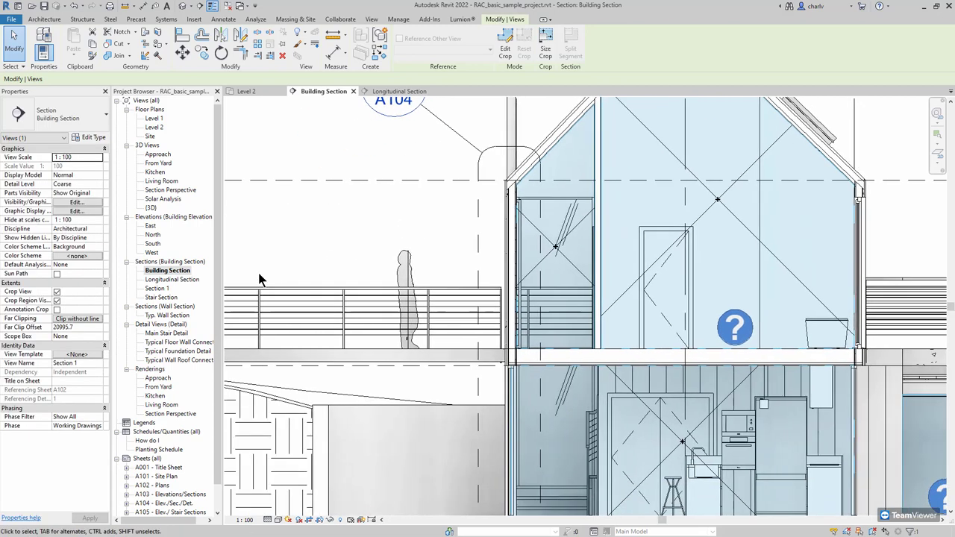
{"action": "double_click", "coordinate": [165, 316]}
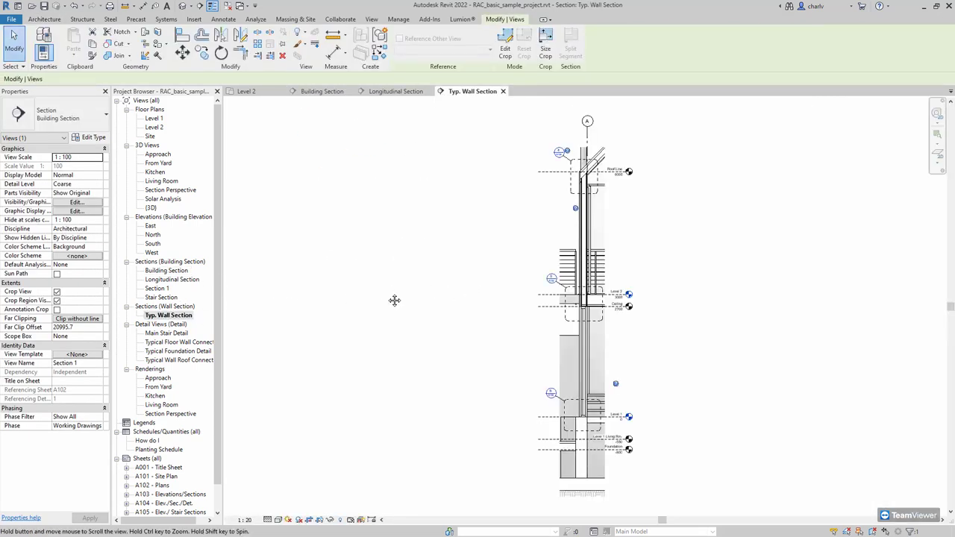
Switch the Typ. Wall Section detail level to Coarse, then Fine, and recentre it
{"action": "middle_click_drag", "start_coordinate": [395, 300], "coordinate": [319, 311]}
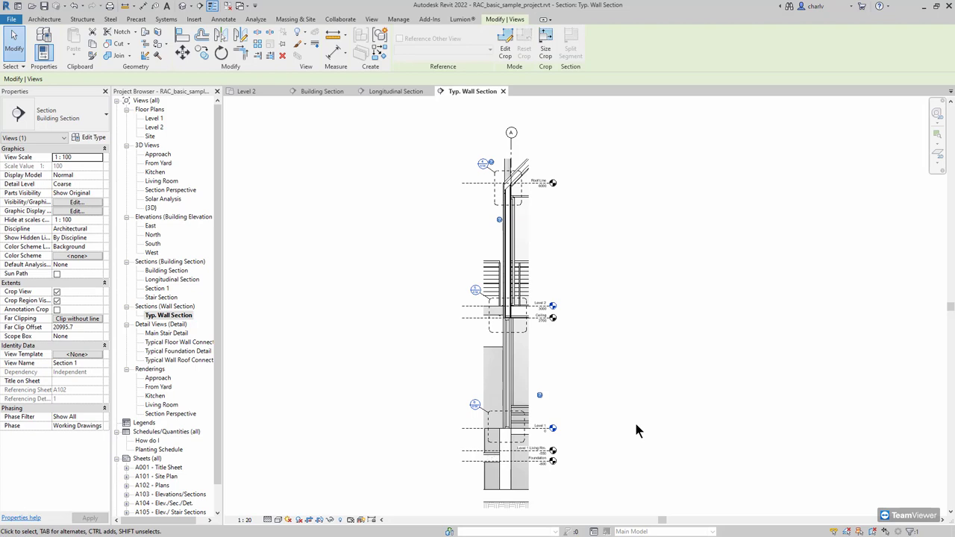
{"action": "scroll", "coordinate": [534, 182], "scroll_direction": "up", "scroll_amount": 5}
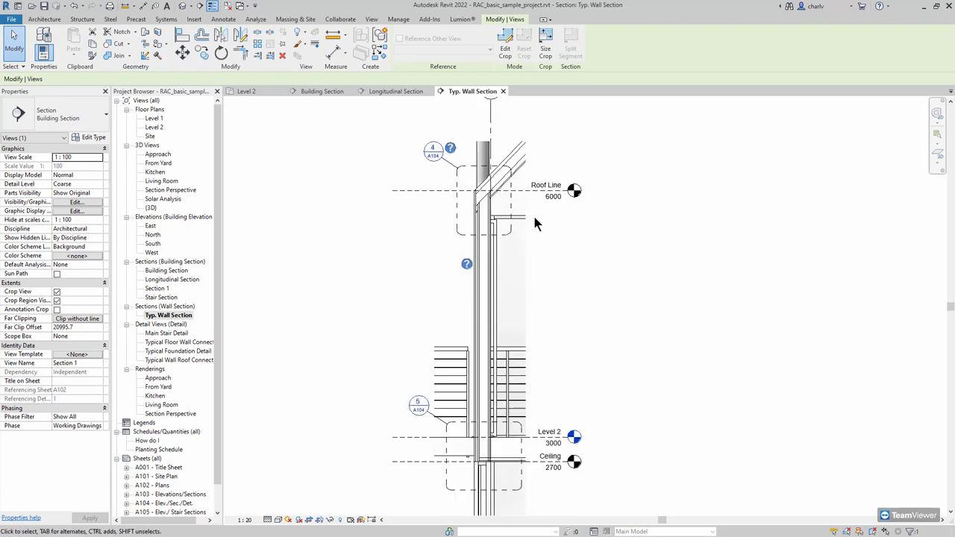
{"action": "left_click", "coordinate": [267, 519]}
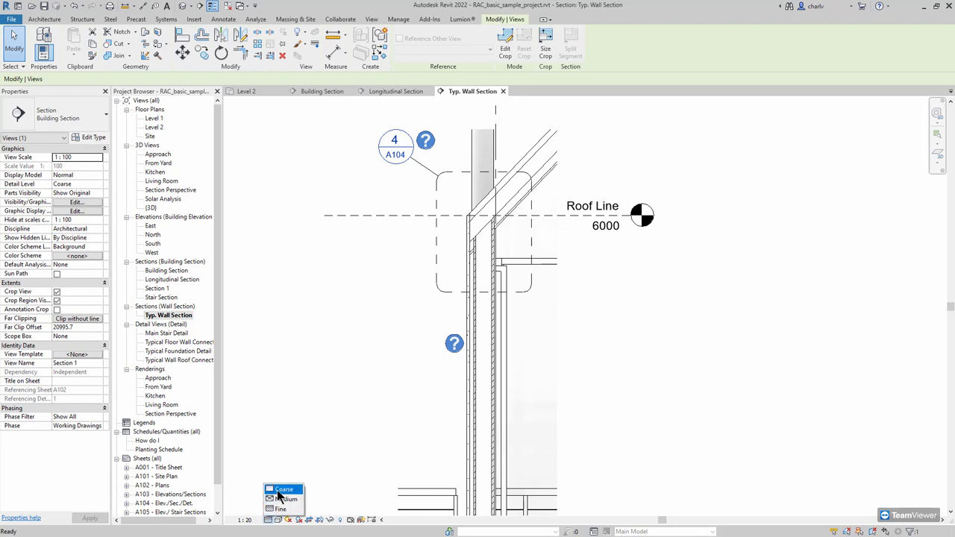
{"action": "left_click", "coordinate": [278, 491]}
{"action": "left_click", "coordinate": [271, 519]}
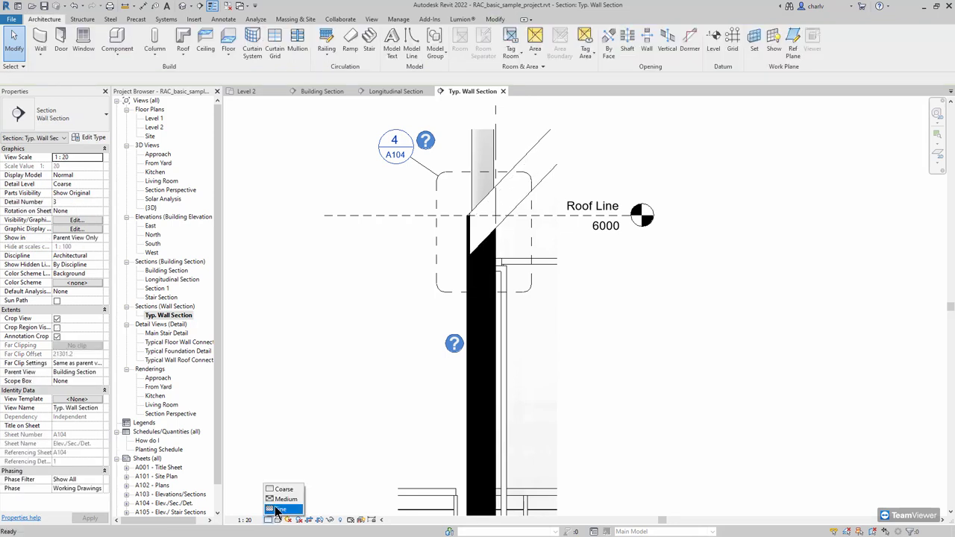
{"action": "left_click", "coordinate": [276, 510]}
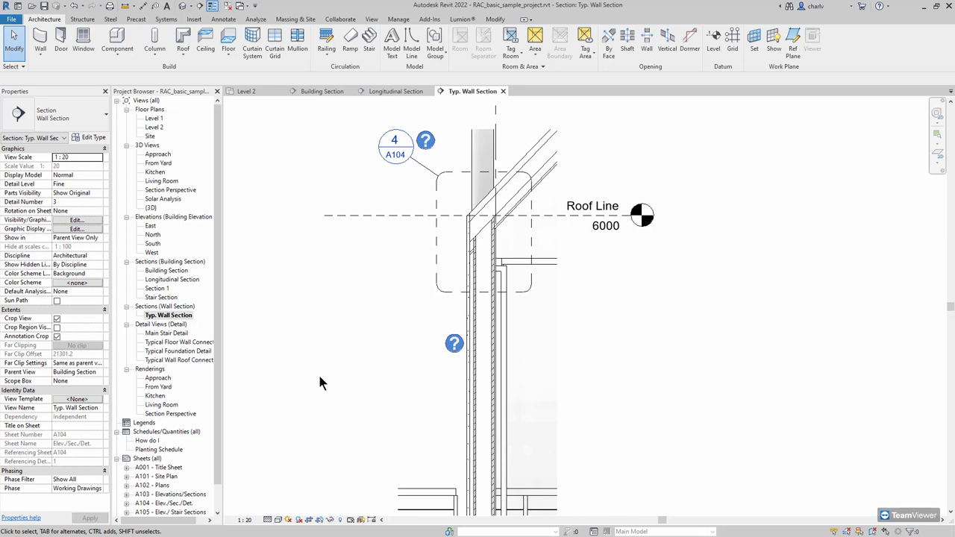
{"action": "scroll", "coordinate": [341, 343], "scroll_direction": "down", "scroll_amount": 4}
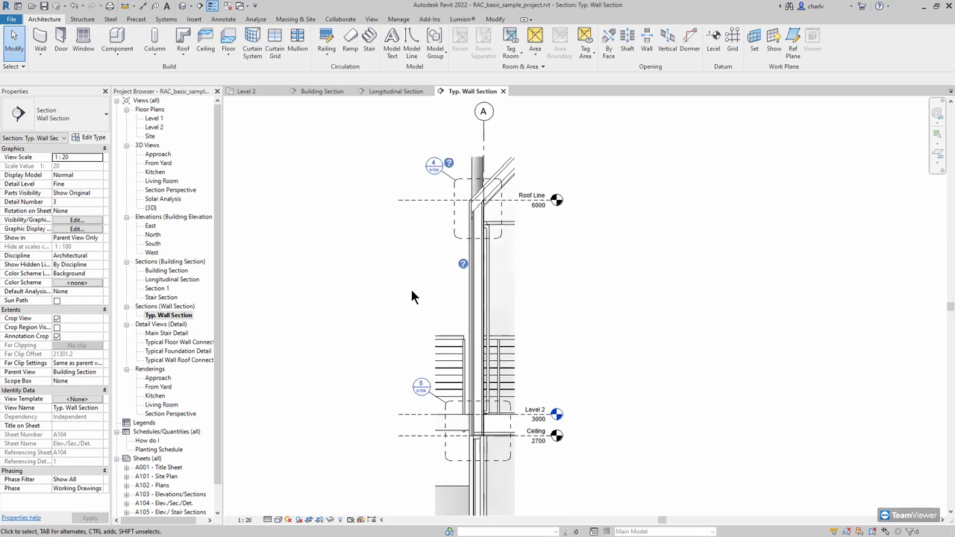
{"action": "scroll", "coordinate": [411, 297], "scroll_direction": "down", "scroll_amount": 3}
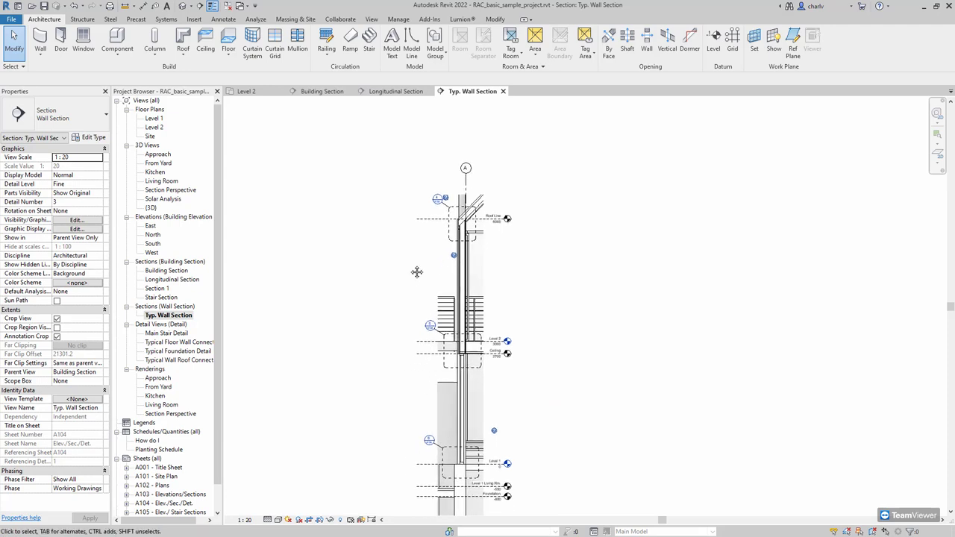
{"action": "middle_click_drag", "start_coordinate": [416, 271], "coordinate": [430, 223]}
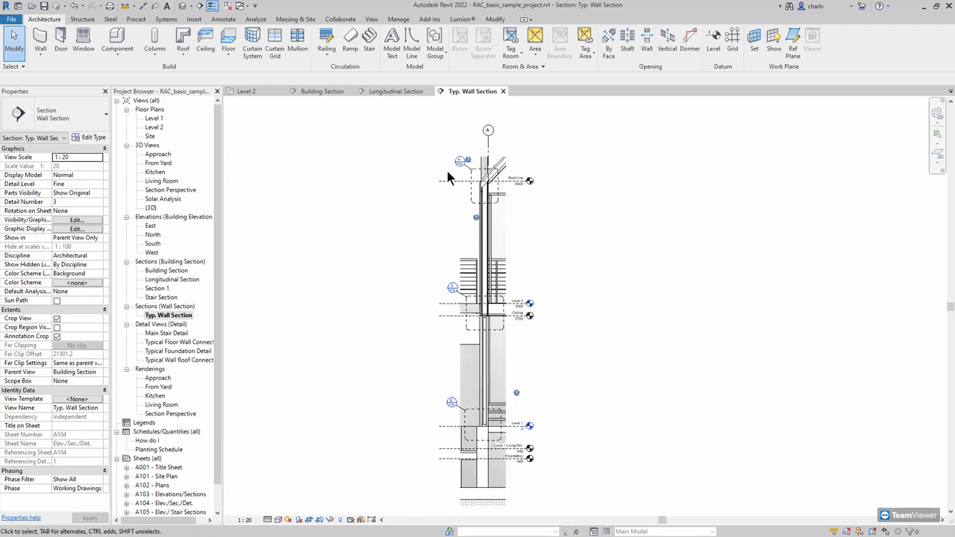
{"action": "scroll", "coordinate": [426, 177], "scroll_direction": "up", "scroll_amount": 5}
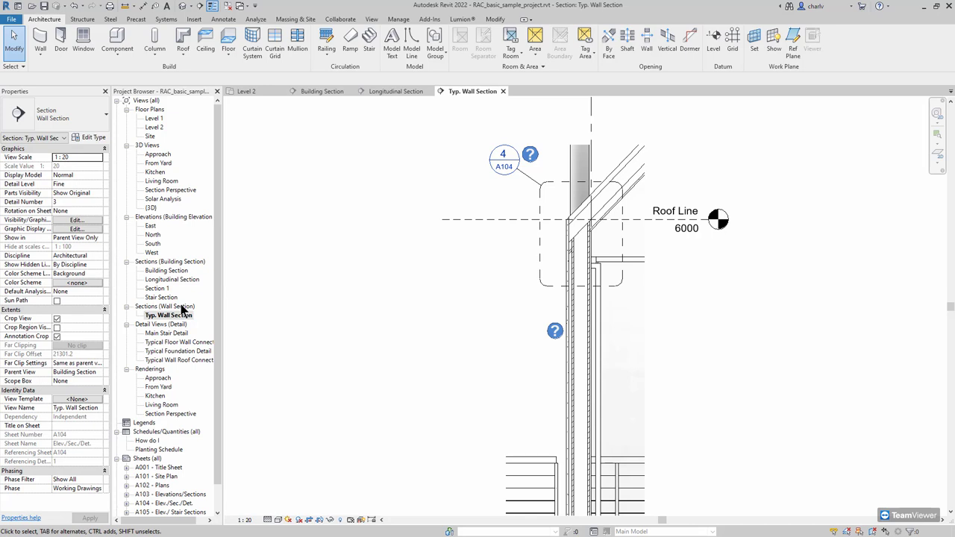
Open the Typical Wall Roof Connection detail view, then sheet A105 - Elev./ Stair Sections
{"action": "double_click", "coordinate": [170, 360]}
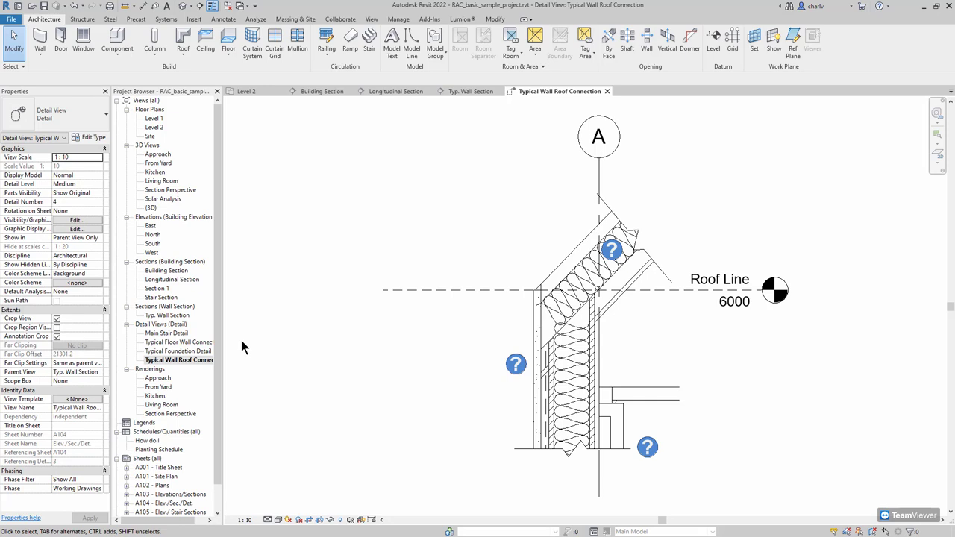
{"action": "scroll", "coordinate": [187, 453], "scroll_direction": "down", "scroll_amount": 1}
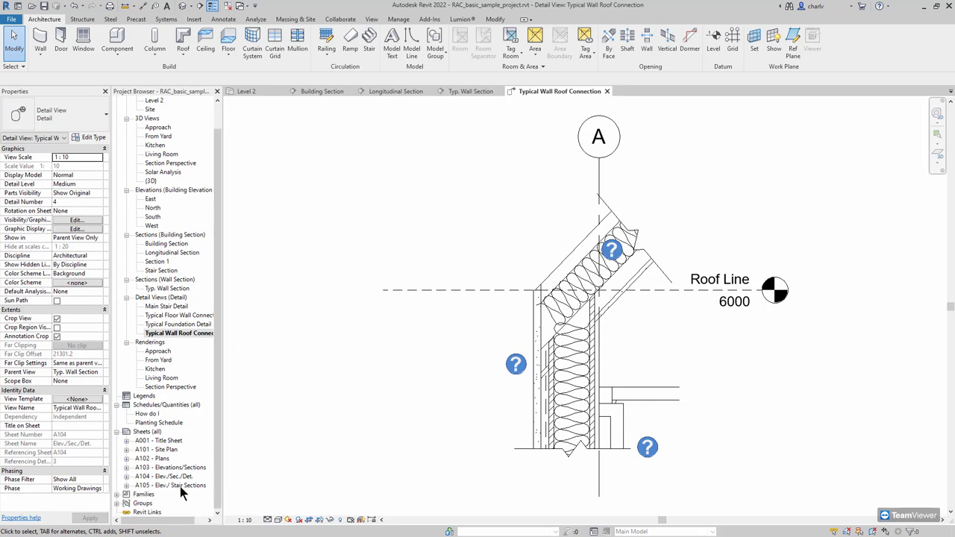
{"action": "double_click", "coordinate": [181, 484]}
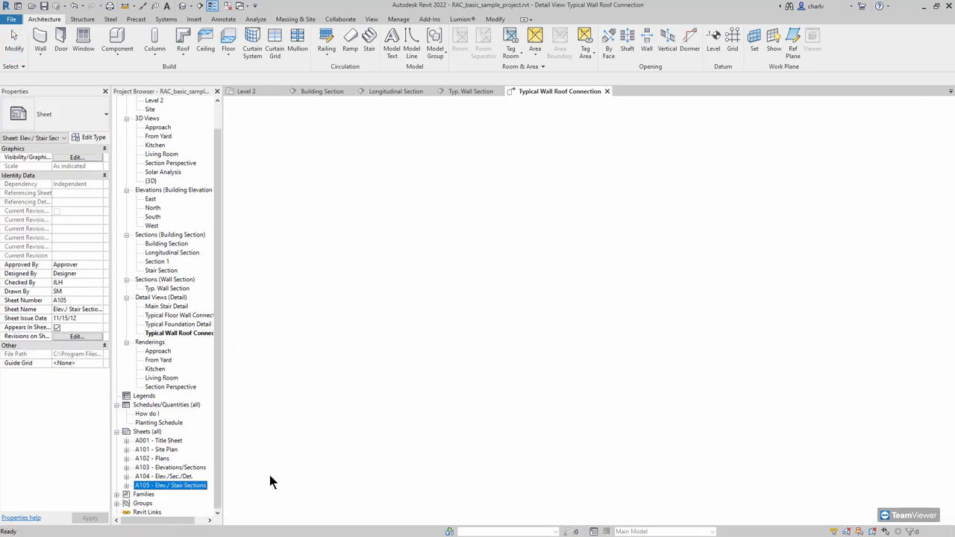
Open sheet A104, select its Building Section viewport and pan to the title block
{"action": "double_click", "coordinate": [166, 476]}
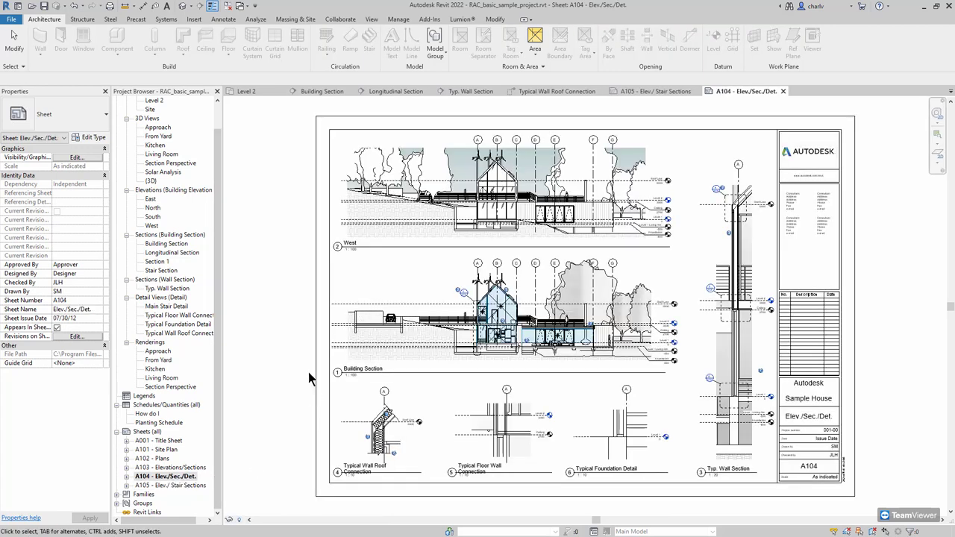
{"action": "left_click", "coordinate": [470, 280]}
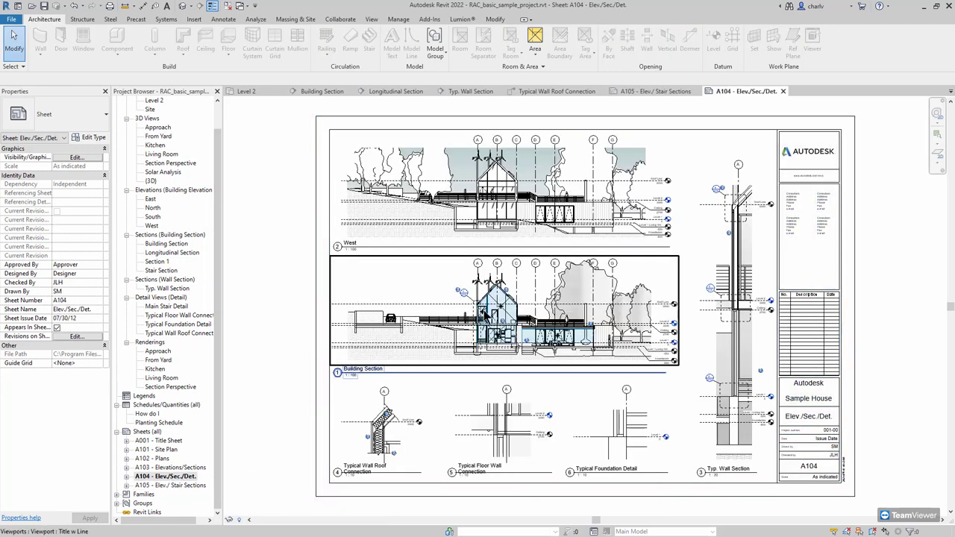
{"action": "scroll", "coordinate": [481, 307], "scroll_direction": "up", "scroll_amount": 3}
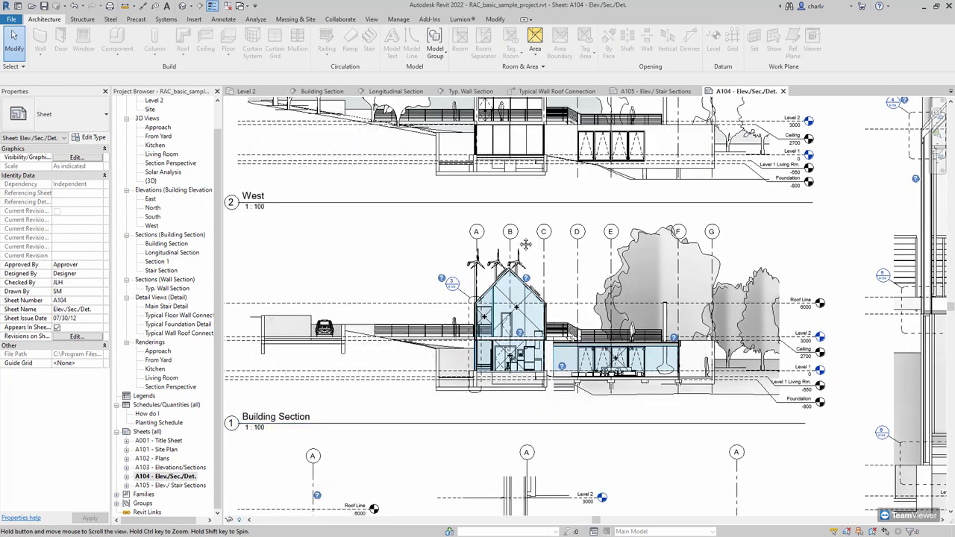
{"action": "scroll", "coordinate": [526, 244], "scroll_direction": "down", "scroll_amount": 2}
{"action": "middle_click_drag", "start_coordinate": [691, 280], "coordinate": [519, 280]}
{"action": "scroll", "coordinate": [519, 281], "scroll_direction": "down", "scroll_amount": 1}
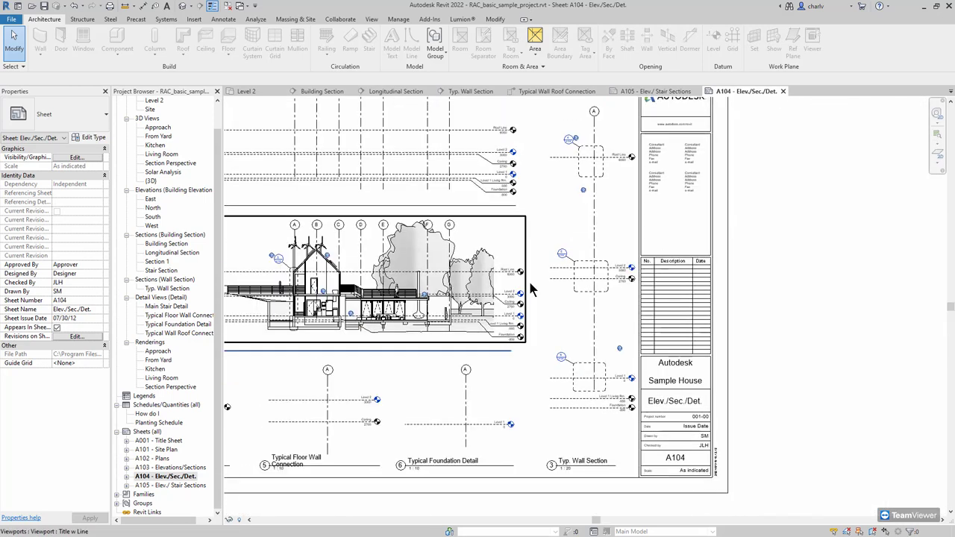
Inspect the Typ. Wall Section and Typical Wall Roof Connection viewports, then open Level 2
{"action": "left_click", "coordinate": [557, 206]}
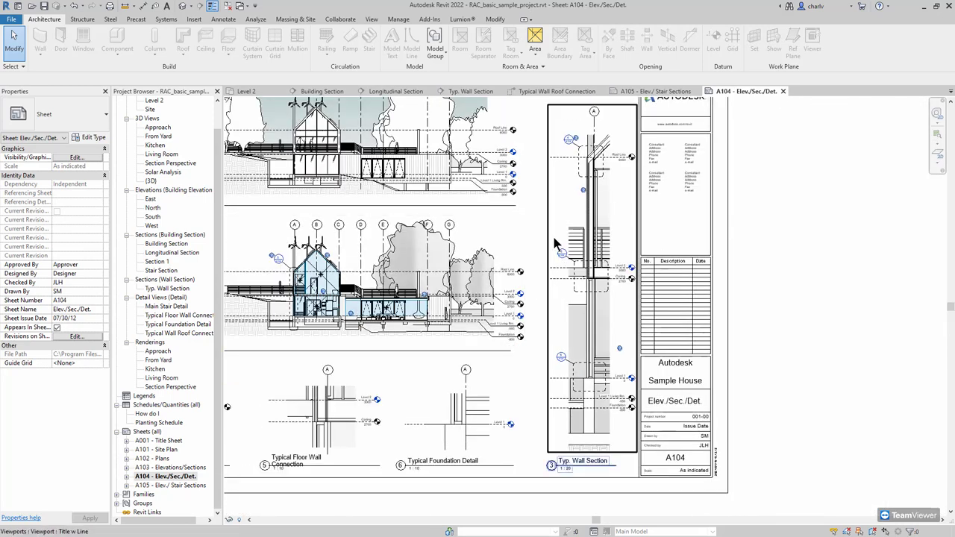
{"action": "scroll", "coordinate": [436, 349], "scroll_direction": "down", "scroll_amount": 1}
{"action": "middle_click_drag", "start_coordinate": [246, 414], "coordinate": [415, 354]}
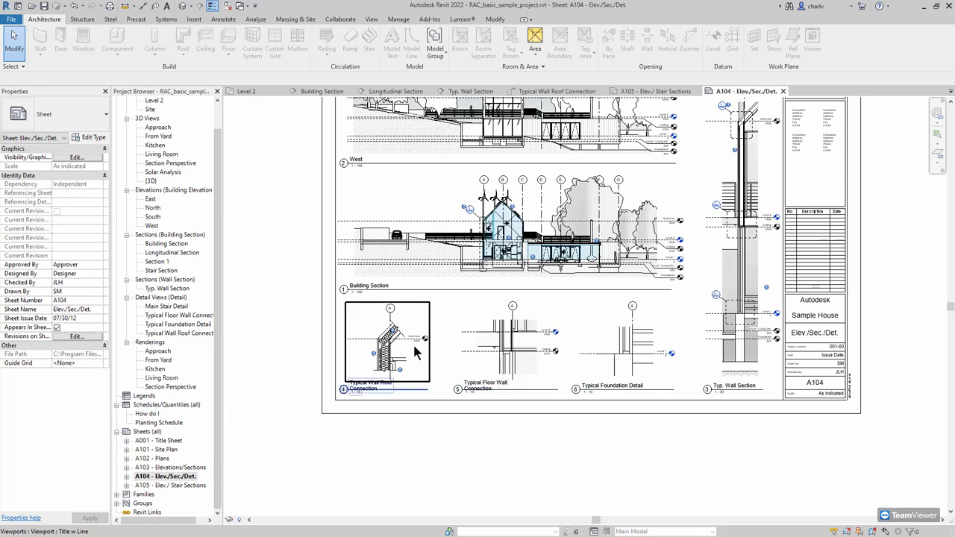
{"action": "scroll", "coordinate": [387, 416], "scroll_direction": "down", "scroll_amount": 1}
{"action": "middle_click_drag", "start_coordinate": [387, 415], "coordinate": [363, 430]}
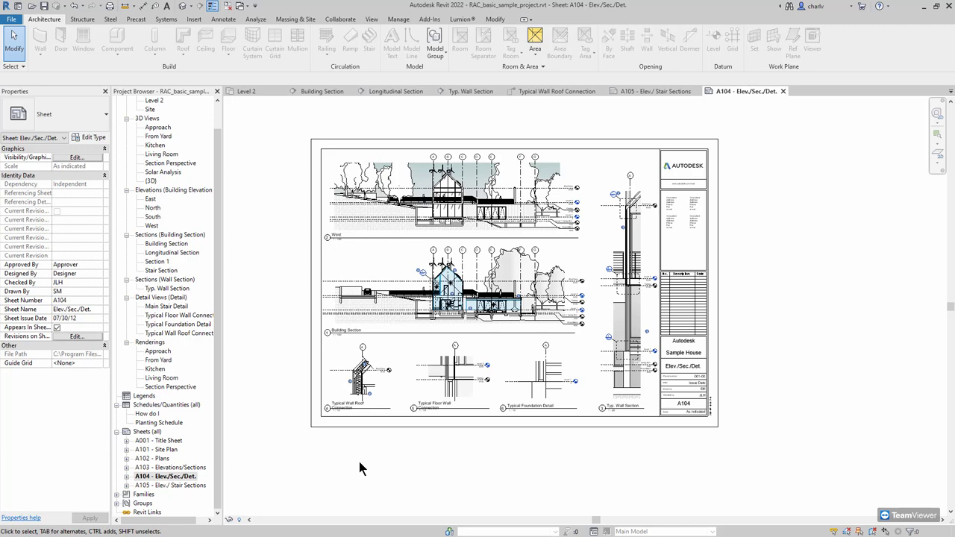
{"action": "scroll", "coordinate": [385, 371], "scroll_direction": "up", "scroll_amount": 2}
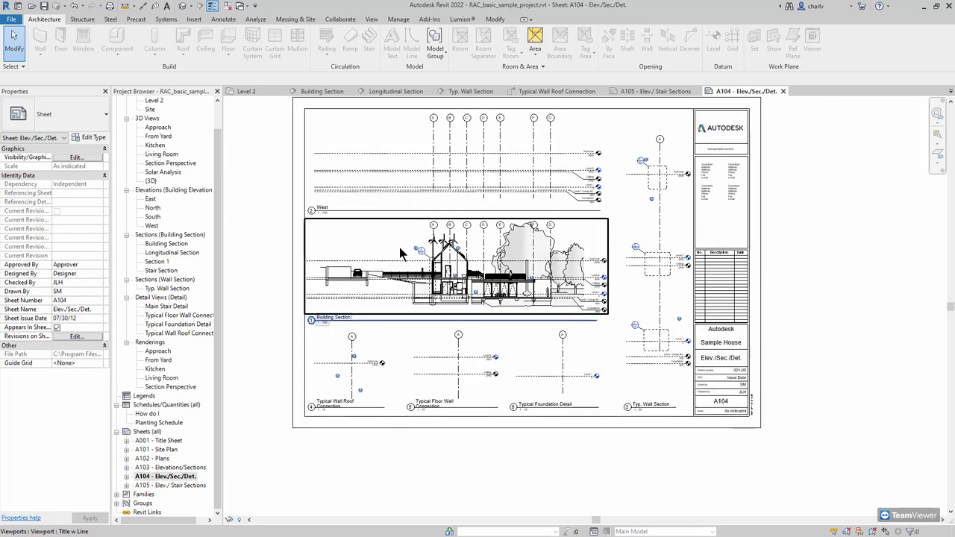
{"action": "scroll", "coordinate": [348, 390], "scroll_direction": "down", "scroll_amount": 2}
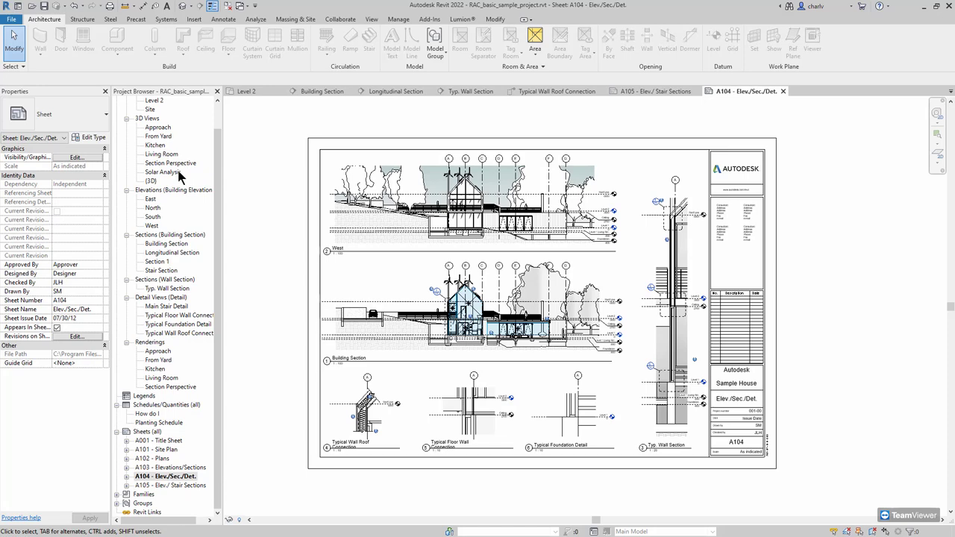
{"action": "scroll", "coordinate": [179, 165], "scroll_direction": "up", "scroll_amount": 1}
{"action": "double_click", "coordinate": [154, 127]}
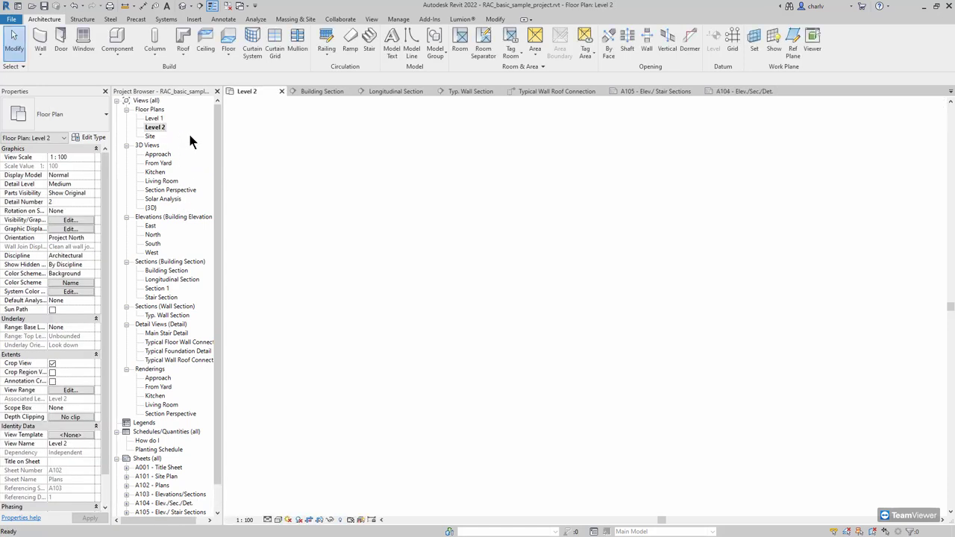
Start the Door tool and check its type list, then cancel it from the Insert tab
{"action": "scroll", "coordinate": [387, 231], "scroll_direction": "up", "scroll_amount": 3}
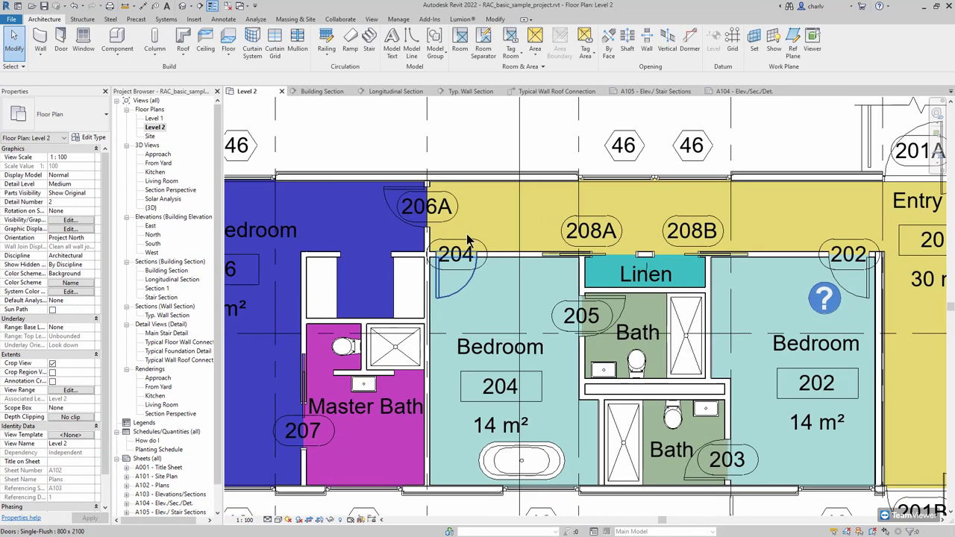
{"action": "left_click", "coordinate": [60, 41]}
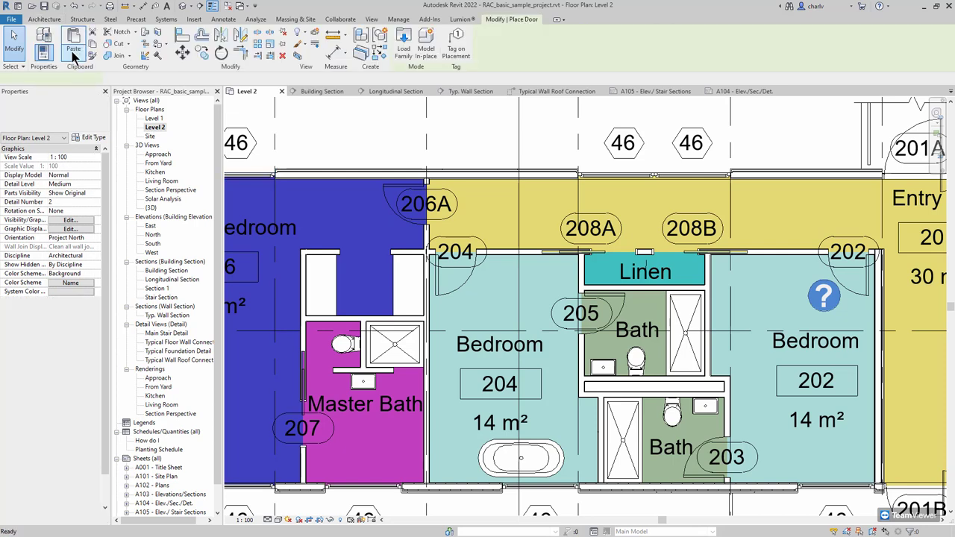
{"action": "left_click", "coordinate": [66, 112]}
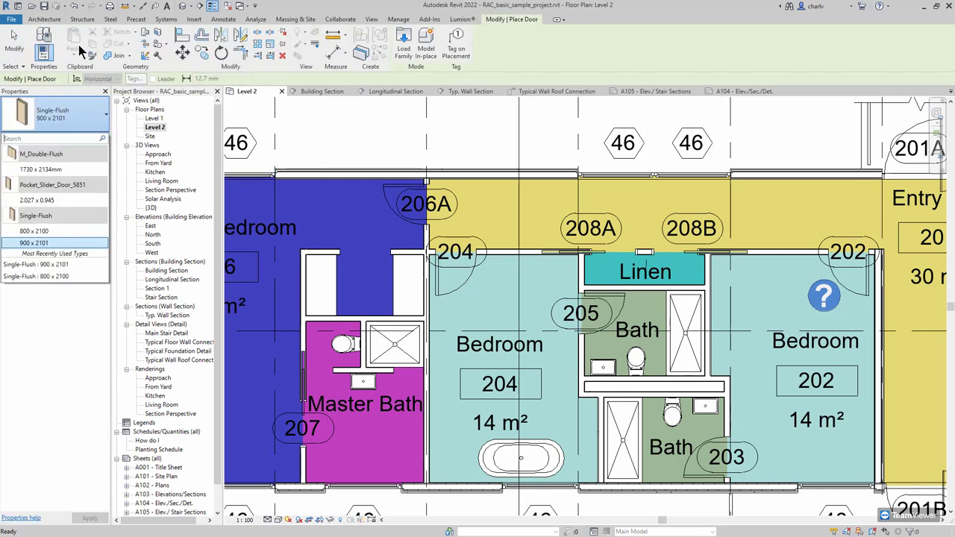
{"action": "left_click", "coordinate": [193, 19]}
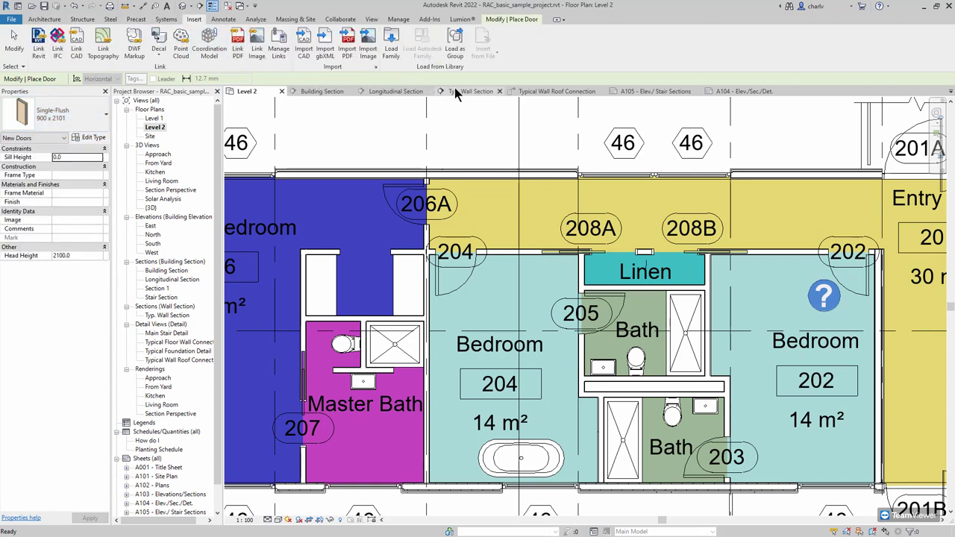
{"action": "key", "text": "Escape"}
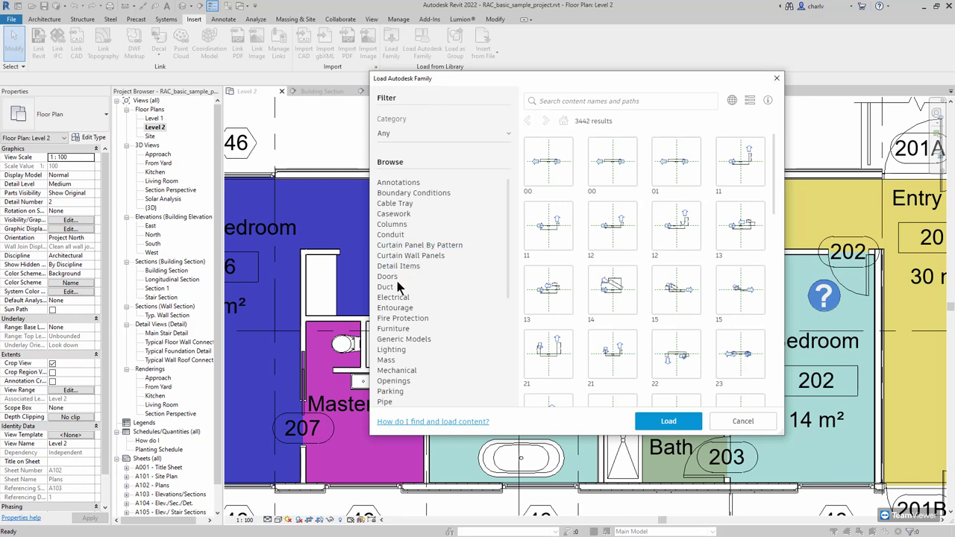
Load the Doors_ExtDbl_Louvre family from the library's Doors category
{"action": "left_click", "coordinate": [438, 277]}
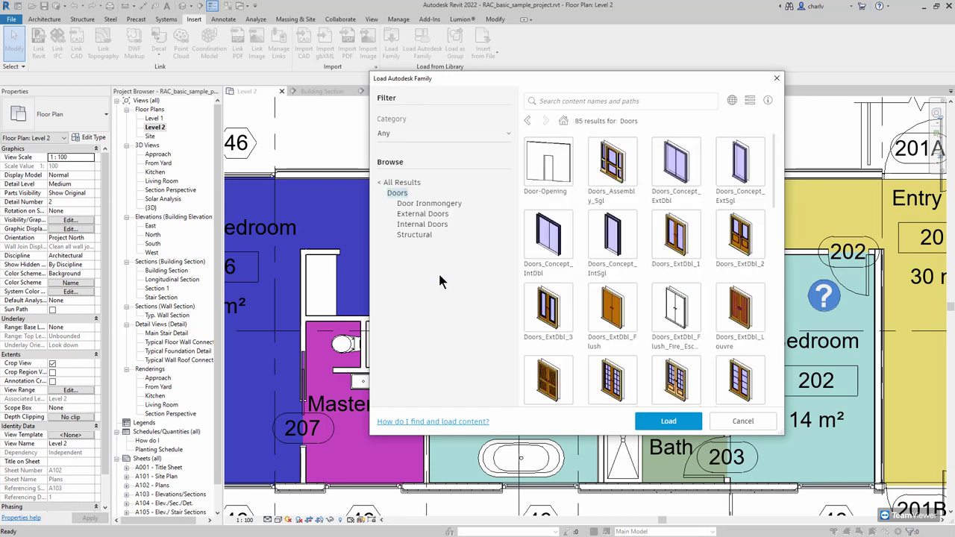
{"action": "left_click", "coordinate": [740, 313]}
{"action": "left_click", "coordinate": [672, 422]}
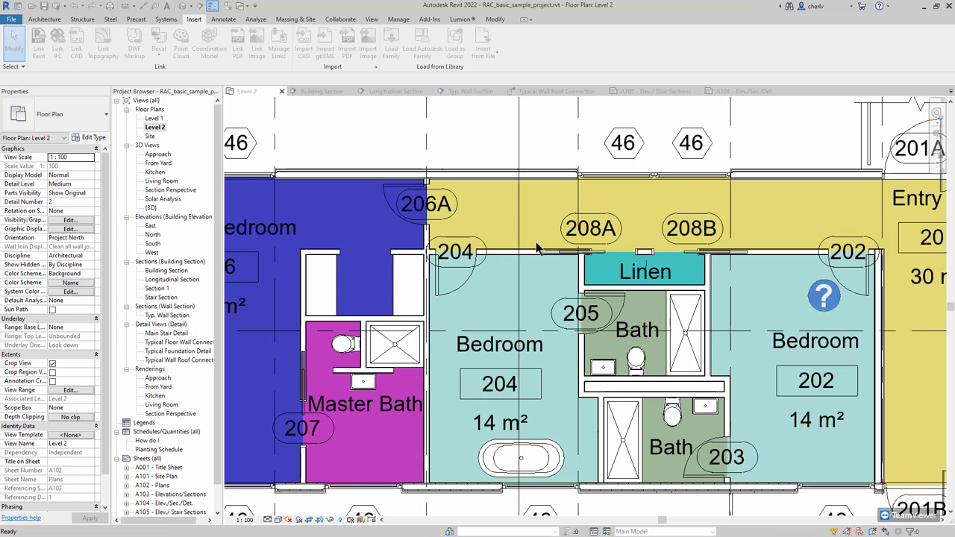
Place a Doors_ExtDbl_Louvre double door on the Level 2 north exterior wall
{"action": "left_click", "coordinate": [44, 18]}
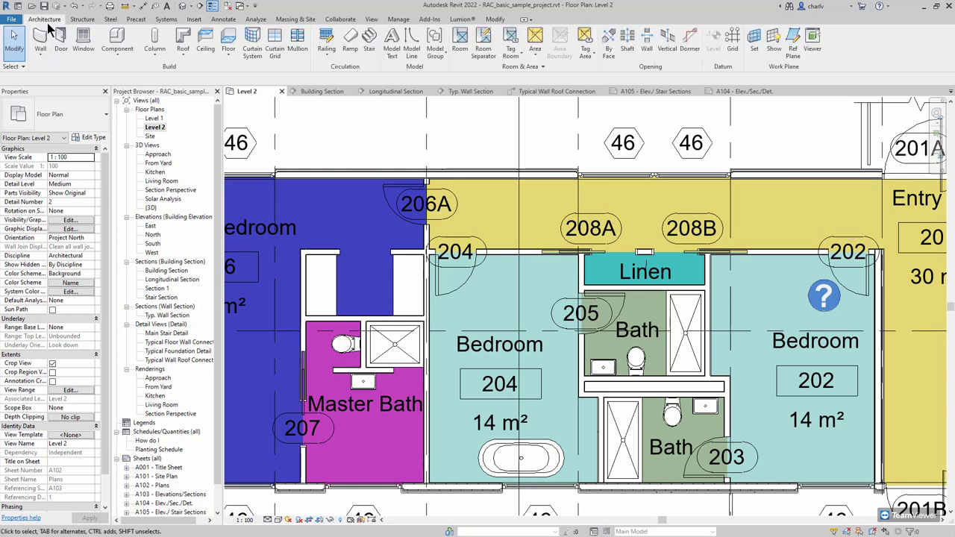
{"action": "left_click", "coordinate": [60, 41]}
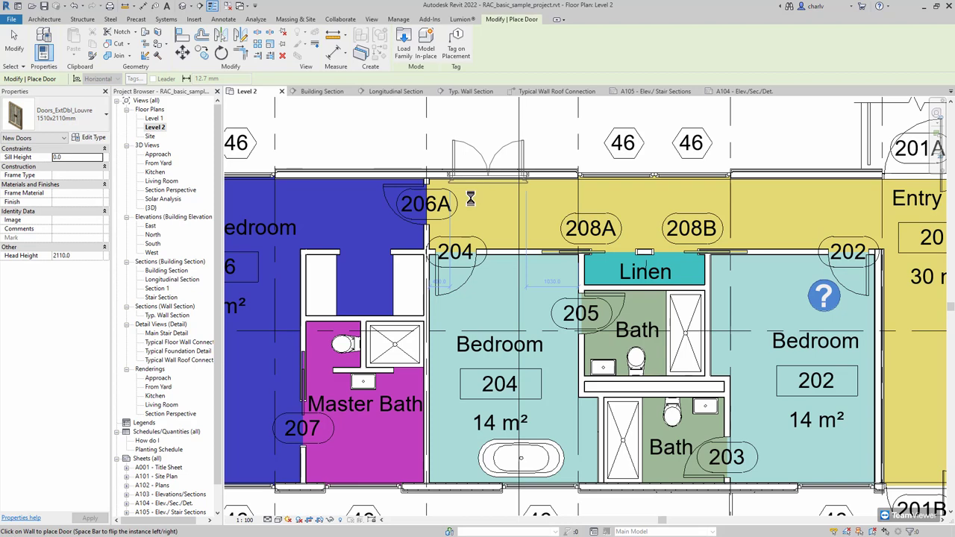
{"action": "key", "text": "Escape"}
{"action": "key", "text": "Escape"}
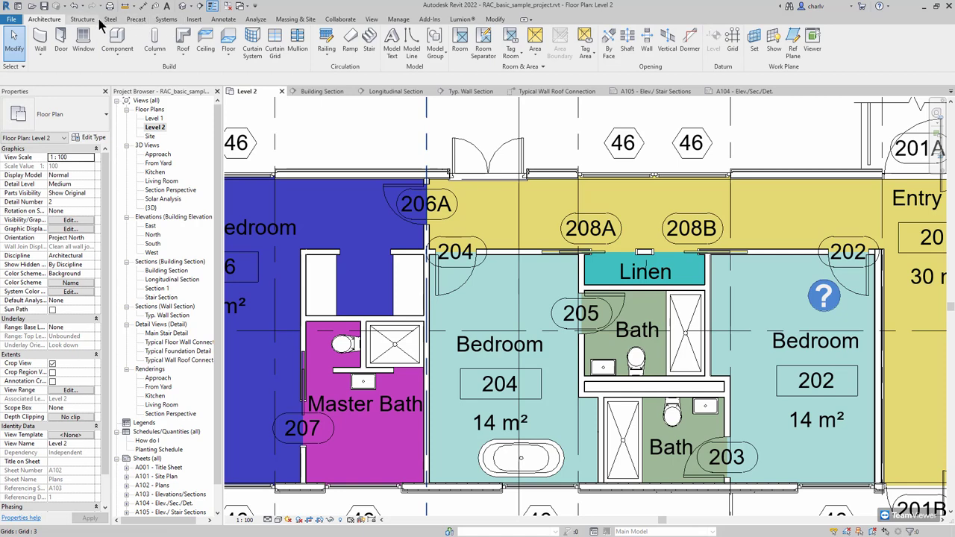
Zoom out and select the new louvre door to check it sits between grids 3 and 4
{"action": "left_click", "coordinate": [193, 20]}
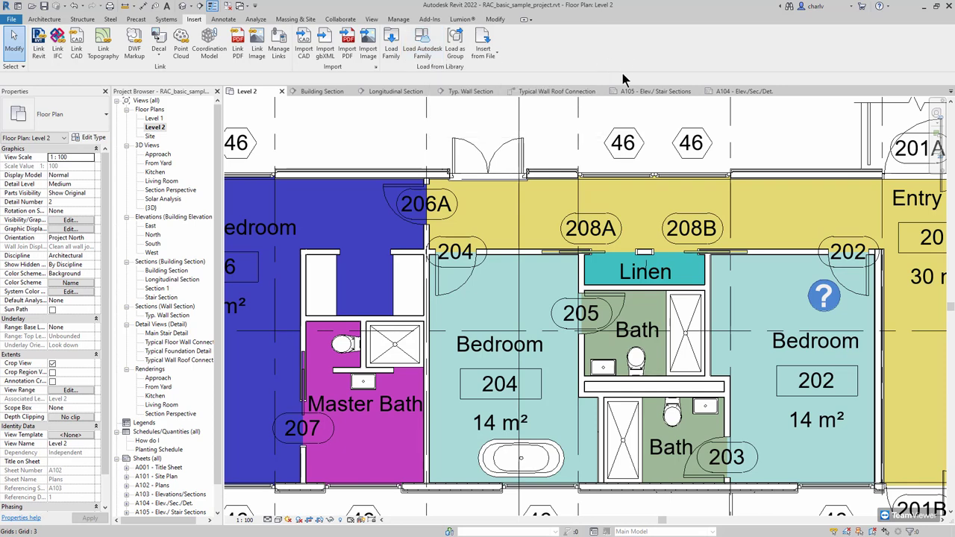
{"action": "scroll", "coordinate": [639, 156], "scroll_direction": "down", "scroll_amount": 3}
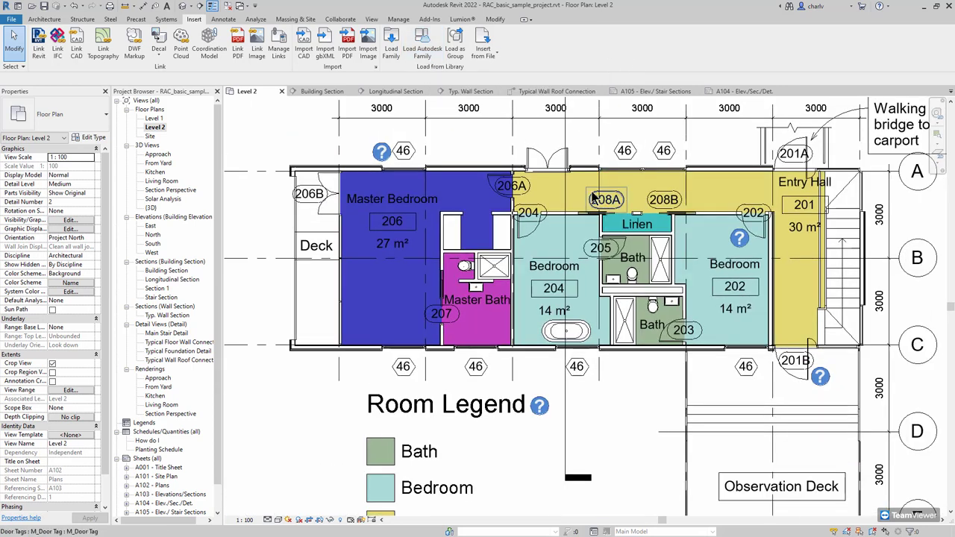
{"action": "scroll", "coordinate": [589, 208], "scroll_direction": "down", "scroll_amount": 4}
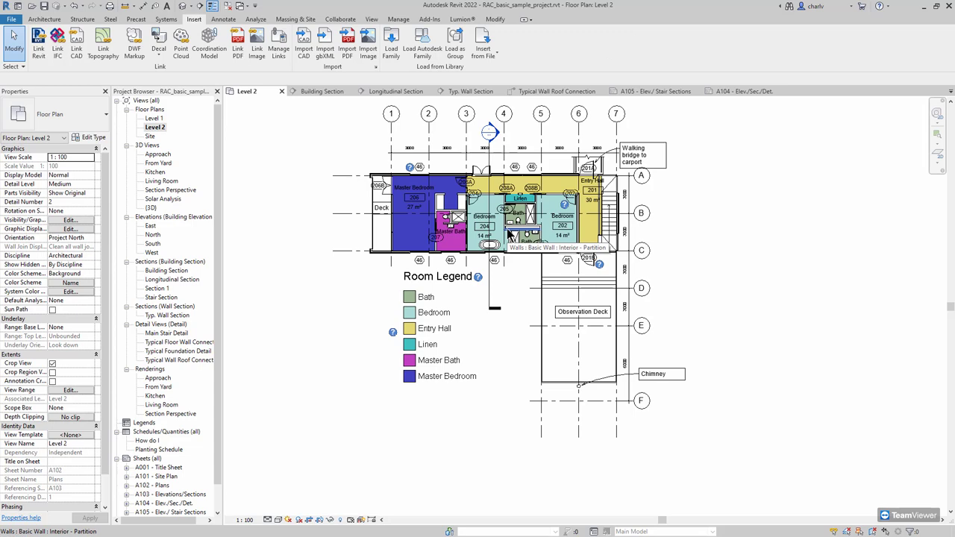
{"action": "scroll", "coordinate": [490, 166], "scroll_direction": "up", "scroll_amount": 3}
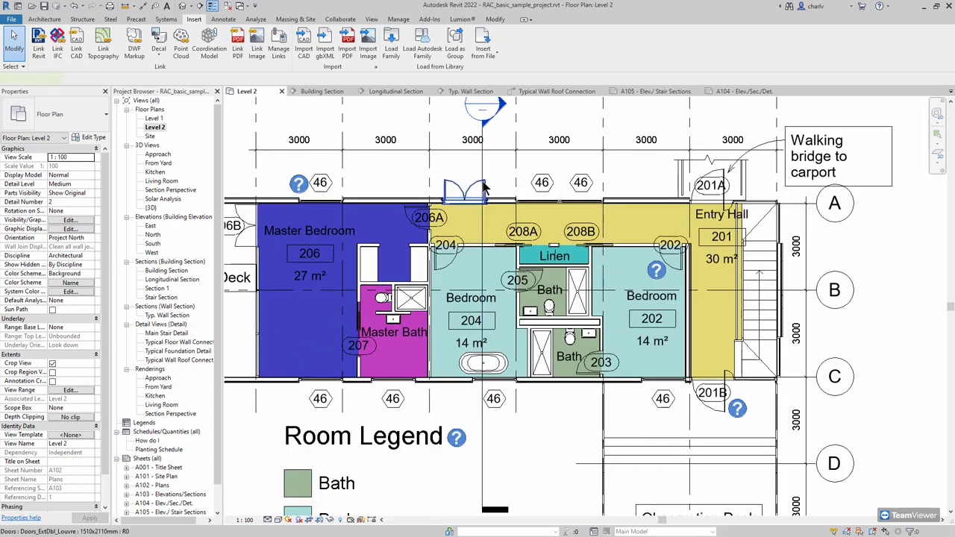
{"action": "left_click", "coordinate": [481, 185]}
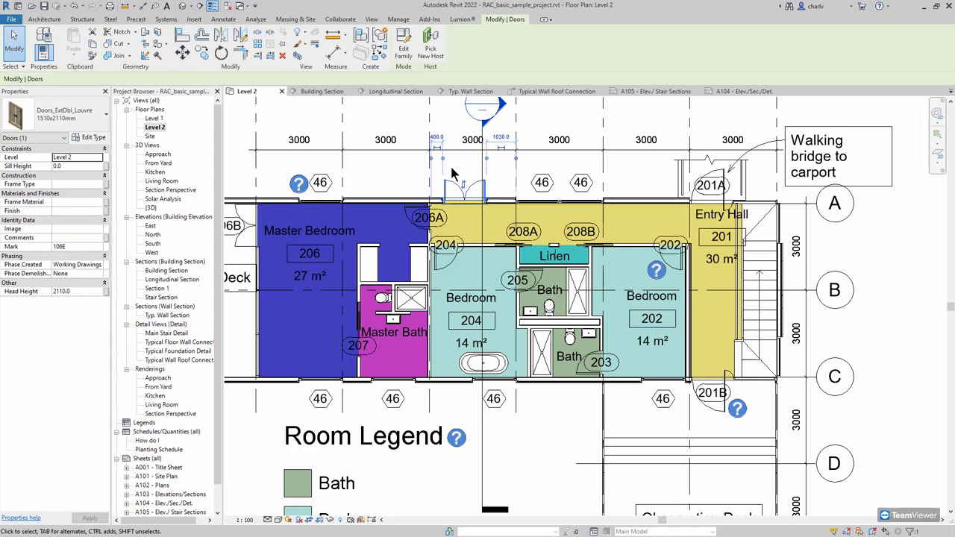
{"action": "left_click", "coordinate": [391, 167]}
{"action": "scroll", "coordinate": [399, 181], "scroll_direction": "down", "scroll_amount": 4}
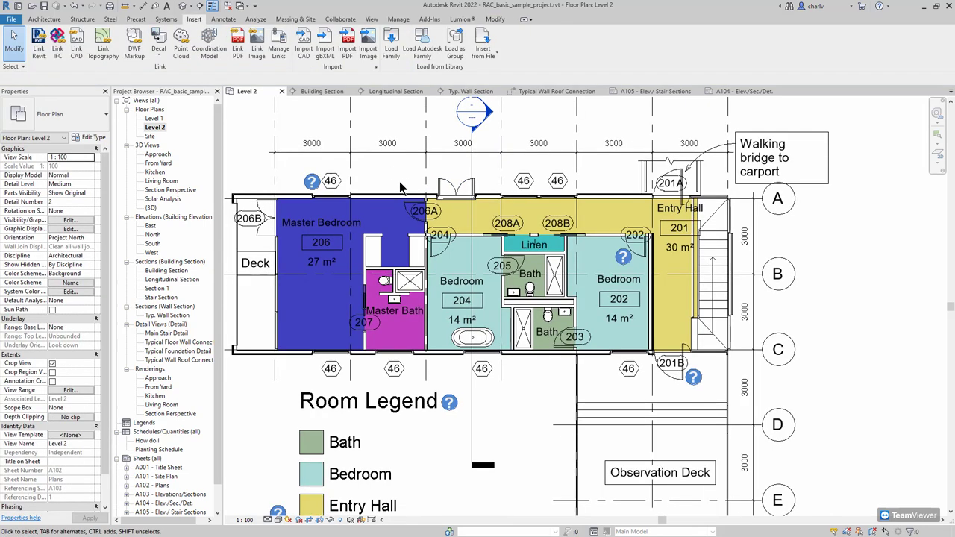
{"action": "middle_click_drag", "start_coordinate": [413, 196], "coordinate": [433, 205]}
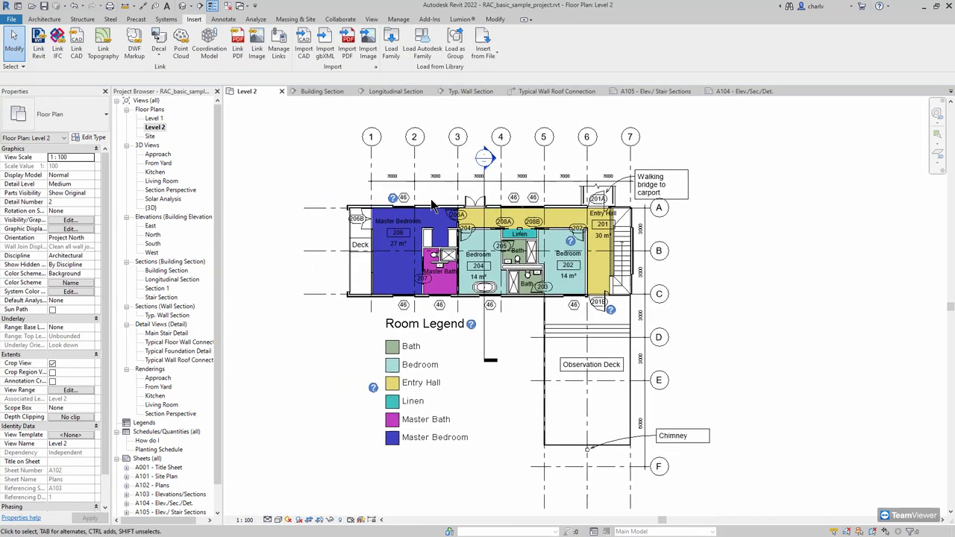
In the default 3D view, leave Reveal Hidden Elements and switch off the Section Box
{"action": "left_click", "coordinate": [183, 6]}
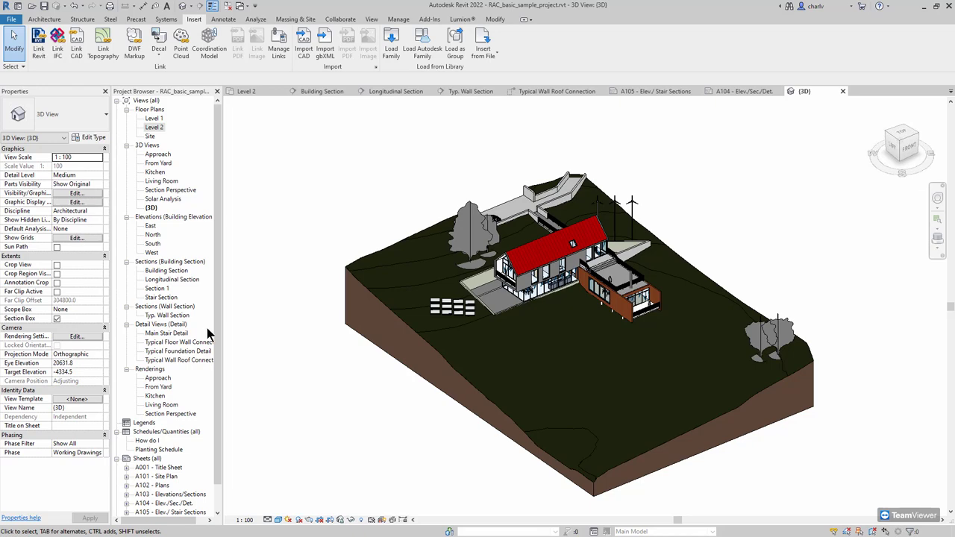
{"action": "left_click", "coordinate": [361, 519]}
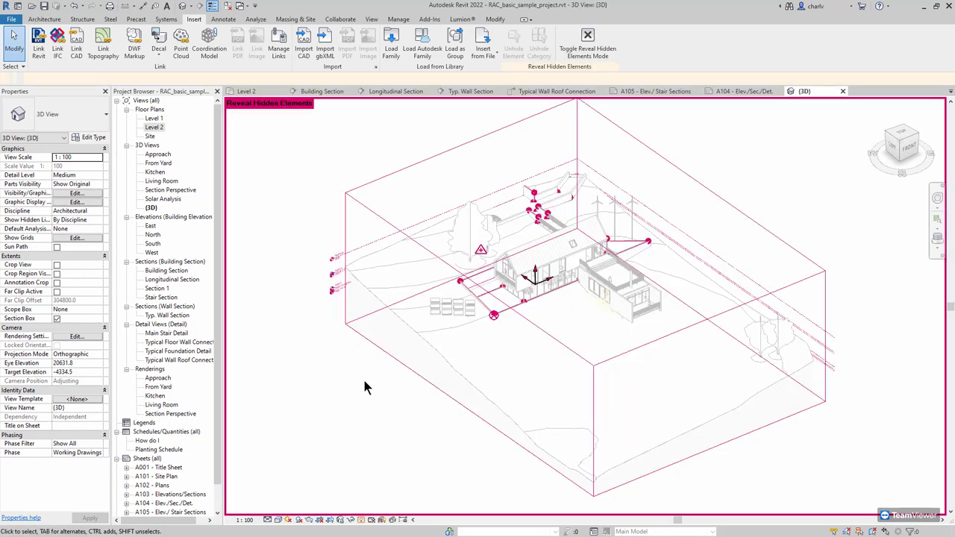
{"action": "left_click", "coordinate": [377, 352]}
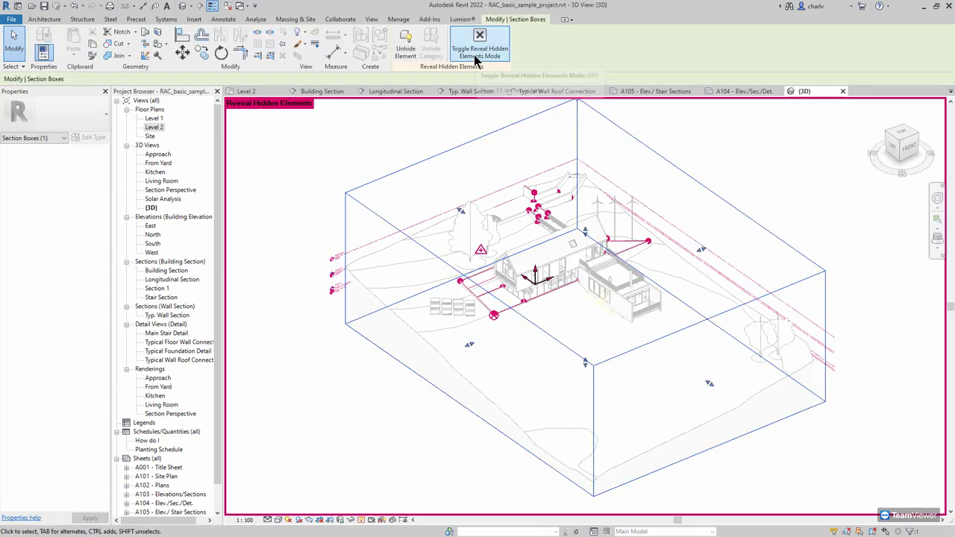
{"action": "left_click", "coordinate": [407, 54]}
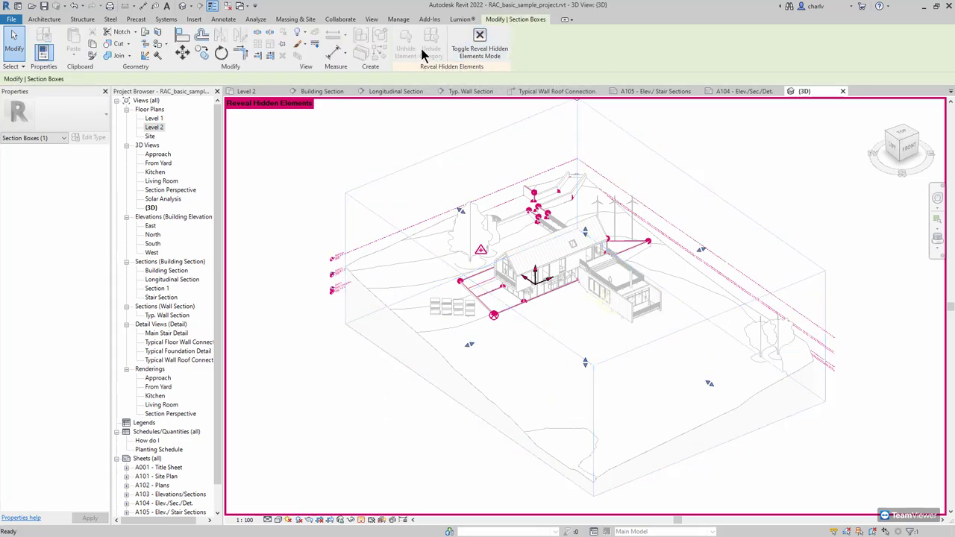
{"action": "left_click", "coordinate": [476, 41]}
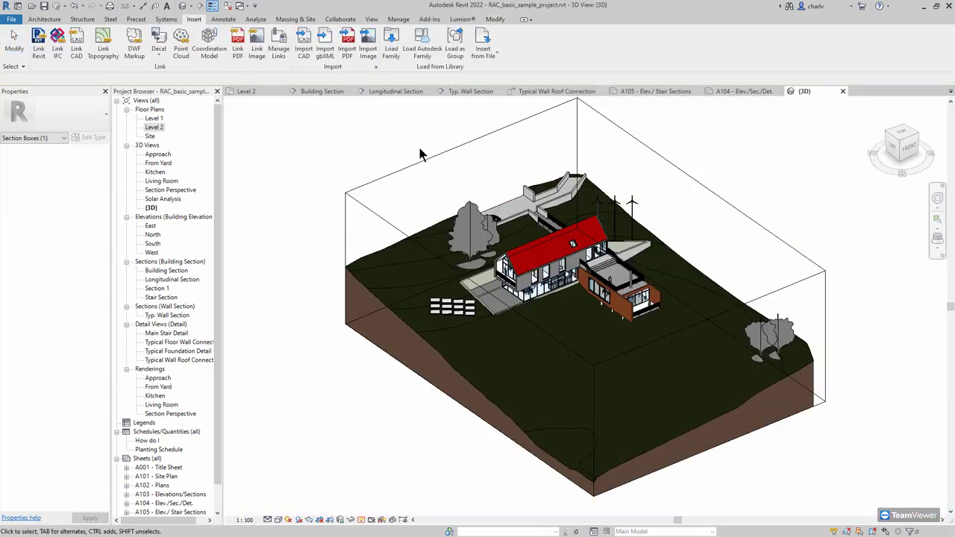
{"action": "left_click", "coordinate": [389, 176]}
{"action": "left_click", "coordinate": [278, 254]}
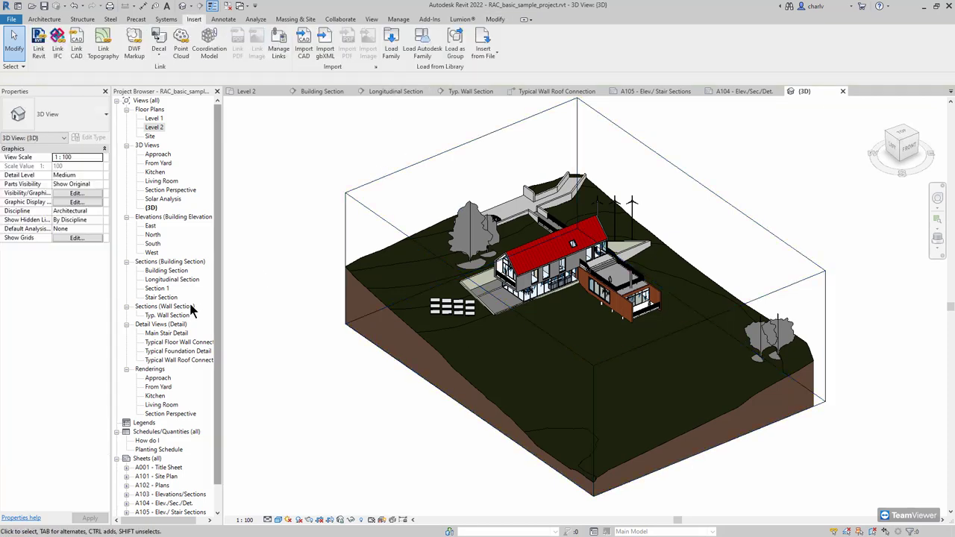
{"action": "left_click", "coordinate": [56, 318]}
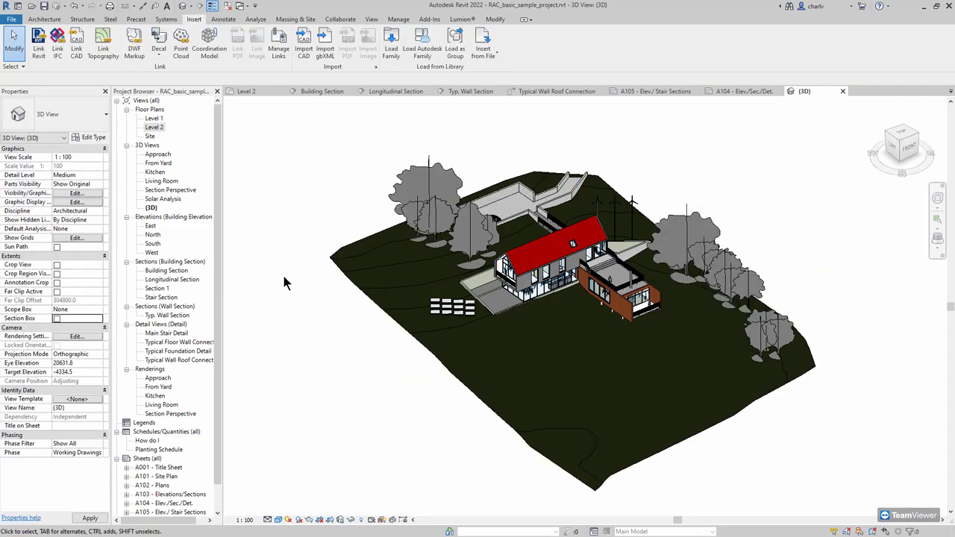
Orbit to a lower side view, close all inactive views, and open the Planting Schedule
{"action": "middle_click_drag", "start_coordinate": [283, 276], "coordinate": [343, 145], "text": "shift"}
{"action": "left_click", "coordinate": [367, 19]}
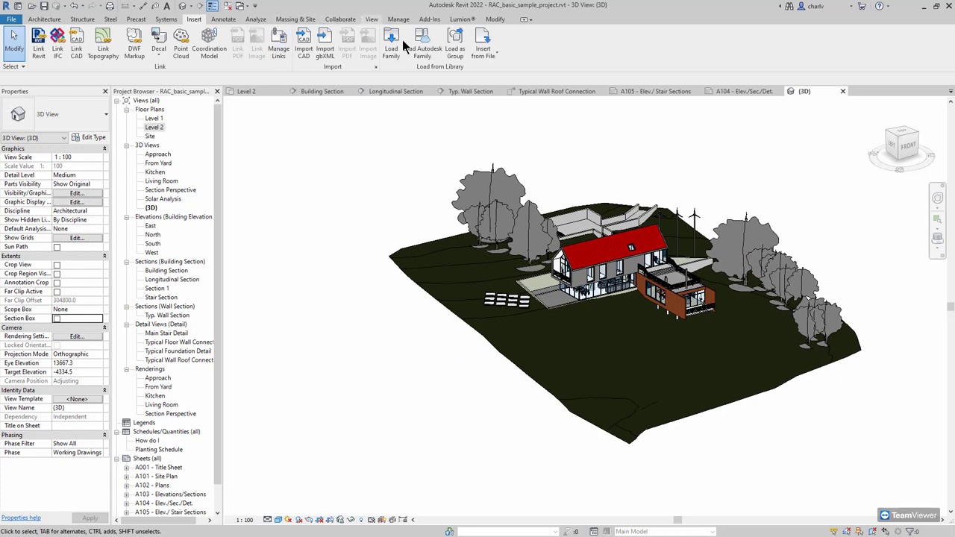
{"action": "left_click", "coordinate": [787, 49]}
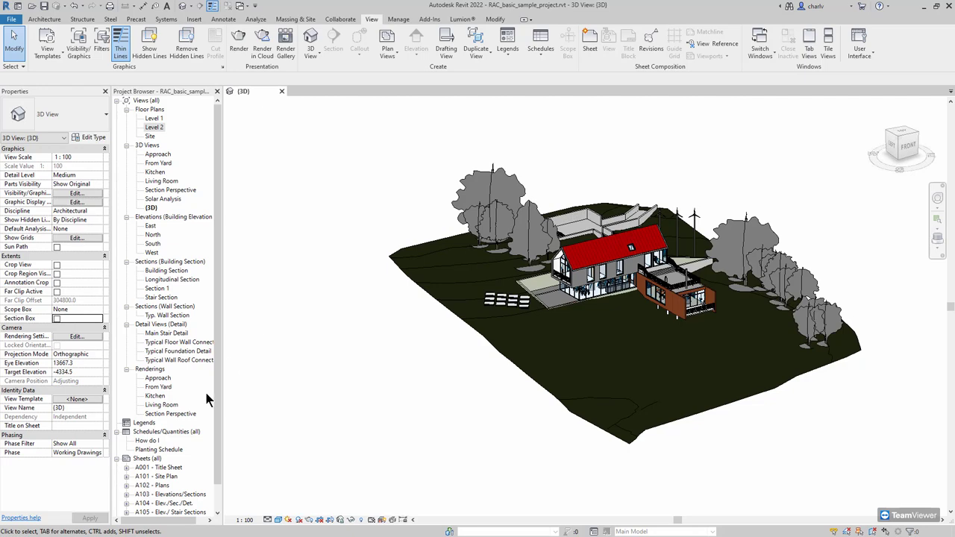
{"action": "double_click", "coordinate": [175, 451]}
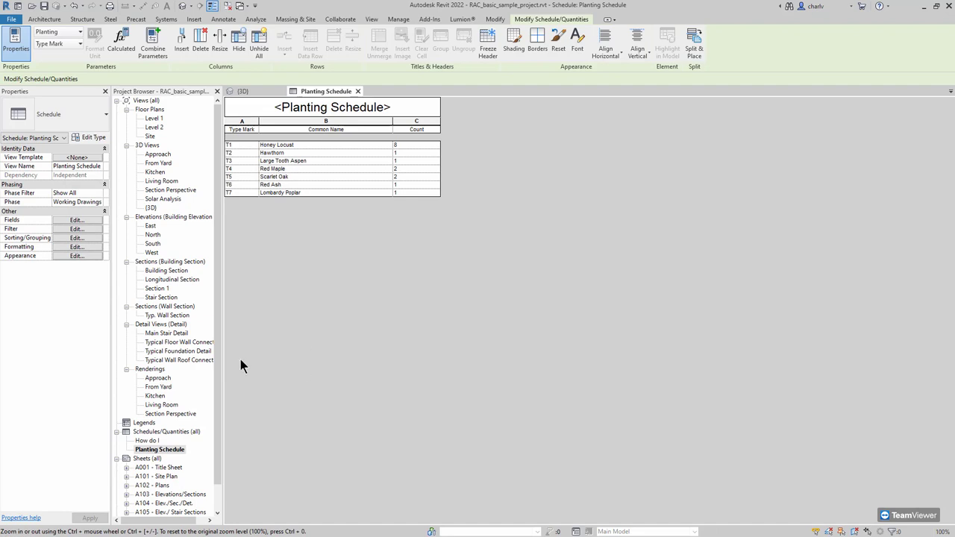
Tile the 3D view beside the Planting Schedule using WT
{"action": "double_click", "coordinate": [150, 207]}
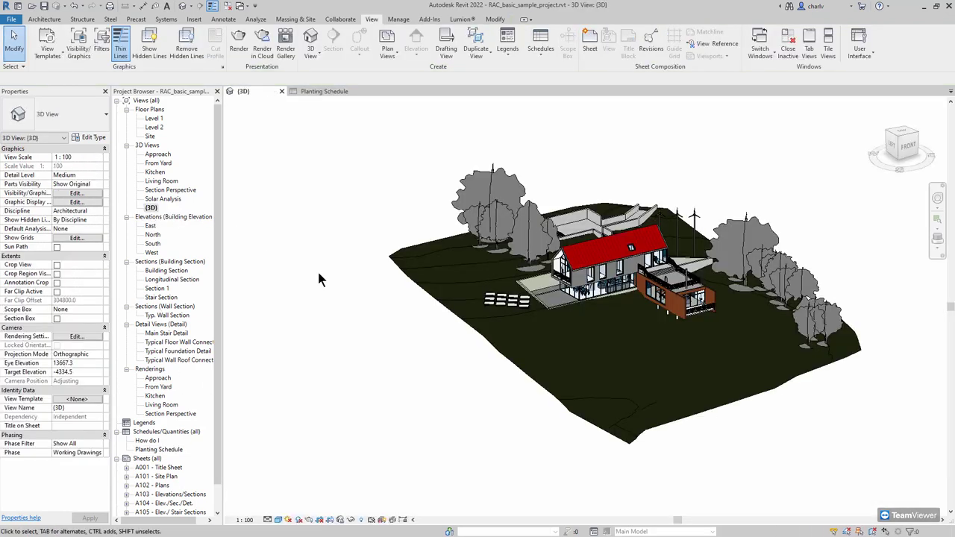
{"action": "key", "text": "w"}
{"action": "key", "text": "t"}
Zoom to the tree row, delete one Honey Locust, then zoom to fit the site
{"action": "middle_click_drag", "start_coordinate": [248, 252], "coordinate": [218, 254]}
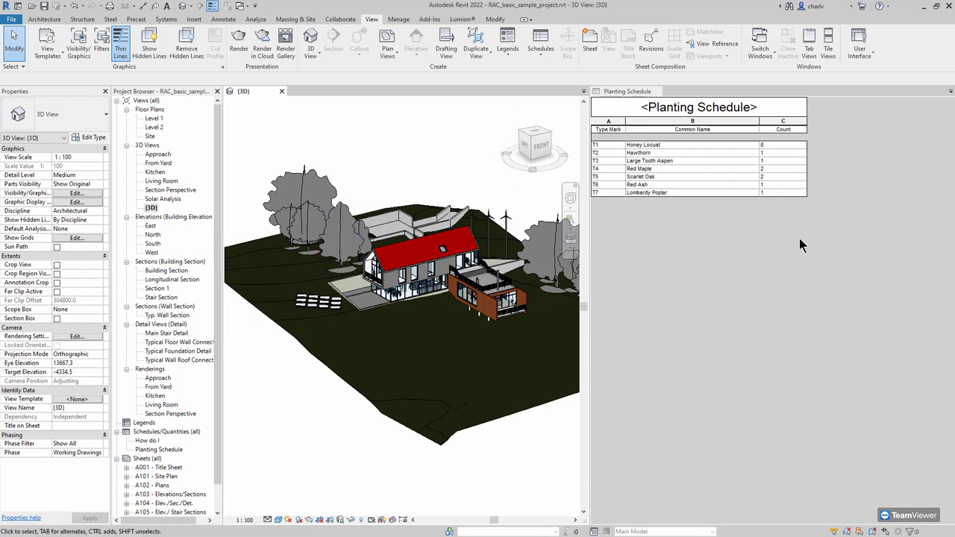
{"action": "middle_click_drag", "start_coordinate": [503, 216], "coordinate": [351, 156]}
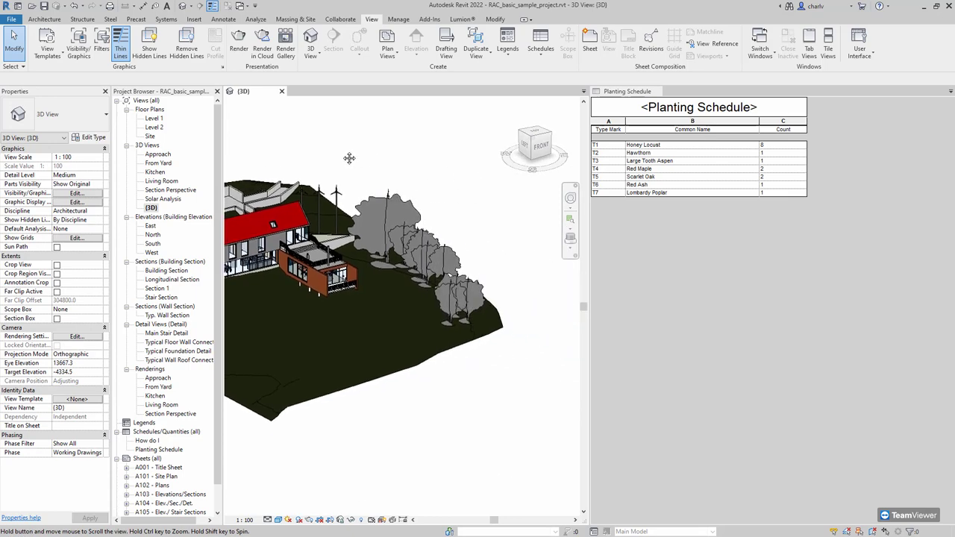
{"action": "scroll", "coordinate": [437, 299], "scroll_direction": "up", "scroll_amount": 4}
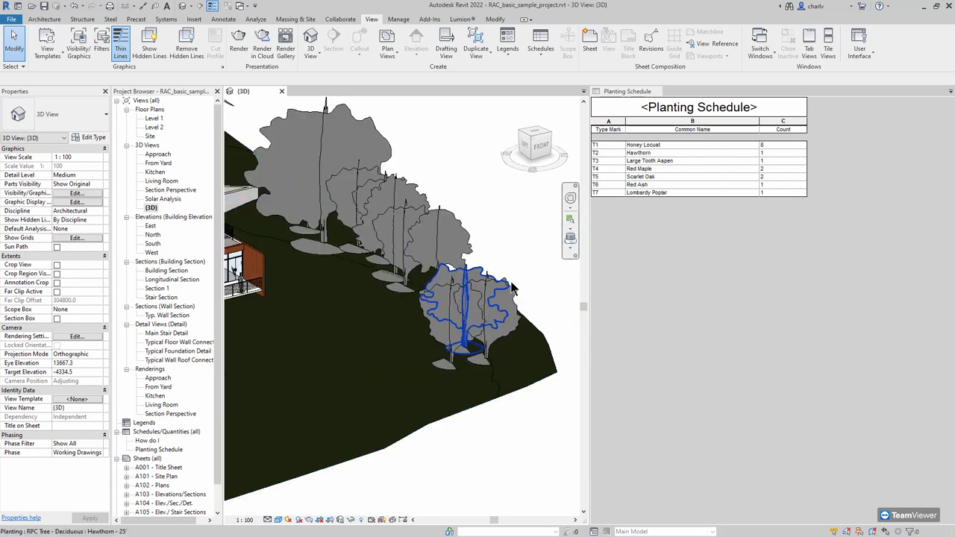
{"action": "left_click", "coordinate": [507, 283]}
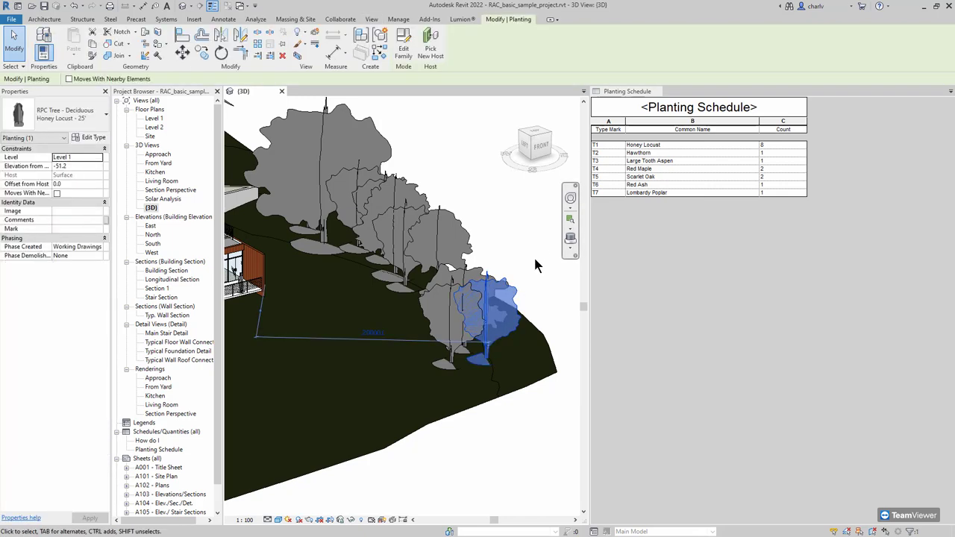
{"action": "key", "text": "Delete"}
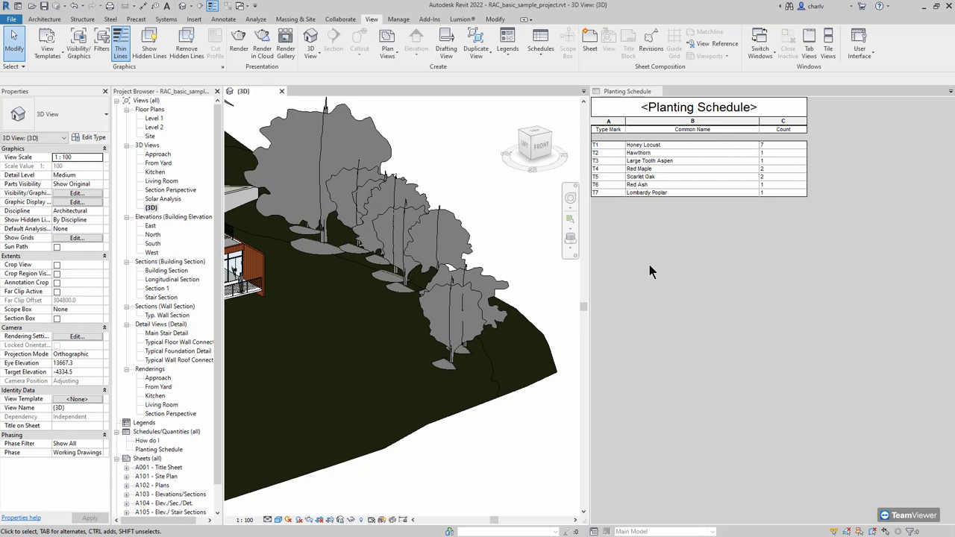
{"action": "key", "text": "z"}
{"action": "key", "text": "f"}
{"action": "scroll", "coordinate": [283, 147], "scroll_direction": "up", "scroll_amount": 3}
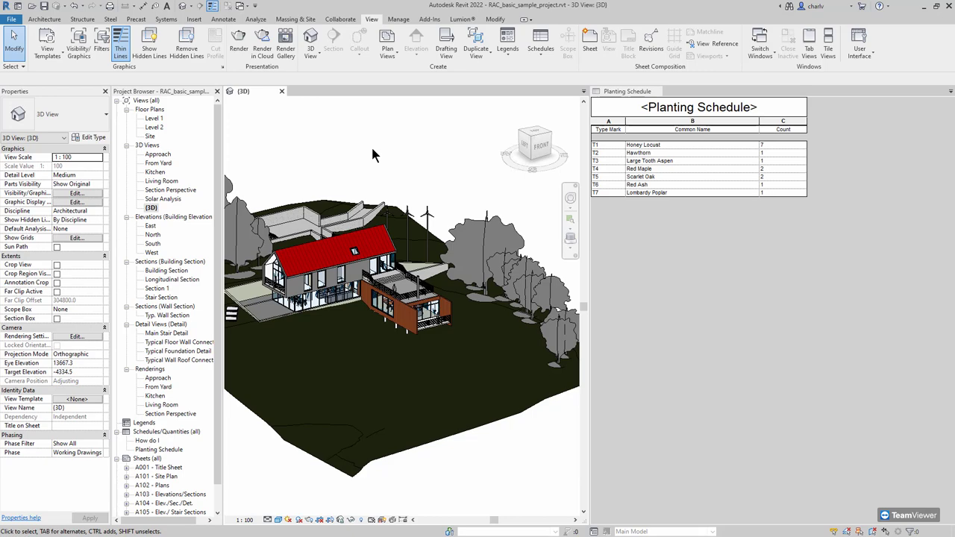
{"action": "scroll", "coordinate": [375, 154], "scroll_direction": "down", "scroll_amount": 3}
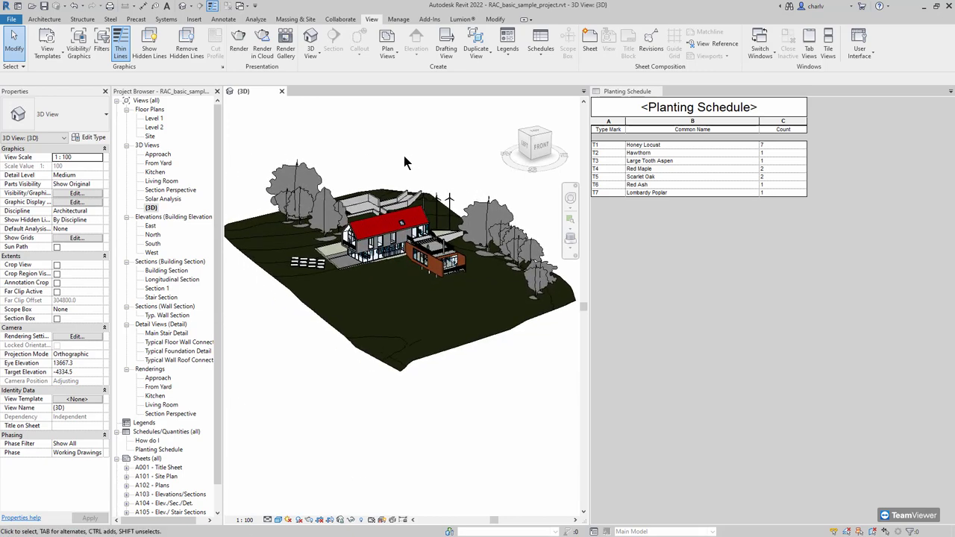
Open the Solar Analysis view, close the Planting Schedule, and orbit to an oblique angle
{"action": "double_click", "coordinate": [159, 198]}
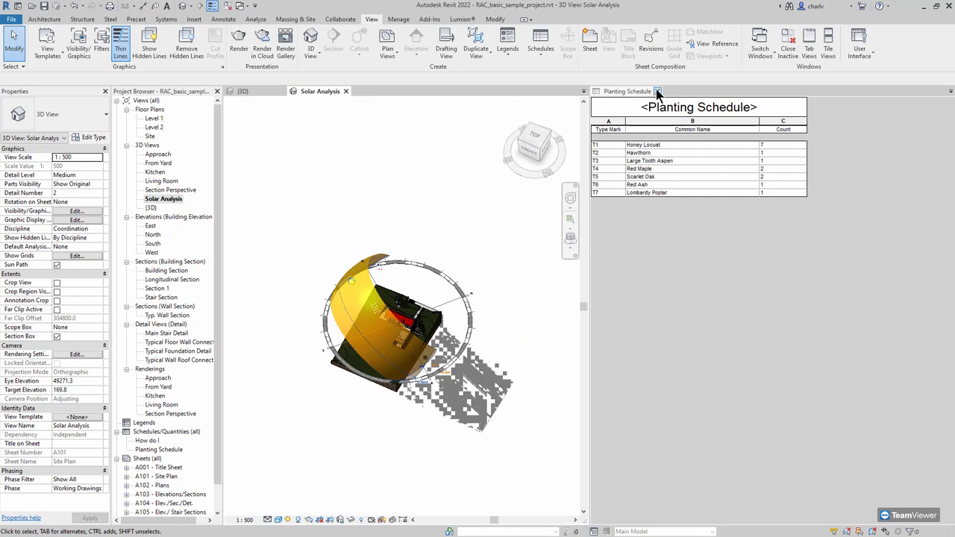
{"action": "left_click", "coordinate": [640, 107]}
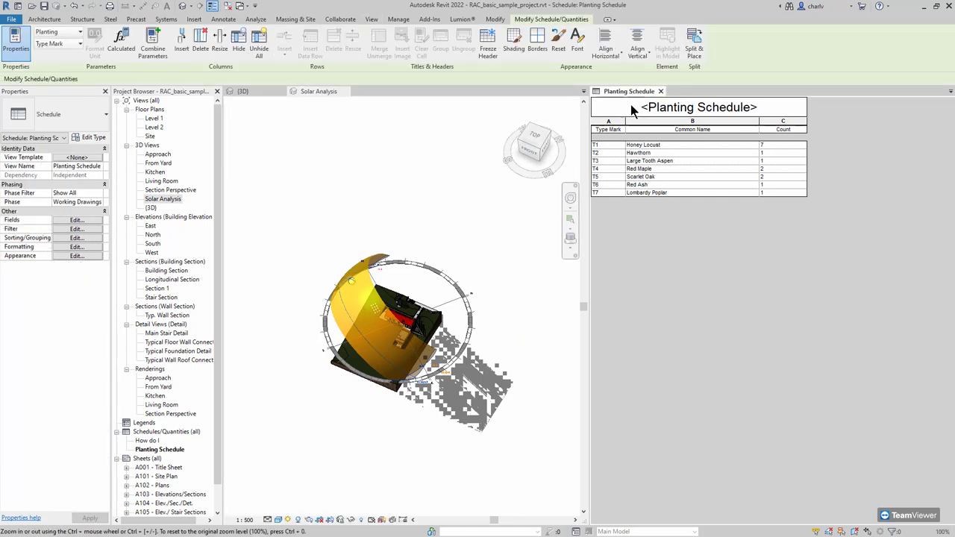
{"action": "left_click", "coordinate": [660, 91]}
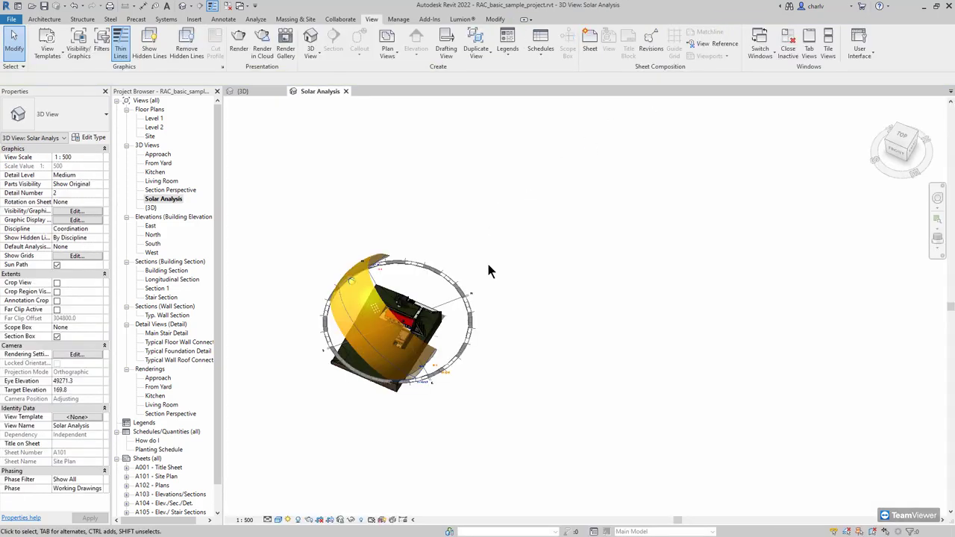
{"action": "scroll", "coordinate": [588, 309], "scroll_direction": "up", "scroll_amount": 5}
{"action": "middle_click_drag", "start_coordinate": [686, 354], "coordinate": [653, 354], "text": "shift"}
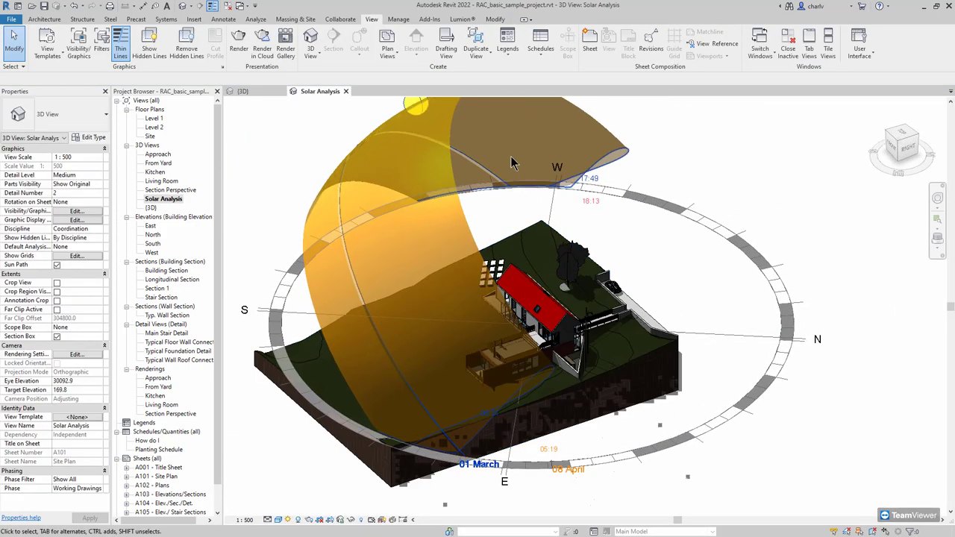
{"action": "left_click", "coordinate": [398, 20]}
{"action": "left_click", "coordinate": [429, 34]}
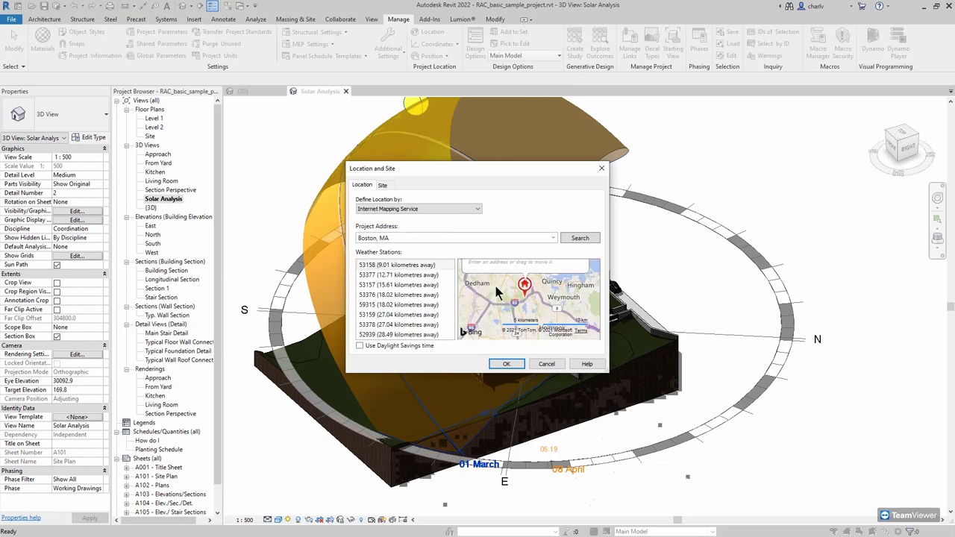
{"action": "scroll", "coordinate": [500, 298], "scroll_direction": "down", "scroll_amount": 4}
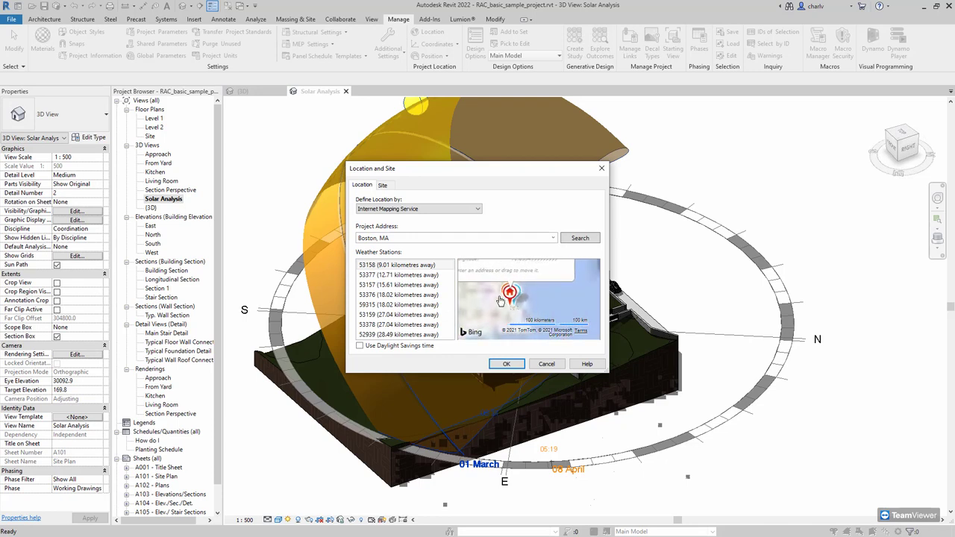
{"action": "scroll", "coordinate": [546, 309], "scroll_direction": "down", "scroll_amount": 4}
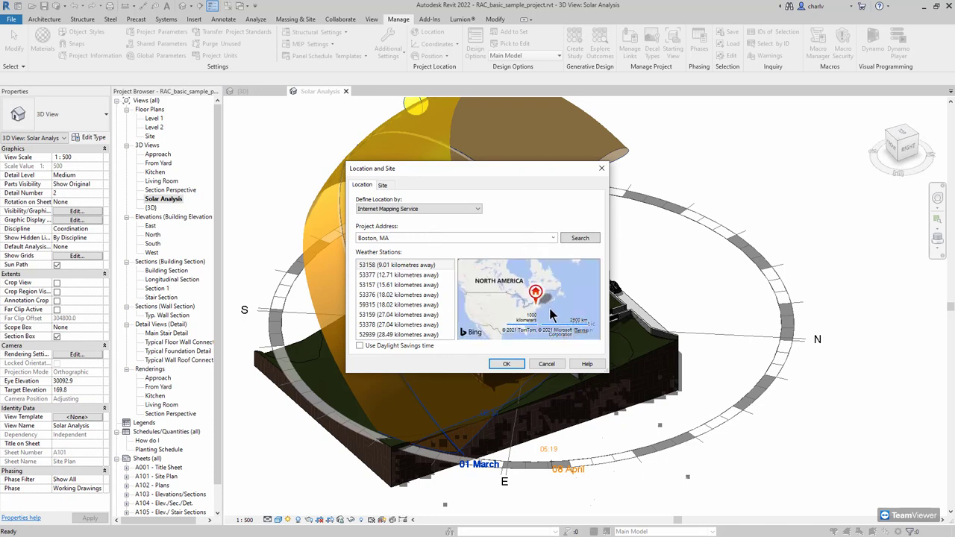
{"action": "left_click_drag", "start_coordinate": [494, 293], "coordinate": [528, 304]}
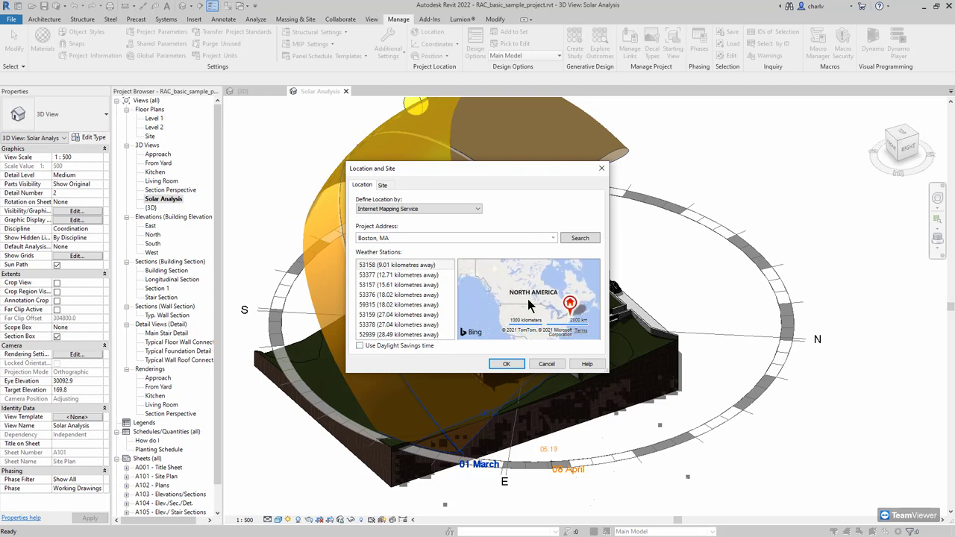
{"action": "left_click", "coordinate": [521, 364]}
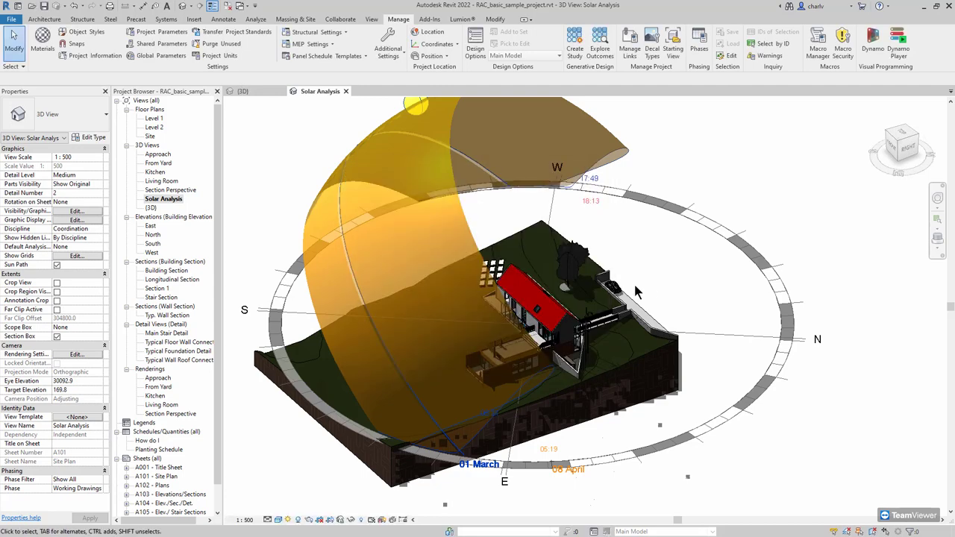
Orbit and zoom the Solar Analysis view until the sun marker on its path is visible
{"action": "middle_click_drag", "start_coordinate": [662, 279], "coordinate": [571, 246], "text": "shift"}
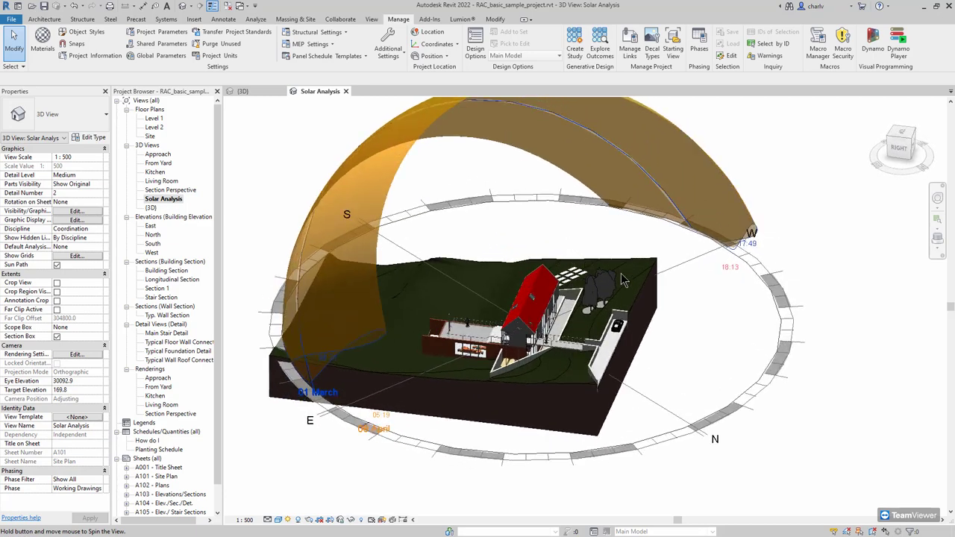
{"action": "mouse_move", "coordinate": [624, 280]}
{"action": "middle_mouse_down", "text": "shift"}
{"action": "mouse_move", "coordinate": [646, 294]}
{"action": "mouse_move", "coordinate": [631, 304]}
{"action": "mouse_move", "coordinate": [673, 320]}
{"action": "mouse_move", "coordinate": [626, 298]}
{"action": "middle_mouse_up", "text": "shift"}
{"action": "scroll", "coordinate": [538, 276], "scroll_direction": "up", "scroll_amount": 5}
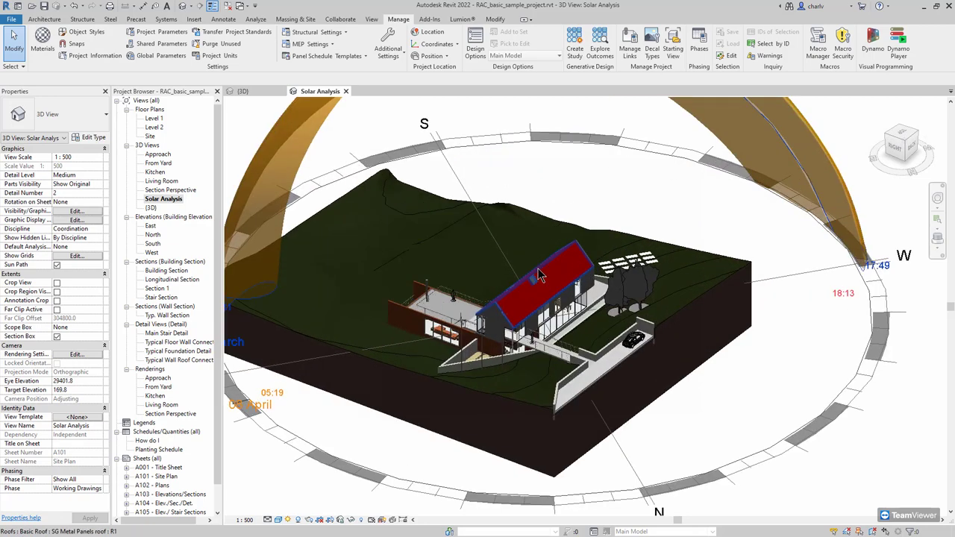
{"action": "scroll", "coordinate": [540, 274], "scroll_direction": "up", "scroll_amount": 3}
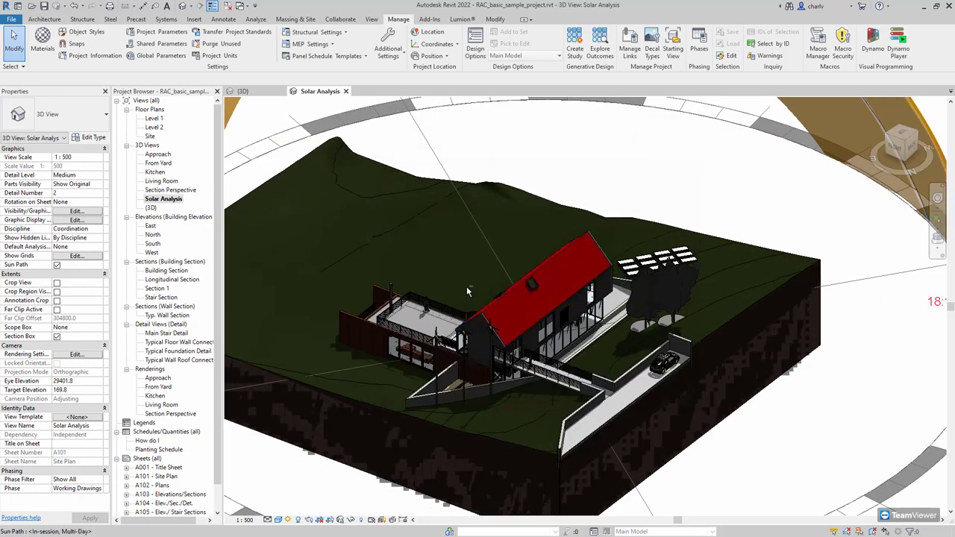
{"action": "middle_click_drag", "start_coordinate": [466, 286], "coordinate": [599, 298], "text": "shift"}
{"action": "scroll", "coordinate": [525, 222], "scroll_direction": "down", "scroll_amount": 3}
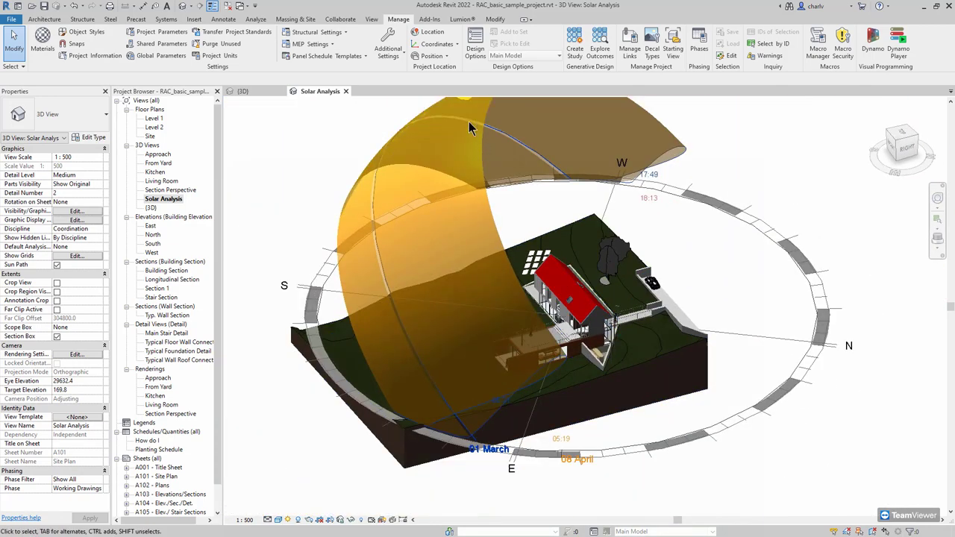
{"action": "middle_click_drag", "start_coordinate": [464, 97], "coordinate": [464, 129]}
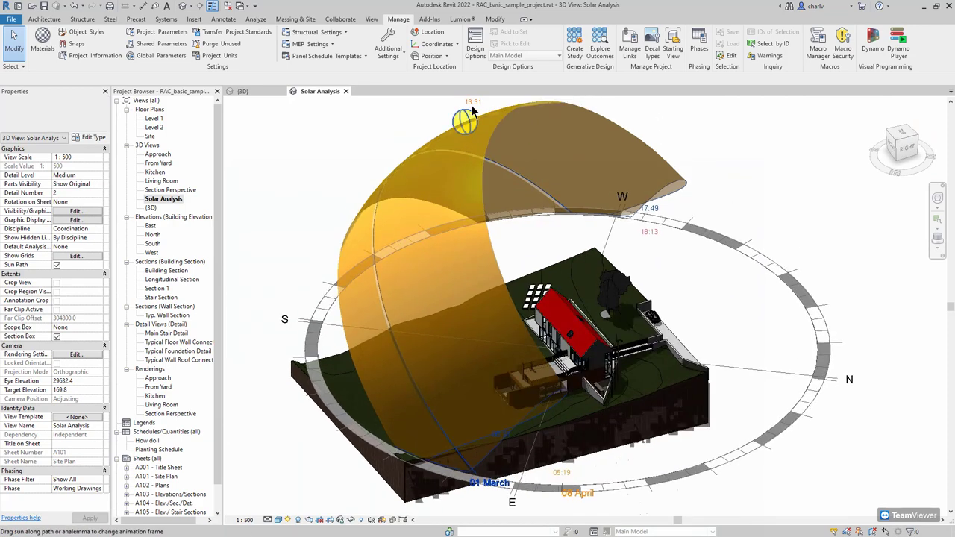
Move the sun along the path to 20 February and inspect the re-rendered shadows
{"action": "left_click", "coordinate": [466, 120]}
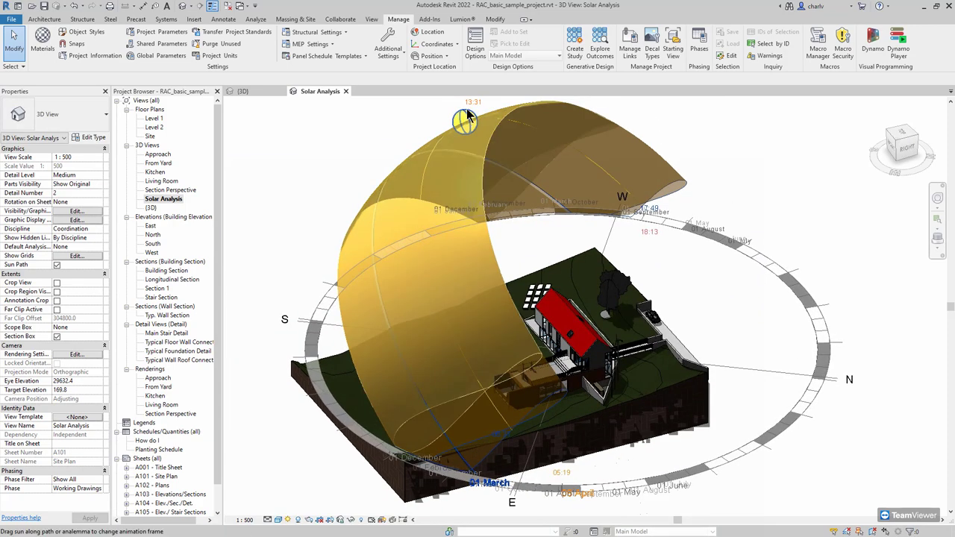
{"action": "left_click_drag", "start_coordinate": [466, 119], "coordinate": [464, 115]}
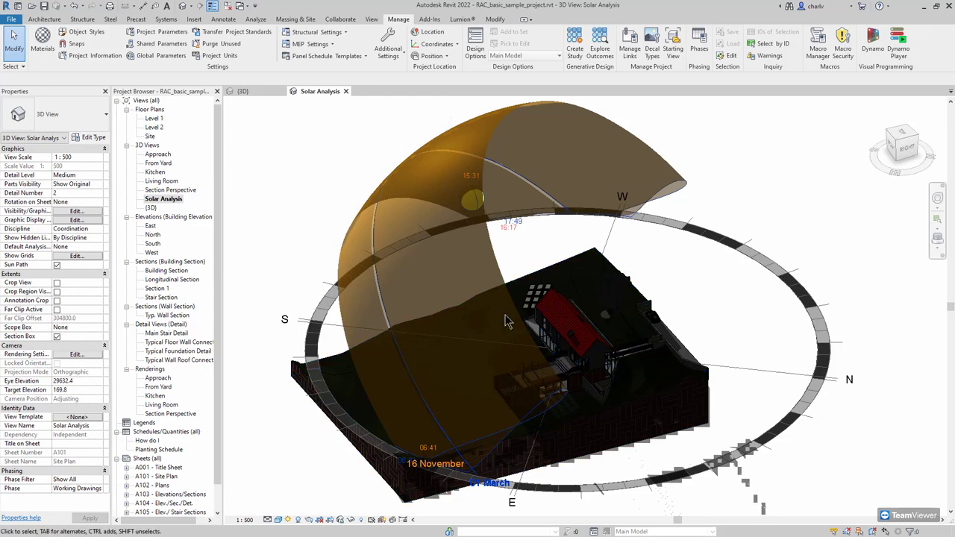
{"action": "left_click", "coordinate": [481, 200]}
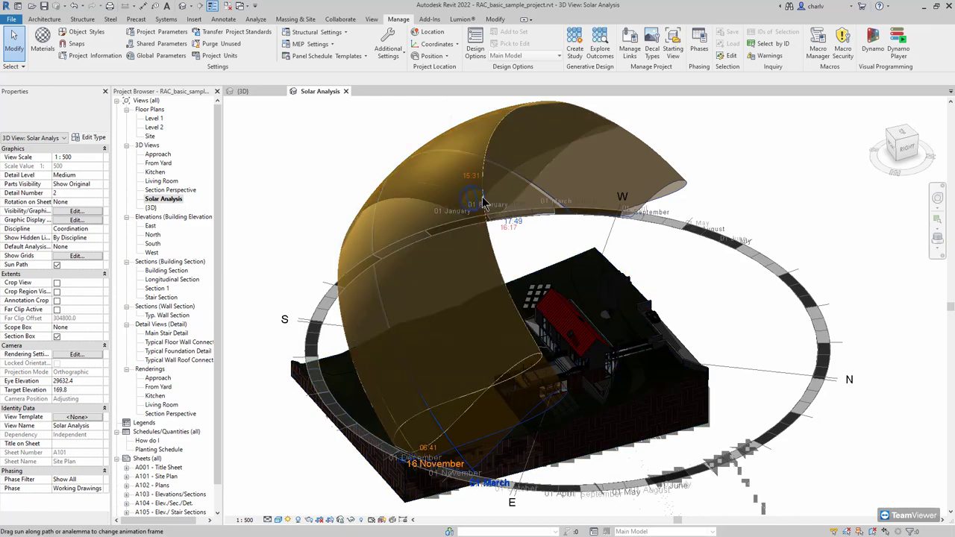
{"action": "left_click", "coordinate": [481, 201]}
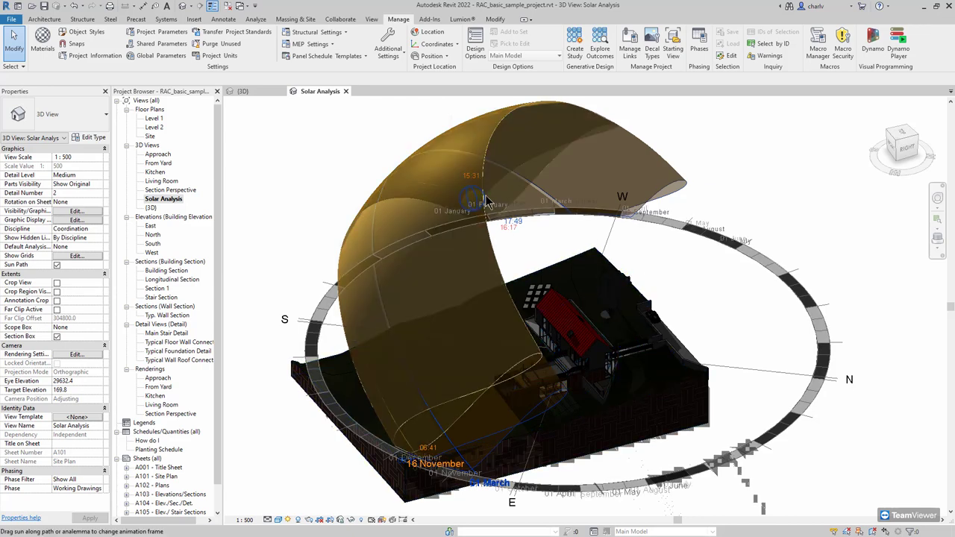
{"action": "middle_click_drag", "start_coordinate": [657, 290], "coordinate": [569, 206], "text": "shift"}
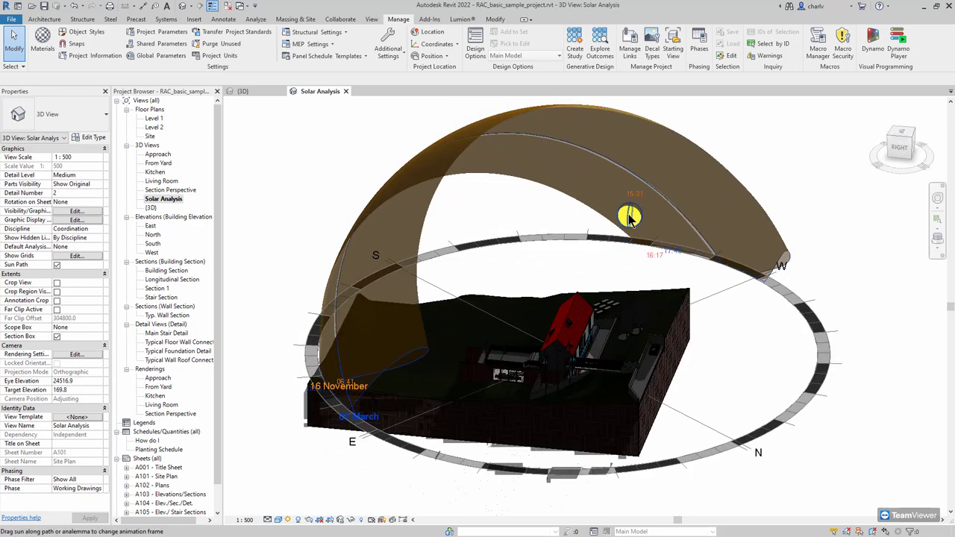
{"action": "left_click", "coordinate": [520, 147]}
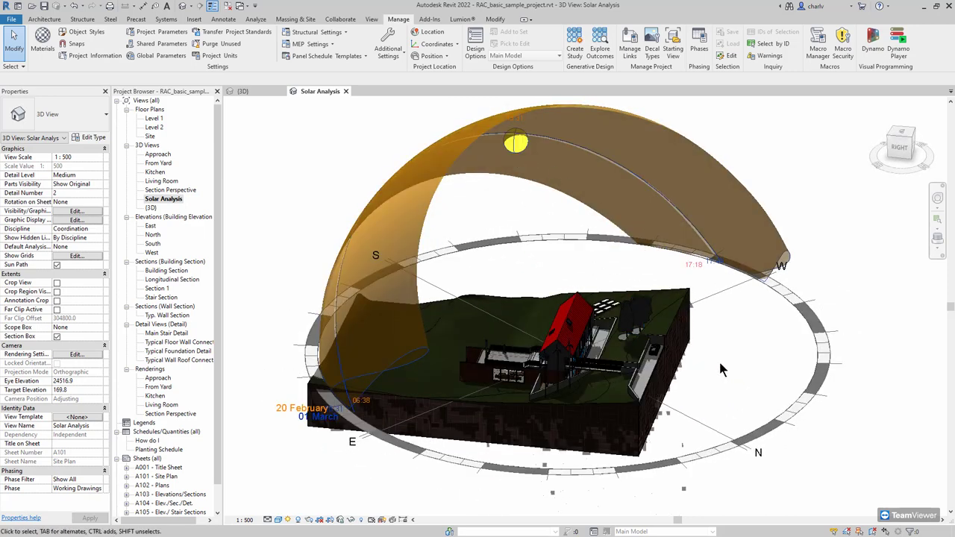
{"action": "scroll", "coordinate": [646, 385], "scroll_direction": "up", "scroll_amount": 3}
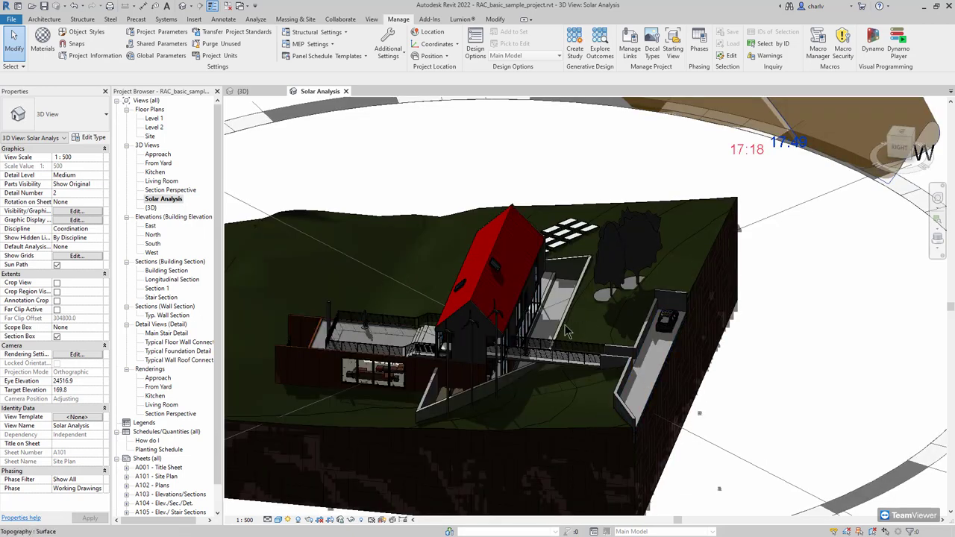
{"action": "scroll", "coordinate": [598, 342], "scroll_direction": "down", "scroll_amount": 3}
{"action": "scroll", "coordinate": [597, 342], "scroll_direction": "down", "scroll_amount": 2}
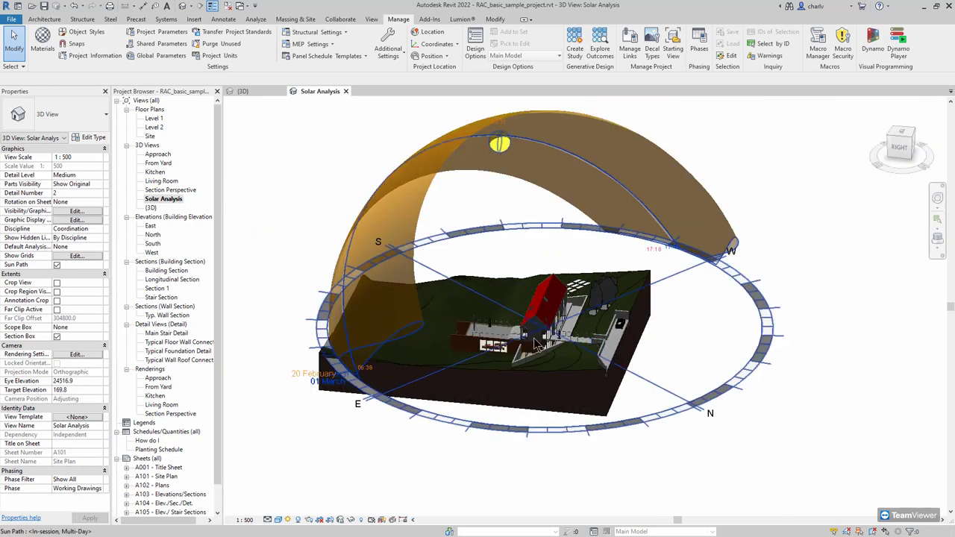
{"action": "middle_click_drag", "start_coordinate": [597, 341], "coordinate": [565, 353], "text": "shift"}
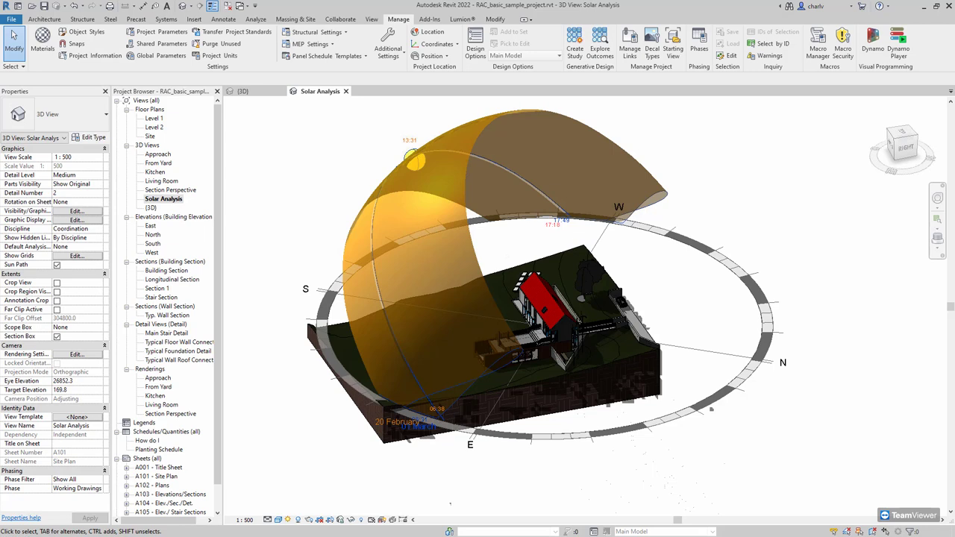
{"action": "left_click", "coordinate": [151, 173]}
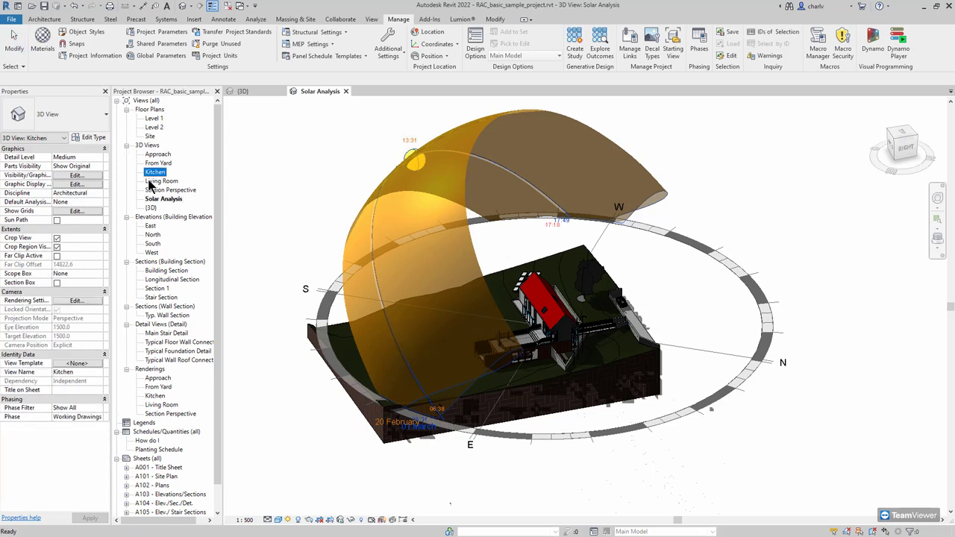
Open the Living Room view and apply the Winter Solstice sun preset in Sun Settings
{"action": "double_click", "coordinate": [152, 181]}
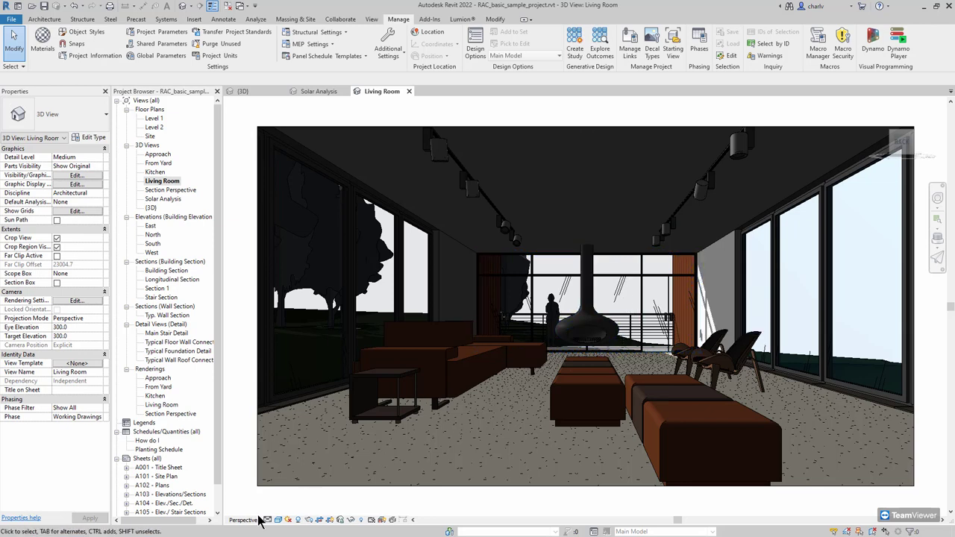
{"action": "left_click", "coordinate": [289, 520]}
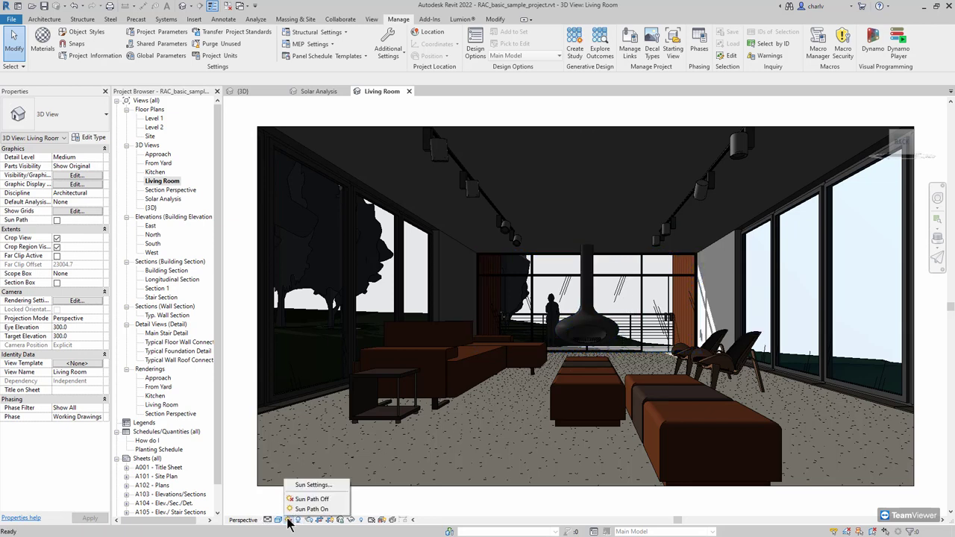
{"action": "left_click", "coordinate": [303, 486]}
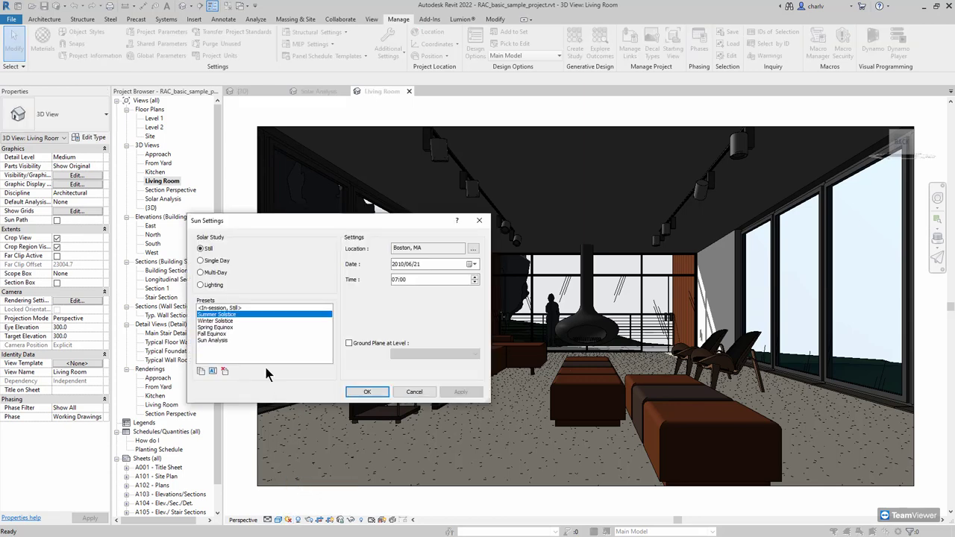
{"action": "left_click", "coordinate": [224, 321]}
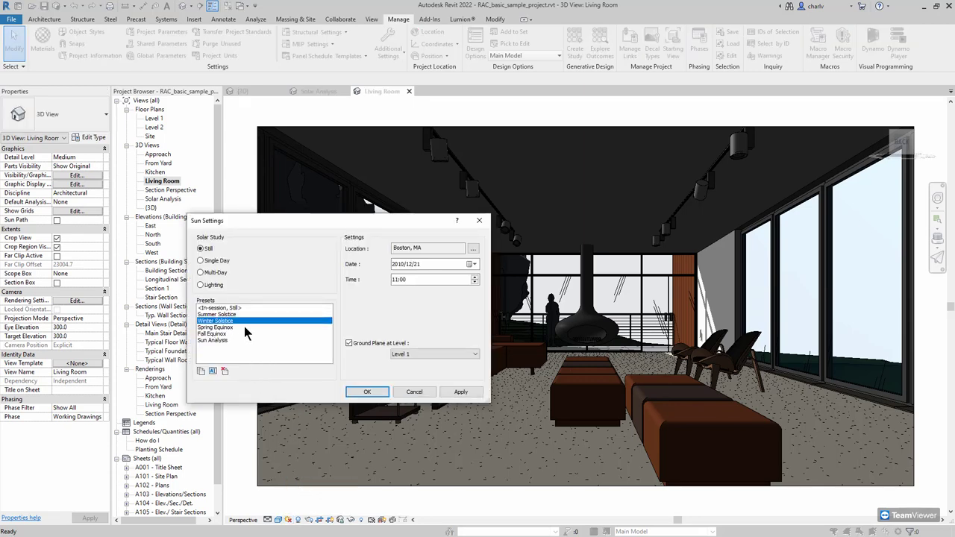
{"action": "left_click", "coordinate": [462, 393]}
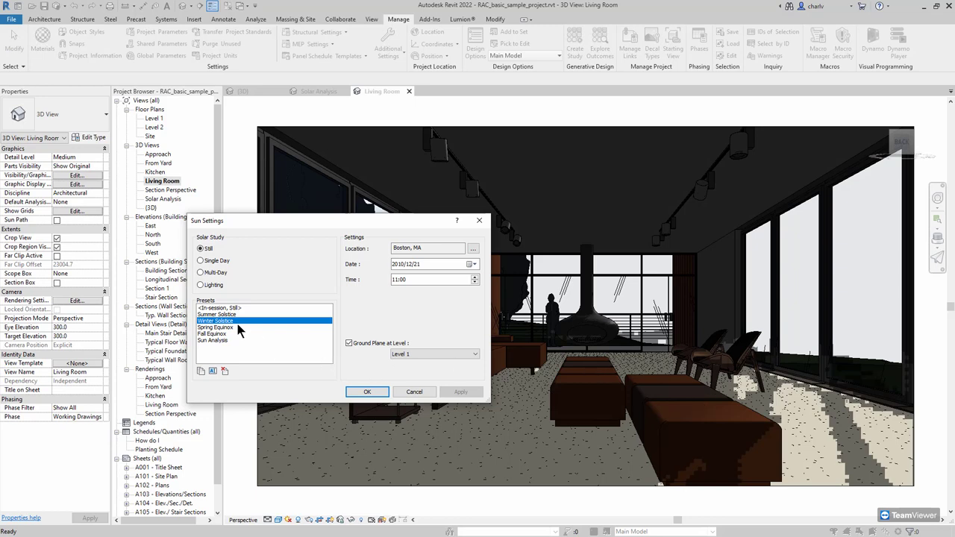
Apply Spring Equinox, Winter Solstice again, and finally the Summer Solstice preset
{"action": "left_click", "coordinate": [303, 327]}
{"action": "left_click", "coordinate": [460, 392]}
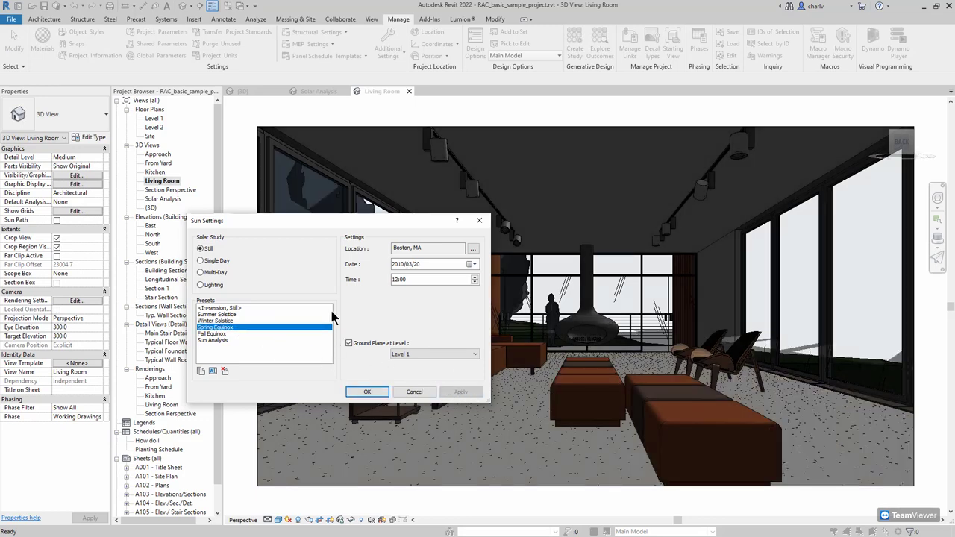
{"action": "left_click", "coordinate": [273, 320]}
{"action": "left_click", "coordinate": [461, 393]}
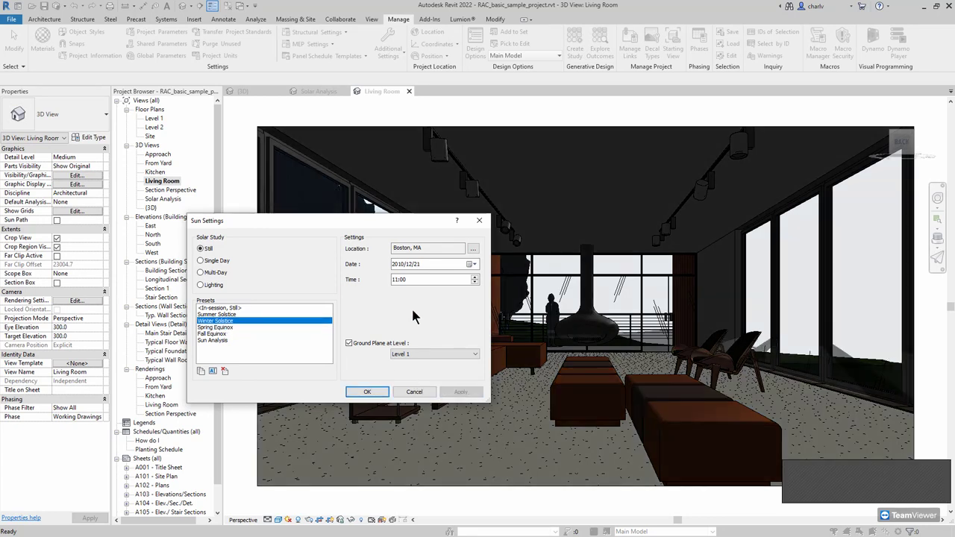
{"action": "left_click", "coordinate": [267, 314]}
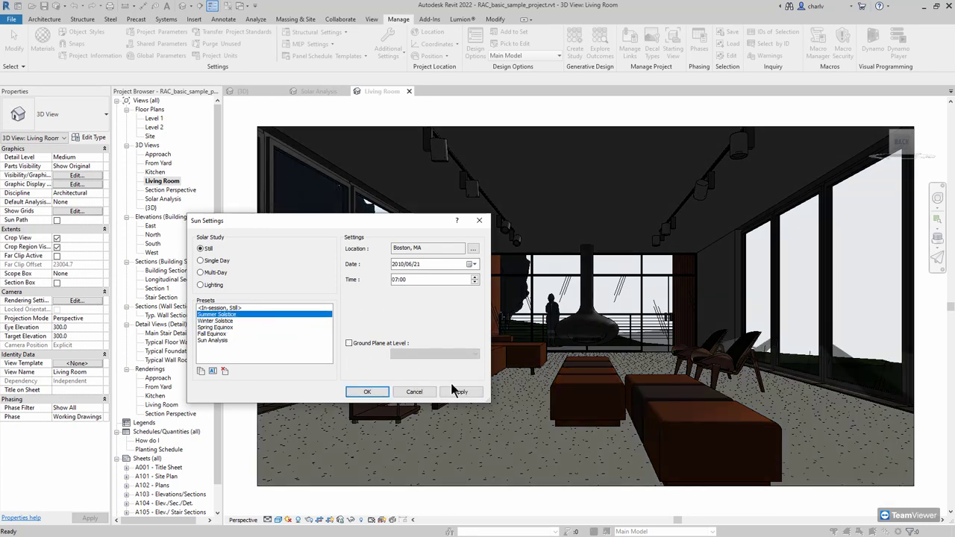
{"action": "left_click", "coordinate": [460, 393]}
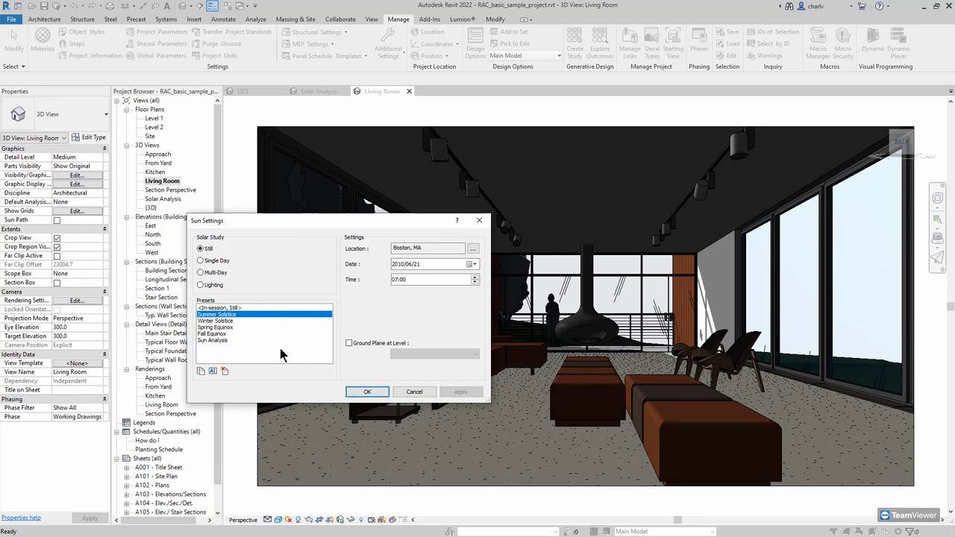
Confirm the Summer Solstice sun settings with OK
{"action": "left_click", "coordinate": [367, 392]}
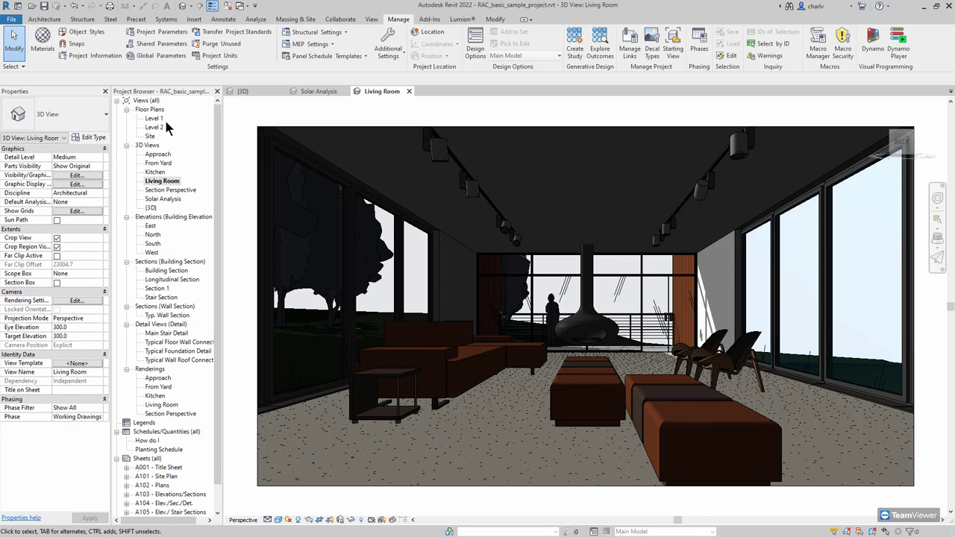
Switch to the {3D} view of the whole house and show the Analyze ribbon
{"action": "double_click", "coordinate": [150, 208]}
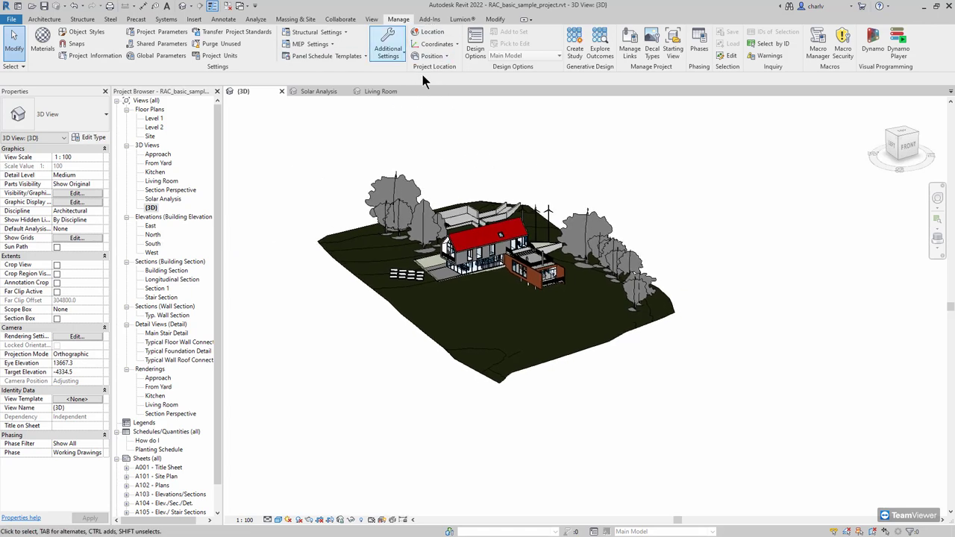
{"action": "left_click", "coordinate": [255, 19]}
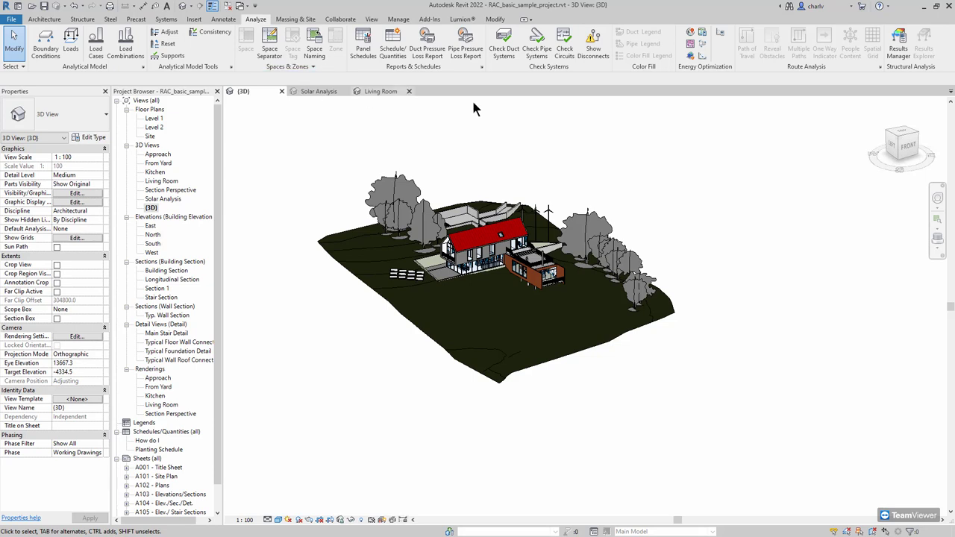
Create the energy analytical model, then pan and zoom across the Analytical Spaces view
{"action": "left_click", "coordinate": [689, 56]}
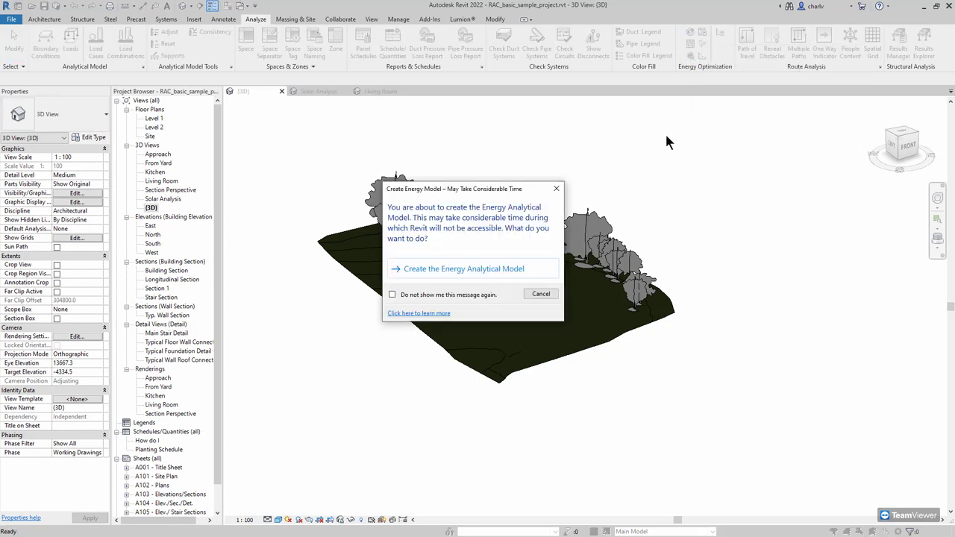
{"action": "left_click", "coordinate": [507, 269]}
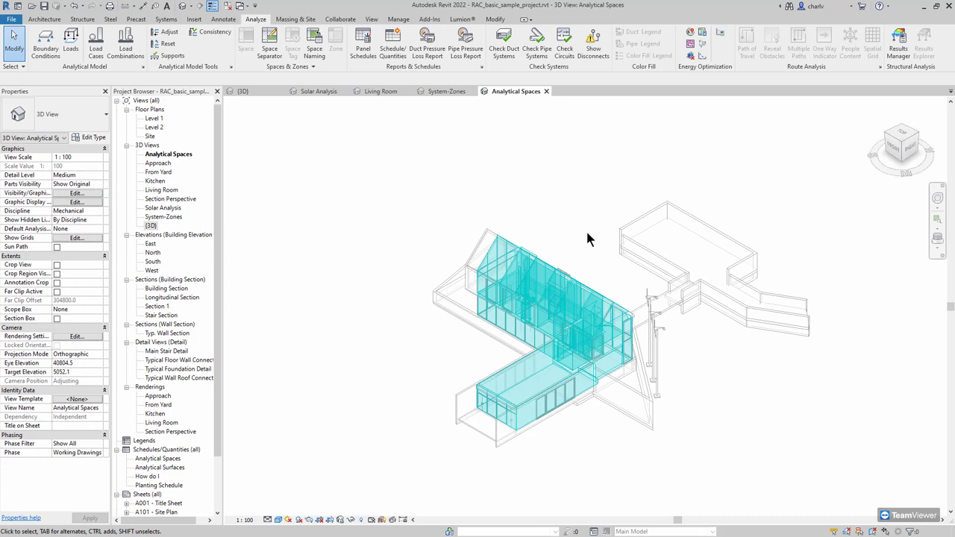
{"action": "middle_click_drag", "start_coordinate": [585, 229], "coordinate": [558, 195]}
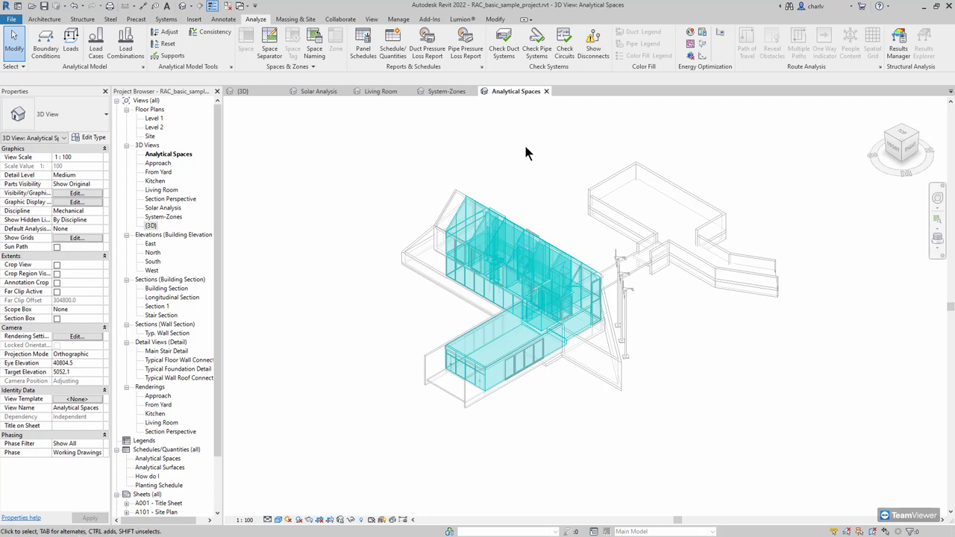
{"action": "scroll", "coordinate": [543, 179], "scroll_direction": "up", "scroll_amount": 2}
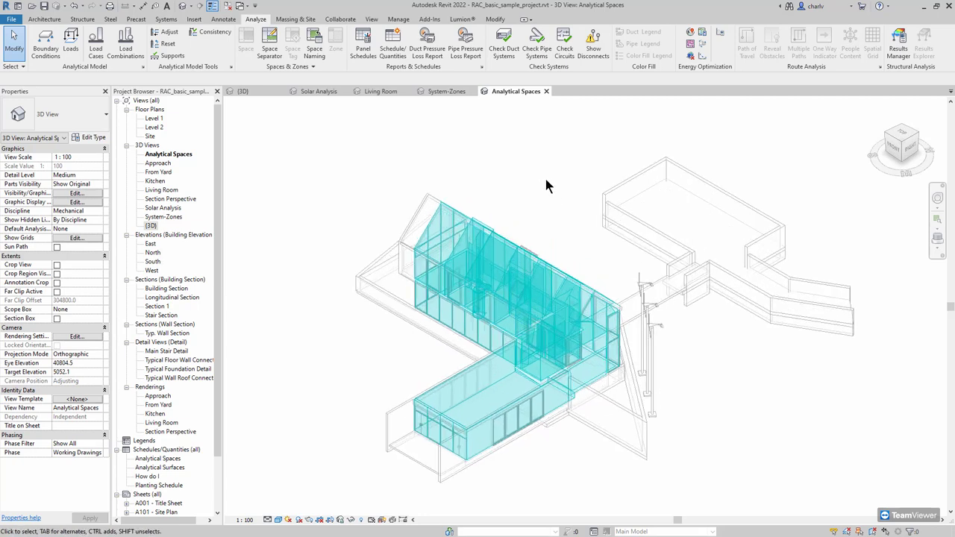
{"action": "left_click", "coordinate": [703, 48]}
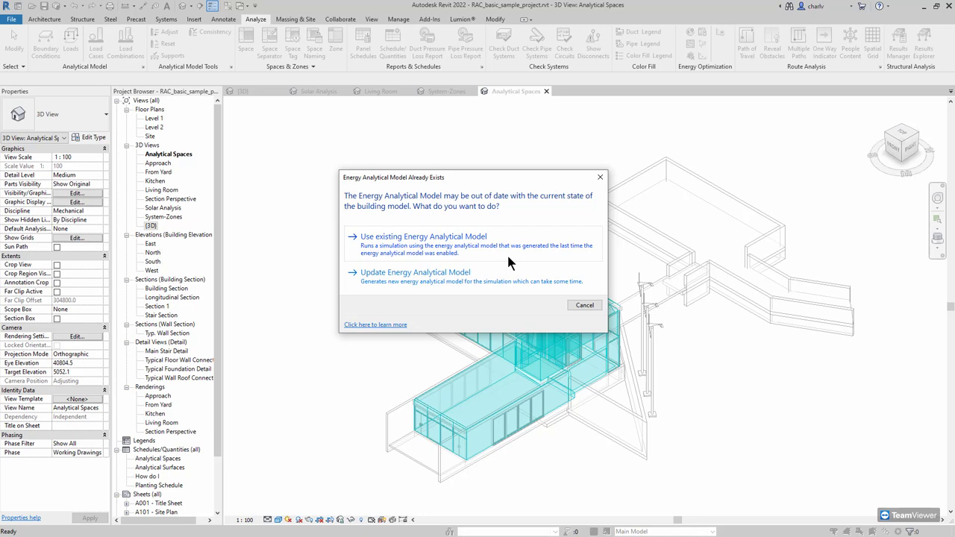
{"action": "left_click", "coordinate": [585, 305]}
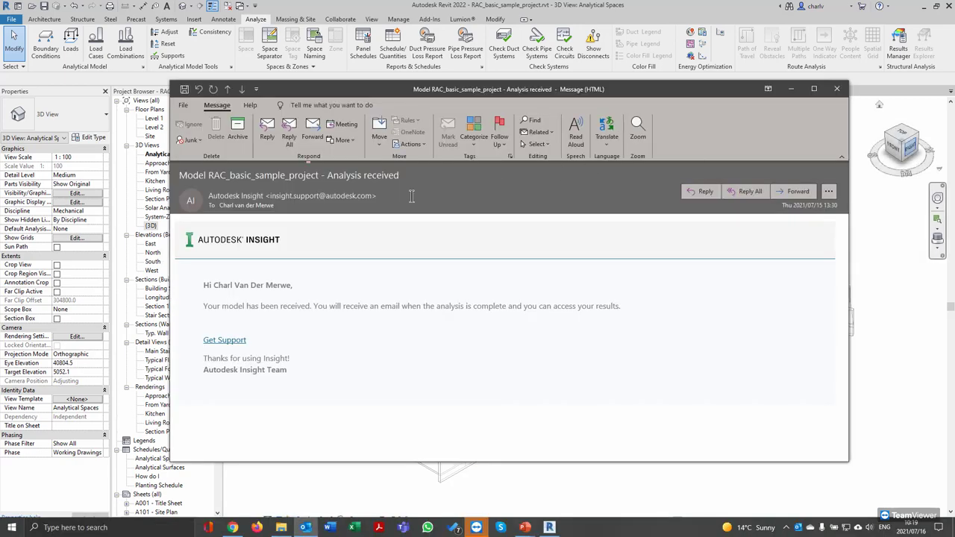
Close the 'Analysis received' email, then follow VIEW INSIGHT in the 'Analysis Complete' email
{"action": "left_click_drag", "start_coordinate": [257, 307], "coordinate": [411, 299]}
{"action": "left_click", "coordinate": [378, 314]}
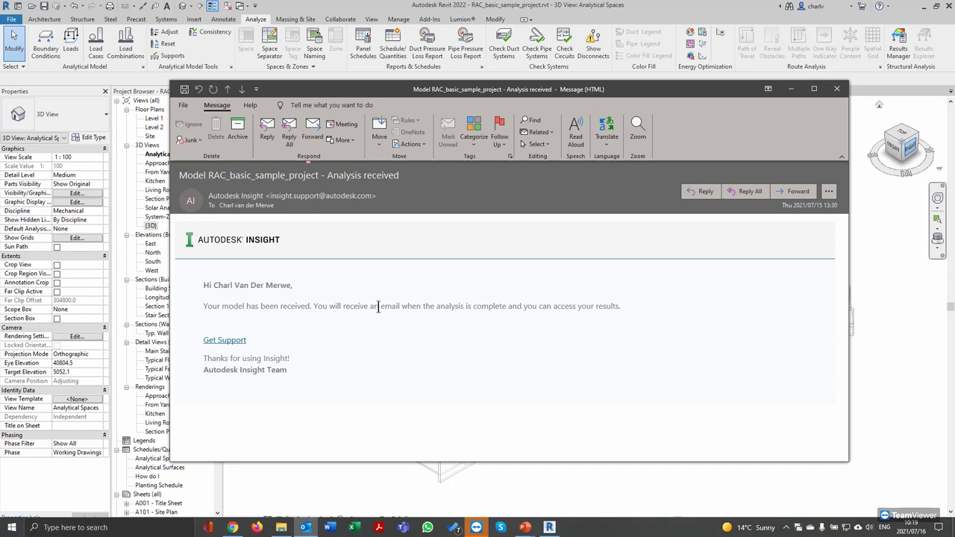
{"action": "left_click", "coordinate": [838, 90]}
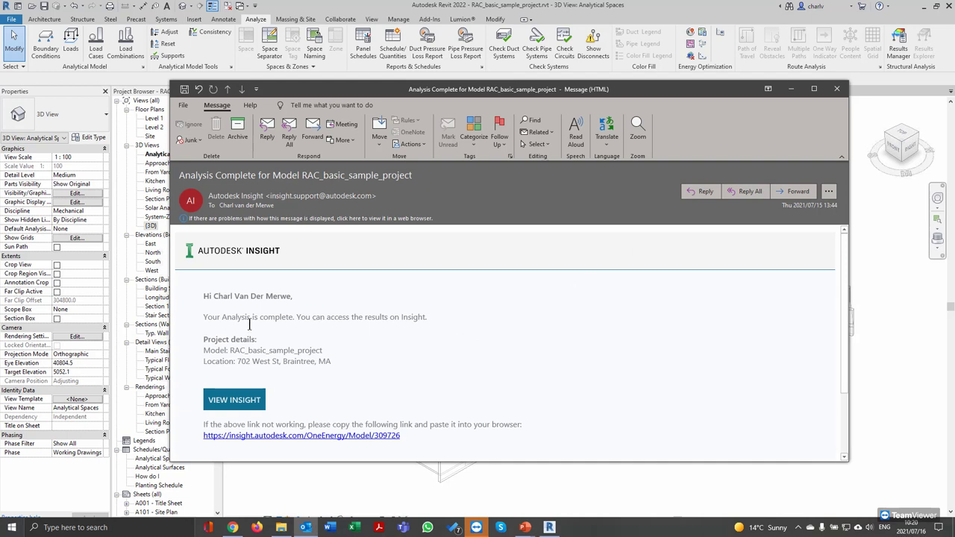
{"action": "left_click_drag", "start_coordinate": [347, 317], "coordinate": [222, 317]}
{"action": "left_click", "coordinate": [402, 345]}
{"action": "left_click", "coordinate": [251, 407]}
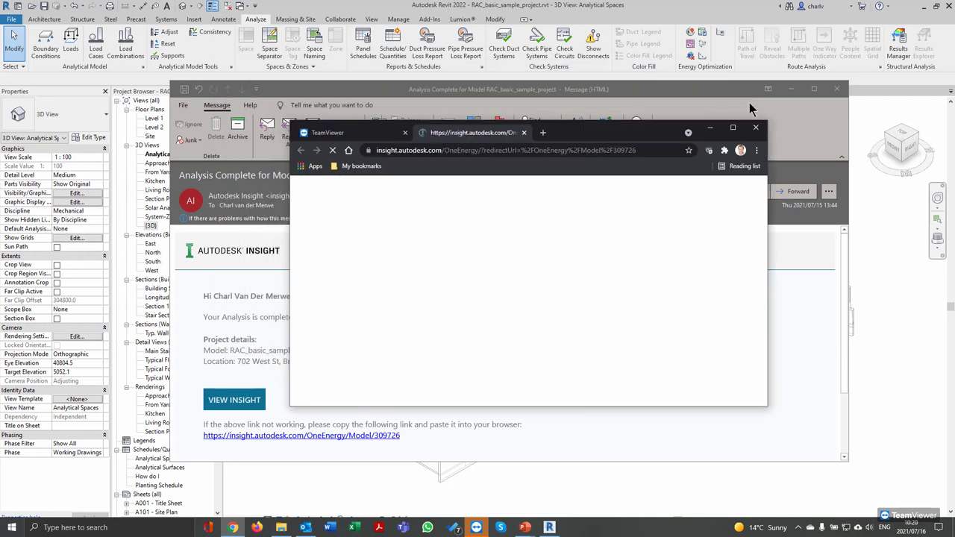
Close the email, maximize the Insight browser window, and submit the account e-mail to sign in
{"action": "left_click", "coordinate": [820, 97]}
{"action": "left_click", "coordinate": [836, 89]}
{"action": "double_click", "coordinate": [734, 125]}
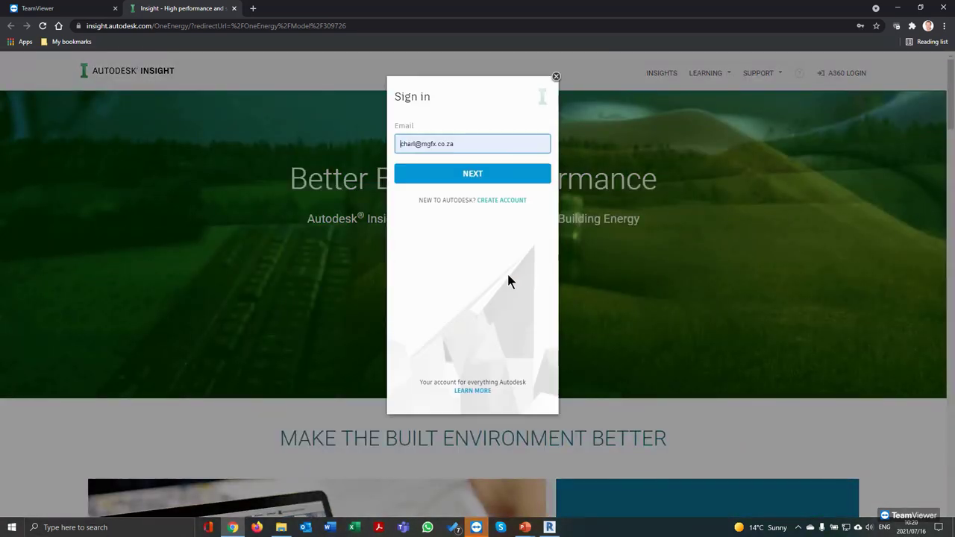
{"action": "left_click", "coordinate": [476, 176]}
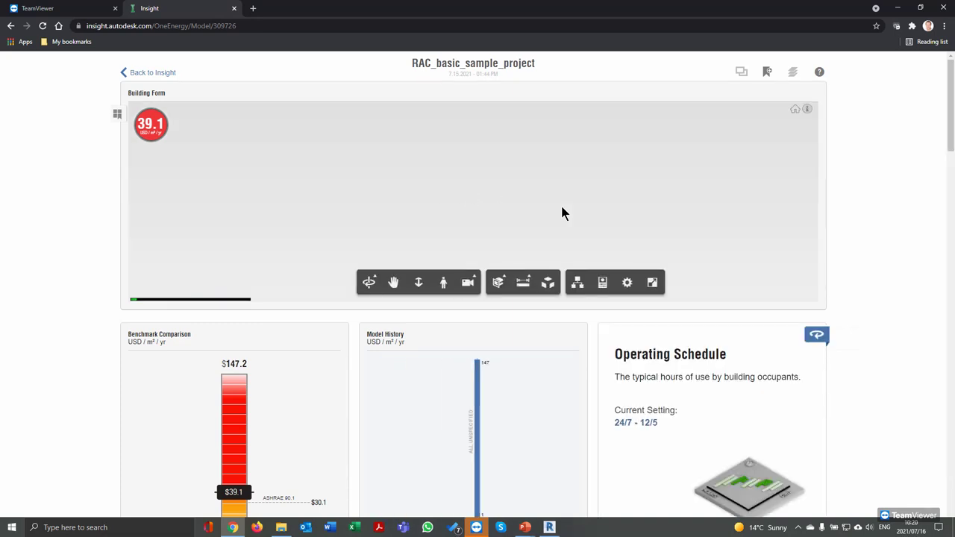
Orbit the 39.1 USD/m²/yr building model and scroll through its factor cards
{"action": "left_click_drag", "start_coordinate": [558, 227], "coordinate": [361, 205]}
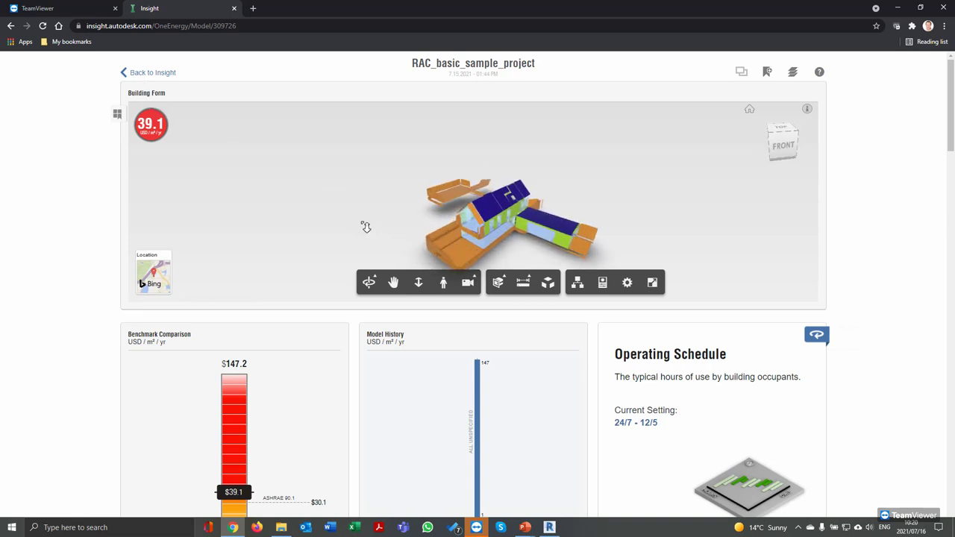
{"action": "scroll", "coordinate": [866, 280], "scroll_direction": "down", "scroll_amount": 2}
{"action": "scroll", "coordinate": [865, 282], "scroll_direction": "down", "scroll_amount": 2}
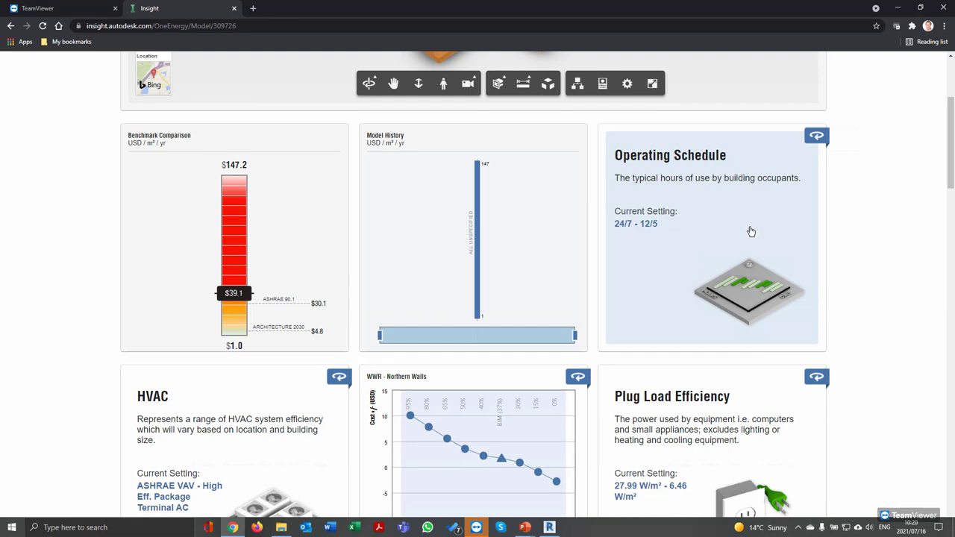
{"action": "scroll", "coordinate": [852, 246], "scroll_direction": "down", "scroll_amount": 3}
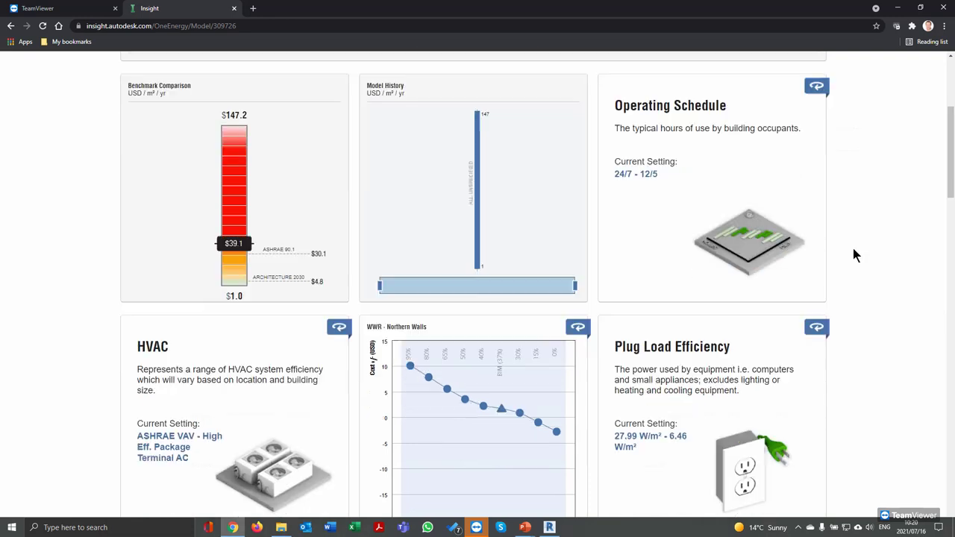
{"action": "scroll", "coordinate": [684, 315], "scroll_direction": "down", "scroll_amount": 3}
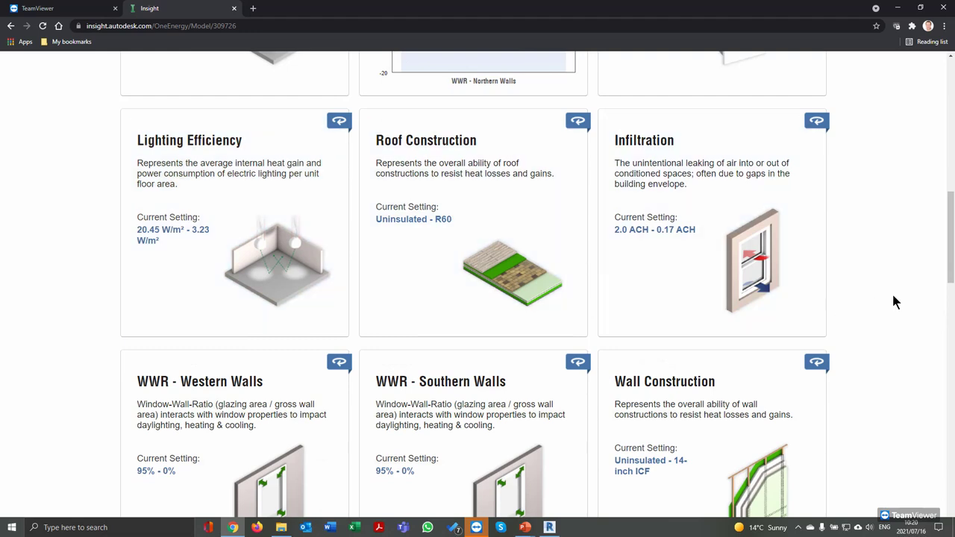
Flip the Roof Construction card to its cost chart comparing roof options
{"action": "left_click", "coordinate": [579, 122]}
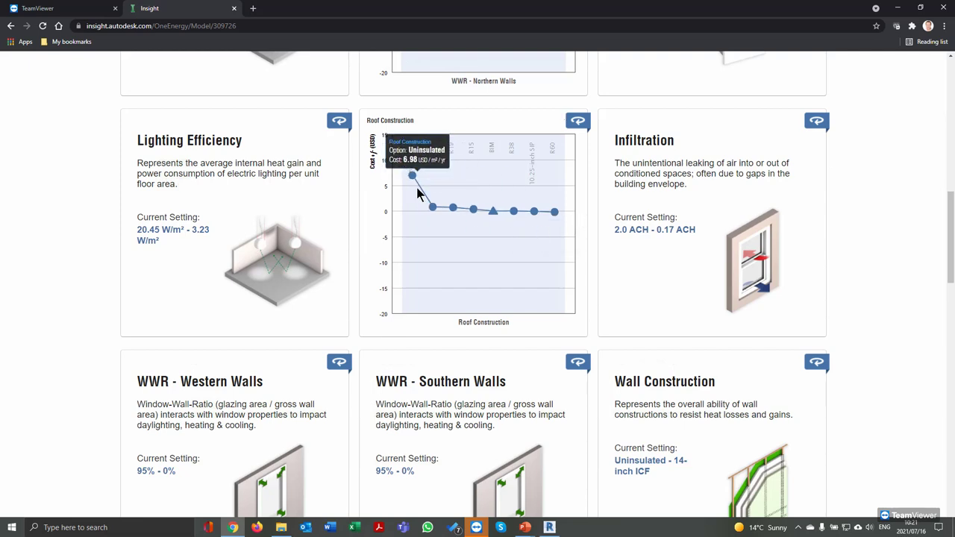
{"action": "mouse_move", "coordinate": [534, 204]}
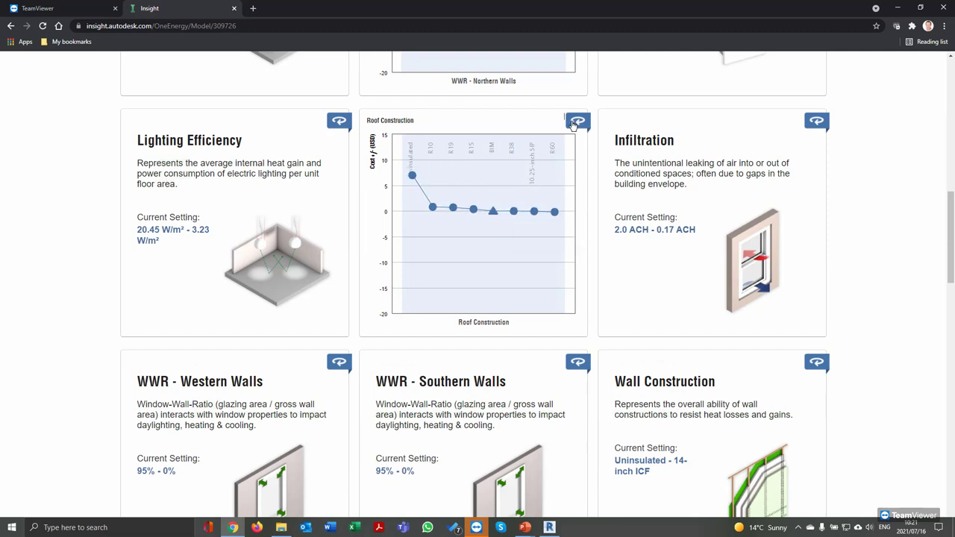
{"action": "scroll", "coordinate": [876, 179], "scroll_direction": "down", "scroll_amount": 5}
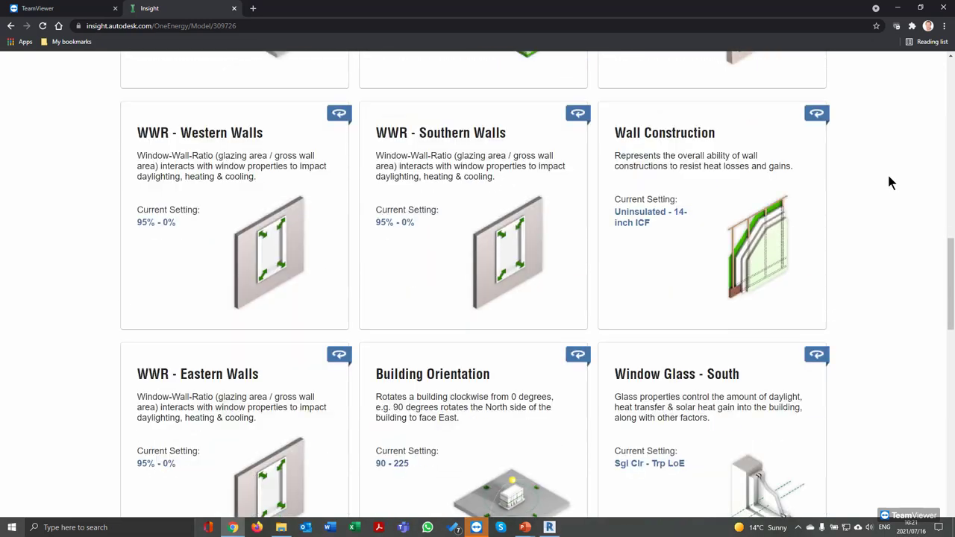
{"action": "scroll", "coordinate": [889, 180], "scroll_direction": "down", "scroll_amount": 5}
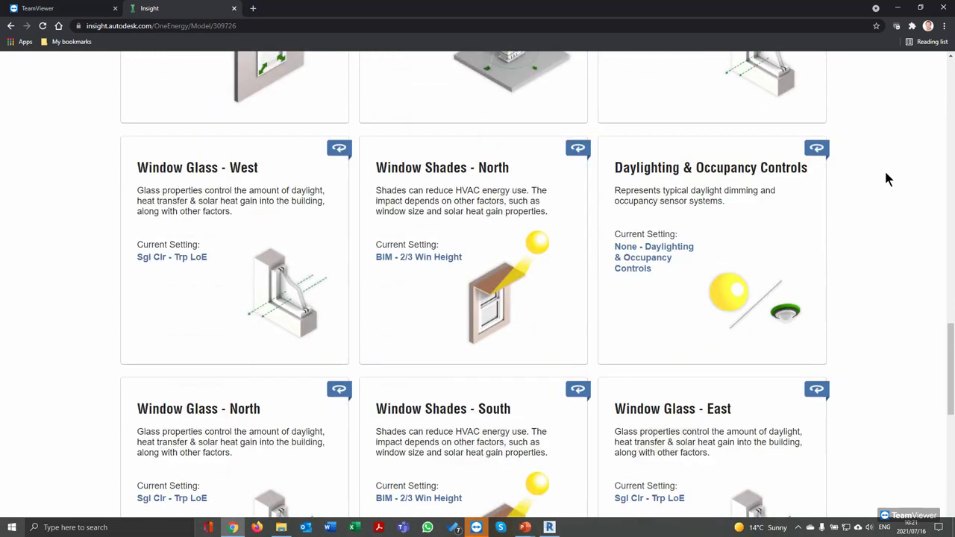
{"action": "scroll", "coordinate": [908, 268], "scroll_direction": "down", "scroll_amount": 7}
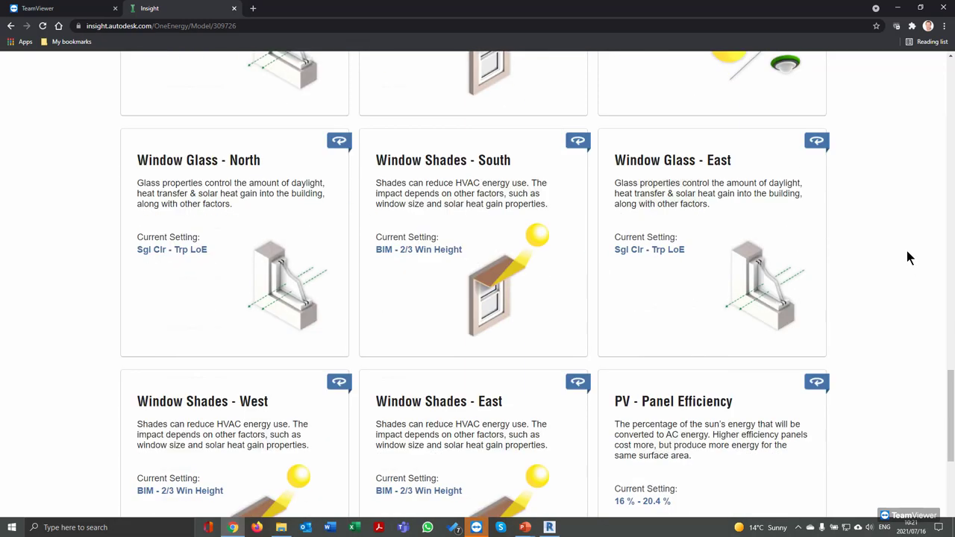
{"action": "scroll", "coordinate": [904, 253], "scroll_direction": "up", "scroll_amount": 15}
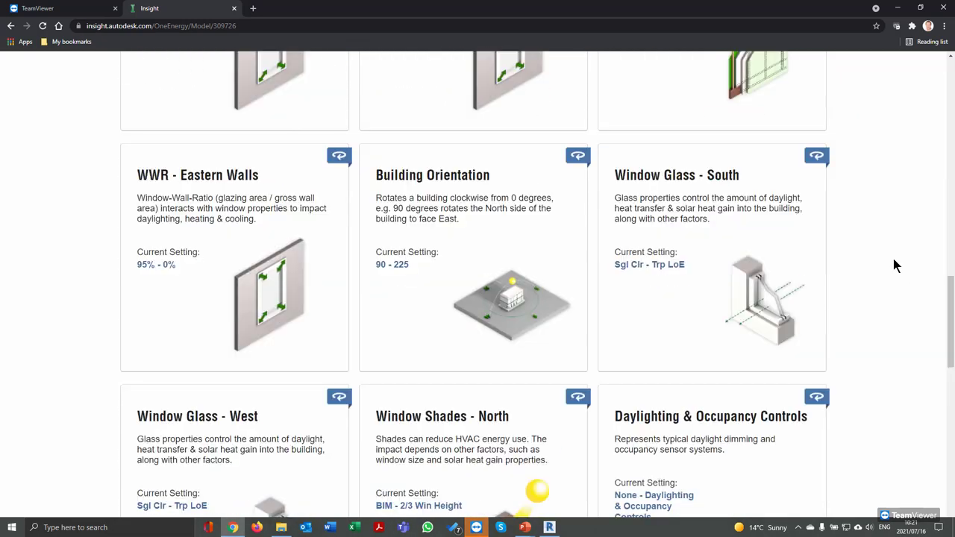
{"action": "scroll", "coordinate": [893, 274], "scroll_direction": "up", "scroll_amount": 6}
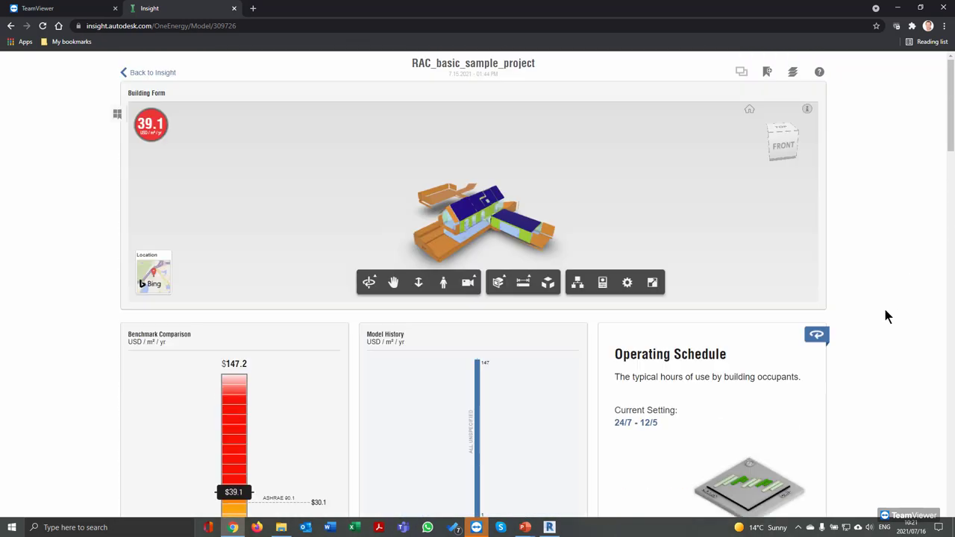
Return to the Insights list and open the second RAC_basic_sample_project model scoring 16.9
{"action": "left_click", "coordinate": [155, 73]}
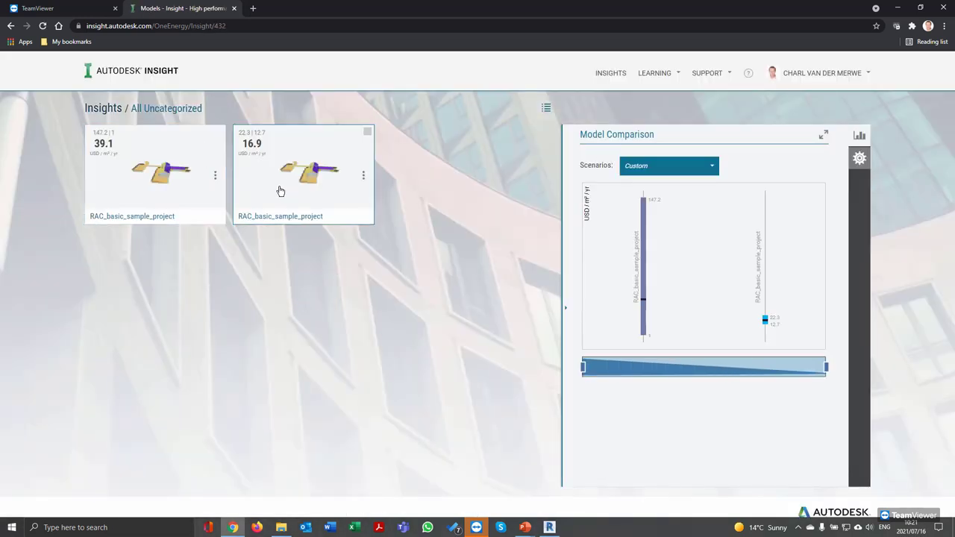
{"action": "left_click", "coordinate": [320, 204]}
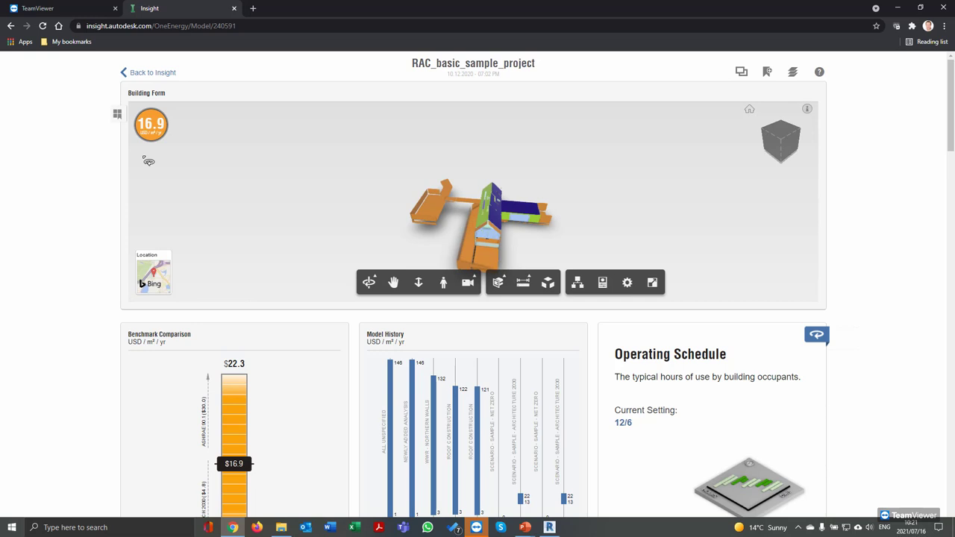
Orbit the 16.9 USD/m²/yr building model and scroll through its factor cards
{"action": "left_click_drag", "start_coordinate": [631, 217], "coordinate": [599, 203]}
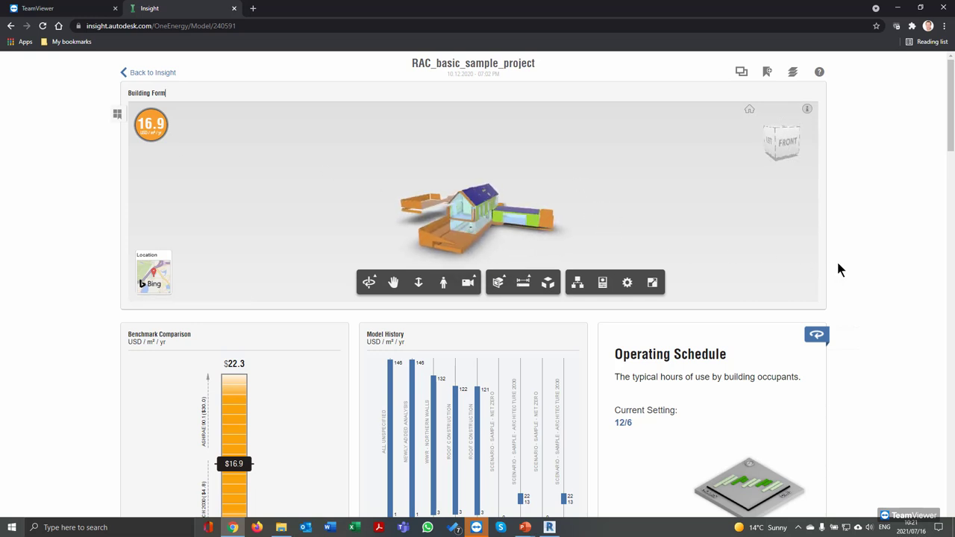
{"action": "scroll", "coordinate": [850, 270], "scroll_direction": "down", "scroll_amount": 1}
{"action": "scroll", "coordinate": [853, 273], "scroll_direction": "down", "scroll_amount": 2}
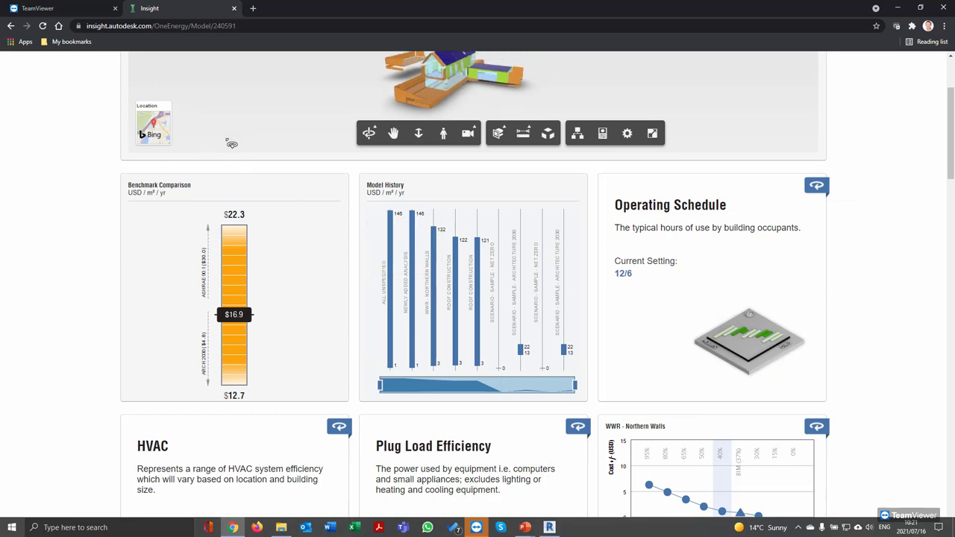
{"action": "scroll", "coordinate": [52, 128], "scroll_direction": "up", "scroll_amount": 2}
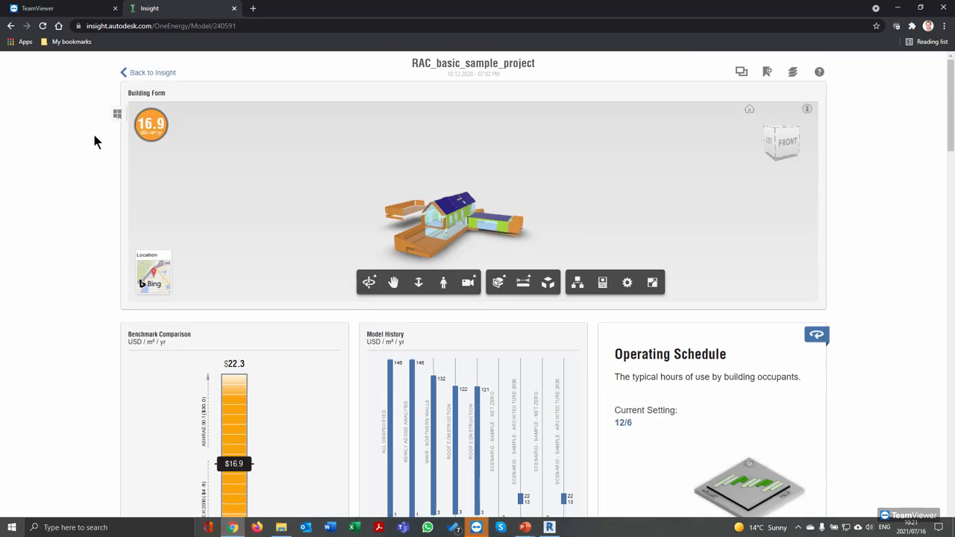
{"action": "scroll", "coordinate": [74, 160], "scroll_direction": "down", "scroll_amount": 3}
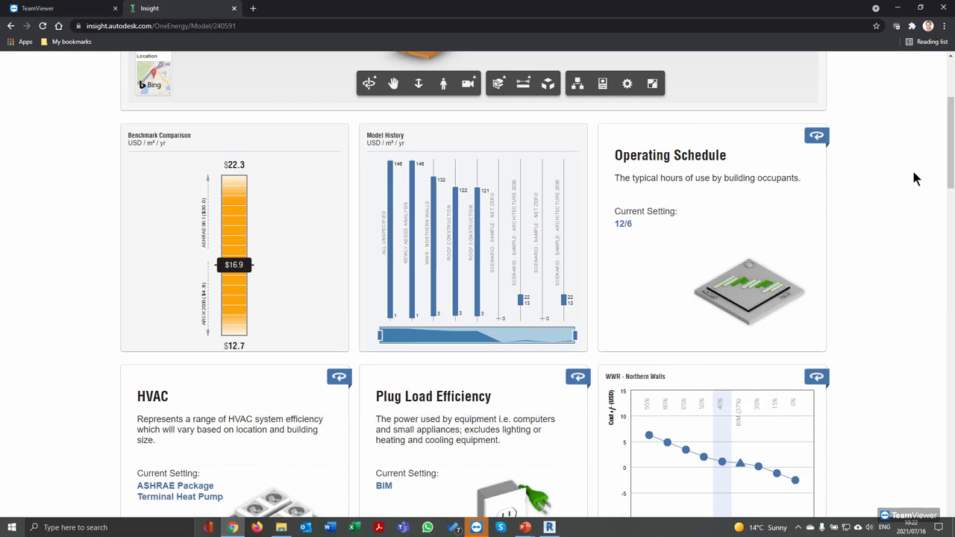
{"action": "scroll", "coordinate": [903, 185], "scroll_direction": "down", "scroll_amount": 7}
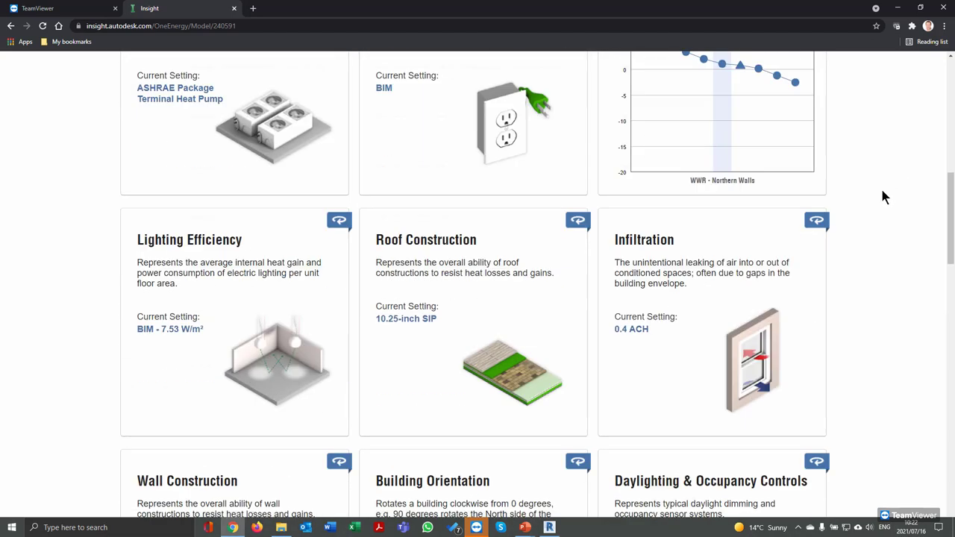
Show the Roof Construction cost chart, then go back to the Insights model list
{"action": "left_click", "coordinate": [578, 72]}
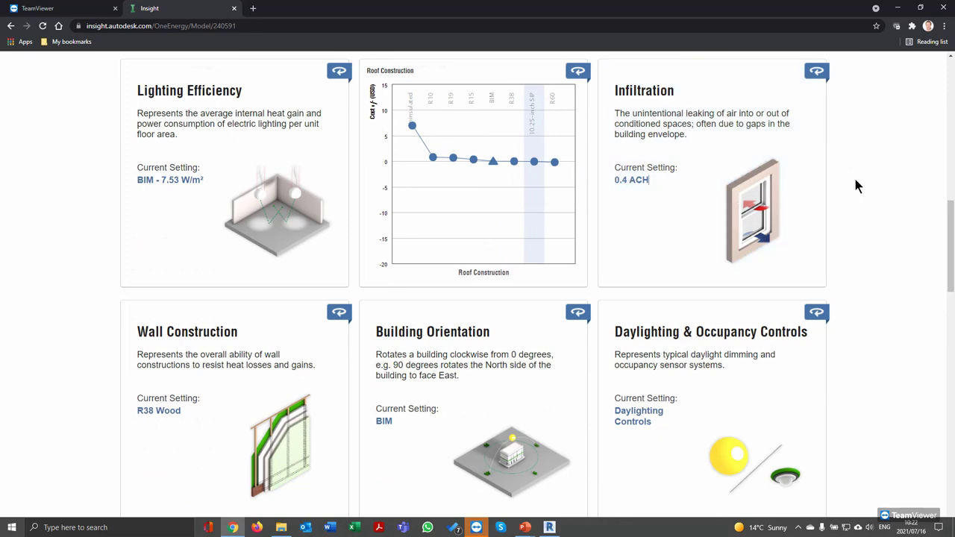
{"action": "scroll", "coordinate": [855, 187], "scroll_direction": "up", "scroll_amount": 2}
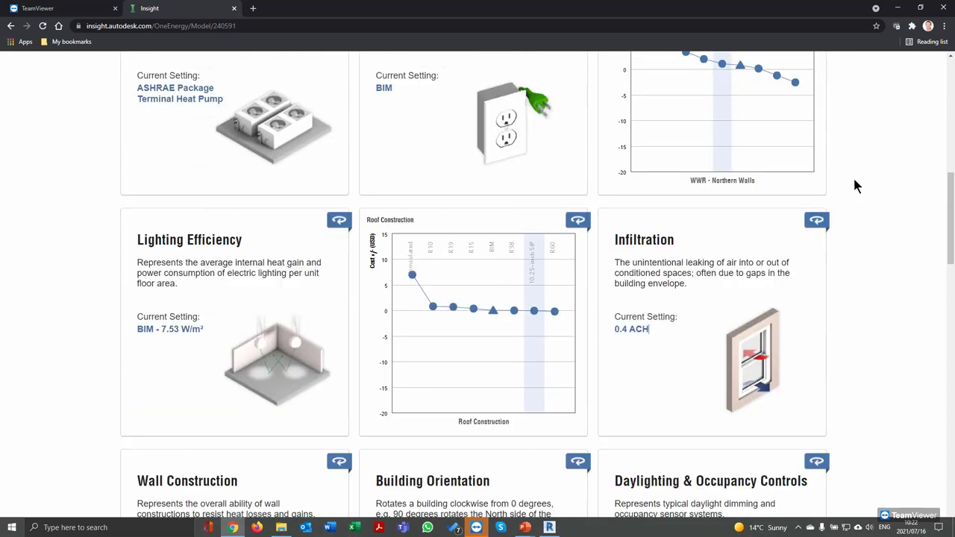
{"action": "scroll", "coordinate": [840, 193], "scroll_direction": "up", "scroll_amount": 3}
{"action": "scroll", "coordinate": [839, 194], "scroll_direction": "up", "scroll_amount": 2}
{"action": "mouse_move", "coordinate": [414, 228]}
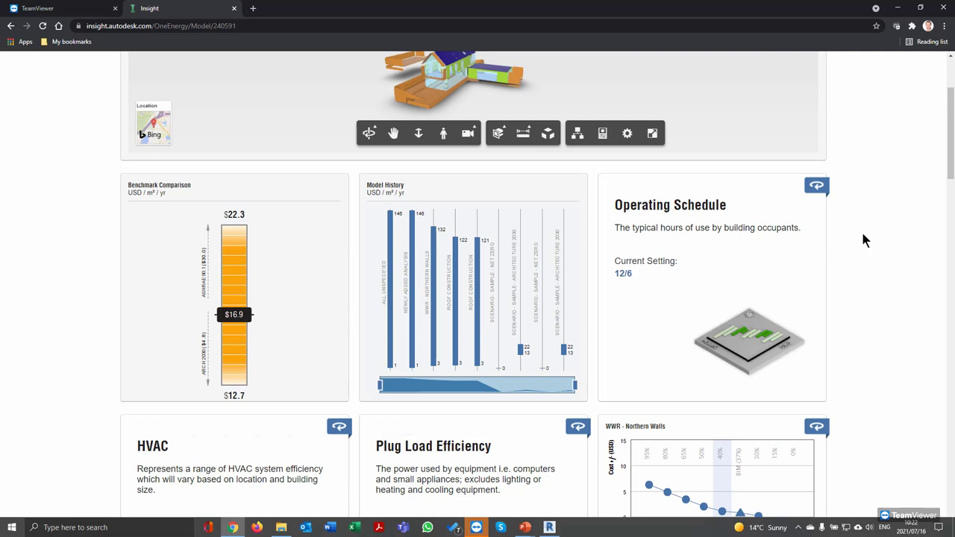
{"action": "scroll", "coordinate": [862, 236], "scroll_direction": "up", "scroll_amount": 2}
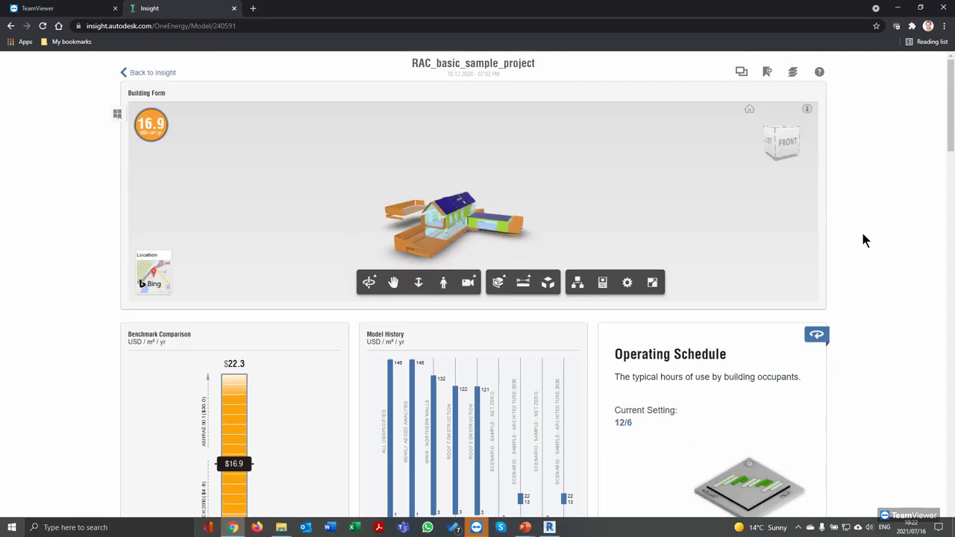
{"action": "scroll", "coordinate": [858, 240], "scroll_direction": "down", "scroll_amount": 3}
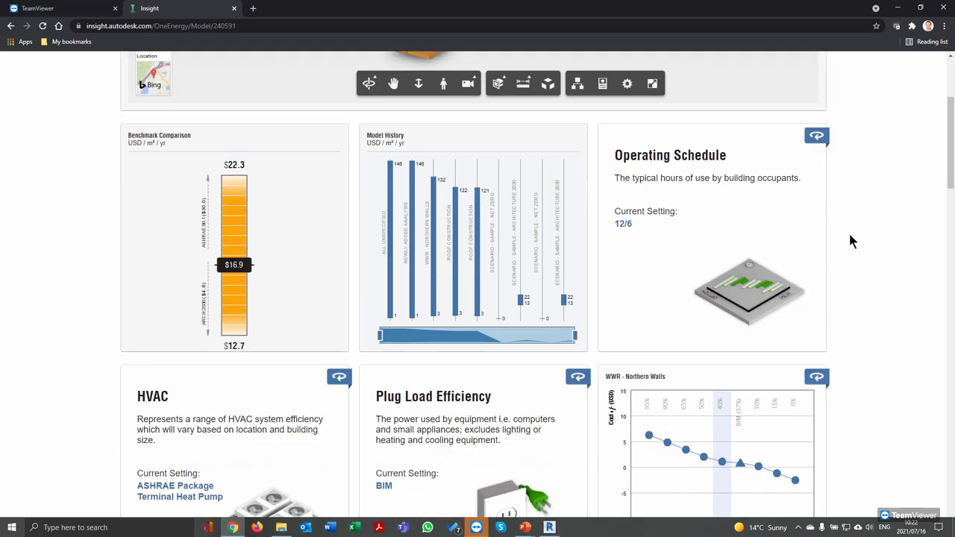
{"action": "scroll", "coordinate": [846, 240], "scroll_direction": "down", "scroll_amount": 3}
{"action": "scroll", "coordinate": [820, 238], "scroll_direction": "down", "scroll_amount": 15}
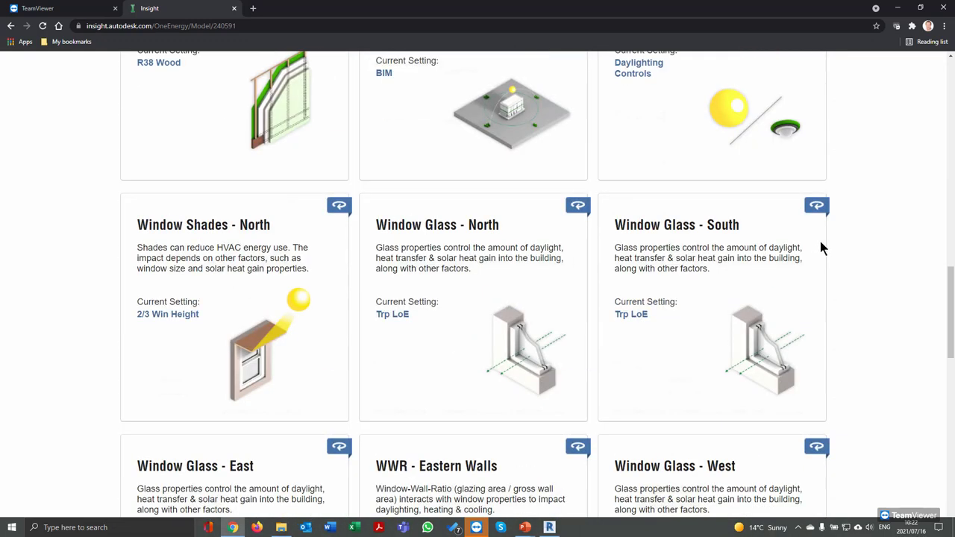
{"action": "scroll", "coordinate": [829, 249], "scroll_direction": "down", "scroll_amount": 3}
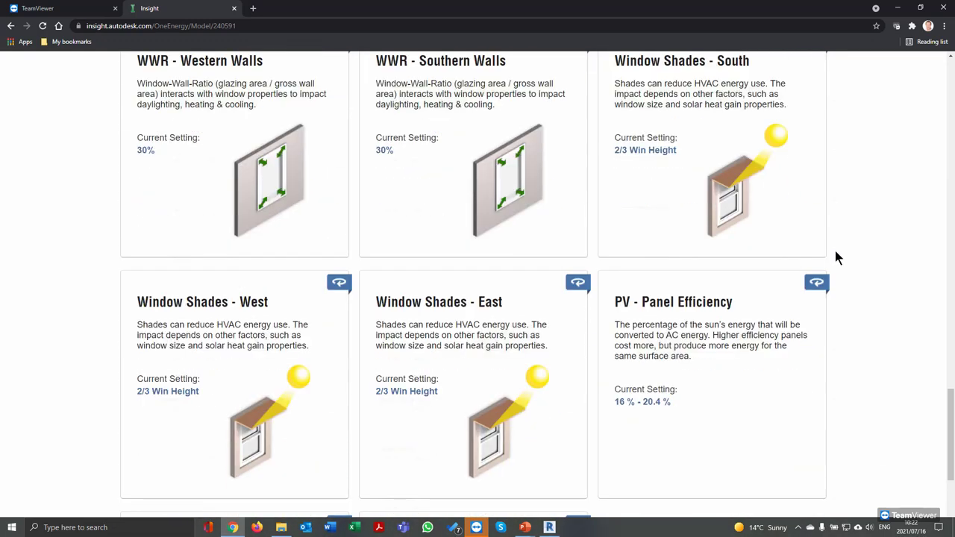
{"action": "scroll", "coordinate": [847, 250], "scroll_direction": "up", "scroll_amount": 20}
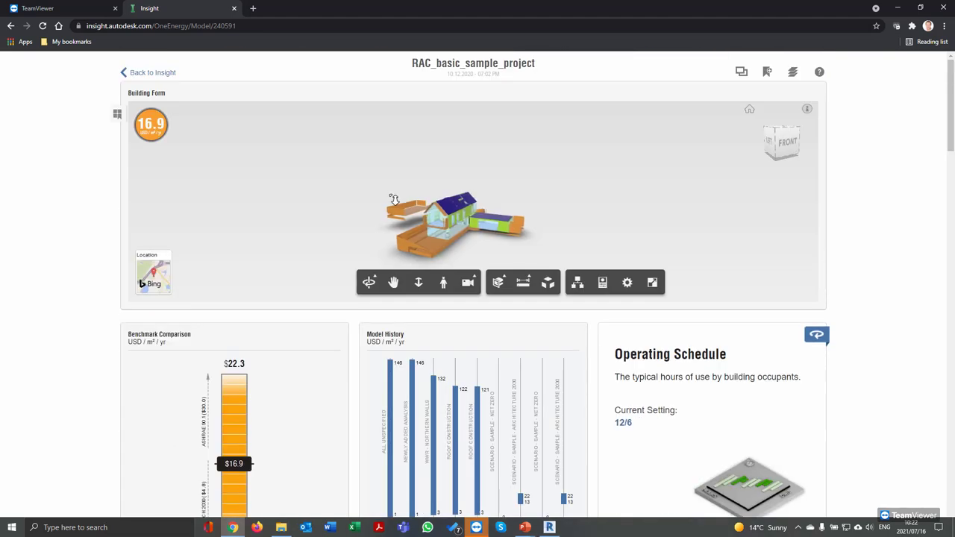
{"action": "left_click", "coordinate": [126, 79]}
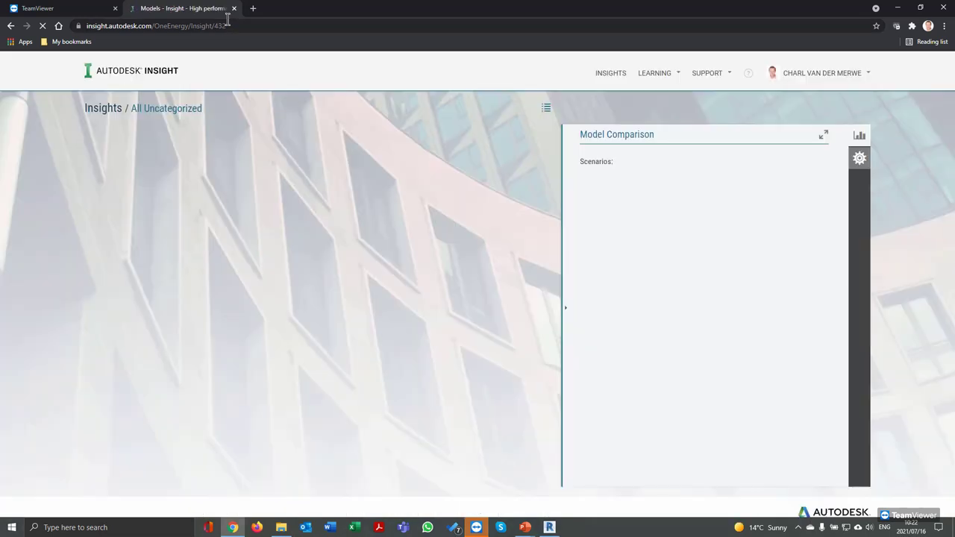
Close the Insight browser page and display Revit's default {3D} view of the house
{"action": "left_click", "coordinate": [233, 8]}
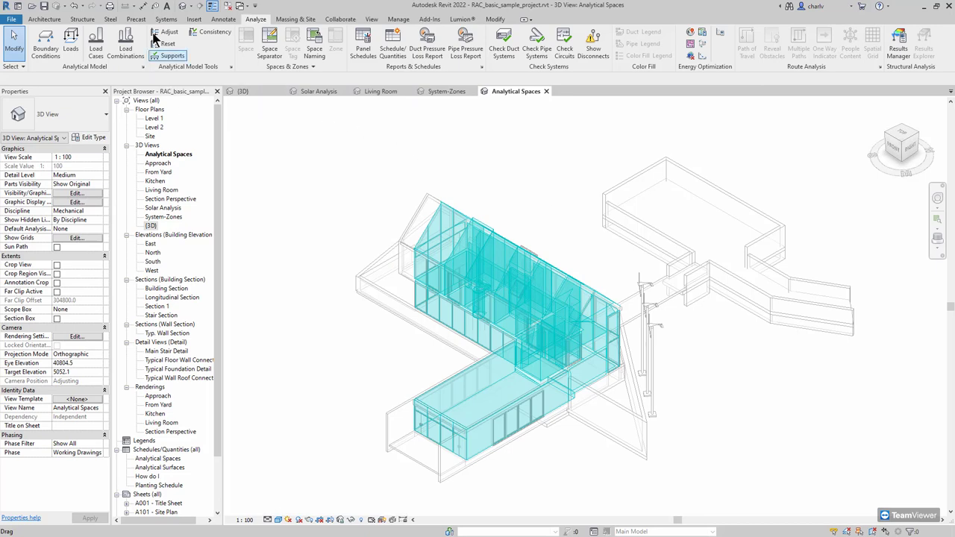
{"action": "left_click", "coordinate": [181, 7]}
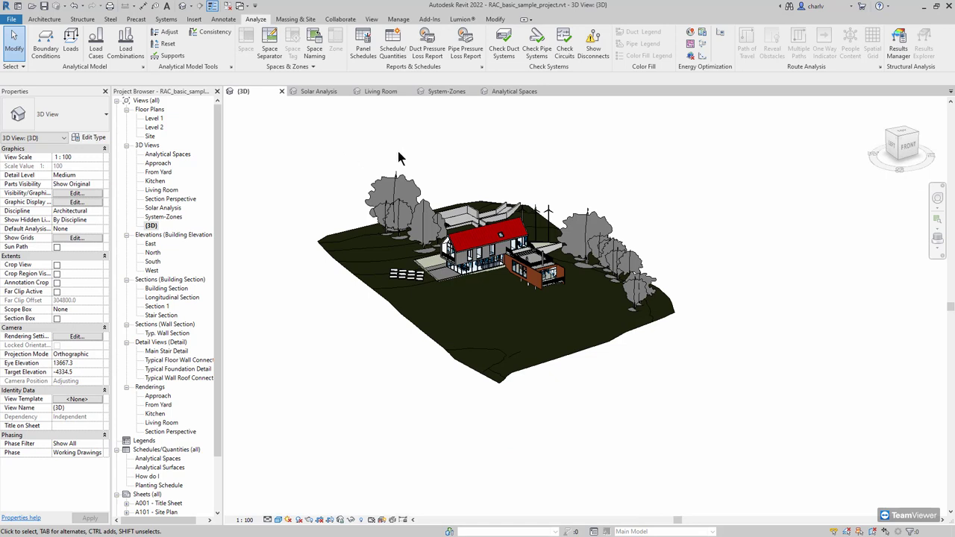
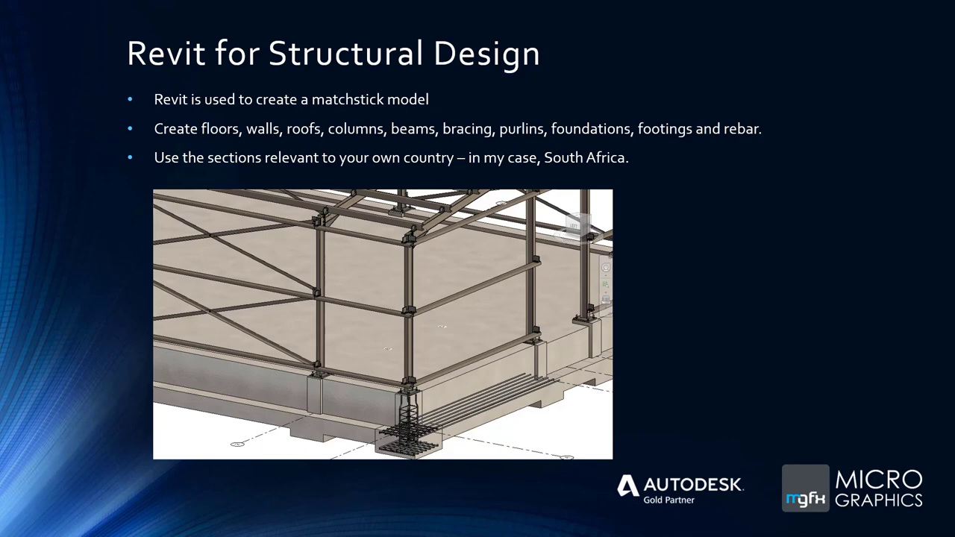
Advance past the rebar schedule, steel joints and structural analysis slides to 'Revit for MEP'
{"action": "key", "text": "Right"}
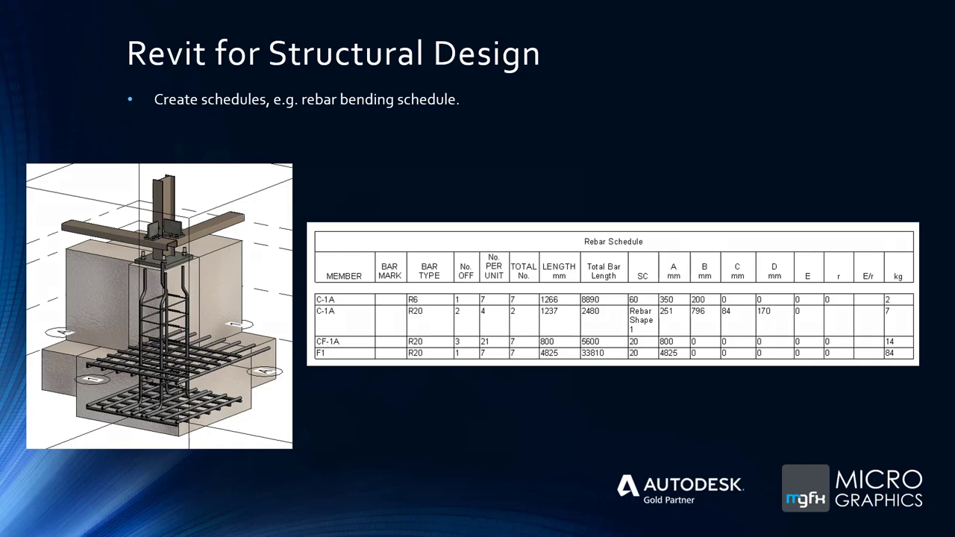
{"action": "key", "text": "Right"}
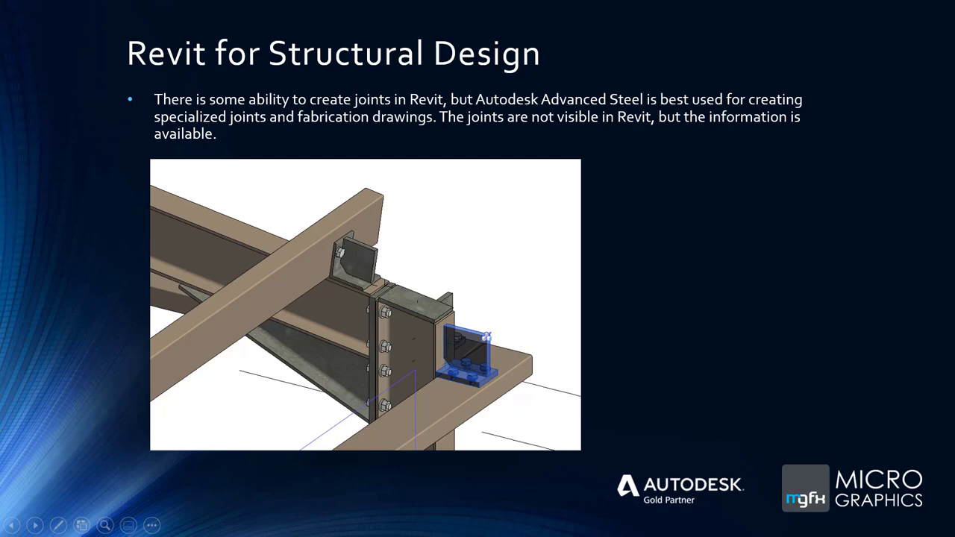
{"action": "key", "text": "Right"}
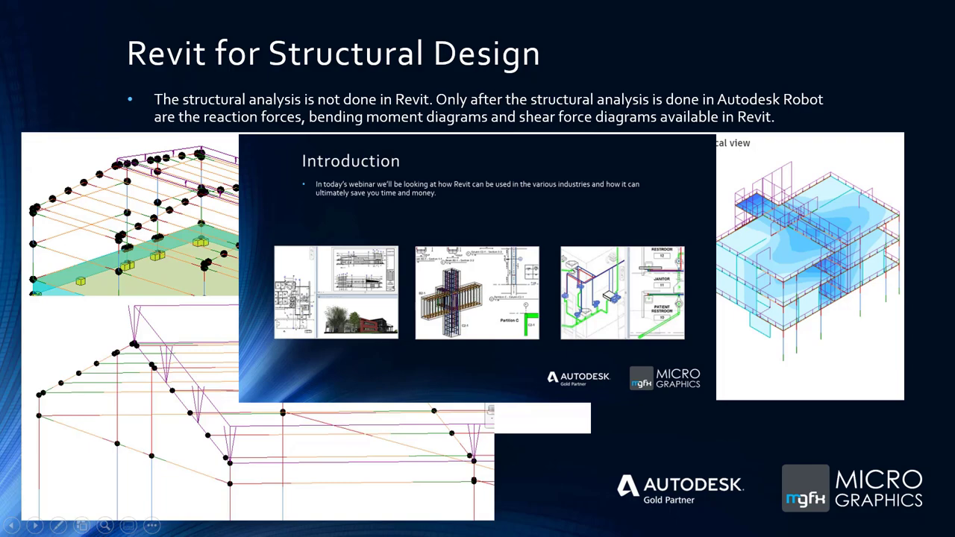
{"action": "key", "text": "Right"}
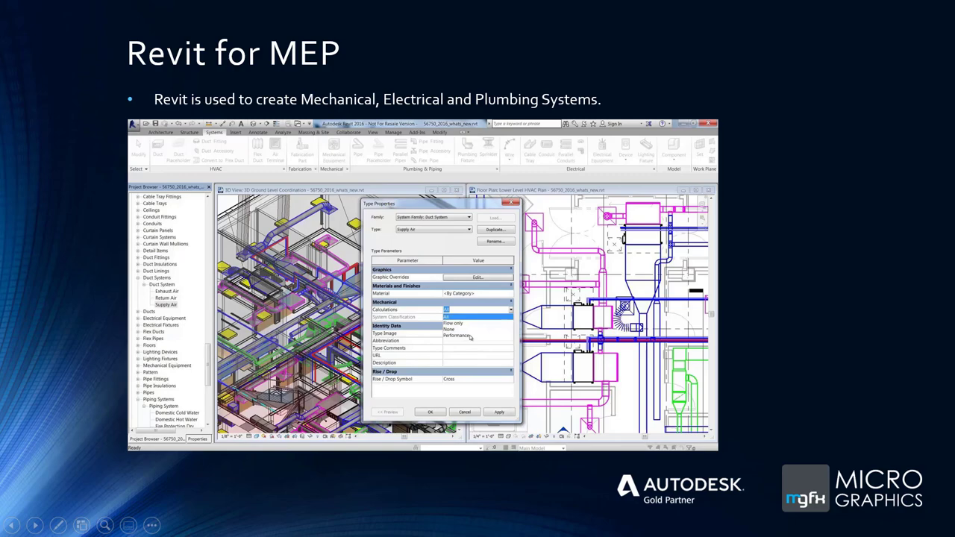
Go through the MEP Mechanical, Electrical and Plumbing and Piping slides, then return to Revit
{"action": "key", "text": "Right"}
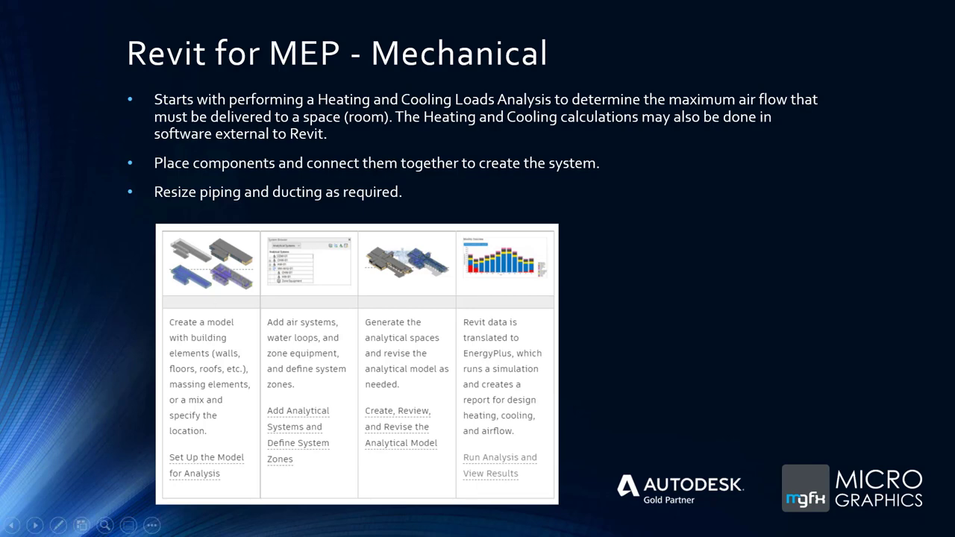
{"action": "key", "text": "Right"}
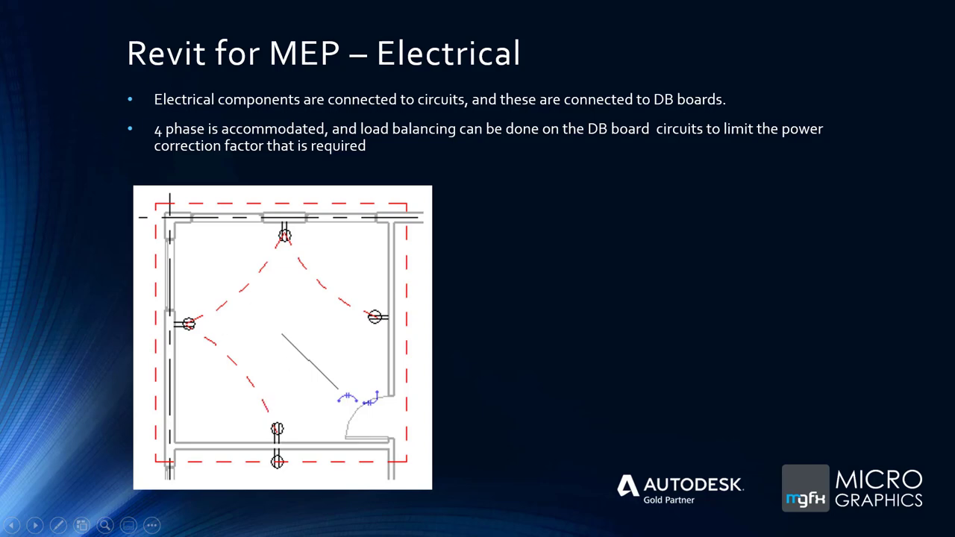
{"action": "key", "text": "Right"}
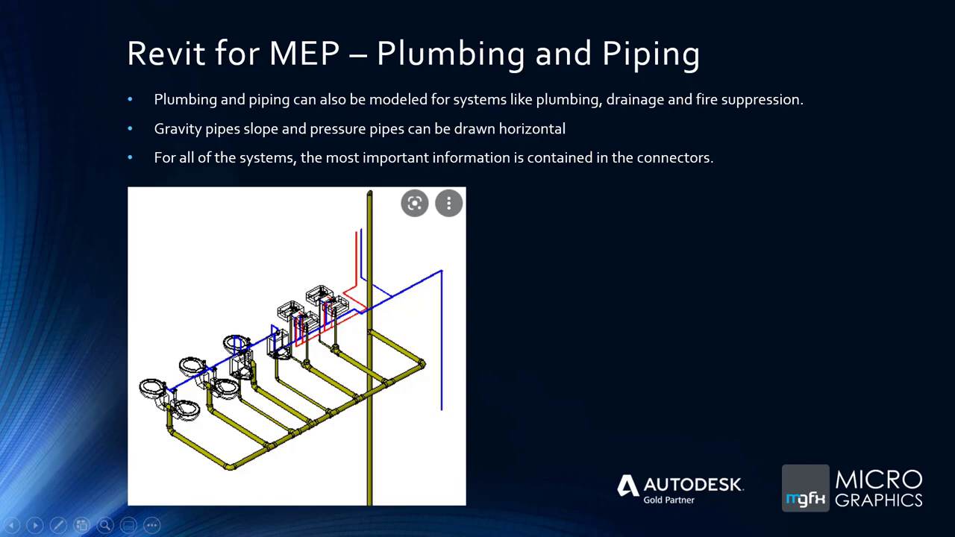
{"action": "key", "text": "alt+Tab"}
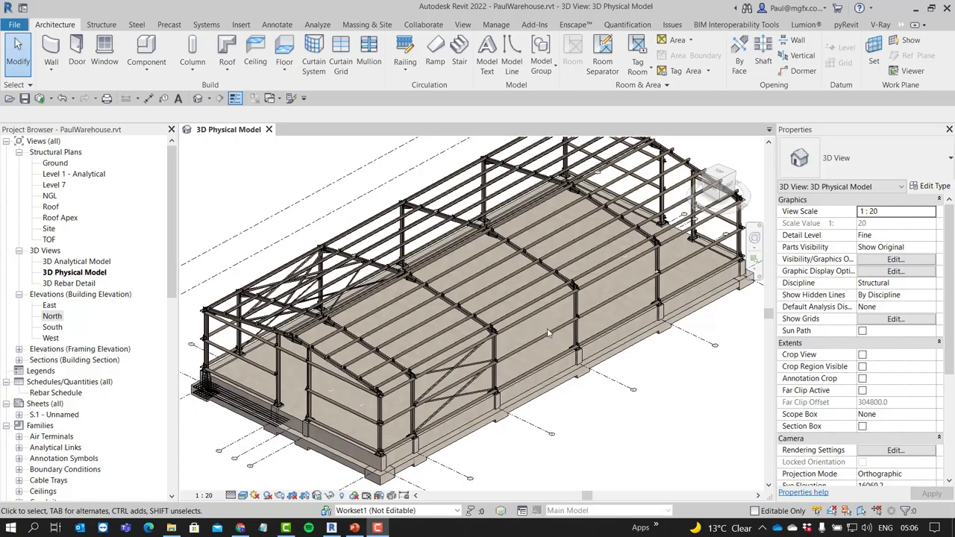
Zoom and orbit the 3D view to look over the steel warehouse model
{"action": "scroll", "coordinate": [512, 370], "scroll_direction": "down", "scroll_amount": 3}
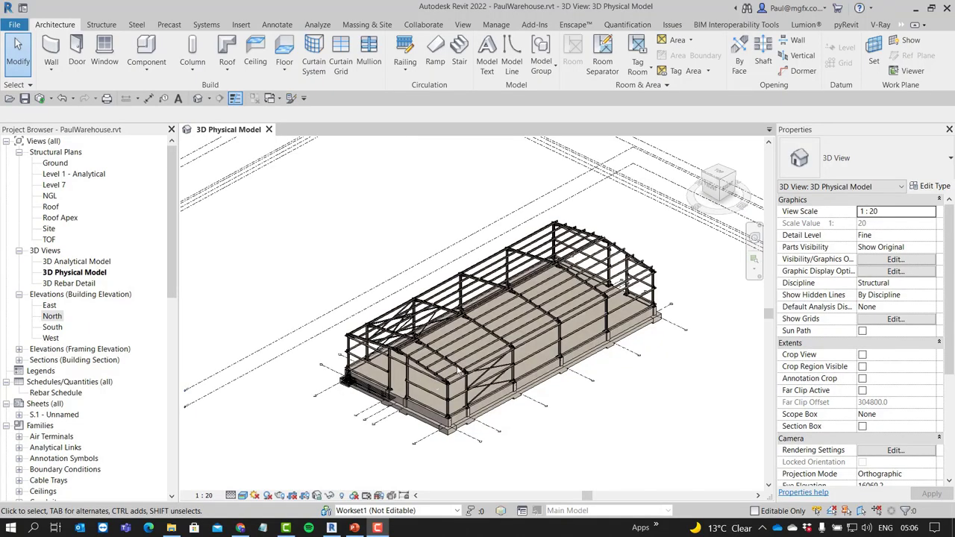
{"action": "scroll", "coordinate": [459, 371], "scroll_direction": "up", "scroll_amount": 4}
{"action": "scroll", "coordinate": [521, 395], "scroll_direction": "up", "scroll_amount": 2}
{"action": "scroll", "coordinate": [608, 433], "scroll_direction": "up", "scroll_amount": 2}
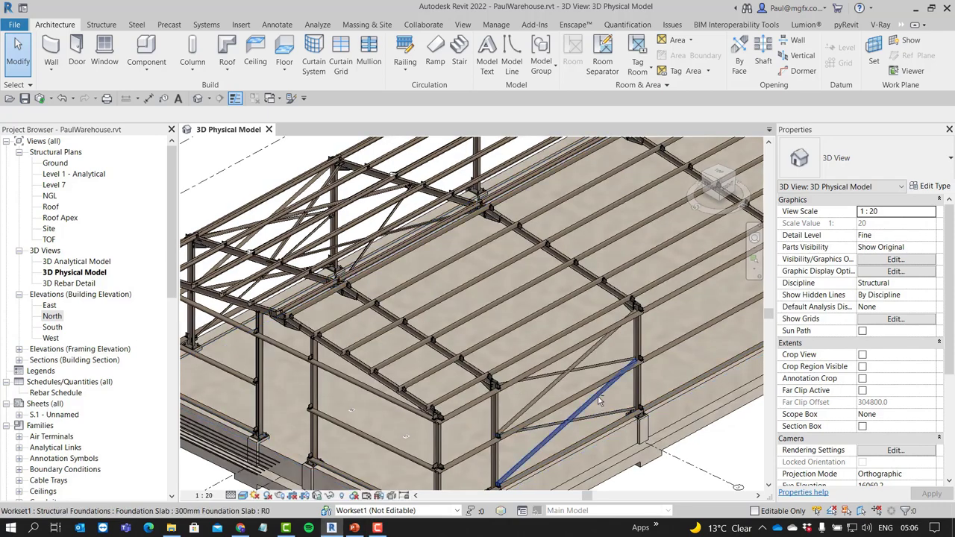
{"action": "scroll", "coordinate": [596, 395], "scroll_direction": "down", "scroll_amount": 4}
{"action": "middle_click_drag", "start_coordinate": [596, 395], "coordinate": [612, 402], "text": "shift"}
{"action": "scroll", "coordinate": [298, 283], "scroll_direction": "up", "scroll_amount": 2}
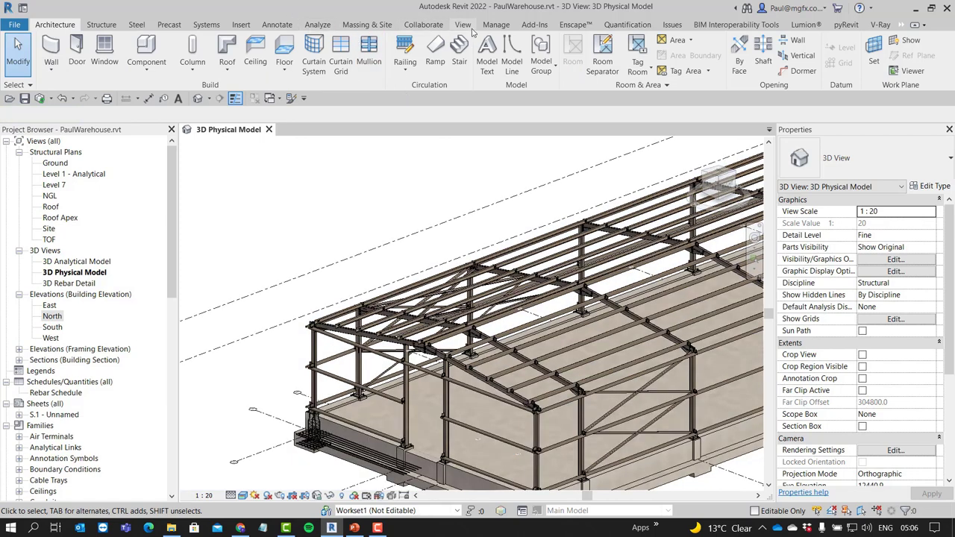
Open the Load Family dialog from the Insert ribbon
{"action": "left_click", "coordinate": [531, 28]}
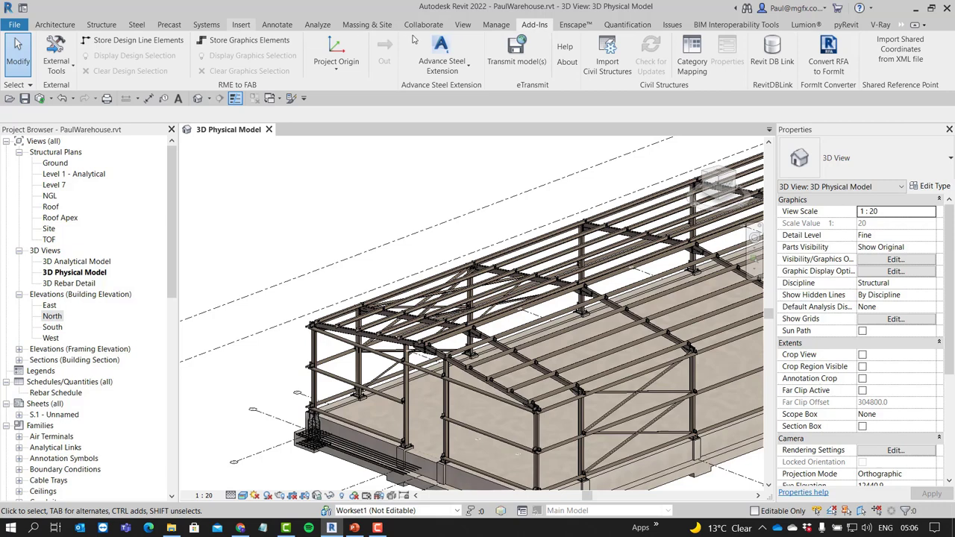
{"action": "left_click", "coordinate": [241, 24]}
{"action": "left_click", "coordinate": [544, 53]}
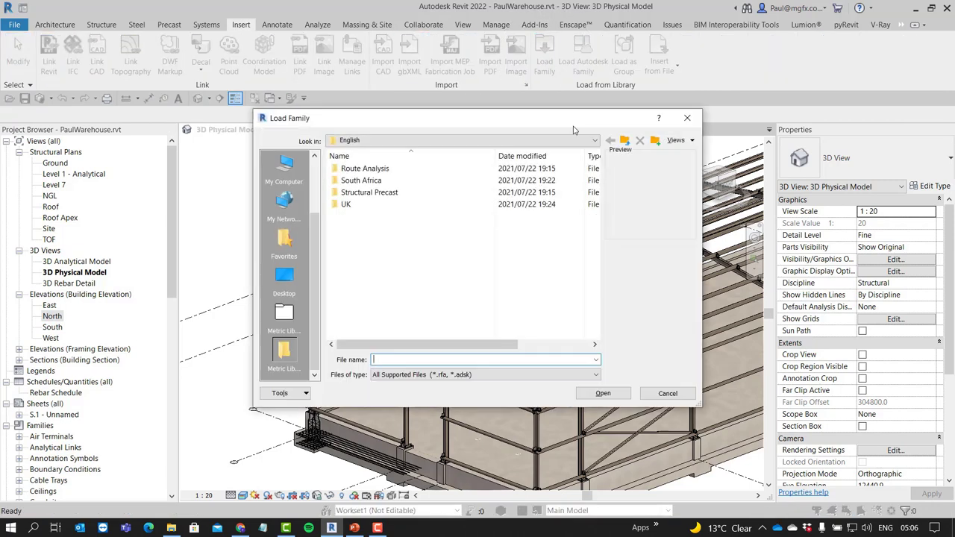
Browse to the South Africa > Structural Columns > Steel > SA Specific library folder
{"action": "left_click", "coordinate": [375, 140]}
{"action": "left_click", "coordinate": [375, 140]}
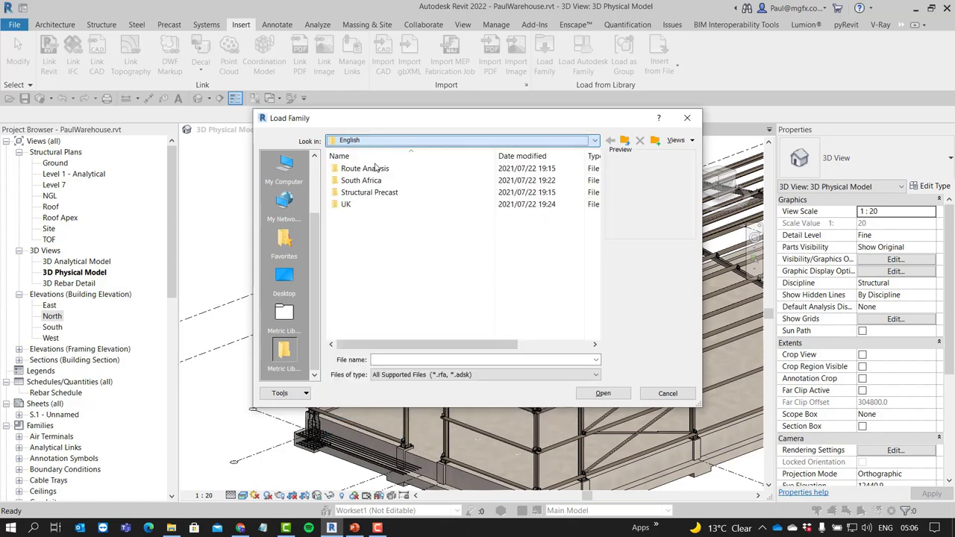
{"action": "double_click", "coordinate": [365, 180]}
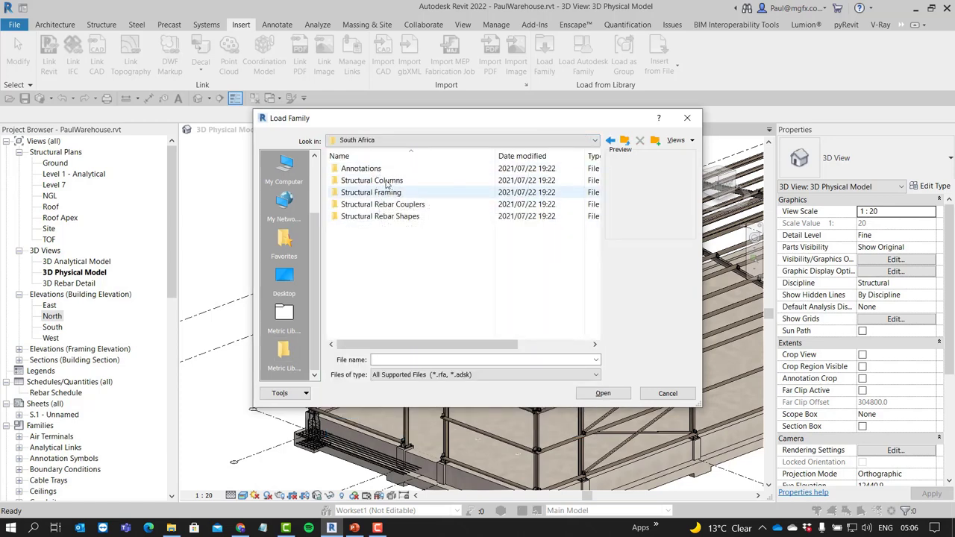
{"action": "left_click", "coordinate": [386, 182]}
{"action": "double_click", "coordinate": [387, 181]}
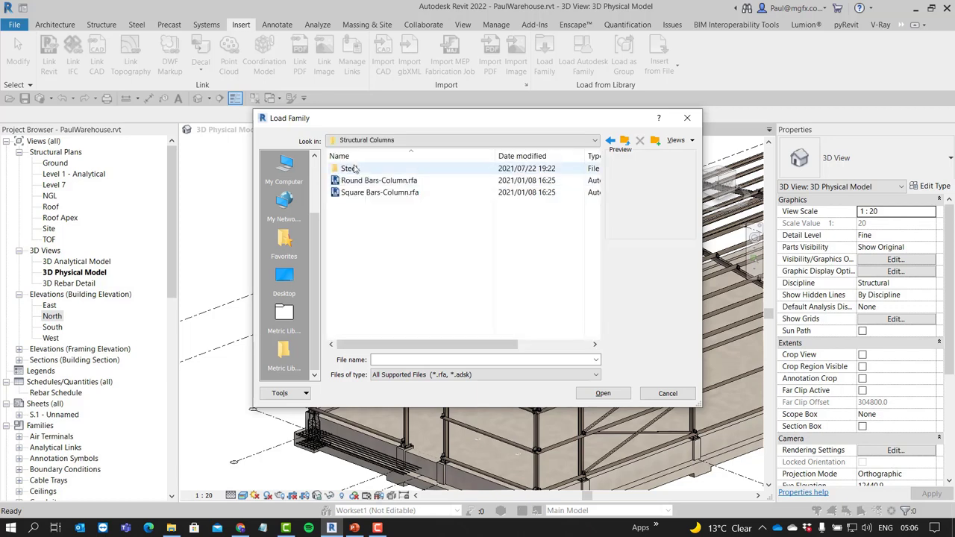
{"action": "double_click", "coordinate": [356, 168]}
{"action": "double_click", "coordinate": [359, 168]}
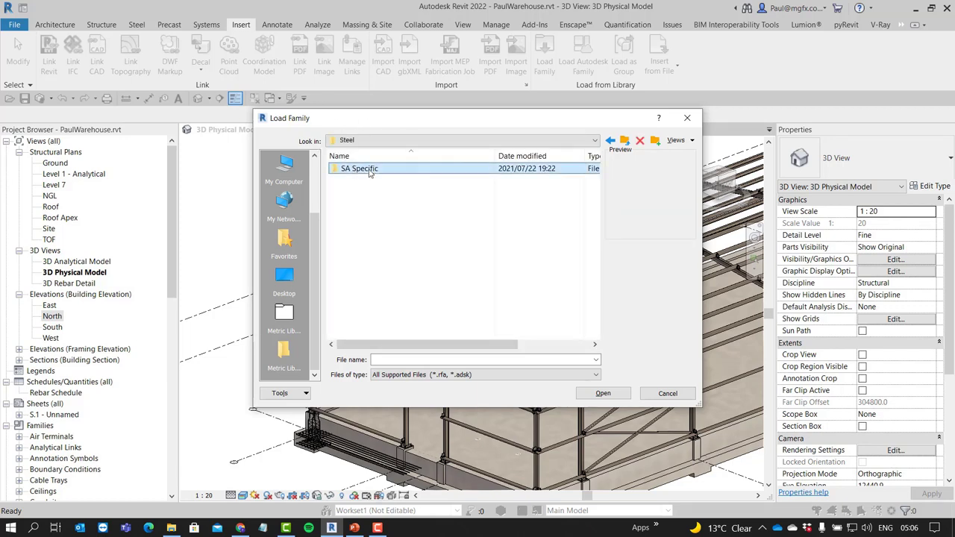
Load T-UB-Column.rfa and UB-Universal Beams-Column.rfa together
{"action": "scroll", "coordinate": [339, 217], "scroll_direction": "down", "scroll_amount": 1}
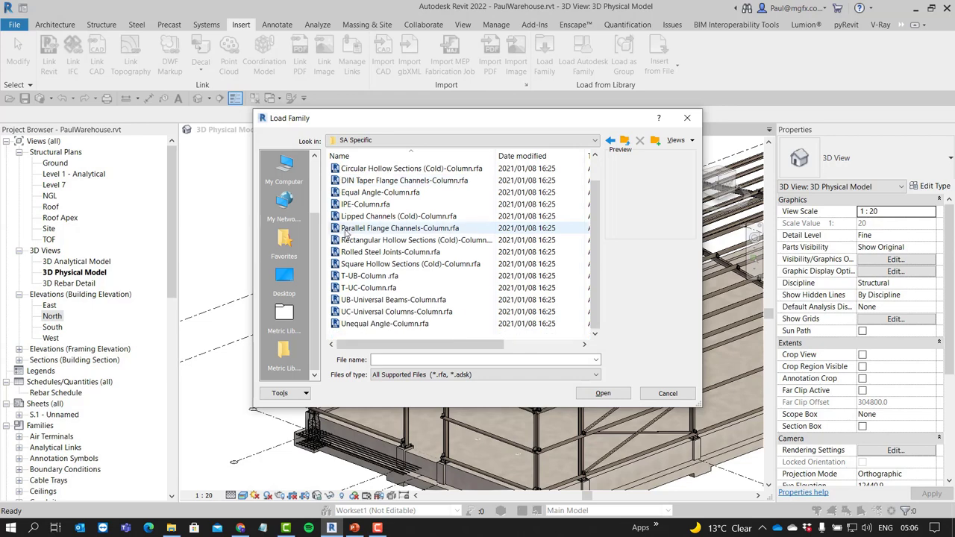
{"action": "scroll", "coordinate": [343, 224], "scroll_direction": "up", "scroll_amount": 1}
{"action": "scroll", "coordinate": [351, 239], "scroll_direction": "down", "scroll_amount": 1}
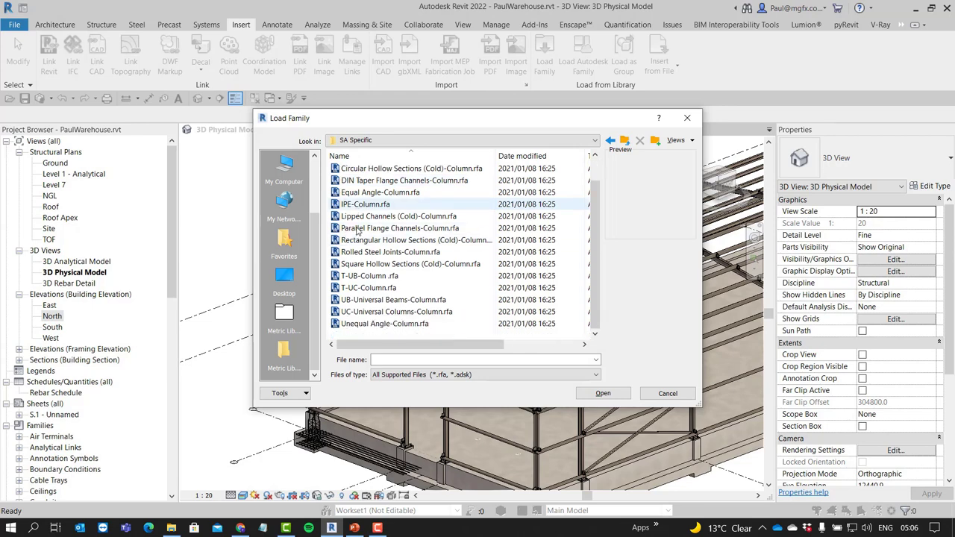
{"action": "left_click", "coordinate": [384, 276]}
{"action": "left_click", "coordinate": [384, 300]}
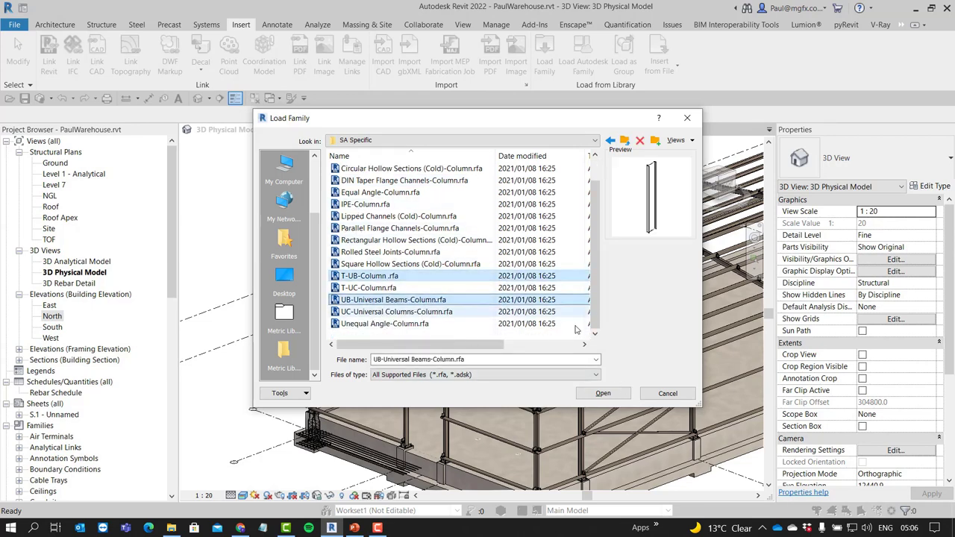
{"action": "left_click", "coordinate": [603, 393]}
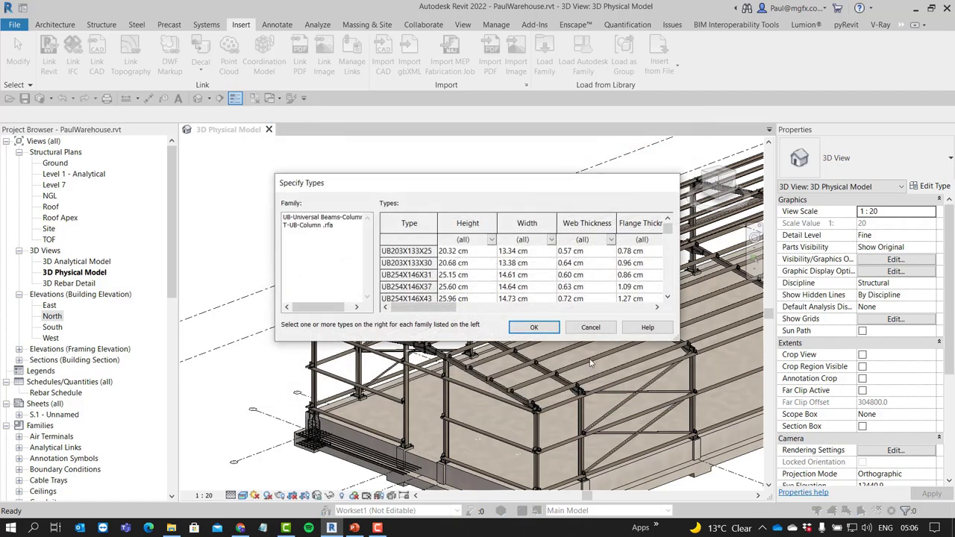
Enlarge the Specify Types dialog, try a 25.60 cm Height filter, then clear it
{"action": "left_click", "coordinate": [284, 226]}
{"action": "left_click", "coordinate": [318, 218]}
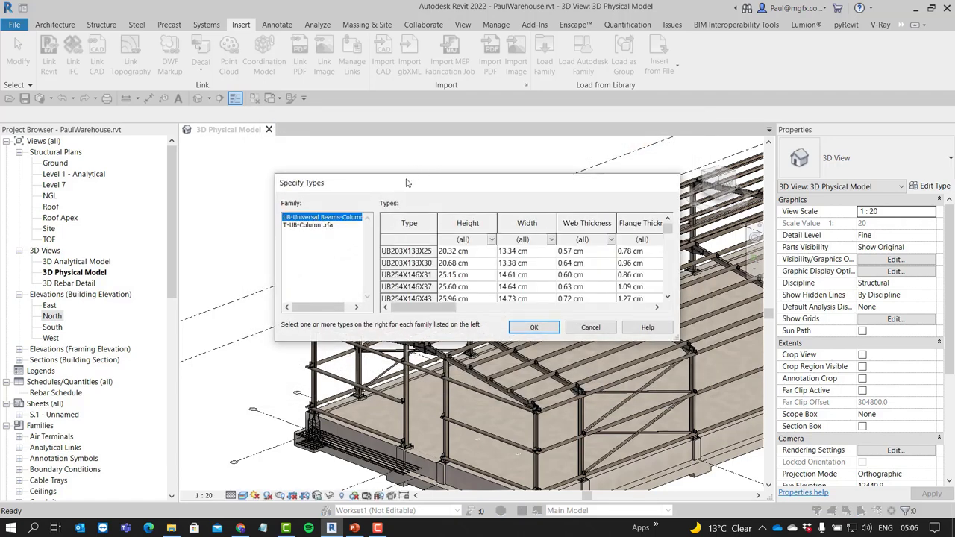
{"action": "left_click_drag", "start_coordinate": [407, 182], "coordinate": [301, 114]}
{"action": "left_click_drag", "start_coordinate": [572, 263], "coordinate": [890, 432]}
{"action": "left_click", "coordinate": [387, 168]}
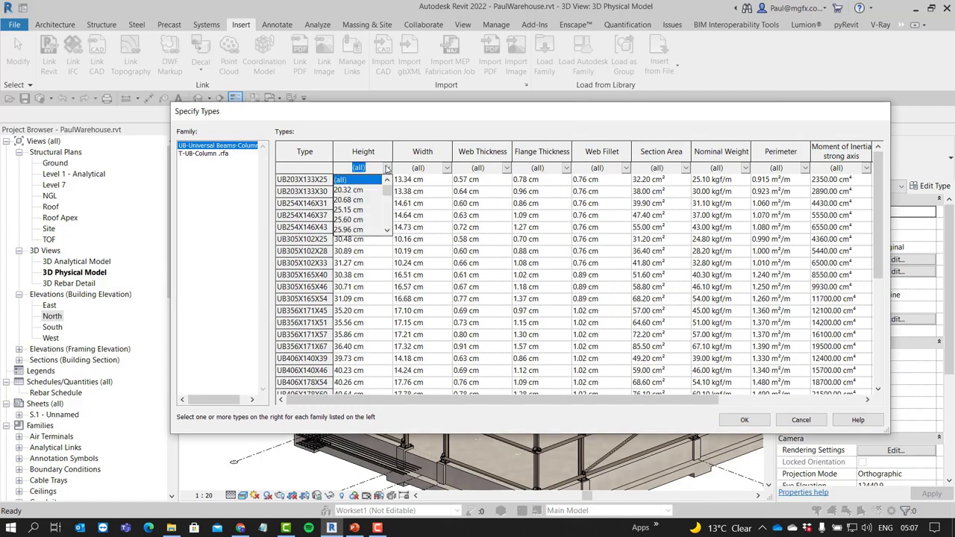
{"action": "left_click", "coordinate": [347, 222]}
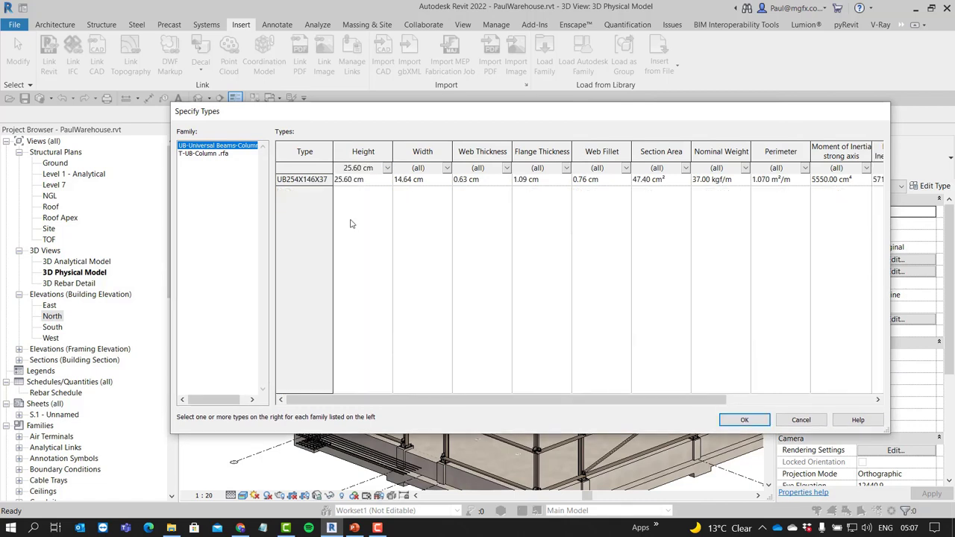
{"action": "left_click", "coordinate": [387, 169]}
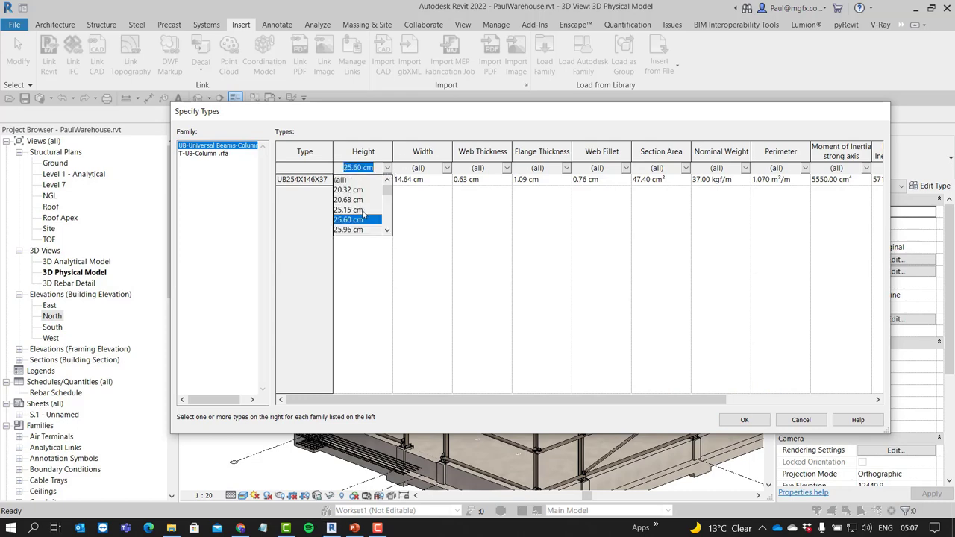
{"action": "left_click", "coordinate": [349, 180]}
Choose UB254X146X37, UB305X165X40, UB356X171X57 and UB406X178X54 from the UB column family
{"action": "left_click", "coordinate": [296, 215]}
{"action": "left_click", "coordinate": [298, 275], "text": "ctrl"}
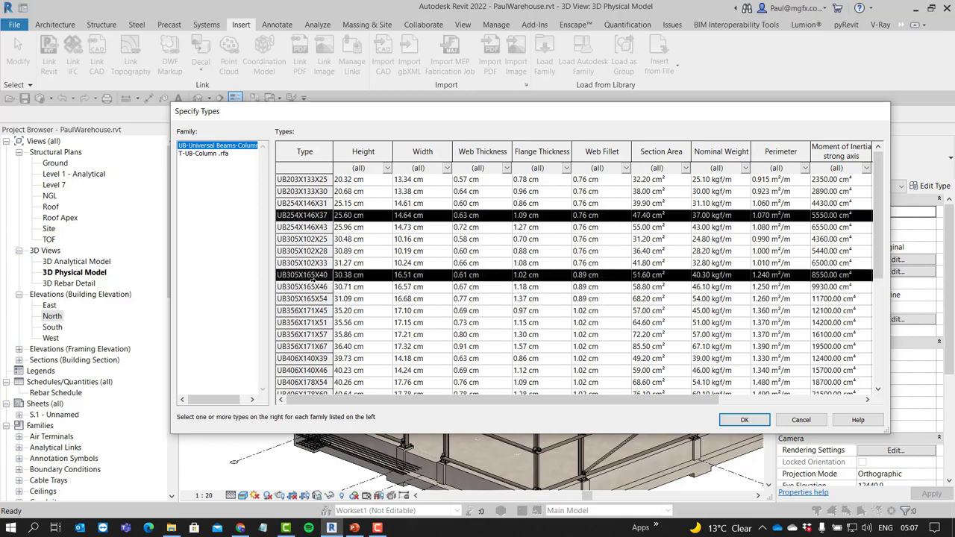
{"action": "left_click", "coordinate": [300, 334], "text": "ctrl"}
{"action": "left_click", "coordinate": [302, 381], "text": "ctrl"}
Choose TEE102X133X13, TEE152X102X13, TEE152X102X14, TEE152X165X27 and TEE203X140X20, then close the dialog
{"action": "left_click", "coordinate": [210, 154]}
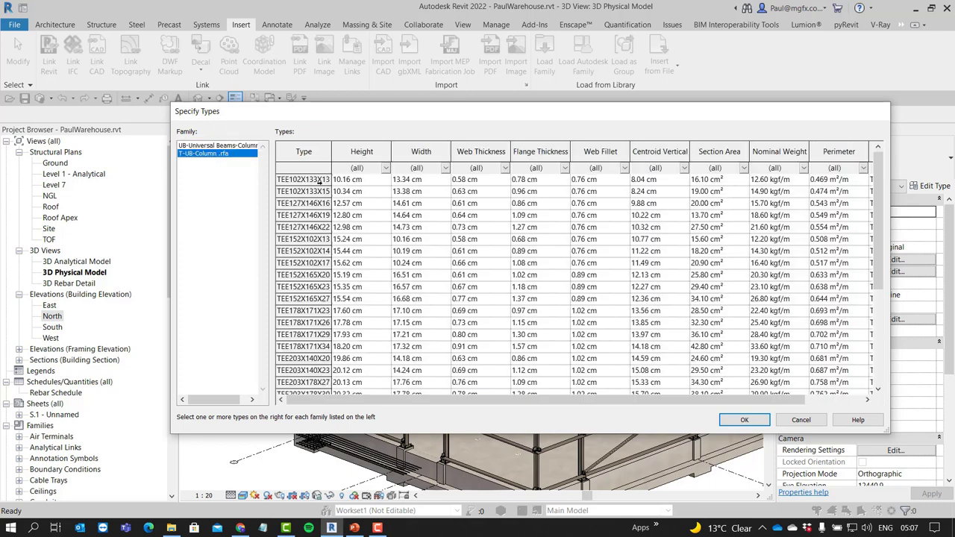
{"action": "left_click", "coordinate": [298, 179]}
{"action": "left_click", "coordinate": [300, 239], "text": "ctrl"}
{"action": "left_click", "coordinate": [301, 251], "text": "ctrl"}
{"action": "left_click", "coordinate": [304, 298], "text": "ctrl"}
{"action": "left_click", "coordinate": [305, 358], "text": "ctrl"}
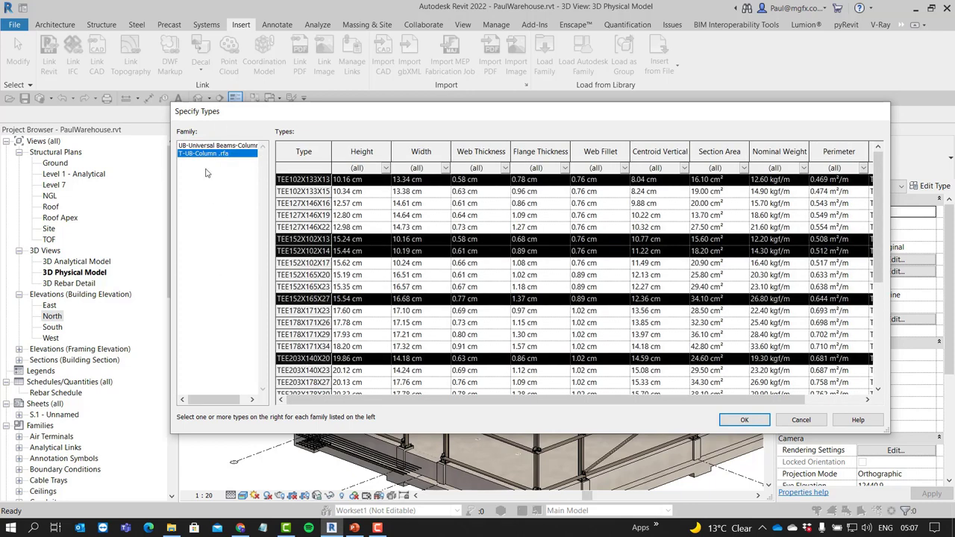
{"action": "left_click", "coordinate": [209, 145]}
{"action": "left_click", "coordinate": [201, 154]}
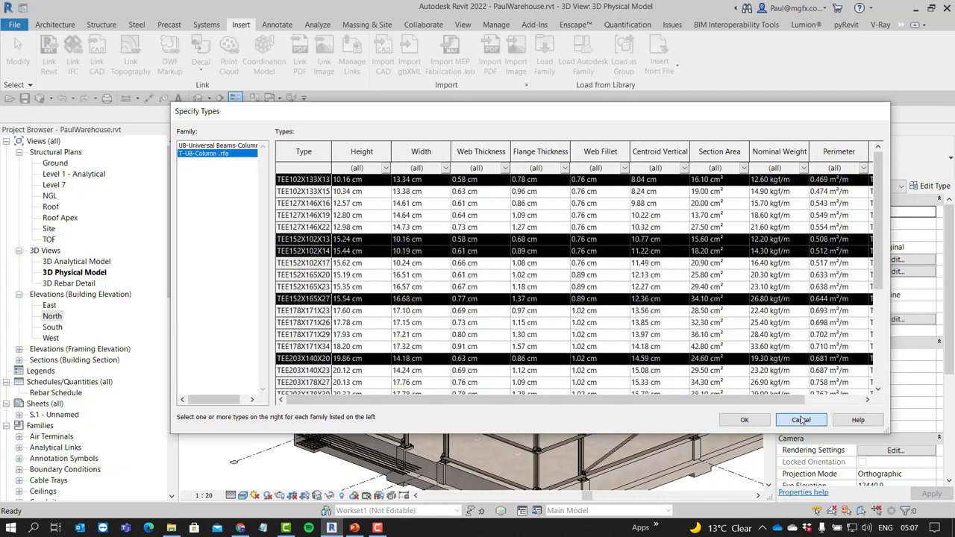
{"action": "left_click", "coordinate": [744, 419]}
Review the loaded Structural Columns and Structural Framing families in the Project Browser
{"action": "scroll", "coordinate": [172, 235], "scroll_direction": "down", "scroll_amount": 2}
{"action": "scroll", "coordinate": [172, 235], "scroll_direction": "down", "scroll_amount": 10}
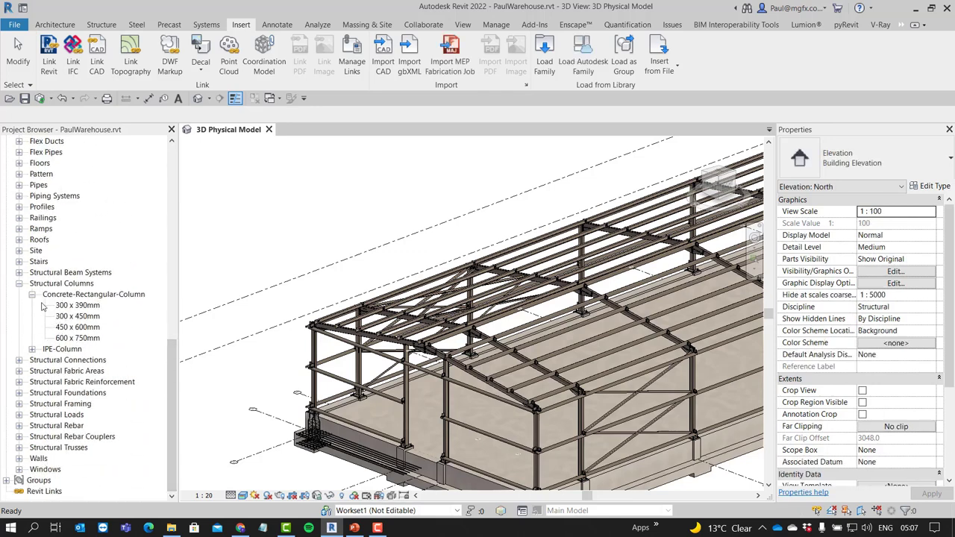
{"action": "left_click", "coordinate": [19, 284]}
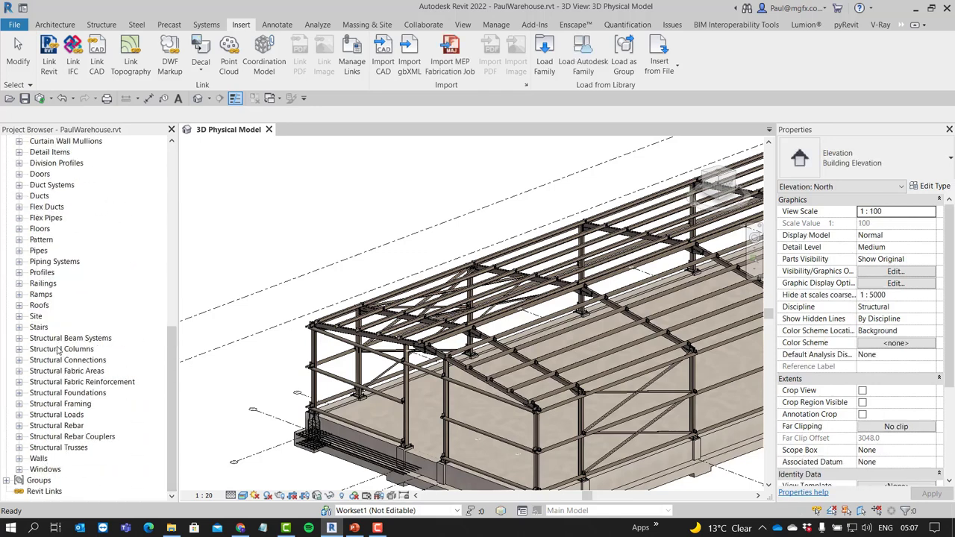
{"action": "left_click", "coordinate": [19, 349]}
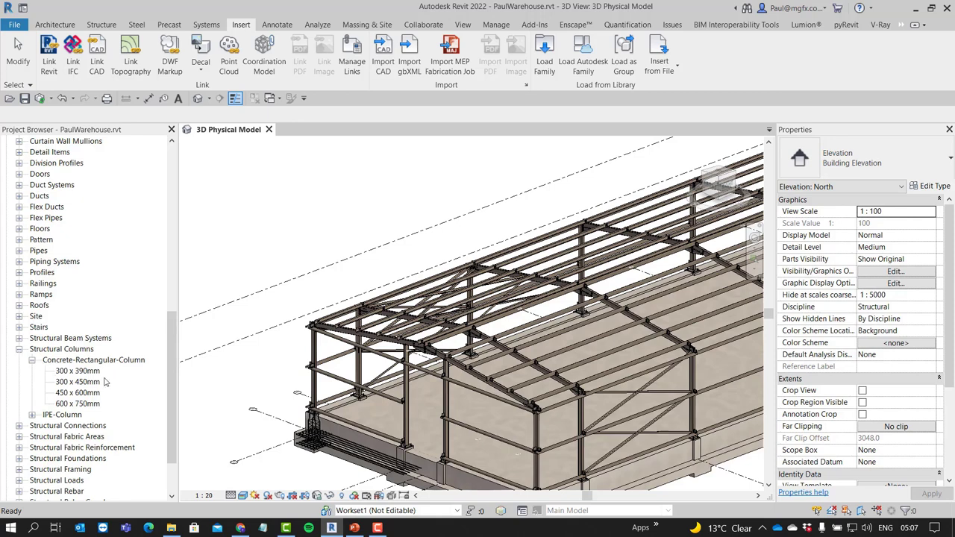
{"action": "left_click", "coordinate": [49, 352]}
{"action": "scroll", "coordinate": [42, 338], "scroll_direction": "up", "scroll_amount": 2}
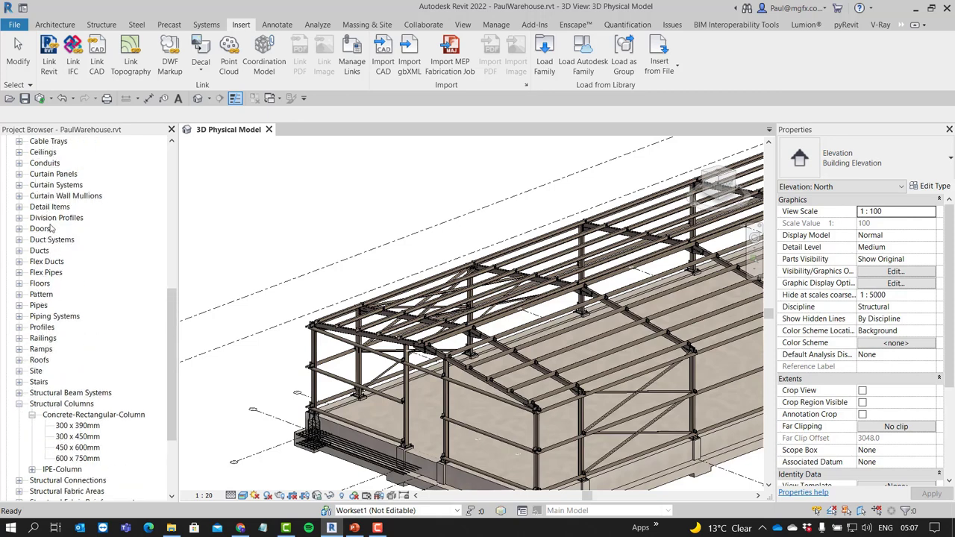
{"action": "scroll", "coordinate": [71, 283], "scroll_direction": "down", "scroll_amount": 4}
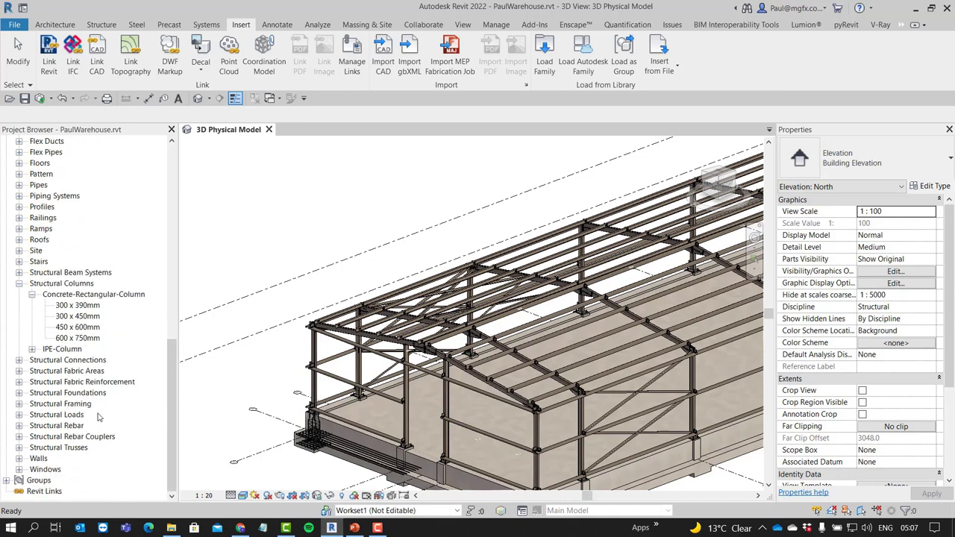
{"action": "left_click", "coordinate": [19, 405]}
{"action": "scroll", "coordinate": [44, 389], "scroll_direction": "down", "scroll_amount": 4}
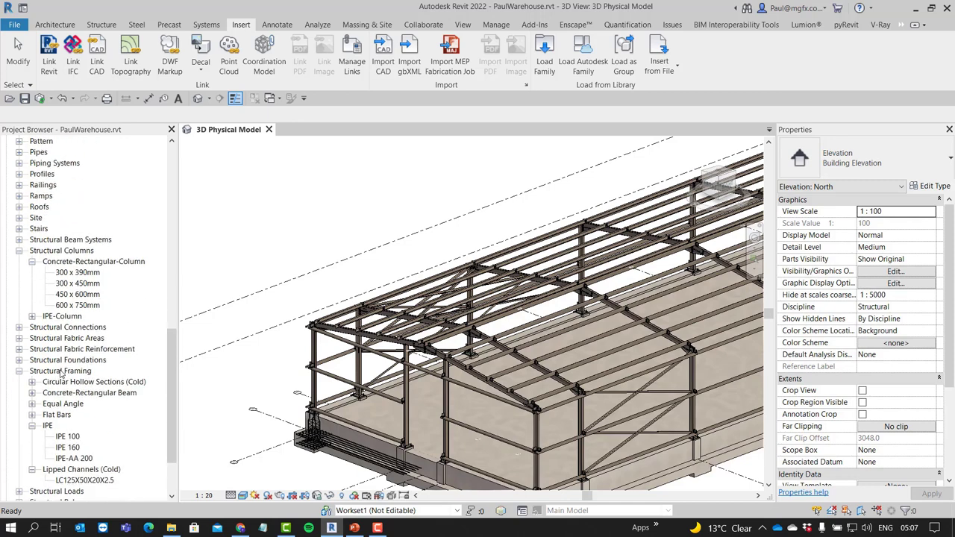
{"action": "left_click", "coordinate": [32, 382]}
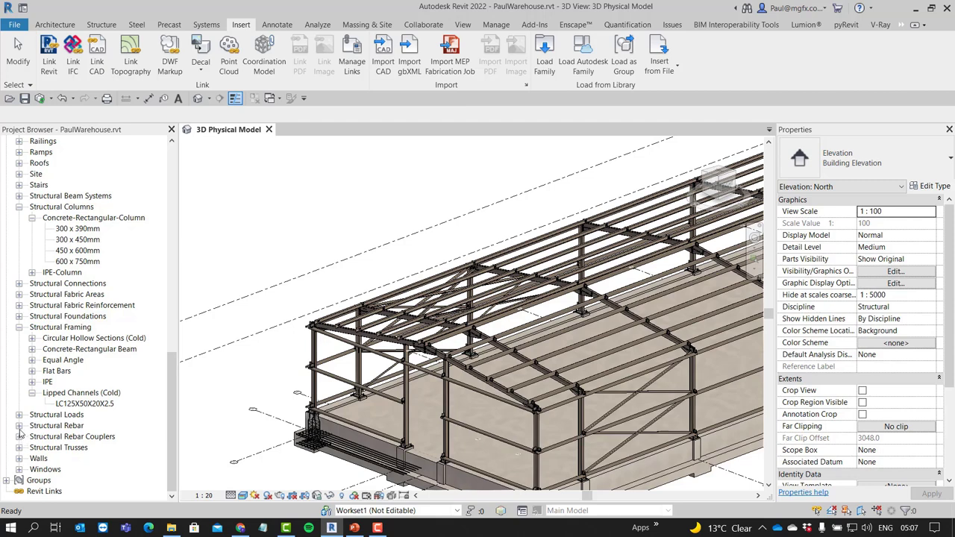
Review the Structural Rebar Shape and Rebar Bar types in the Project Browser
{"action": "left_click", "coordinate": [19, 425]}
{"action": "left_click", "coordinate": [31, 469]}
{"action": "scroll", "coordinate": [66, 380], "scroll_direction": "down", "scroll_amount": 4}
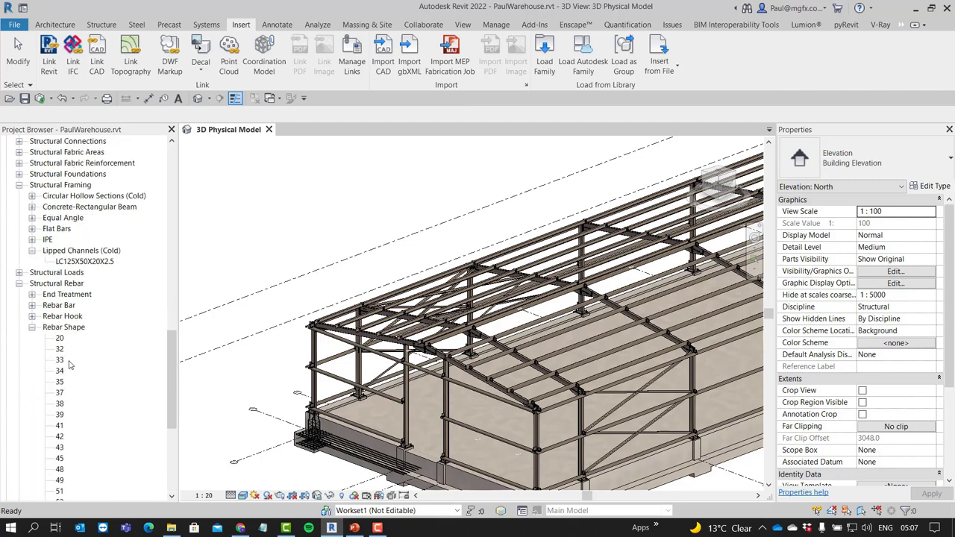
{"action": "scroll", "coordinate": [67, 364], "scroll_direction": "down", "scroll_amount": 5}
{"action": "scroll", "coordinate": [63, 364], "scroll_direction": "up", "scroll_amount": 6}
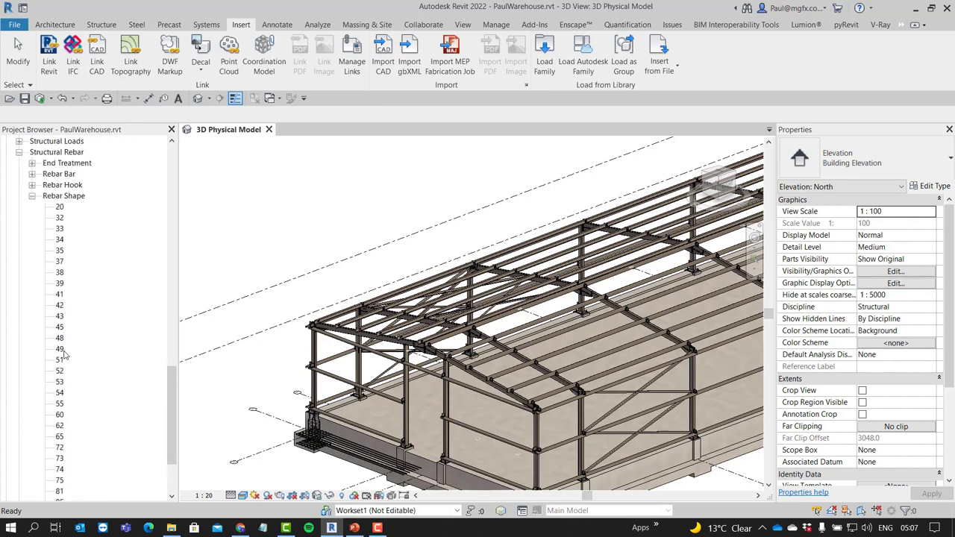
{"action": "left_click", "coordinate": [33, 361]}
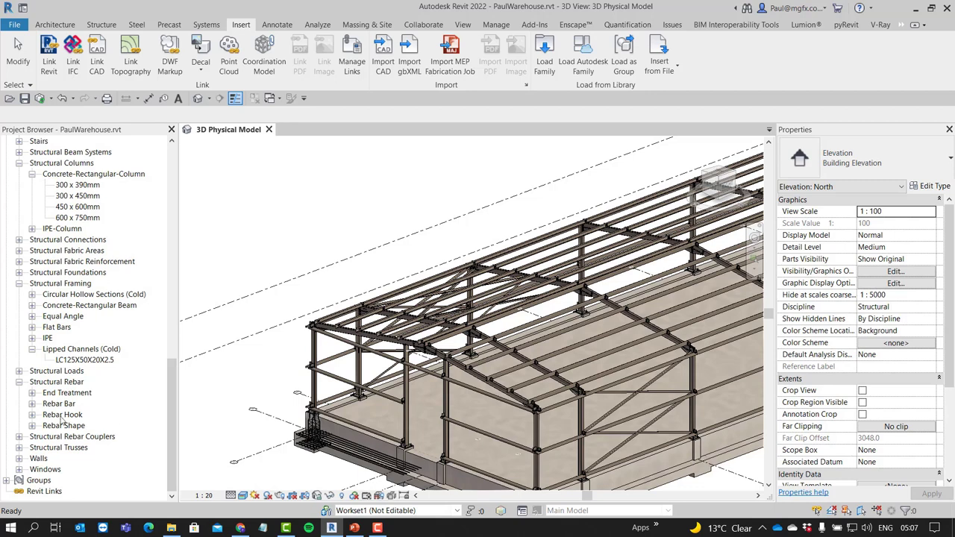
{"action": "left_click", "coordinate": [32, 404]}
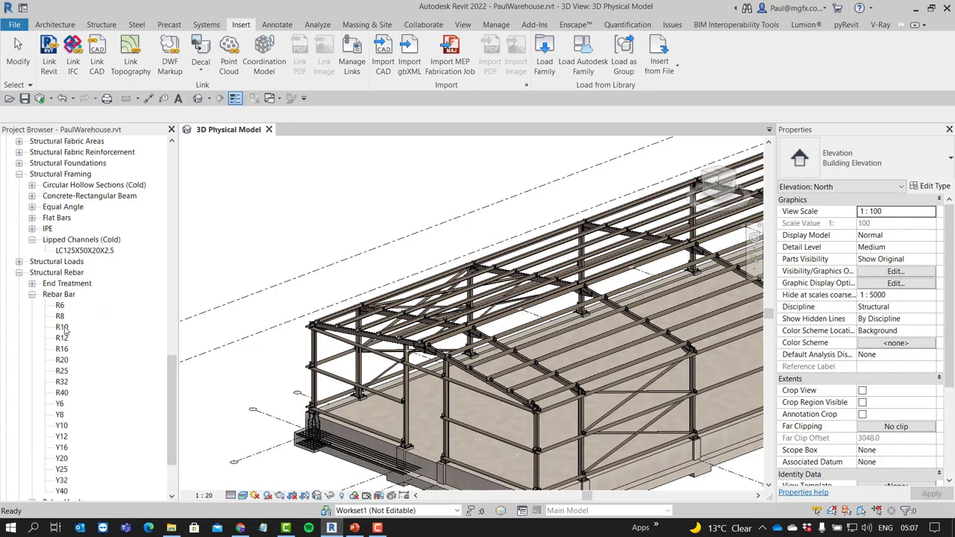
{"action": "scroll", "coordinate": [61, 339], "scroll_direction": "down", "scroll_amount": 2}
{"action": "scroll", "coordinate": [52, 328], "scroll_direction": "up", "scroll_amount": 2}
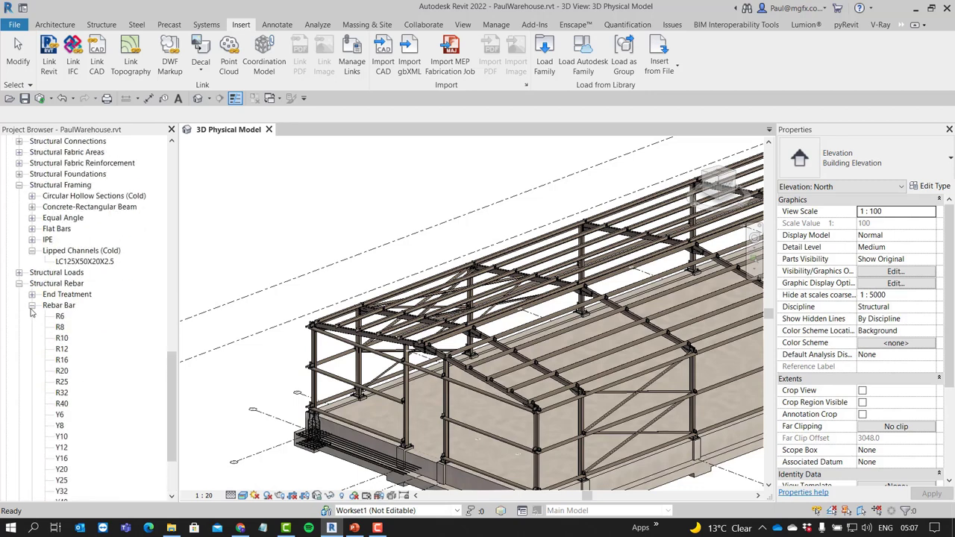
{"action": "left_click", "coordinate": [32, 307]}
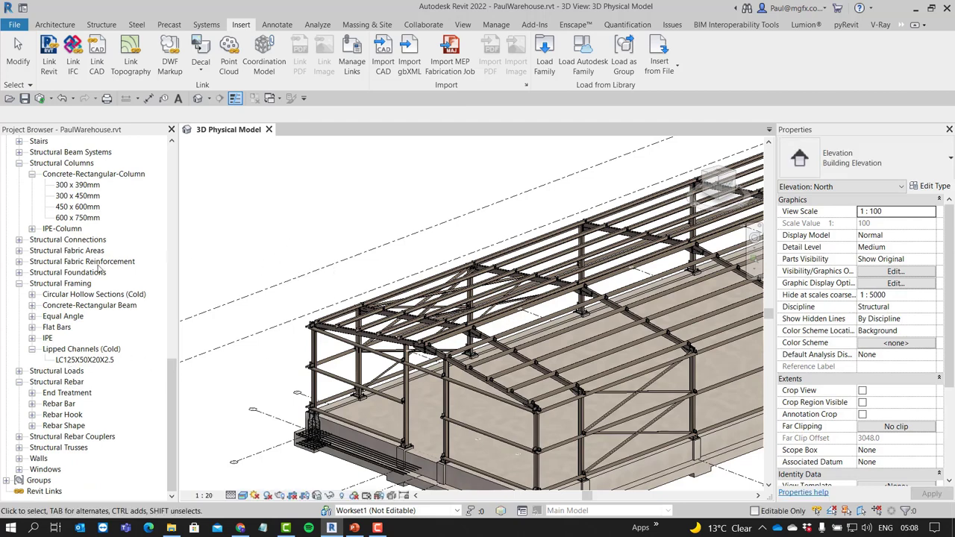
Collapse the column and framing lists and zoom into the corner footing's rebar cage
{"action": "left_click", "coordinate": [202, 314]}
{"action": "scroll", "coordinate": [170, 362], "scroll_direction": "up", "scroll_amount": 2}
{"action": "left_click_drag", "start_coordinate": [171, 362], "coordinate": [170, 342]}
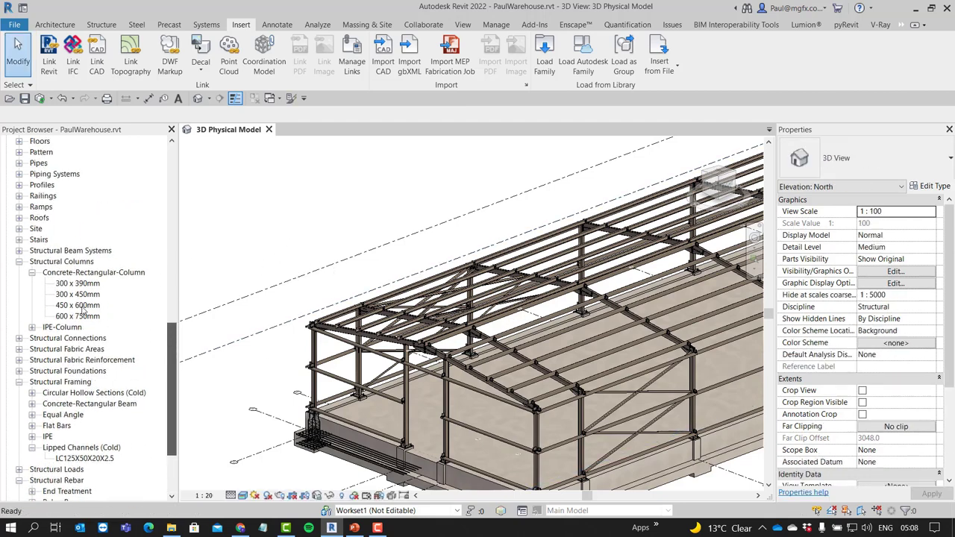
{"action": "left_click", "coordinate": [18, 262]}
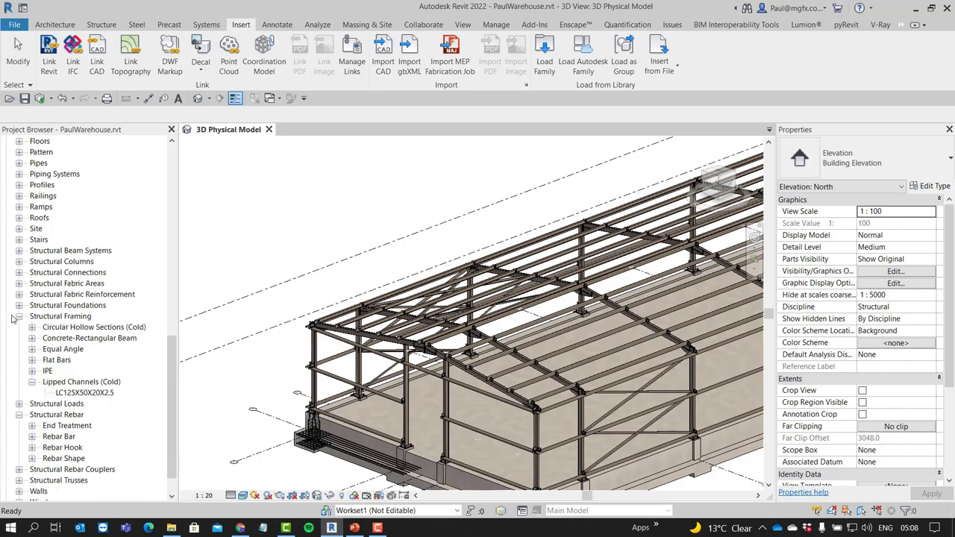
{"action": "left_click", "coordinate": [18, 316]}
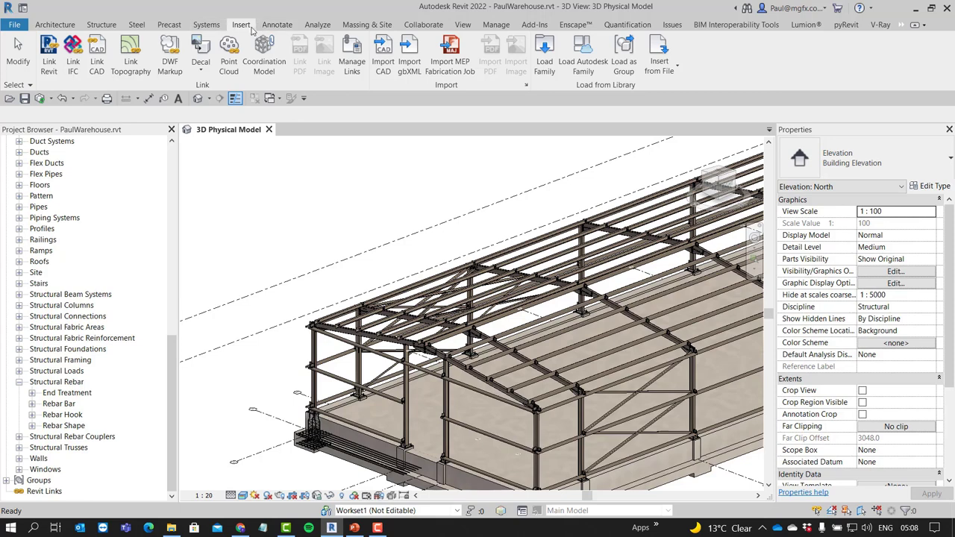
{"action": "left_click", "coordinate": [496, 24]}
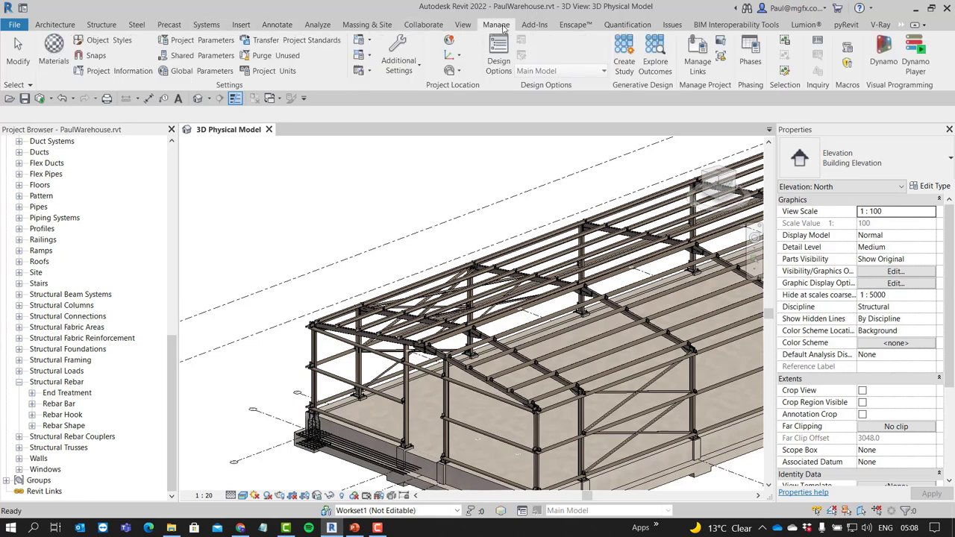
{"action": "scroll", "coordinate": [310, 429], "scroll_direction": "up", "scroll_amount": 10}
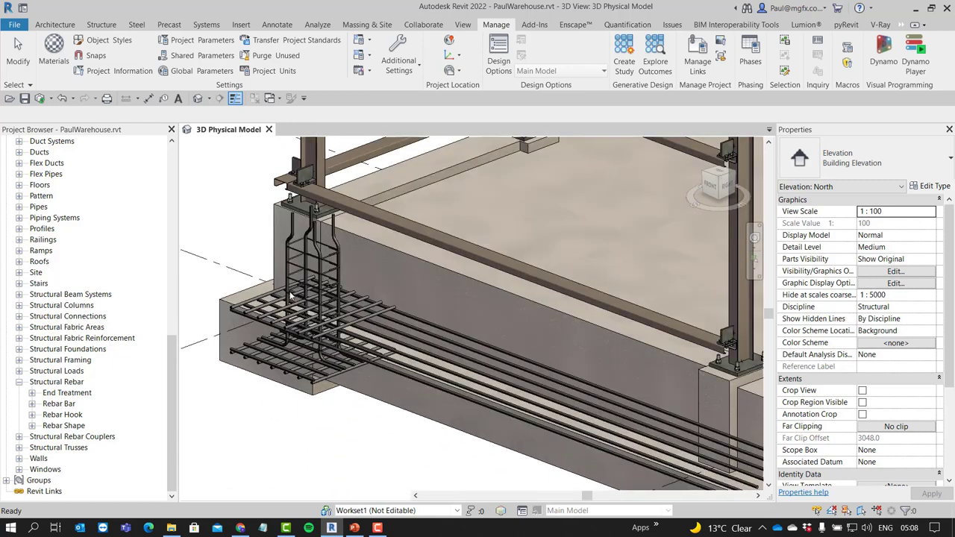
{"action": "key", "text": "Escape"}
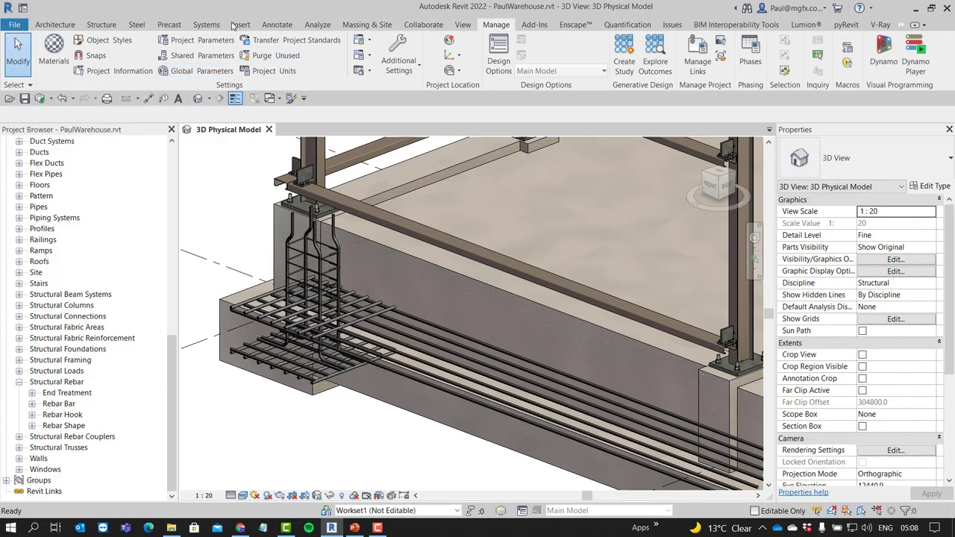
{"action": "left_click", "coordinate": [101, 25]}
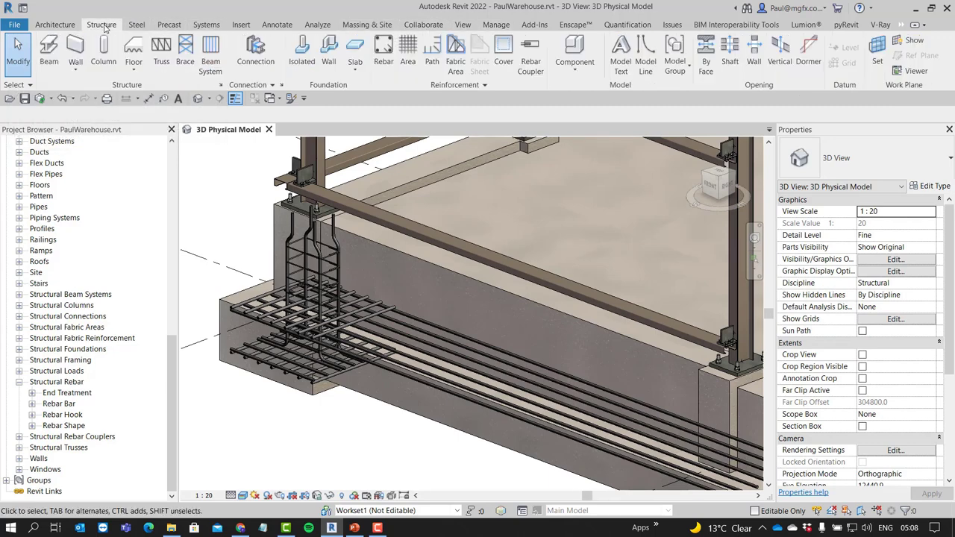
{"action": "left_click", "coordinate": [493, 88]}
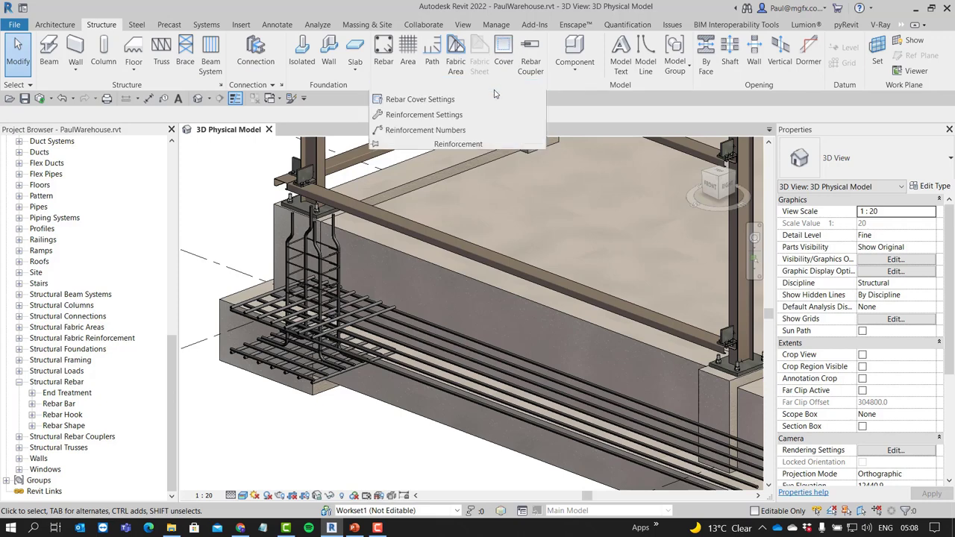
{"action": "left_click", "coordinate": [419, 115]}
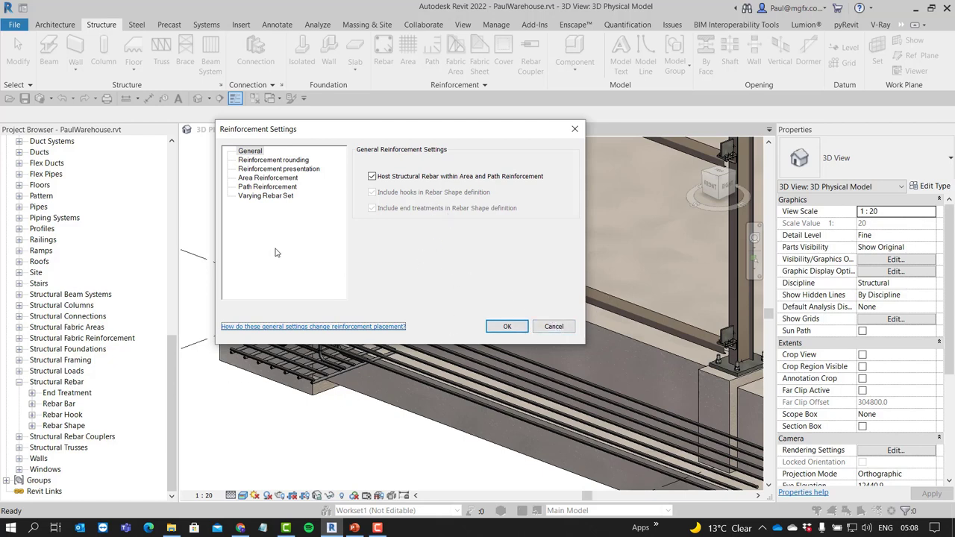
{"action": "left_click", "coordinate": [290, 161]}
{"action": "left_click", "coordinate": [280, 171]}
{"action": "left_click", "coordinate": [264, 178]}
{"action": "left_click", "coordinate": [264, 187]}
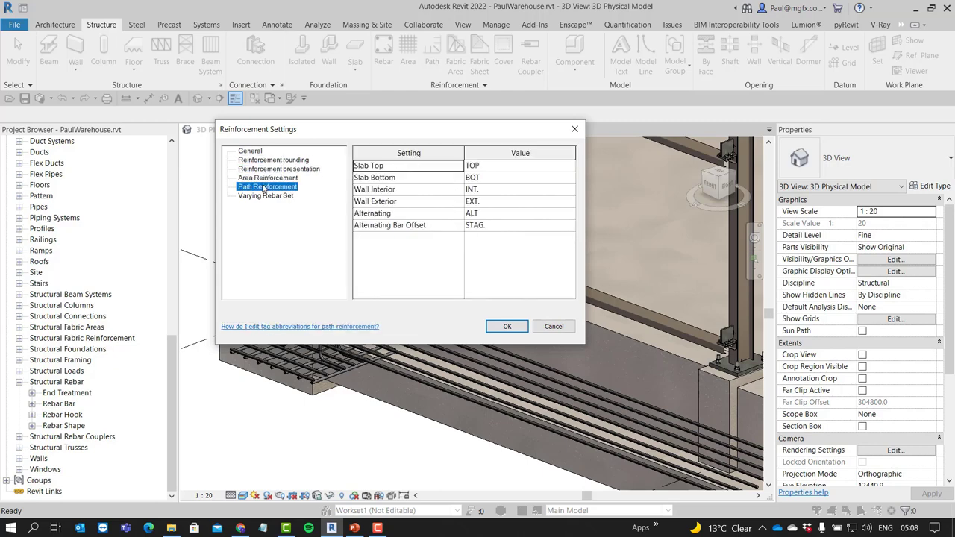
{"action": "left_click", "coordinate": [251, 196]}
{"action": "left_click", "coordinate": [249, 151]}
{"action": "left_click", "coordinate": [263, 160]}
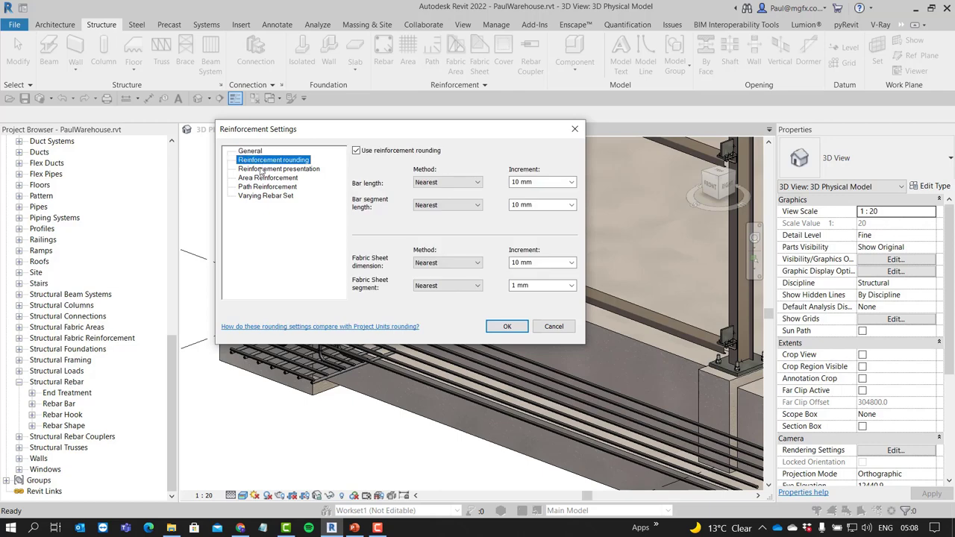
{"action": "left_click", "coordinate": [265, 169]}
{"action": "left_click", "coordinate": [266, 178]}
{"action": "left_click", "coordinate": [266, 187]}
{"action": "left_click", "coordinate": [269, 196]}
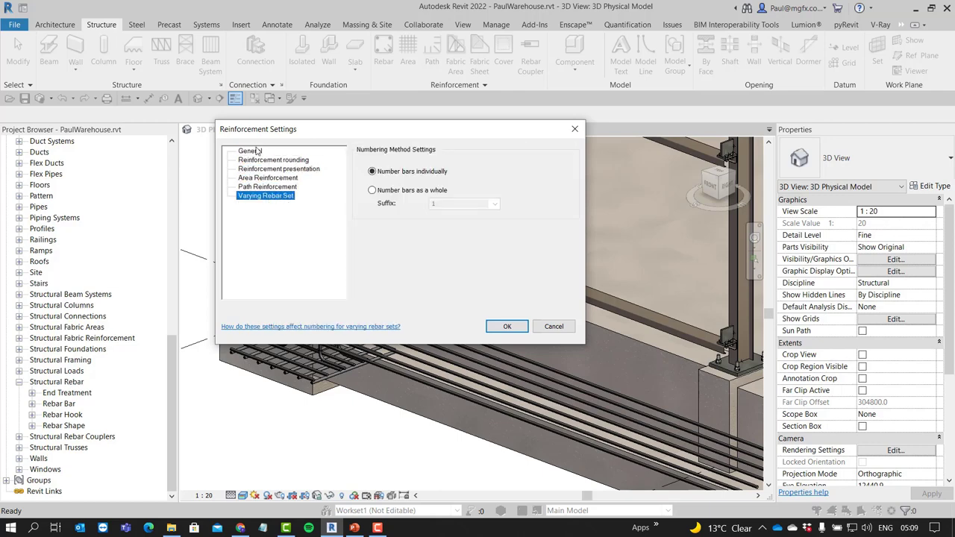
{"action": "left_click", "coordinate": [254, 151]}
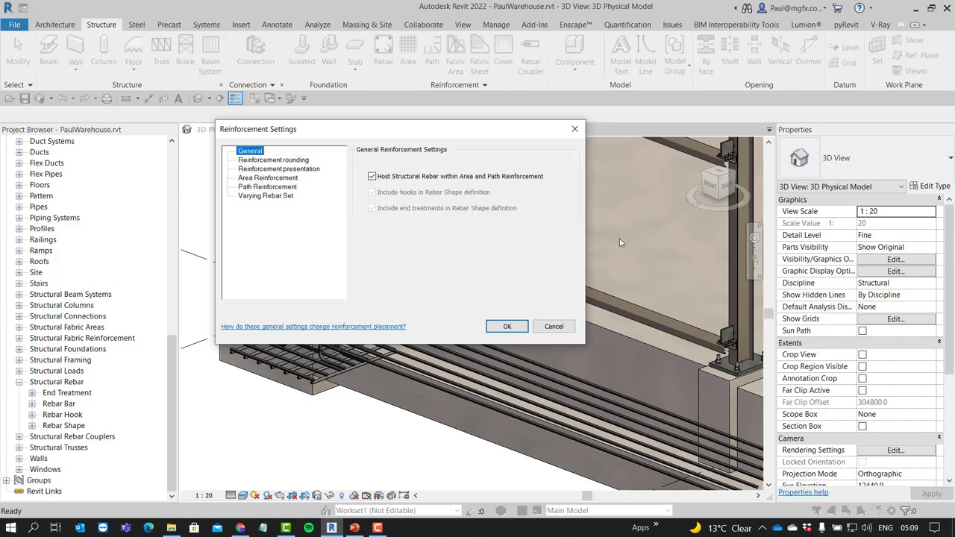
{"action": "left_click", "coordinate": [507, 328]}
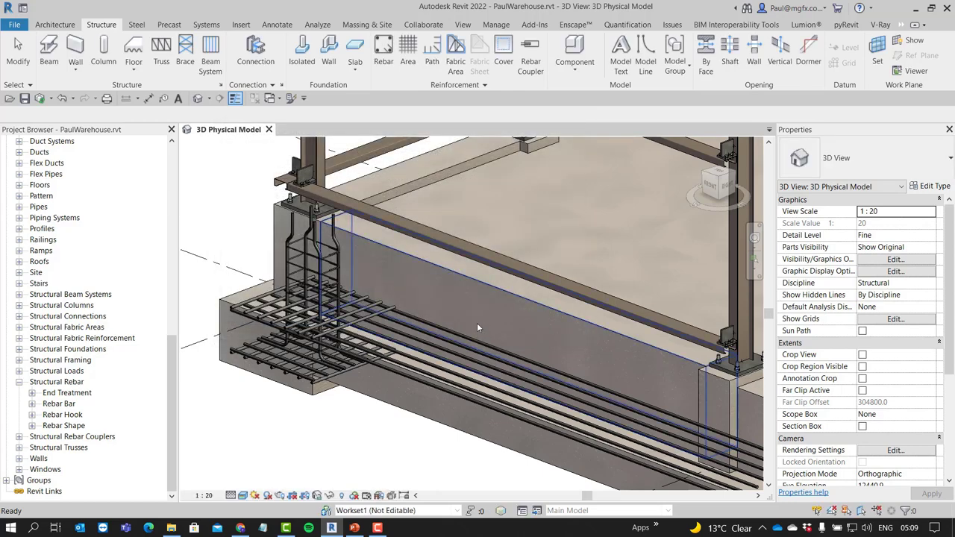
Orbit around the corner footing's rebar and the whole steel frame, collapsing the Rebar list
{"action": "scroll", "coordinate": [397, 391], "scroll_direction": "down", "scroll_amount": 3}
{"action": "scroll", "coordinate": [419, 398], "scroll_direction": "down", "scroll_amount": 2}
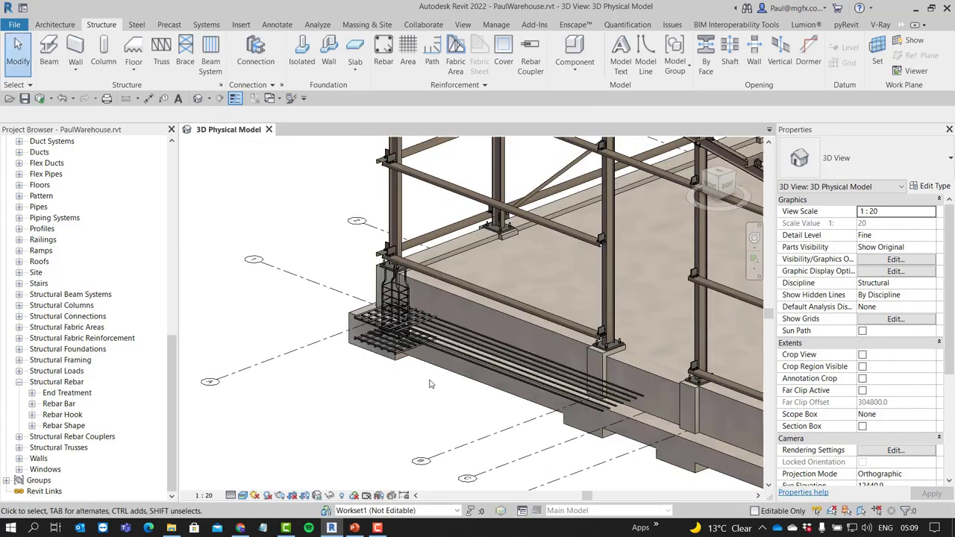
{"action": "scroll", "coordinate": [425, 384], "scroll_direction": "up", "scroll_amount": 5}
{"action": "middle_click_drag", "start_coordinate": [406, 380], "coordinate": [451, 371], "text": "shift"}
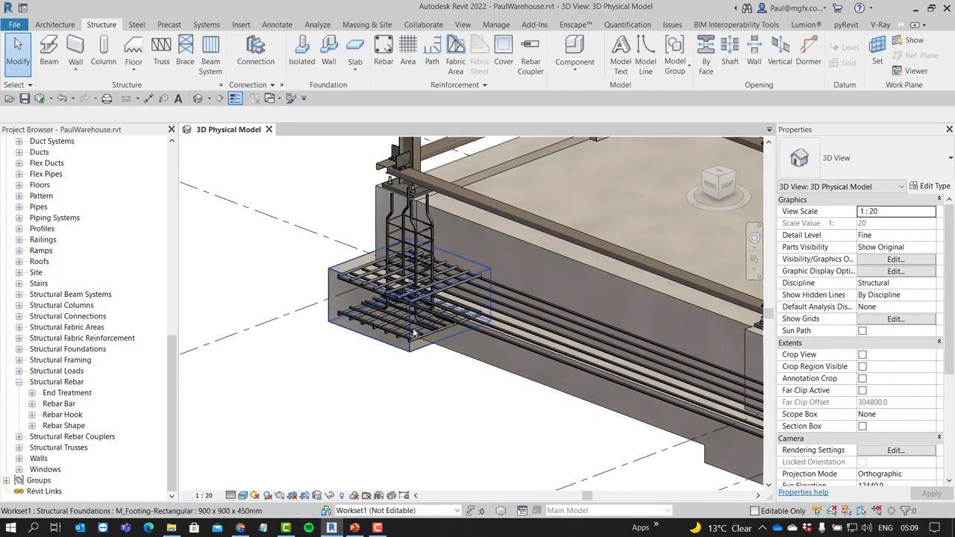
{"action": "scroll", "coordinate": [411, 364], "scroll_direction": "down", "scroll_amount": 3}
{"action": "middle_click_drag", "start_coordinate": [403, 361], "coordinate": [479, 405], "text": "shift"}
{"action": "scroll", "coordinate": [479, 405], "scroll_direction": "up", "scroll_amount": 3}
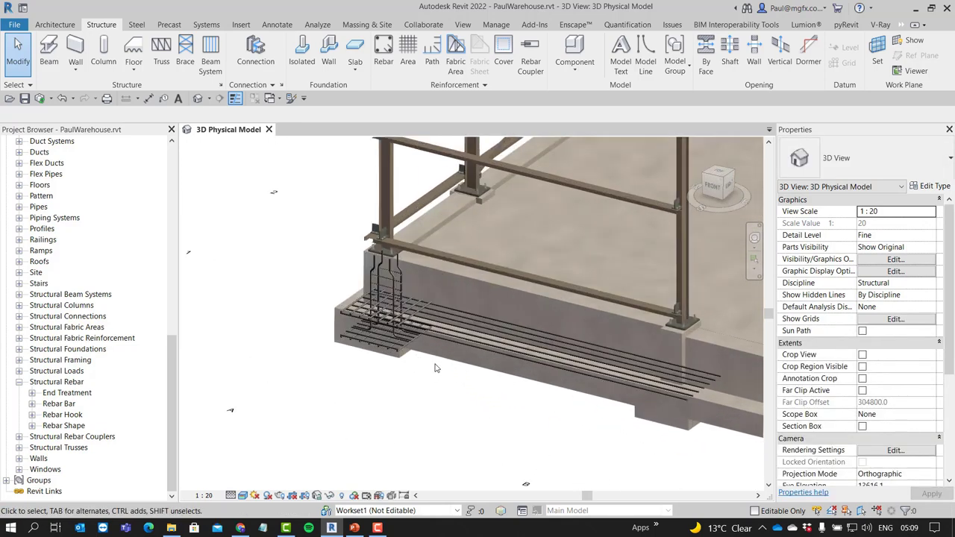
{"action": "middle_click_drag", "start_coordinate": [423, 375], "coordinate": [452, 376], "text": "shift"}
{"action": "scroll", "coordinate": [395, 363], "scroll_direction": "down", "scroll_amount": 3}
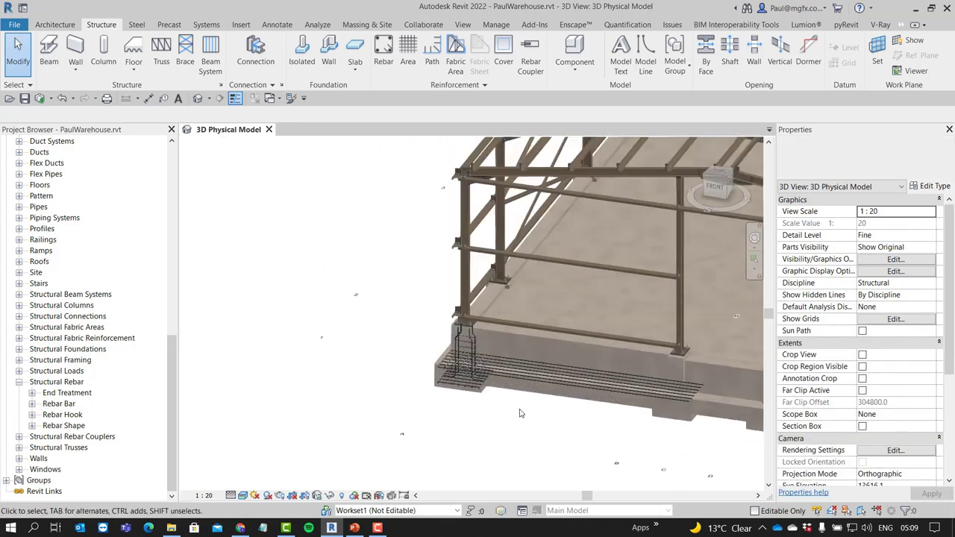
{"action": "middle_click_drag", "start_coordinate": [490, 405], "coordinate": [407, 380], "text": "shift"}
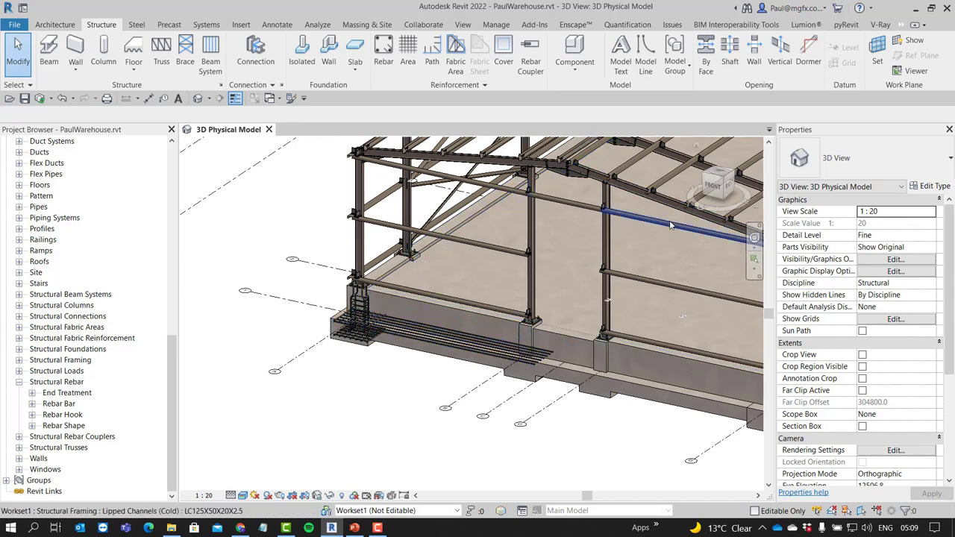
{"action": "scroll", "coordinate": [436, 377], "scroll_direction": "down", "scroll_amount": 3}
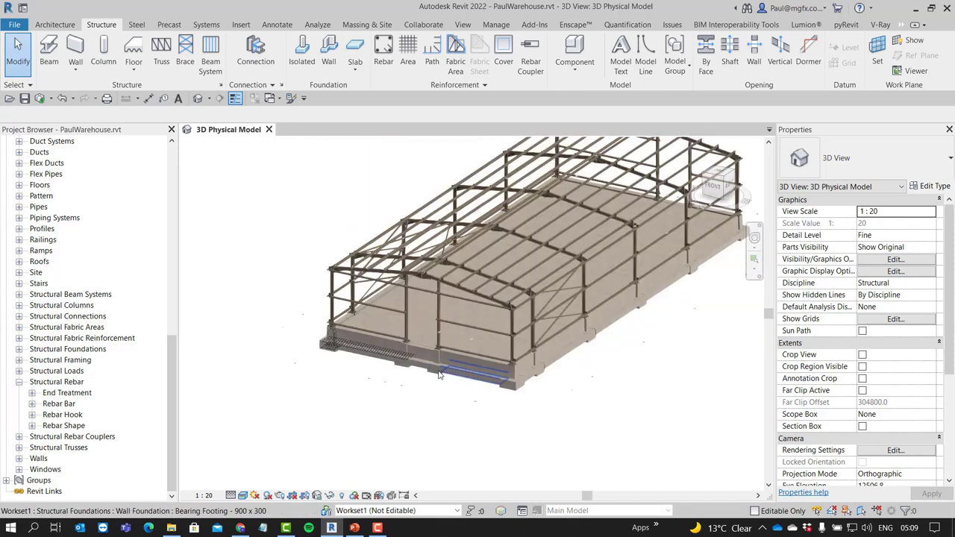
{"action": "middle_click_drag", "start_coordinate": [412, 372], "coordinate": [326, 300], "text": "shift"}
{"action": "scroll", "coordinate": [240, 271], "scroll_direction": "up", "scroll_amount": 3}
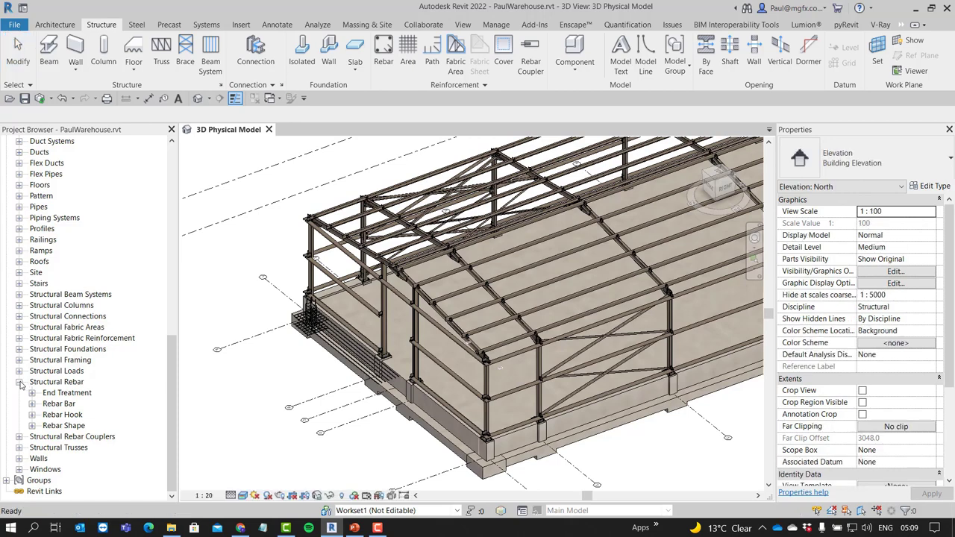
{"action": "left_click", "coordinate": [19, 382]}
{"action": "scroll", "coordinate": [68, 308], "scroll_direction": "up", "scroll_amount": 6}
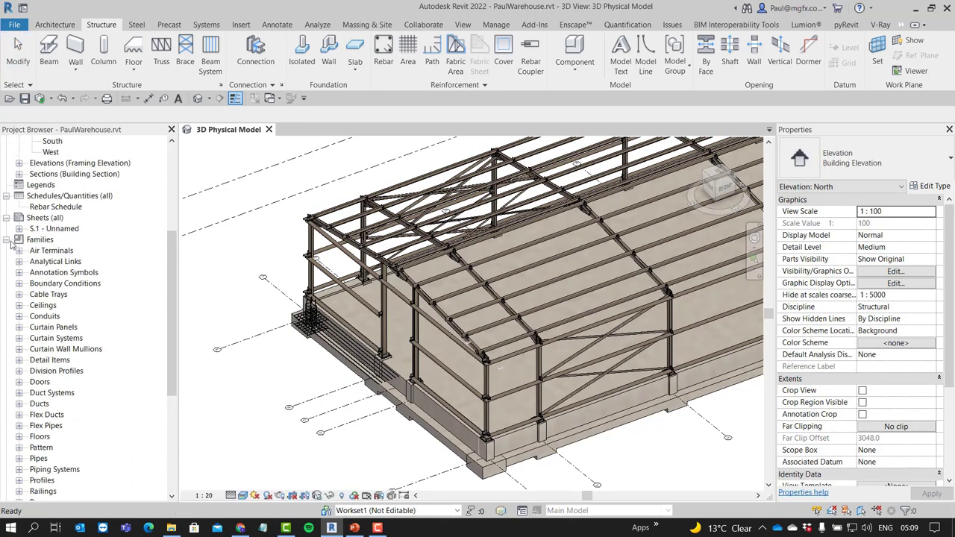
{"action": "scroll", "coordinate": [234, 328], "scroll_direction": "down", "scroll_amount": 5}
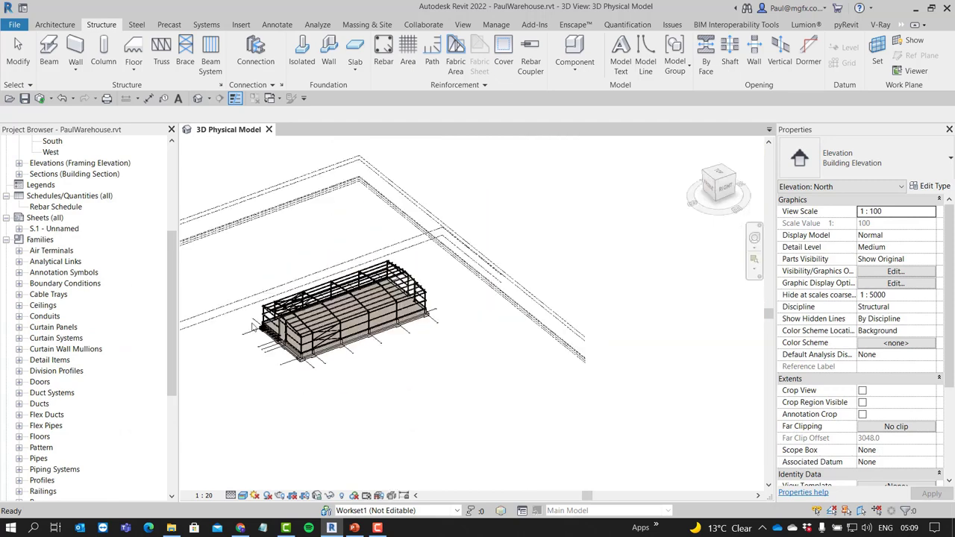
Fit the model with ZF, view it from the front, and close in on the end column's footing
{"action": "key", "text": "z"}
{"action": "key", "text": "f"}
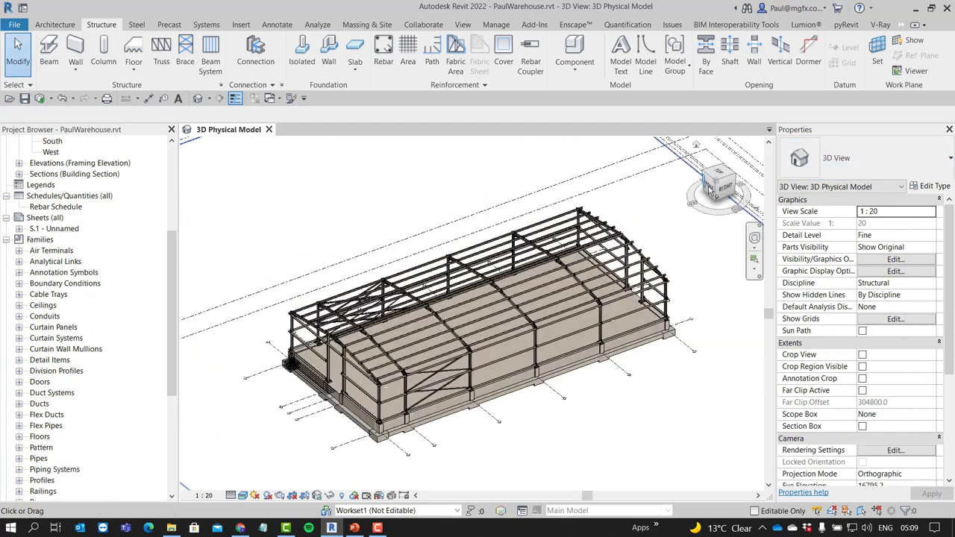
{"action": "left_click", "coordinate": [709, 187]}
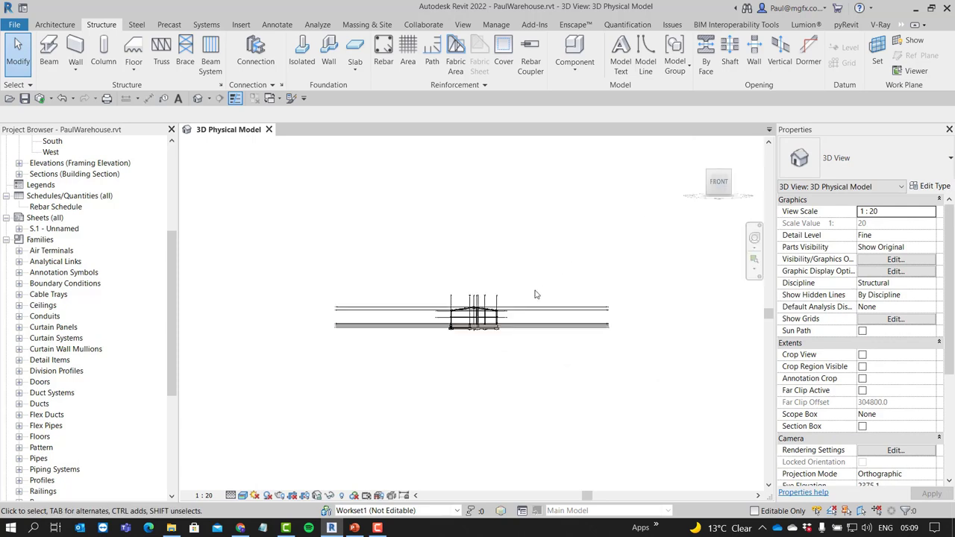
{"action": "scroll", "coordinate": [479, 337], "scroll_direction": "up", "scroll_amount": 8}
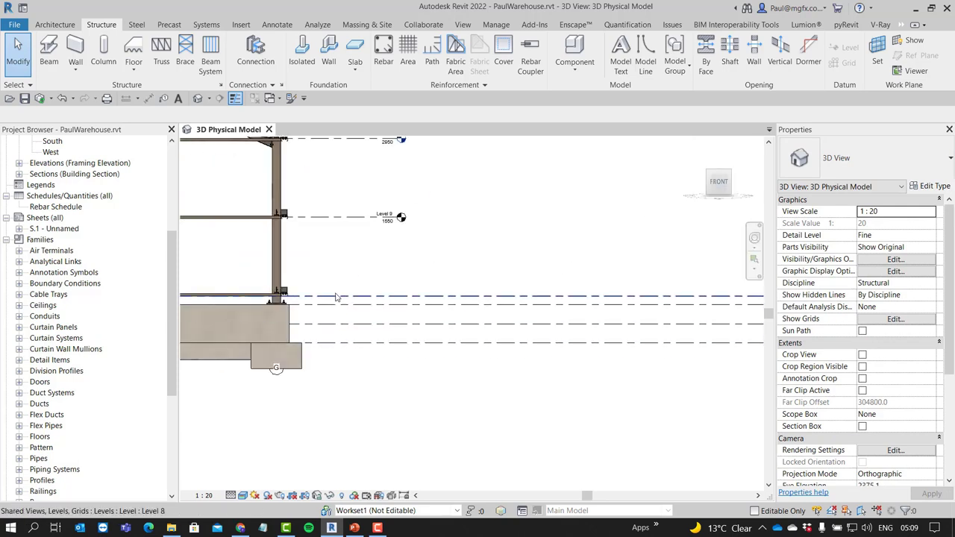
{"action": "scroll", "coordinate": [368, 317], "scroll_direction": "down", "scroll_amount": 2}
{"action": "scroll", "coordinate": [310, 302], "scroll_direction": "up", "scroll_amount": 2}
{"action": "scroll", "coordinate": [311, 302], "scroll_direction": "down", "scroll_amount": 2}
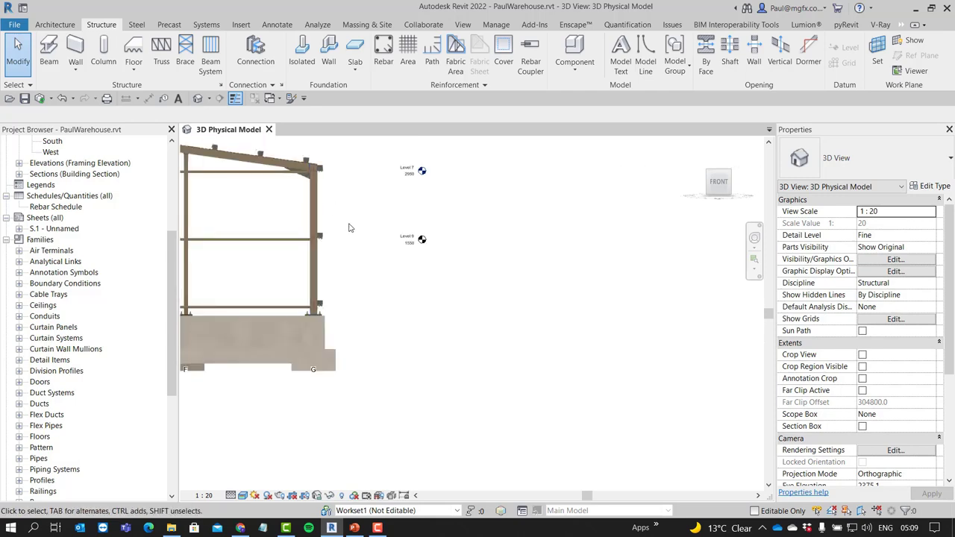
{"action": "middle_click_drag", "start_coordinate": [383, 239], "coordinate": [408, 256]}
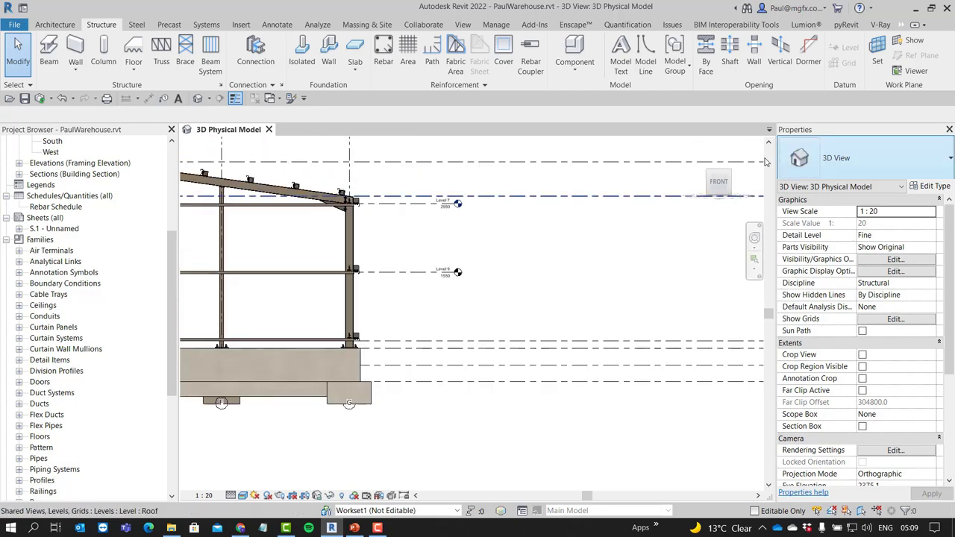
View the warehouse plan from the top and pan to show more slab panels
{"action": "left_click", "coordinate": [722, 176]}
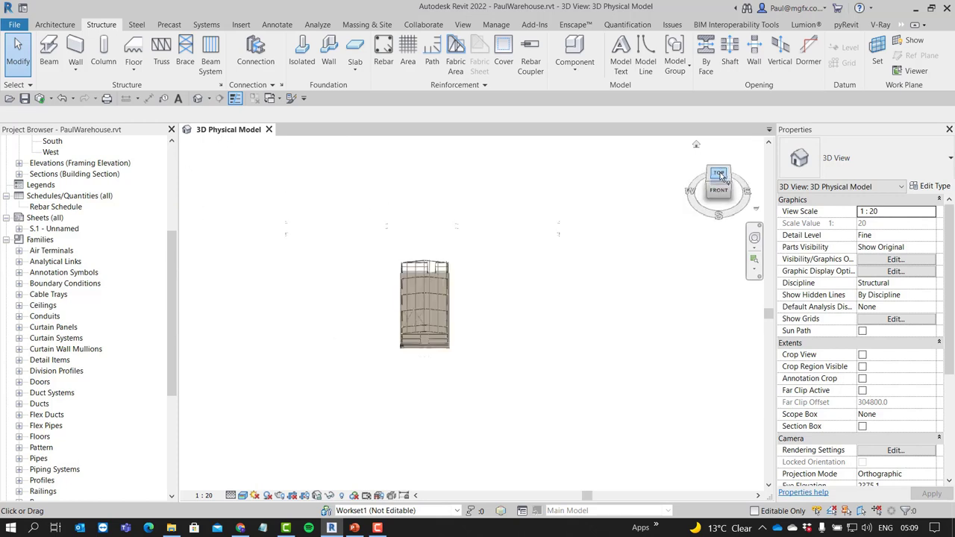
{"action": "left_click", "coordinate": [720, 175]}
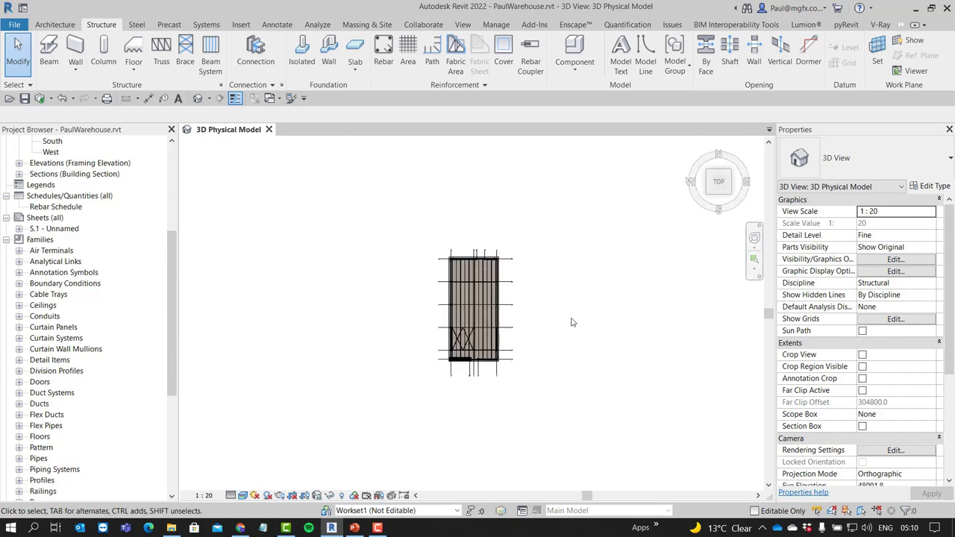
{"action": "scroll", "coordinate": [550, 302], "scroll_direction": "up", "scroll_amount": 6}
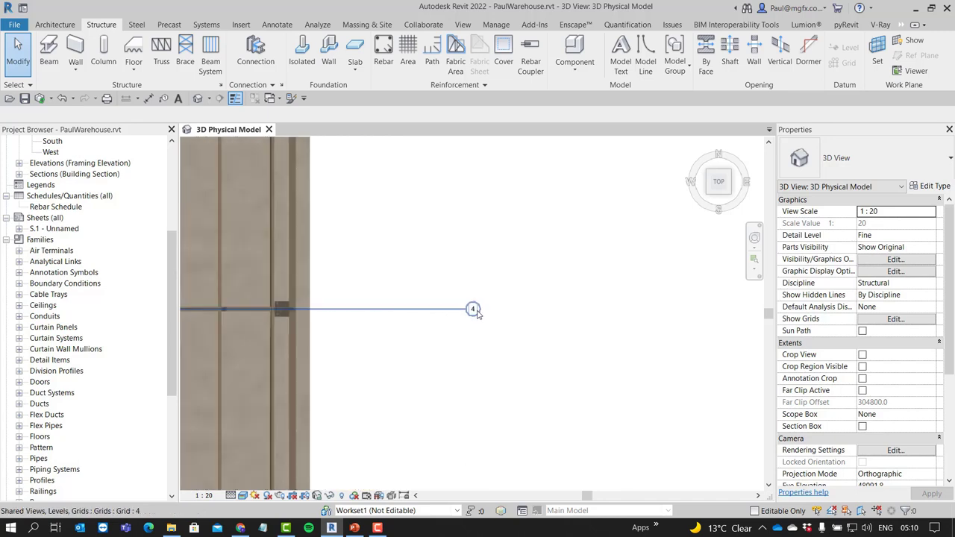
{"action": "scroll", "coordinate": [492, 309], "scroll_direction": "down", "scroll_amount": 2}
{"action": "middle_click_drag", "start_coordinate": [490, 304], "coordinate": [497, 285]}
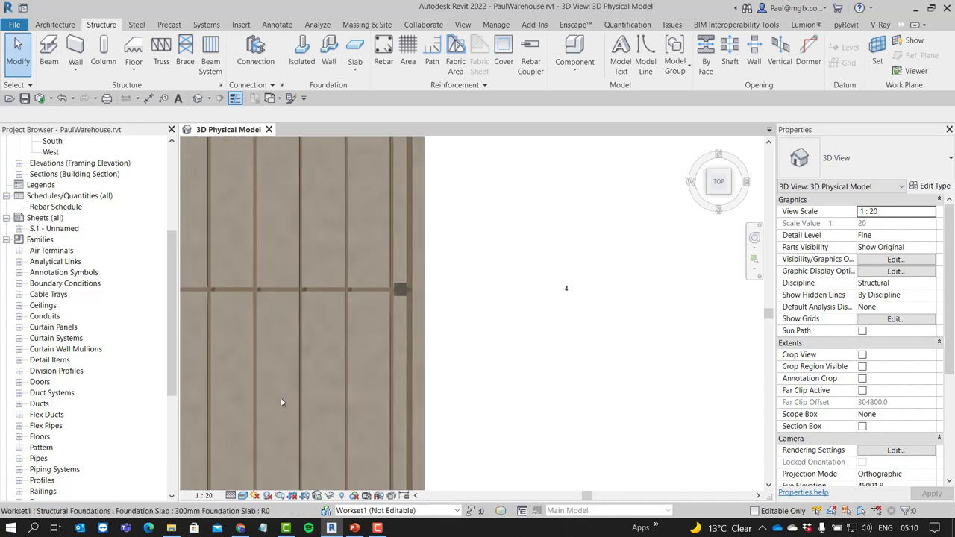
Set the 3D view scale to 1 : 100 and review the labelled grids A–G and 1–6
{"action": "left_click", "coordinate": [203, 495]}
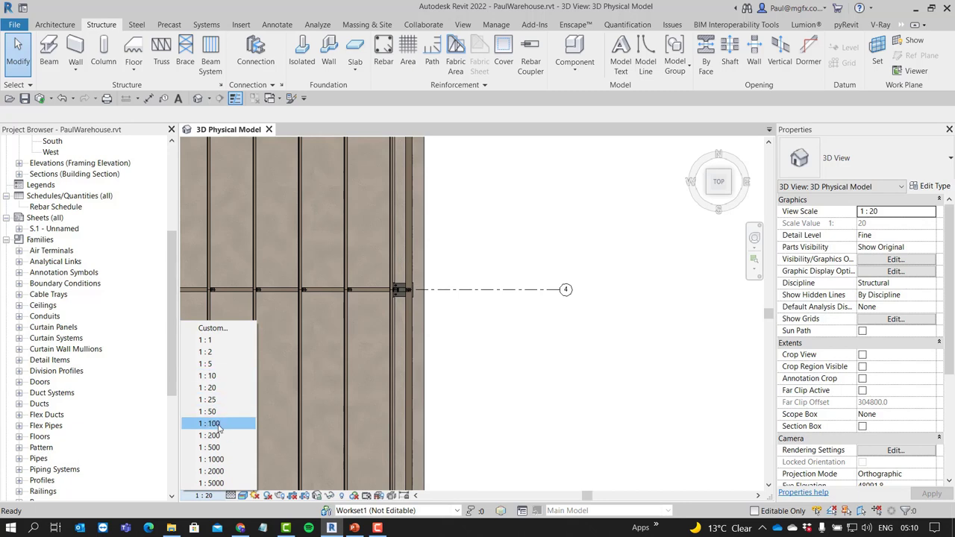
{"action": "left_click", "coordinate": [554, 382]}
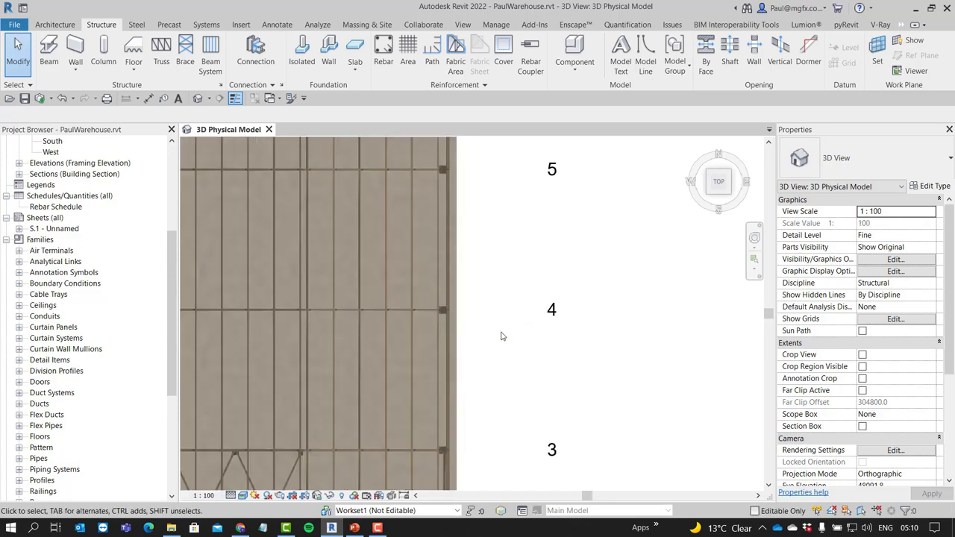
{"action": "scroll", "coordinate": [505, 336], "scroll_direction": "down", "scroll_amount": 5}
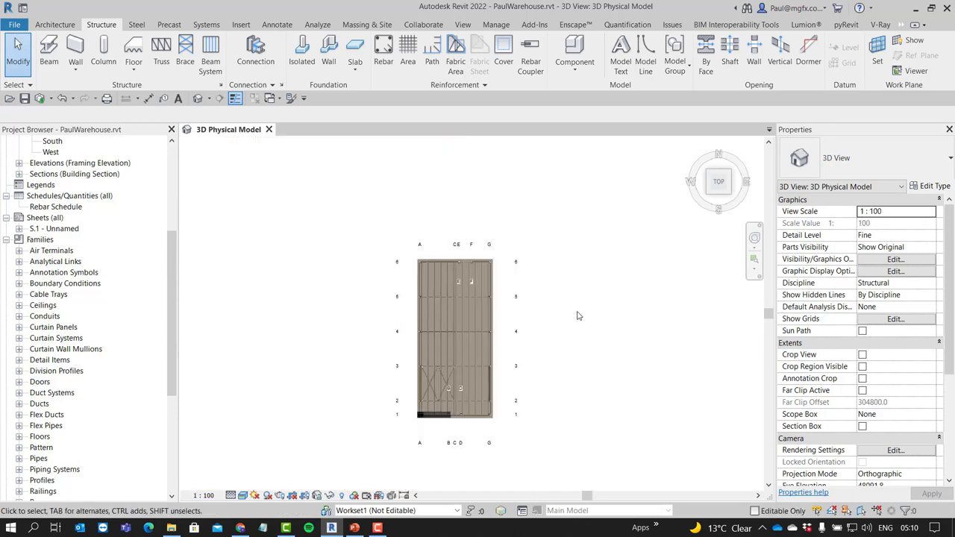
{"action": "scroll", "coordinate": [516, 433], "scroll_direction": "down", "scroll_amount": 2}
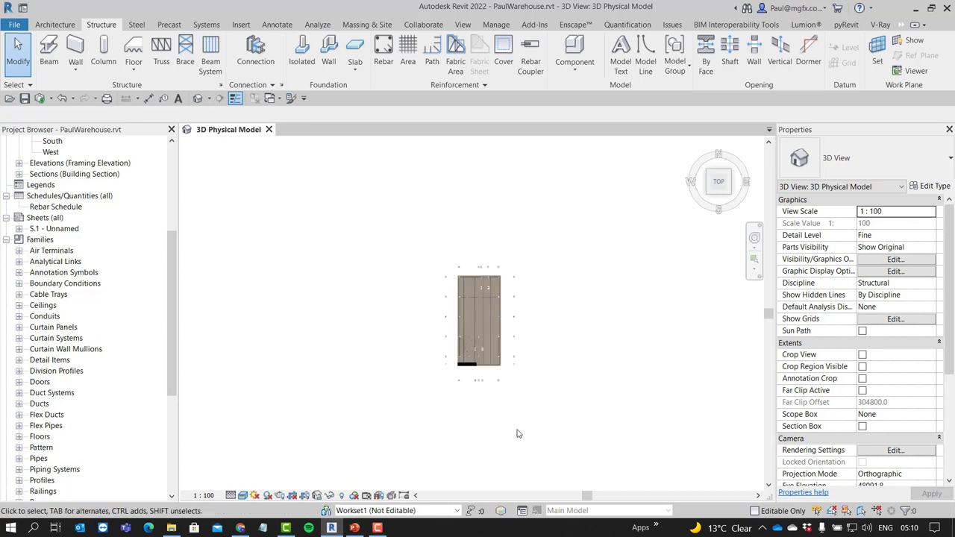
{"action": "middle_click_drag", "start_coordinate": [516, 410], "coordinate": [497, 298]}
{"action": "scroll", "coordinate": [487, 298], "scroll_direction": "up", "scroll_amount": 3}
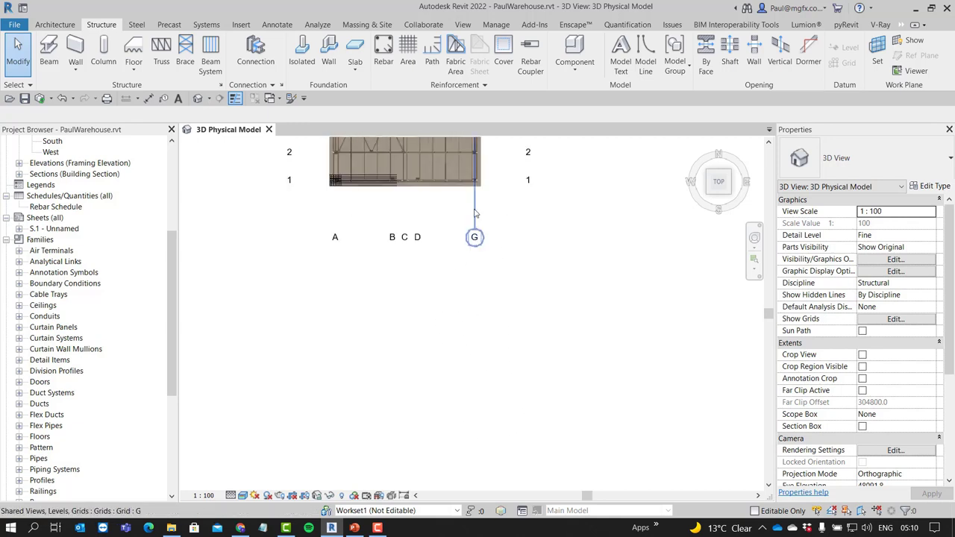
Try extending grids G and D further down, then undo both extensions
{"action": "left_click", "coordinate": [474, 237]}
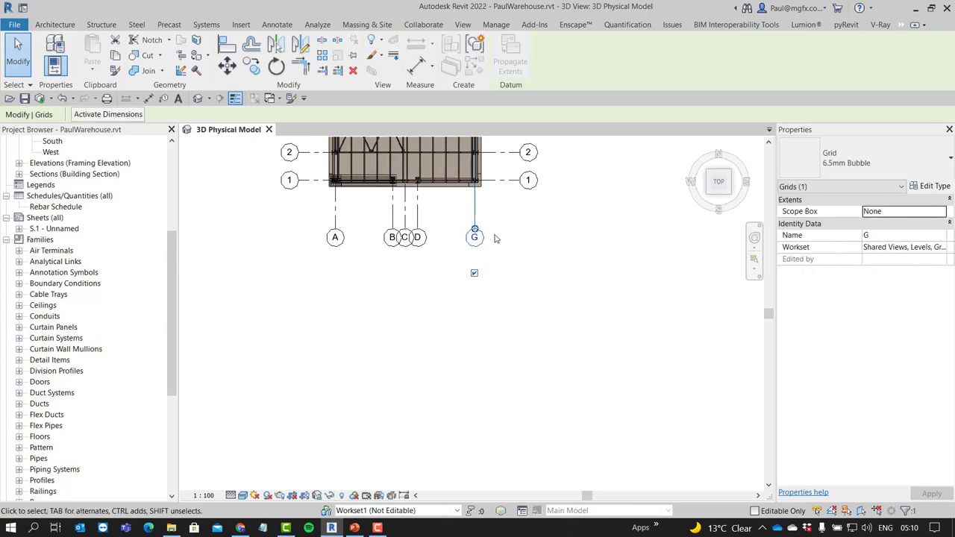
{"action": "left_click_drag", "start_coordinate": [476, 401], "coordinate": [478, 486]}
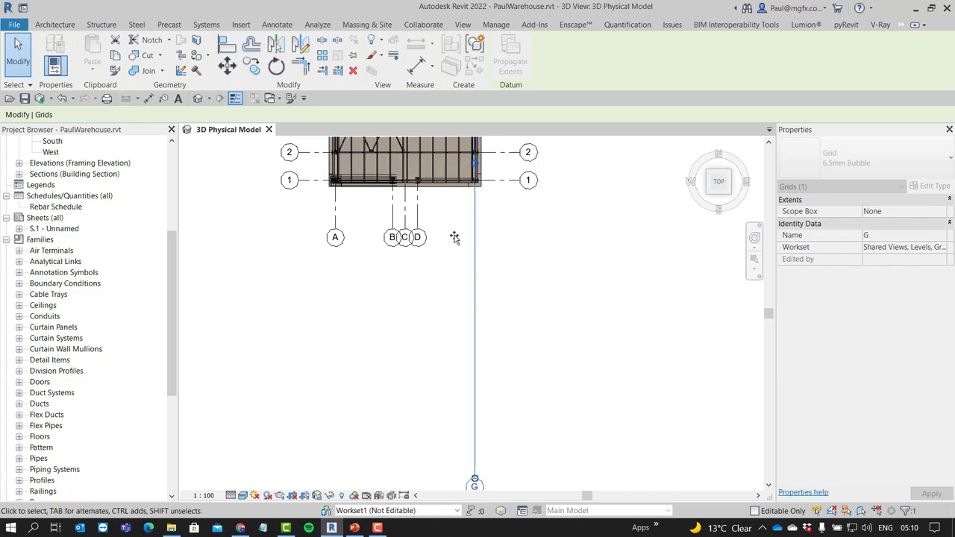
{"action": "left_click", "coordinate": [417, 218]}
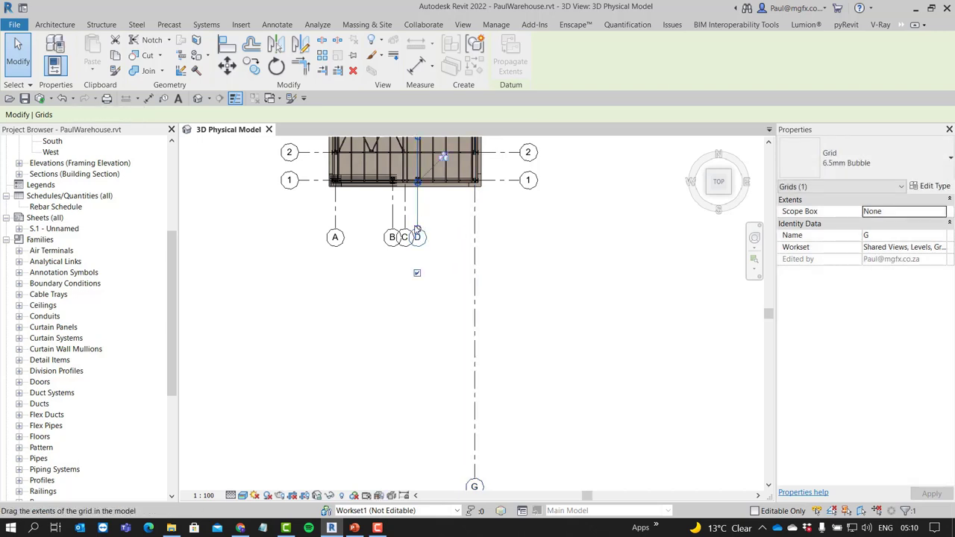
{"action": "left_click_drag", "start_coordinate": [417, 228], "coordinate": [424, 420]}
{"action": "left_click_drag", "start_coordinate": [453, 285], "coordinate": [417, 302]}
{"action": "key", "text": "ctrl+z"}
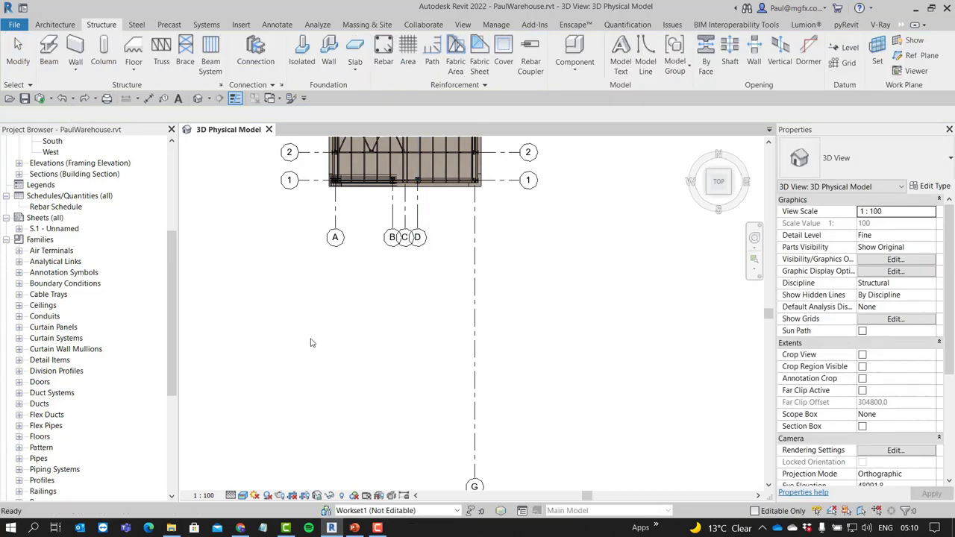
{"action": "key", "text": "ctrl+z"}
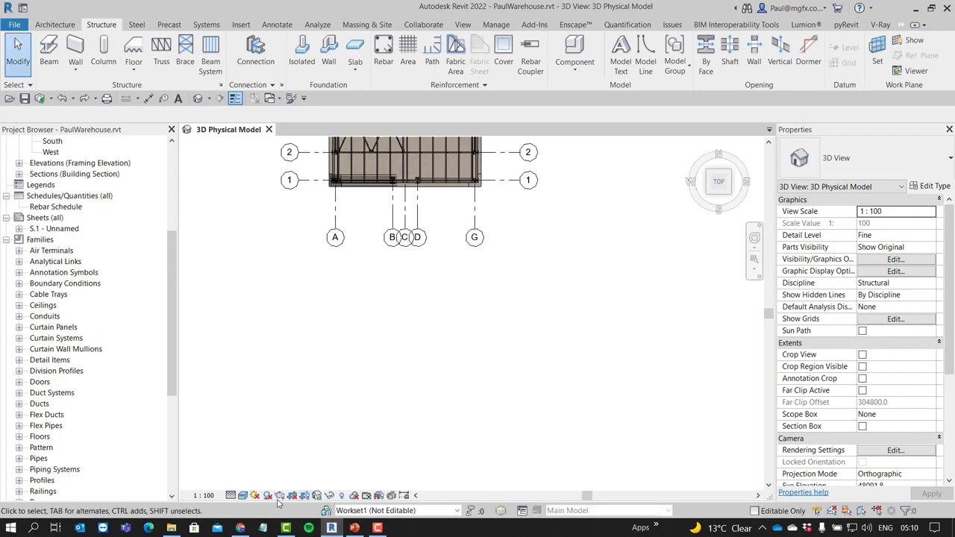
Crop the 3D view and adjust the crop boundary's bottom edge
{"action": "left_click", "coordinate": [316, 494]}
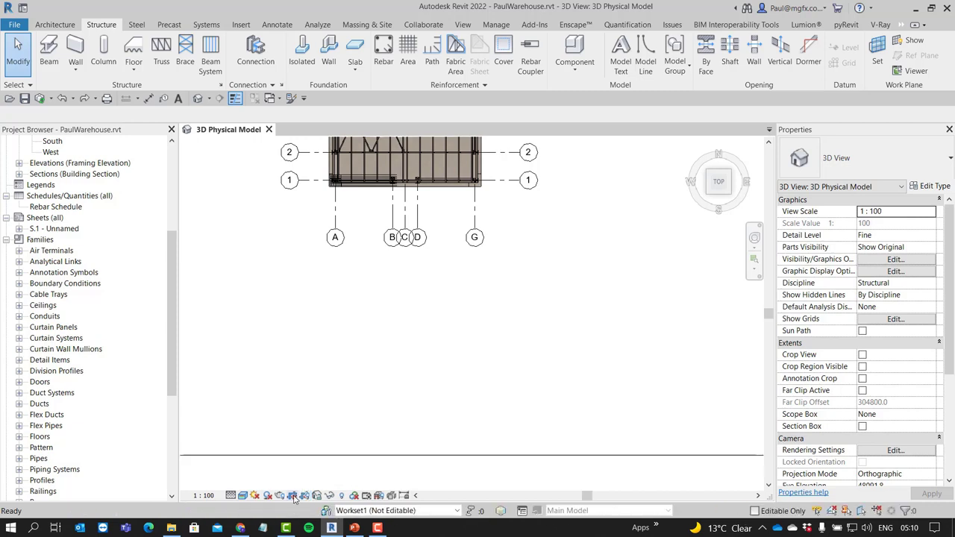
{"action": "scroll", "coordinate": [380, 344], "scroll_direction": "down", "scroll_amount": 5}
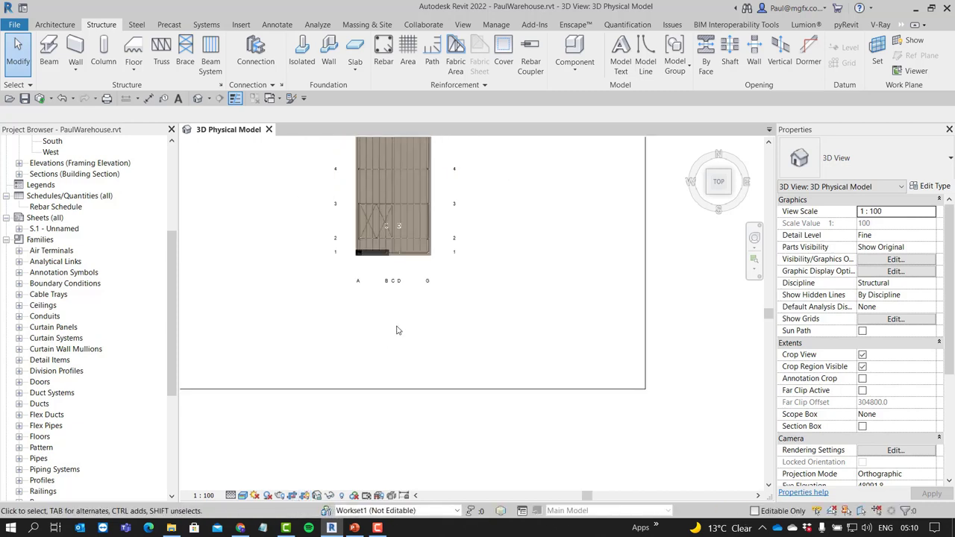
{"action": "left_click", "coordinate": [423, 380]}
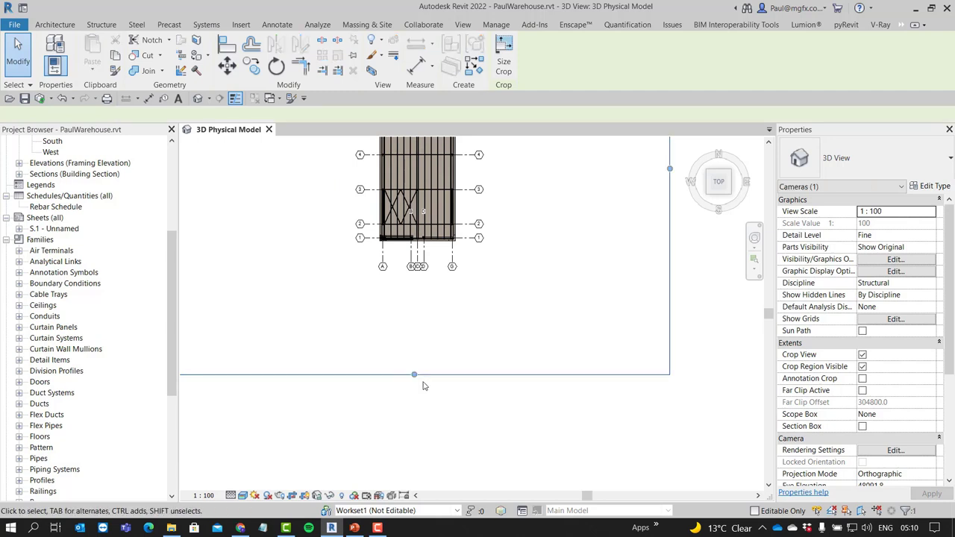
{"action": "left_click_drag", "start_coordinate": [412, 377], "coordinate": [520, 304]}
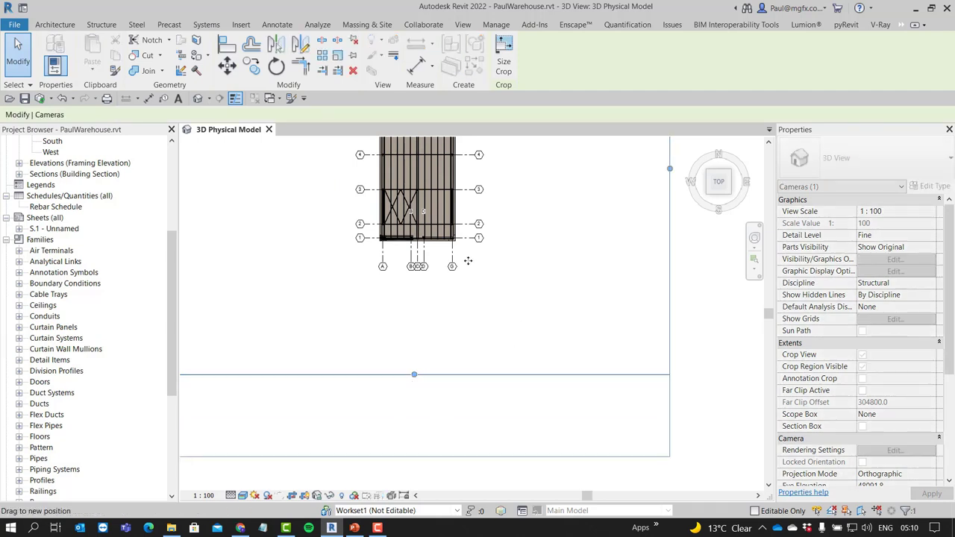
{"action": "left_click_drag", "start_coordinate": [468, 261], "coordinate": [465, 260]}
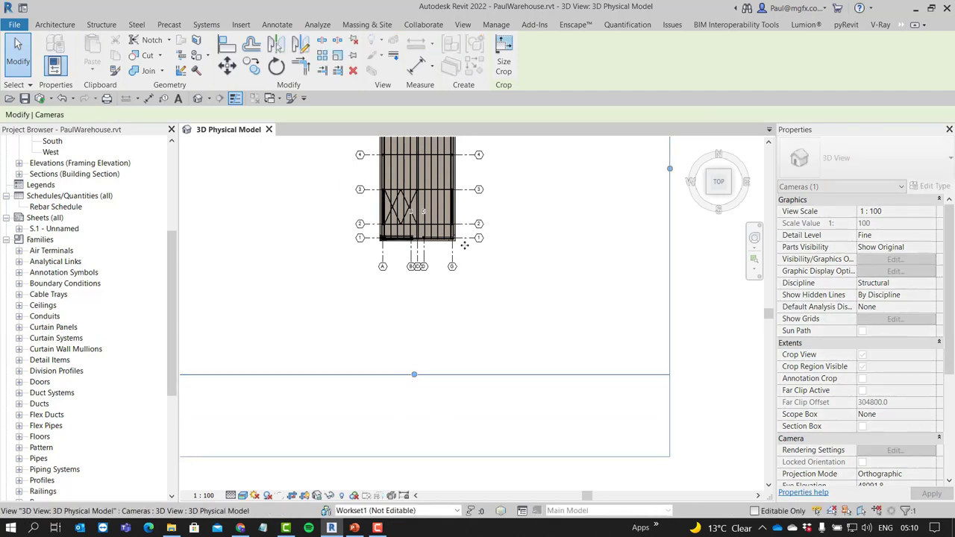
{"action": "scroll", "coordinate": [464, 244], "scroll_direction": "up", "scroll_amount": 5}
{"action": "key", "text": "Escape"}
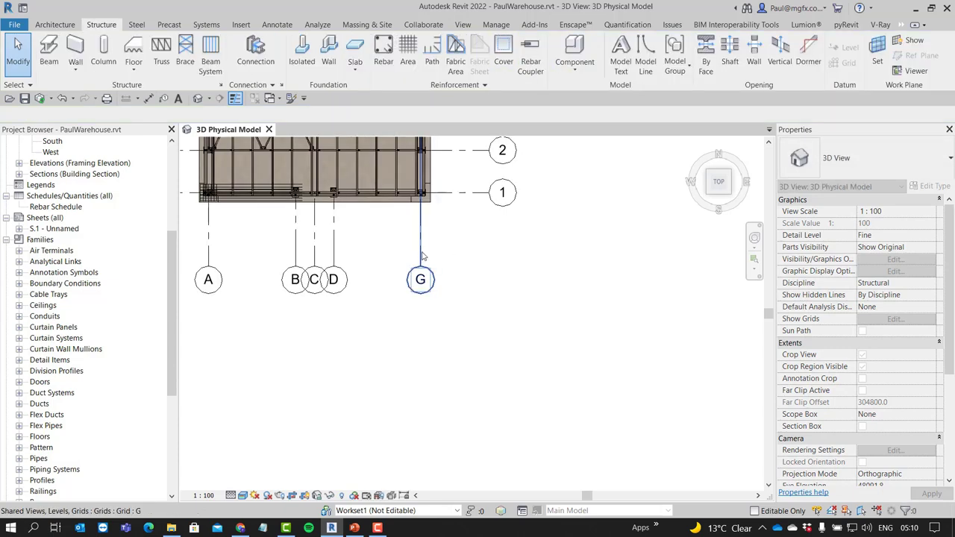
Stretch the five lettered grid lines to their full 3D extents
{"action": "right_click", "coordinate": [424, 253]}
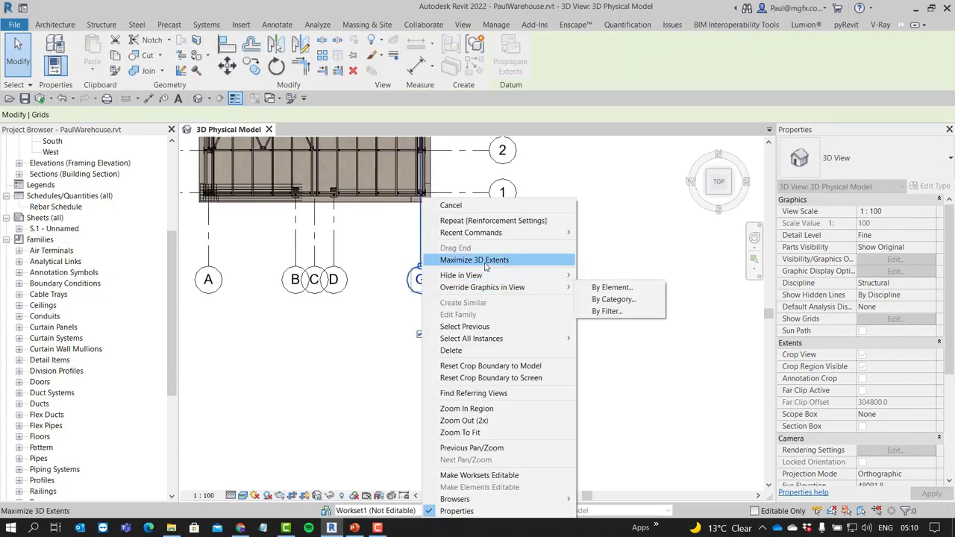
{"action": "left_click", "coordinate": [418, 279]}
{"action": "scroll", "coordinate": [485, 351], "scroll_direction": "down", "scroll_amount": 3}
{"action": "left_click", "coordinate": [493, 362]}
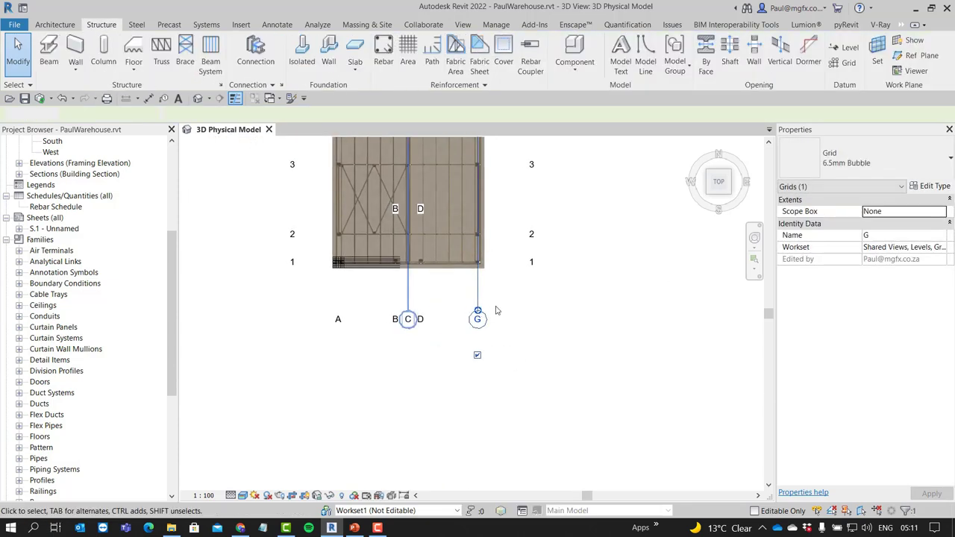
{"action": "scroll", "coordinate": [567, 298], "scroll_direction": "up", "scroll_amount": 4}
{"action": "left_click_drag", "start_coordinate": [275, 300], "coordinate": [522, 282]}
{"action": "right_click", "coordinate": [522, 281]}
{"action": "left_click", "coordinate": [567, 259]}
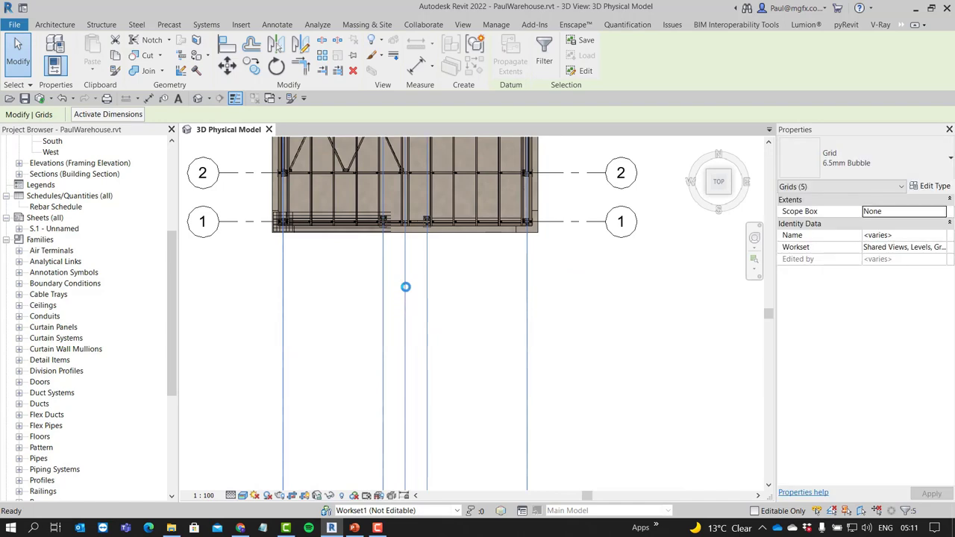
{"action": "scroll", "coordinate": [454, 302], "scroll_direction": "down", "scroll_amount": 2}
{"action": "left_click", "coordinate": [534, 337]}
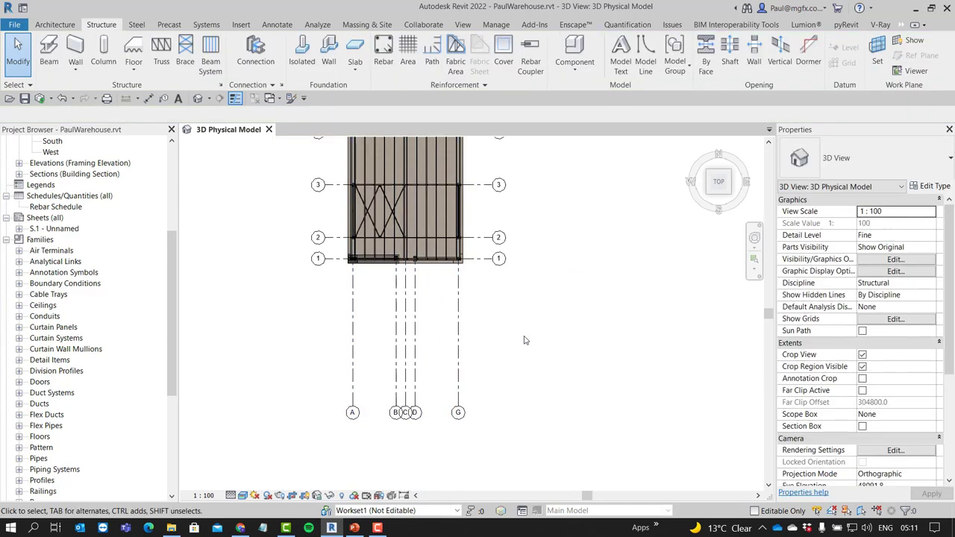
Deselect the grids, show the Structure tools, and locate the Site structural plan
{"action": "scroll", "coordinate": [480, 334], "scroll_direction": "down", "scroll_amount": 1}
{"action": "scroll", "coordinate": [480, 334], "scroll_direction": "up", "scroll_amount": 2}
{"action": "scroll", "coordinate": [311, 288], "scroll_direction": "down", "scroll_amount": 1}
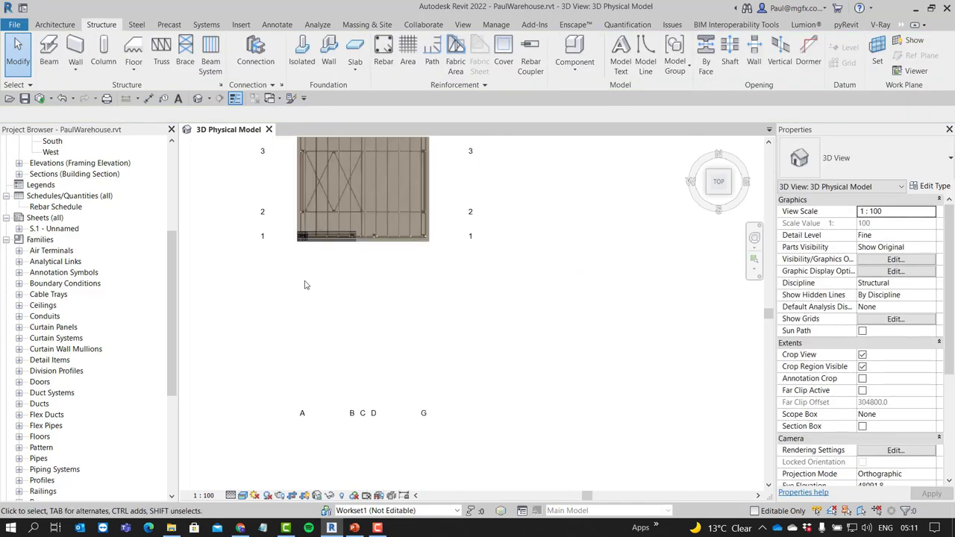
{"action": "right_click", "coordinate": [284, 240]}
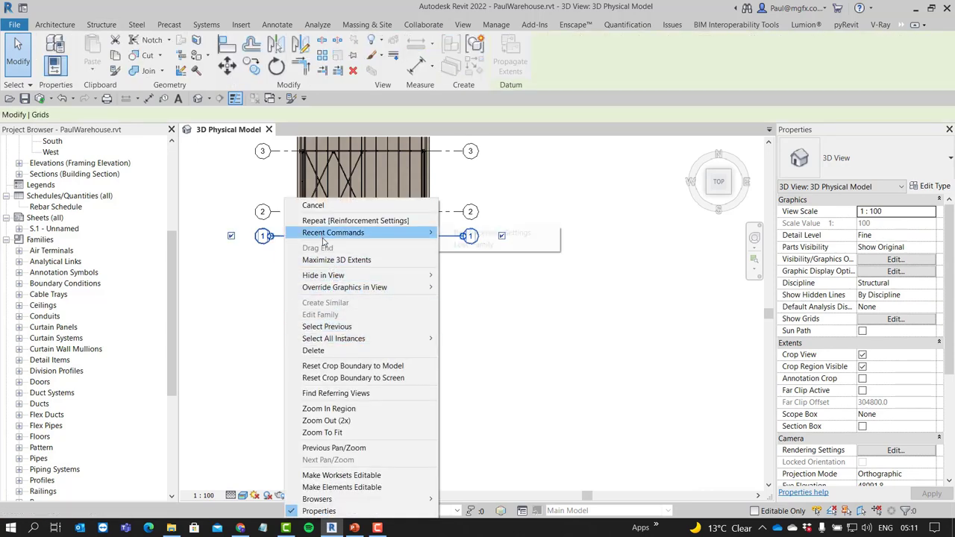
{"action": "left_click", "coordinate": [329, 206]}
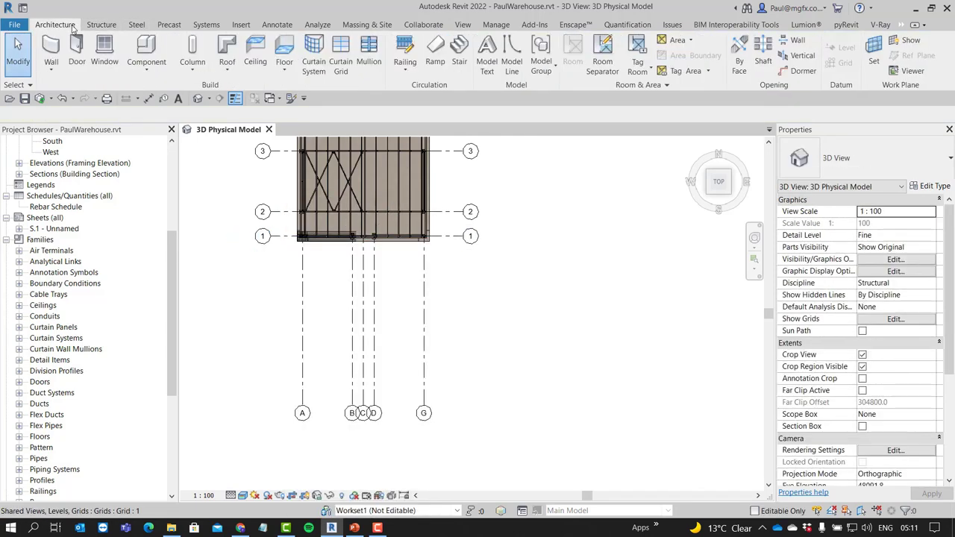
{"action": "left_click", "coordinate": [100, 25]}
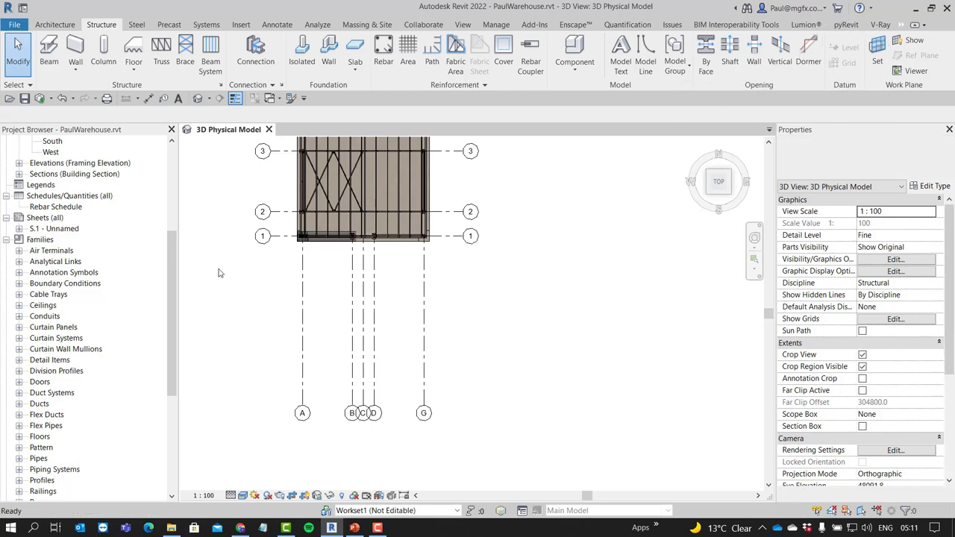
{"action": "left_click_drag", "start_coordinate": [170, 289], "coordinate": [142, 218]}
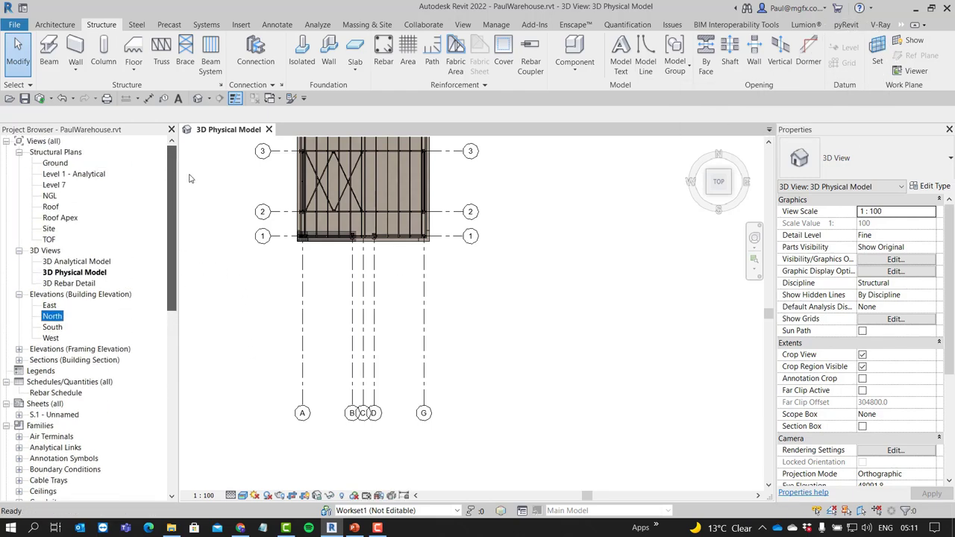
{"action": "left_click", "coordinate": [50, 230]}
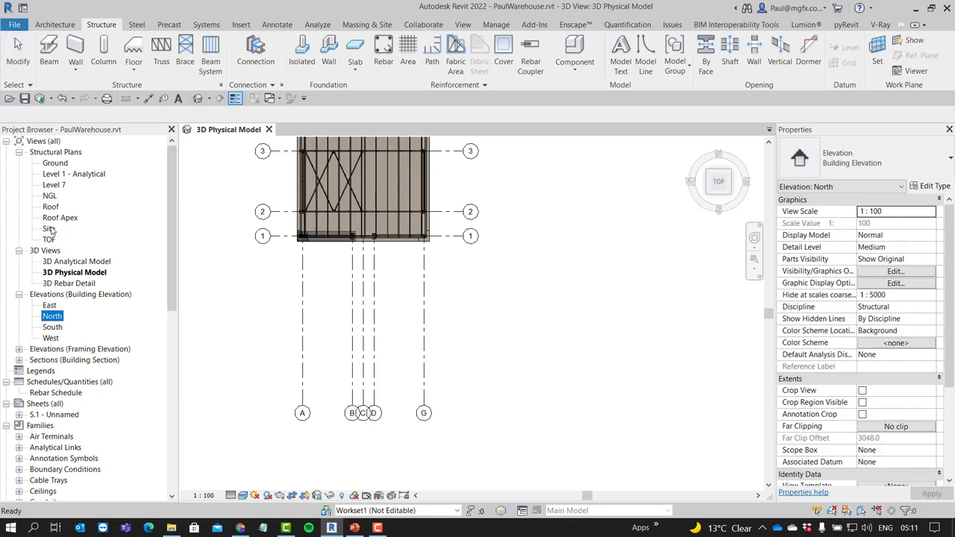
Open the Site structural plan and clear the accidental topography selection
{"action": "double_click", "coordinate": [50, 229]}
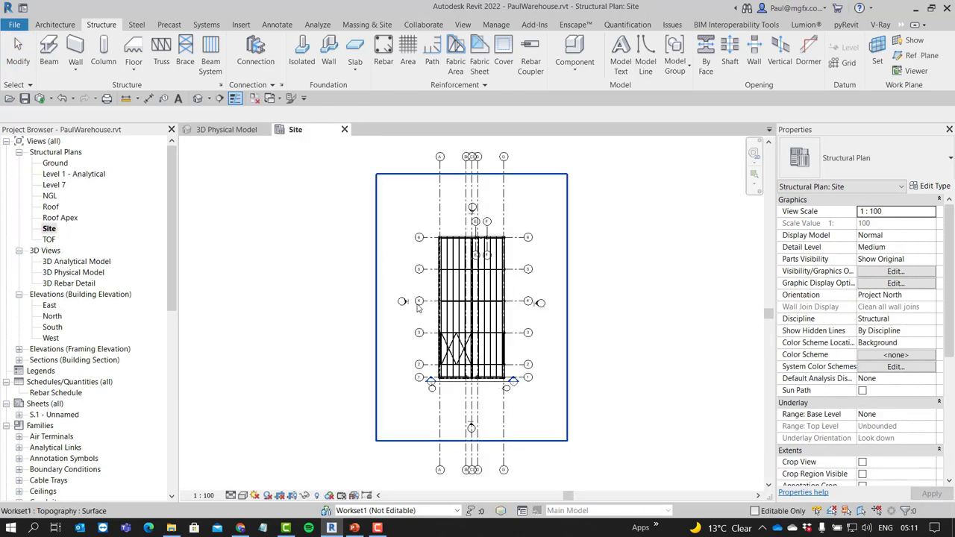
{"action": "scroll", "coordinate": [403, 287], "scroll_direction": "up", "scroll_amount": 5}
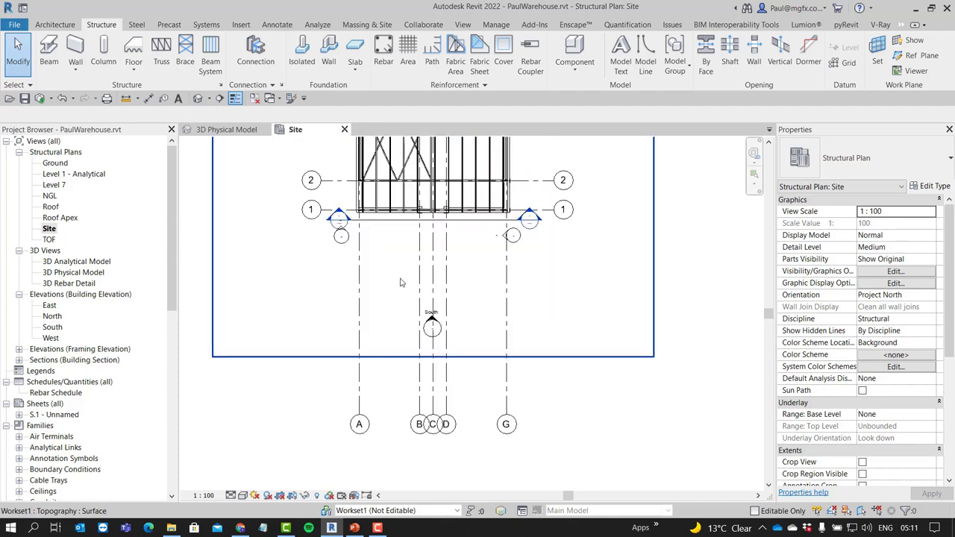
{"action": "scroll", "coordinate": [337, 216], "scroll_direction": "up", "scroll_amount": 5}
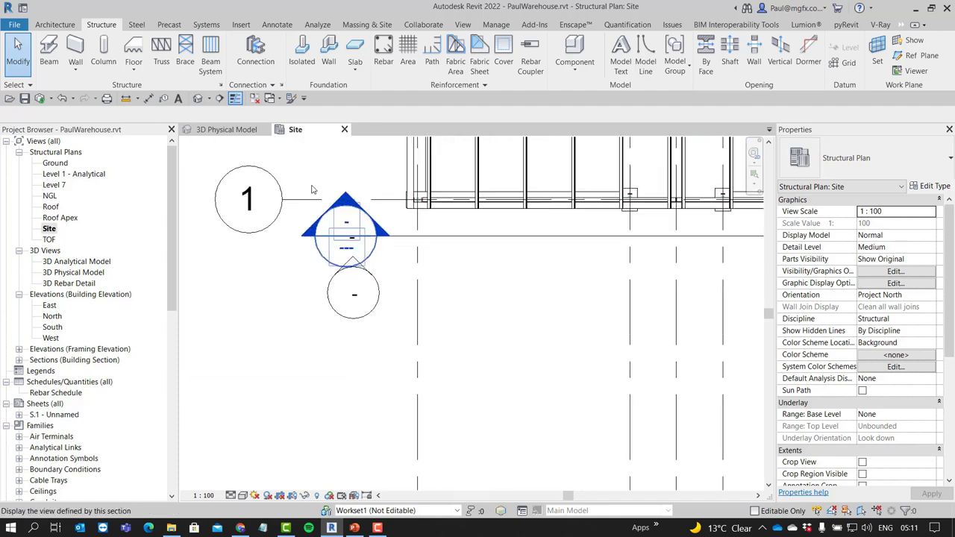
{"action": "left_click", "coordinate": [309, 201]}
{"action": "key", "text": "Escape"}
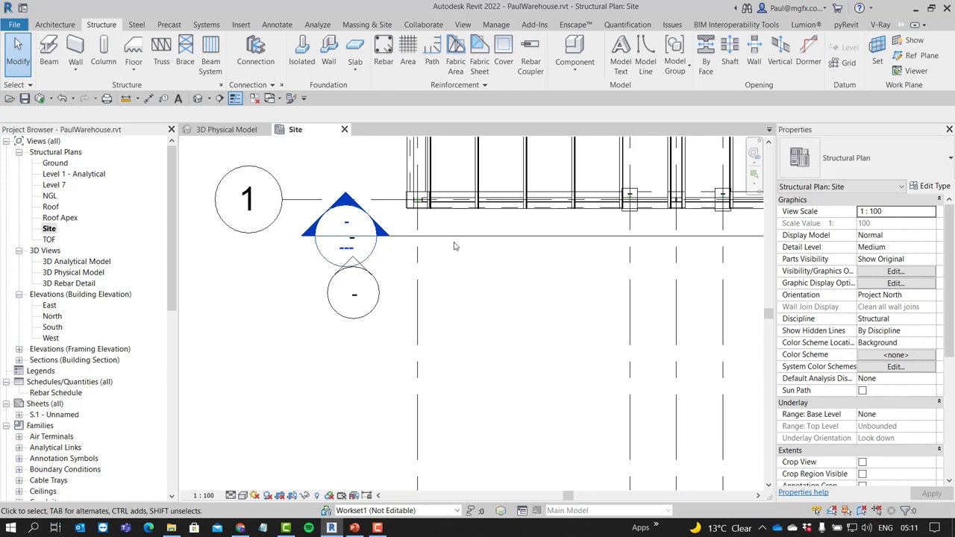
Copy grid 1 twice downward, creating grids M and N below it
{"action": "left_click", "coordinate": [385, 205]}
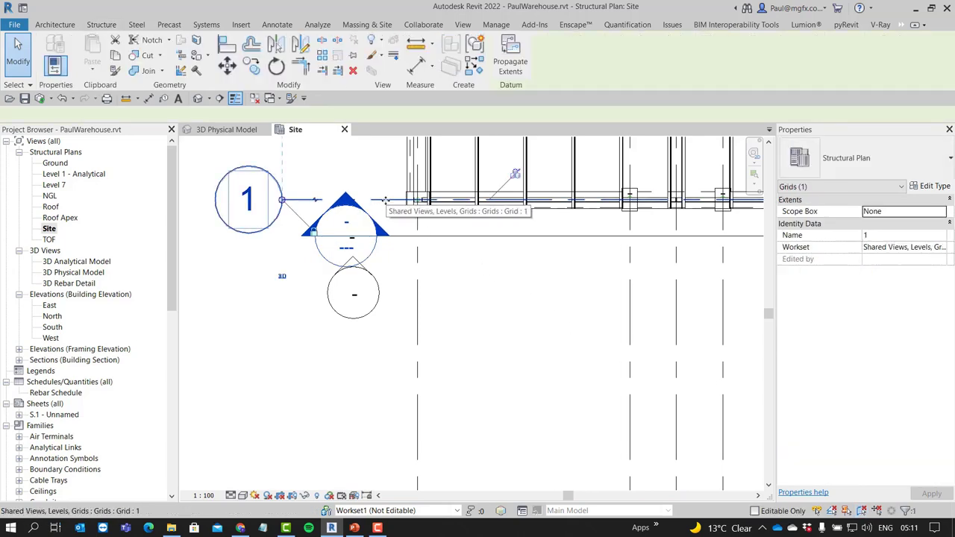
{"action": "scroll", "coordinate": [385, 205], "scroll_direction": "down", "scroll_amount": 5}
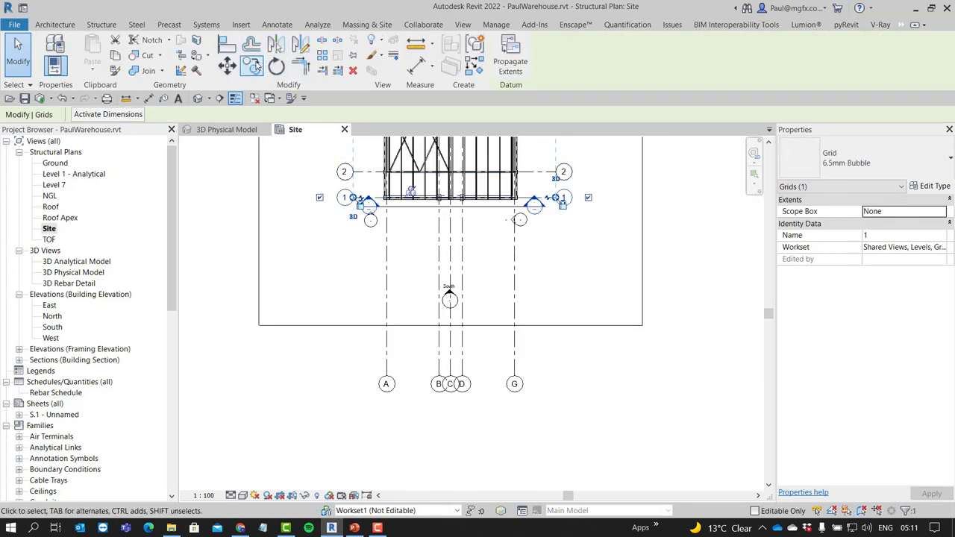
{"action": "left_click", "coordinate": [251, 65]}
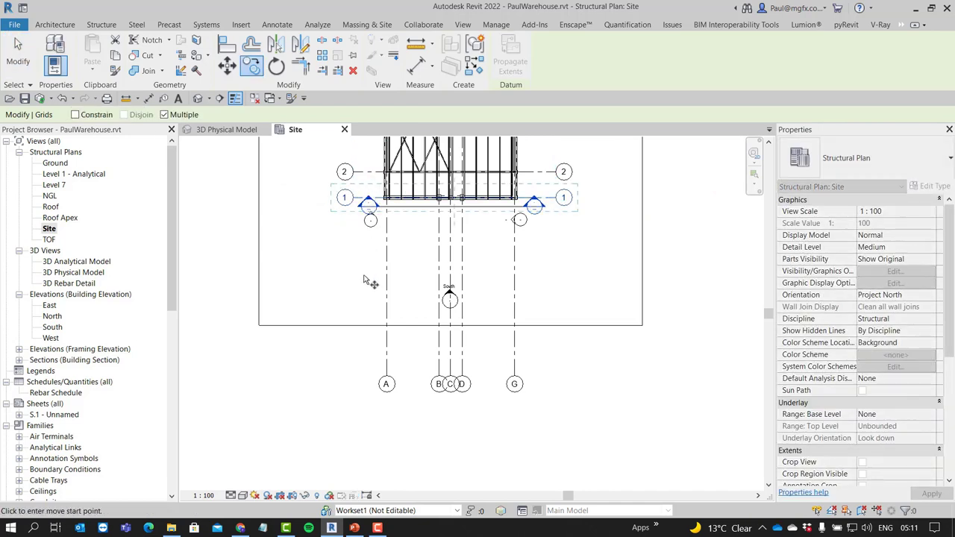
{"action": "left_click", "coordinate": [353, 197]}
{"action": "left_click", "coordinate": [350, 266]}
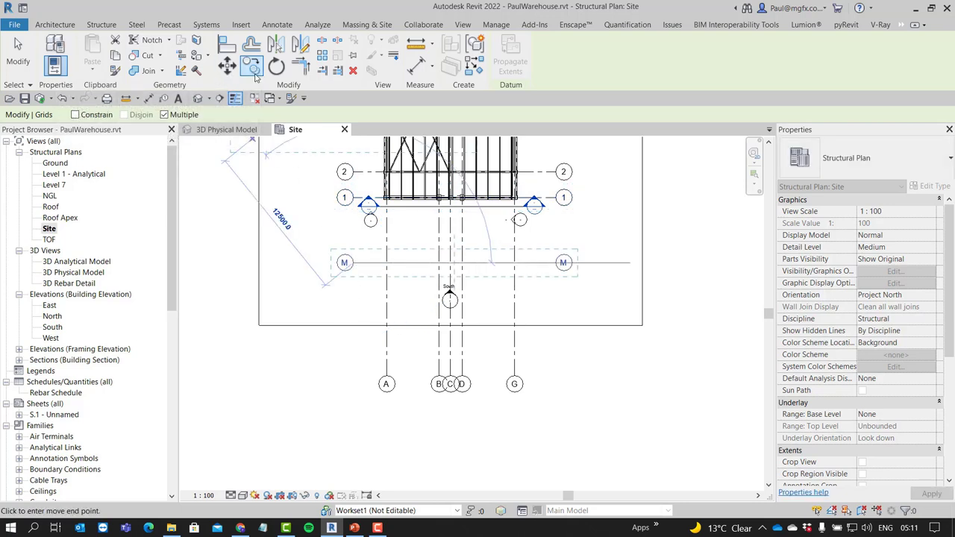
{"action": "left_click", "coordinate": [254, 71]}
{"action": "left_click", "coordinate": [363, 263]}
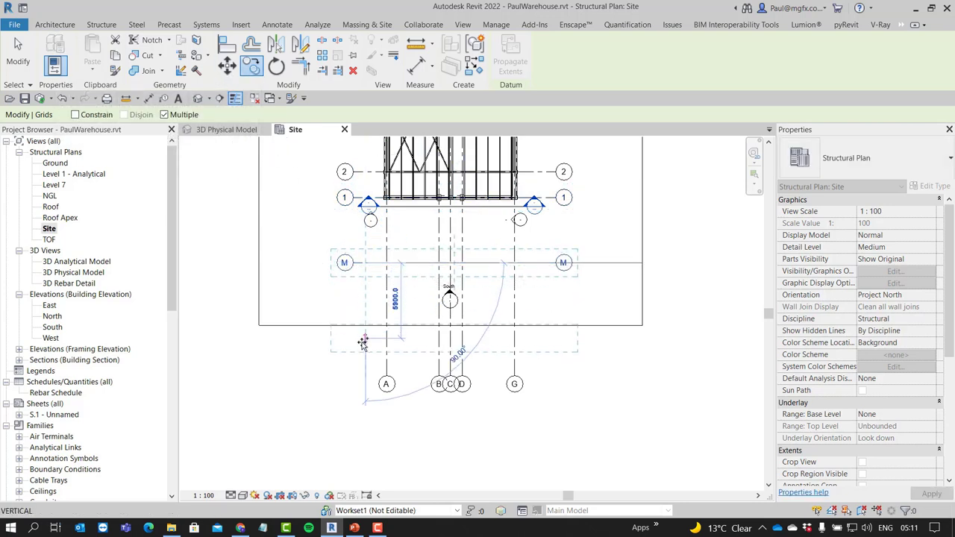
{"action": "left_click", "coordinate": [362, 336]}
{"action": "scroll", "coordinate": [351, 328], "scroll_direction": "down", "scroll_amount": 1}
{"action": "scroll", "coordinate": [373, 320], "scroll_direction": "up", "scroll_amount": 2}
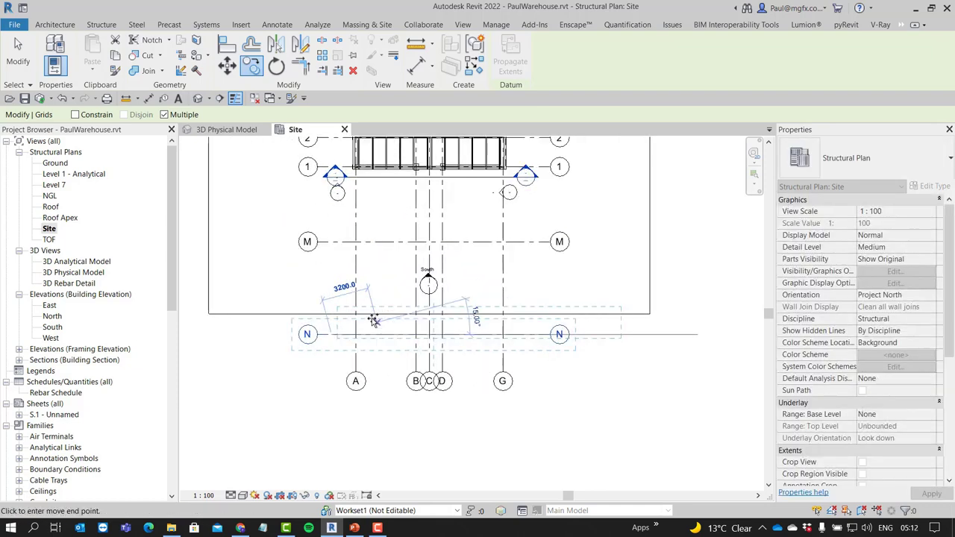
{"action": "key", "text": "Escape"}
{"action": "key", "text": "Escape"}
{"action": "scroll", "coordinate": [312, 299], "scroll_direction": "down", "scroll_amount": 2}
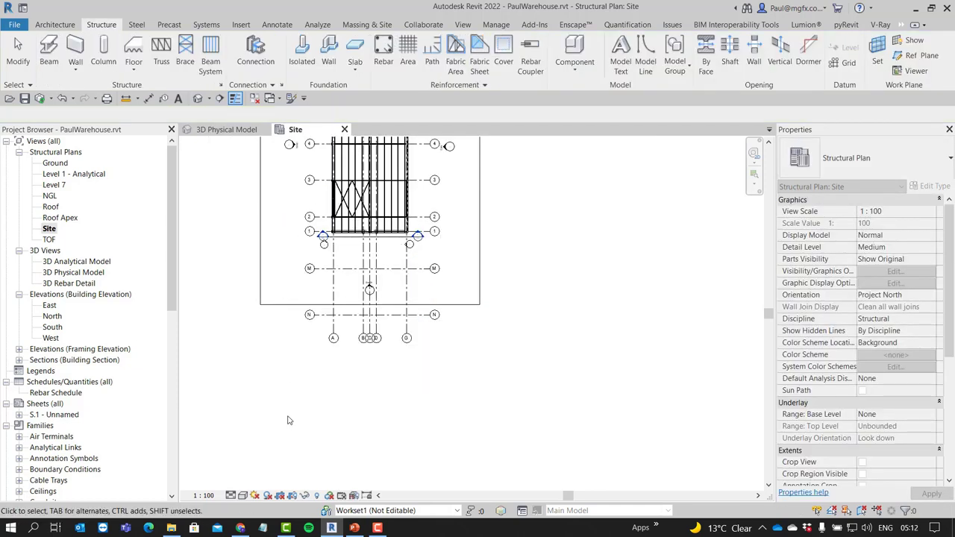
{"action": "scroll", "coordinate": [308, 320], "scroll_direction": "up", "scroll_amount": 5}
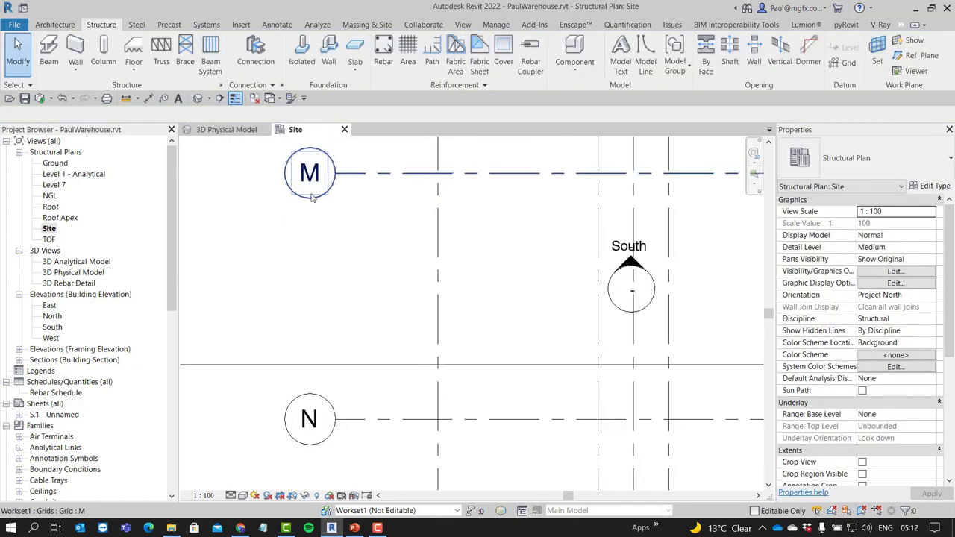
Renumber grid M to 20 and grid N to 21
{"action": "left_click", "coordinate": [306, 177]}
{"action": "left_click", "coordinate": [312, 177]}
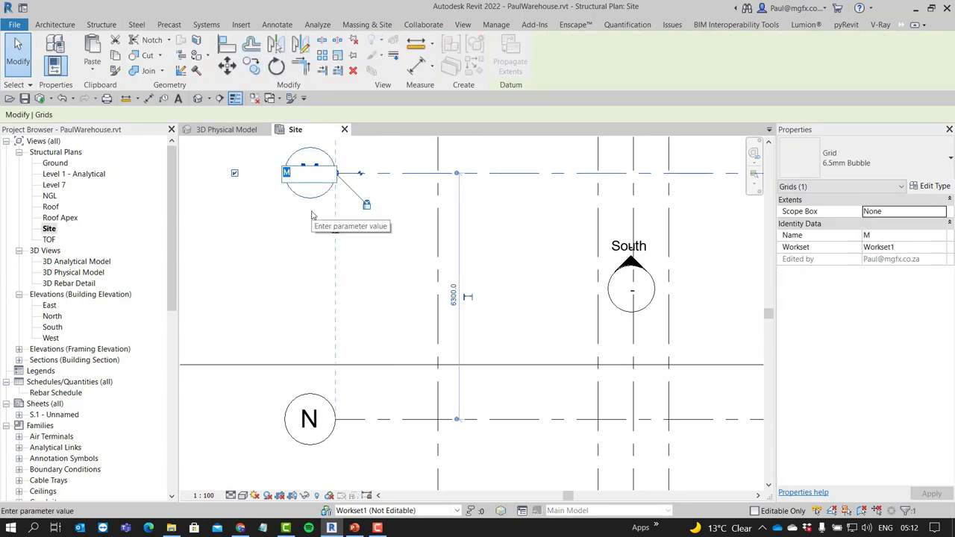
{"action": "type", "text": "21"}
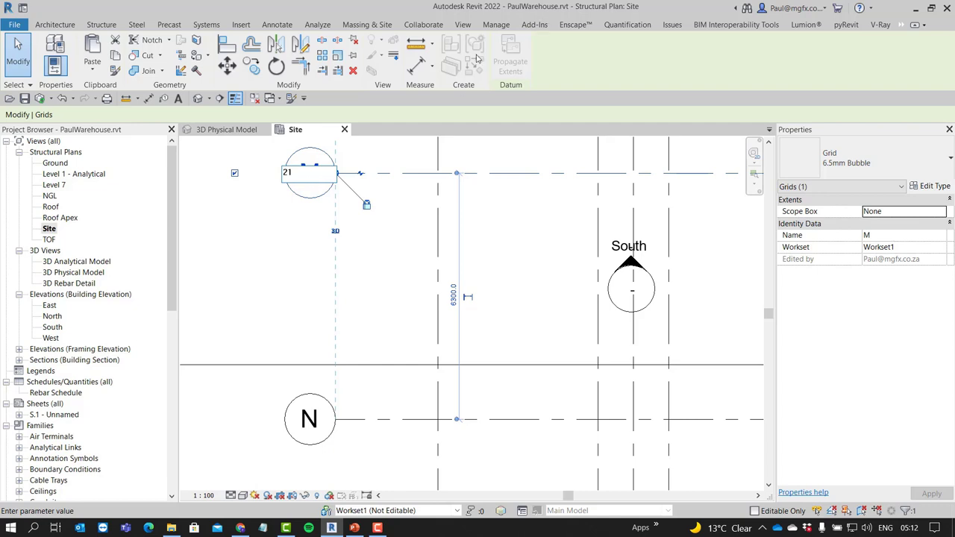
{"action": "key", "text": "BackSpace"}
{"action": "key", "text": "Return"}
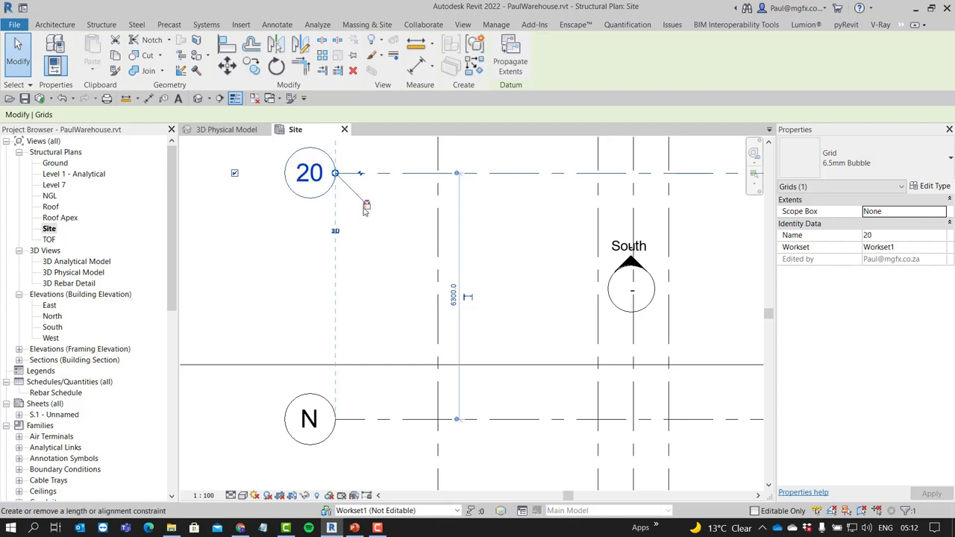
{"action": "left_click", "coordinate": [311, 421]}
{"action": "left_click", "coordinate": [314, 418]}
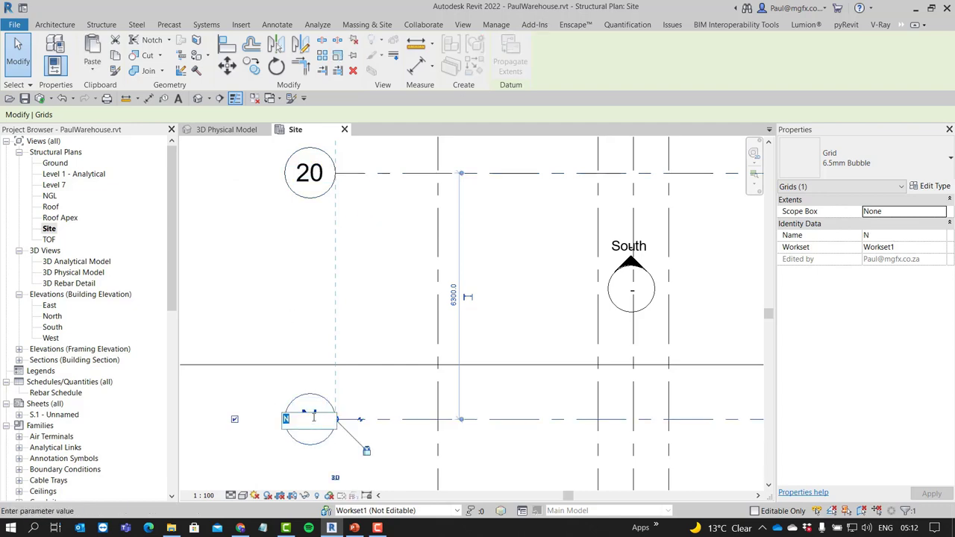
{"action": "key", "text": "Return"}
{"action": "left_click", "coordinate": [237, 243]}
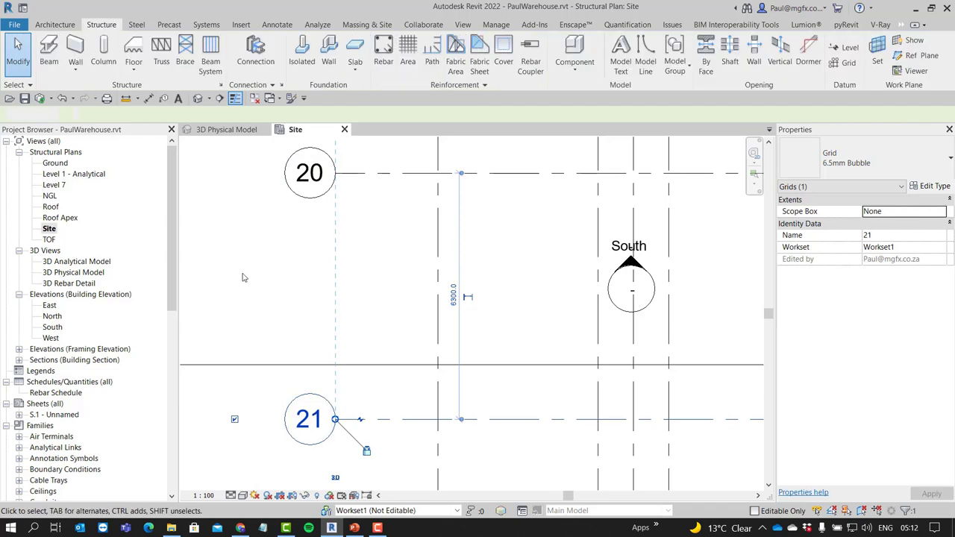
{"action": "scroll", "coordinate": [272, 297], "scroll_direction": "down", "scroll_amount": 1}
{"action": "scroll", "coordinate": [272, 297], "scroll_direction": "down", "scroll_amount": 3}
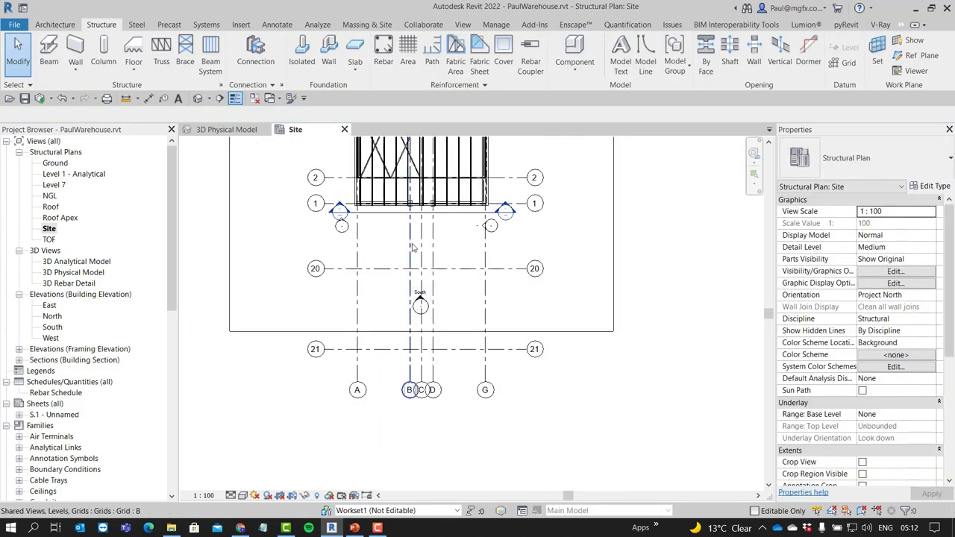
Drag grid G's lower end further south to extend the aligned lettered grids
{"action": "scroll", "coordinate": [460, 277], "scroll_direction": "up", "scroll_amount": 3}
{"action": "scroll", "coordinate": [298, 245], "scroll_direction": "down", "scroll_amount": 2}
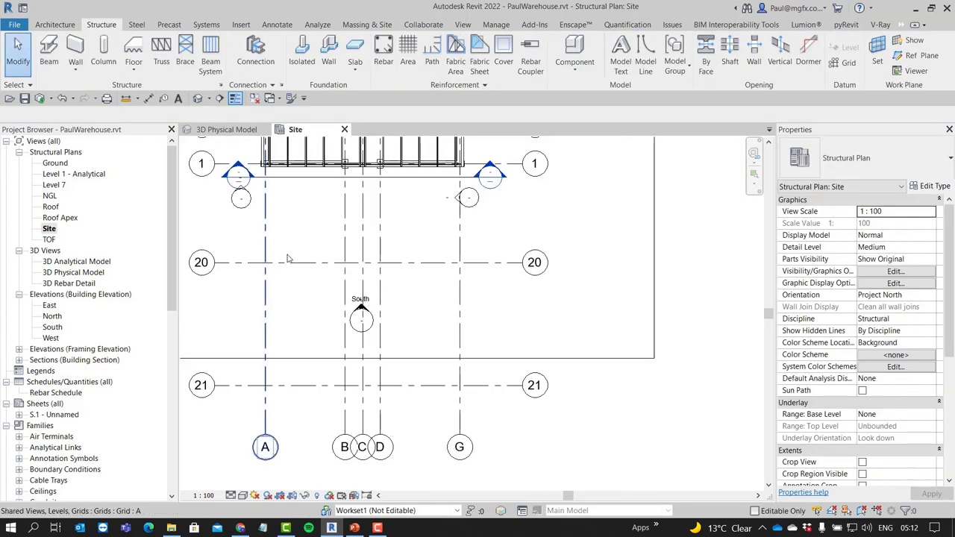
{"action": "scroll", "coordinate": [418, 331], "scroll_direction": "down", "scroll_amount": 1}
{"action": "middle_click_drag", "start_coordinate": [419, 331], "coordinate": [440, 186]}
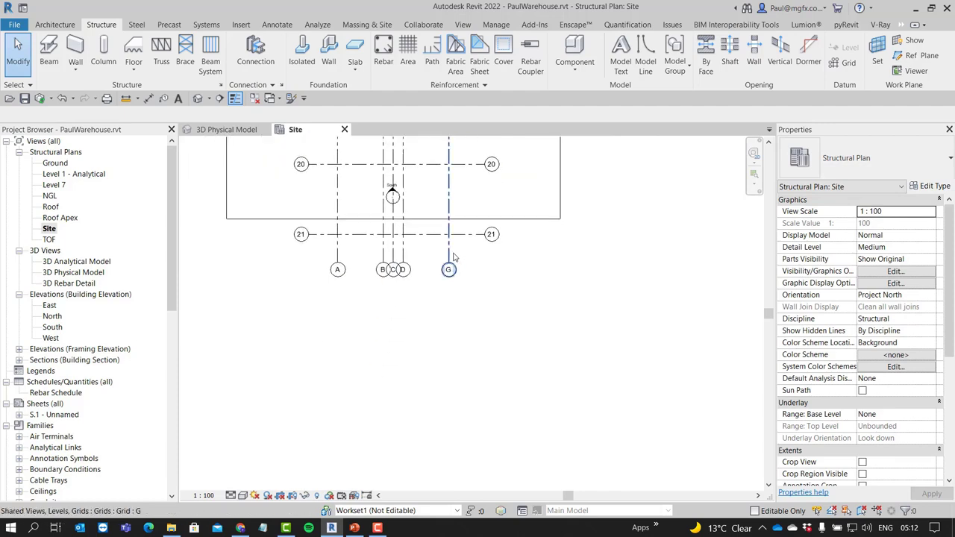
{"action": "scroll", "coordinate": [448, 269], "scroll_direction": "up", "scroll_amount": 1}
{"action": "left_click", "coordinate": [447, 266]}
{"action": "left_click", "coordinate": [449, 266]}
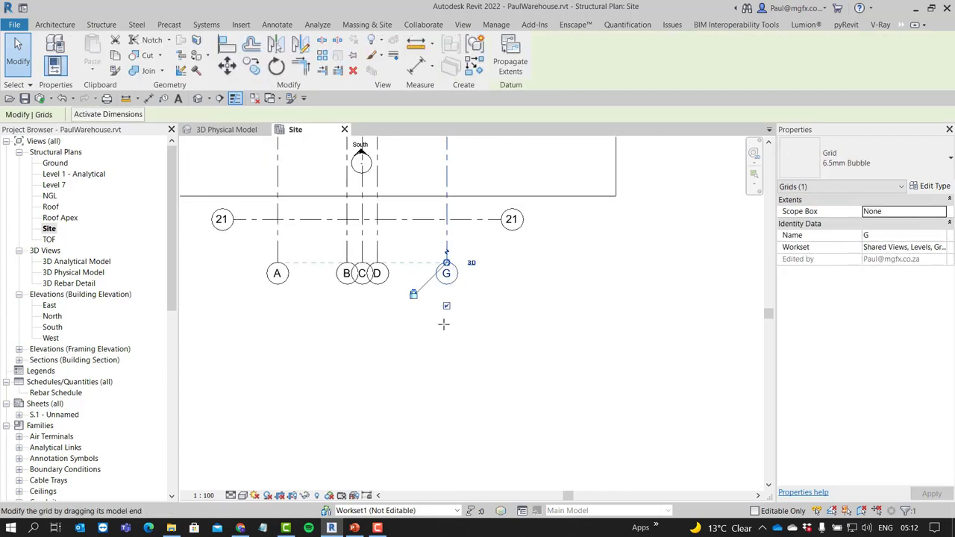
{"action": "left_click_drag", "start_coordinate": [443, 323], "coordinate": [446, 441]}
{"action": "left_click", "coordinate": [463, 306]}
Copy grid 21 downward with MV to create grid 22, 8200 below it
{"action": "scroll", "coordinate": [463, 306], "scroll_direction": "down", "scroll_amount": 2}
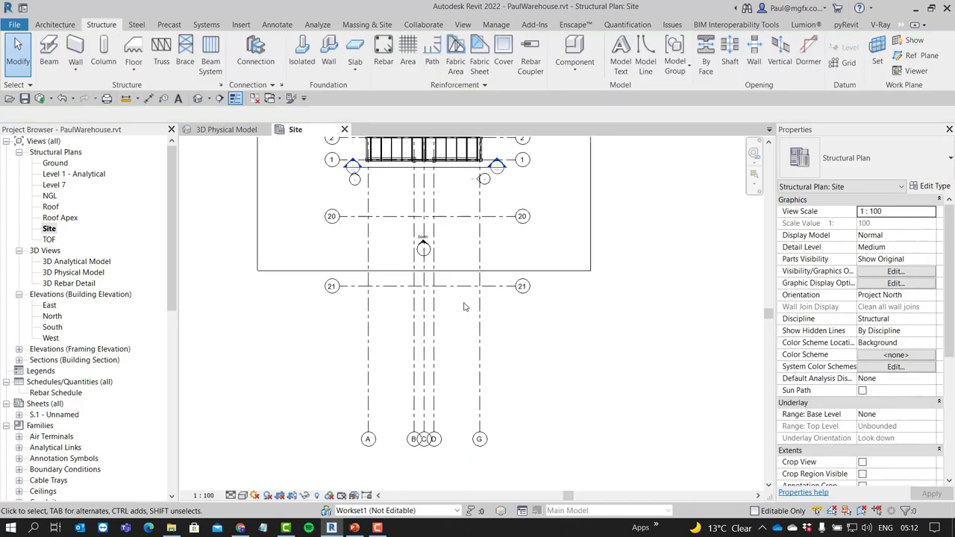
{"action": "scroll", "coordinate": [460, 302], "scroll_direction": "up", "scroll_amount": 2}
{"action": "left_click", "coordinate": [440, 278]}
{"action": "key", "text": "m"}
{"action": "key", "text": "v"}
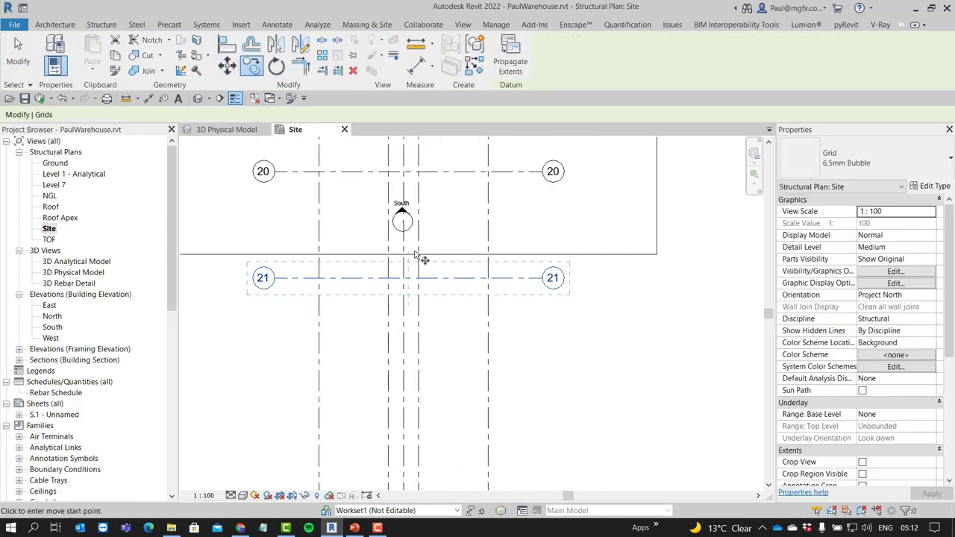
{"action": "left_click", "coordinate": [449, 279]}
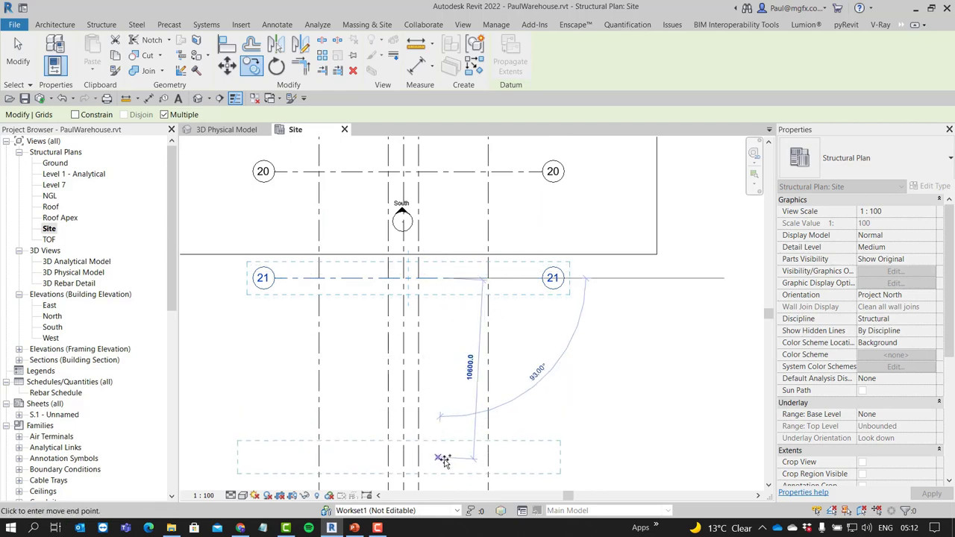
{"action": "left_click", "coordinate": [443, 463]}
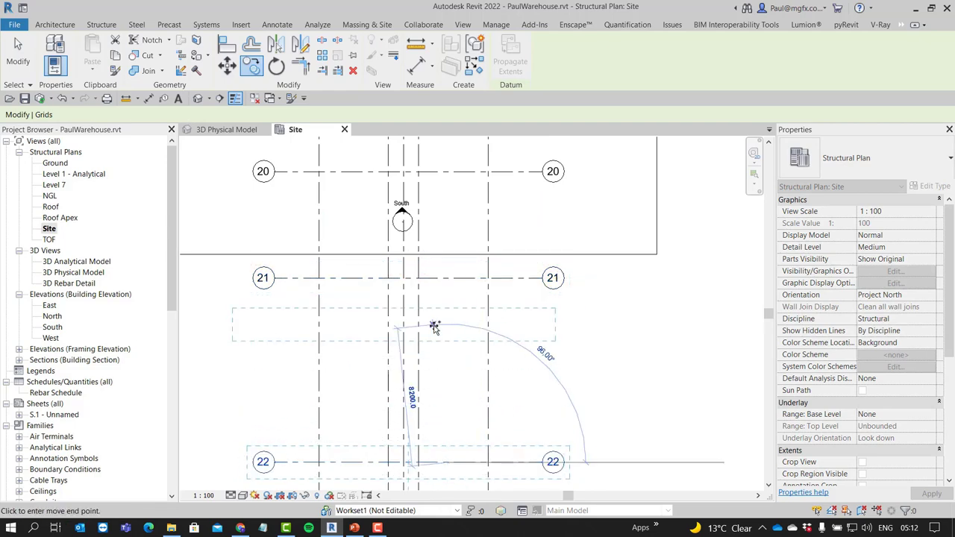
{"action": "scroll", "coordinate": [439, 350], "scroll_direction": "down", "scroll_amount": 2}
{"action": "key", "text": "Escape"}
{"action": "key", "text": "Escape"}
{"action": "scroll", "coordinate": [395, 310], "scroll_direction": "up", "scroll_amount": 2}
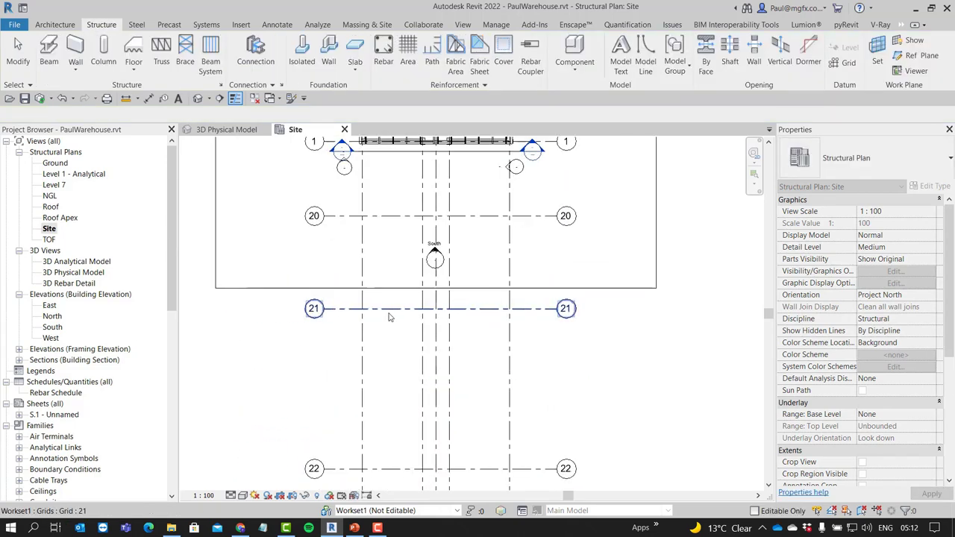
Place an aligned dimension string across grids 20, 21 and 22
{"action": "left_click", "coordinate": [148, 99]}
{"action": "left_click", "coordinate": [389, 217]}
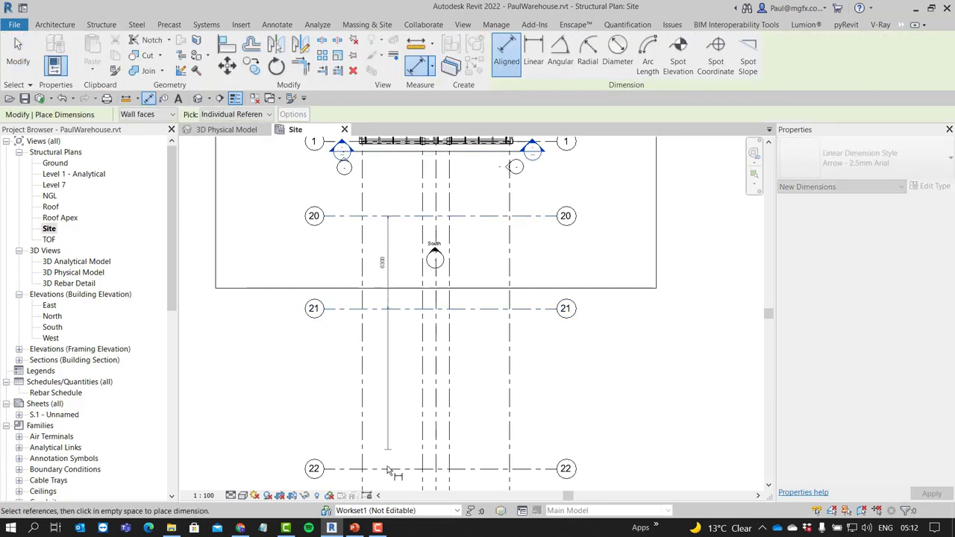
{"action": "left_click", "coordinate": [388, 468]}
{"action": "left_click", "coordinate": [261, 358]}
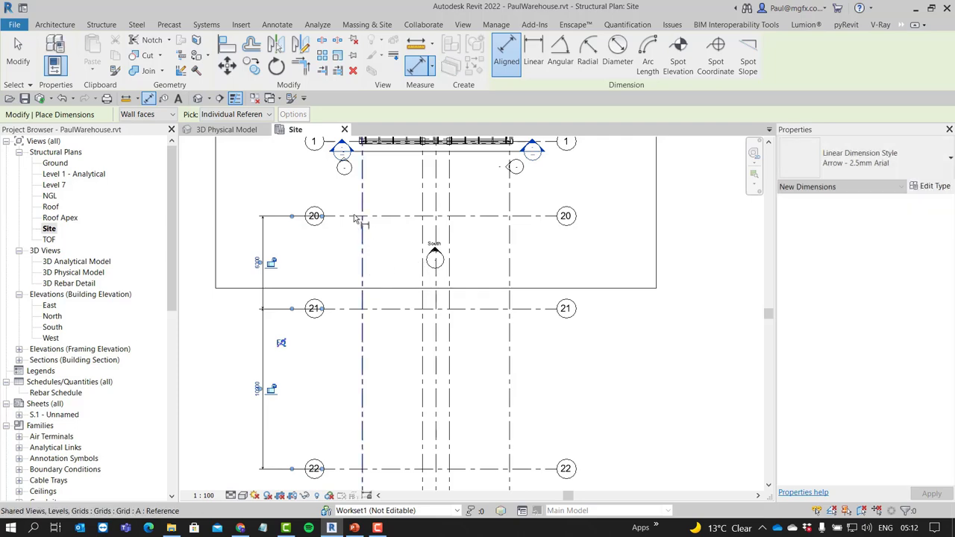
{"action": "key", "text": "Escape"}
{"action": "key", "text": "Escape"}
{"action": "left_click", "coordinate": [356, 216]}
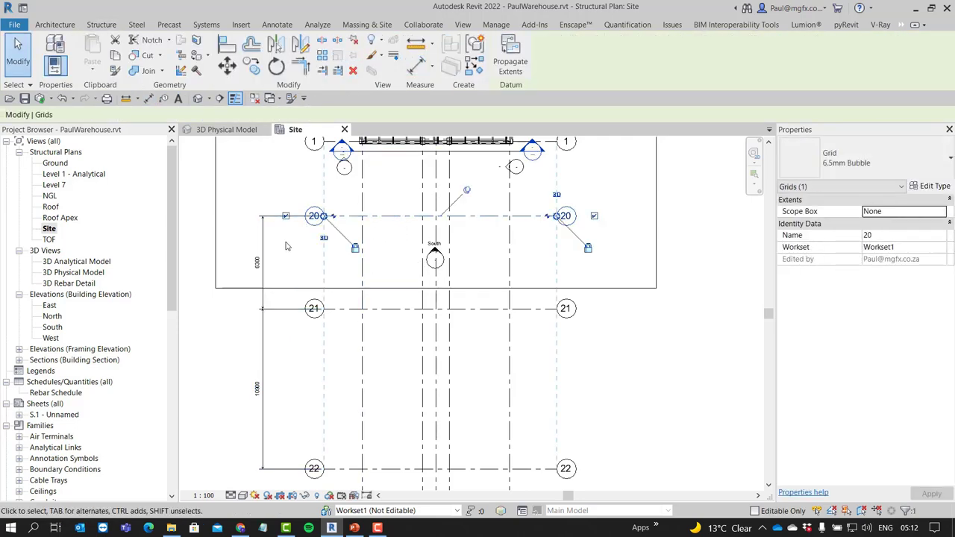
{"action": "scroll", "coordinate": [285, 246], "scroll_direction": "up", "scroll_amount": 2}
{"action": "key", "text": "Escape"}
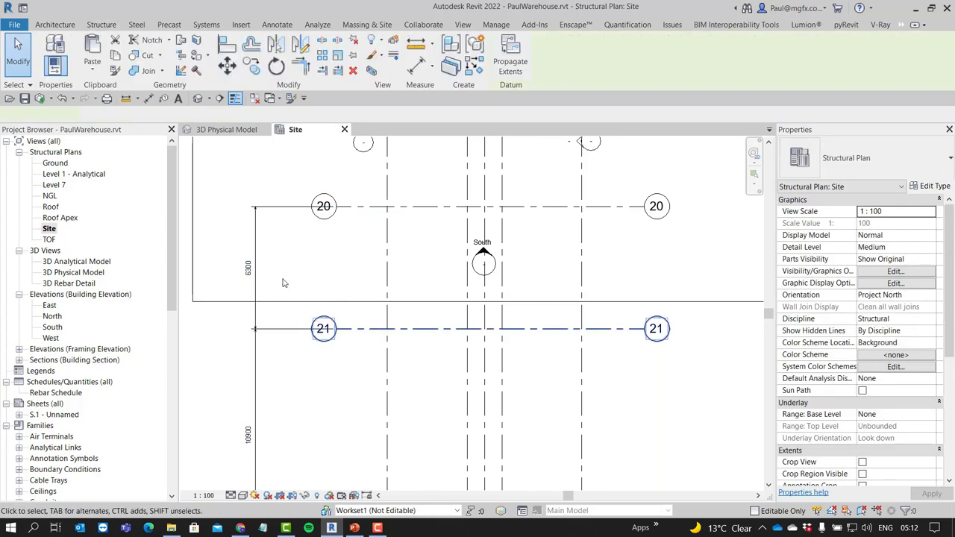
{"action": "scroll", "coordinate": [282, 283], "scroll_direction": "up", "scroll_amount": 1}
Change the 6300 spacing between grids 20 and 21 to 6000
{"action": "left_click", "coordinate": [270, 288]}
{"action": "left_click", "coordinate": [249, 267]}
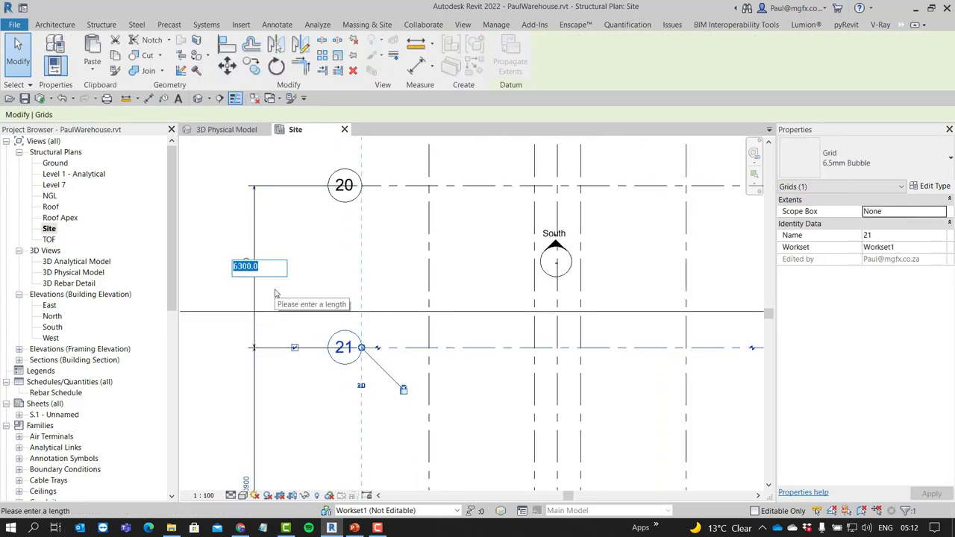
{"action": "type", "text": "6000"}
{"action": "key", "text": "Return"}
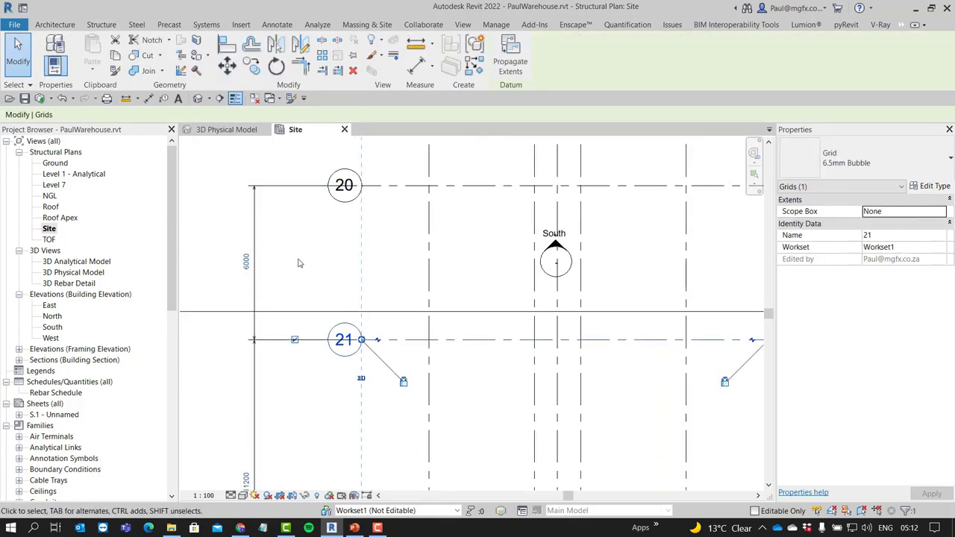
{"action": "left_click", "coordinate": [298, 263]}
{"action": "left_click", "coordinate": [317, 263]}
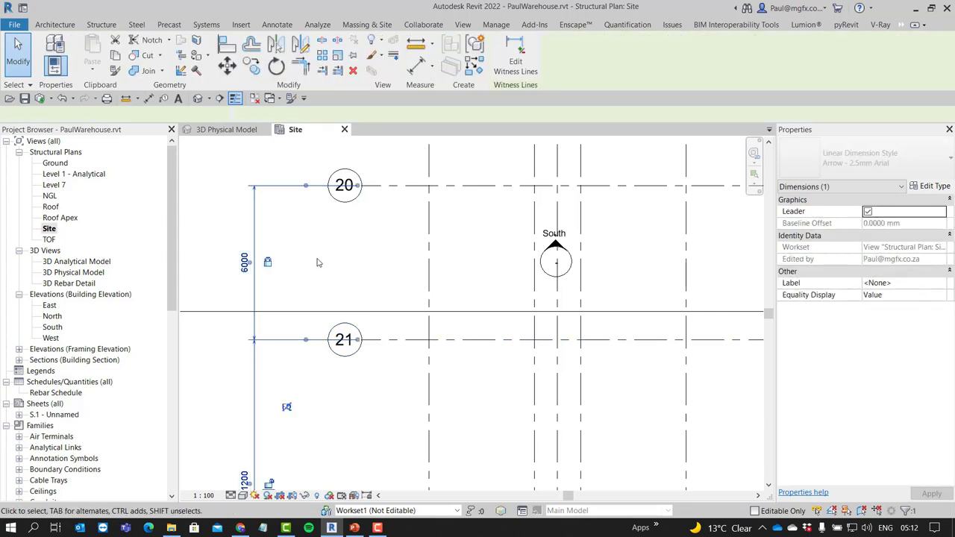
{"action": "left_click", "coordinate": [320, 261]}
Toggle EQ on the dimension string so the grid spacings are equal
{"action": "scroll", "coordinate": [326, 260], "scroll_direction": "down", "scroll_amount": 3}
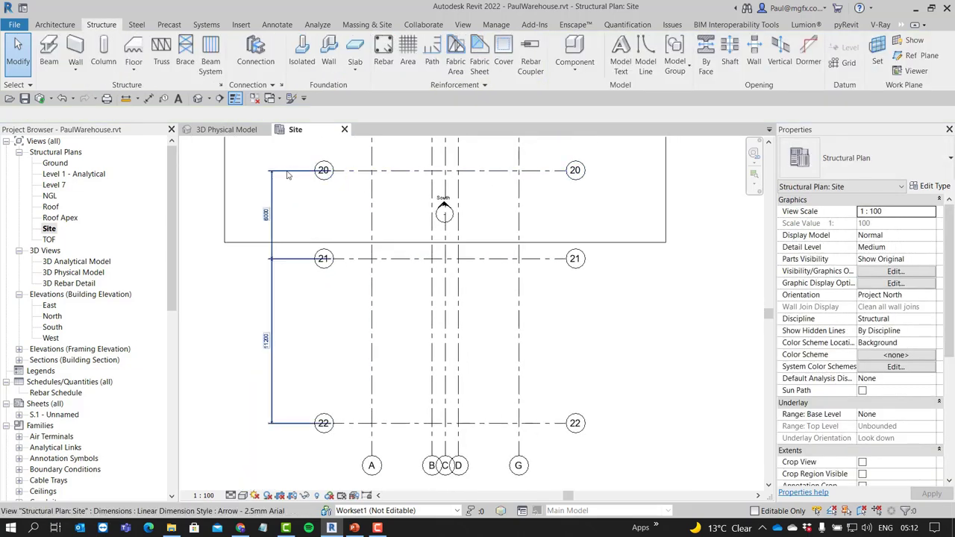
{"action": "left_click", "coordinate": [288, 175]}
{"action": "left_click", "coordinate": [293, 298]}
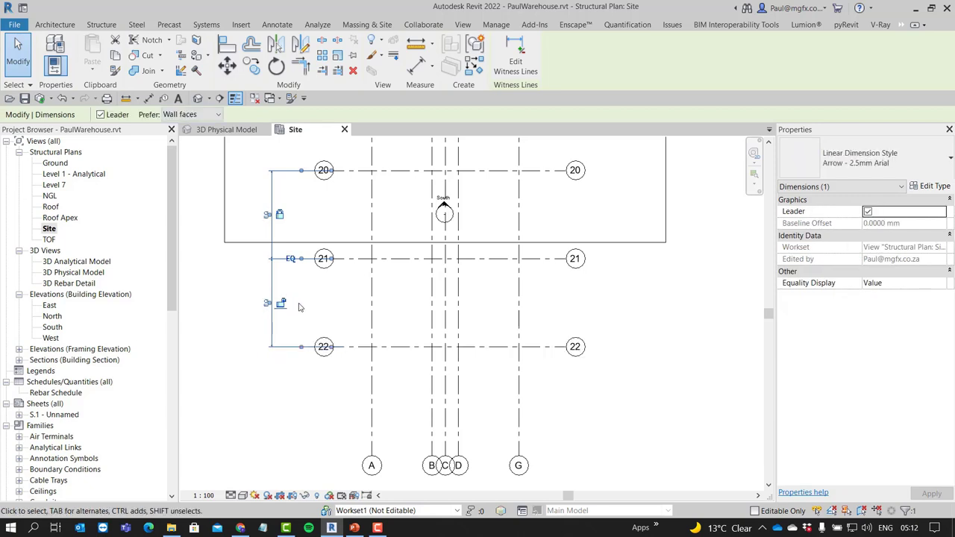
{"action": "left_click", "coordinate": [522, 314]}
{"action": "scroll", "coordinate": [494, 314], "scroll_direction": "down", "scroll_amount": 2}
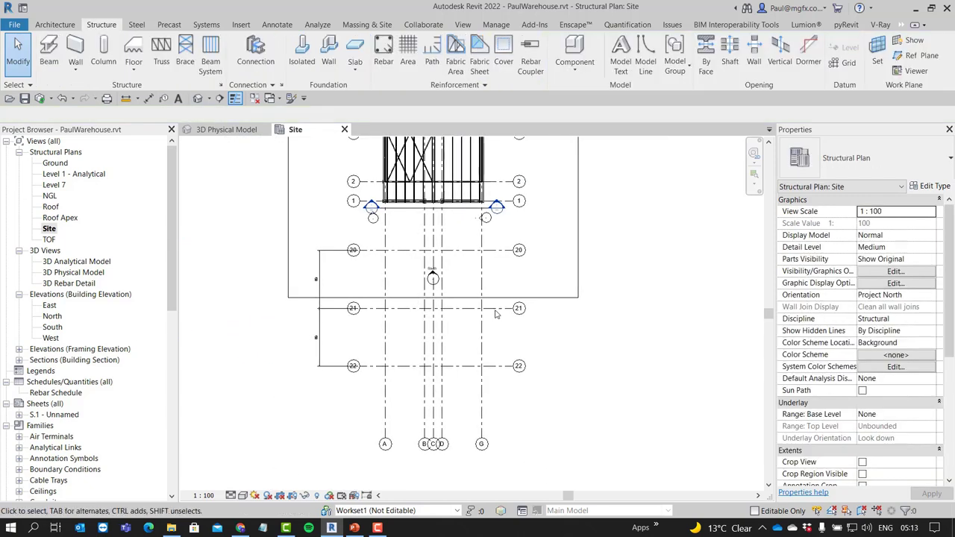
{"action": "scroll", "coordinate": [351, 291], "scroll_direction": "up", "scroll_amount": 2}
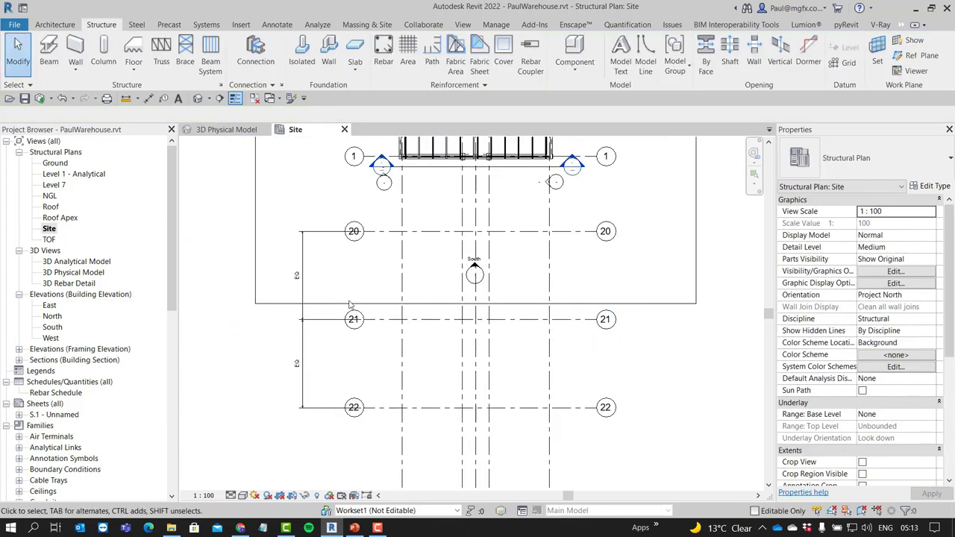
{"action": "scroll", "coordinate": [351, 304], "scroll_direction": "up", "scroll_amount": 4}
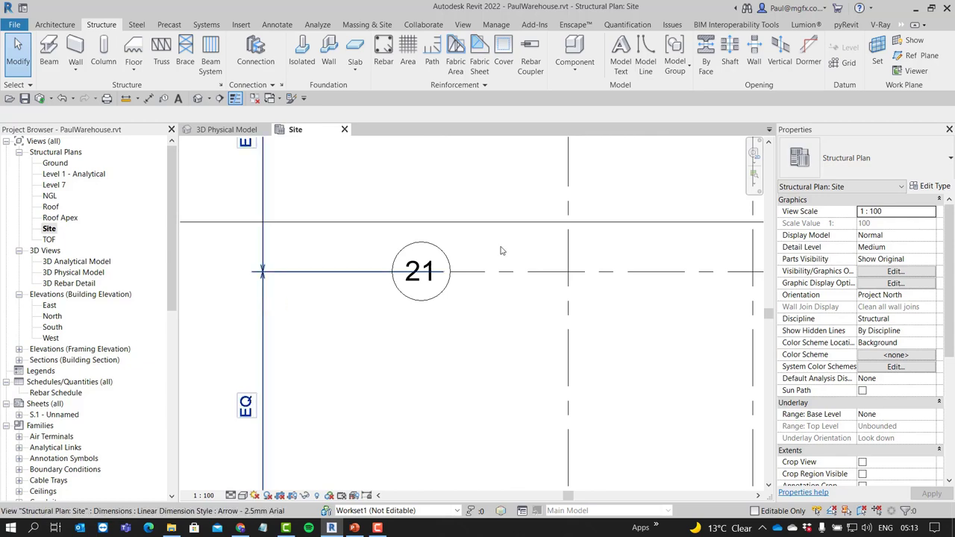
Set the dimension's Equality Display to Value so both 6000 spacings show
{"action": "left_click", "coordinate": [262, 304]}
{"action": "left_click", "coordinate": [943, 284]}
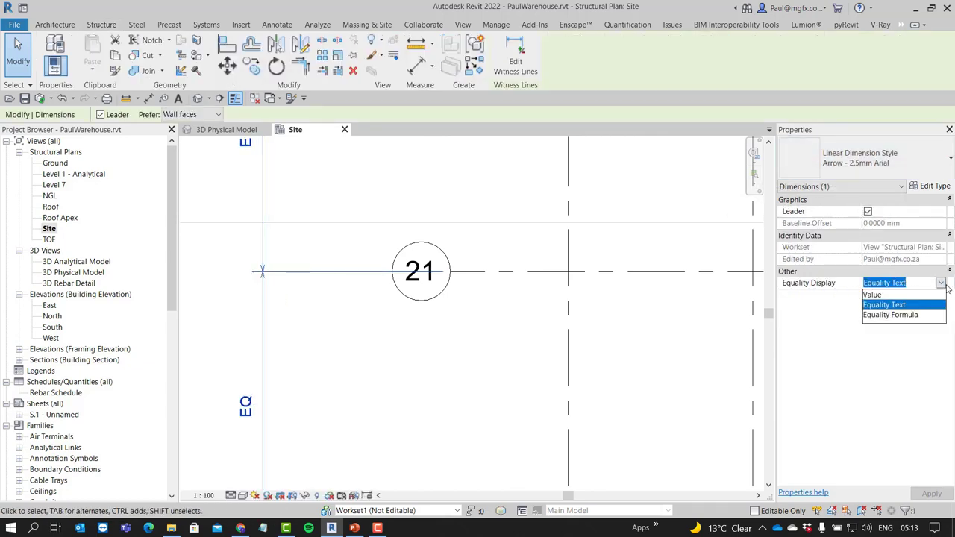
{"action": "left_click", "coordinate": [872, 295]}
{"action": "key", "text": "Escape"}
{"action": "scroll", "coordinate": [556, 316], "scroll_direction": "down", "scroll_amount": 5}
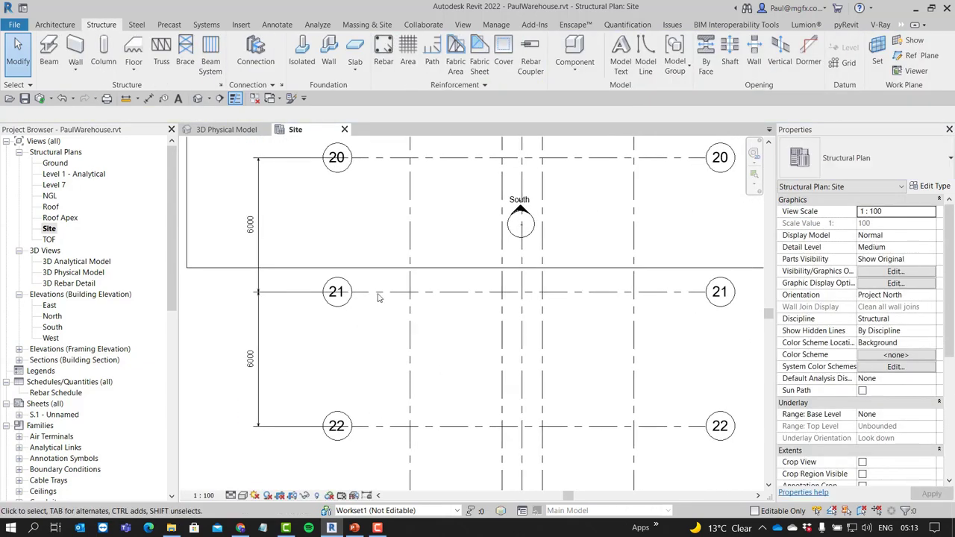
{"action": "scroll", "coordinate": [398, 207], "scroll_direction": "up", "scroll_amount": 4}
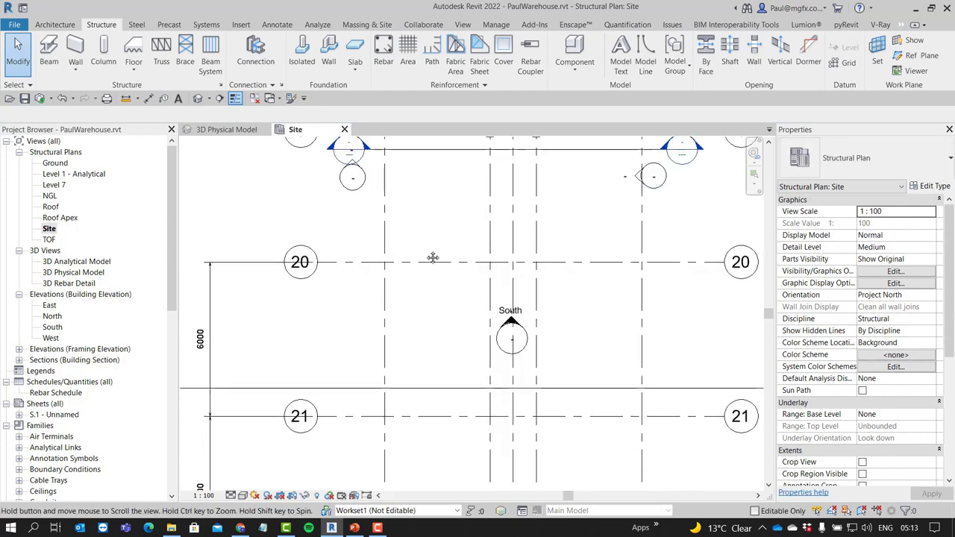
{"action": "middle_click_drag", "start_coordinate": [433, 258], "coordinate": [426, 297]}
{"action": "scroll", "coordinate": [431, 321], "scroll_direction": "down", "scroll_amount": 3}
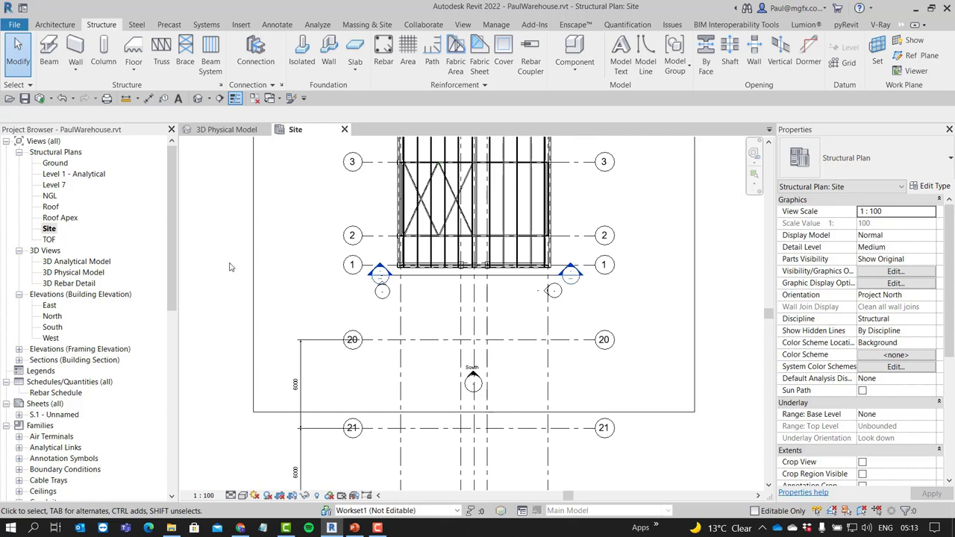
{"action": "scroll", "coordinate": [234, 275], "scroll_direction": "down", "scroll_amount": 1}
{"action": "middle_click_drag", "start_coordinate": [234, 278], "coordinate": [213, 320]}
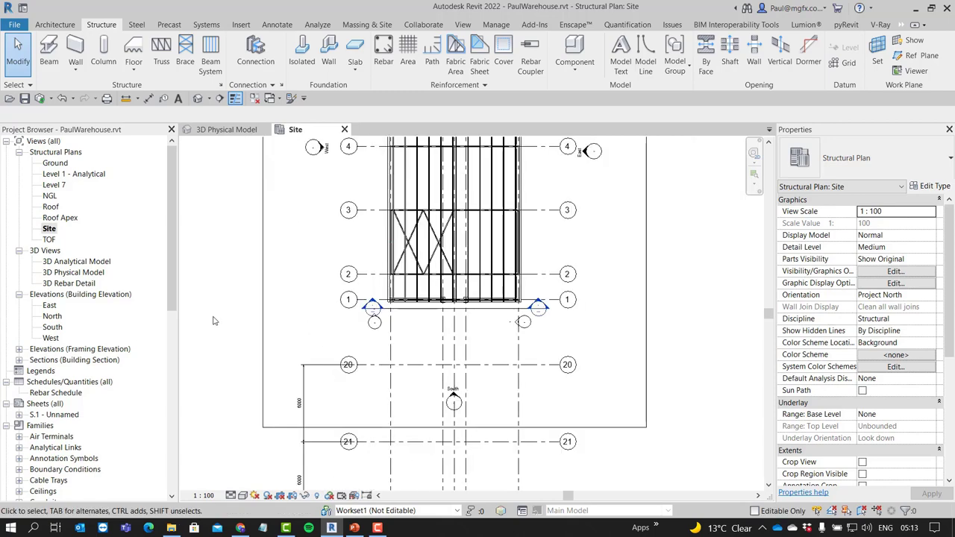
{"action": "scroll", "coordinate": [212, 320], "scroll_direction": "up", "scroll_amount": 2}
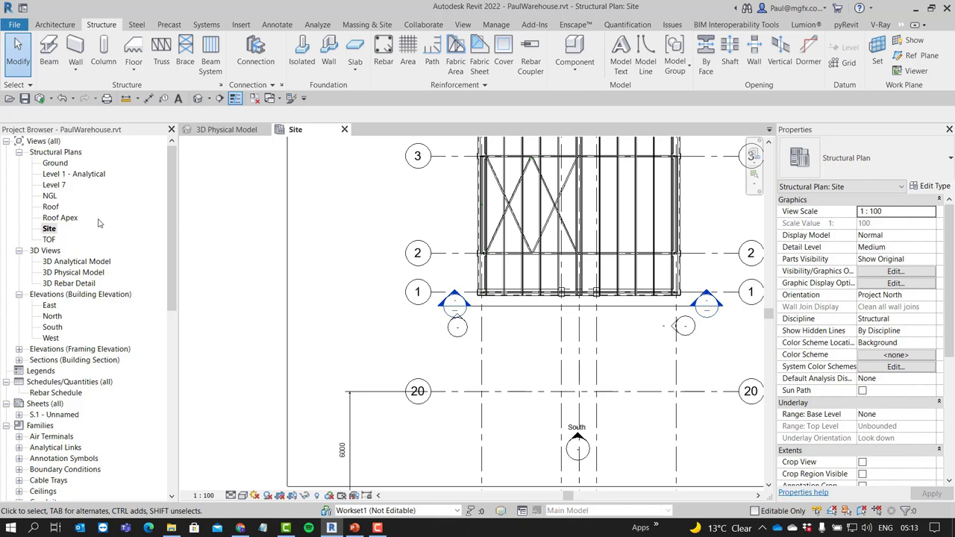
Open the East elevation and set Fine detail level with Shaded visual style
{"action": "double_click", "coordinate": [50, 306]}
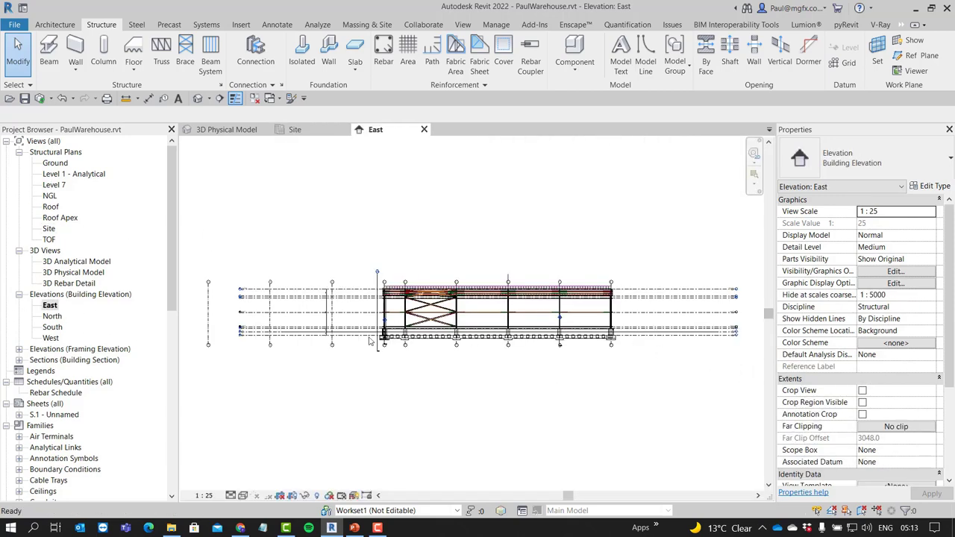
{"action": "scroll", "coordinate": [379, 313], "scroll_direction": "up", "scroll_amount": 5}
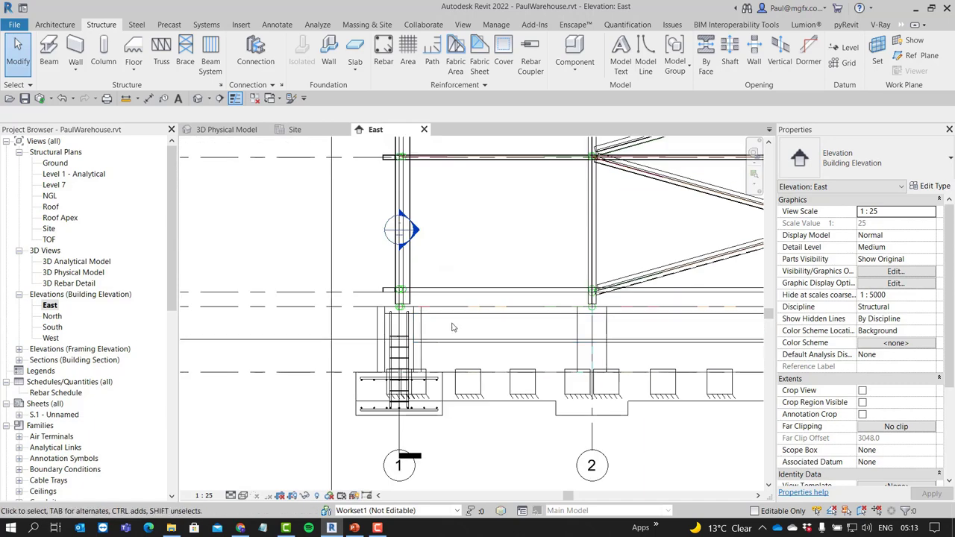
{"action": "scroll", "coordinate": [396, 335], "scroll_direction": "up", "scroll_amount": 5}
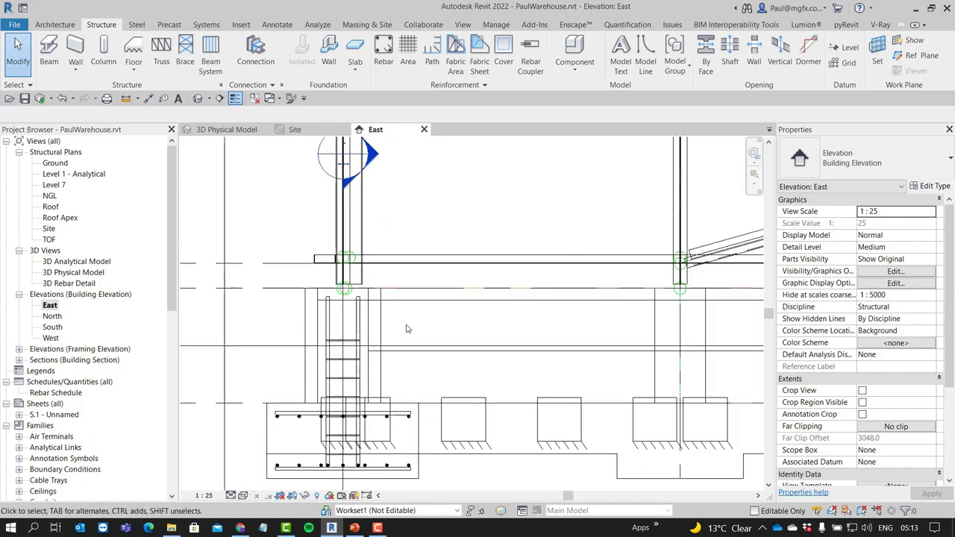
{"action": "left_click", "coordinate": [243, 496]}
{"action": "left_click", "coordinate": [264, 431]}
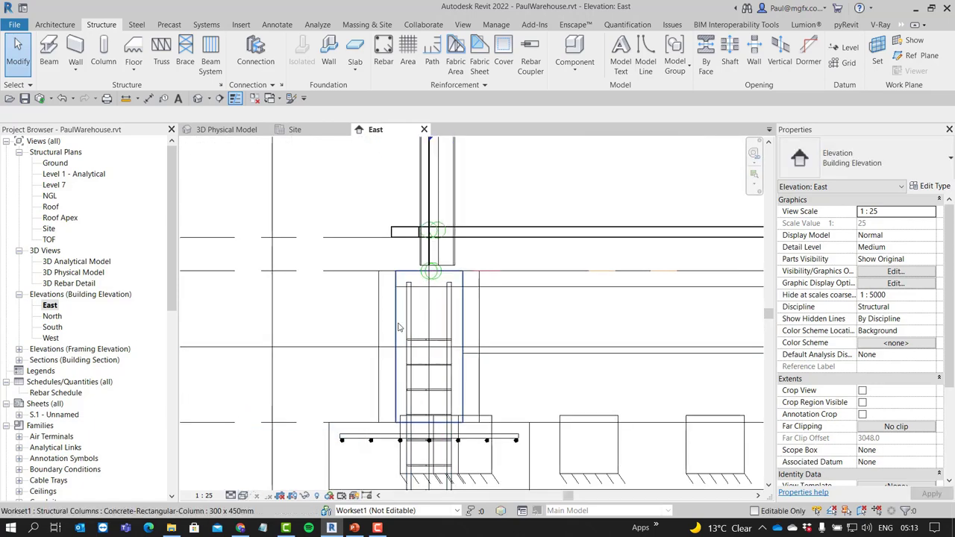
{"action": "left_click", "coordinate": [231, 495]}
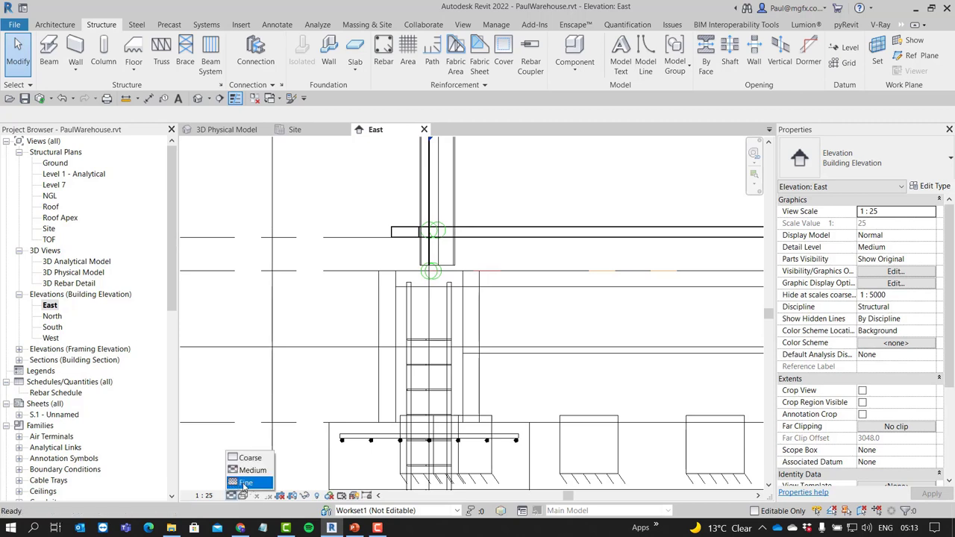
{"action": "left_click", "coordinate": [248, 482]}
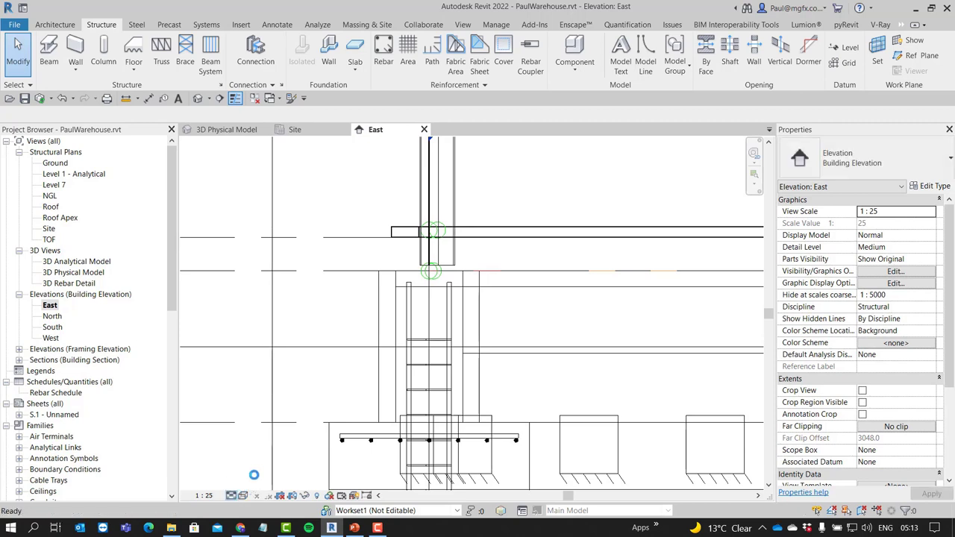
{"action": "left_click", "coordinate": [243, 496]}
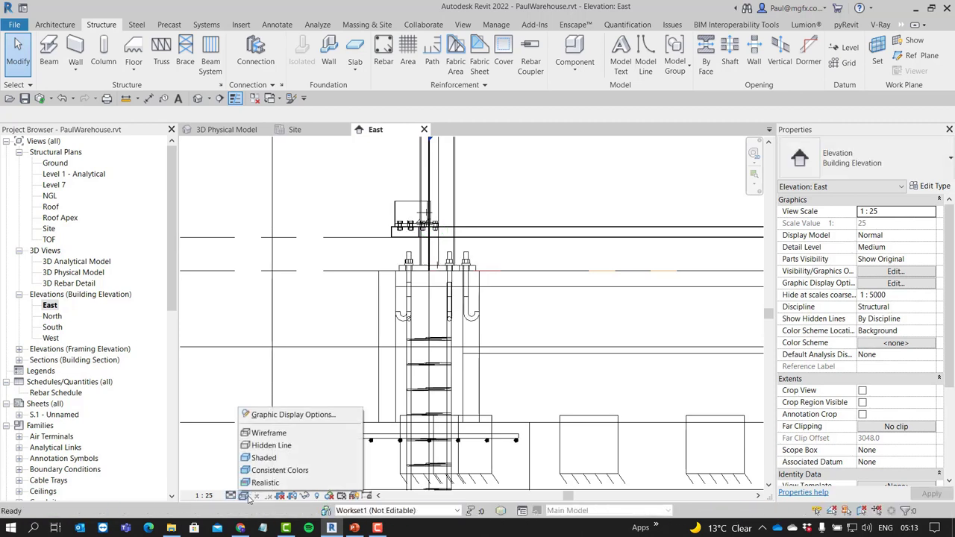
{"action": "left_click", "coordinate": [262, 458]}
{"action": "scroll", "coordinate": [366, 296], "scroll_direction": "up", "scroll_amount": 2}
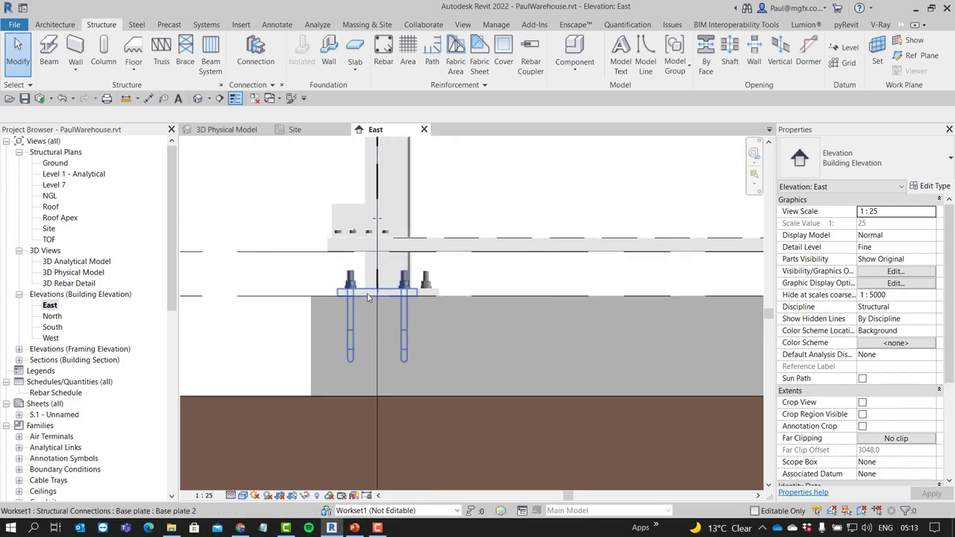
{"action": "scroll", "coordinate": [367, 297], "scroll_direction": "up", "scroll_amount": 3}
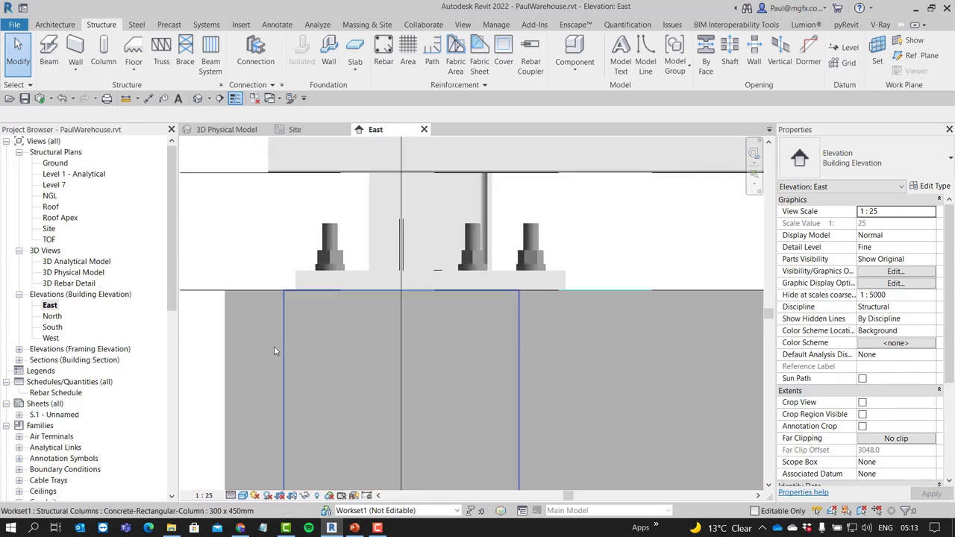
Inspect the concrete column's base and top levels and offsets in Properties
{"action": "left_click", "coordinate": [282, 279]}
{"action": "scroll", "coordinate": [466, 298], "scroll_direction": "down", "scroll_amount": 4}
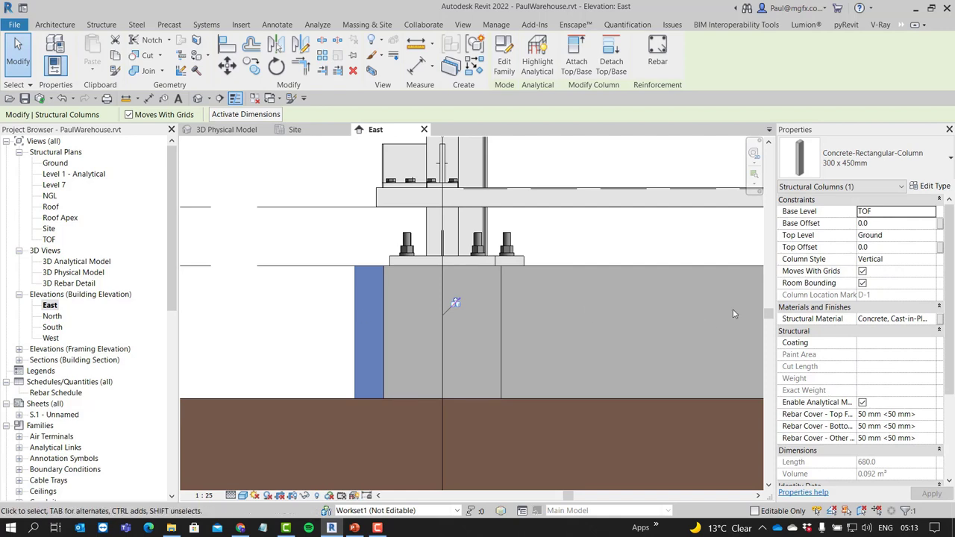
{"action": "left_click", "coordinate": [876, 213]}
{"action": "left_click", "coordinate": [888, 243]}
{"action": "left_click", "coordinate": [886, 235]}
{"action": "left_click", "coordinate": [868, 223]}
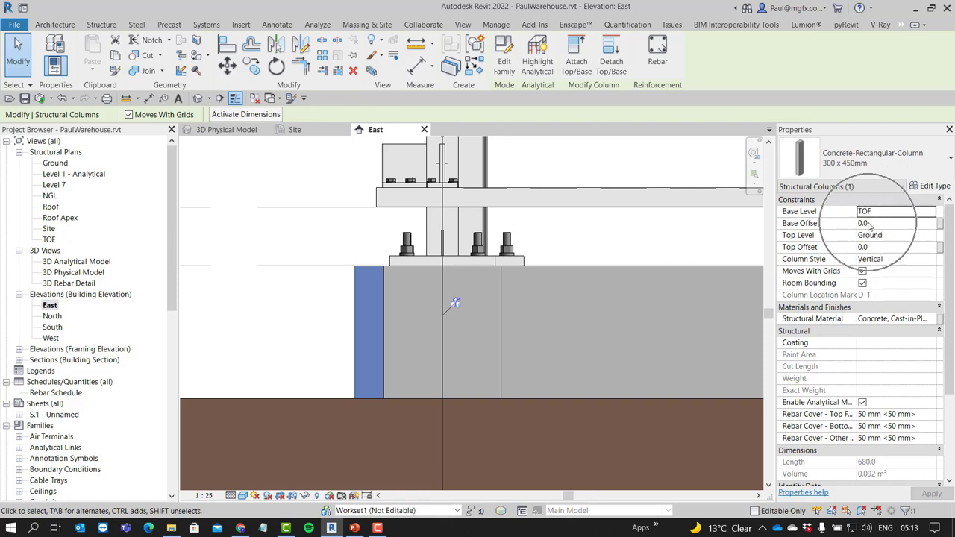
{"action": "left_click", "coordinate": [866, 247]}
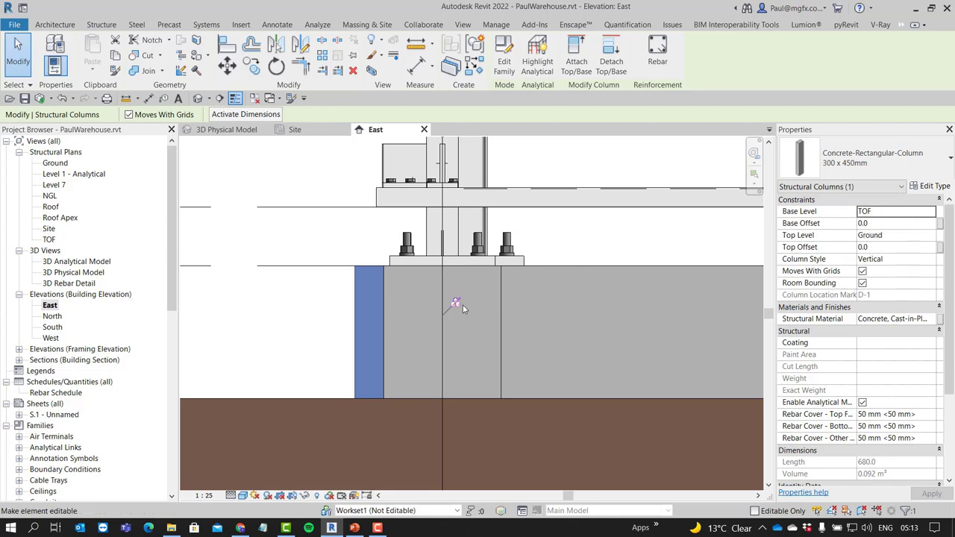
{"action": "scroll", "coordinate": [488, 335], "scroll_direction": "down", "scroll_amount": 6}
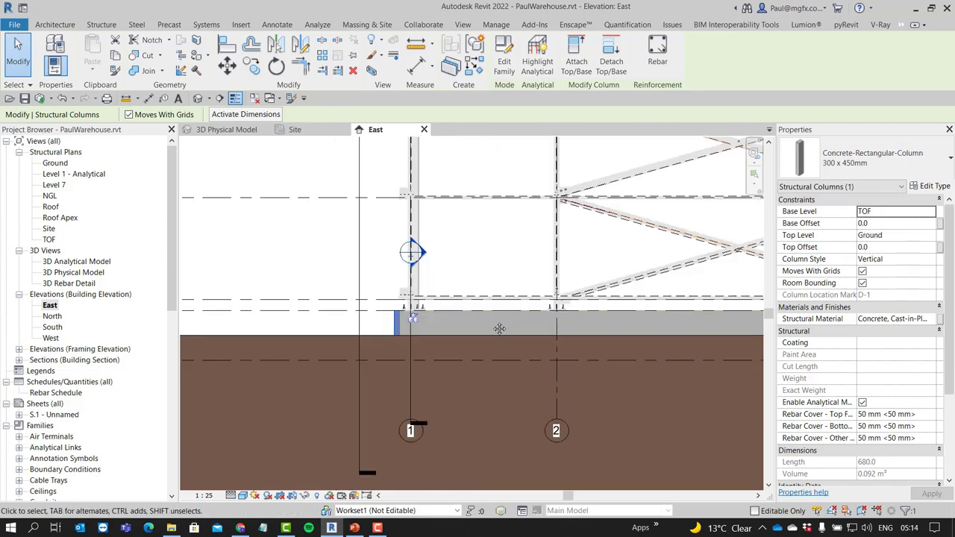
{"action": "scroll", "coordinate": [320, 309], "scroll_direction": "down", "scroll_amount": 3}
{"action": "left_click", "coordinate": [402, 310]}
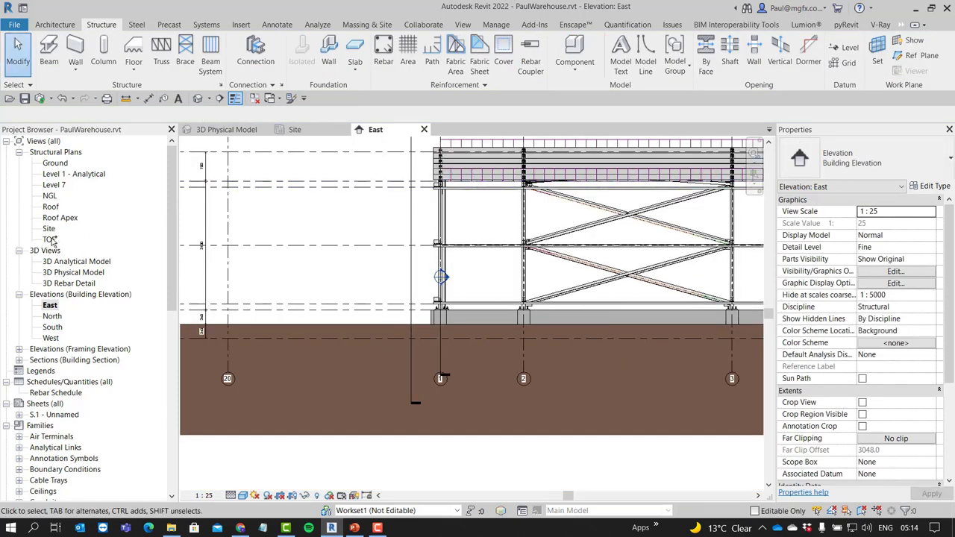
In the Ground structural plan, list the Concrete-Rectangular-Column sizes from 300 x 390mm to 600 x 750mm
{"action": "left_click", "coordinate": [55, 162]}
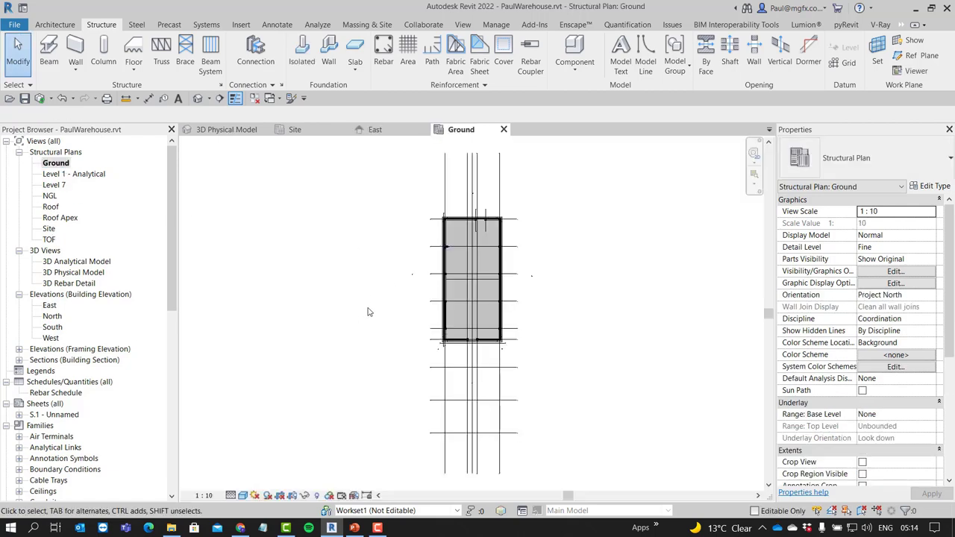
{"action": "scroll", "coordinate": [367, 312], "scroll_direction": "up", "scroll_amount": 10}
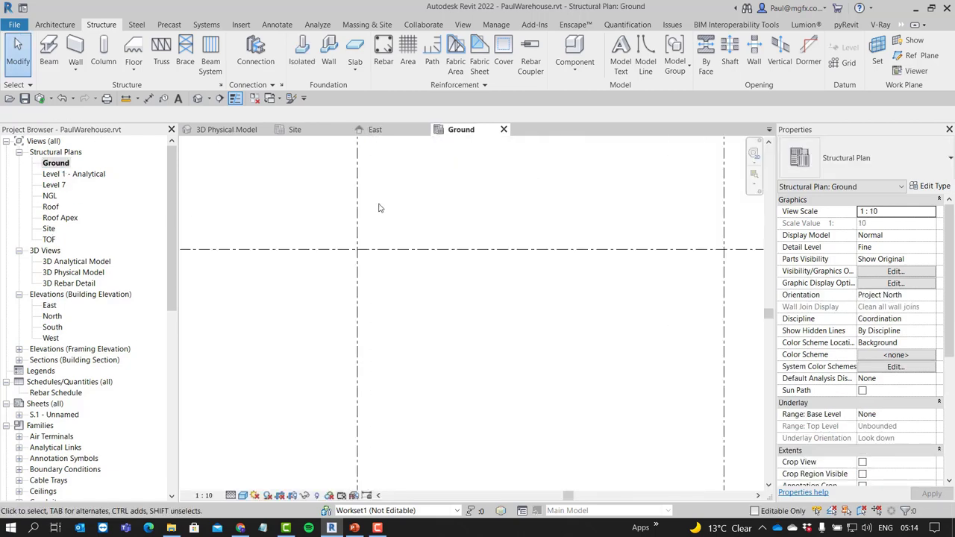
{"action": "scroll", "coordinate": [252, 297], "scroll_direction": "up", "scroll_amount": 1}
{"action": "left_click_drag", "start_coordinate": [171, 256], "coordinate": [156, 313]}
{"action": "scroll", "coordinate": [79, 317], "scroll_direction": "down", "scroll_amount": 7}
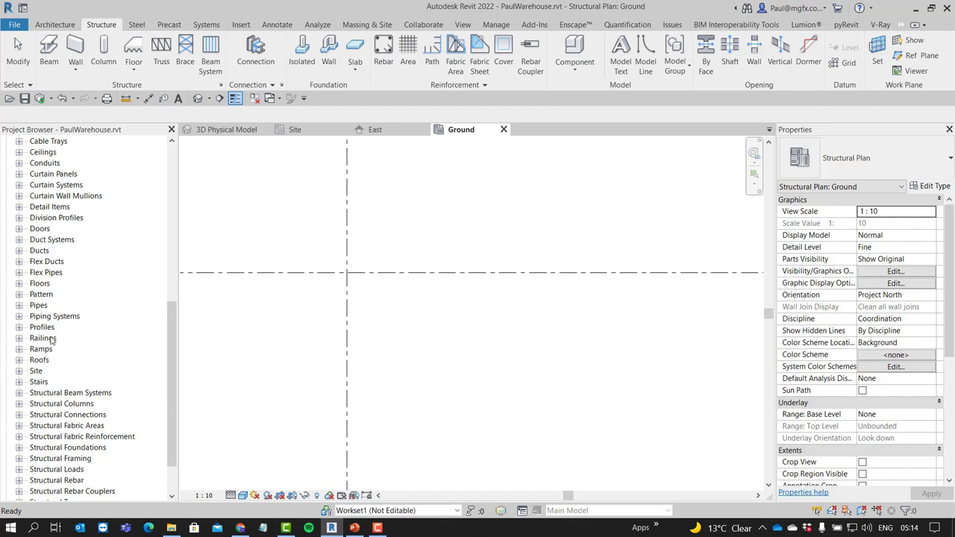
{"action": "scroll", "coordinate": [52, 340], "scroll_direction": "down", "scroll_amount": 2}
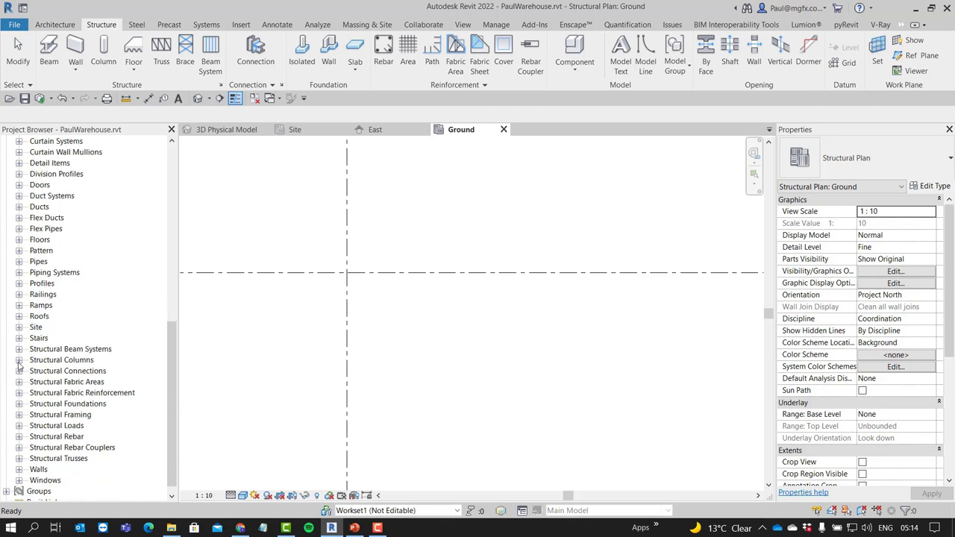
{"action": "left_click", "coordinate": [18, 361]}
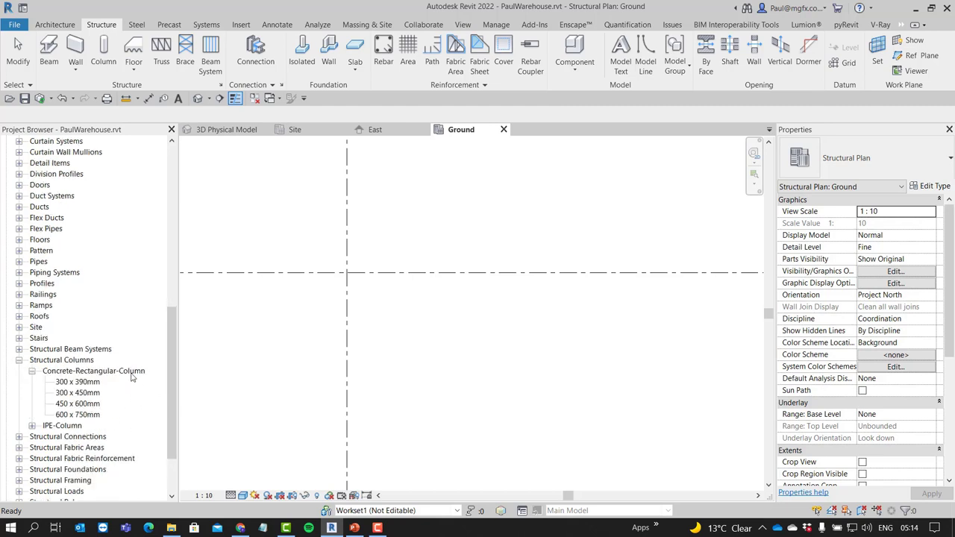
Duplicate the 600 x 750mm column type as 600 x 600mm and set its h to 600
{"action": "left_click", "coordinate": [78, 414]}
{"action": "right_click", "coordinate": [79, 415]}
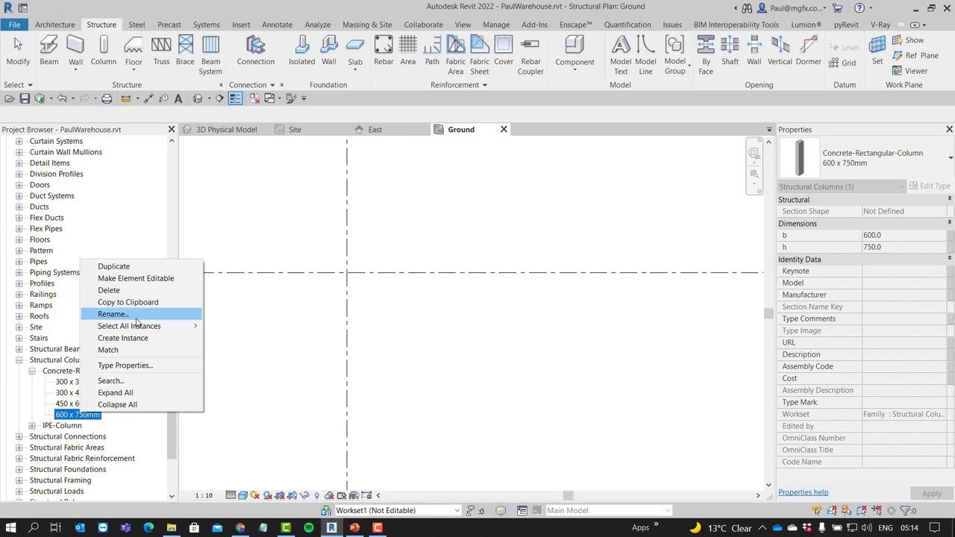
{"action": "left_click", "coordinate": [118, 267]}
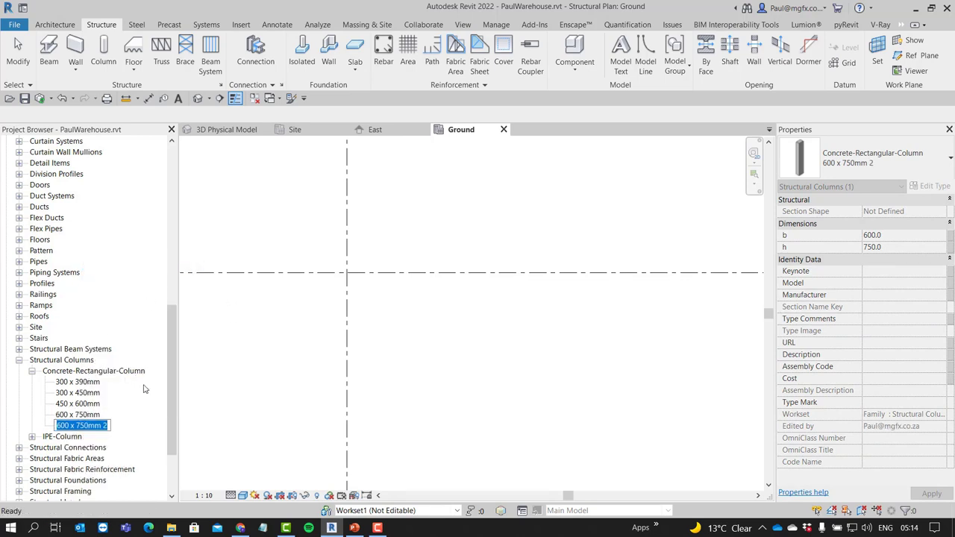
{"action": "key", "text": "Left"}
{"action": "key", "text": "Left"}
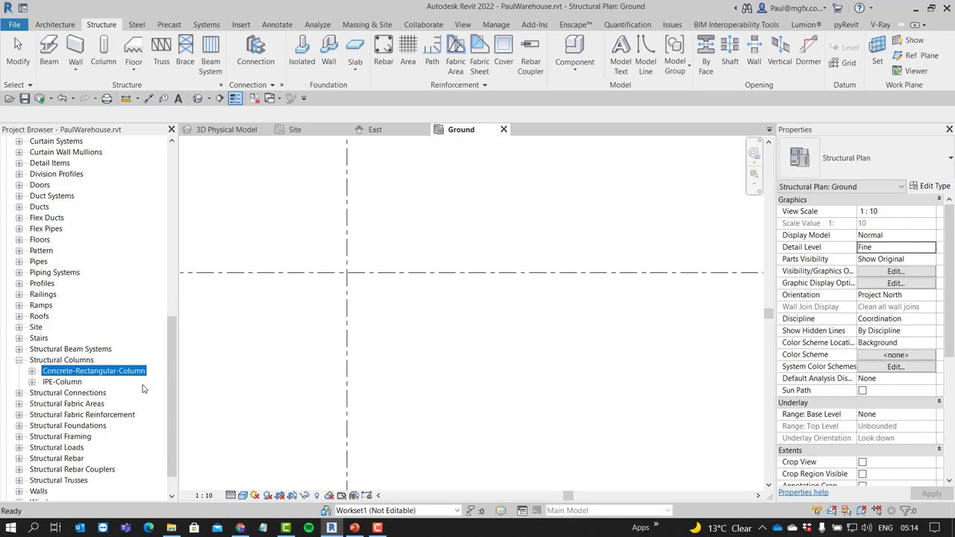
{"action": "left_click", "coordinate": [32, 370]}
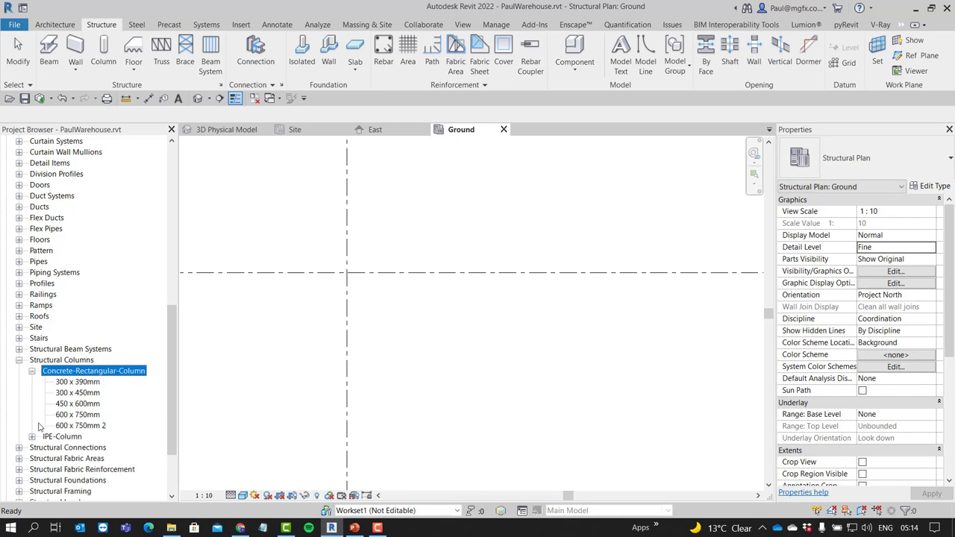
{"action": "left_click", "coordinate": [81, 425]}
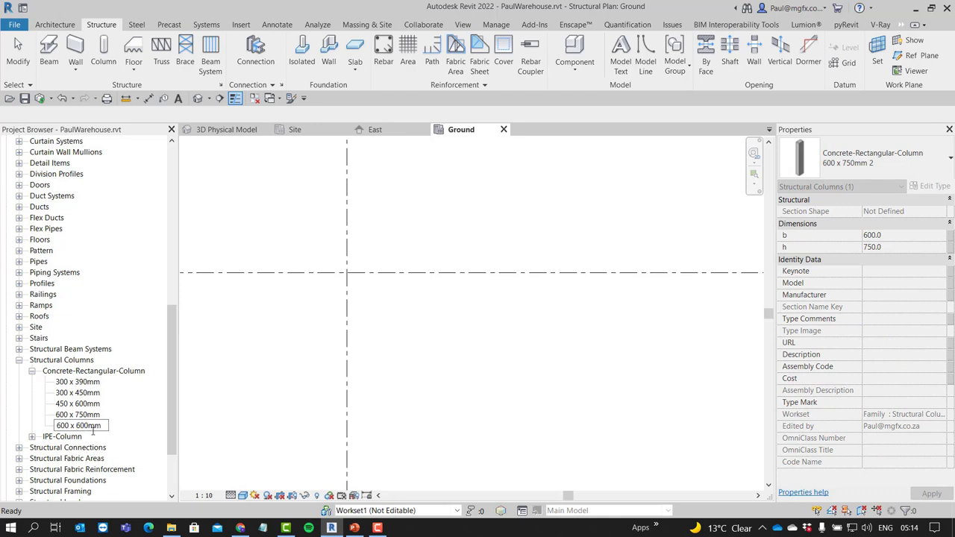
{"action": "right_click", "coordinate": [92, 429]}
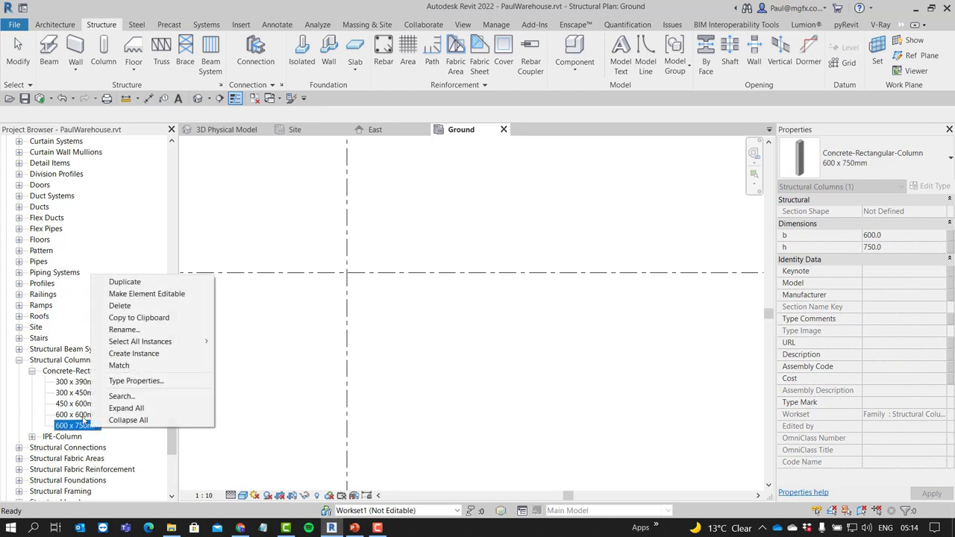
{"action": "right_click", "coordinate": [78, 412]}
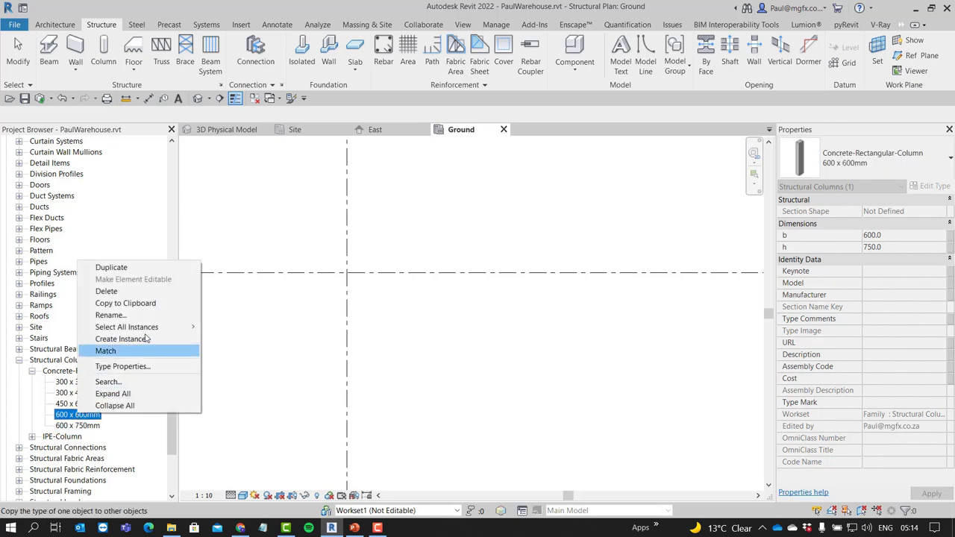
{"action": "left_click", "coordinate": [130, 366]}
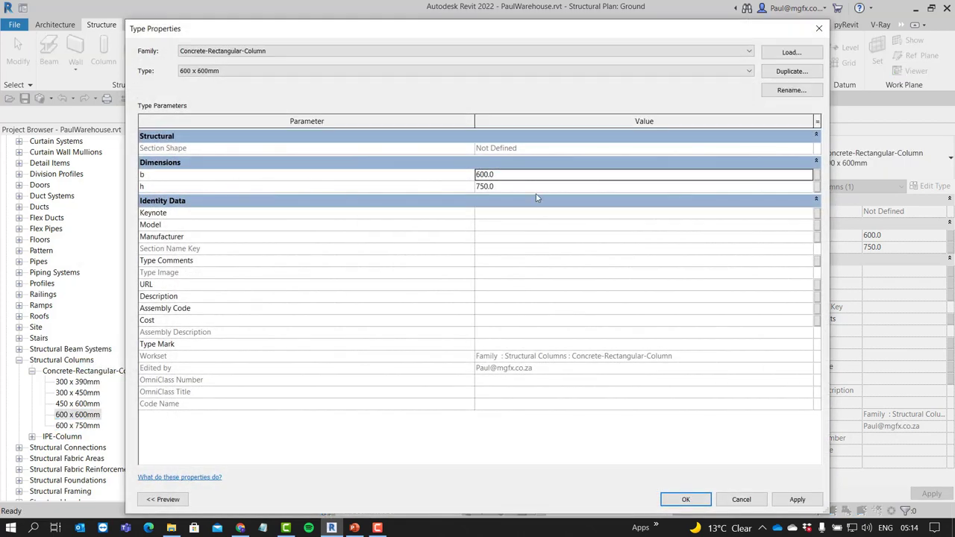
{"action": "left_click", "coordinate": [520, 186]}
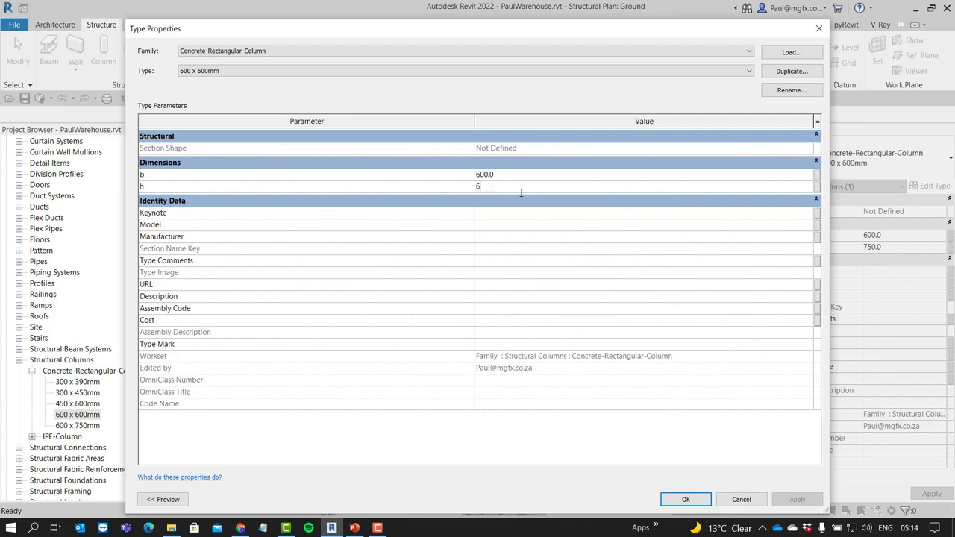
{"action": "left_click", "coordinate": [701, 500]}
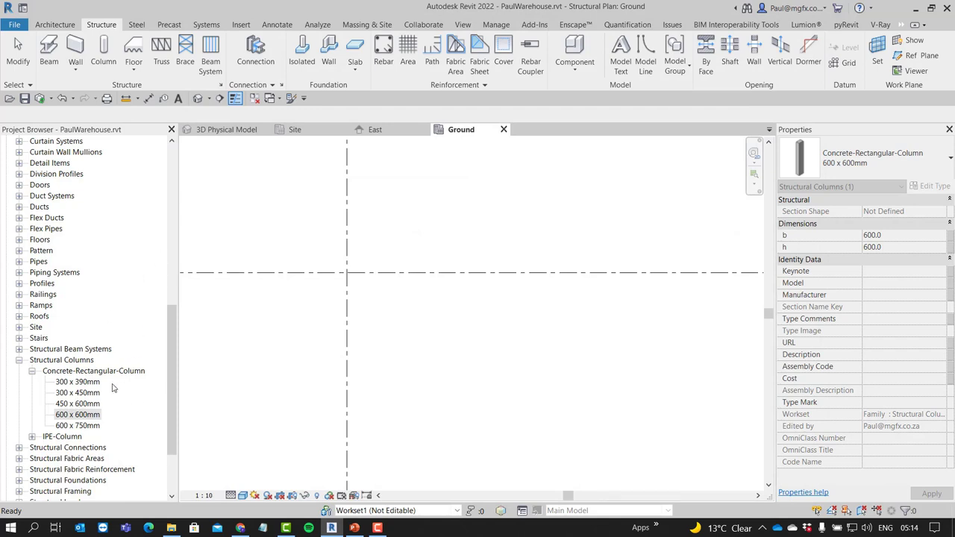
Start the structural Column tool (CL) with Depth set down to TOF
{"action": "key", "text": "c"}
{"action": "key", "text": "l"}
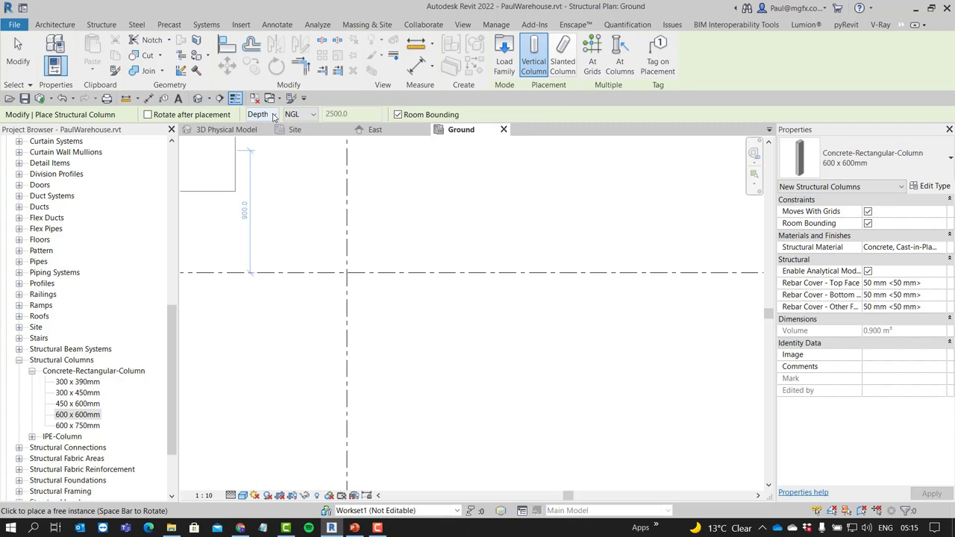
{"action": "left_click", "coordinate": [314, 114]}
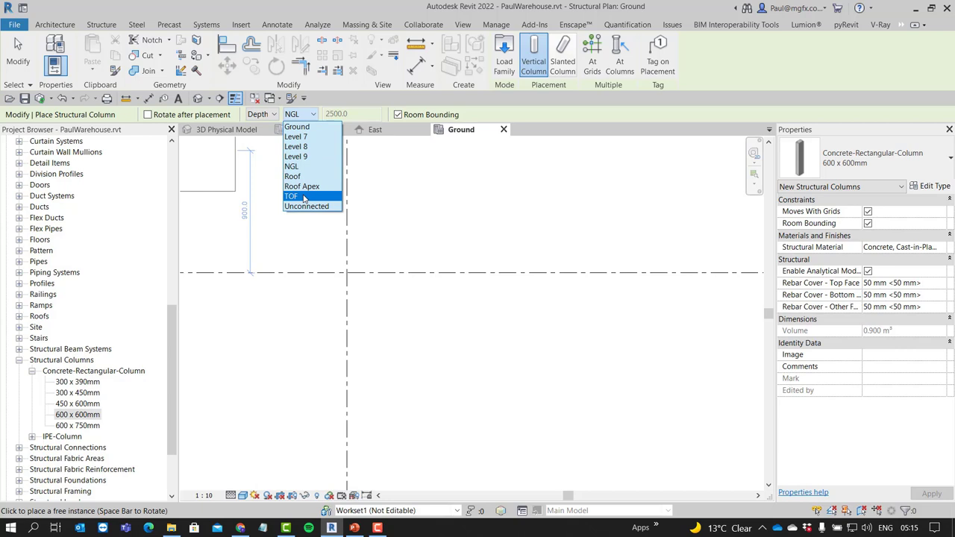
{"action": "left_click", "coordinate": [304, 197]}
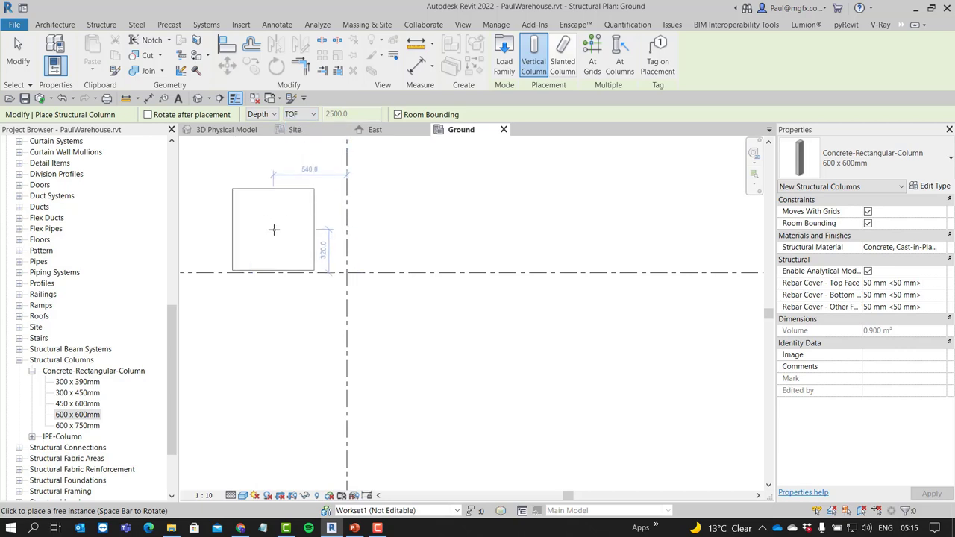
{"action": "scroll", "coordinate": [274, 239], "scroll_direction": "down", "scroll_amount": 2}
{"action": "scroll", "coordinate": [274, 242], "scroll_direction": "down", "scroll_amount": 3}
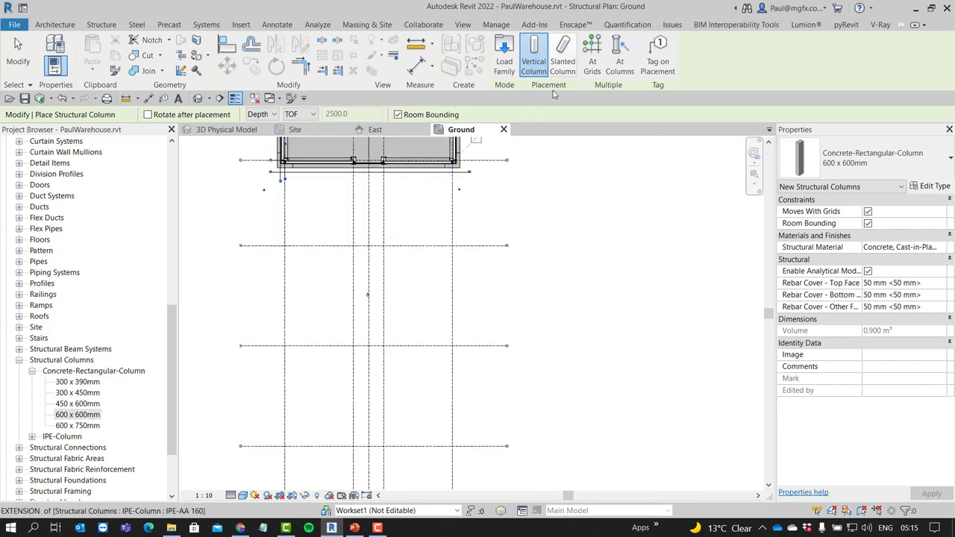
Place 600 x 600mm columns at the intersections of the two outer grid lines using At Grids
{"action": "left_click", "coordinate": [592, 61]}
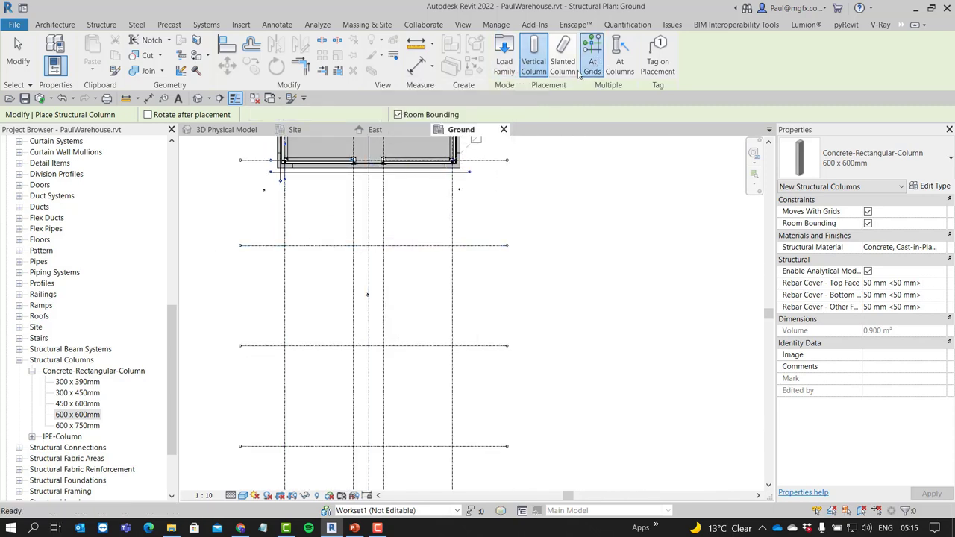
{"action": "left_click_drag", "start_coordinate": [484, 462], "coordinate": [432, 238]}
{"action": "left_click", "coordinate": [284, 298], "text": "ctrl"}
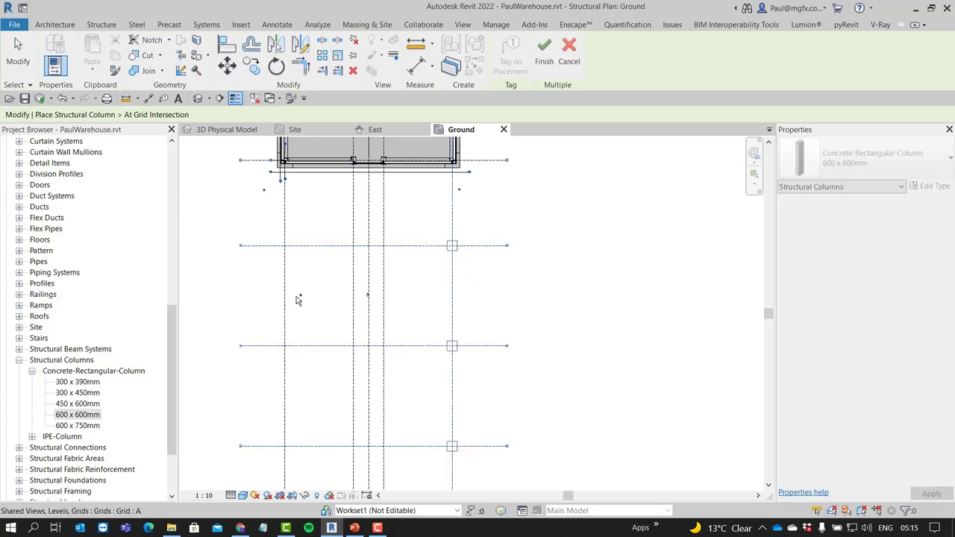
{"action": "left_click", "coordinate": [544, 61]}
{"action": "scroll", "coordinate": [351, 266], "scroll_direction": "up", "scroll_amount": 2}
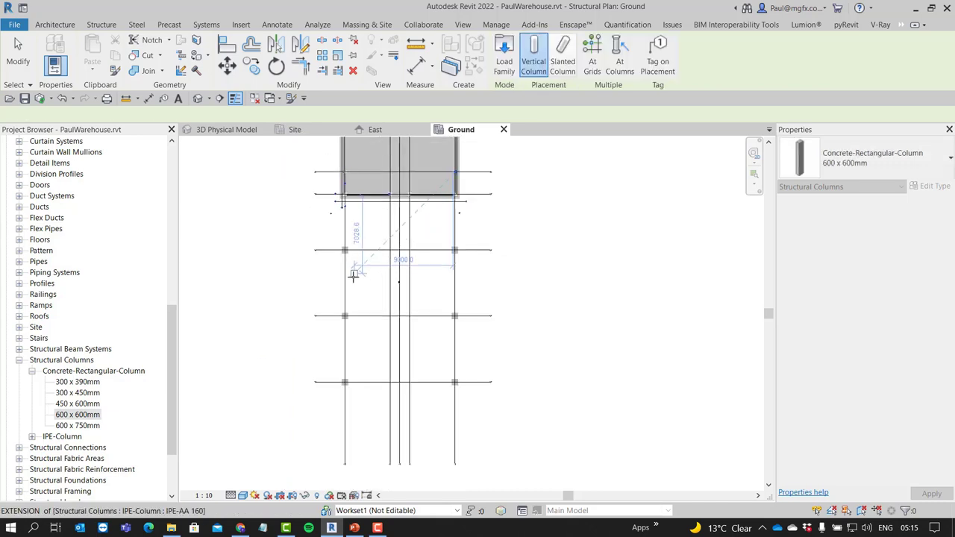
{"action": "scroll", "coordinate": [358, 270], "scroll_direction": "up", "scroll_amount": 1}
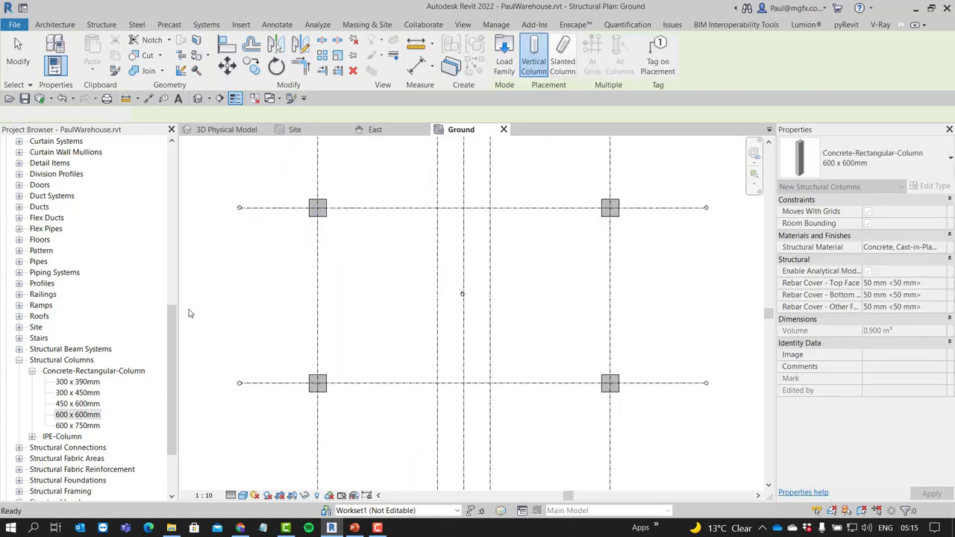
{"action": "key", "text": "Escape"}
{"action": "key", "text": "Escape"}
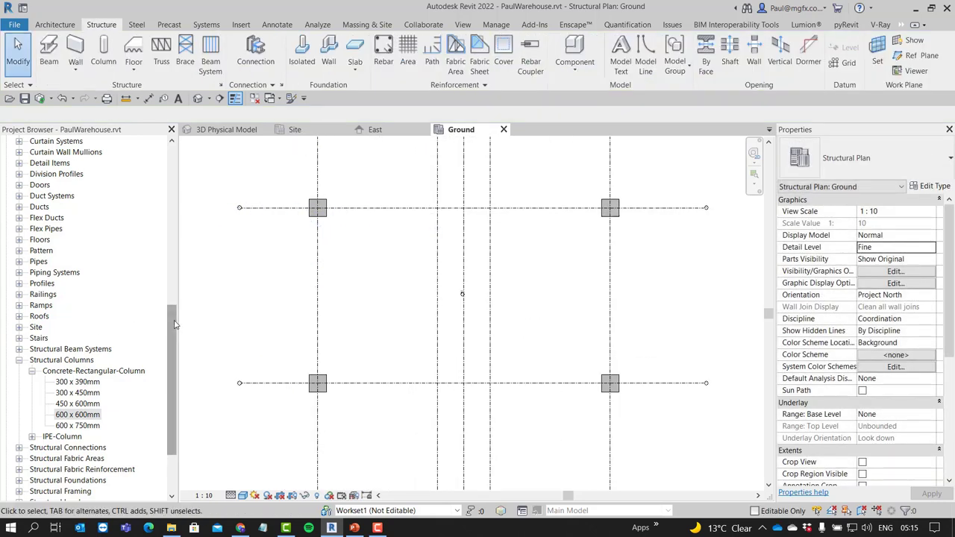
Find the 900 x 900 x 450mm M_Footing-Rectangular type under Structural Foundations
{"action": "left_click_drag", "start_coordinate": [174, 324], "coordinate": [177, 371]}
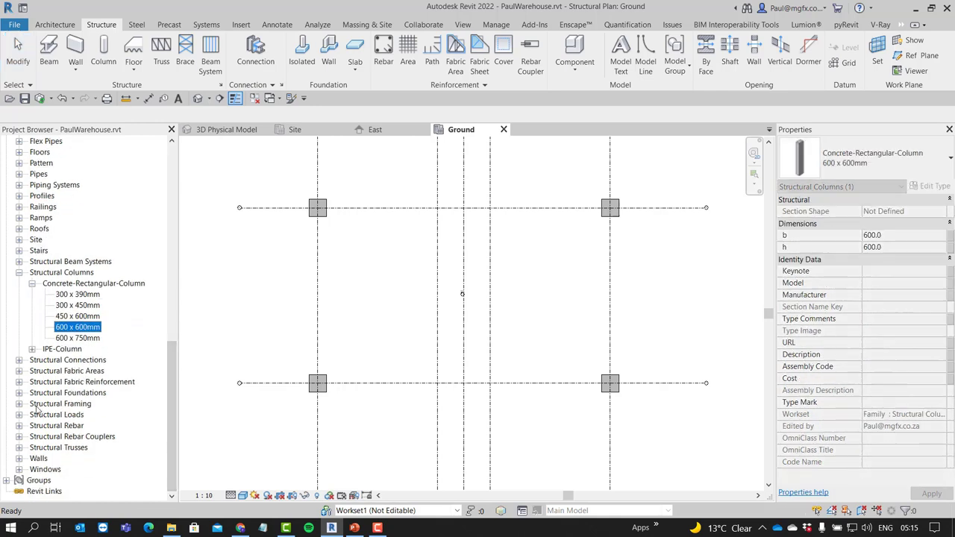
{"action": "left_click", "coordinate": [19, 393]}
{"action": "scroll", "coordinate": [34, 391], "scroll_direction": "down", "scroll_amount": 1}
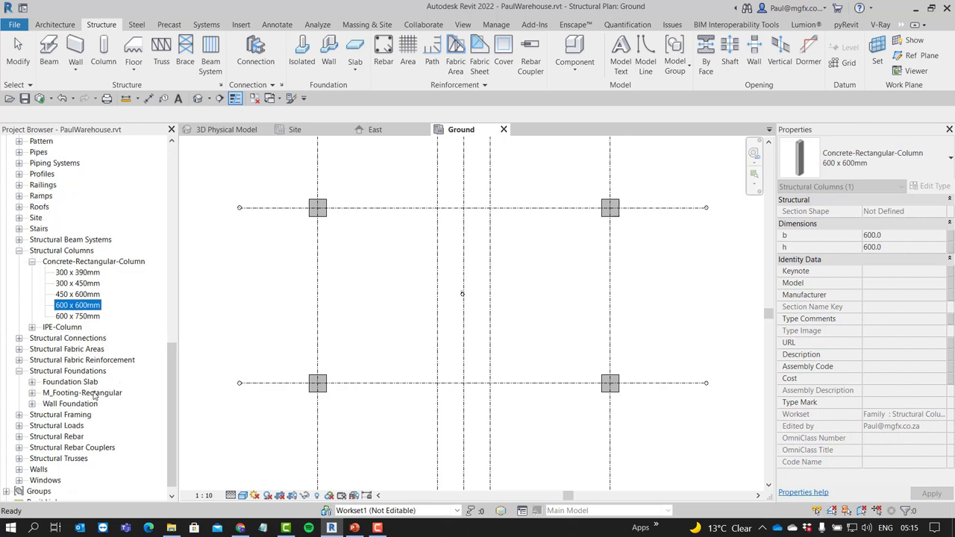
{"action": "left_click", "coordinate": [31, 393]}
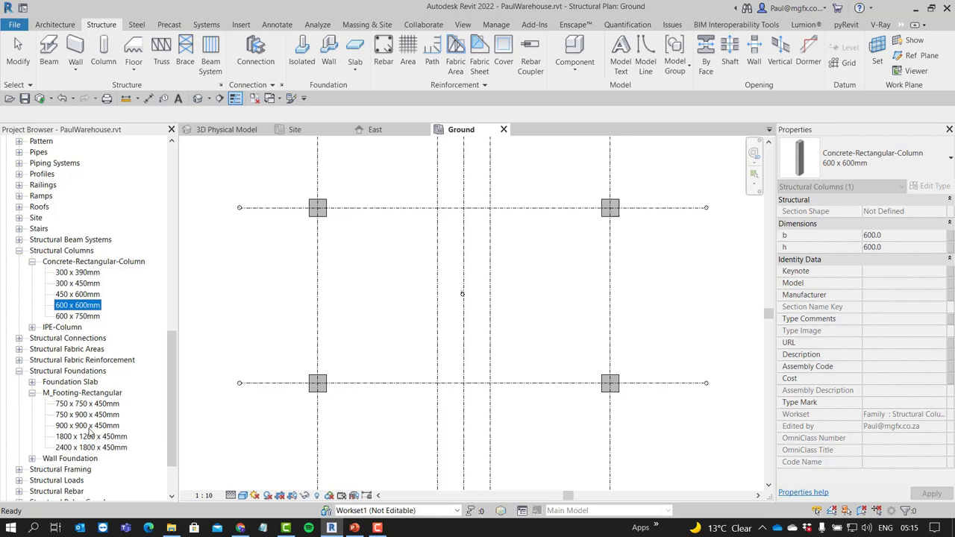
{"action": "left_click", "coordinate": [82, 425]}
{"action": "scroll", "coordinate": [112, 417], "scroll_direction": "down", "scroll_amount": 2}
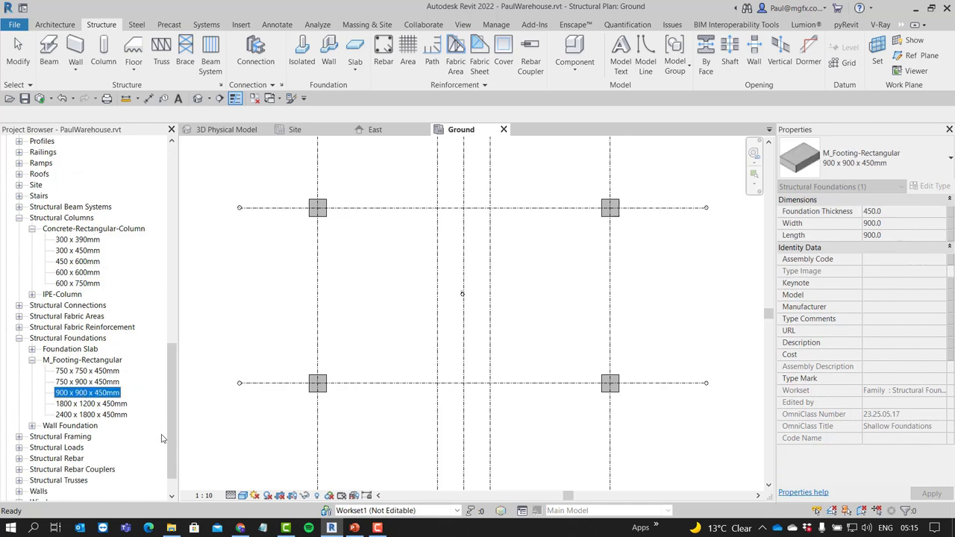
Place 900 x 900 x 450mm footings under the six columns using At Columns, dismissing the warning
{"action": "left_click_drag", "start_coordinate": [448, 302], "coordinate": [484, 296]}
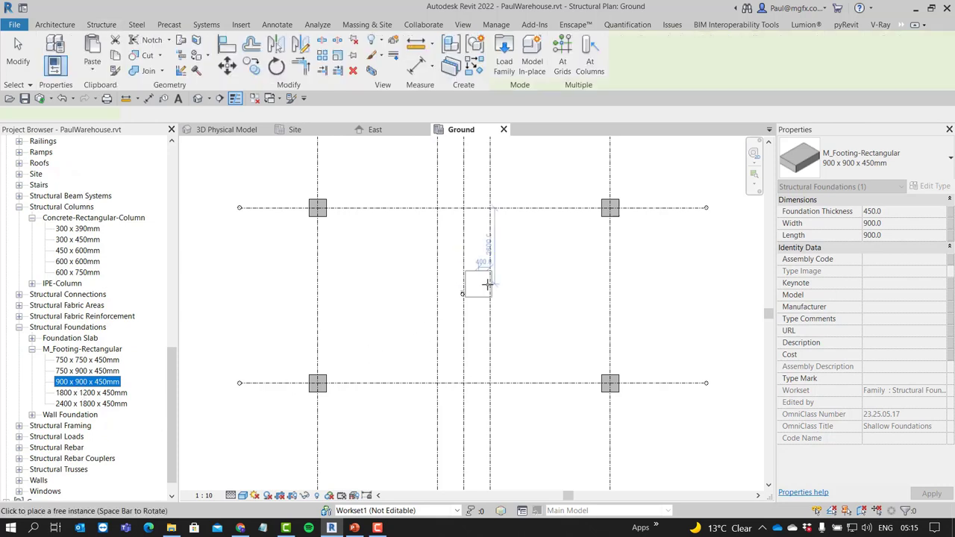
{"action": "left_click", "coordinate": [586, 54]}
{"action": "scroll", "coordinate": [511, 293], "scroll_direction": "down", "scroll_amount": 3}
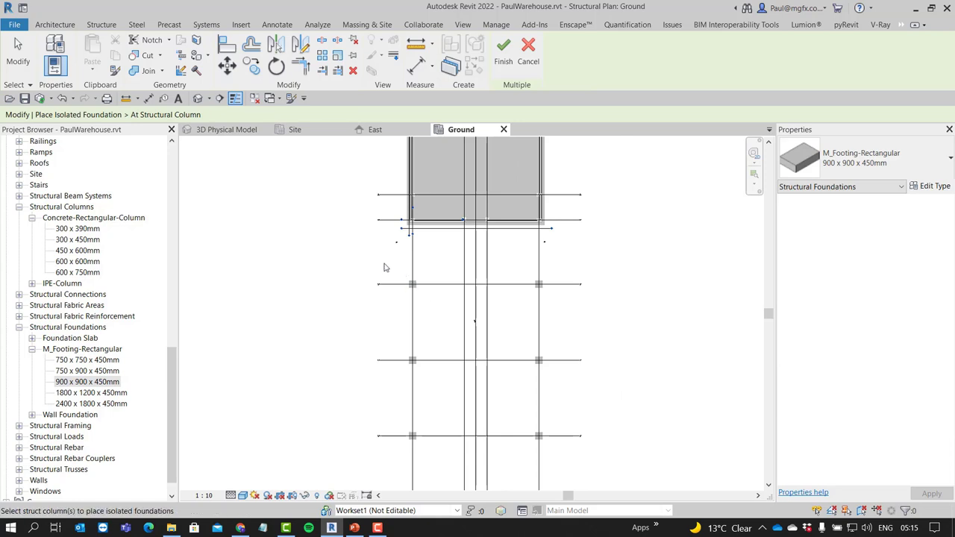
{"action": "left_click_drag", "start_coordinate": [382, 261], "coordinate": [572, 466]}
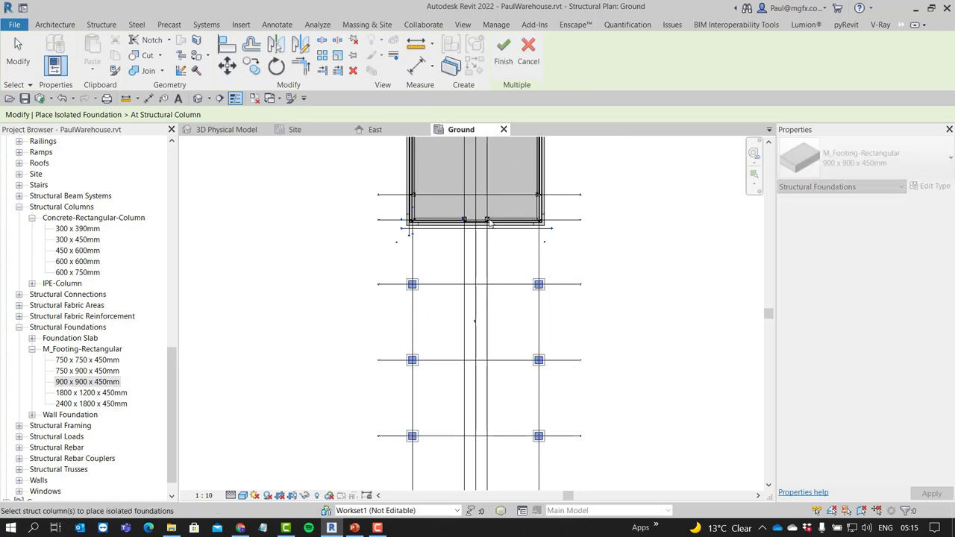
{"action": "left_click", "coordinate": [504, 55]}
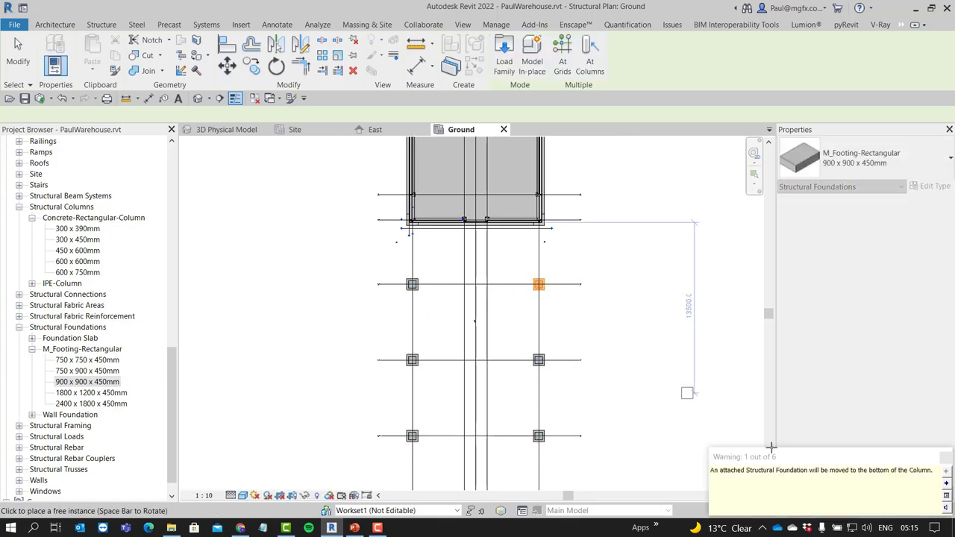
{"action": "left_click", "coordinate": [944, 457]}
{"action": "scroll", "coordinate": [554, 313], "scroll_direction": "up", "scroll_amount": 1}
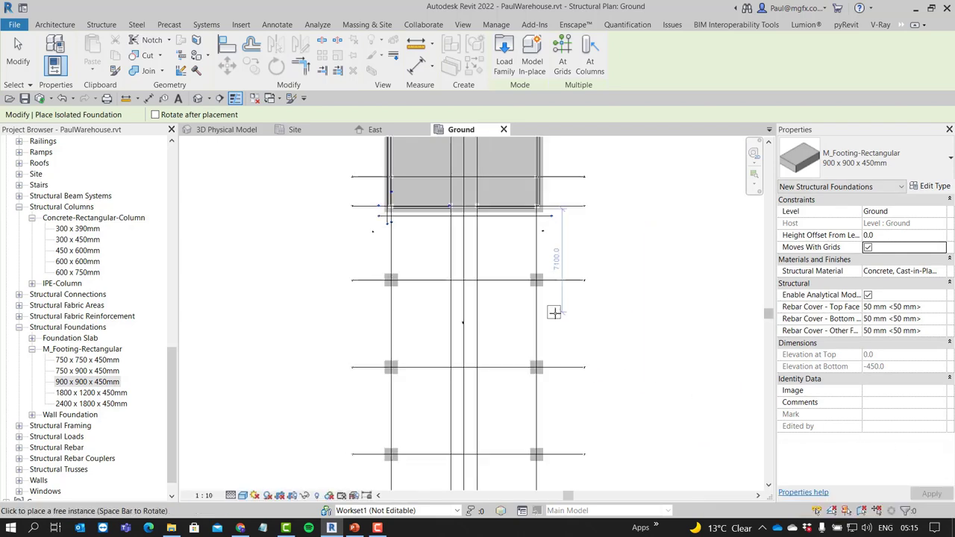
{"action": "key", "text": "Escape"}
{"action": "key", "text": "Escape"}
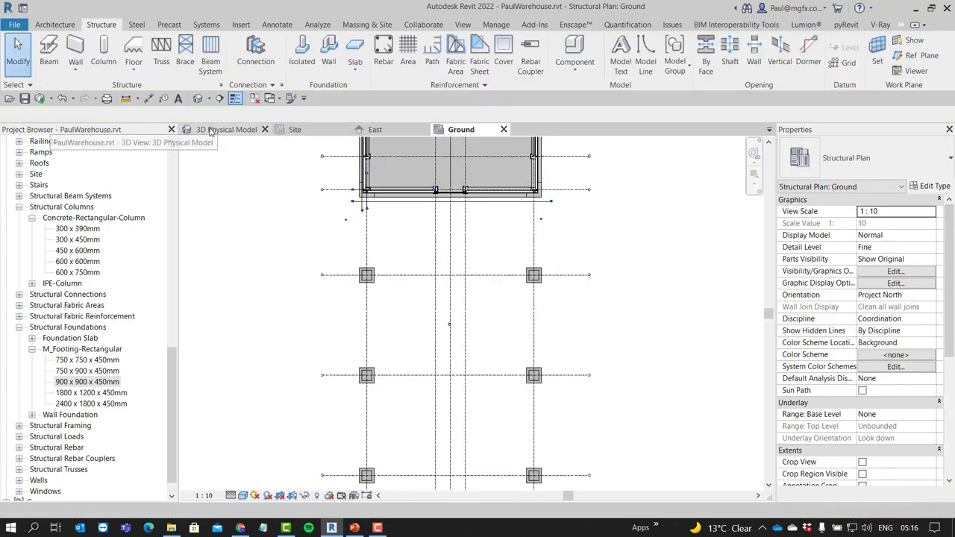
{"action": "left_click", "coordinate": [226, 129]}
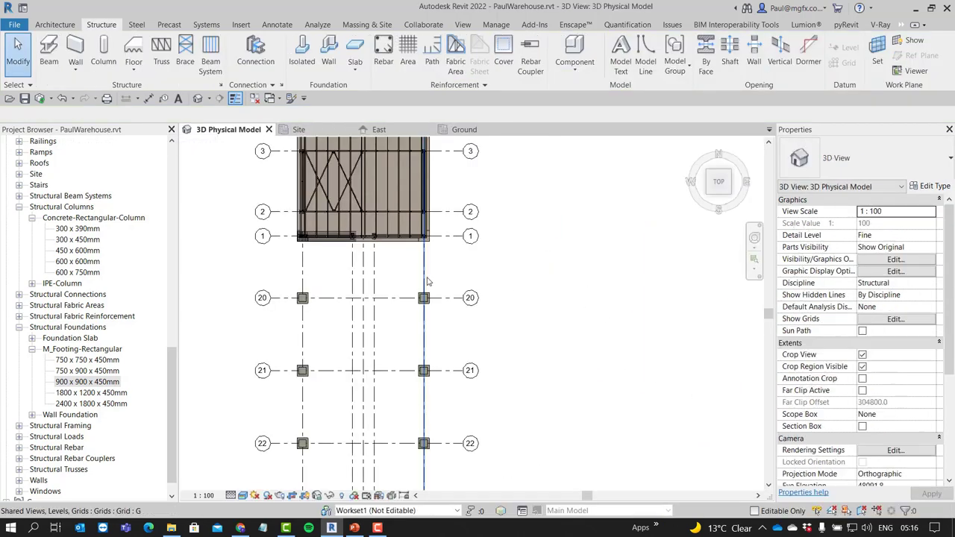
{"action": "mouse_move", "coordinate": [428, 286]}
{"action": "middle_mouse_down"}
{"action": "mouse_move", "coordinate": [428, 353]}
{"action": "mouse_move", "coordinate": [404, 382]}
{"action": "mouse_move", "coordinate": [432, 280]}
{"action": "middle_mouse_up"}
{"action": "scroll", "coordinate": [436, 266], "scroll_direction": "up", "scroll_amount": 2}
{"action": "scroll", "coordinate": [436, 267], "scroll_direction": "up", "scroll_amount": 2}
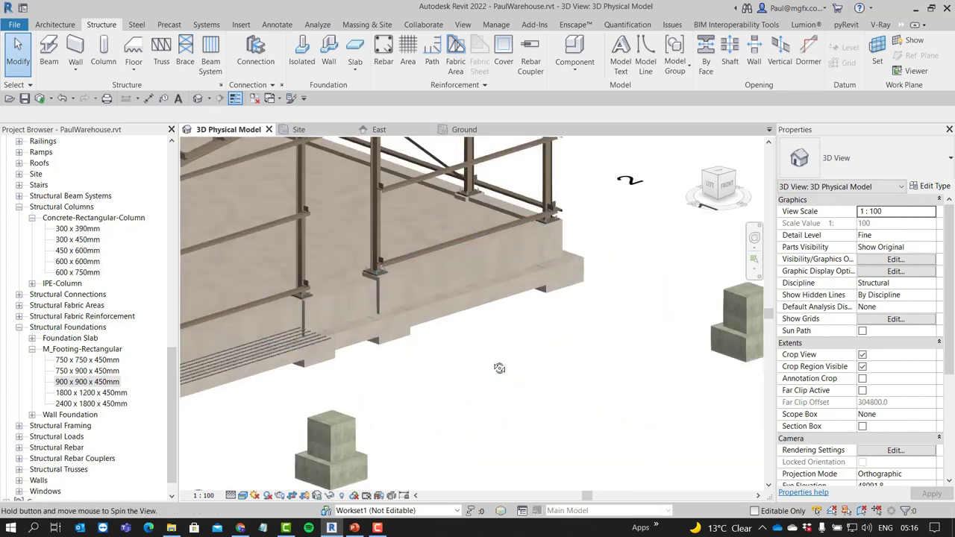
{"action": "middle_click_drag", "start_coordinate": [497, 371], "coordinate": [565, 365]}
{"action": "scroll", "coordinate": [564, 365], "scroll_direction": "down", "scroll_amount": 3}
{"action": "scroll", "coordinate": [491, 341], "scroll_direction": "down", "scroll_amount": 2}
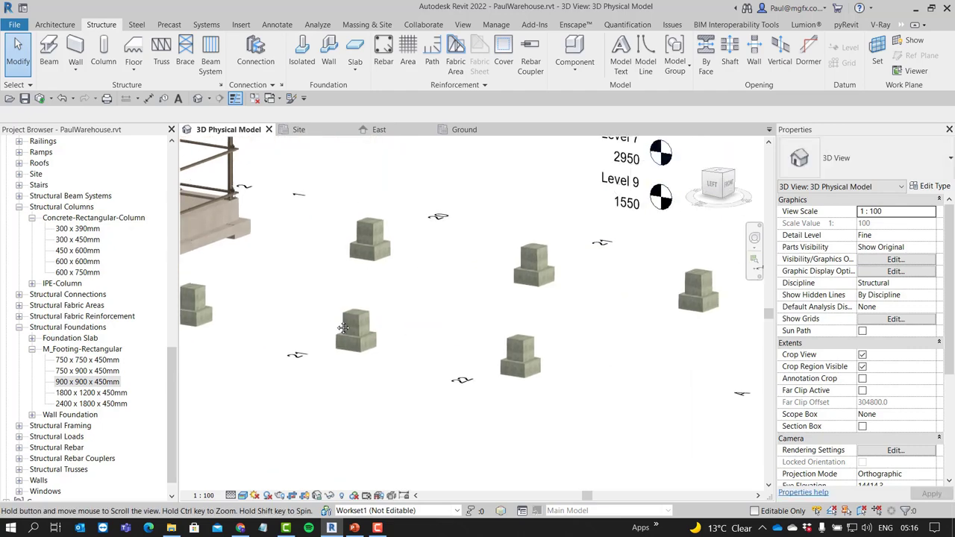
{"action": "middle_click_drag", "start_coordinate": [491, 344], "coordinate": [384, 336], "text": "shift"}
{"action": "scroll", "coordinate": [394, 336], "scroll_direction": "up", "scroll_amount": 5}
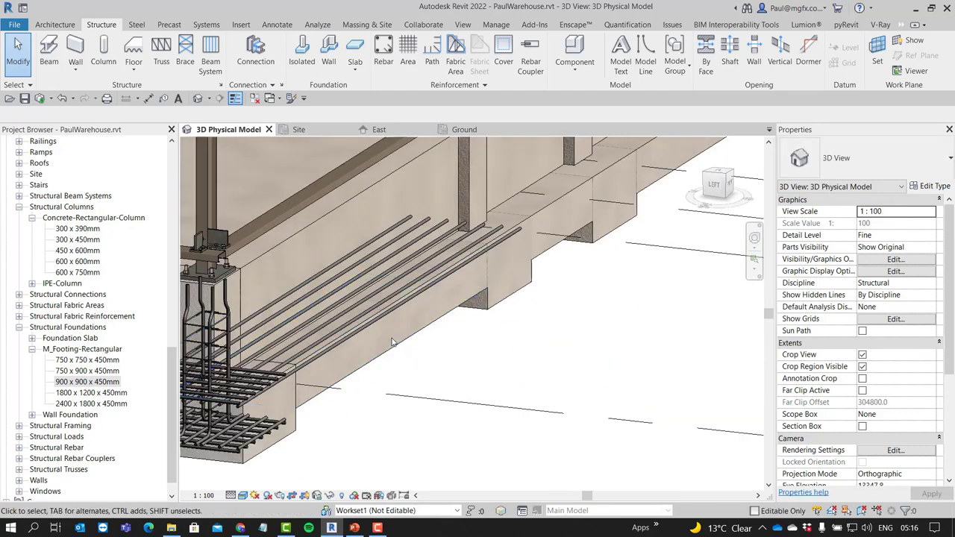
{"action": "left_click", "coordinate": [355, 294]}
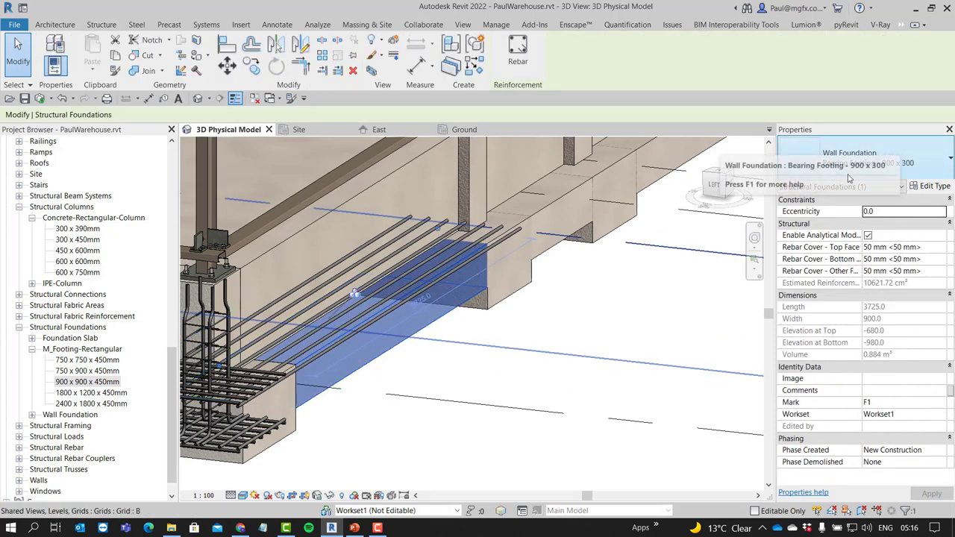
{"action": "key", "text": "Escape"}
{"action": "scroll", "coordinate": [483, 291], "scroll_direction": "down", "scroll_amount": 5}
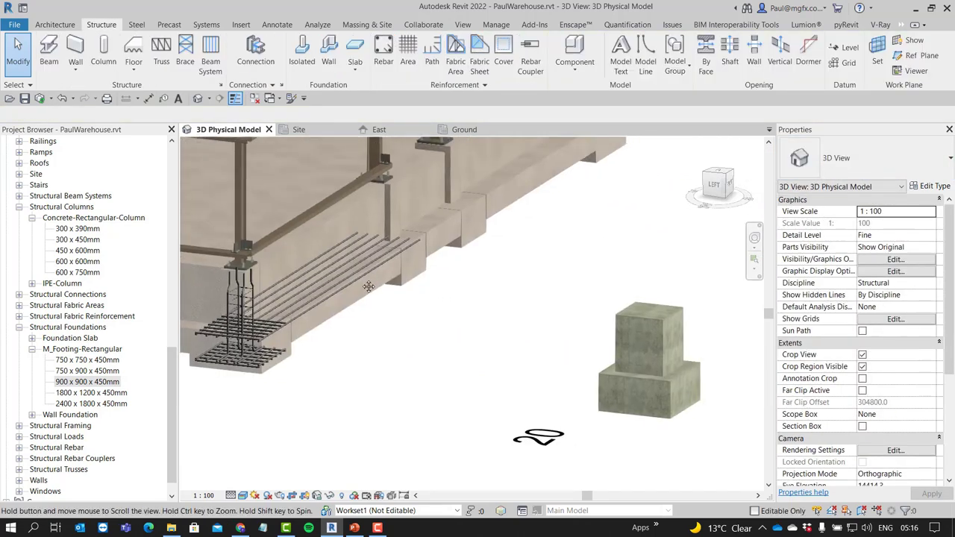
{"action": "scroll", "coordinate": [524, 406], "scroll_direction": "up", "scroll_amount": 5}
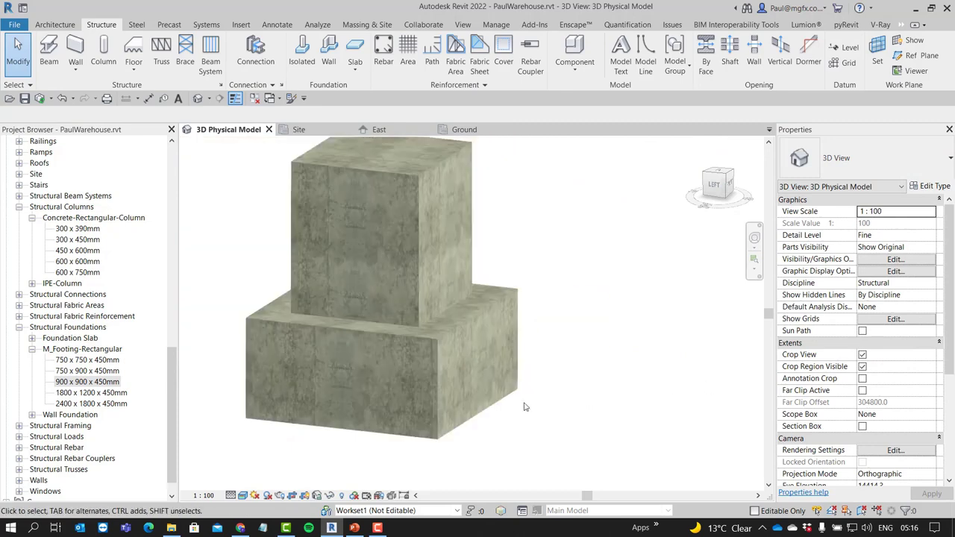
{"action": "left_click", "coordinate": [437, 383]}
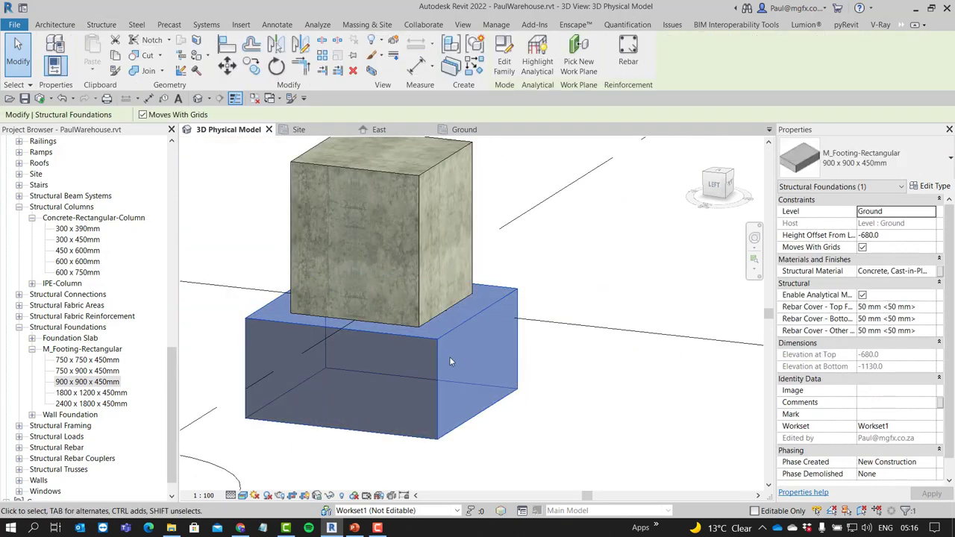
{"action": "scroll", "coordinate": [449, 356], "scroll_direction": "down", "scroll_amount": 2}
{"action": "key", "text": "Escape"}
{"action": "scroll", "coordinate": [532, 334], "scroll_direction": "down", "scroll_amount": 2}
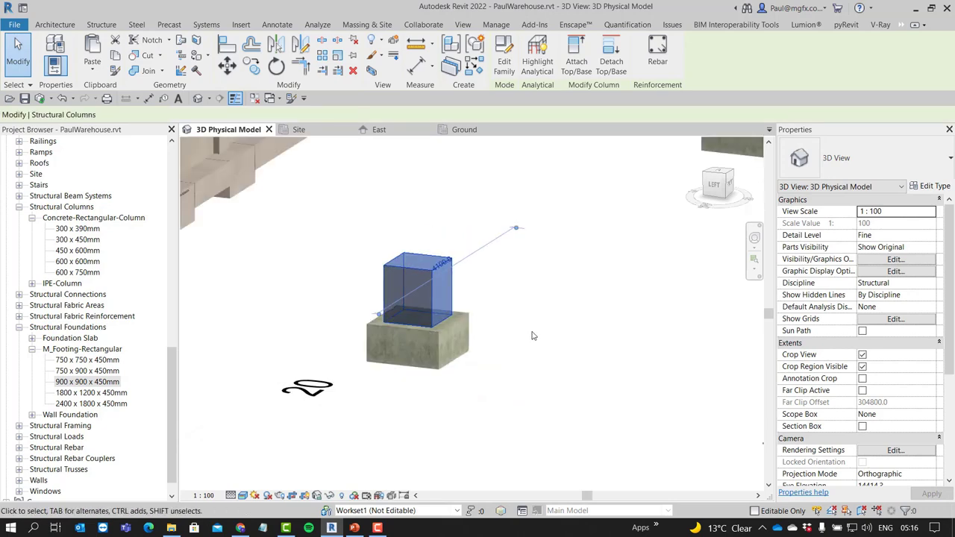
Back in the Ground plan, try dragging grid 22 and cancel the unsatisfied constraints error
{"action": "left_click", "coordinate": [462, 131]}
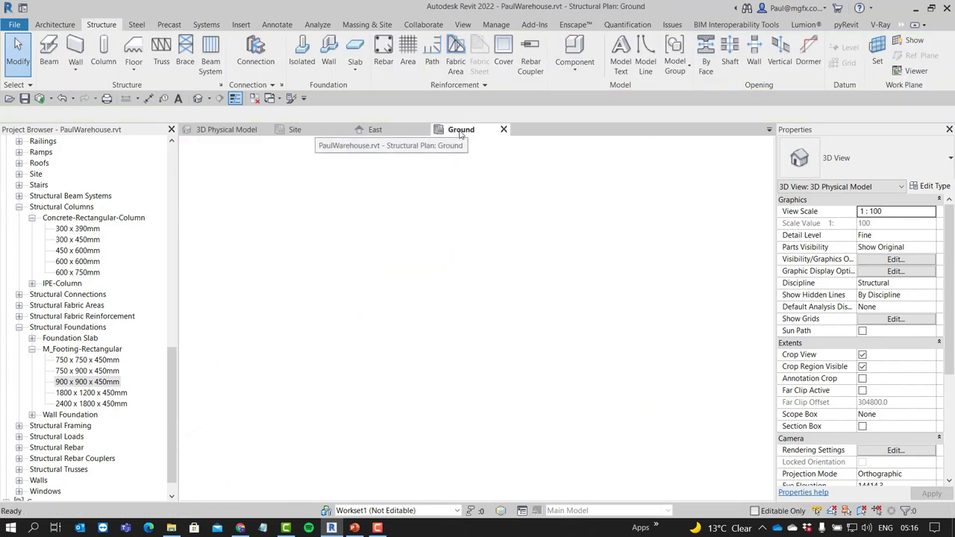
{"action": "scroll", "coordinate": [395, 297], "scroll_direction": "up", "scroll_amount": 3}
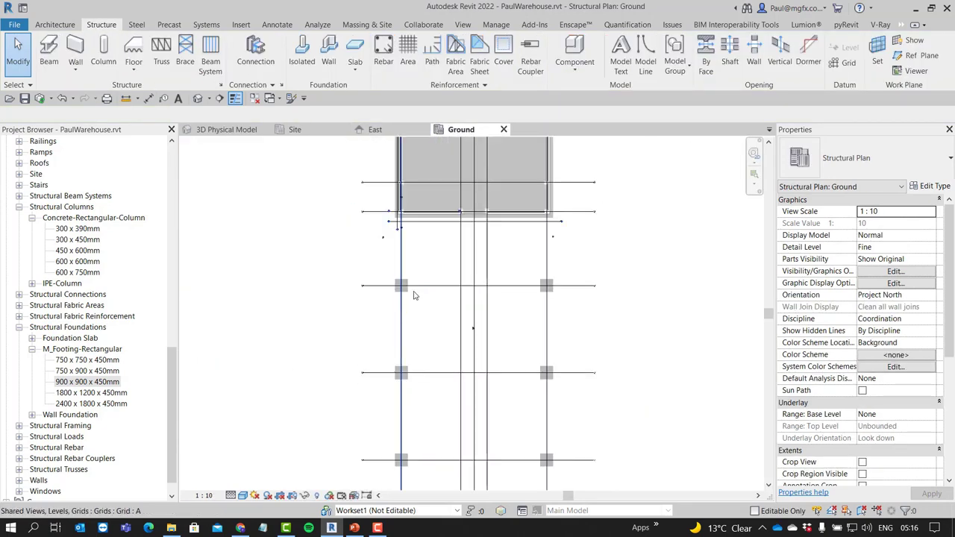
{"action": "scroll", "coordinate": [436, 324], "scroll_direction": "down", "scroll_amount": 2}
{"action": "scroll", "coordinate": [407, 352], "scroll_direction": "up", "scroll_amount": 3}
{"action": "scroll", "coordinate": [412, 309], "scroll_direction": "down", "scroll_amount": 1}
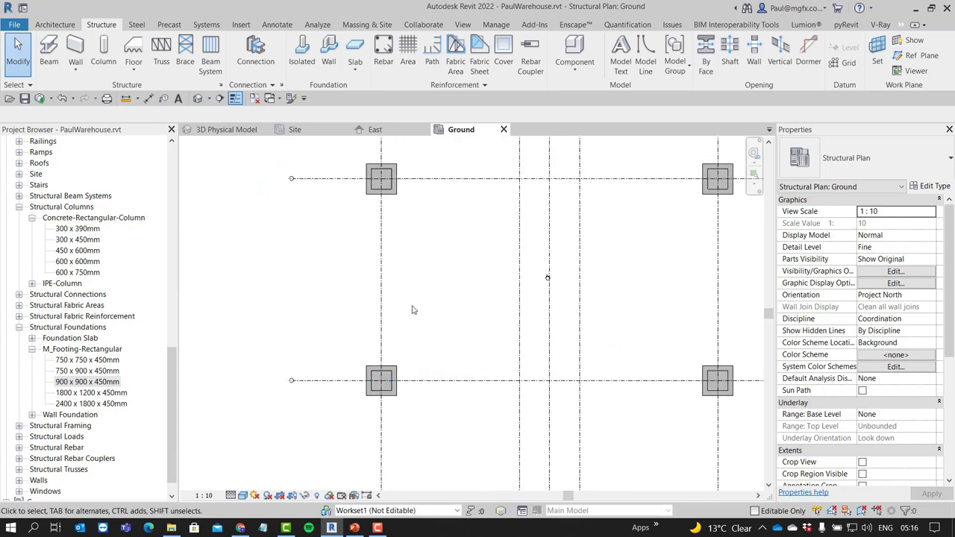
{"action": "scroll", "coordinate": [414, 302], "scroll_direction": "up", "scroll_amount": 3}
{"action": "scroll", "coordinate": [403, 418], "scroll_direction": "down", "scroll_amount": 2}
{"action": "left_click", "coordinate": [423, 423]}
{"action": "scroll", "coordinate": [407, 395], "scroll_direction": "down", "scroll_amount": 3}
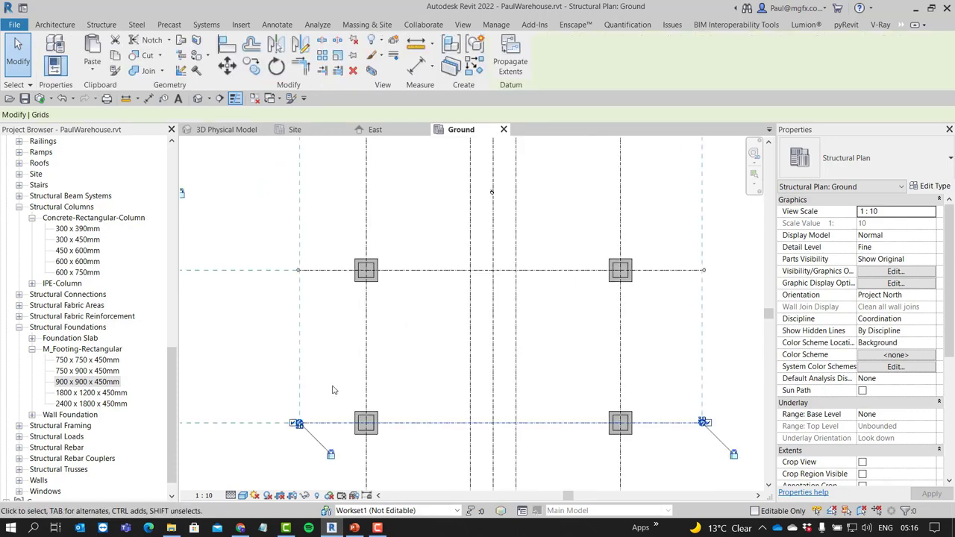
{"action": "scroll", "coordinate": [406, 371], "scroll_direction": "up", "scroll_amount": 4}
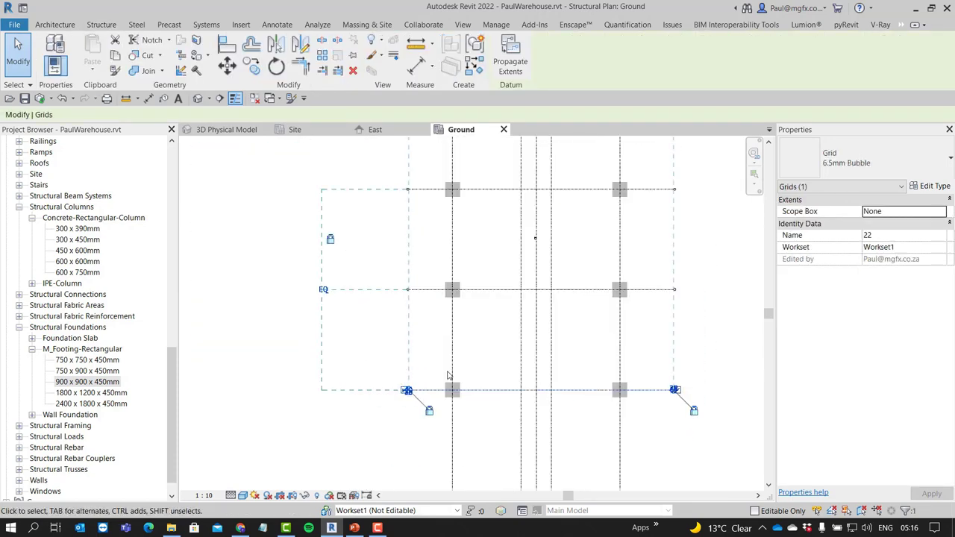
{"action": "left_click_drag", "start_coordinate": [513, 403], "coordinate": [512, 430]}
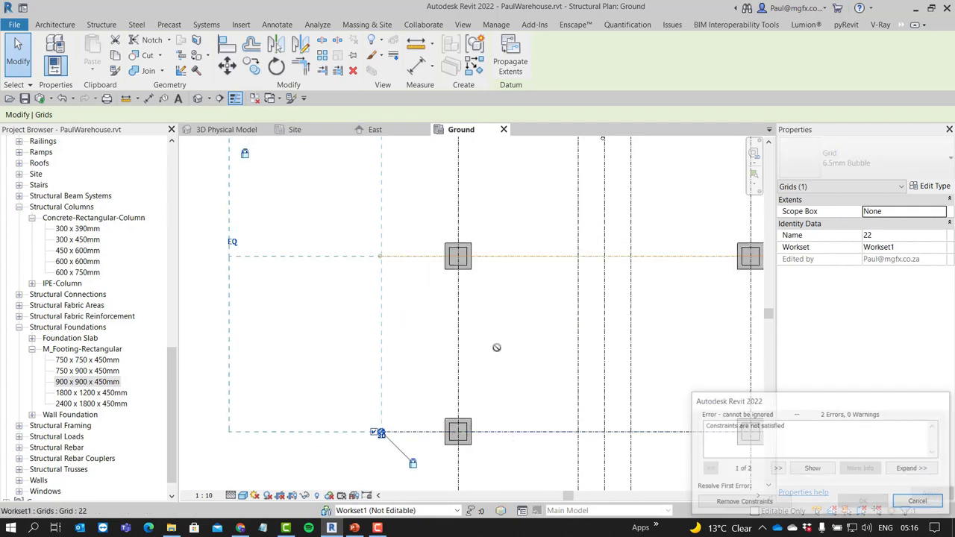
{"action": "left_click", "coordinate": [918, 504]}
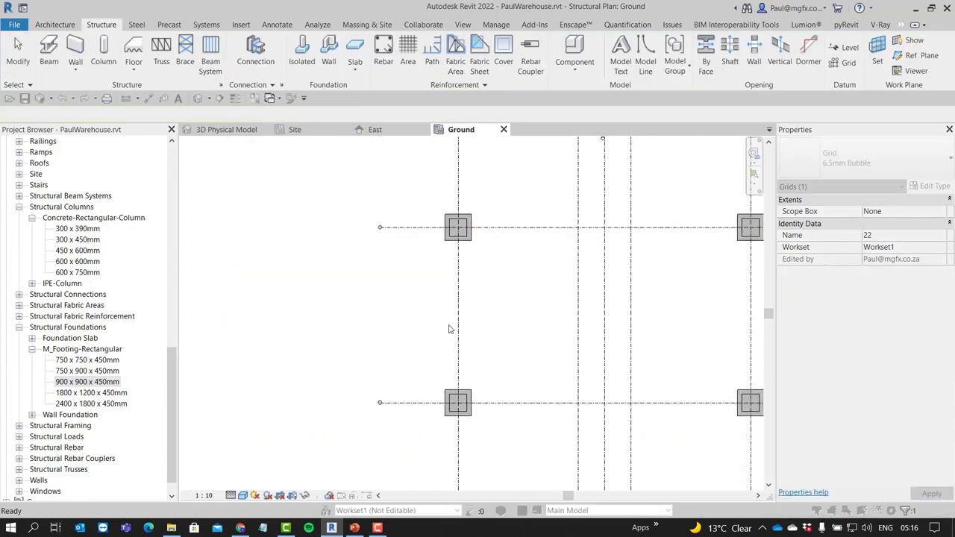
{"action": "left_click", "coordinate": [451, 337]}
Drag grid 22 down to 7200 from the grid above
{"action": "scroll", "coordinate": [452, 341], "scroll_direction": "down", "scroll_amount": 3}
{"action": "left_click", "coordinate": [527, 421]}
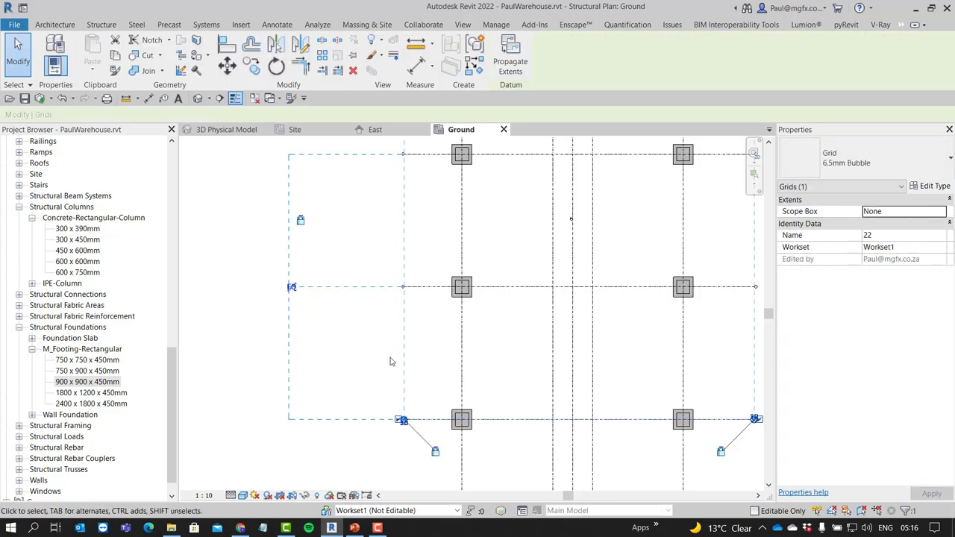
{"action": "left_click", "coordinate": [501, 406]}
{"action": "left_click", "coordinate": [507, 419]}
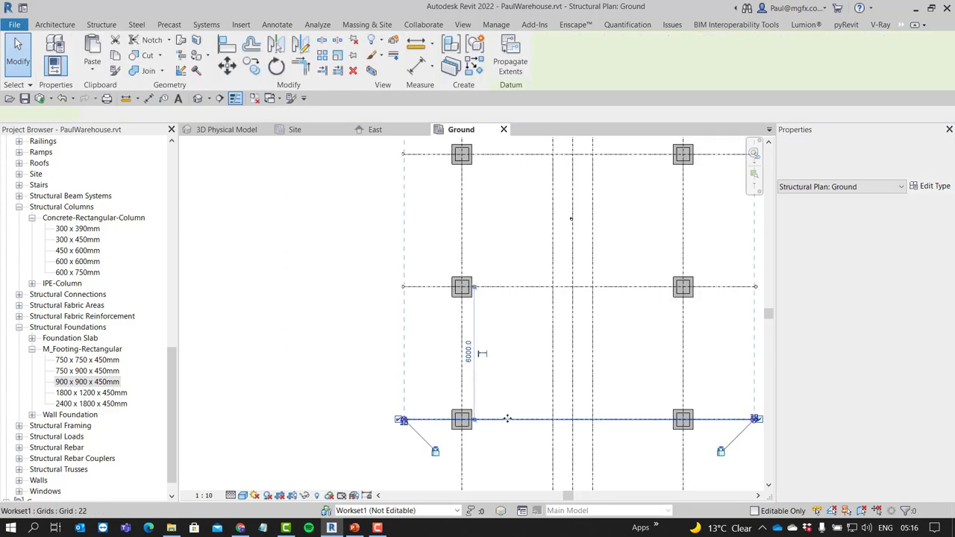
{"action": "left_click_drag", "start_coordinate": [507, 418], "coordinate": [508, 446]}
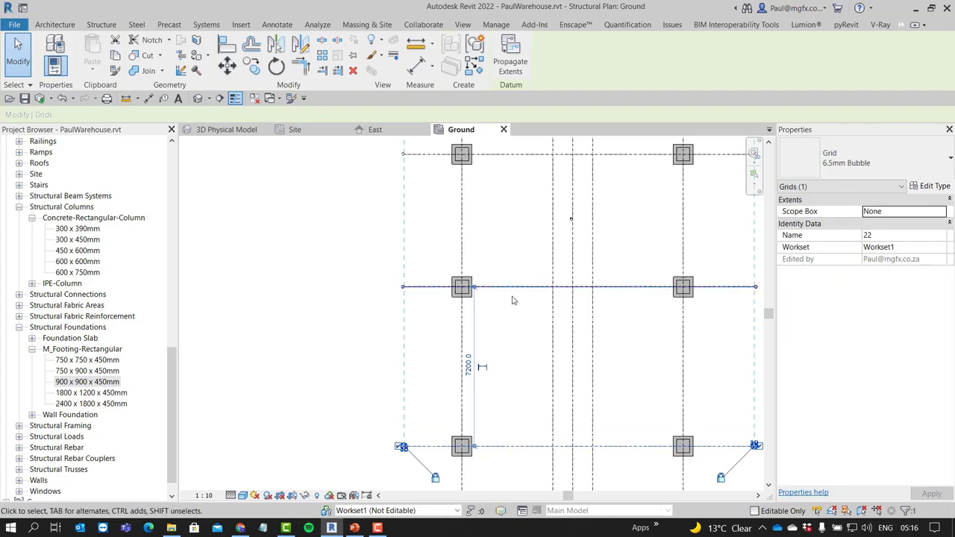
{"action": "left_click", "coordinate": [426, 334]}
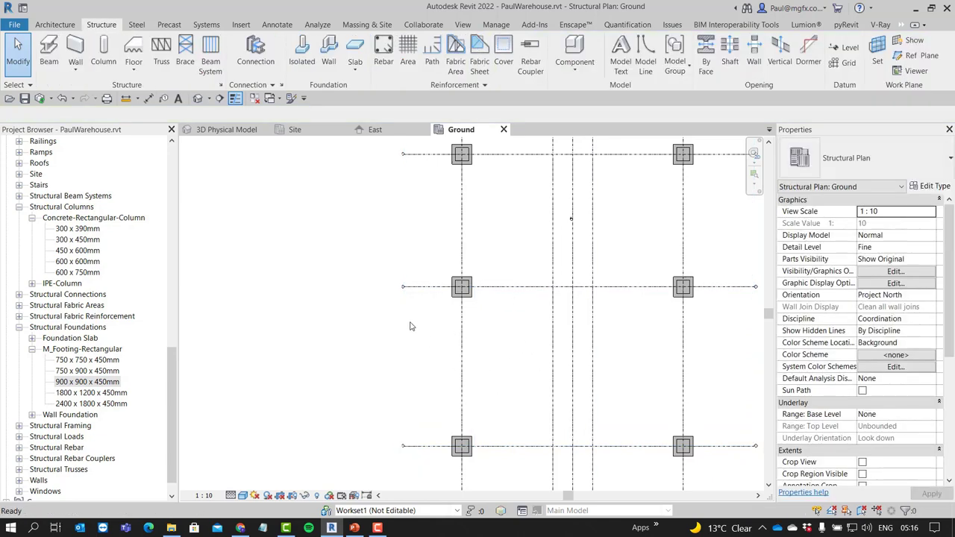
Change grid 22's spacing to the grid above to 6000
{"action": "scroll", "coordinate": [405, 345], "scroll_direction": "down", "scroll_amount": 3}
{"action": "scroll", "coordinate": [360, 327], "scroll_direction": "up", "scroll_amount": 8}
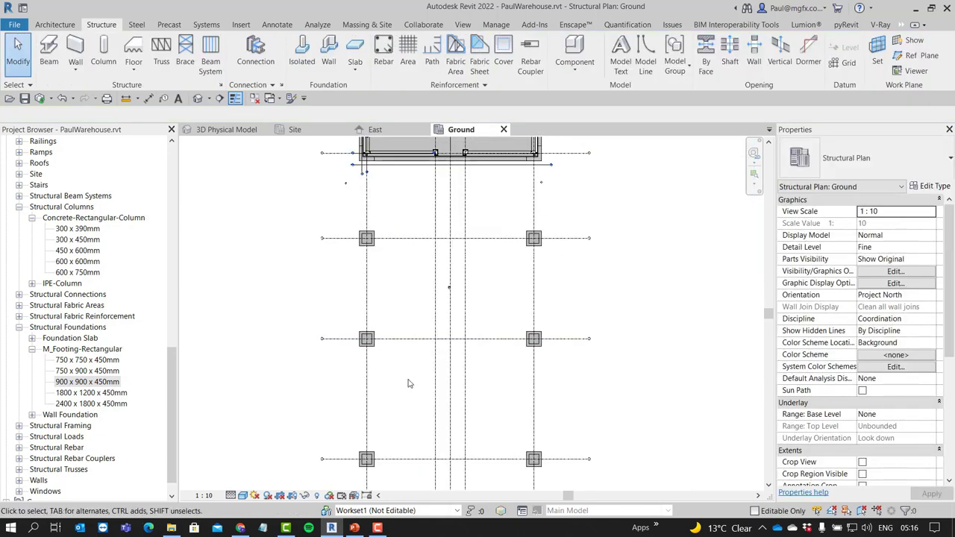
{"action": "middle_click_drag", "start_coordinate": [396, 358], "coordinate": [433, 264]}
{"action": "left_click", "coordinate": [450, 421]}
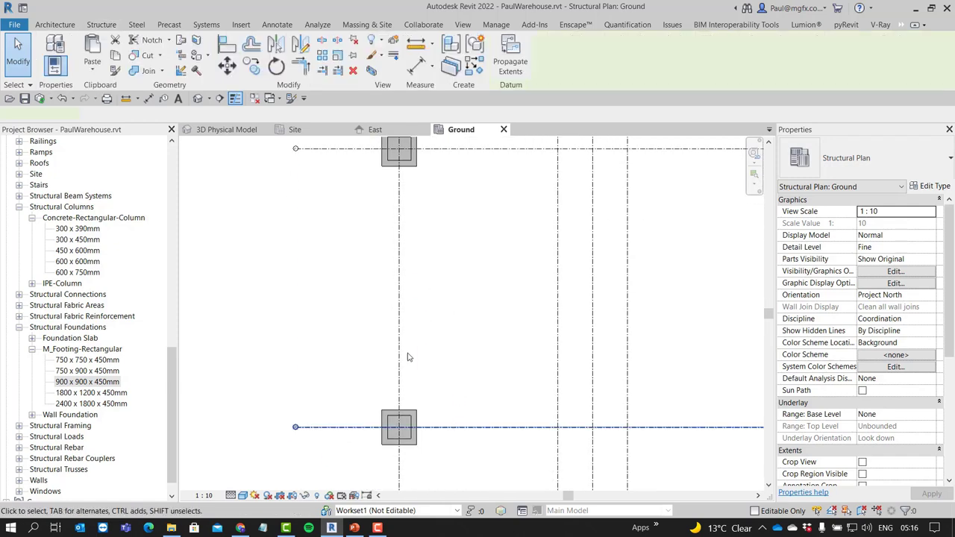
{"action": "scroll", "coordinate": [413, 368], "scroll_direction": "down", "scroll_amount": 2}
{"action": "left_click", "coordinate": [412, 314]}
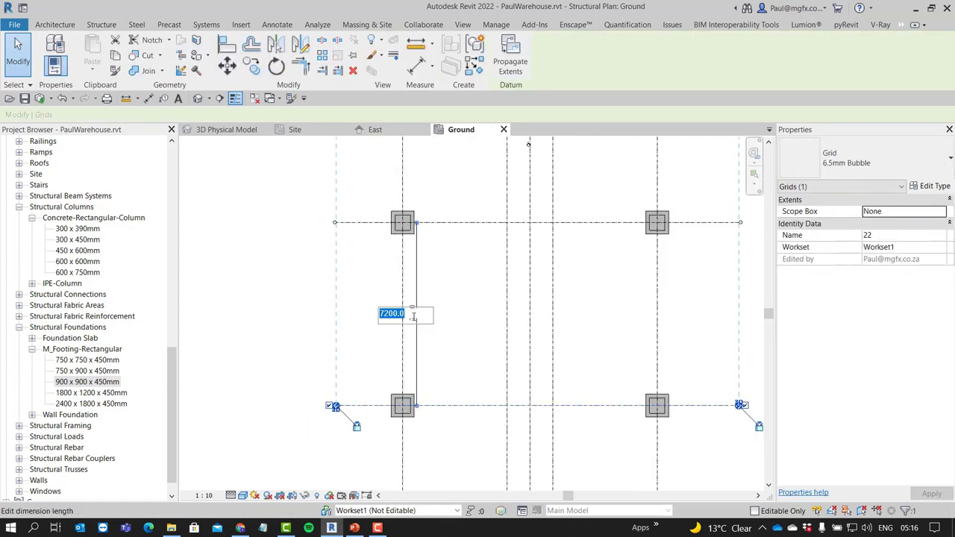
{"action": "key", "text": "Return"}
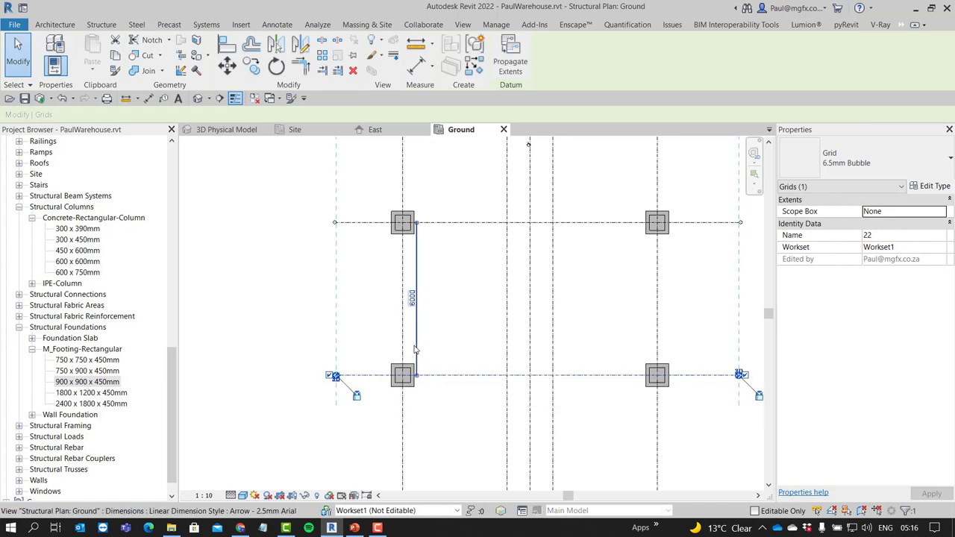
{"action": "left_click", "coordinate": [450, 326]}
{"action": "scroll", "coordinate": [437, 348], "scroll_direction": "down", "scroll_amount": 3}
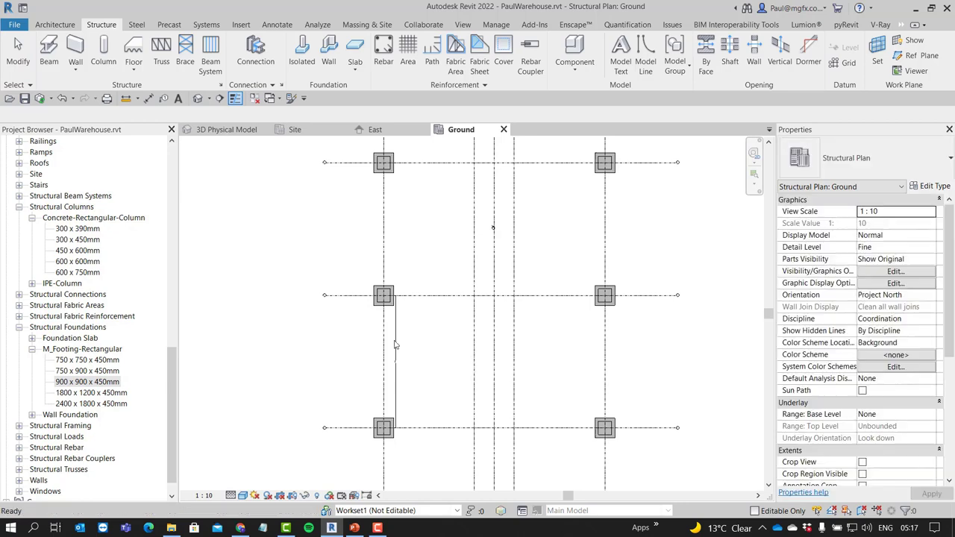
{"action": "left_click", "coordinate": [396, 344]}
Copy the left column and footing, using the column centre as base point
{"action": "left_click", "coordinate": [444, 348]}
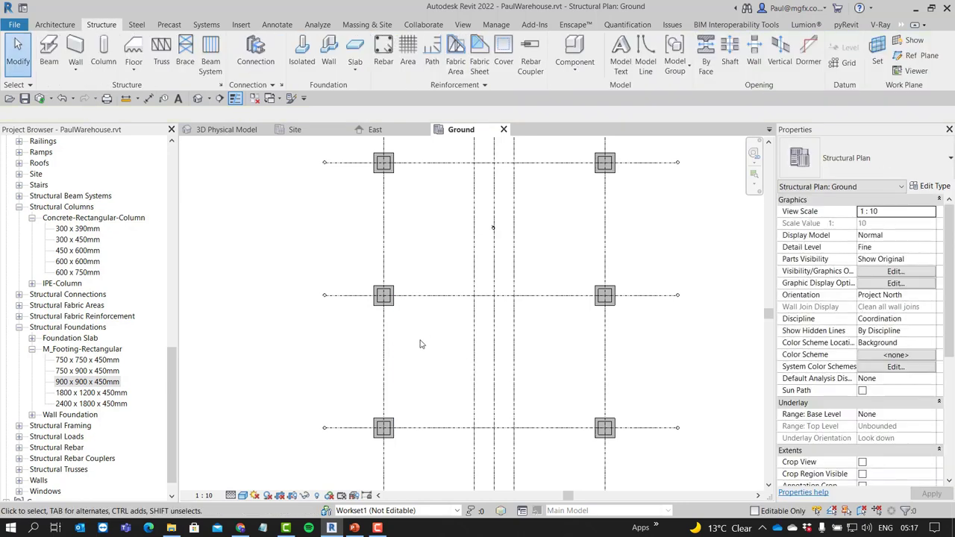
{"action": "scroll", "coordinate": [420, 345], "scroll_direction": "down", "scroll_amount": 3}
{"action": "scroll", "coordinate": [388, 282], "scroll_direction": "up", "scroll_amount": 2}
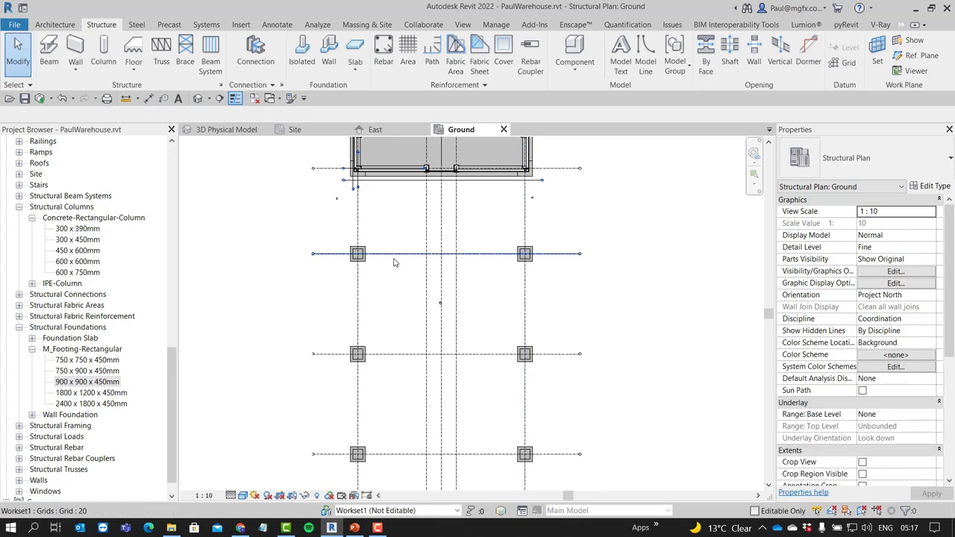
{"action": "scroll", "coordinate": [384, 261], "scroll_direction": "down", "scroll_amount": 1}
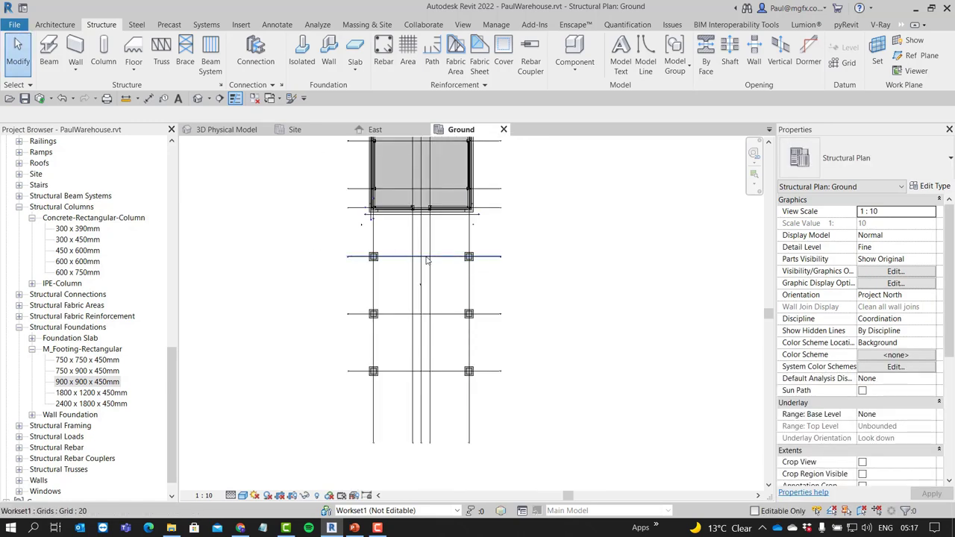
{"action": "scroll", "coordinate": [429, 259], "scroll_direction": "down", "scroll_amount": 1}
{"action": "scroll", "coordinate": [380, 242], "scroll_direction": "up", "scroll_amount": 2}
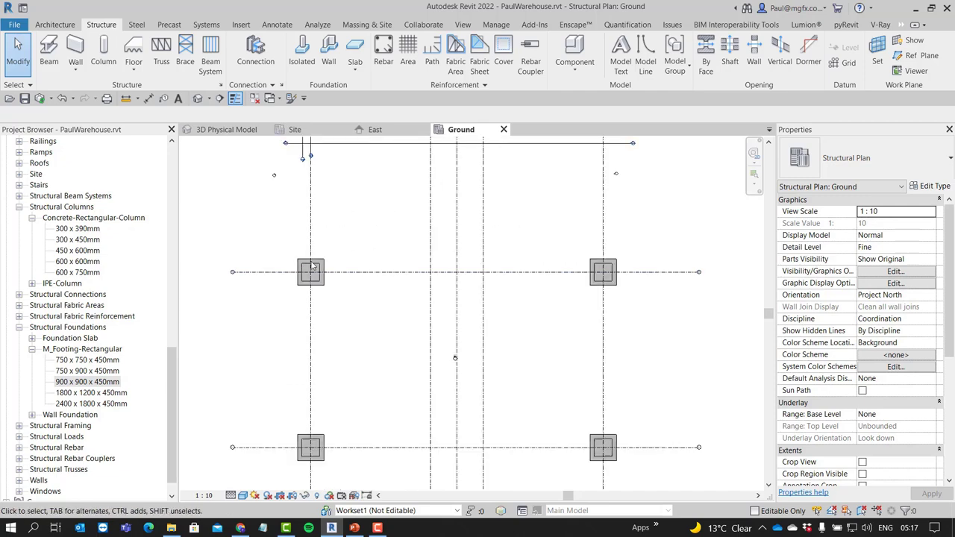
{"action": "left_click", "coordinate": [310, 271]}
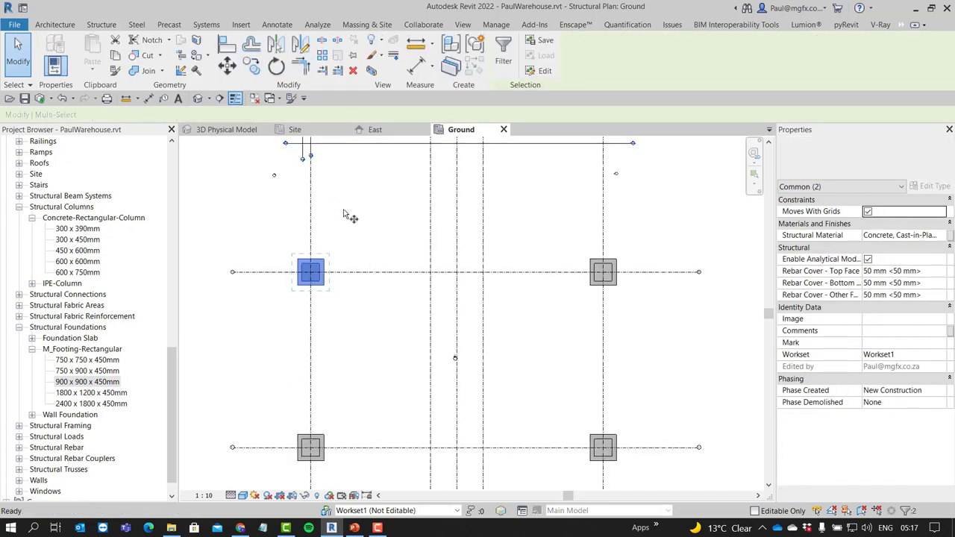
{"action": "left_click", "coordinate": [252, 65]}
{"action": "scroll", "coordinate": [334, 234], "scroll_direction": "up", "scroll_amount": 1}
{"action": "left_click", "coordinate": [301, 295]}
{"action": "scroll", "coordinate": [388, 329], "scroll_direction": "down", "scroll_amount": 3}
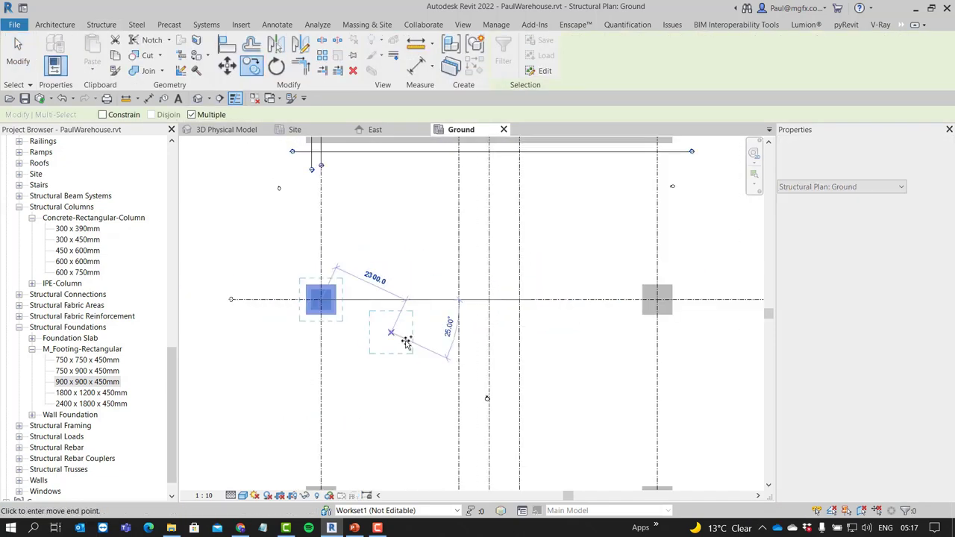
{"action": "scroll", "coordinate": [427, 337], "scroll_direction": "up", "scroll_amount": 4}
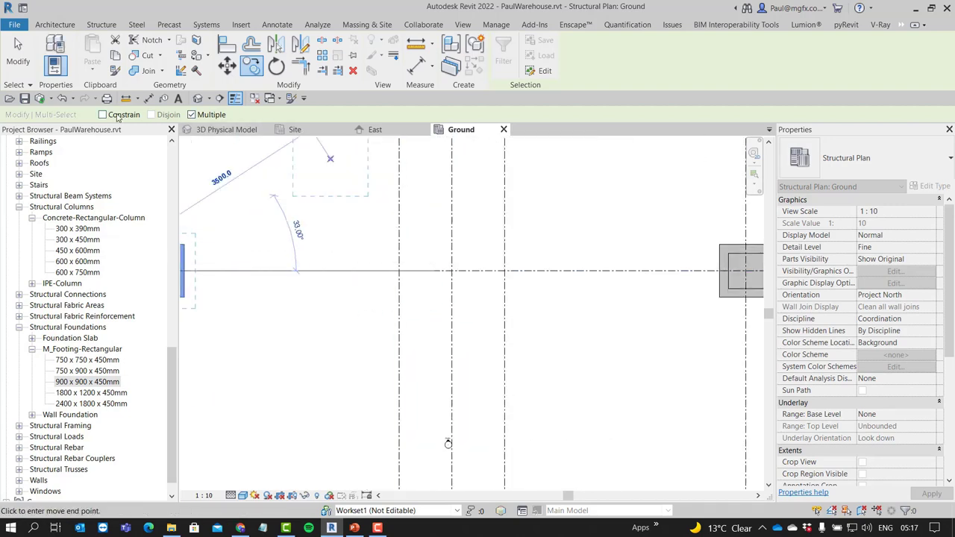
Place copies of the column and footing at the three remaining grid intersections along the row
{"action": "left_click", "coordinate": [399, 270]}
{"action": "left_click", "coordinate": [504, 272]}
{"action": "scroll", "coordinate": [432, 263], "scroll_direction": "down", "scroll_amount": 3}
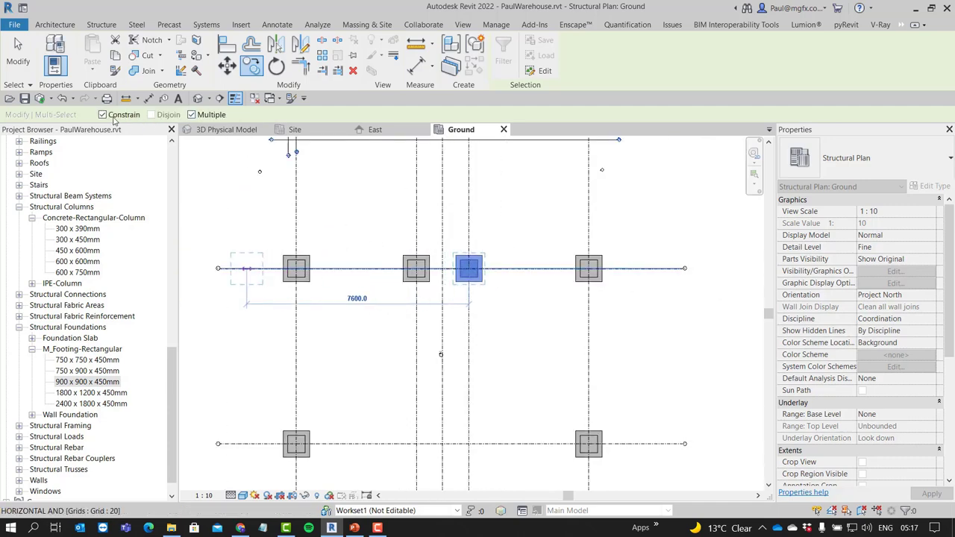
{"action": "scroll", "coordinate": [393, 296], "scroll_direction": "up", "scroll_amount": 3}
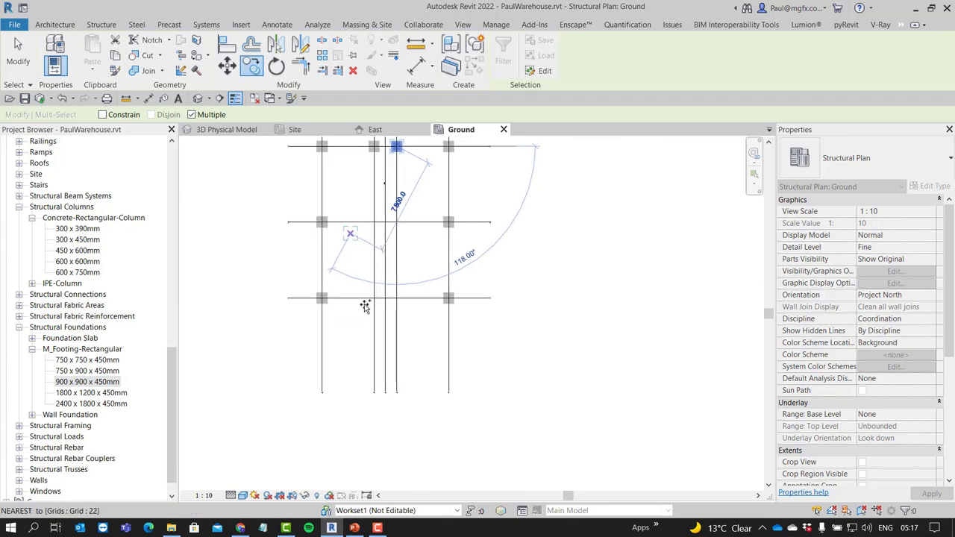
{"action": "scroll", "coordinate": [380, 297], "scroll_direction": "up", "scroll_amount": 2}
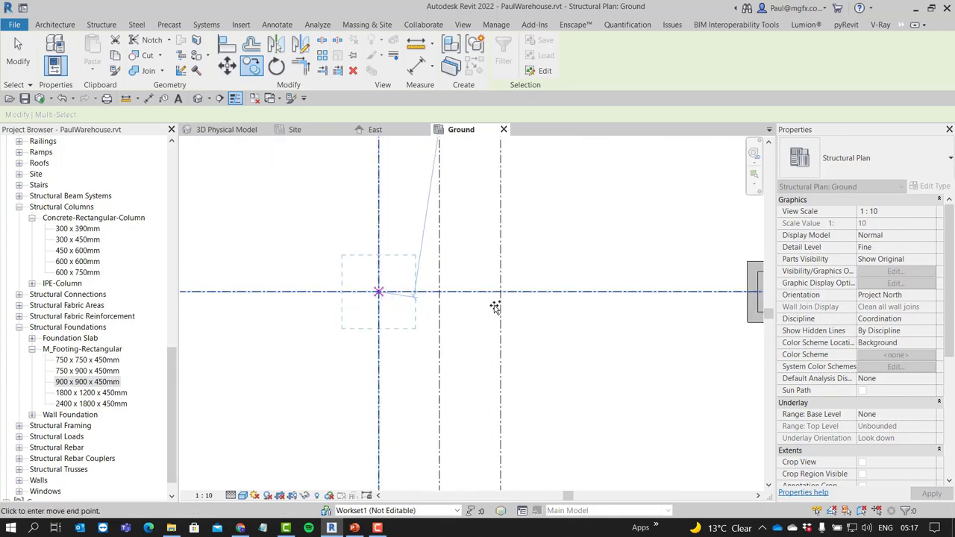
{"action": "left_click", "coordinate": [465, 303]}
{"action": "scroll", "coordinate": [465, 302], "scroll_direction": "down", "scroll_amount": 3}
Finish copying and pan to the beam-column corner, dismissing the steel beam's context menu
{"action": "key", "text": "Escape"}
{"action": "key", "text": "Escape"}
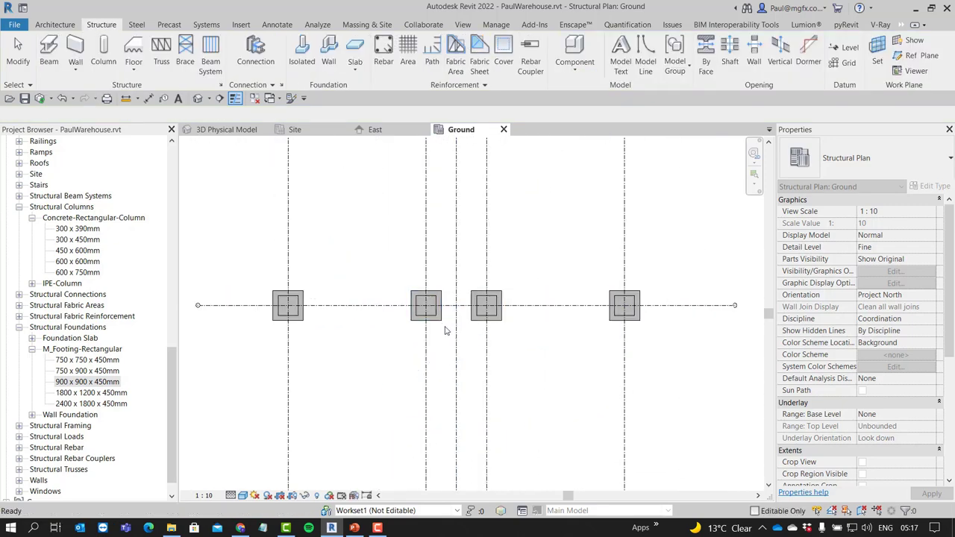
{"action": "scroll", "coordinate": [488, 329], "scroll_direction": "down", "scroll_amount": 4}
{"action": "scroll", "coordinate": [467, 312], "scroll_direction": "up", "scroll_amount": 2}
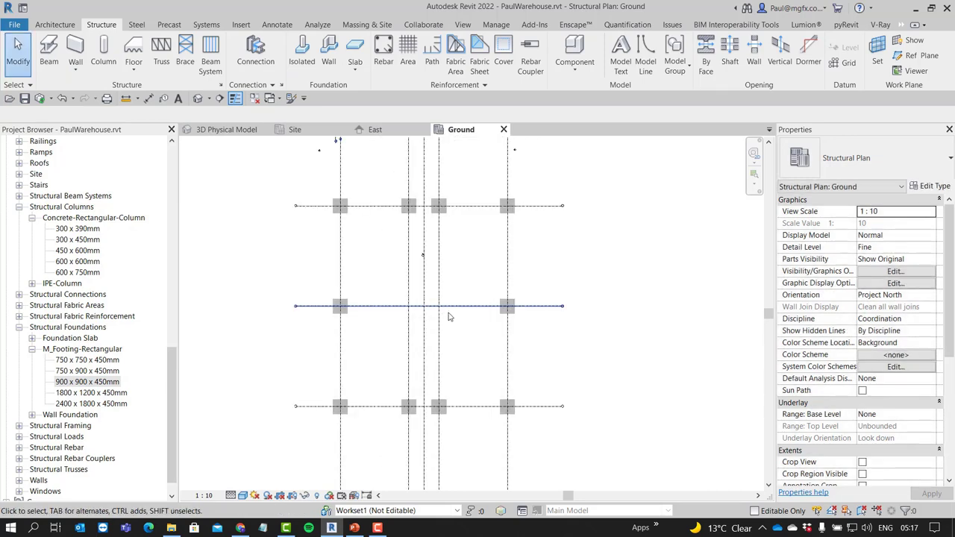
{"action": "scroll", "coordinate": [381, 265], "scroll_direction": "up", "scroll_amount": 6}
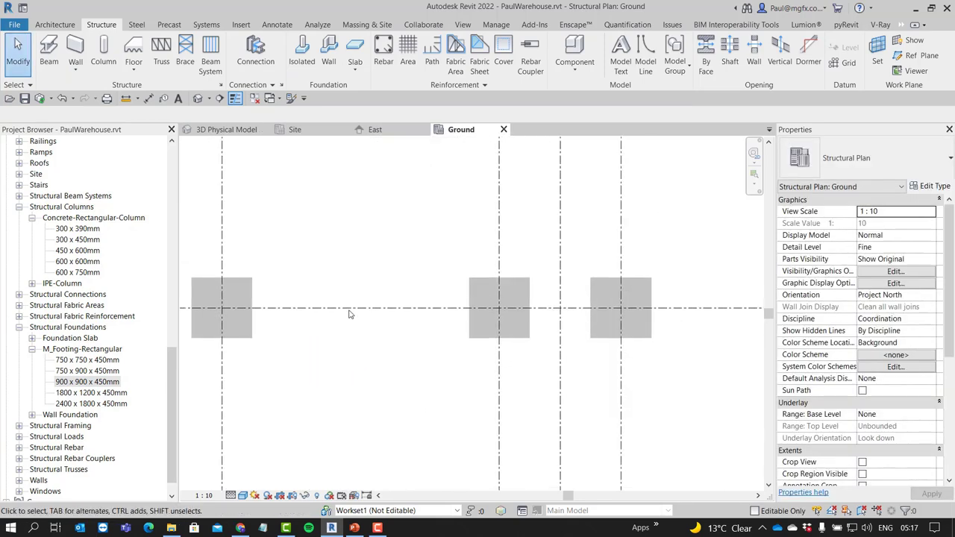
{"action": "scroll", "coordinate": [333, 313], "scroll_direction": "down", "scroll_amount": 3}
{"action": "middle_click_drag", "start_coordinate": [347, 320], "coordinate": [354, 350]}
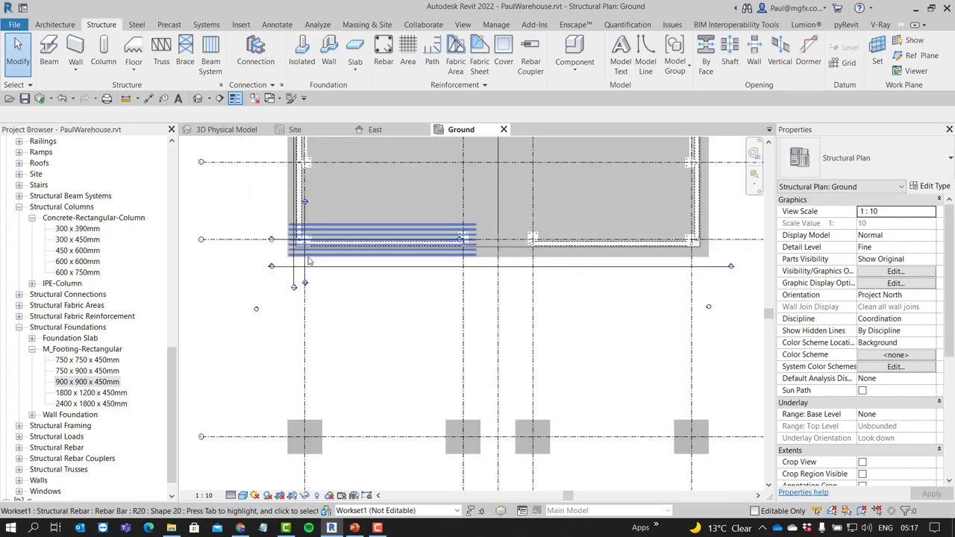
{"action": "scroll", "coordinate": [349, 273], "scroll_direction": "up", "scroll_amount": 8}
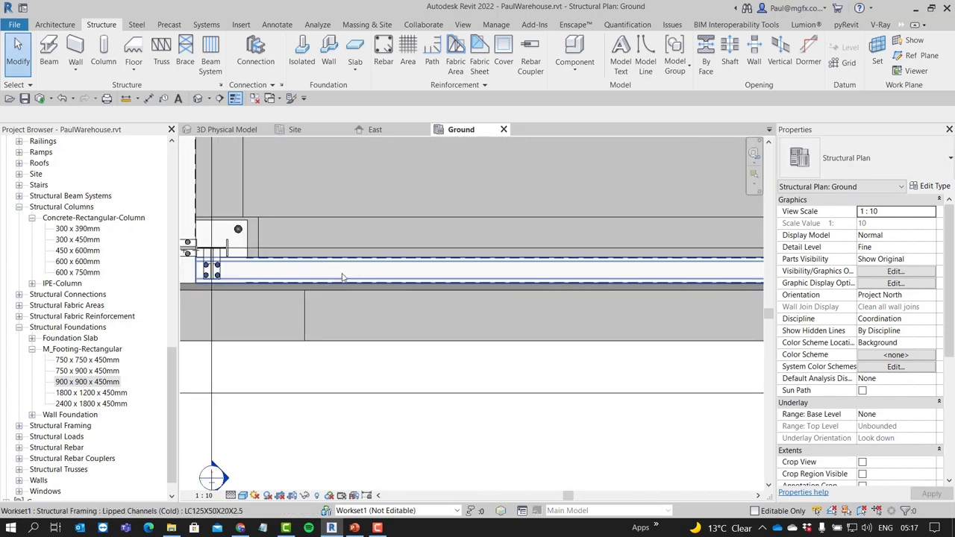
{"action": "scroll", "coordinate": [342, 277], "scroll_direction": "down", "scroll_amount": 3}
{"action": "middle_click_drag", "start_coordinate": [366, 324], "coordinate": [320, 331]}
{"action": "scroll", "coordinate": [320, 330], "scroll_direction": "up", "scroll_amount": 3}
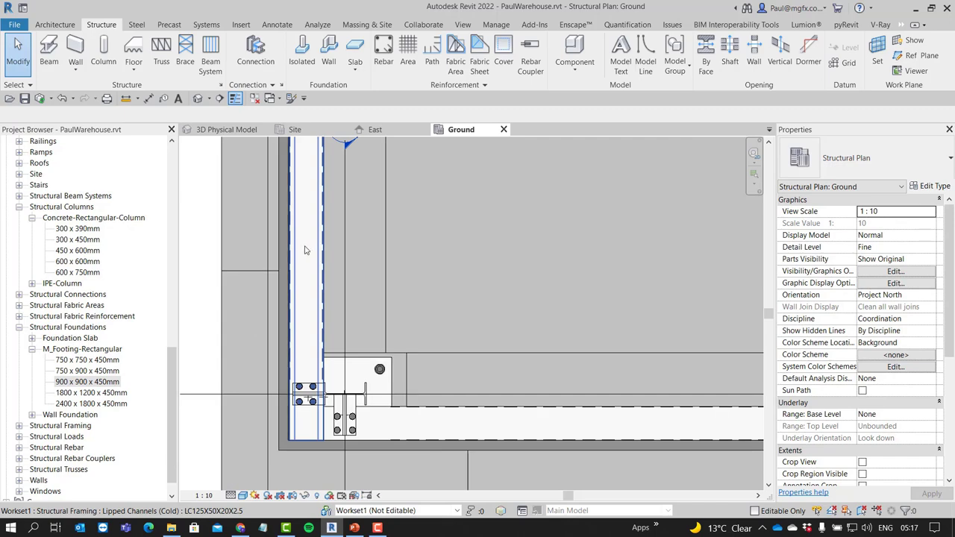
{"action": "right_click", "coordinate": [305, 249]}
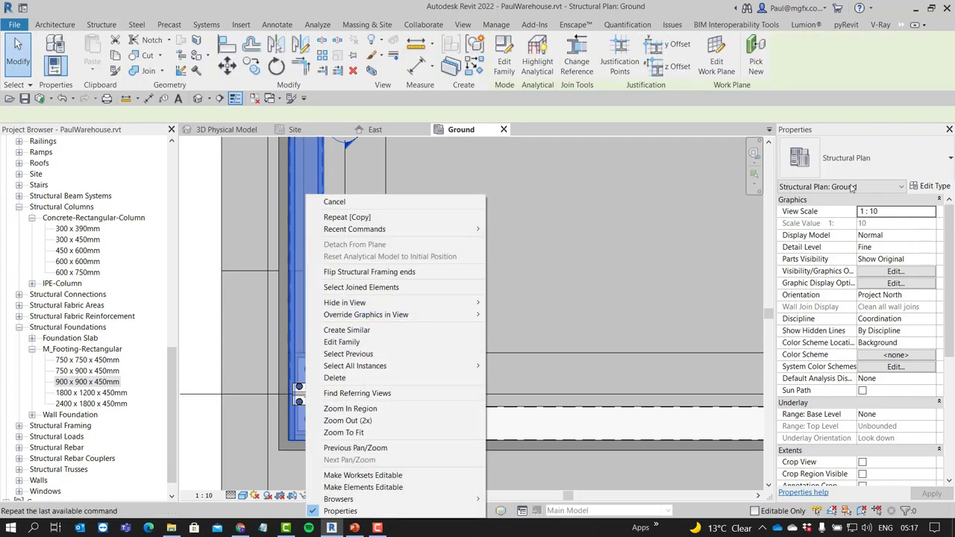
{"action": "key", "text": "Escape"}
{"action": "key", "text": "Escape"}
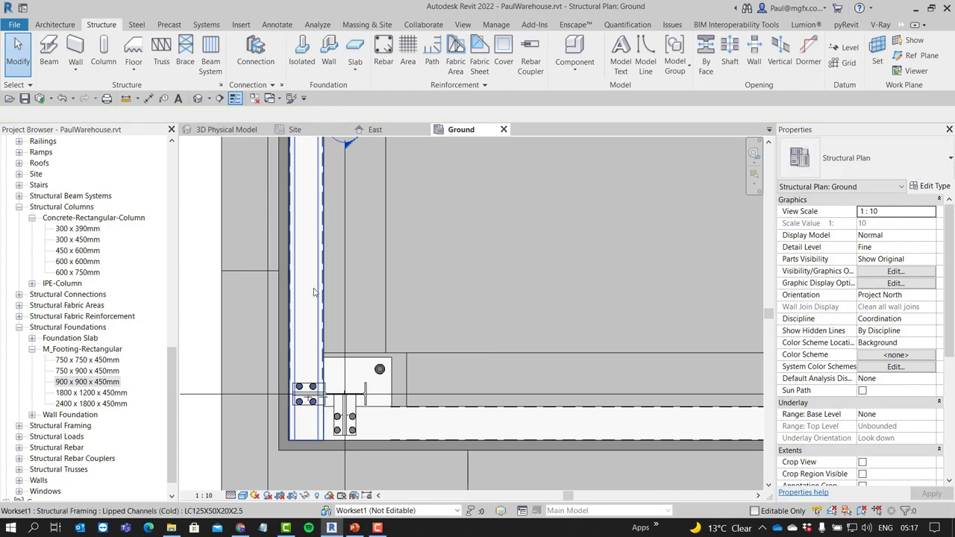
Switch to the 3D Physical Model view to inspect the columns on their footings
{"action": "scroll", "coordinate": [322, 312], "scroll_direction": "down", "scroll_amount": 2}
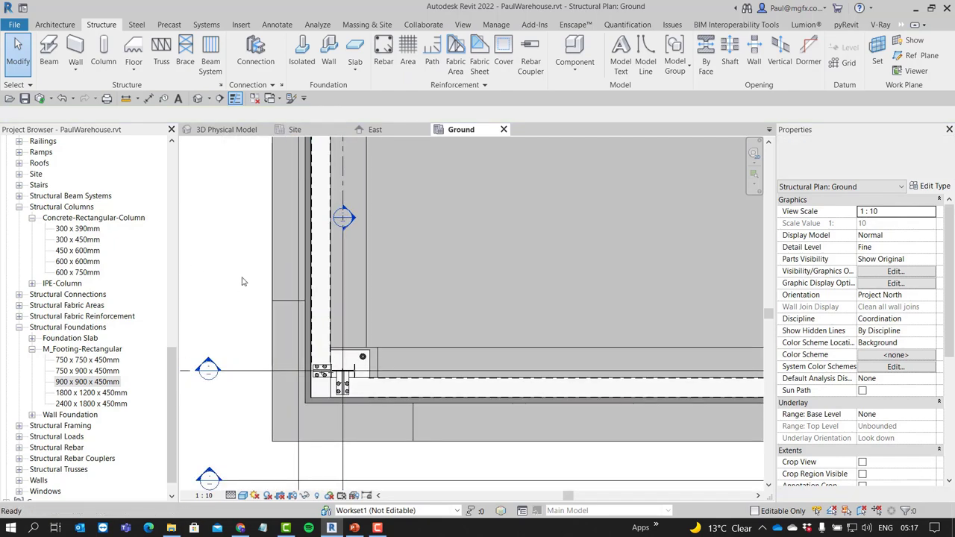
{"action": "scroll", "coordinate": [295, 310], "scroll_direction": "down", "scroll_amount": 1}
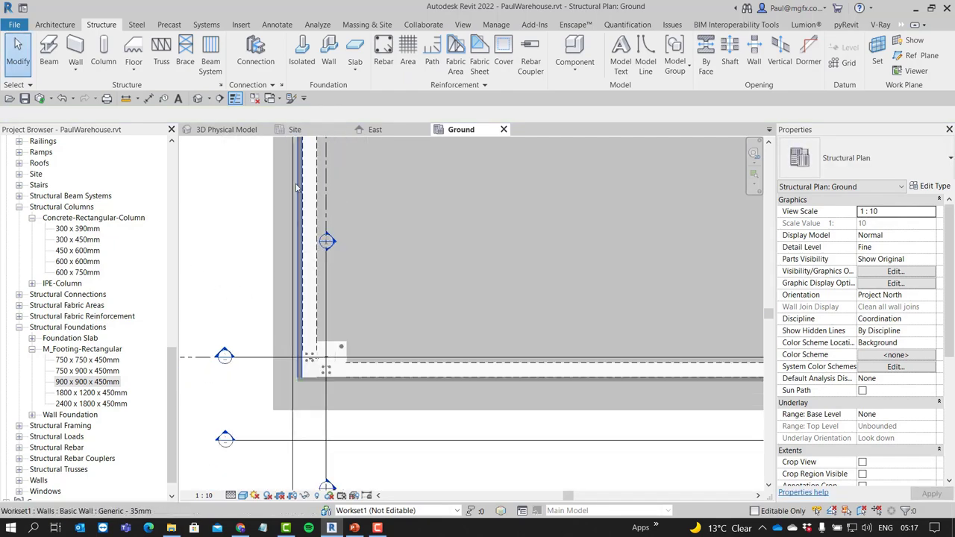
{"action": "left_click", "coordinate": [222, 129]}
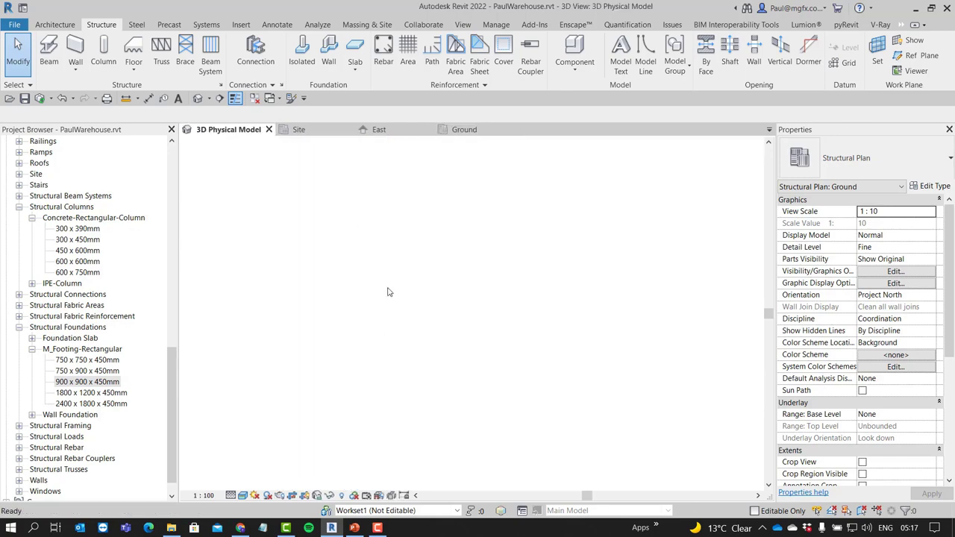
{"action": "scroll", "coordinate": [382, 332], "scroll_direction": "down", "scroll_amount": 3}
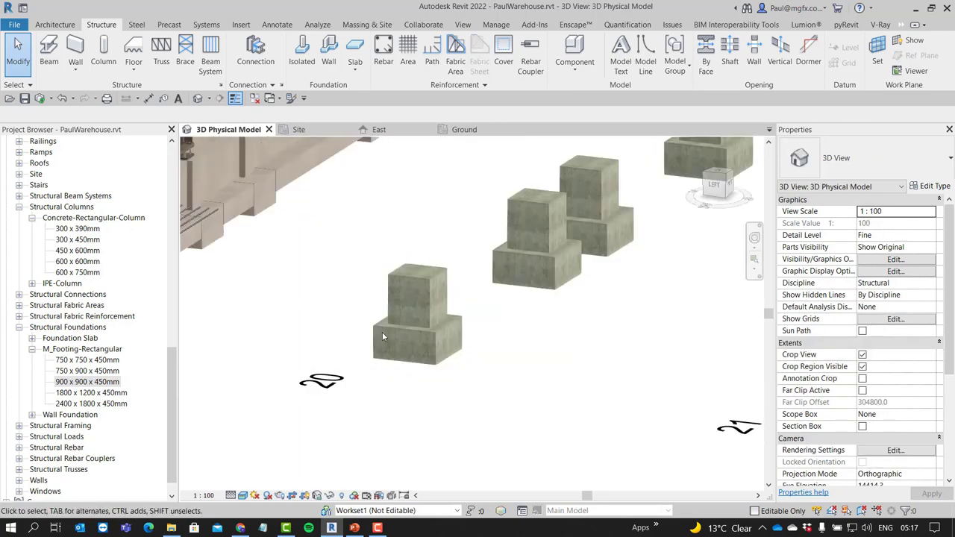
Start a new wall matching the existing Foundation - 300mm Concrete wall in the Ground plan
{"action": "scroll", "coordinate": [365, 312], "scroll_direction": "up", "scroll_amount": 3}
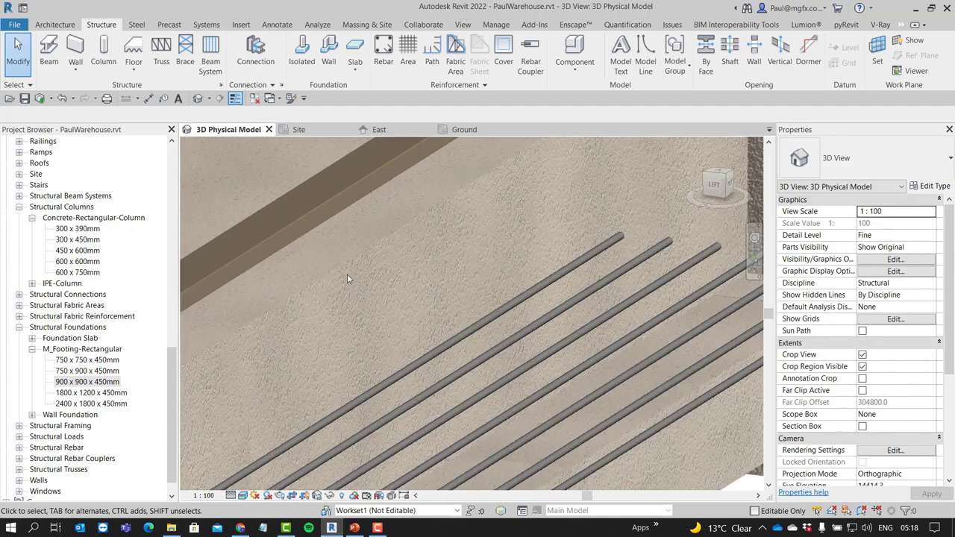
{"action": "left_click", "coordinate": [335, 271]}
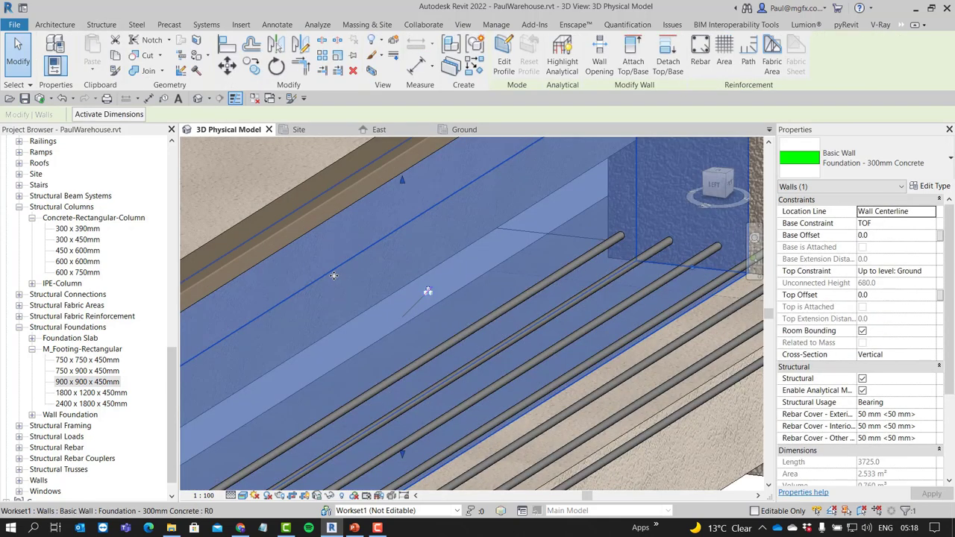
{"action": "scroll", "coordinate": [334, 285], "scroll_direction": "down", "scroll_amount": 4}
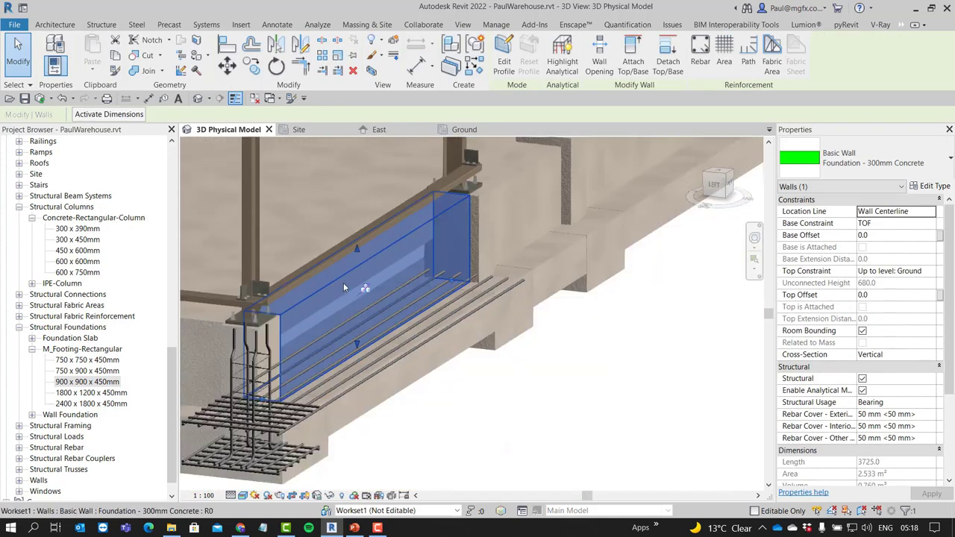
{"action": "right_click", "coordinate": [366, 289]}
{"action": "left_click", "coordinate": [434, 301]}
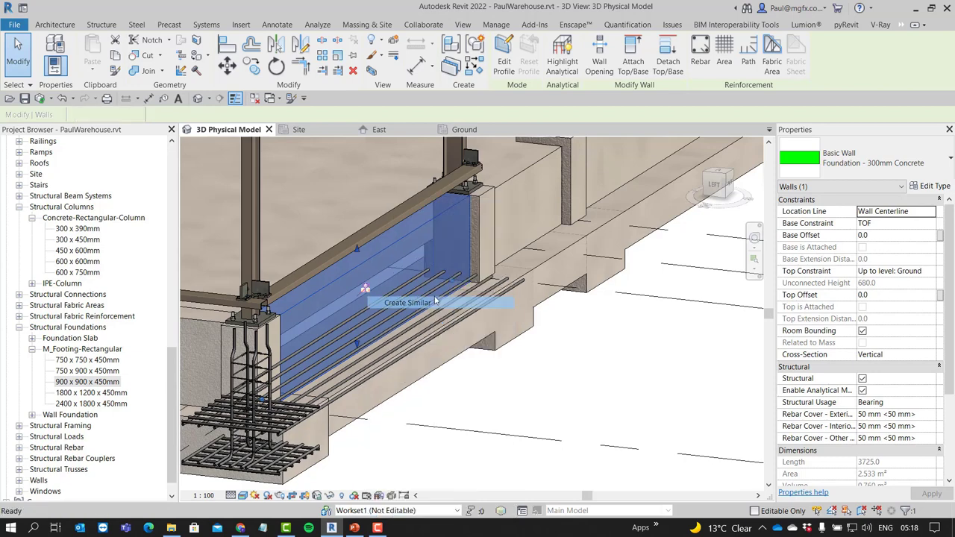
{"action": "left_click", "coordinate": [464, 129]}
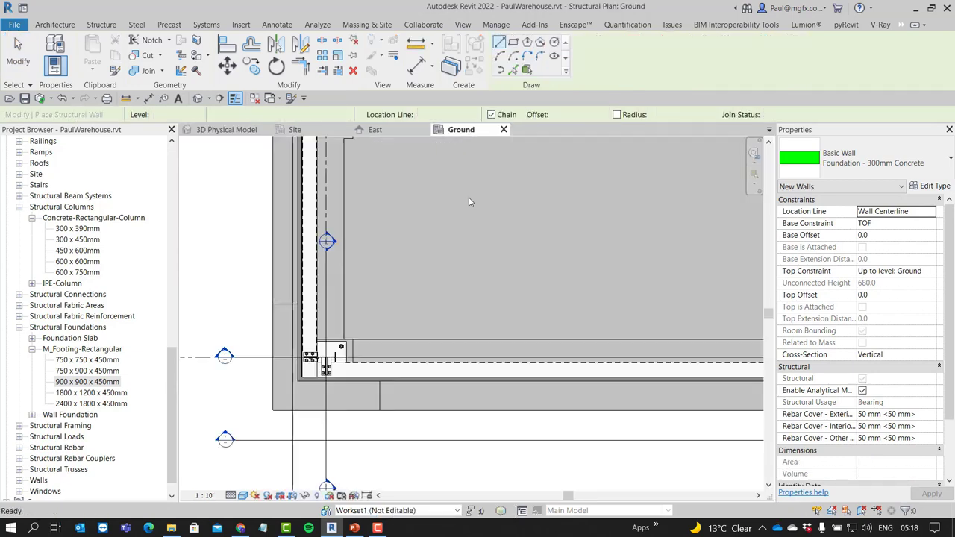
{"action": "scroll", "coordinate": [369, 390], "scroll_direction": "down", "scroll_amount": 5}
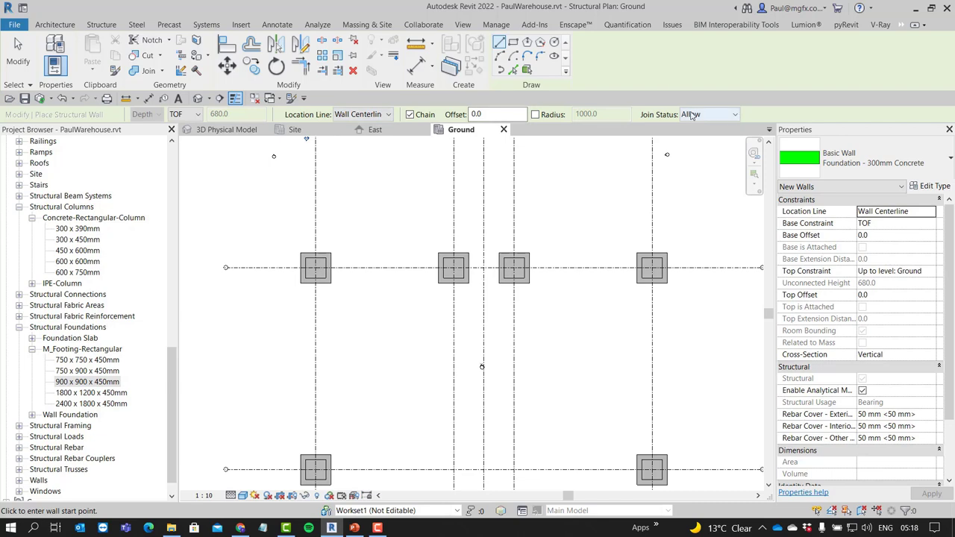
{"action": "scroll", "coordinate": [363, 267], "scroll_direction": "down", "scroll_amount": 2}
{"action": "scroll", "coordinate": [329, 272], "scroll_direction": "up", "scroll_amount": 6}
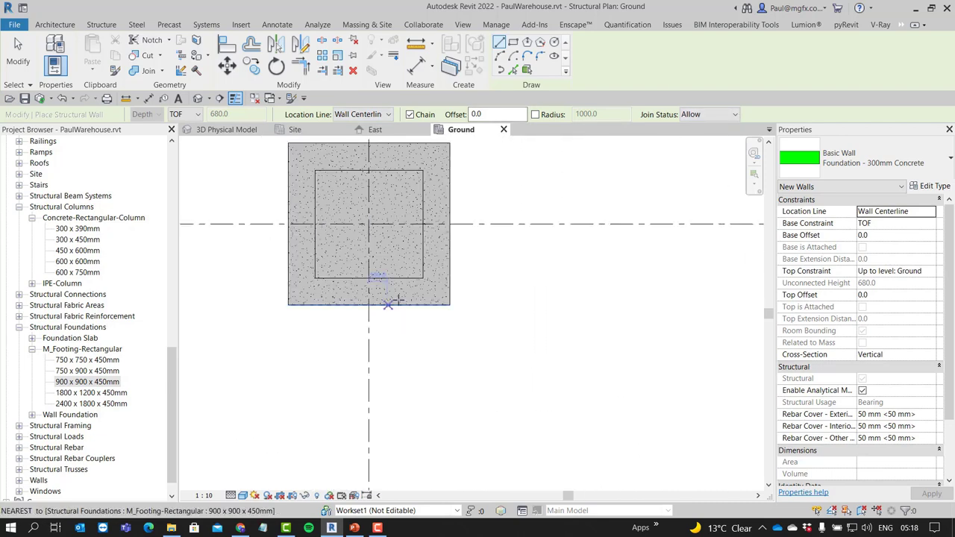
{"action": "scroll", "coordinate": [394, 293], "scroll_direction": "up", "scroll_amount": 3}
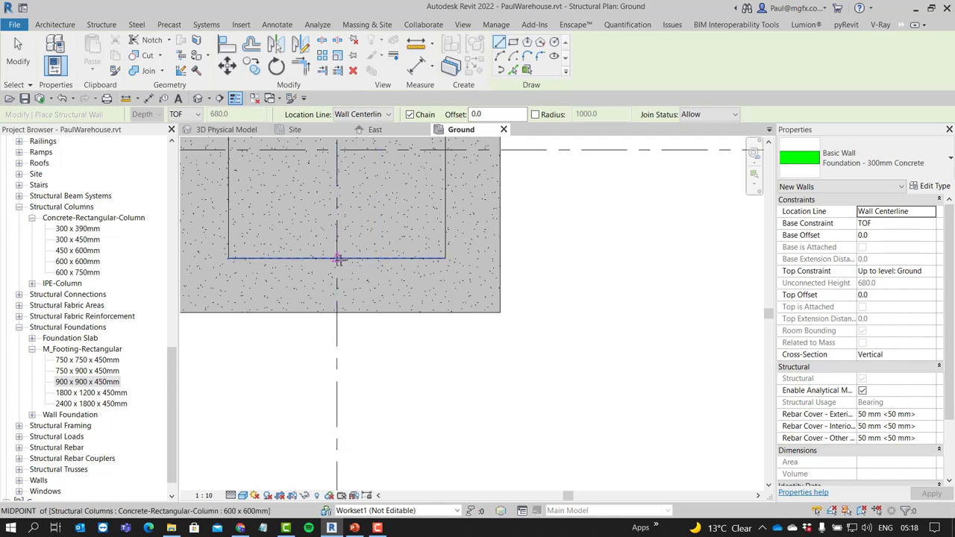
Draw the foundation wall from the column midpoint down to the lower footing
{"action": "left_click", "coordinate": [337, 261]}
{"action": "scroll", "coordinate": [338, 246], "scroll_direction": "down", "scroll_amount": 5}
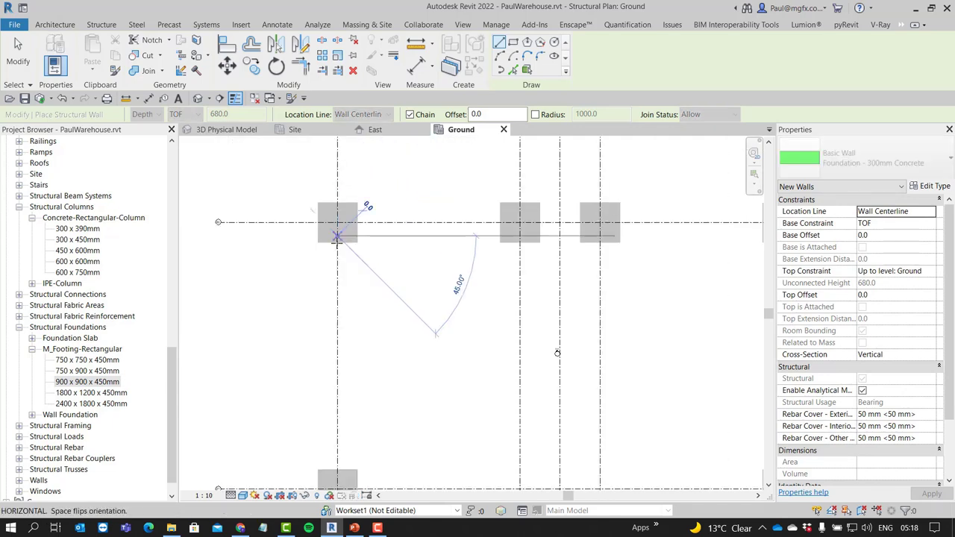
{"action": "scroll", "coordinate": [338, 468], "scroll_direction": "up", "scroll_amount": 5}
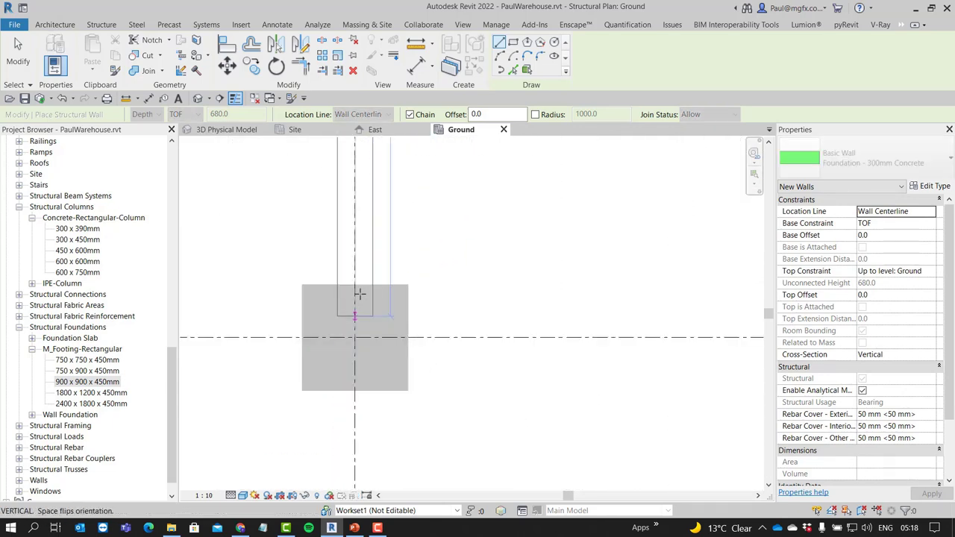
{"action": "scroll", "coordinate": [356, 300], "scroll_direction": "up", "scroll_amount": 2}
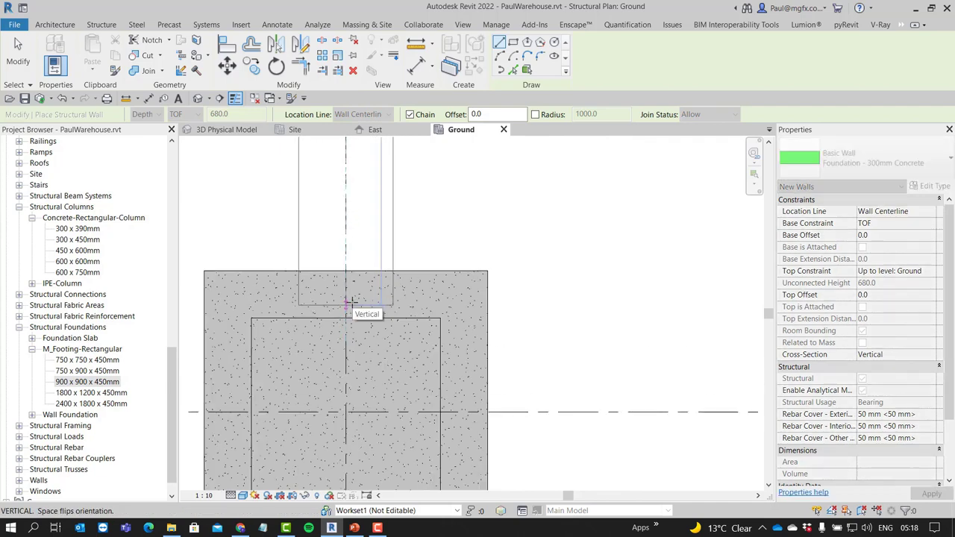
{"action": "left_click", "coordinate": [340, 296]}
{"action": "scroll", "coordinate": [340, 296], "scroll_direction": "down", "scroll_amount": 6}
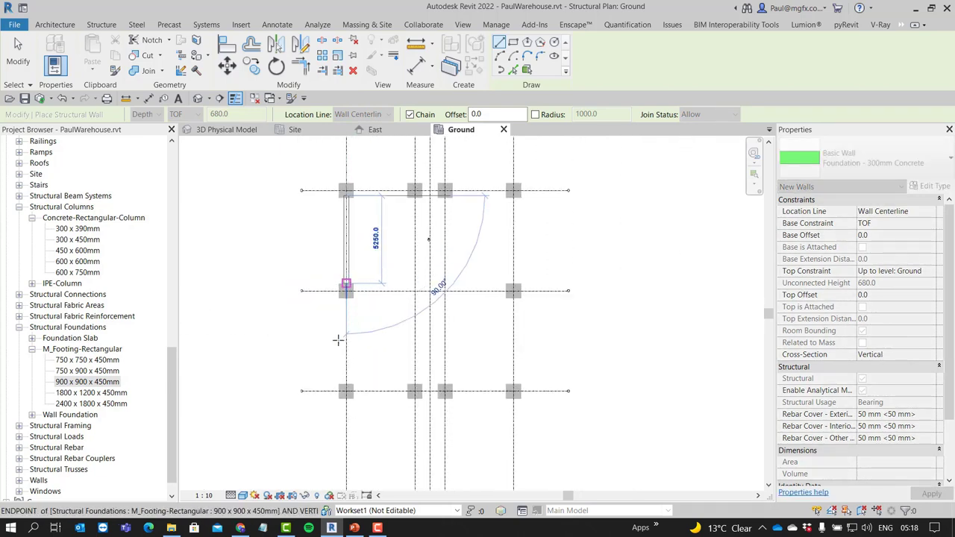
{"action": "scroll", "coordinate": [345, 330], "scroll_direction": "down", "scroll_amount": 3}
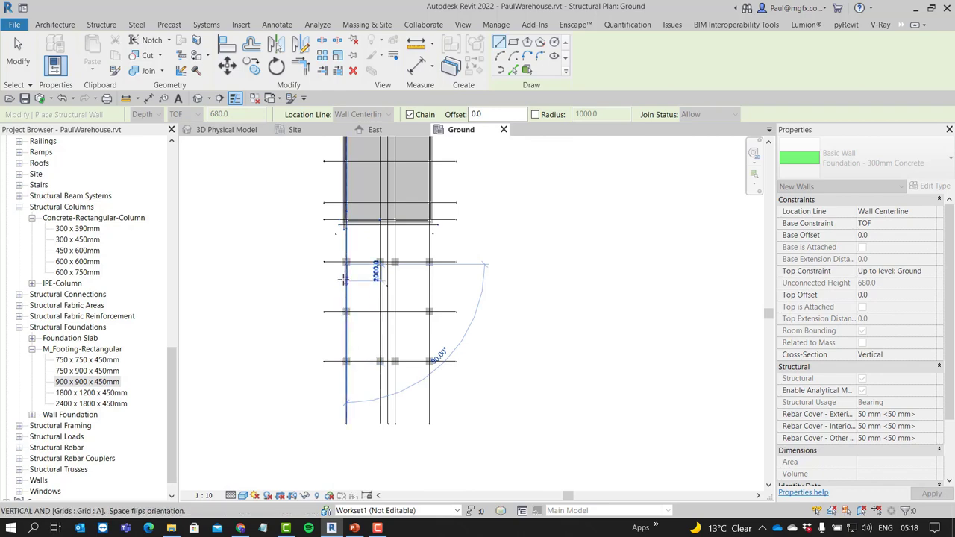
{"action": "scroll", "coordinate": [345, 358], "scroll_direction": "up", "scroll_amount": 10}
{"action": "scroll", "coordinate": [352, 318], "scroll_direction": "up", "scroll_amount": 4}
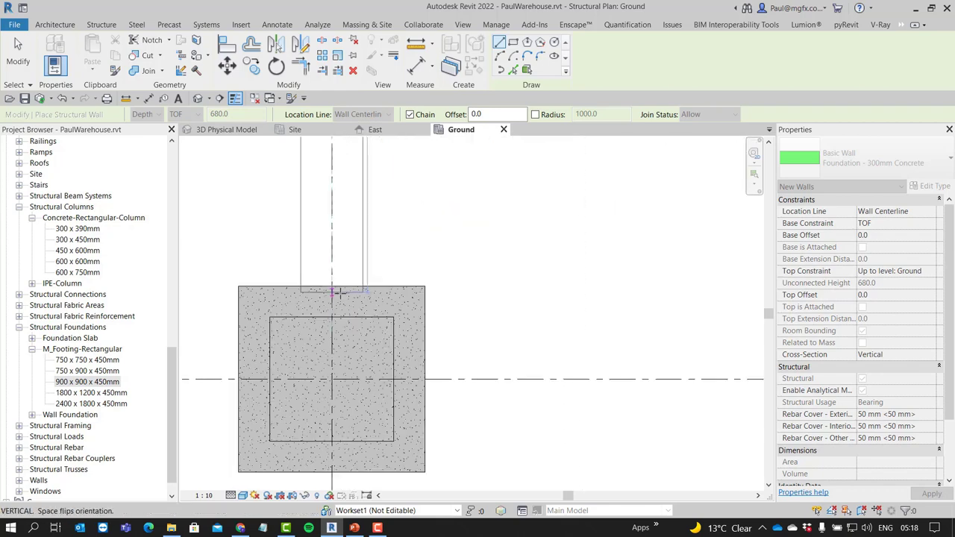
{"action": "scroll", "coordinate": [334, 343], "scroll_direction": "down", "scroll_amount": 5}
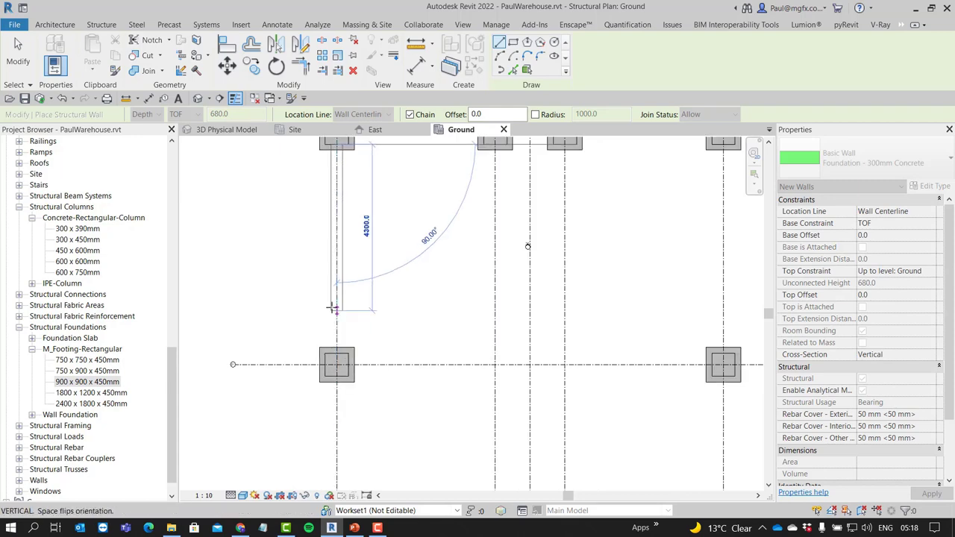
{"action": "scroll", "coordinate": [336, 344], "scroll_direction": "up", "scroll_amount": 6}
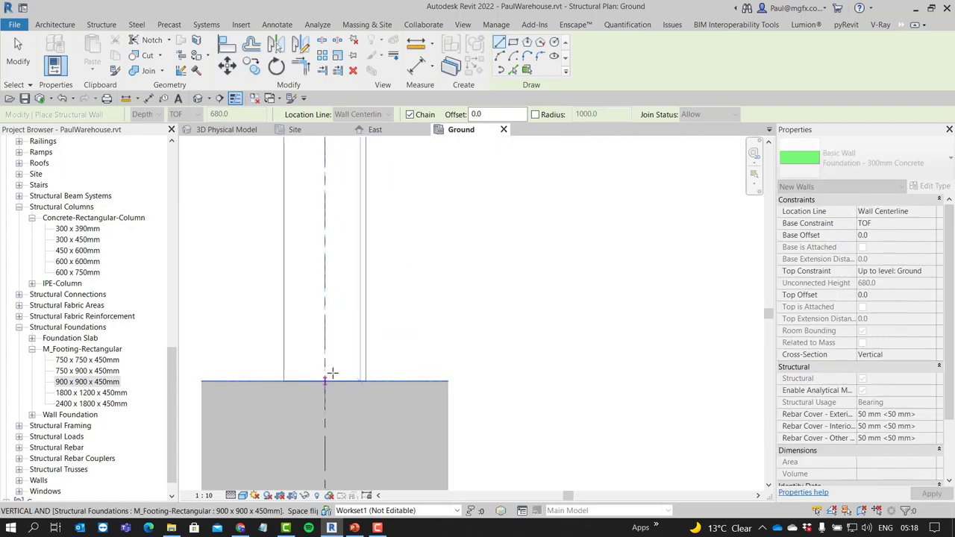
{"action": "scroll", "coordinate": [324, 398], "scroll_direction": "up", "scroll_amount": 2}
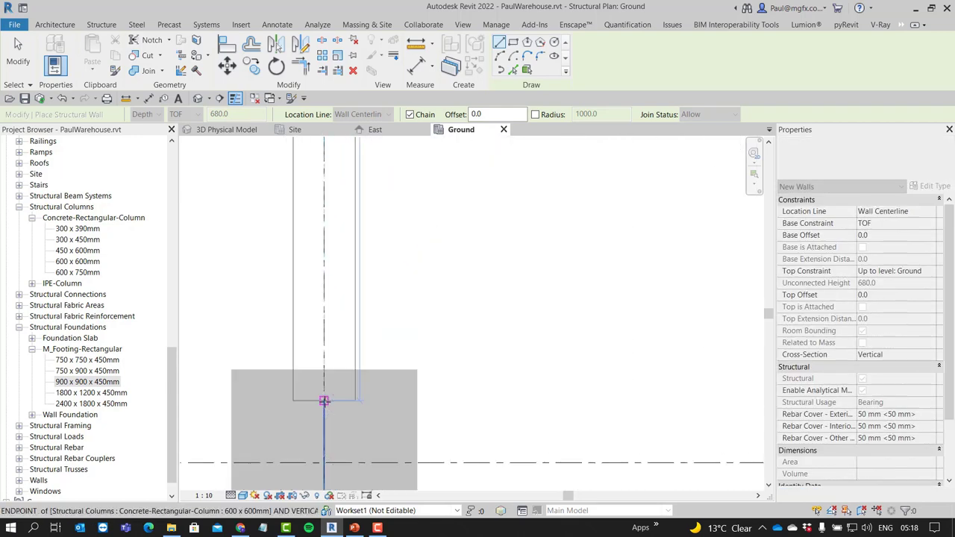
{"action": "scroll", "coordinate": [321, 406], "scroll_direction": "down", "scroll_amount": 6}
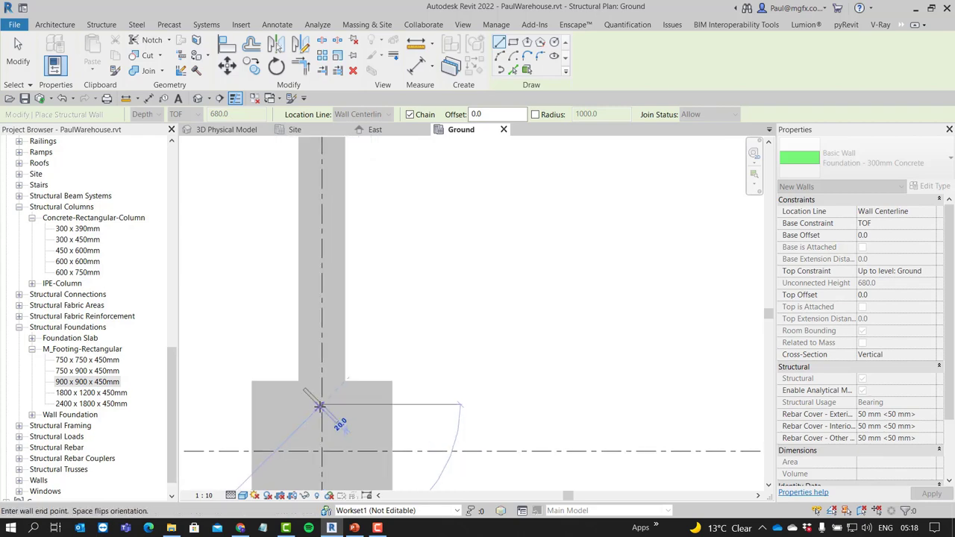
Finish the wall and confirm its length is 5400 mm
{"action": "key", "text": "Escape"}
{"action": "key", "text": "Escape"}
{"action": "scroll", "coordinate": [310, 276], "scroll_direction": "up", "scroll_amount": 3}
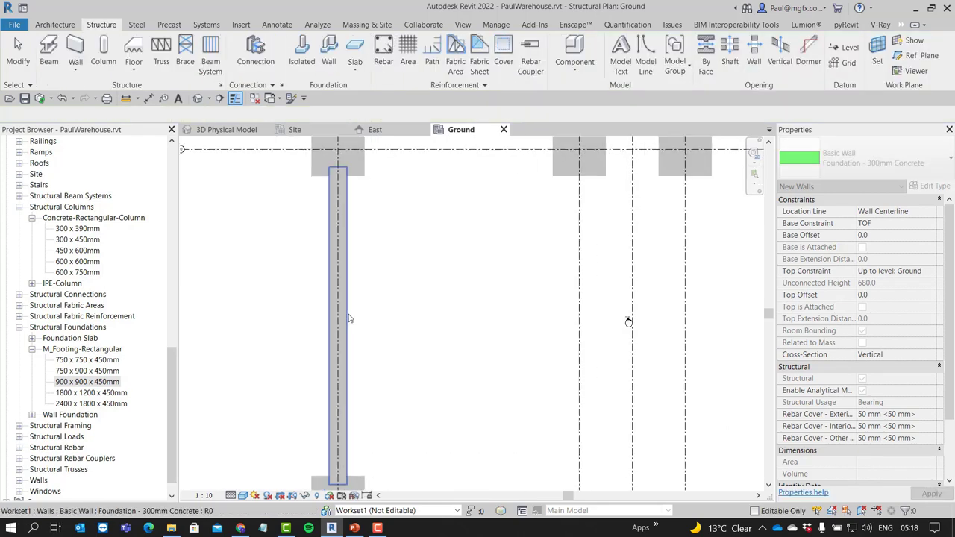
{"action": "left_click", "coordinate": [382, 329]}
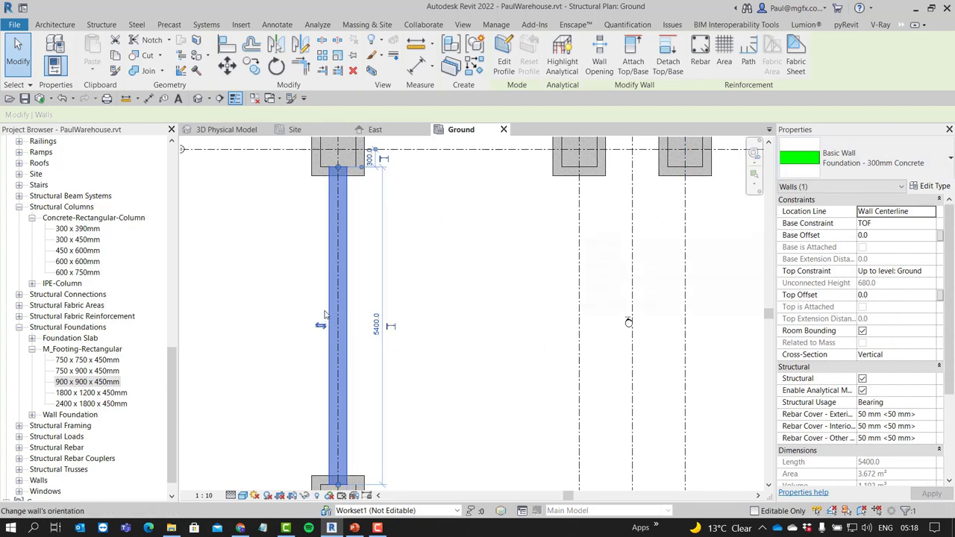
{"action": "scroll", "coordinate": [323, 314], "scroll_direction": "up", "scroll_amount": 3}
{"action": "scroll", "coordinate": [319, 335], "scroll_direction": "up", "scroll_amount": 2}
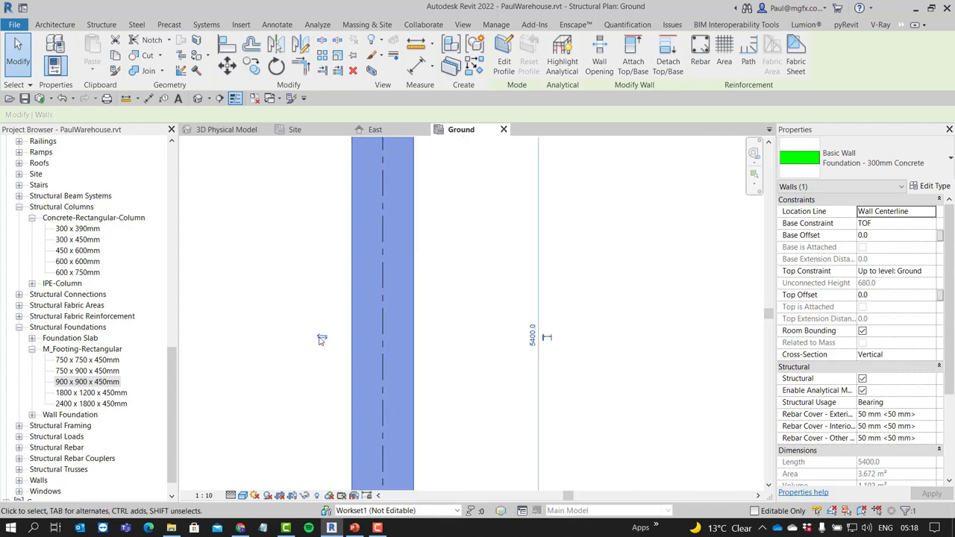
{"action": "scroll", "coordinate": [322, 328], "scroll_direction": "down", "scroll_amount": 4}
{"action": "middle_click_drag", "start_coordinate": [417, 364], "coordinate": [423, 320]}
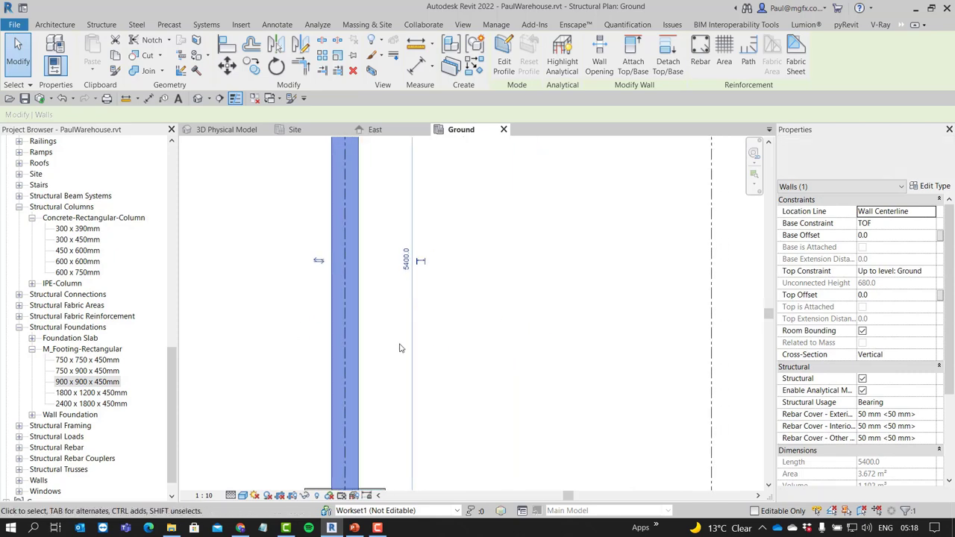
{"action": "scroll", "coordinate": [403, 336], "scroll_direction": "down", "scroll_amount": 3}
{"action": "key", "text": "Escape"}
{"action": "scroll", "coordinate": [399, 355], "scroll_direction": "down", "scroll_amount": 2}
Draw a matching Foundation - 300mm Concrete wall from the footing to the Grid A column
{"action": "scroll", "coordinate": [350, 246], "scroll_direction": "up", "scroll_amount": 6}
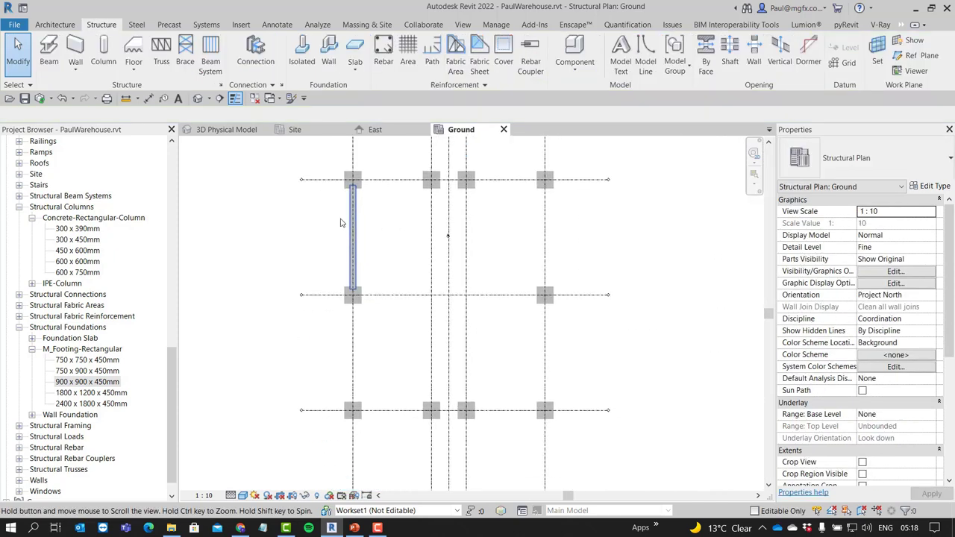
{"action": "right_click", "coordinate": [355, 245]}
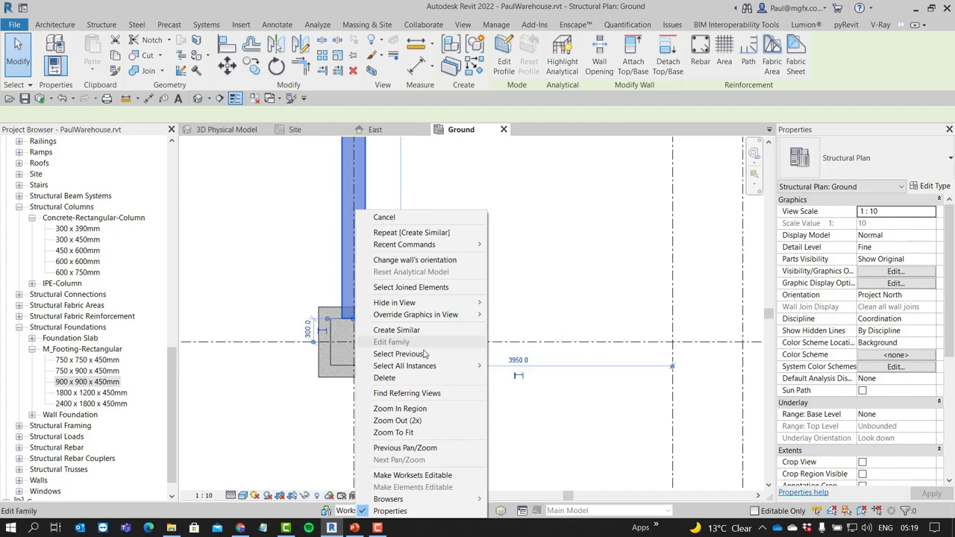
{"action": "left_click", "coordinate": [402, 330]}
{"action": "scroll", "coordinate": [363, 335], "scroll_direction": "up", "scroll_amount": 5}
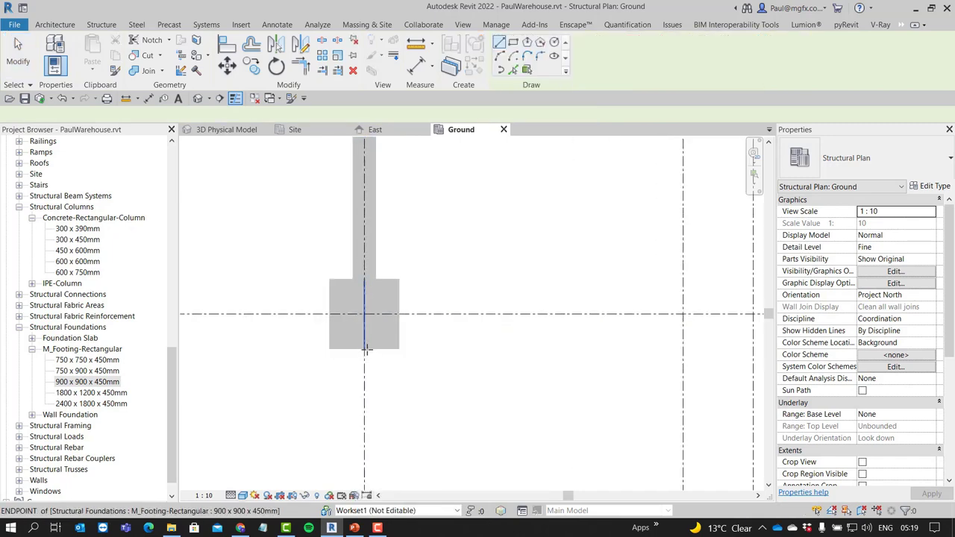
{"action": "scroll", "coordinate": [363, 321], "scroll_direction": "down", "scroll_amount": 6}
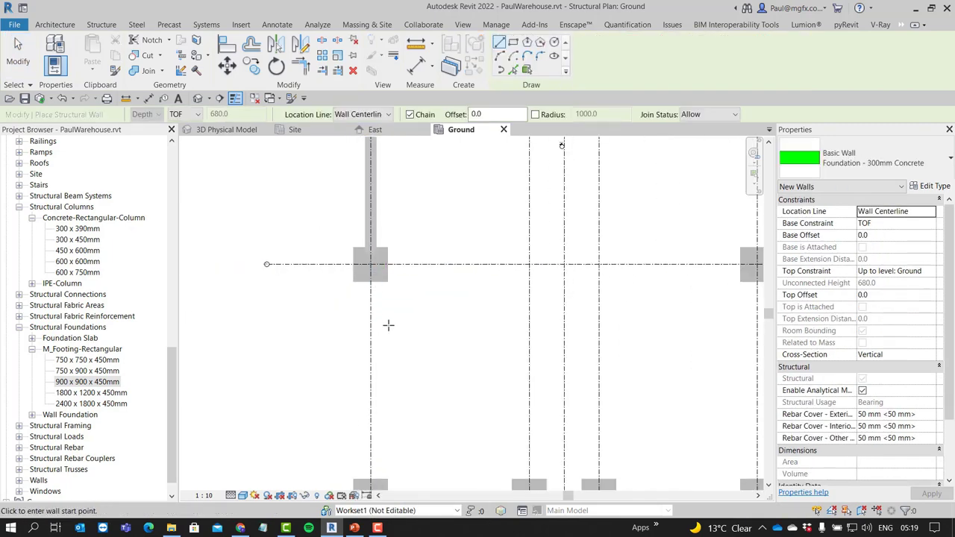
{"action": "scroll", "coordinate": [361, 387], "scroll_direction": "up", "scroll_amount": 5}
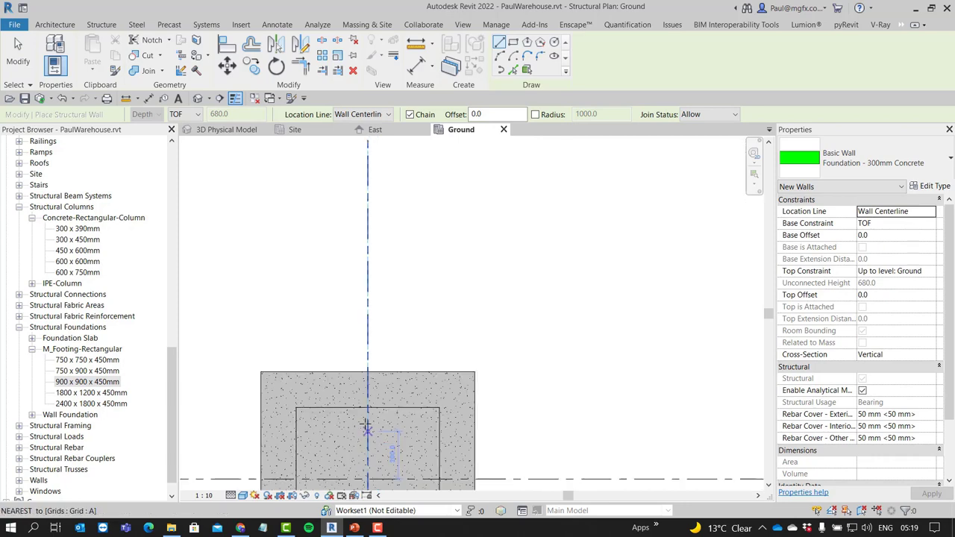
{"action": "left_click", "coordinate": [367, 408]}
{"action": "scroll", "coordinate": [372, 328], "scroll_direction": "down", "scroll_amount": 4}
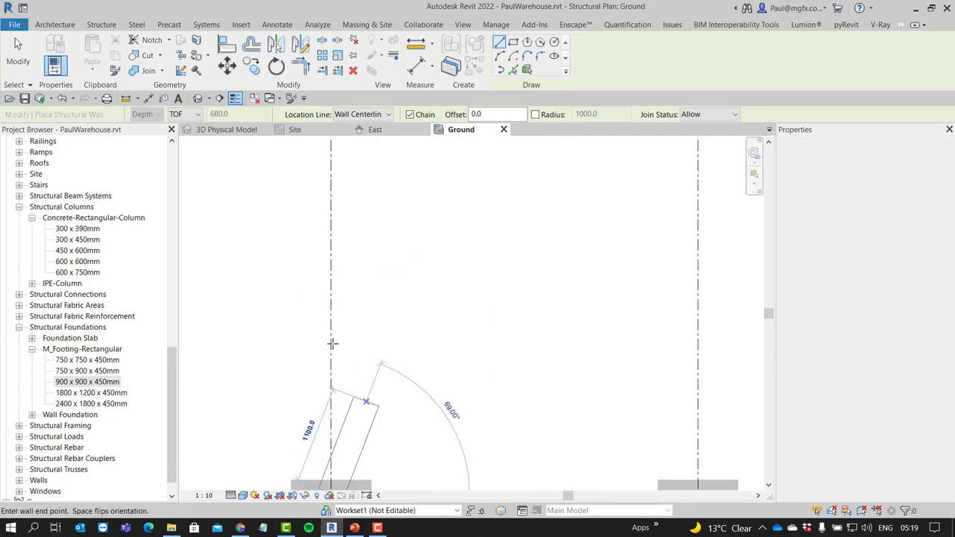
{"action": "scroll", "coordinate": [321, 272], "scroll_direction": "down", "scroll_amount": 3}
{"action": "scroll", "coordinate": [324, 218], "scroll_direction": "up", "scroll_amount": 7}
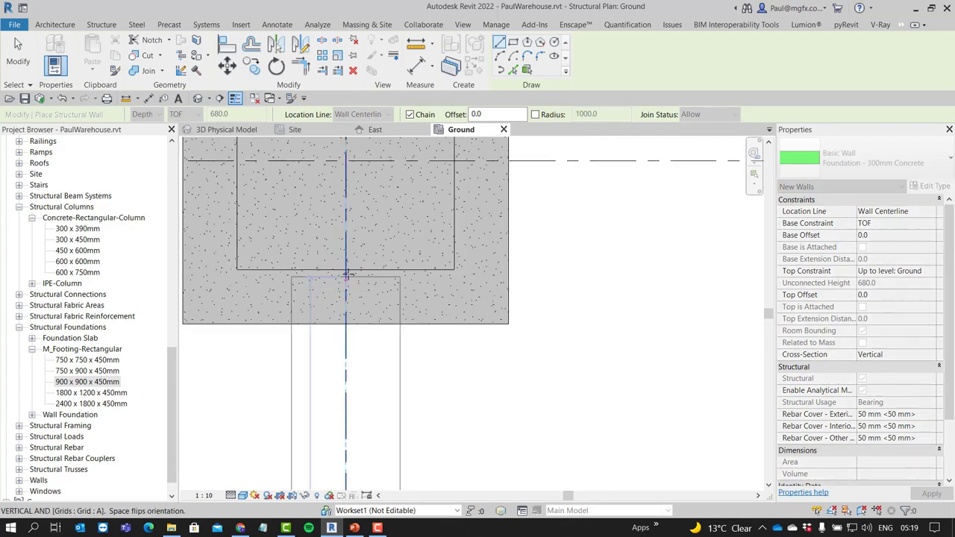
{"action": "left_click", "coordinate": [346, 275]}
{"action": "scroll", "coordinate": [348, 309], "scroll_direction": "down", "scroll_amount": 3}
{"action": "key", "text": "Escape"}
{"action": "key", "text": "Escape"}
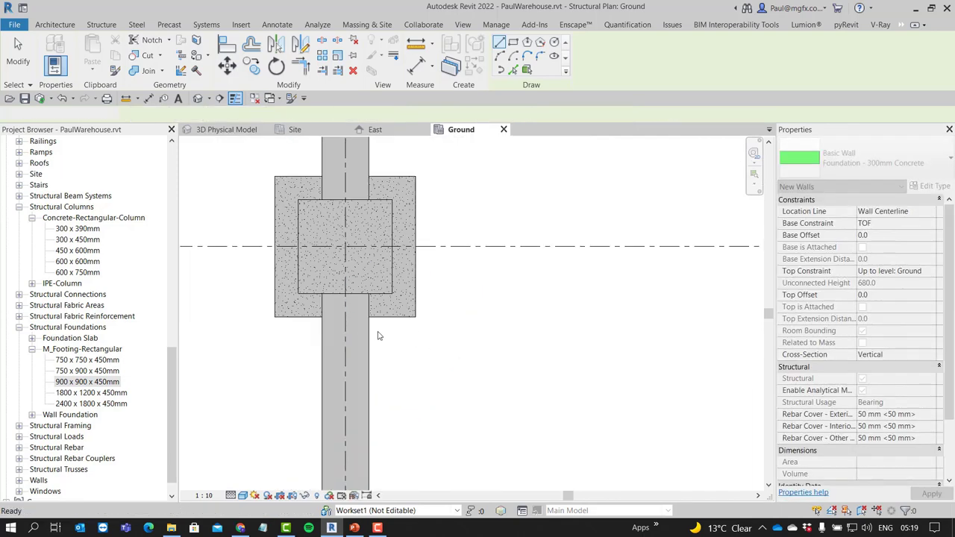
{"action": "scroll", "coordinate": [377, 335], "scroll_direction": "down", "scroll_amount": 3}
{"action": "scroll", "coordinate": [358, 328], "scroll_direction": "down", "scroll_amount": 2}
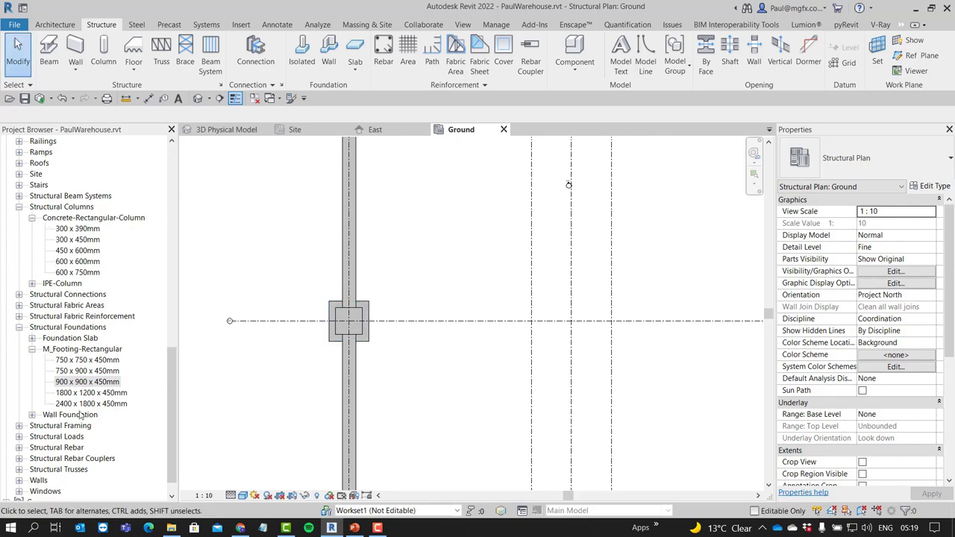
Place a Bearing Footing - 900 x 300 wall foundation under the foundation wall
{"action": "left_click", "coordinate": [32, 414]}
{"action": "scroll", "coordinate": [176, 424], "scroll_direction": "down", "scroll_amount": 2}
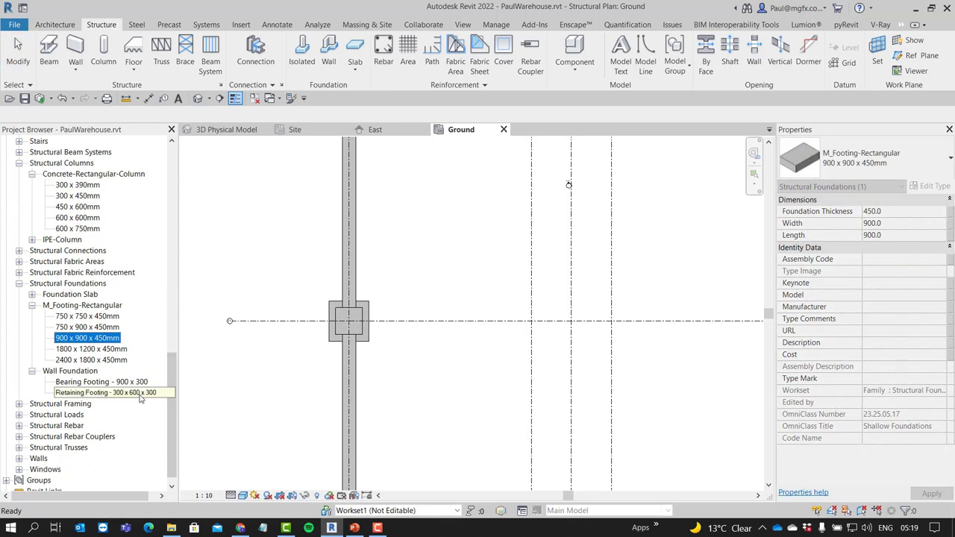
{"action": "left_click", "coordinate": [105, 382]}
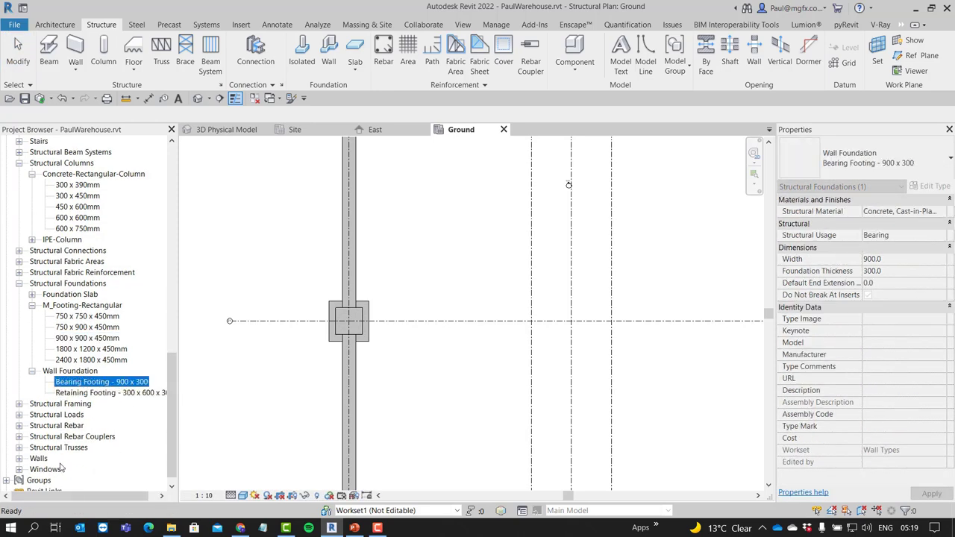
{"action": "left_click_drag", "start_coordinate": [82, 390], "coordinate": [354, 203]}
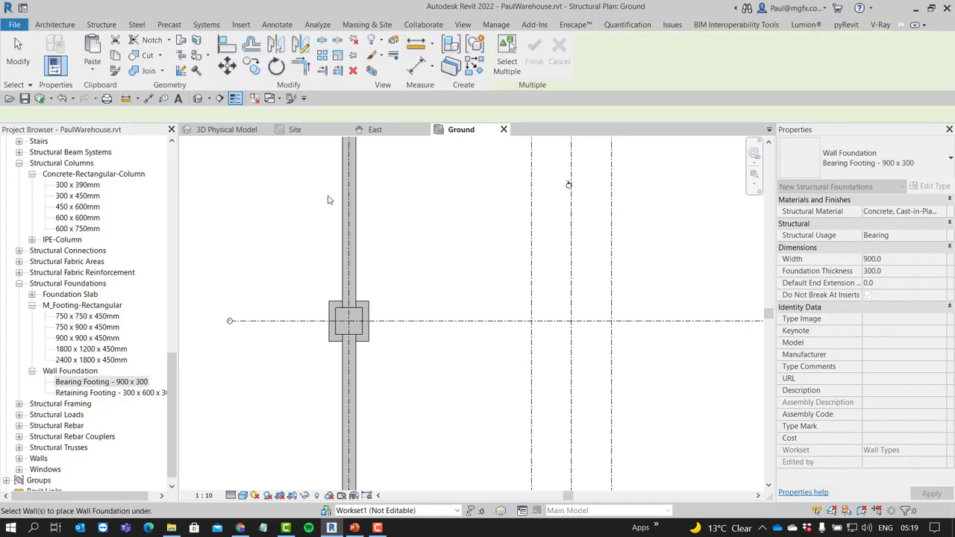
{"action": "left_click", "coordinate": [354, 238]}
Zoom to fit, confirm the wall foundation, and close the temporary 3D view
{"action": "middle_click_drag", "start_coordinate": [375, 410], "coordinate": [375, 354]}
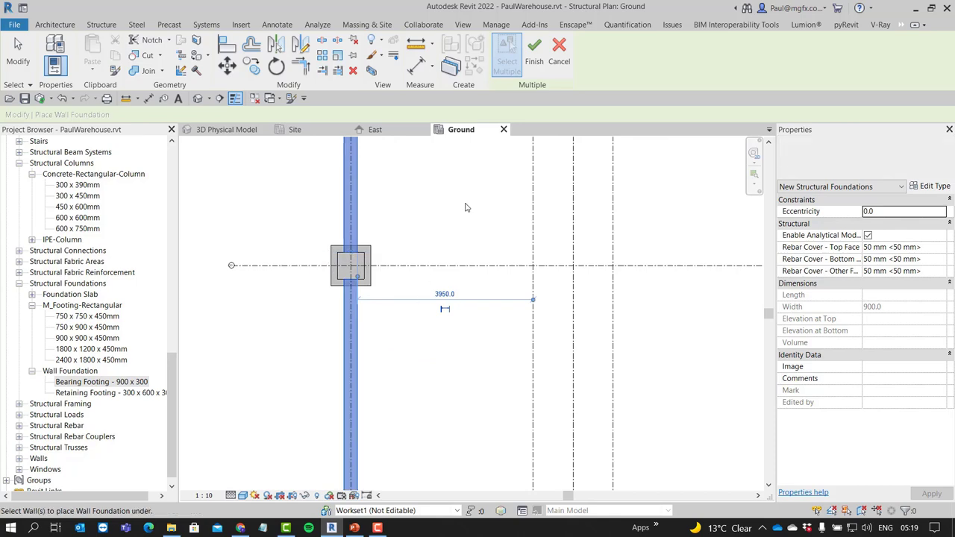
{"action": "key", "text": "z"}
{"action": "key", "text": "f"}
{"action": "key", "text": "Return"}
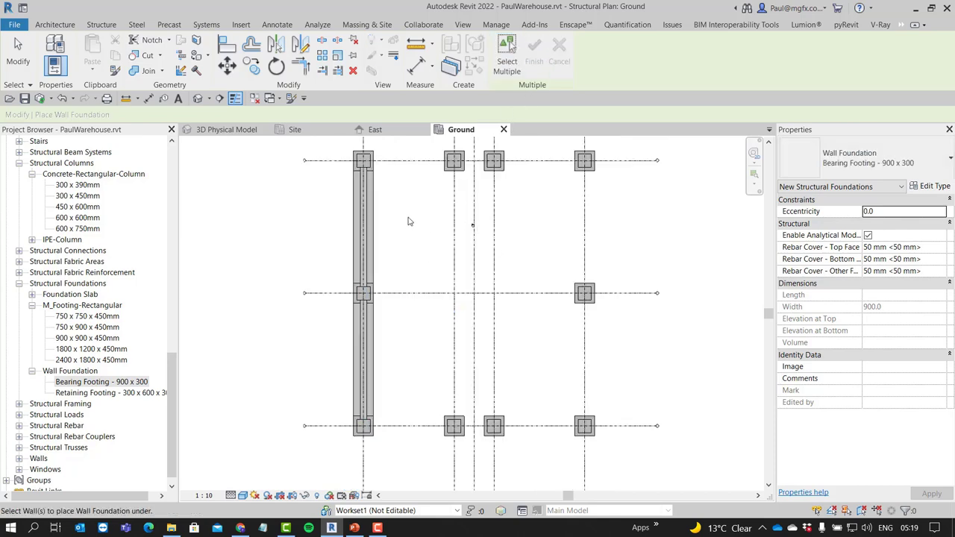
{"action": "scroll", "coordinate": [408, 221], "scroll_direction": "up", "scroll_amount": 2}
{"action": "key", "text": "Escape"}
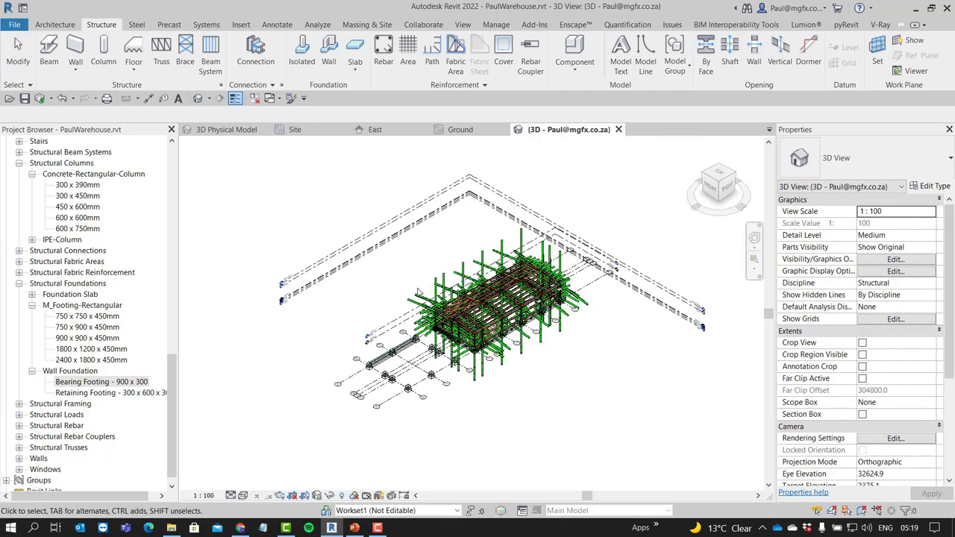
{"action": "scroll", "coordinate": [549, 328], "scroll_direction": "up", "scroll_amount": 3}
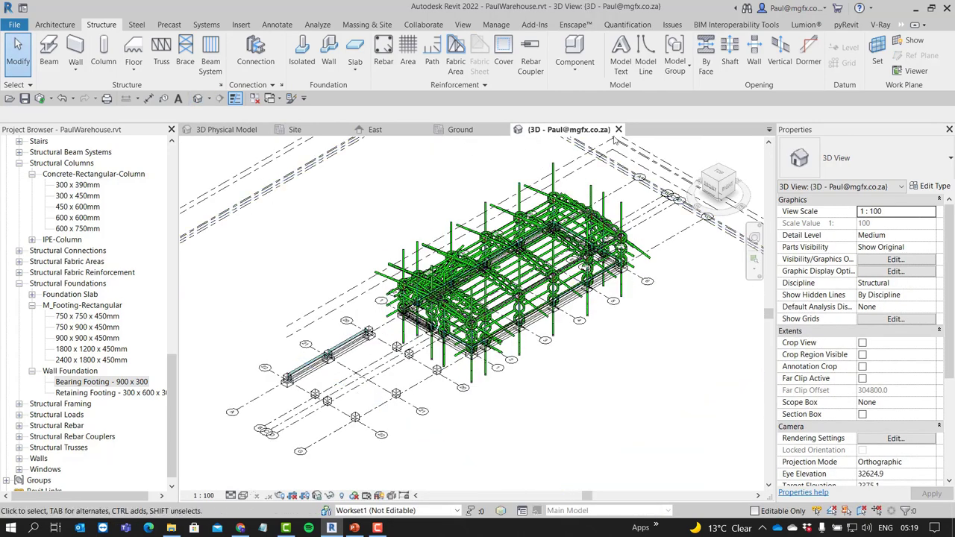
{"action": "left_click", "coordinate": [619, 129]}
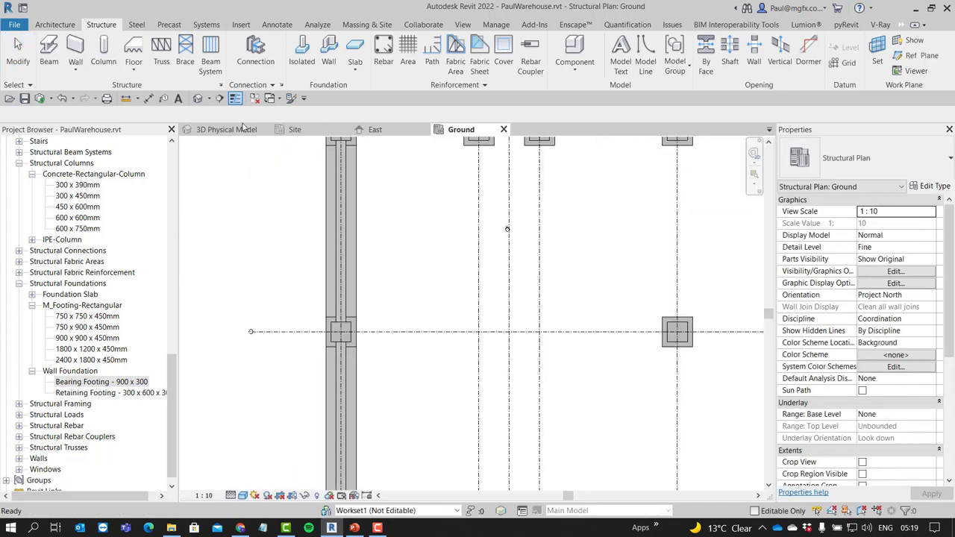
Orbit the 3D Physical Model view to show the column footings
{"action": "left_click", "coordinate": [226, 129]}
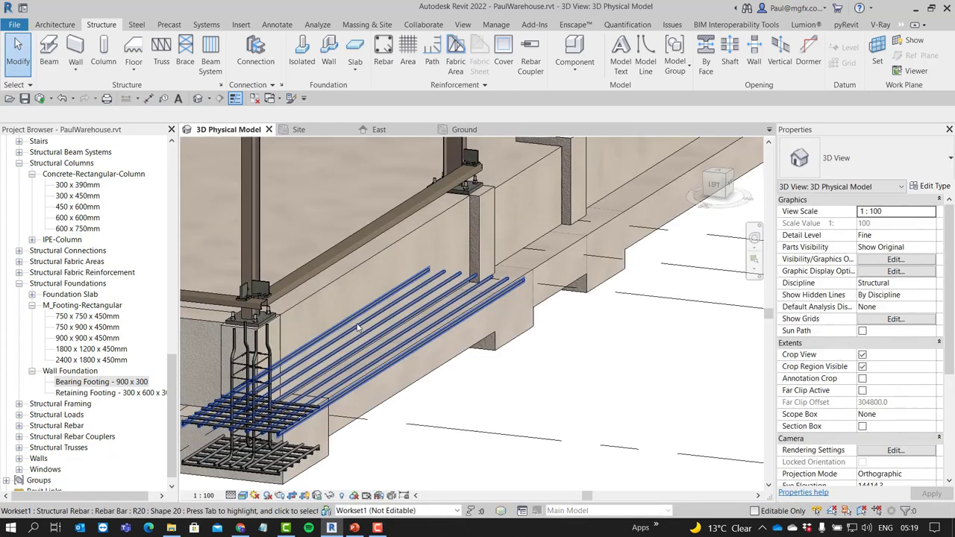
{"action": "scroll", "coordinate": [388, 337], "scroll_direction": "down", "scroll_amount": 5}
{"action": "scroll", "coordinate": [365, 339], "scroll_direction": "up", "scroll_amount": 4}
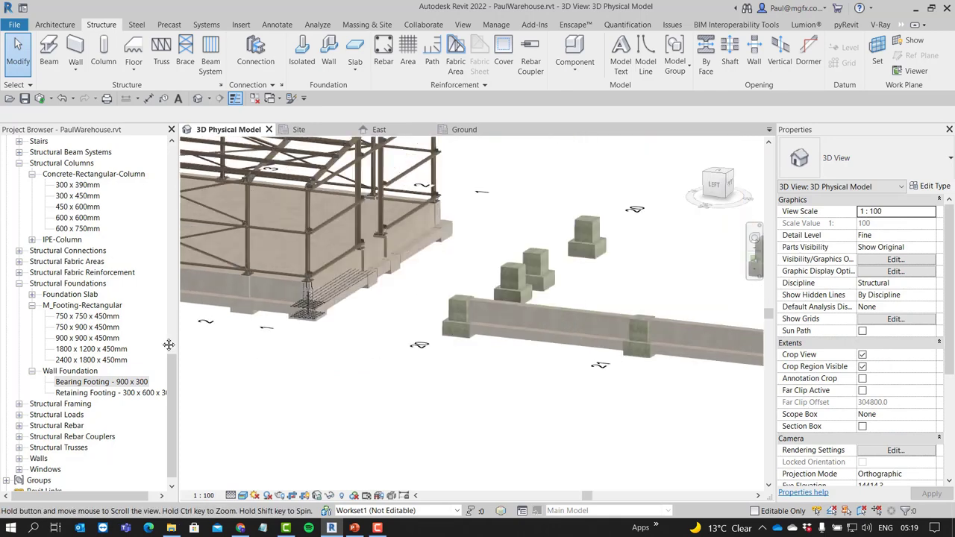
{"action": "scroll", "coordinate": [364, 339], "scroll_direction": "up", "scroll_amount": 6}
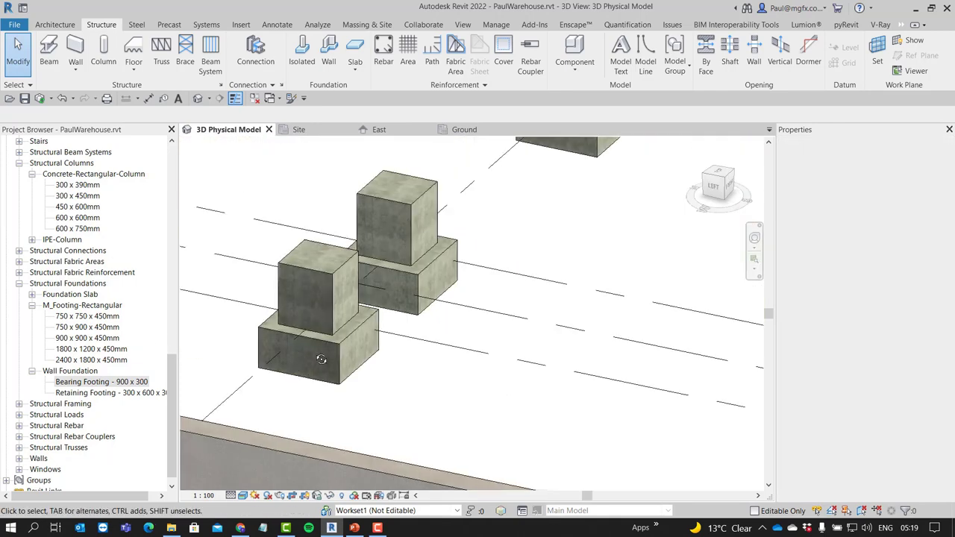
{"action": "scroll", "coordinate": [313, 336], "scroll_direction": "down", "scroll_amount": 4}
{"action": "middle_click_drag", "start_coordinate": [303, 341], "coordinate": [447, 358], "text": "shift"}
{"action": "scroll", "coordinate": [522, 380], "scroll_direction": "down", "scroll_amount": 3}
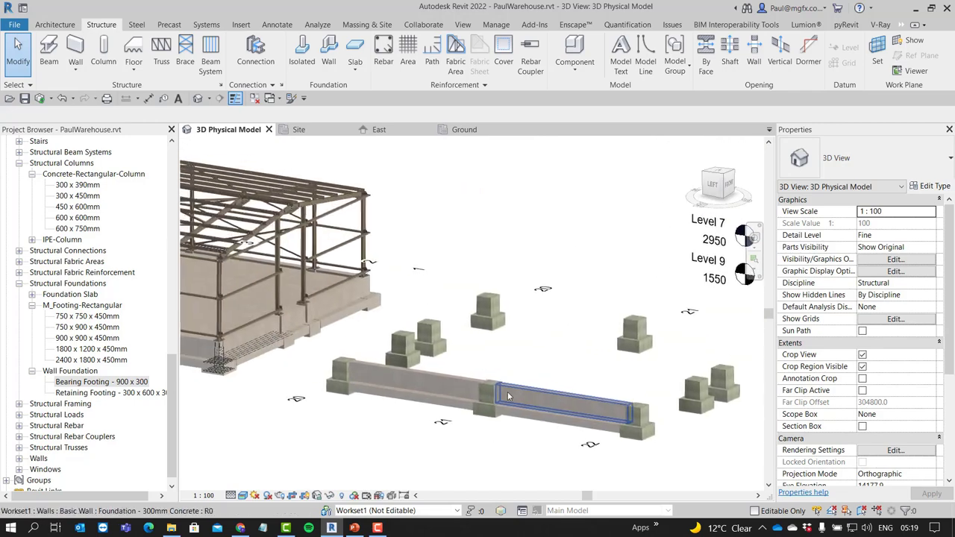
{"action": "middle_click_drag", "start_coordinate": [583, 424], "coordinate": [635, 433], "text": "shift"}
{"action": "scroll", "coordinate": [395, 343], "scroll_direction": "up", "scroll_amount": 6}
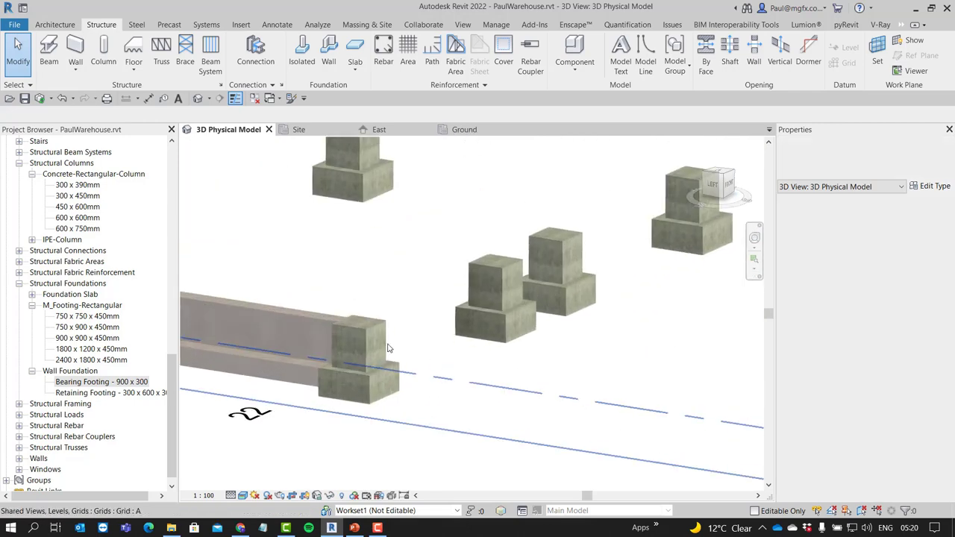
{"action": "middle_click_drag", "start_coordinate": [400, 338], "coordinate": [447, 358], "text": "shift"}
Copy a 600 x 600mm concrete column and paste it aligned to selected levels
{"action": "left_click", "coordinate": [377, 351]}
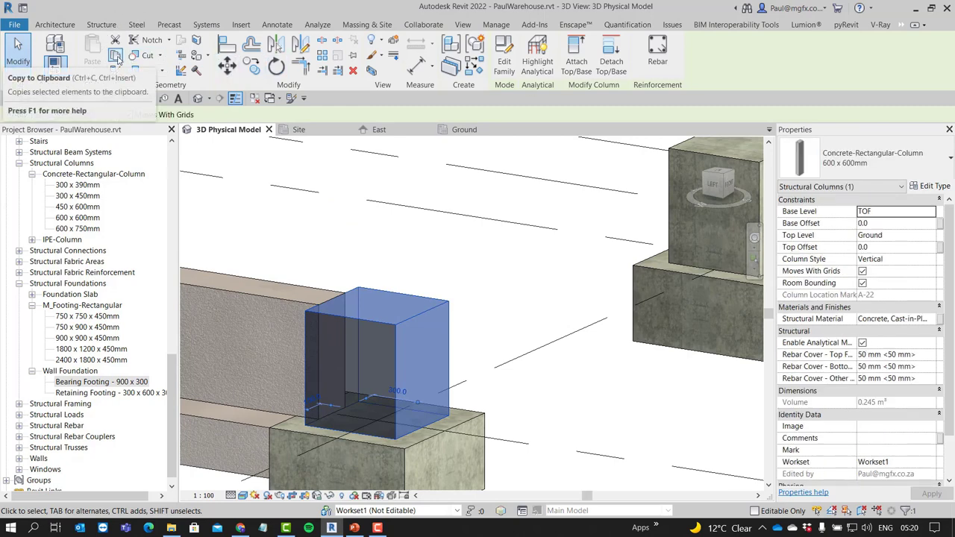
{"action": "left_click", "coordinate": [116, 56]}
{"action": "left_click", "coordinate": [92, 70]}
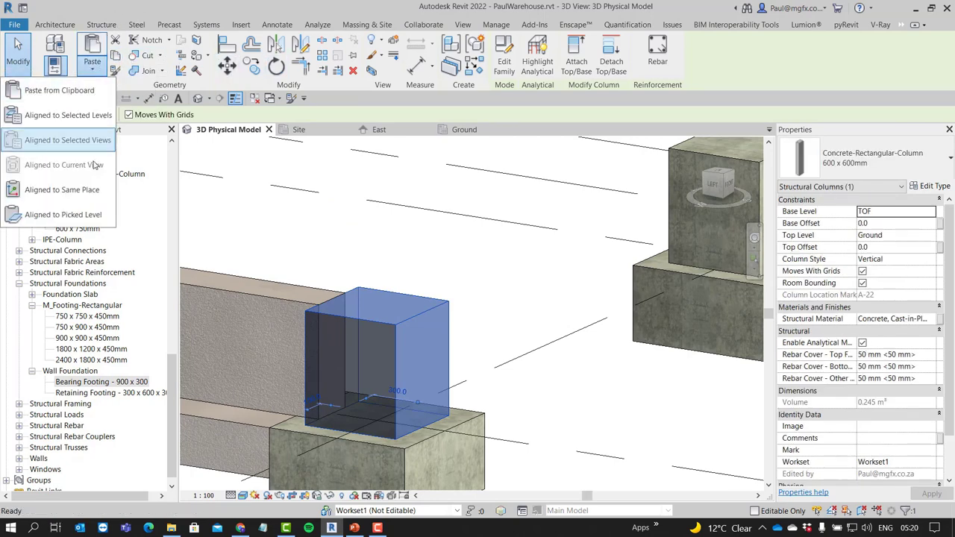
{"action": "left_click", "coordinate": [60, 111]}
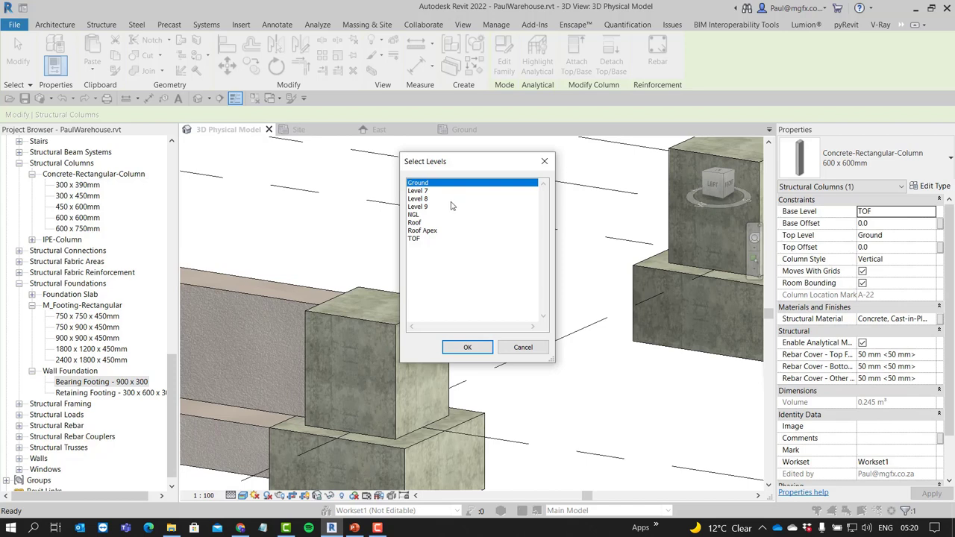
Constrain the pedestal column from Ground, with 0 base offset, up to the Roof level
{"action": "left_click", "coordinate": [415, 222]}
{"action": "left_click", "coordinate": [470, 347]}
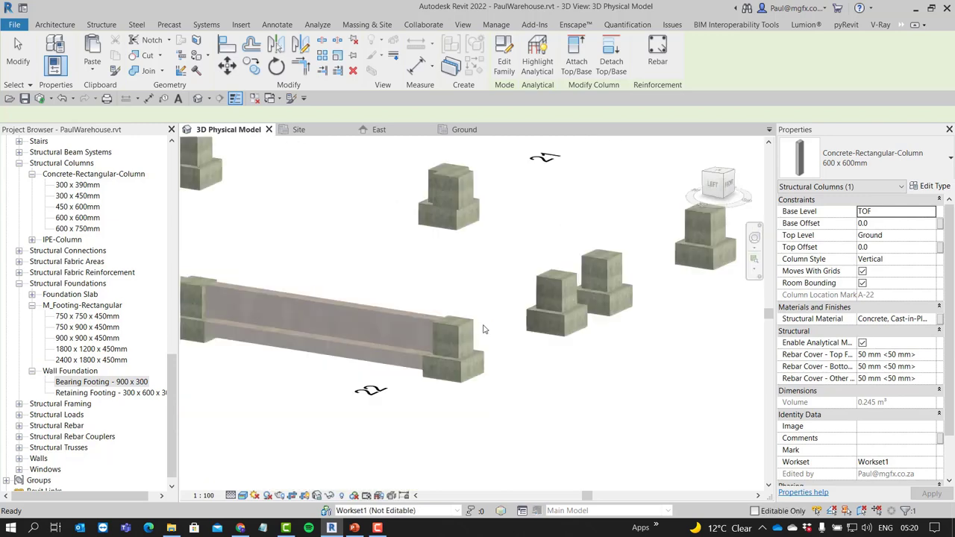
{"action": "scroll", "coordinate": [501, 201], "scroll_direction": "up", "scroll_amount": 5}
{"action": "left_click", "coordinate": [502, 202]}
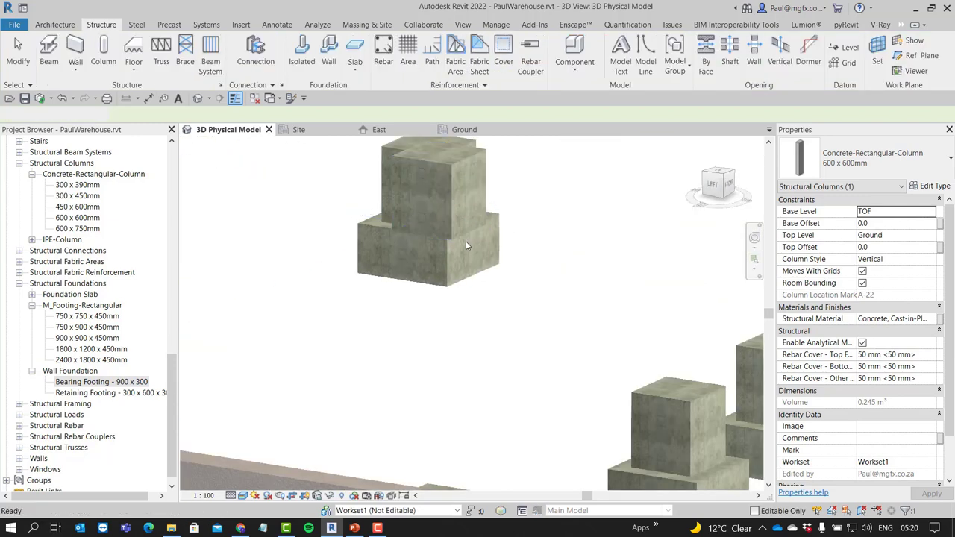
{"action": "mouse_move", "coordinate": [465, 241]}
{"action": "middle_mouse_down", "text": "shift"}
{"action": "mouse_move", "coordinate": [461, 256]}
{"action": "mouse_move", "coordinate": [495, 286]}
{"action": "mouse_move", "coordinate": [505, 264]}
{"action": "mouse_move", "coordinate": [482, 241]}
{"action": "middle_mouse_up", "text": "shift"}
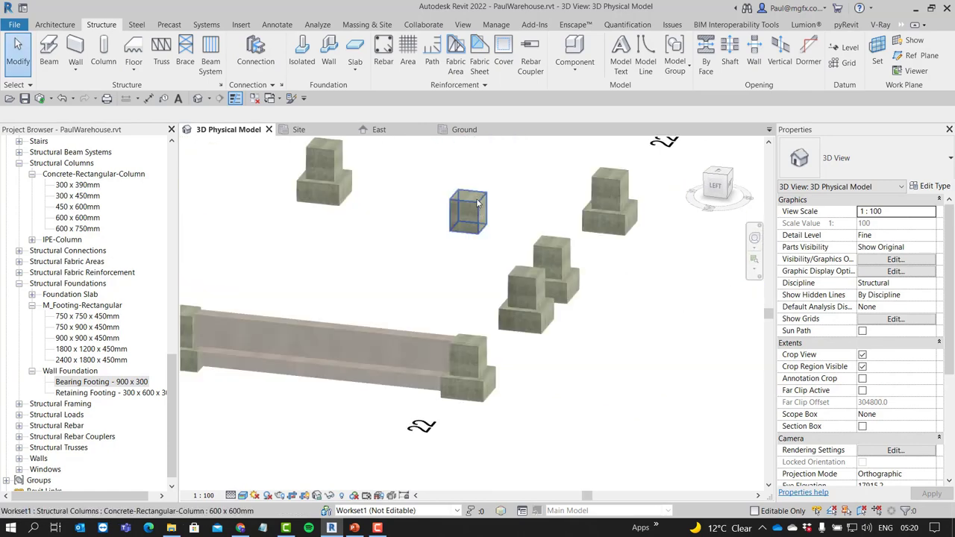
{"action": "left_click", "coordinate": [478, 208]}
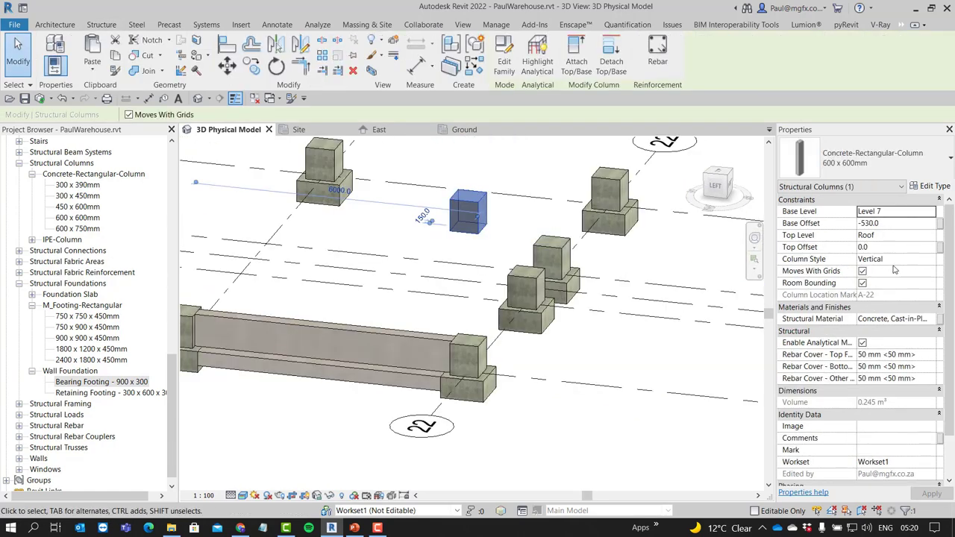
{"action": "left_click", "coordinate": [905, 235]}
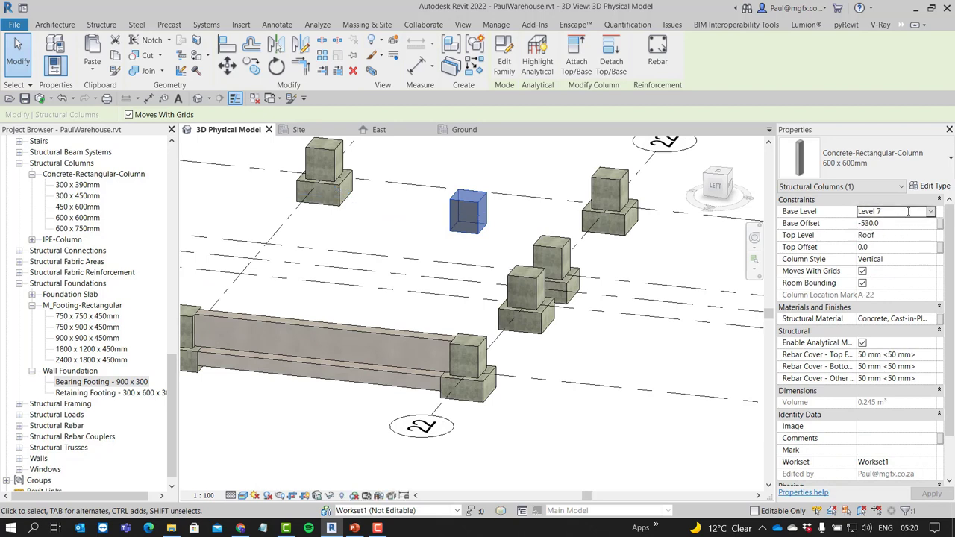
{"action": "left_click", "coordinate": [931, 212]}
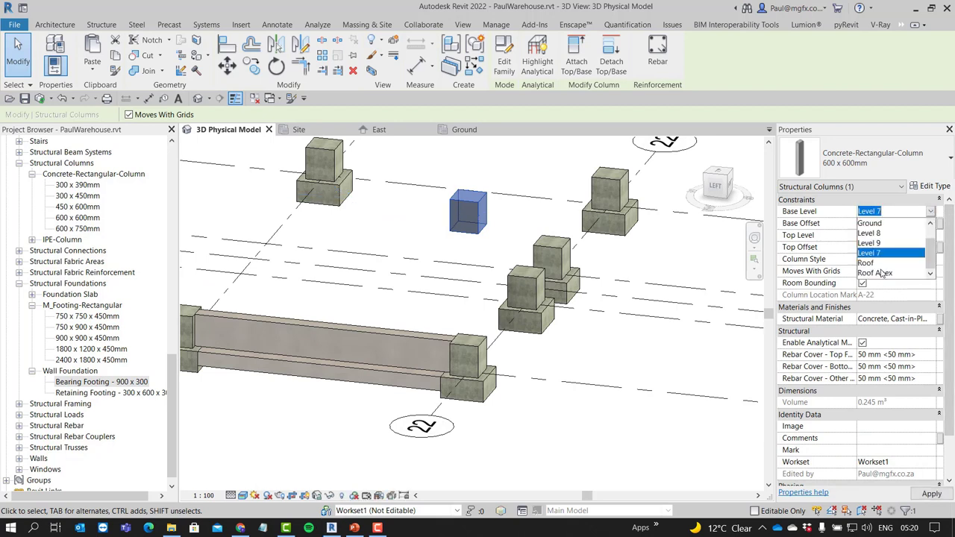
{"action": "left_click", "coordinate": [870, 223]}
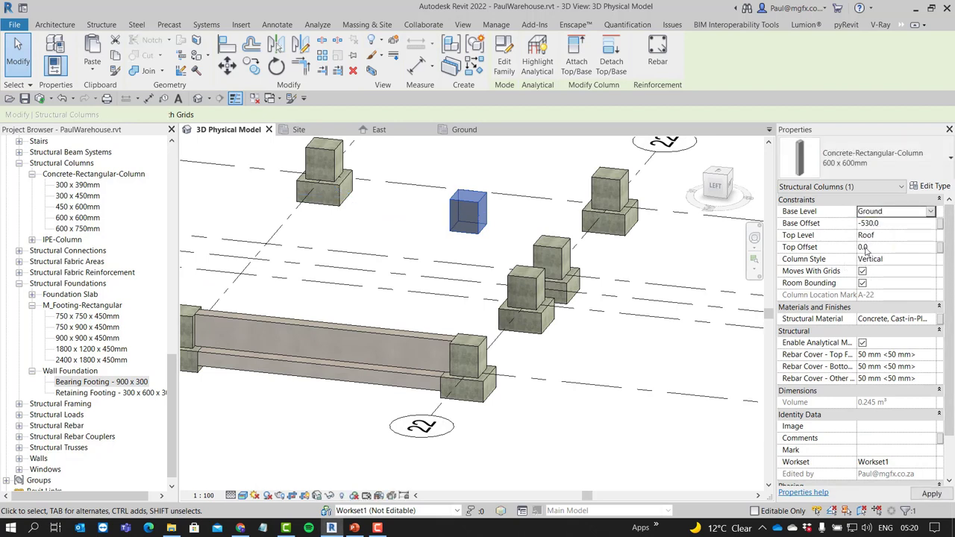
{"action": "left_click", "coordinate": [900, 224]}
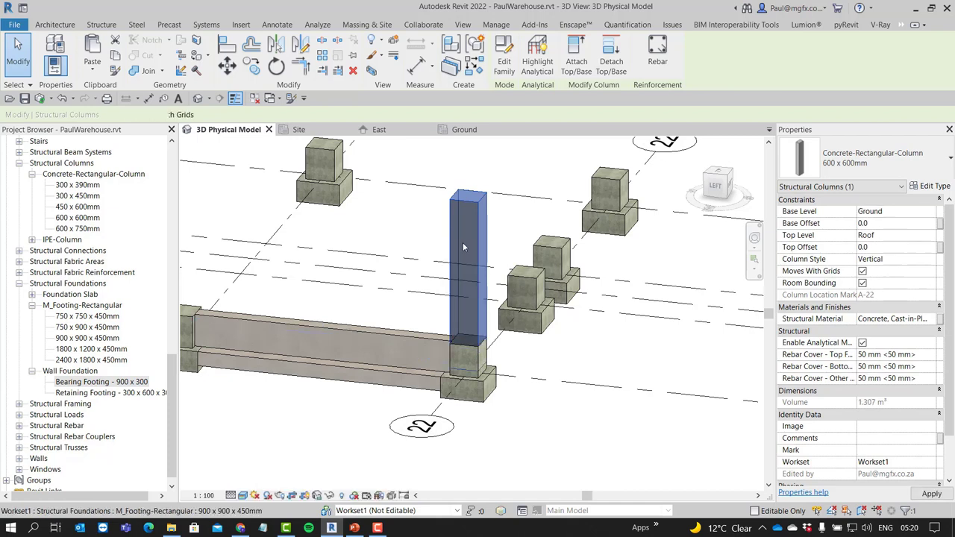
Change the column type to IPE-Column IPE-AA 160 steel
{"action": "left_click", "coordinate": [834, 153]}
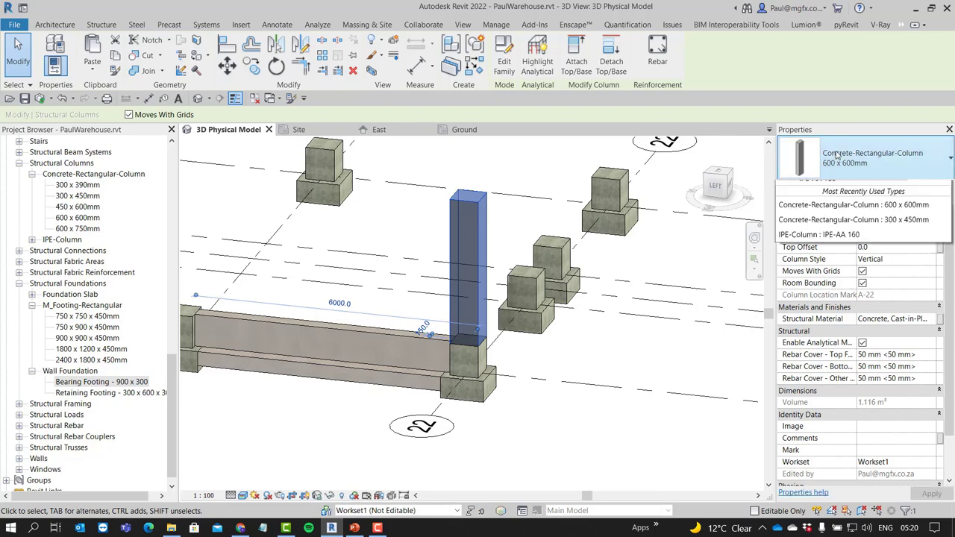
{"action": "left_click", "coordinate": [818, 325]}
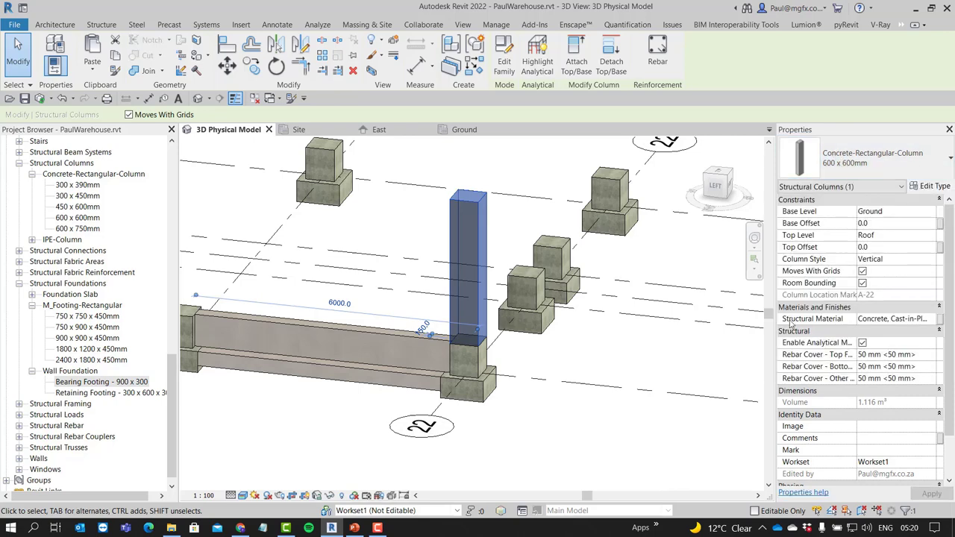
{"action": "scroll", "coordinate": [460, 286], "scroll_direction": "up", "scroll_amount": 5}
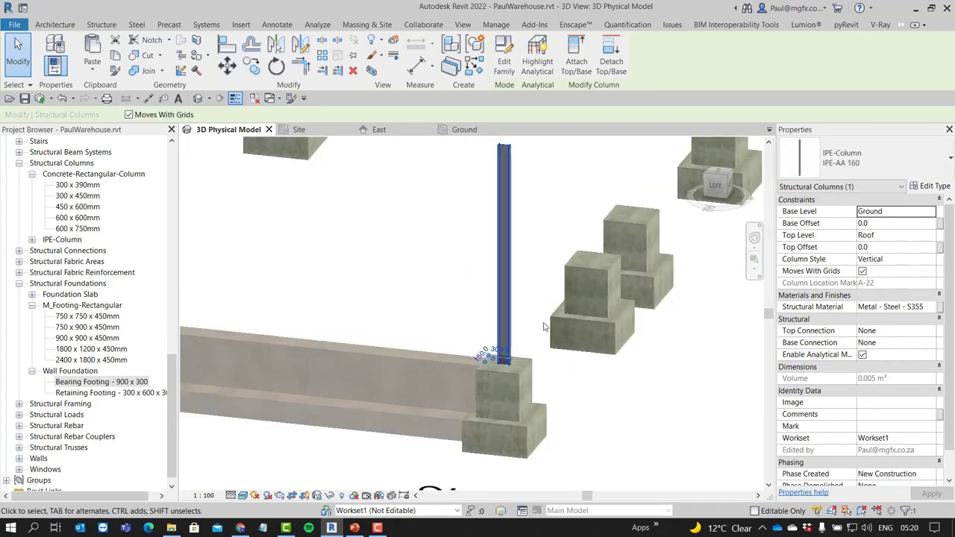
{"action": "scroll", "coordinate": [526, 320], "scroll_direction": "down", "scroll_amount": 5}
{"action": "scroll", "coordinate": [277, 318], "scroll_direction": "up", "scroll_amount": 2}
{"action": "scroll", "coordinate": [277, 319], "scroll_direction": "up", "scroll_amount": 6}
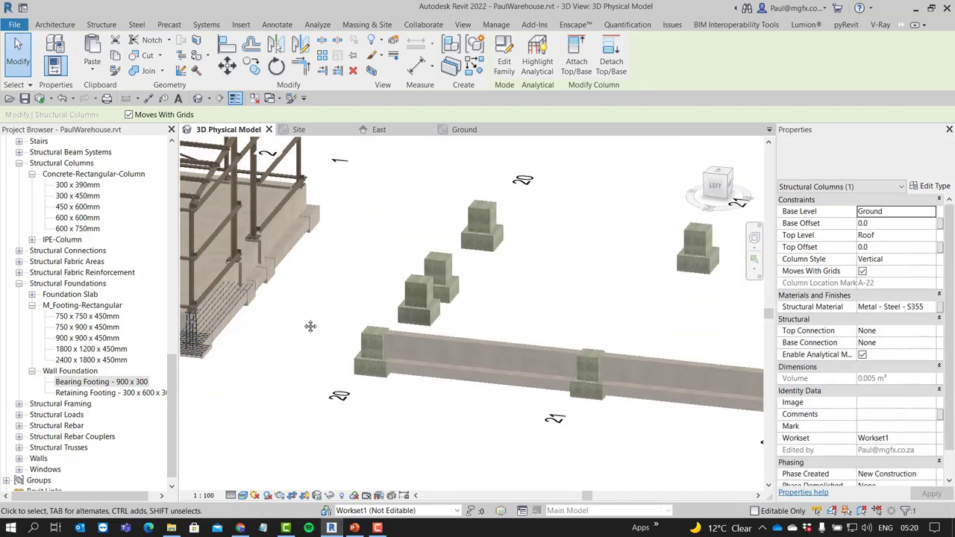
{"action": "scroll", "coordinate": [219, 280], "scroll_direction": "down", "scroll_amount": 6}
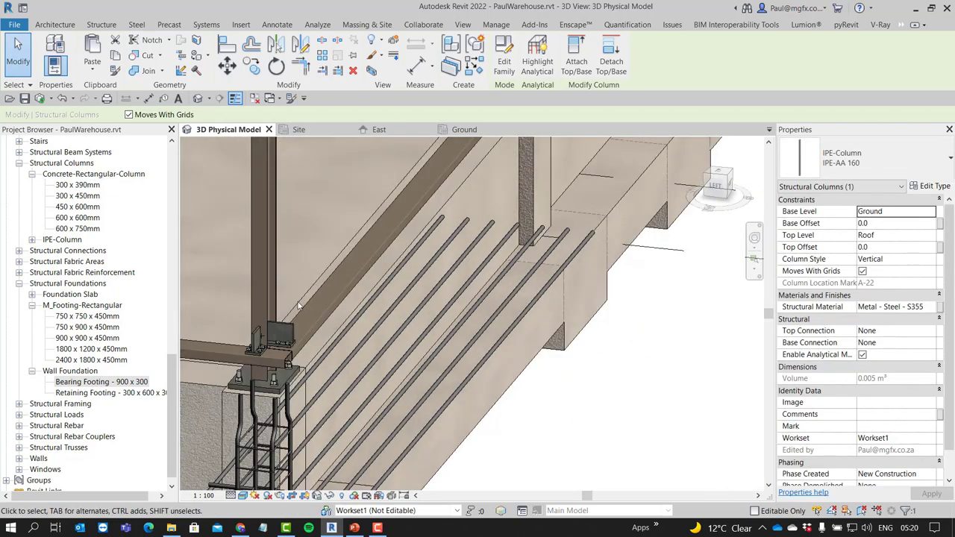
{"action": "scroll", "coordinate": [392, 365], "scroll_direction": "up", "scroll_amount": 3}
{"action": "scroll", "coordinate": [522, 320], "scroll_direction": "down", "scroll_amount": 4}
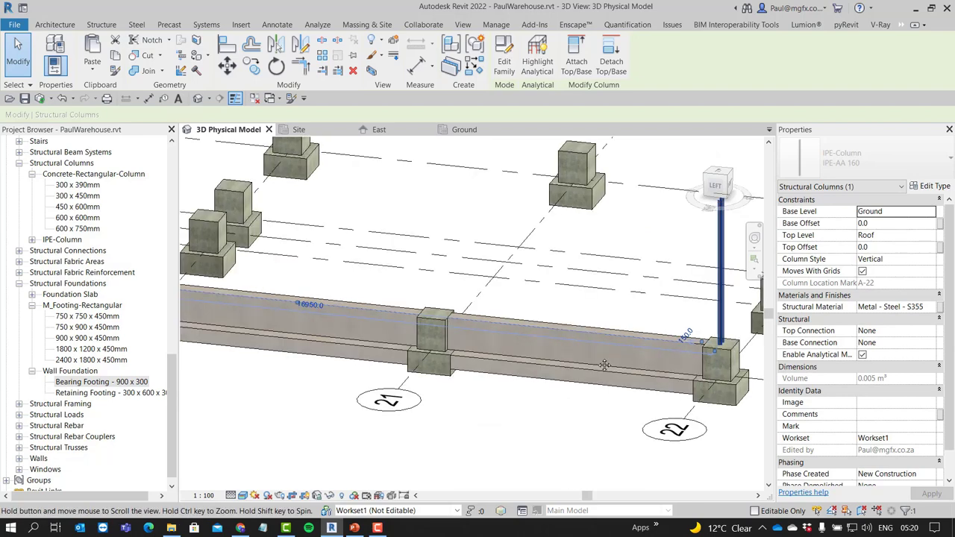
{"action": "scroll", "coordinate": [547, 323], "scroll_direction": "up", "scroll_amount": 6}
{"action": "scroll", "coordinate": [547, 323], "scroll_direction": "up", "scroll_amount": 1}
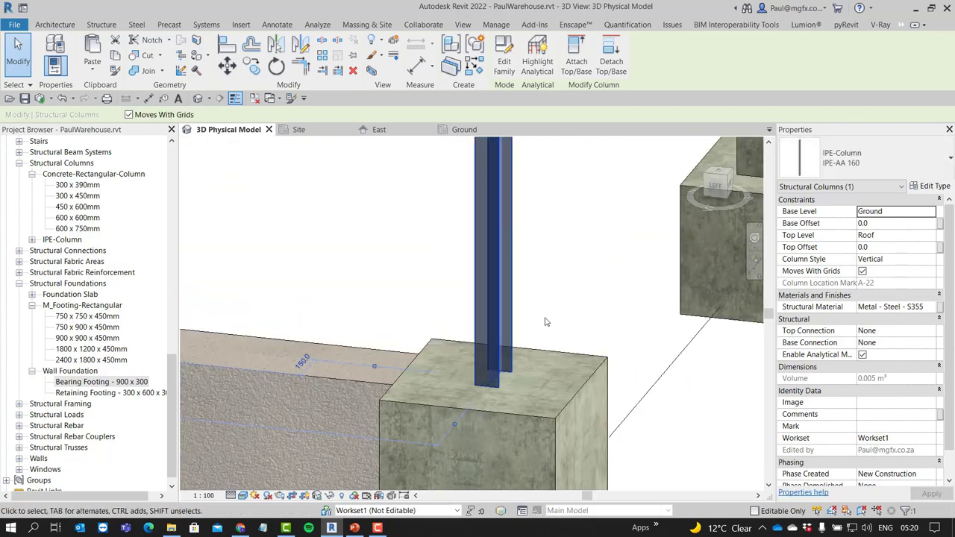
Check the wall footing strip in 3D, then open the Ground structural plan
{"action": "left_click", "coordinate": [547, 324]}
{"action": "middle_click_drag", "start_coordinate": [548, 322], "coordinate": [521, 323], "text": "shift"}
{"action": "scroll", "coordinate": [595, 321], "scroll_direction": "down", "scroll_amount": 2}
{"action": "scroll", "coordinate": [619, 266], "scroll_direction": "down", "scroll_amount": 3}
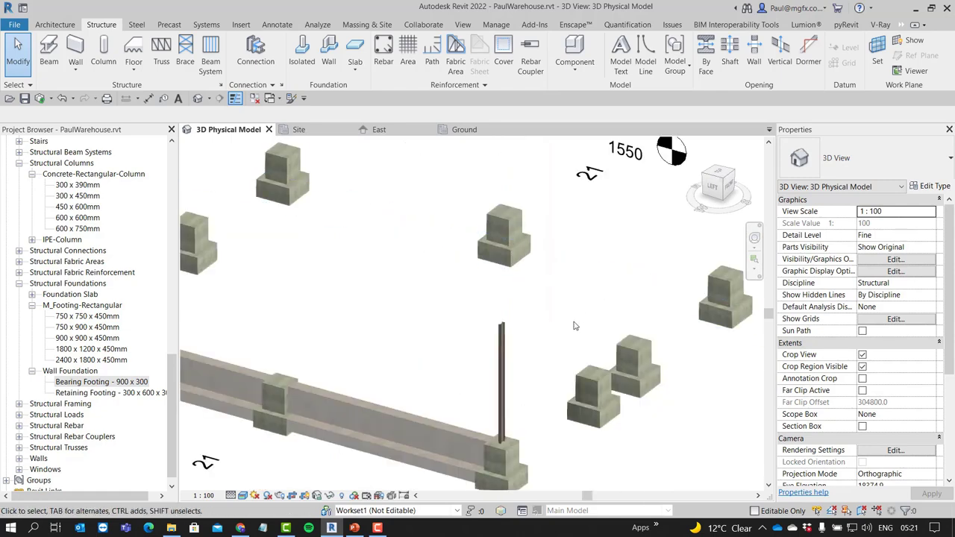
{"action": "middle_click_drag", "start_coordinate": [619, 266], "coordinate": [563, 242], "text": "shift"}
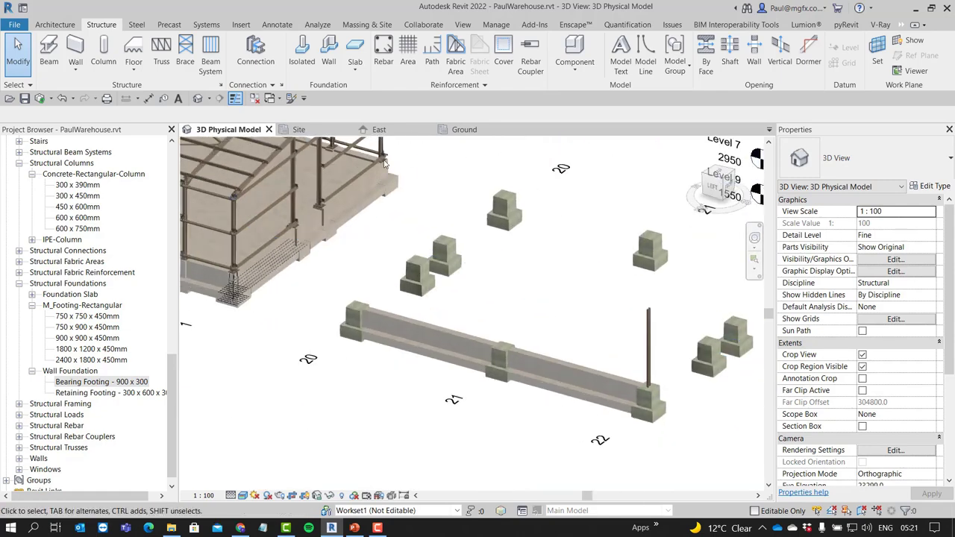
{"action": "left_click", "coordinate": [462, 130]}
Set the Ground plan to Coarse detail level and Hidden Line visual style
{"action": "scroll", "coordinate": [445, 347], "scroll_direction": "up", "scroll_amount": 5}
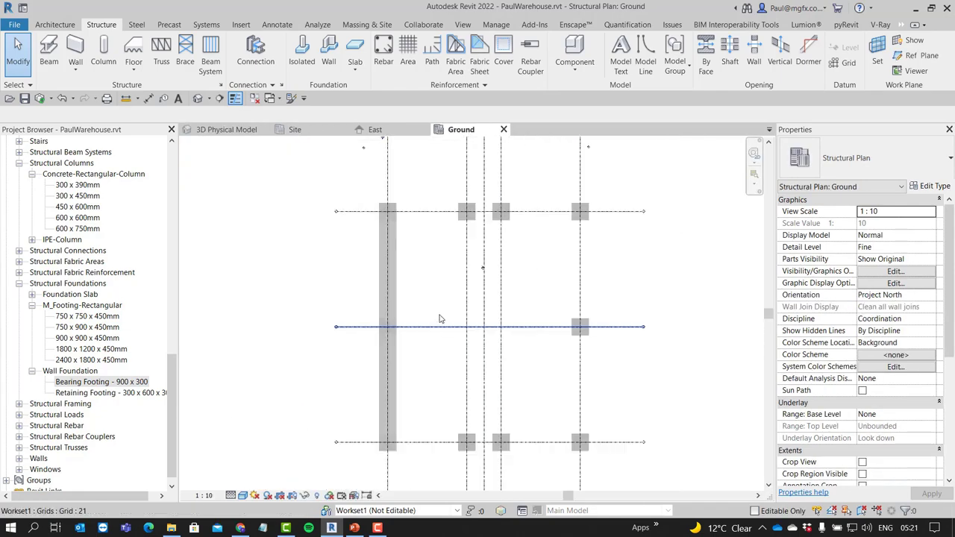
{"action": "scroll", "coordinate": [379, 416], "scroll_direction": "up", "scroll_amount": 6}
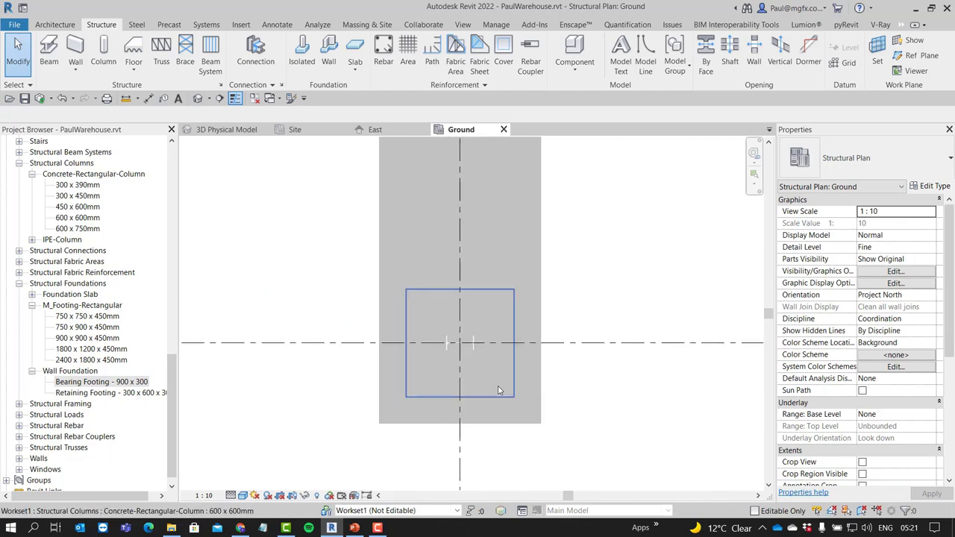
{"action": "left_click", "coordinate": [467, 357]}
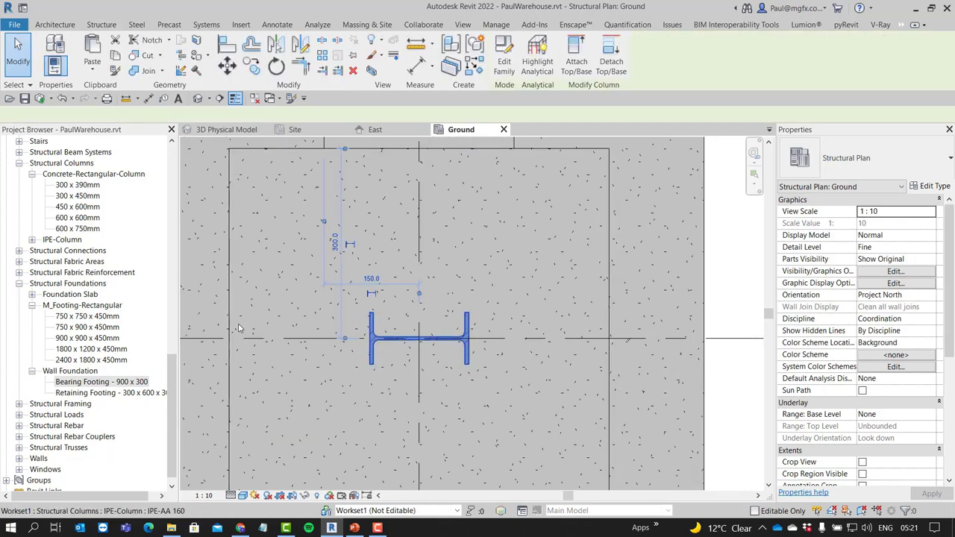
{"action": "key", "text": "Escape"}
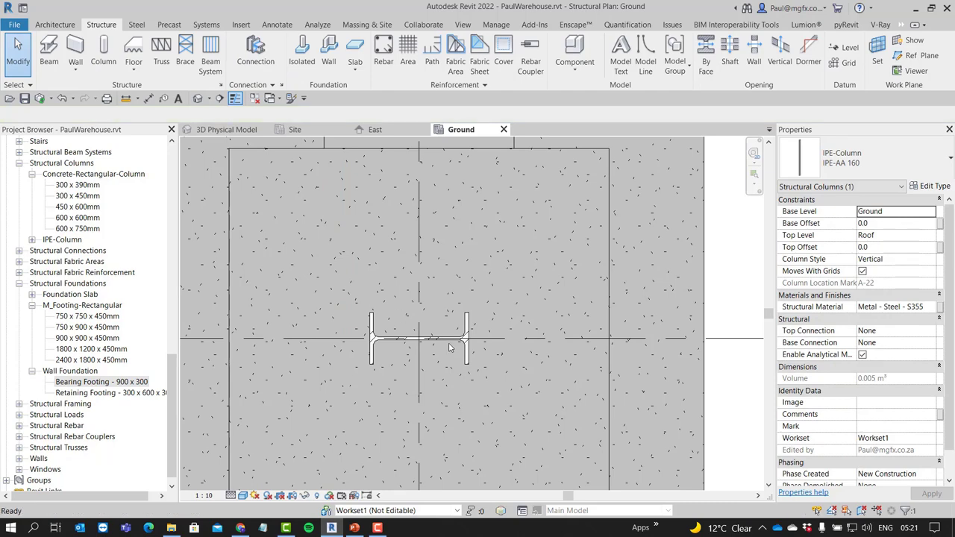
{"action": "scroll", "coordinate": [440, 343], "scroll_direction": "up", "scroll_amount": 3}
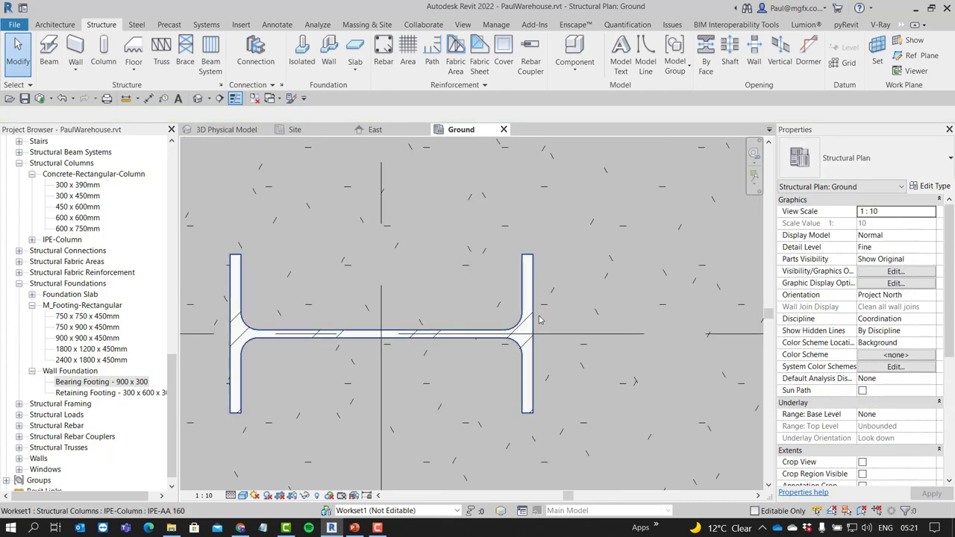
{"action": "left_click", "coordinate": [231, 495]}
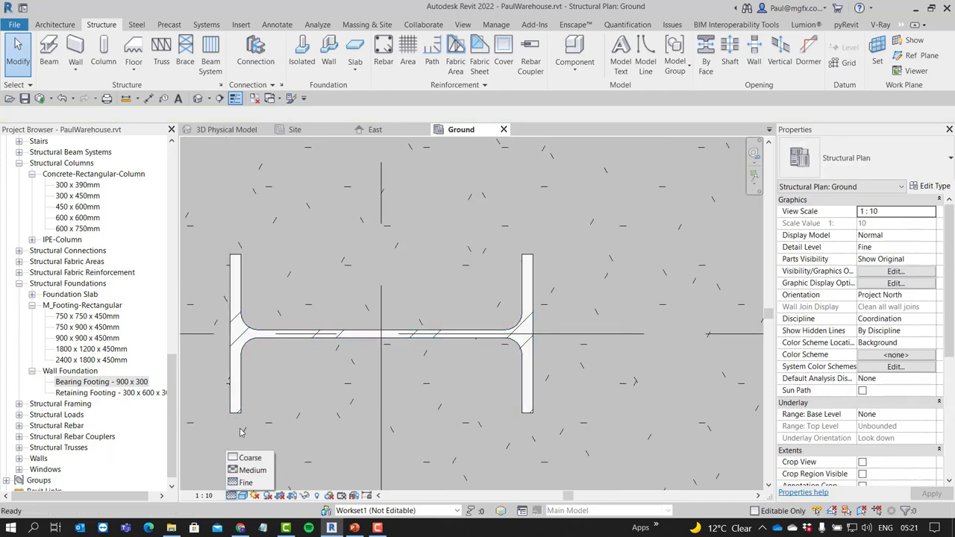
{"action": "left_click", "coordinate": [254, 471]}
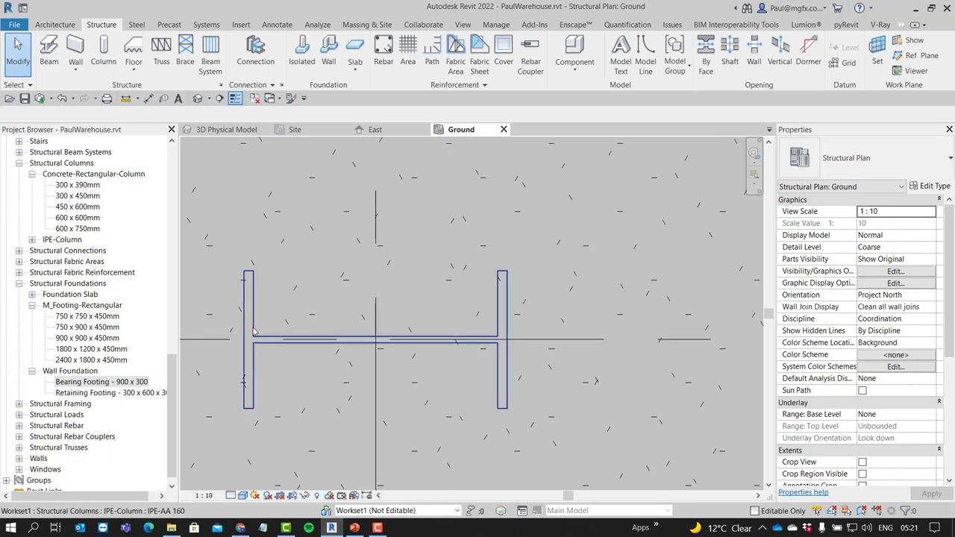
{"action": "scroll", "coordinate": [298, 383], "scroll_direction": "down", "scroll_amount": 3}
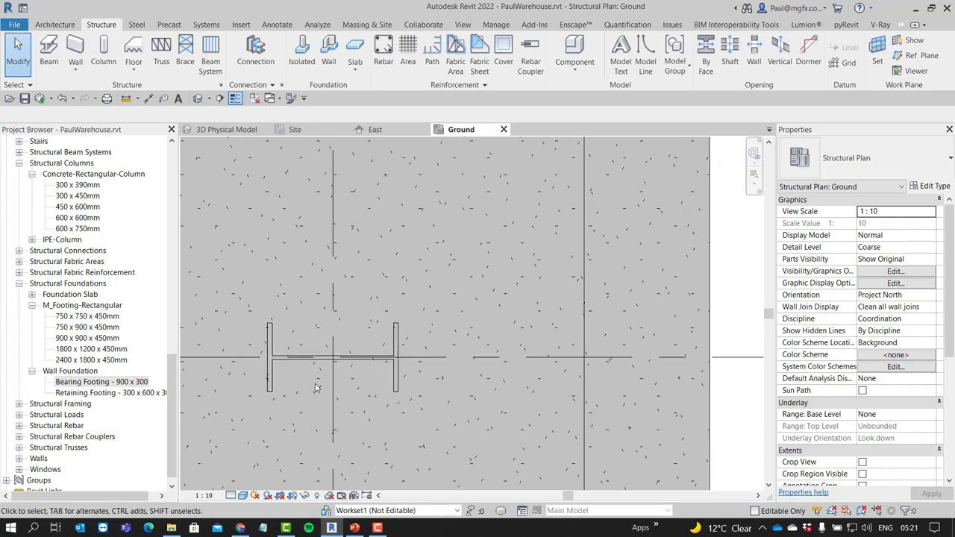
{"action": "left_click", "coordinate": [243, 499]}
{"action": "left_click", "coordinate": [284, 445]}
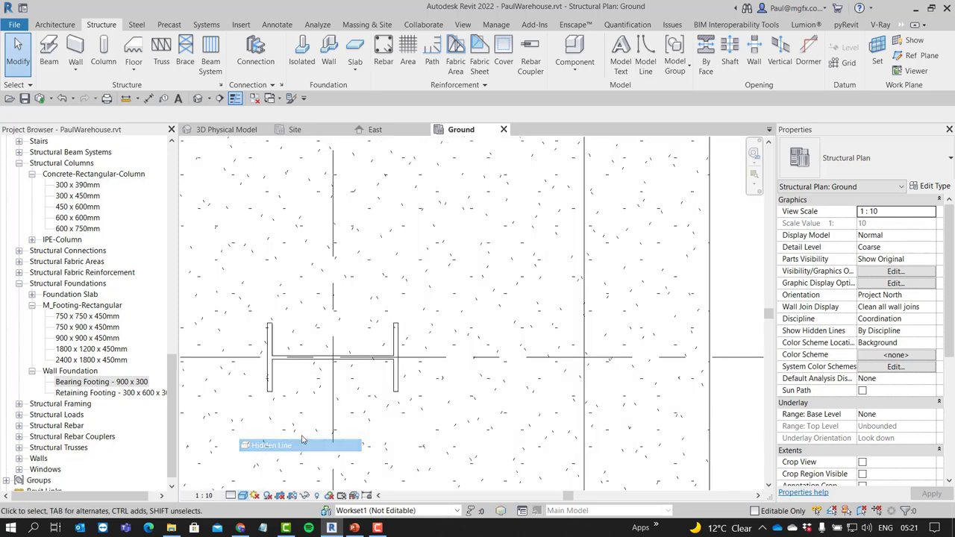
Start copying the IPE column (CO) from its base point at the grid intersection
{"action": "scroll", "coordinate": [319, 409], "scroll_direction": "down", "scroll_amount": 2}
{"action": "scroll", "coordinate": [319, 410], "scroll_direction": "up", "scroll_amount": 4}
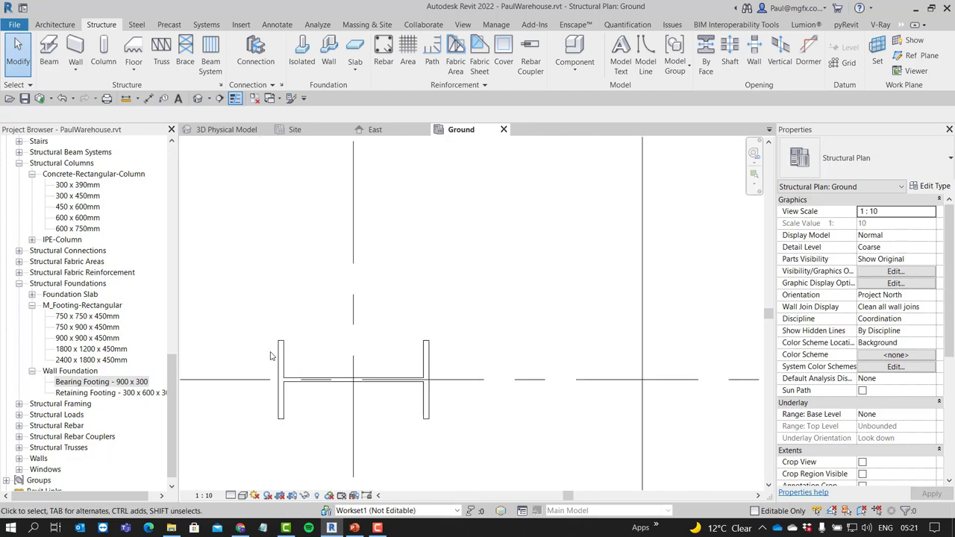
{"action": "left_click", "coordinate": [321, 386]}
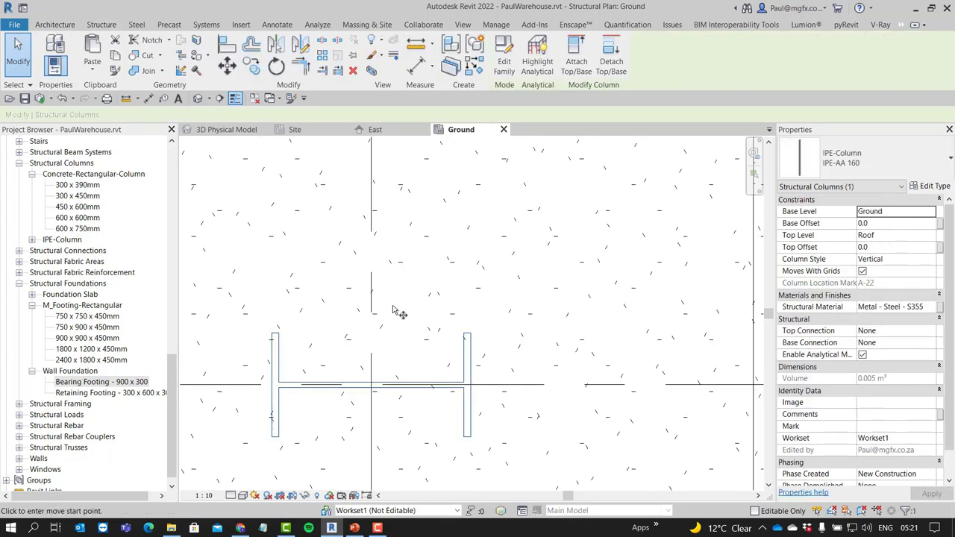
{"action": "scroll", "coordinate": [365, 386], "scroll_direction": "up", "scroll_amount": 4}
{"action": "key", "text": "c"}
{"action": "key", "text": "o"}
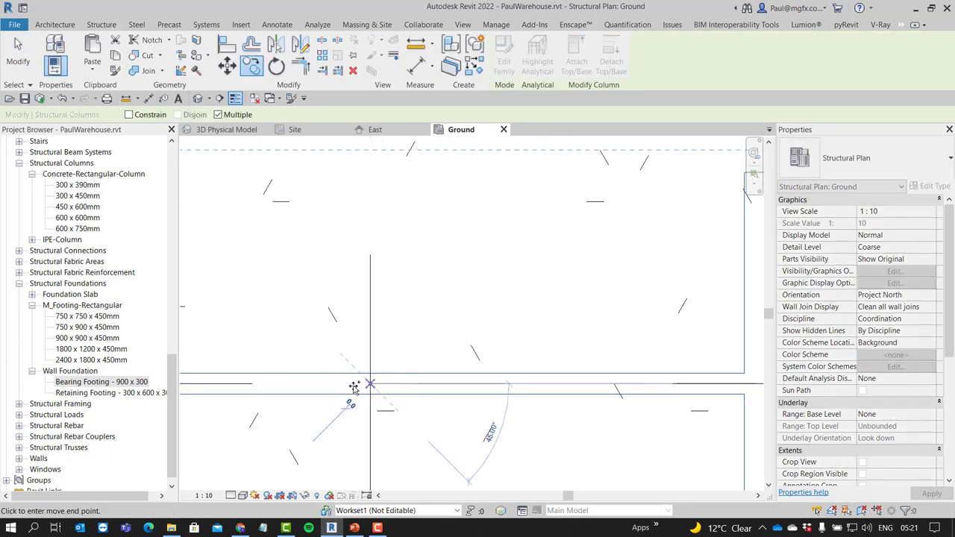
{"action": "scroll", "coordinate": [362, 407], "scroll_direction": "down", "scroll_amount": 4}
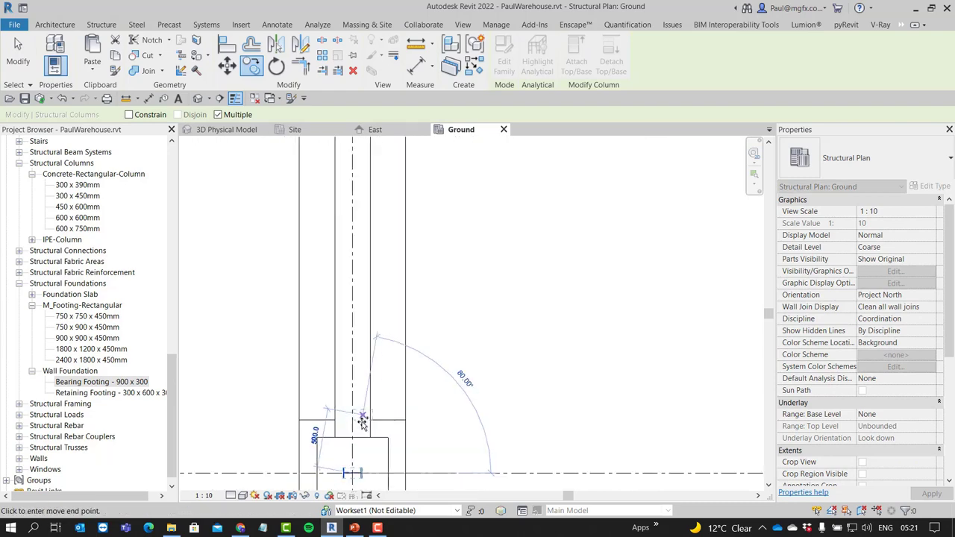
{"action": "scroll", "coordinate": [342, 295], "scroll_direction": "up", "scroll_amount": 5}
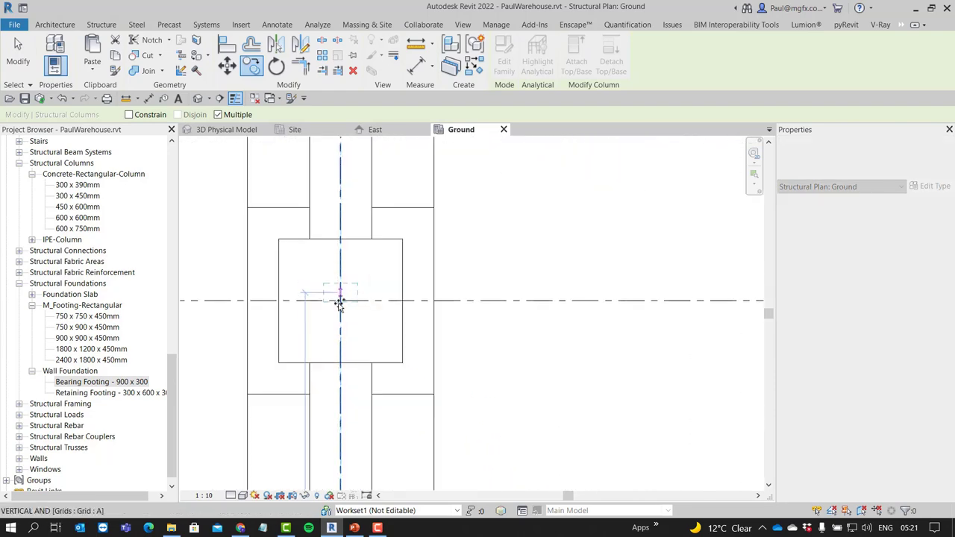
{"action": "left_click", "coordinate": [347, 300]}
Drop the copied column at the target footing's column midpoint and review the plan
{"action": "scroll", "coordinate": [347, 301], "scroll_direction": "down", "scroll_amount": 4}
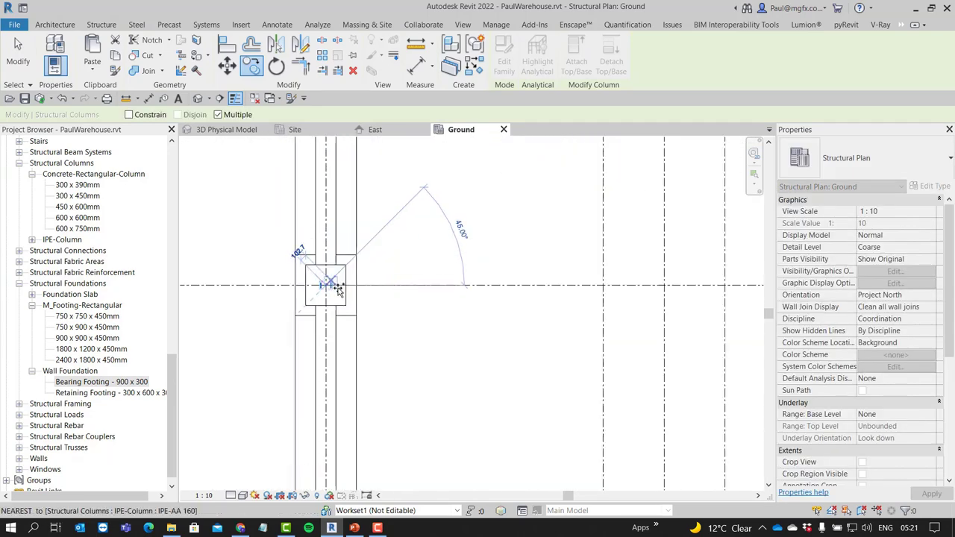
{"action": "middle_click_drag", "start_coordinate": [280, 223], "coordinate": [299, 235]}
{"action": "scroll", "coordinate": [345, 384], "scroll_direction": "down", "scroll_amount": 3}
{"action": "scroll", "coordinate": [358, 377], "scroll_direction": "up", "scroll_amount": 6}
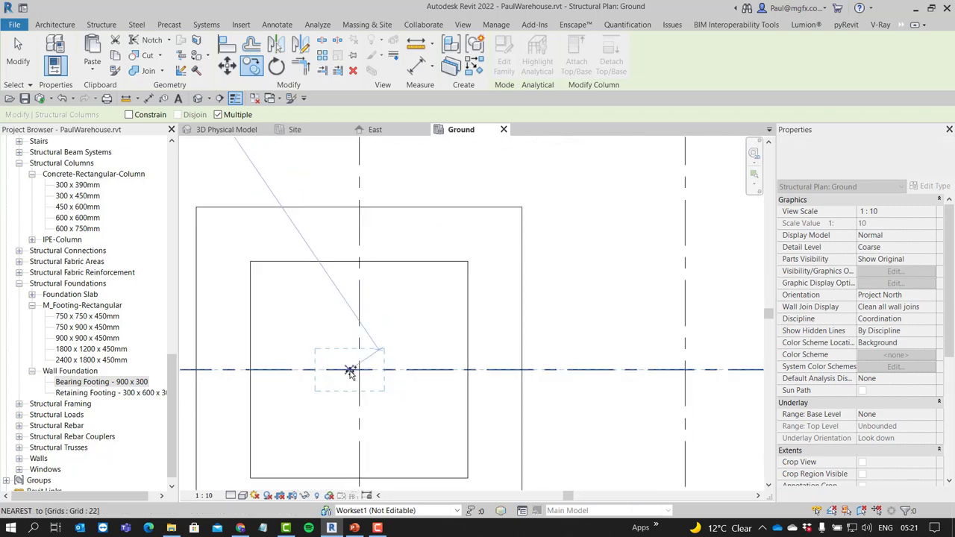
{"action": "left_click", "coordinate": [382, 349]}
{"action": "scroll", "coordinate": [382, 349], "scroll_direction": "down", "scroll_amount": 3}
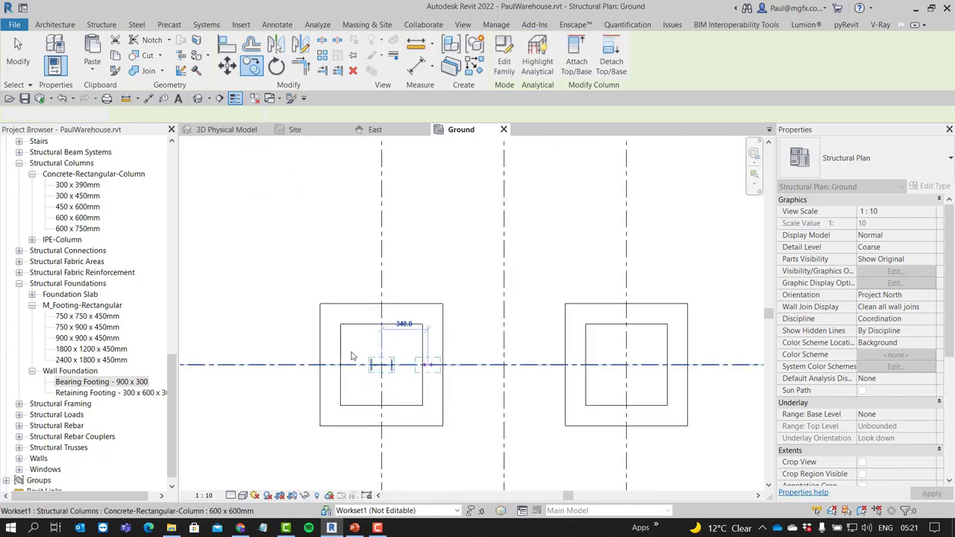
{"action": "key", "text": "Escape"}
{"action": "middle_click_drag", "start_coordinate": [293, 355], "coordinate": [432, 342]}
{"action": "scroll", "coordinate": [431, 342], "scroll_direction": "down", "scroll_amount": 3}
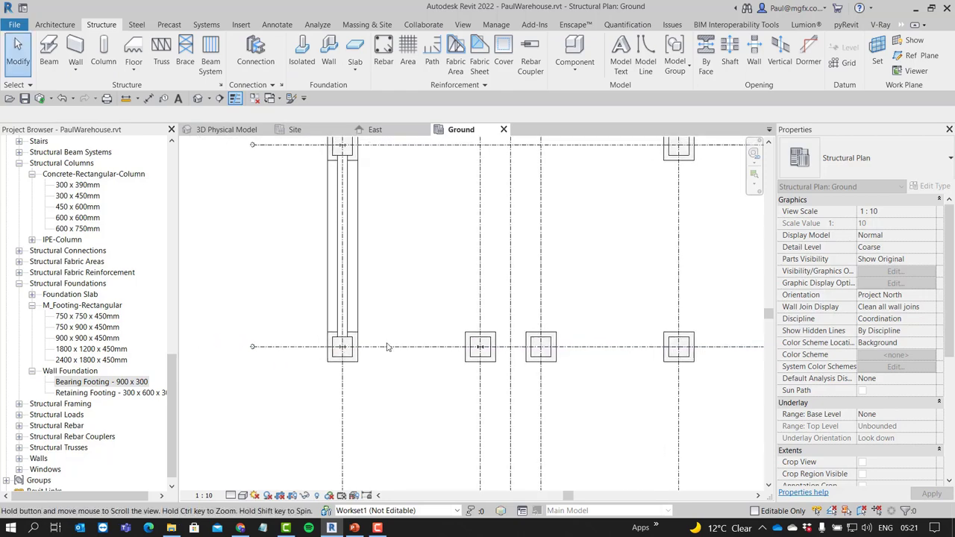
{"action": "scroll", "coordinate": [291, 363], "scroll_direction": "up", "scroll_amount": 5}
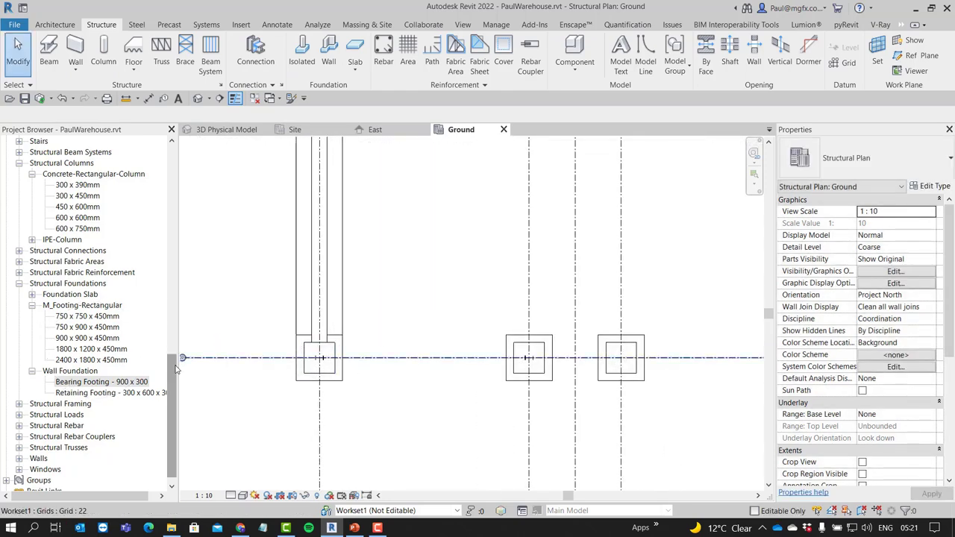
{"action": "left_click_drag", "start_coordinate": [176, 367], "coordinate": [181, 143]}
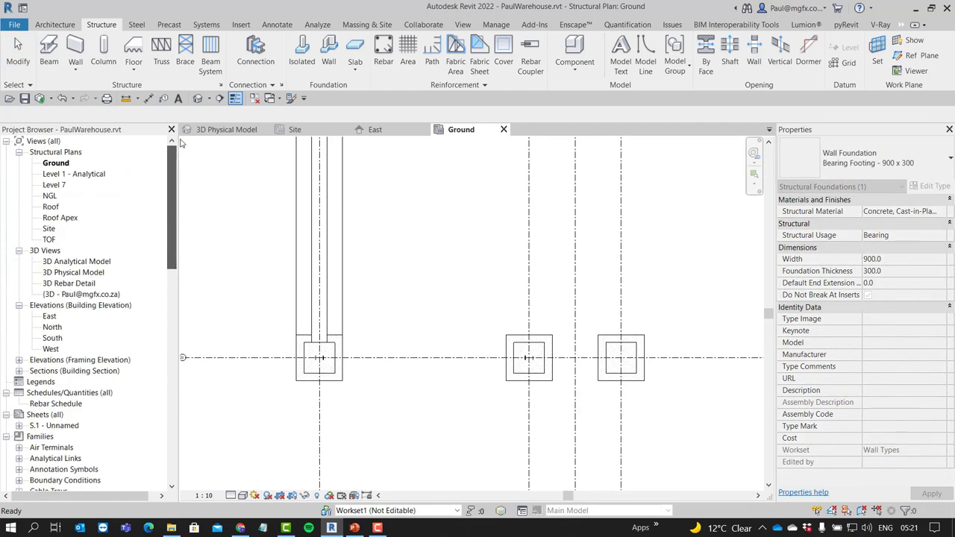
Open the Roof structural plan and expand Structural Framing > IPE in the Project Browser
{"action": "left_click", "coordinate": [50, 208]}
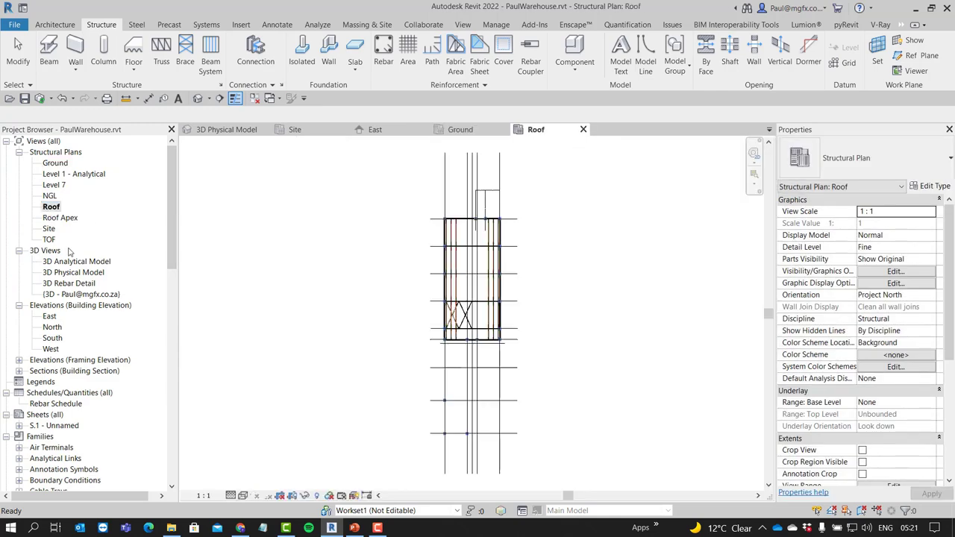
{"action": "scroll", "coordinate": [41, 371], "scroll_direction": "down", "scroll_amount": 6}
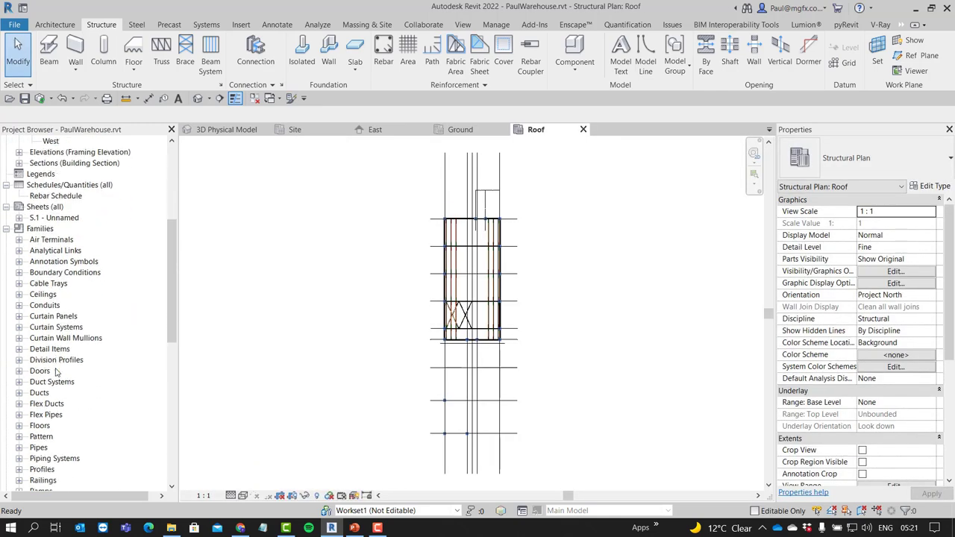
{"action": "scroll", "coordinate": [54, 369], "scroll_direction": "up", "scroll_amount": 1}
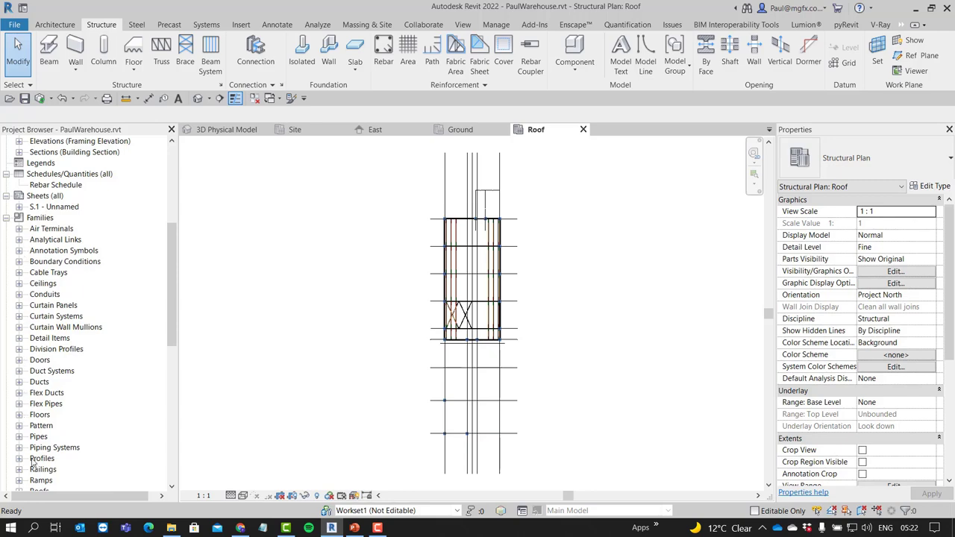
{"action": "scroll", "coordinate": [28, 394], "scroll_direction": "down", "scroll_amount": 1}
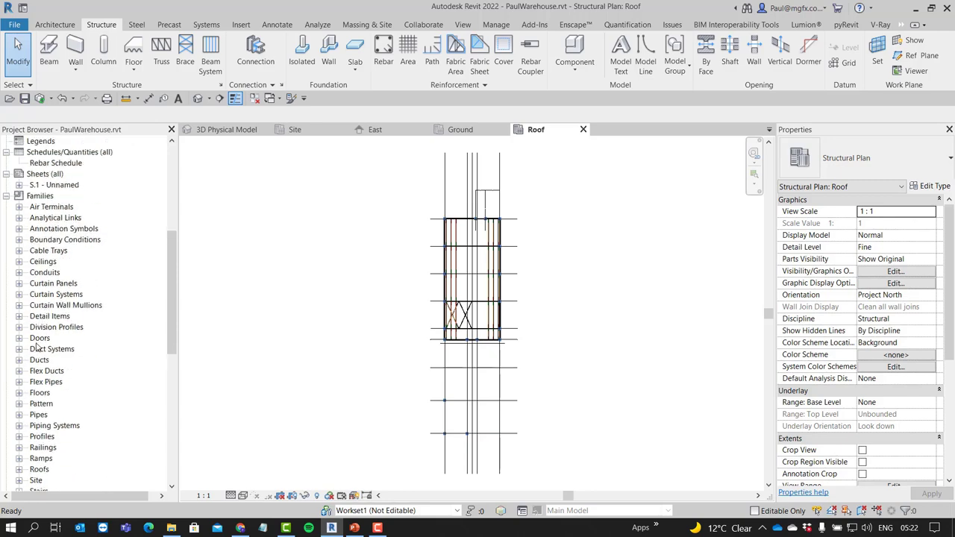
{"action": "scroll", "coordinate": [35, 344], "scroll_direction": "down", "scroll_amount": 9}
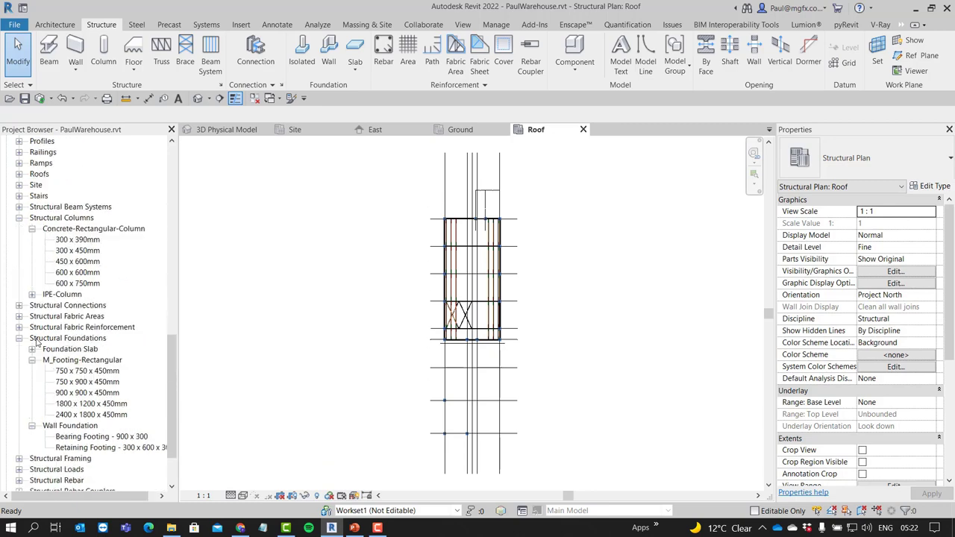
{"action": "scroll", "coordinate": [35, 341], "scroll_direction": "down", "scroll_amount": 2}
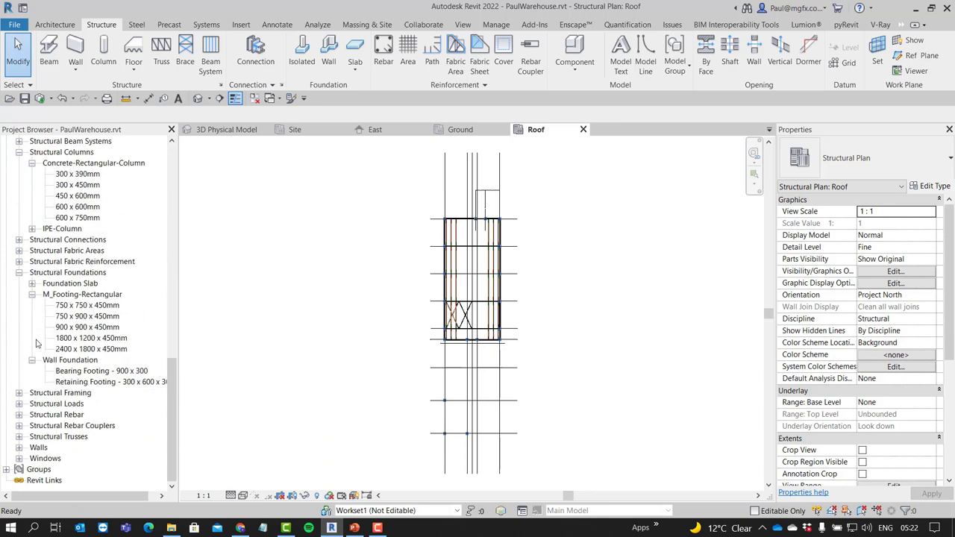
{"action": "left_click", "coordinate": [19, 393]}
{"action": "scroll", "coordinate": [61, 443], "scroll_direction": "down", "scroll_amount": 2}
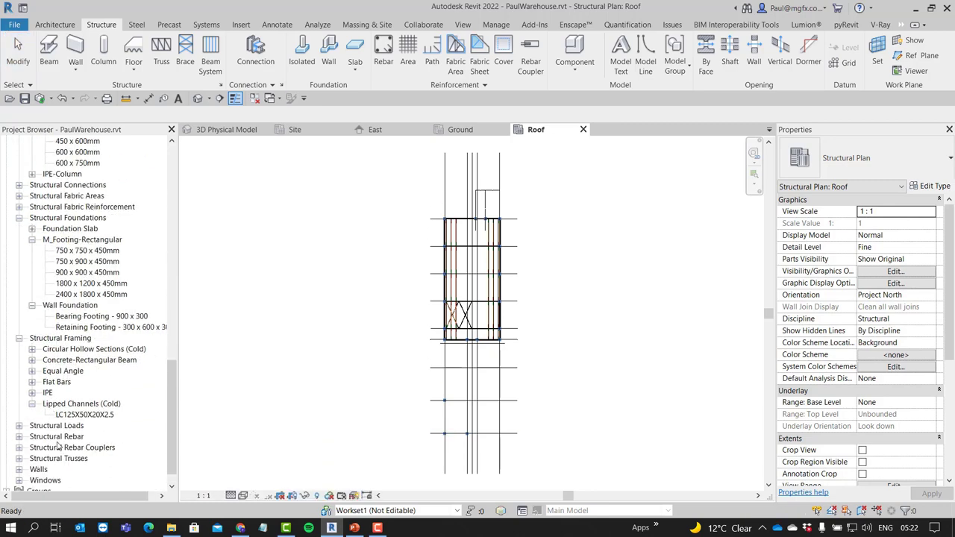
{"action": "left_click", "coordinate": [31, 393]}
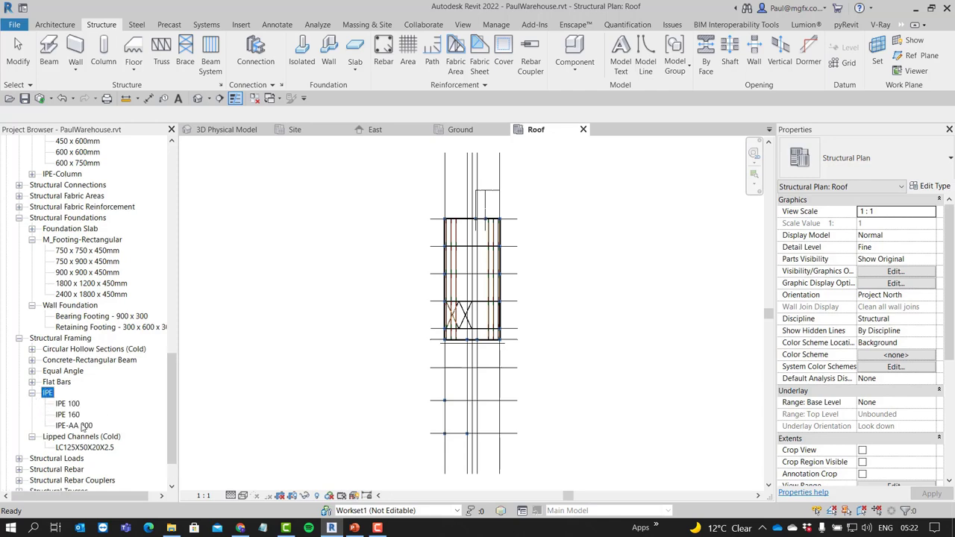
Place a trial IPE 160 beam between two column midpoints on the Roof plan
{"action": "left_click", "coordinate": [69, 415]}
{"action": "left_click_drag", "start_coordinate": [440, 449], "coordinate": [443, 449]}
{"action": "scroll", "coordinate": [467, 448], "scroll_direction": "up", "scroll_amount": 6}
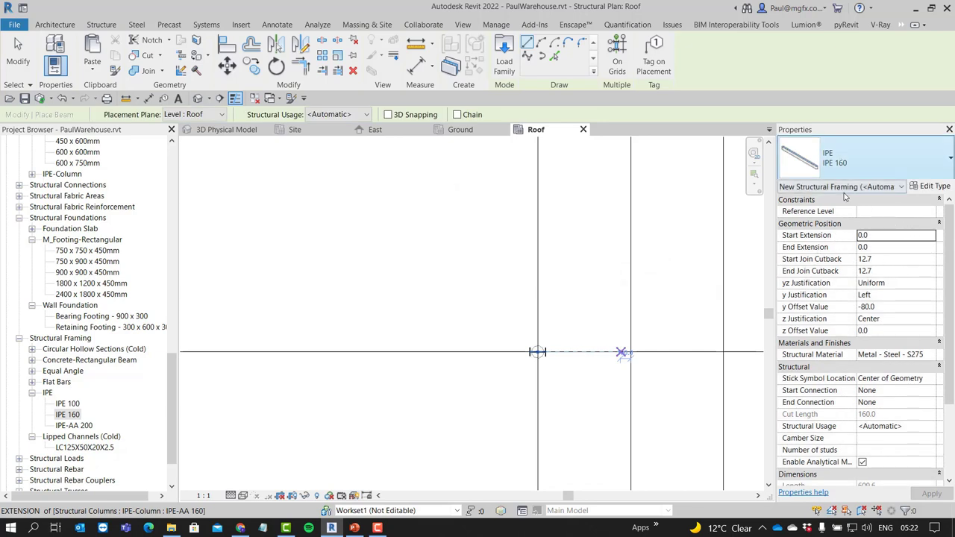
{"action": "scroll", "coordinate": [611, 330], "scroll_direction": "up", "scroll_amount": 5}
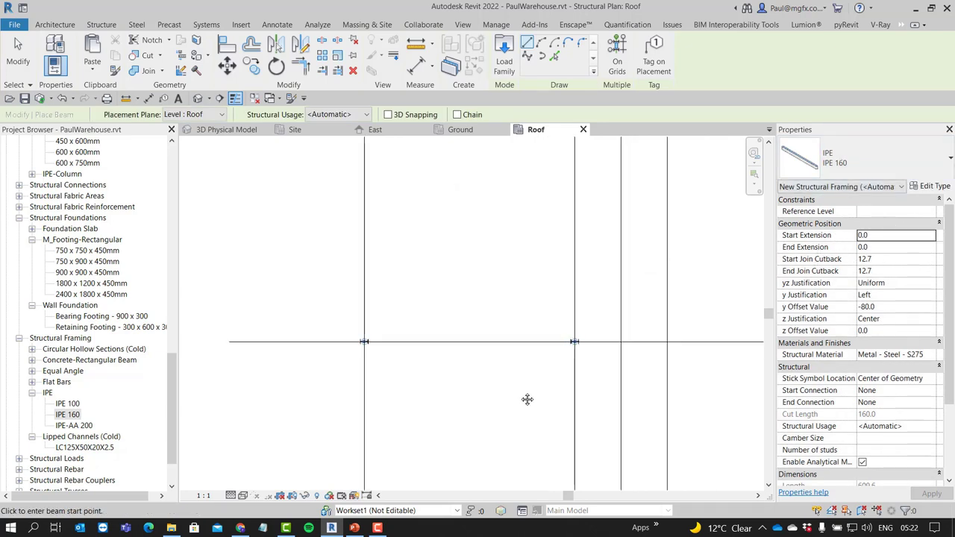
{"action": "scroll", "coordinate": [419, 339], "scroll_direction": "up", "scroll_amount": 3}
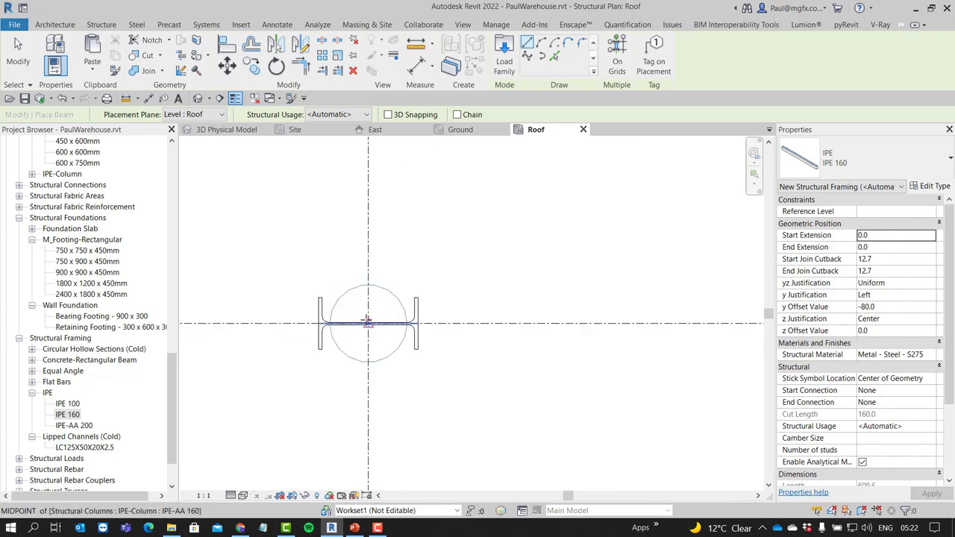
{"action": "left_click", "coordinate": [367, 323]}
{"action": "scroll", "coordinate": [437, 348], "scroll_direction": "down", "scroll_amount": 4}
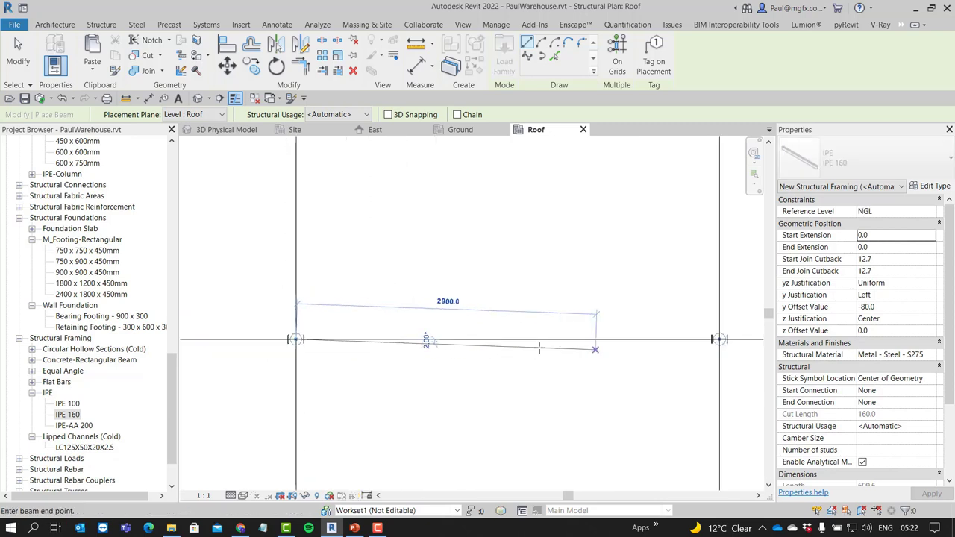
{"action": "scroll", "coordinate": [593, 337], "scroll_direction": "up", "scroll_amount": 5}
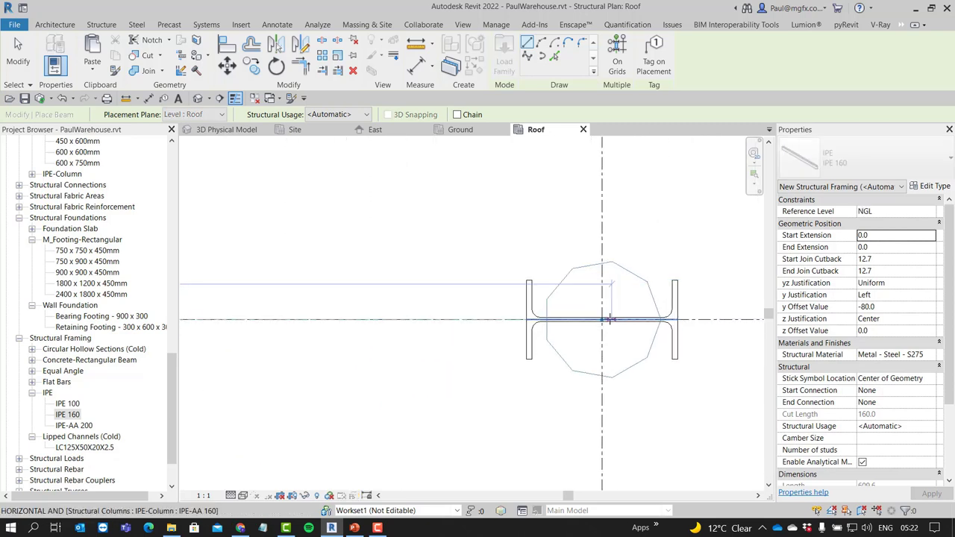
{"action": "left_click", "coordinate": [553, 346]}
{"action": "scroll", "coordinate": [556, 349], "scroll_direction": "down", "scroll_amount": 4}
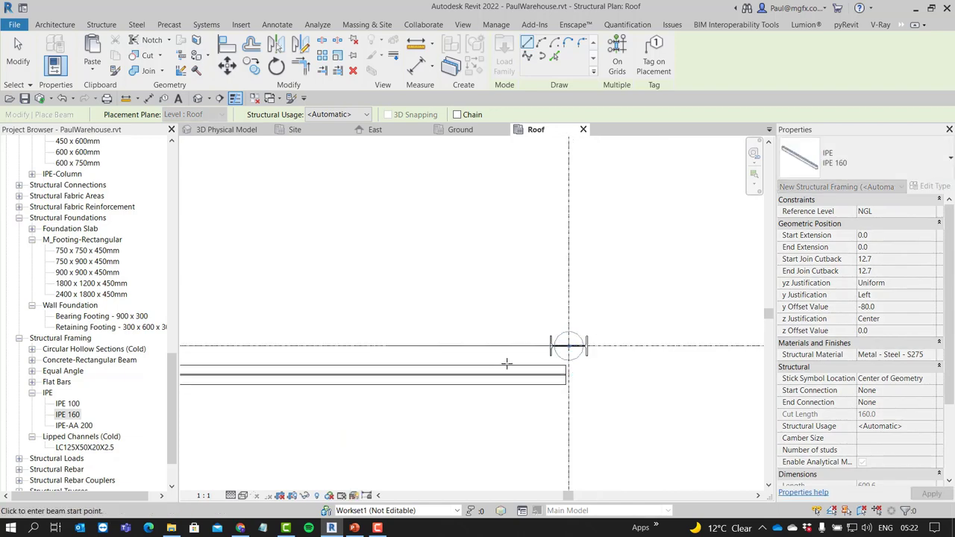
{"action": "key", "text": "Escape"}
Delete the trial IPE 160 beam and begin placing IPE 160 beams again
{"action": "scroll", "coordinate": [602, 386], "scroll_direction": "down", "scroll_amount": 3}
{"action": "middle_click_drag", "start_coordinate": [508, 390], "coordinate": [508, 399]}
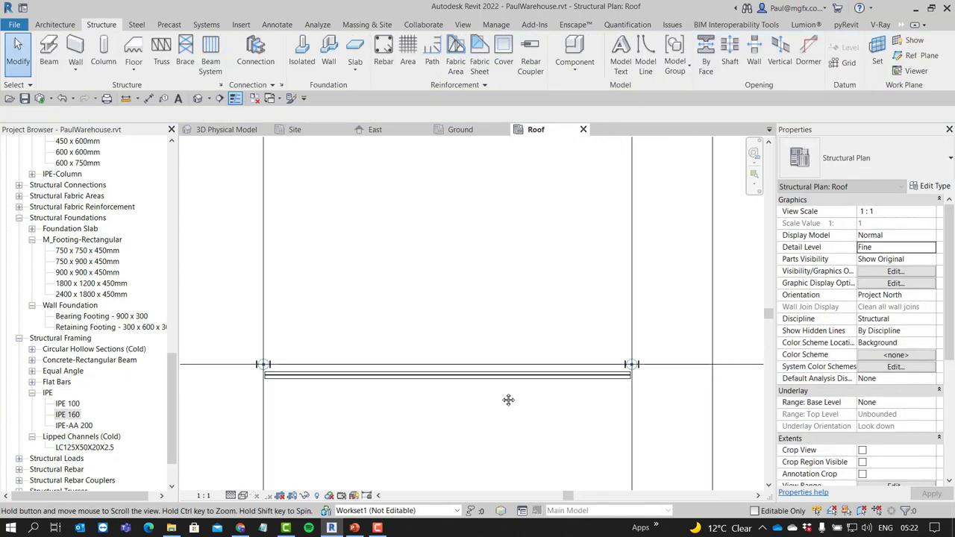
{"action": "scroll", "coordinate": [442, 379], "scroll_direction": "up", "scroll_amount": 2}
{"action": "left_click", "coordinate": [451, 377]}
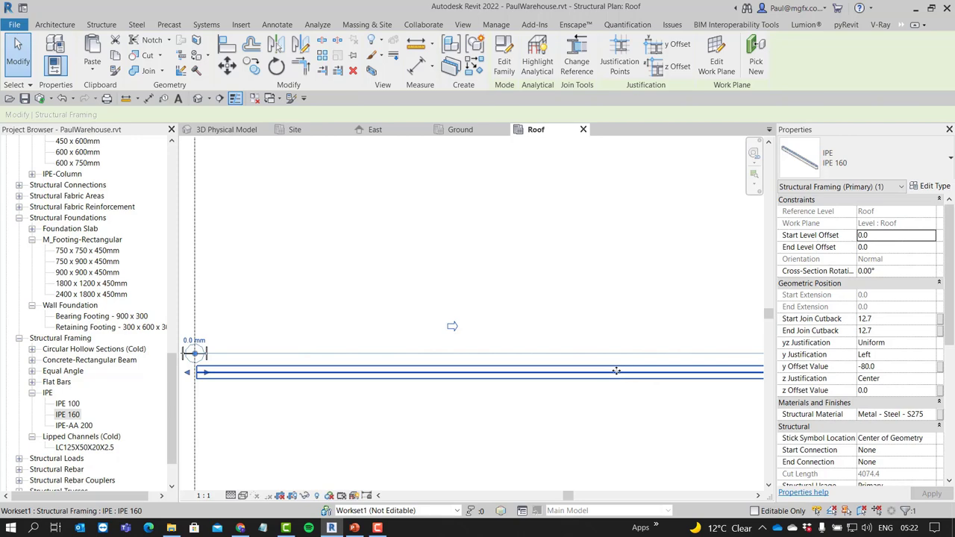
{"action": "key", "text": "Delete"}
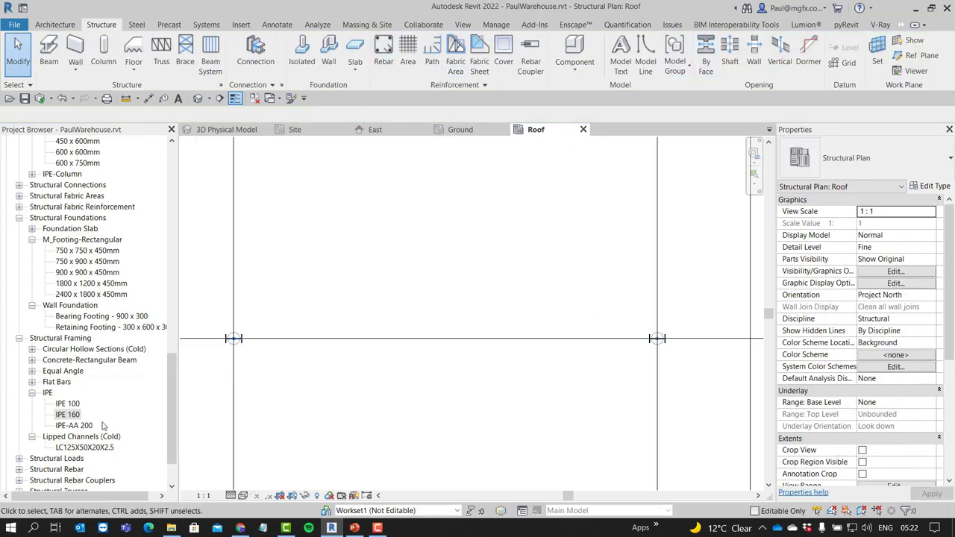
{"action": "left_click_drag", "start_coordinate": [75, 419], "coordinate": [209, 441]}
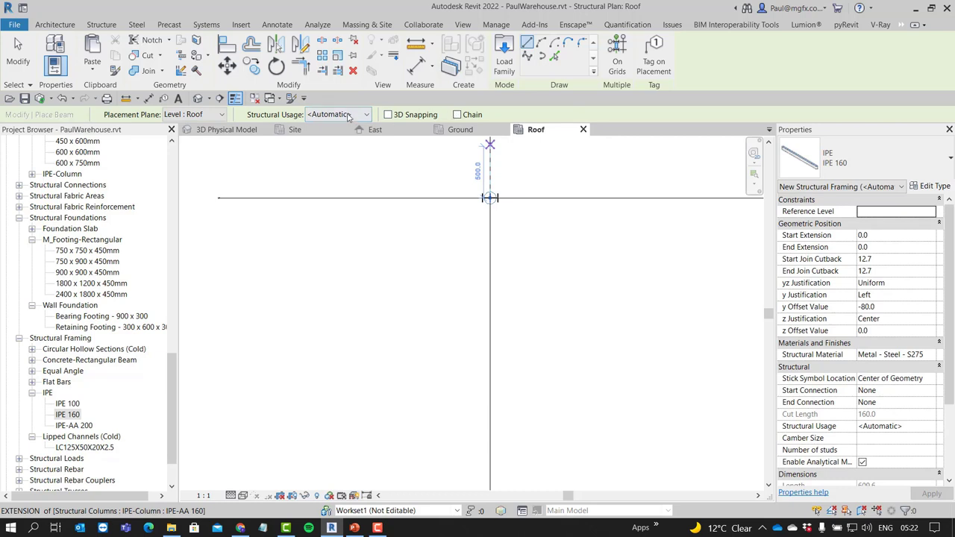
Draw the IPE 160 beam from the right column to the left column's midpoint, dismissing the join error
{"action": "scroll", "coordinate": [628, 309], "scroll_direction": "up", "scroll_amount": 2}
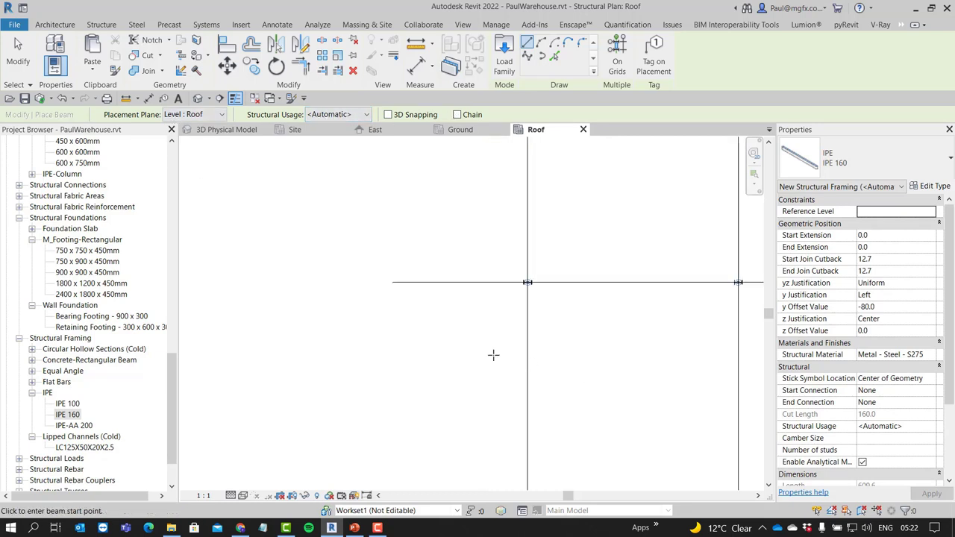
{"action": "scroll", "coordinate": [492, 355], "scroll_direction": "down", "scroll_amount": 5}
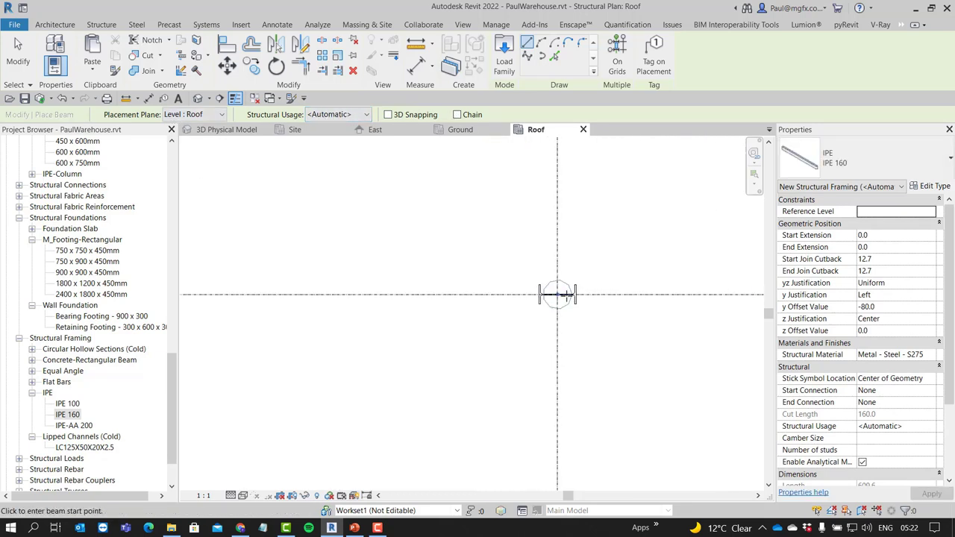
{"action": "left_click", "coordinate": [537, 290]}
{"action": "scroll", "coordinate": [542, 326], "scroll_direction": "up", "scroll_amount": 2}
{"action": "scroll", "coordinate": [542, 326], "scroll_direction": "down", "scroll_amount": 3}
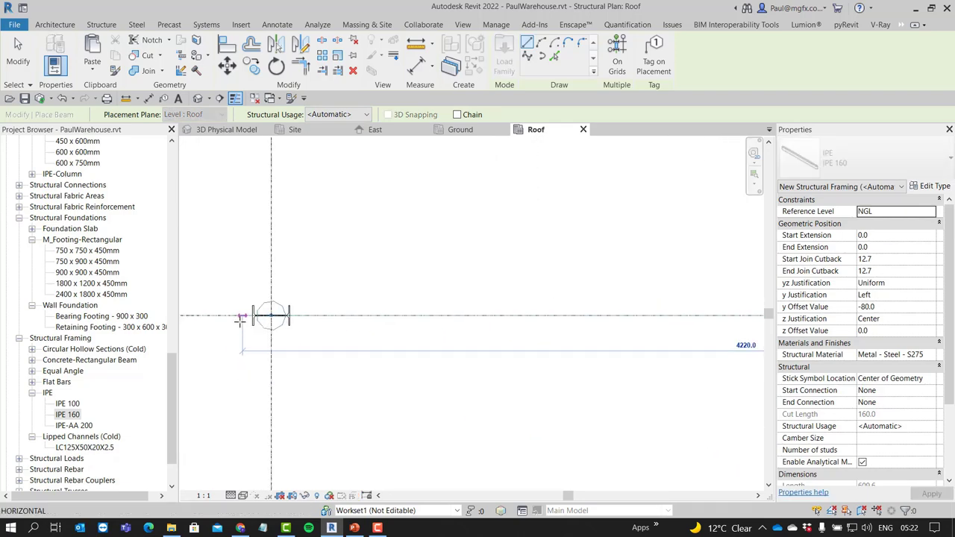
{"action": "scroll", "coordinate": [263, 321], "scroll_direction": "up", "scroll_amount": 6}
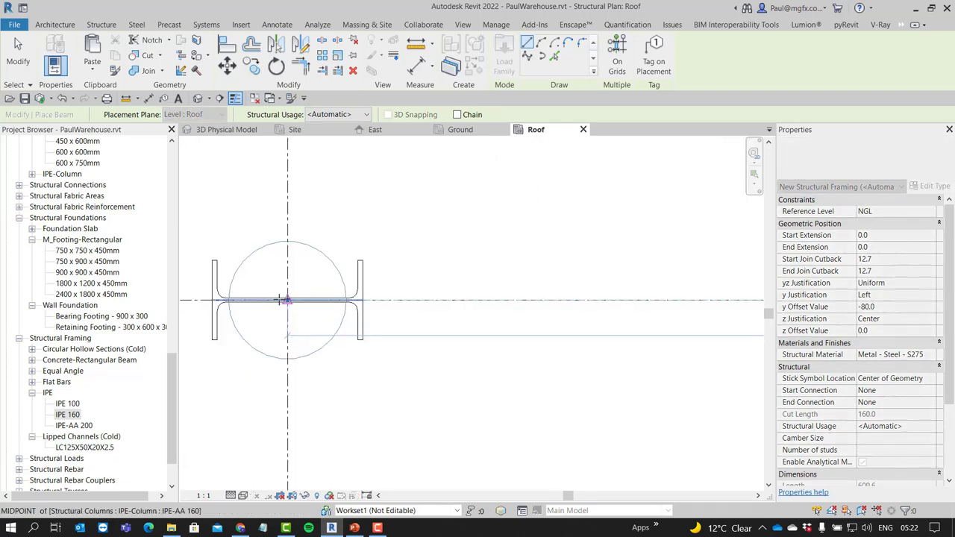
{"action": "left_click", "coordinate": [282, 300]}
{"action": "scroll", "coordinate": [282, 306], "scroll_direction": "down", "scroll_amount": 4}
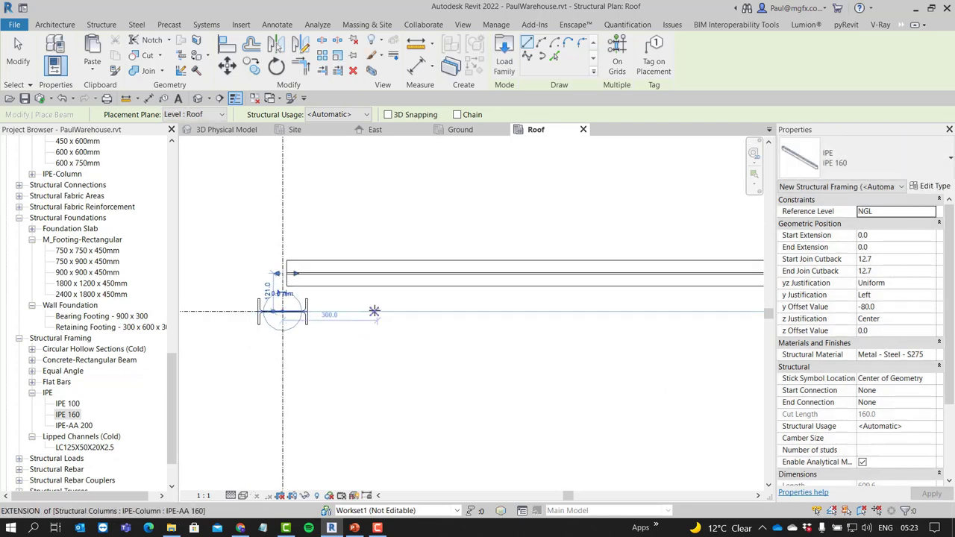
{"action": "scroll", "coordinate": [270, 292], "scroll_direction": "up", "scroll_amount": 5}
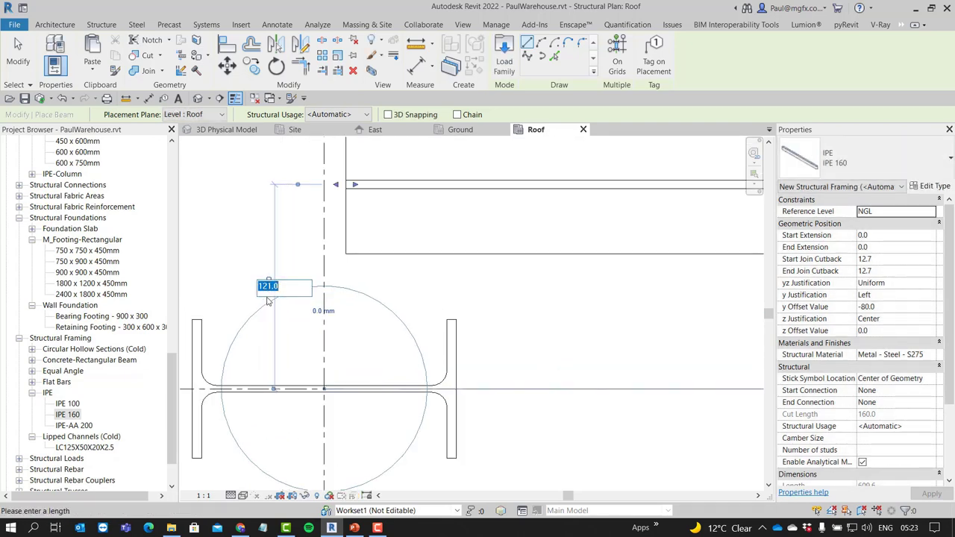
{"action": "left_click", "coordinate": [271, 306]}
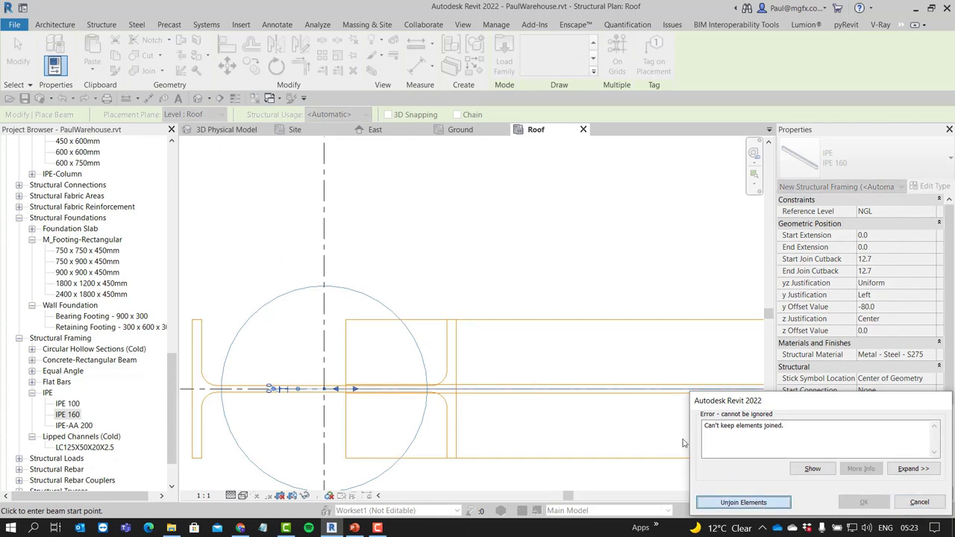
{"action": "key", "text": "Return"}
{"action": "scroll", "coordinate": [380, 356], "scroll_direction": "down", "scroll_amount": 5}
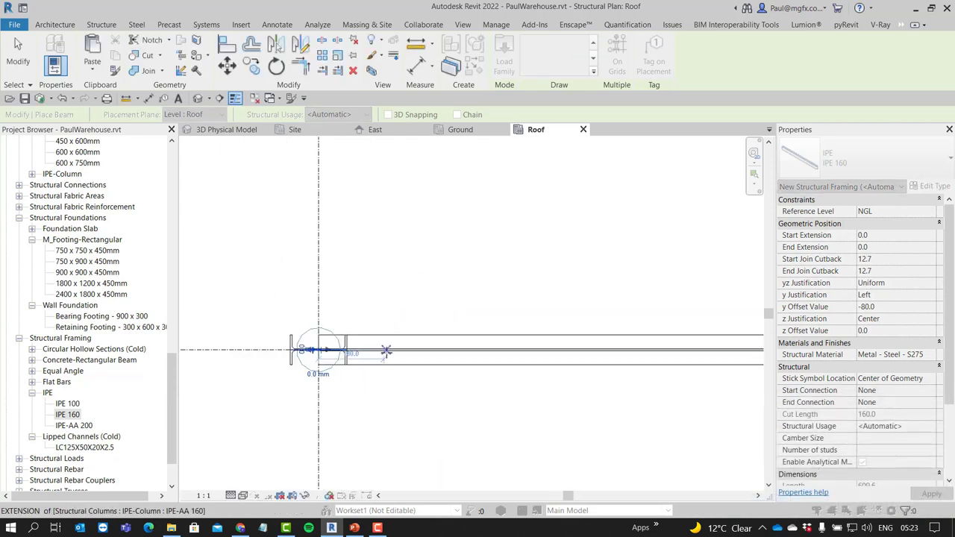
{"action": "key", "text": "Escape"}
{"action": "key", "text": "Escape"}
{"action": "scroll", "coordinate": [447, 380], "scroll_direction": "down", "scroll_amount": 5}
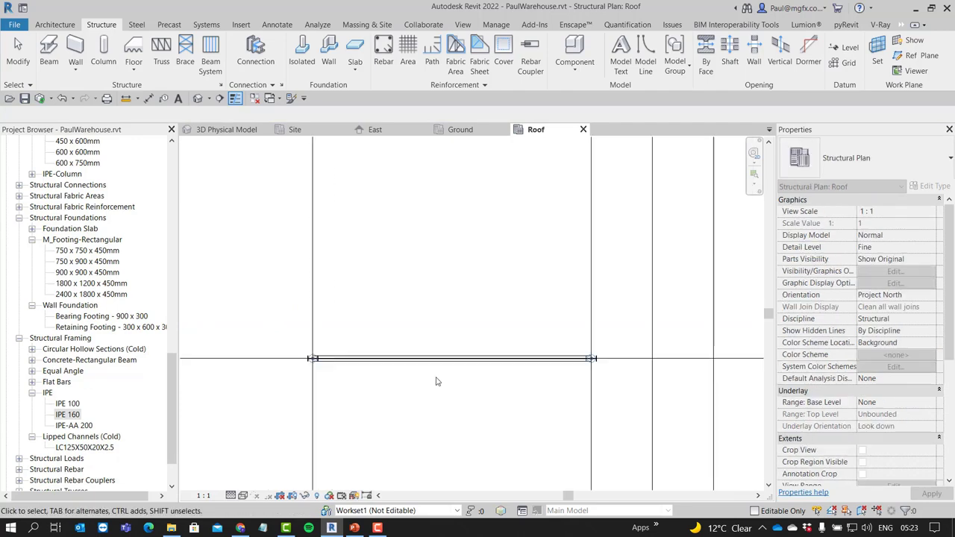
{"action": "scroll", "coordinate": [384, 354], "scroll_direction": "up", "scroll_amount": 3}
In the 3D Physical Model view, zoom to and select the IPE beam at its column joint
{"action": "left_click", "coordinate": [226, 129]}
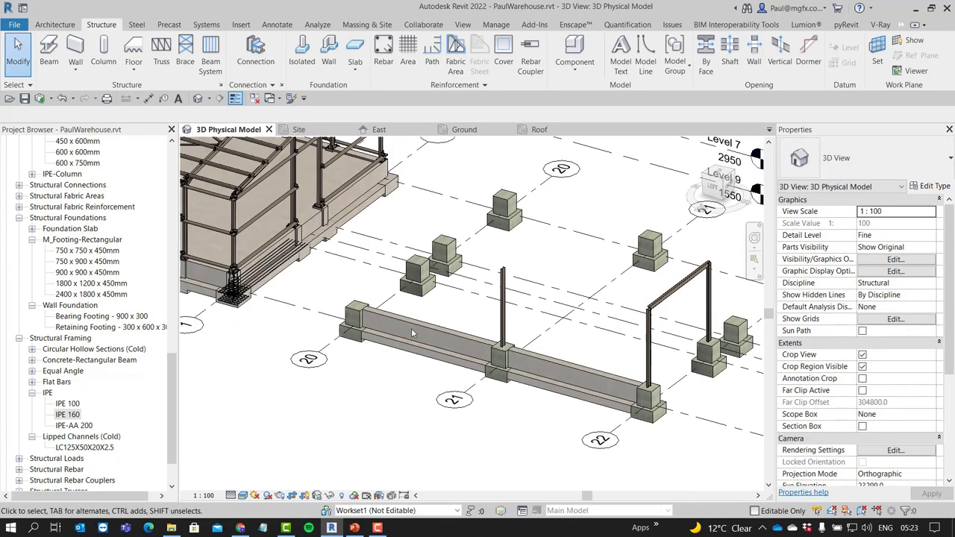
{"action": "middle_click_drag", "start_coordinate": [586, 304], "coordinate": [569, 308]}
{"action": "scroll", "coordinate": [402, 355], "scroll_direction": "up", "scroll_amount": 10}
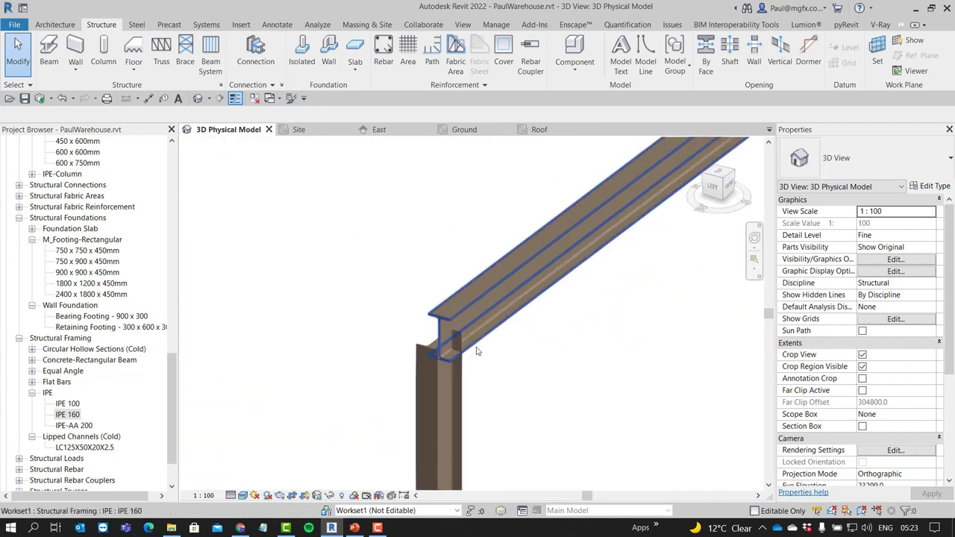
{"action": "scroll", "coordinate": [402, 356], "scroll_direction": "down", "scroll_amount": 5}
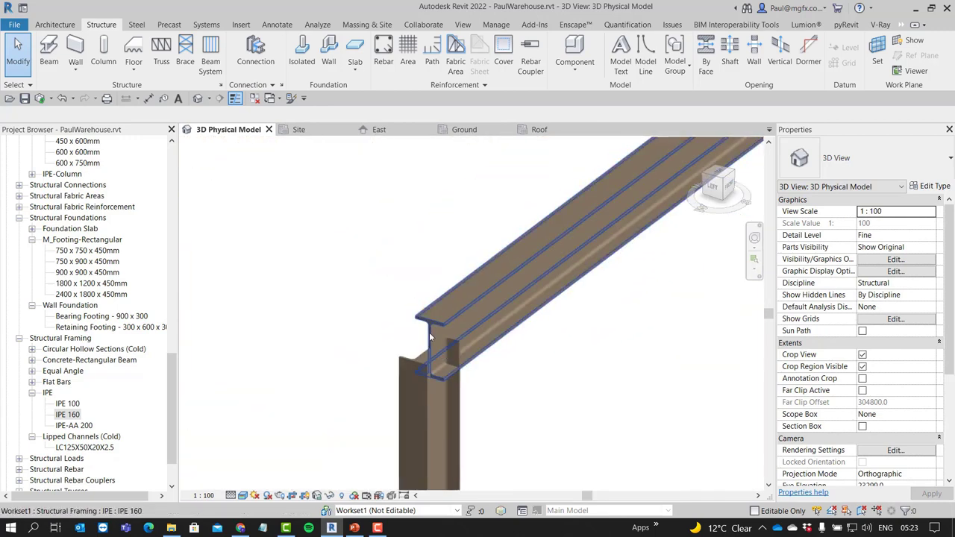
{"action": "left_click", "coordinate": [448, 357]}
{"action": "mouse_move", "coordinate": [447, 360]}
{"action": "middle_mouse_down", "text": "shift"}
{"action": "mouse_move", "coordinate": [411, 311]}
{"action": "mouse_move", "coordinate": [316, 283]}
{"action": "mouse_move", "coordinate": [456, 355]}
{"action": "mouse_move", "coordinate": [273, 380]}
{"action": "mouse_move", "coordinate": [373, 366]}
{"action": "mouse_move", "coordinate": [373, 358]}
{"action": "mouse_move", "coordinate": [438, 344]}
{"action": "middle_mouse_up", "text": "shift"}
{"action": "scroll", "coordinate": [359, 462], "scroll_direction": "up", "scroll_amount": 4}
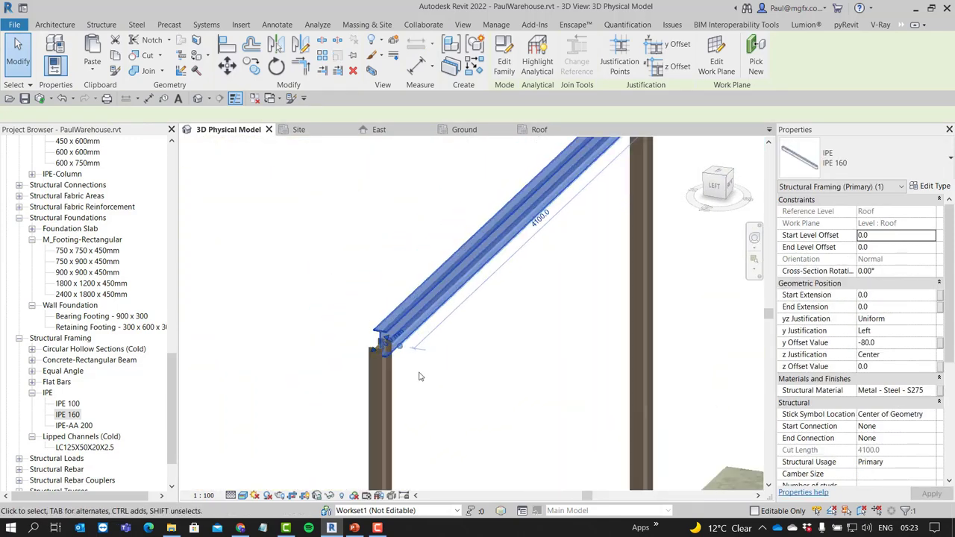
{"action": "key", "text": "Escape"}
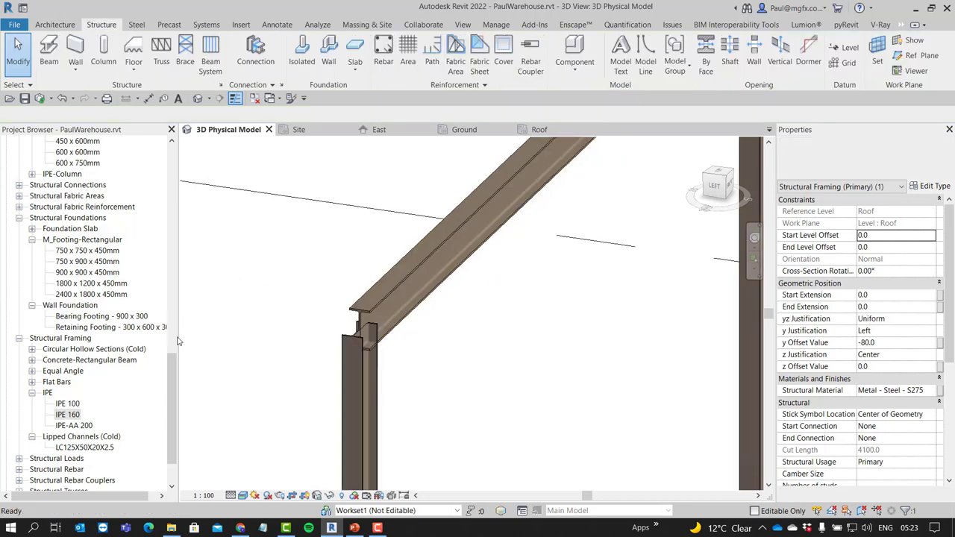
{"action": "left_click_drag", "start_coordinate": [172, 360], "coordinate": [185, 157]}
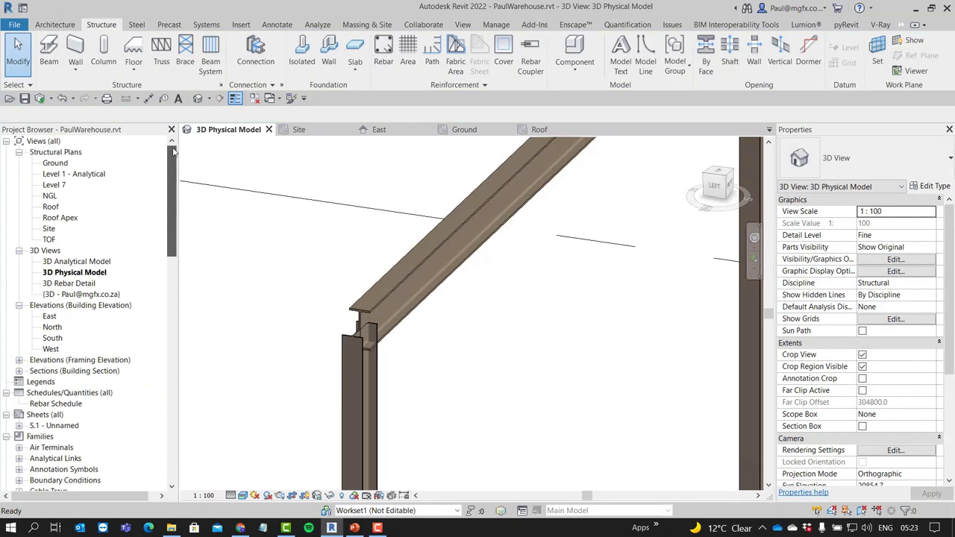
Open the 3D Analytical Model view and orbit to select the analytical wall panel
{"action": "double_click", "coordinate": [76, 261]}
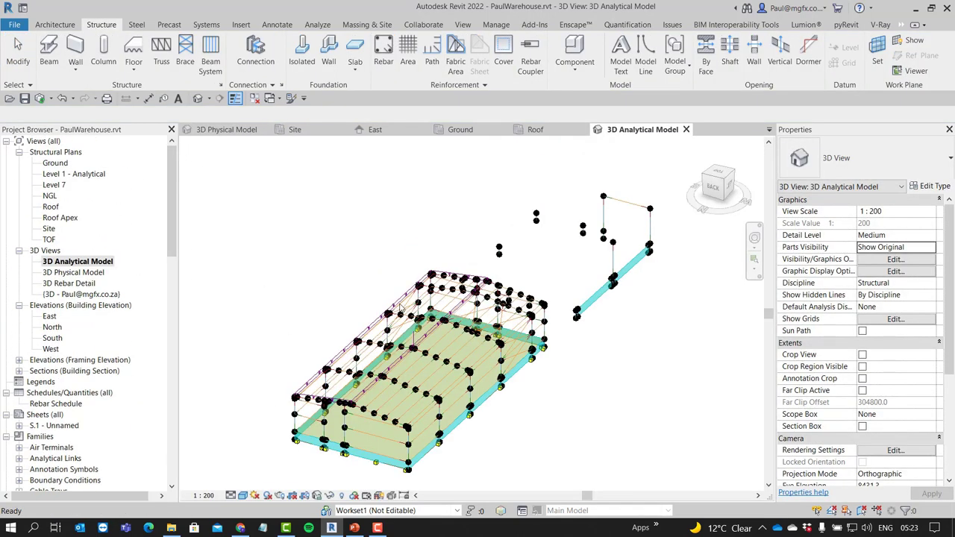
{"action": "middle_click_drag", "start_coordinate": [400, 307], "coordinate": [528, 298], "text": "shift"}
{"action": "scroll", "coordinate": [531, 239], "scroll_direction": "up", "scroll_amount": 6}
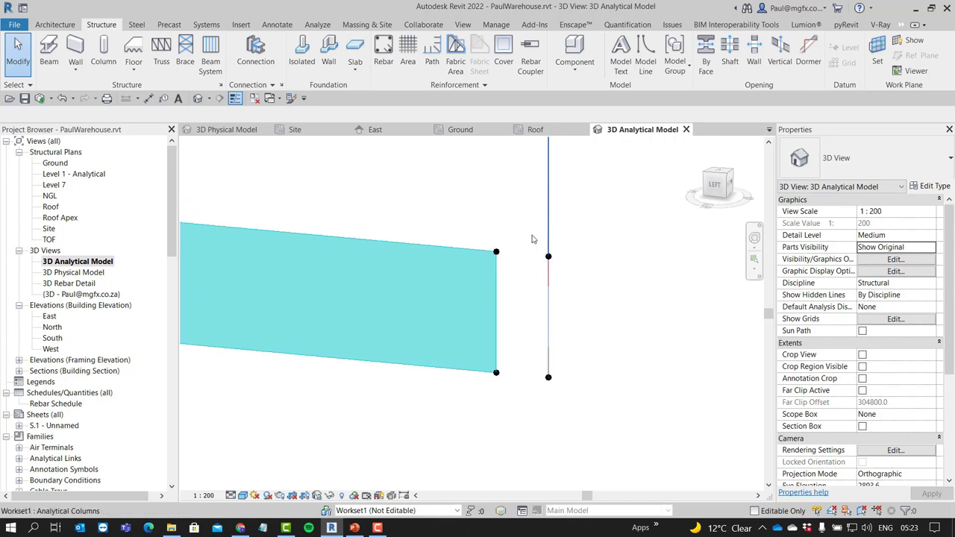
{"action": "middle_click_drag", "start_coordinate": [532, 238], "coordinate": [520, 302], "text": "shift"}
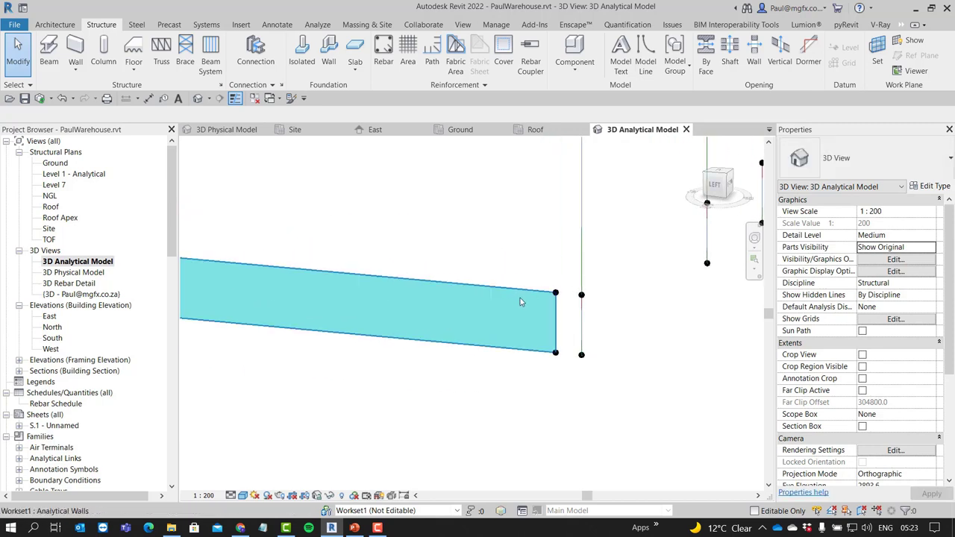
{"action": "scroll", "coordinate": [520, 302], "scroll_direction": "down", "scroll_amount": 3}
{"action": "middle_click_drag", "start_coordinate": [571, 320], "coordinate": [400, 227], "text": "shift"}
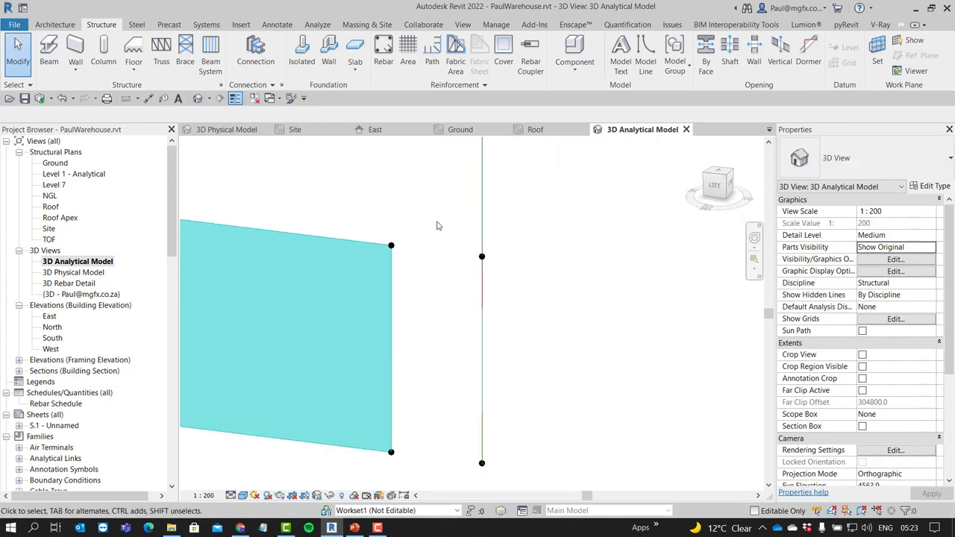
{"action": "left_click", "coordinate": [393, 262]}
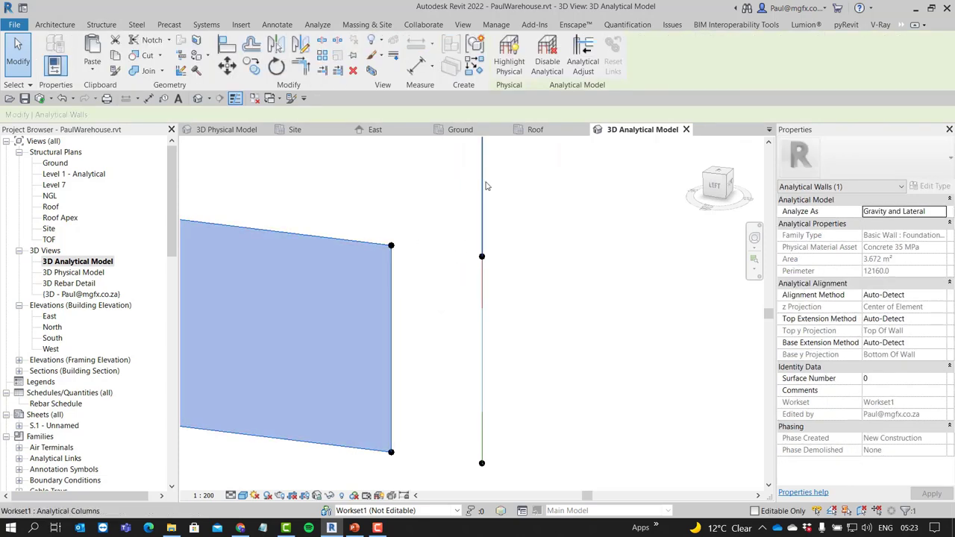
{"action": "key", "text": "Escape"}
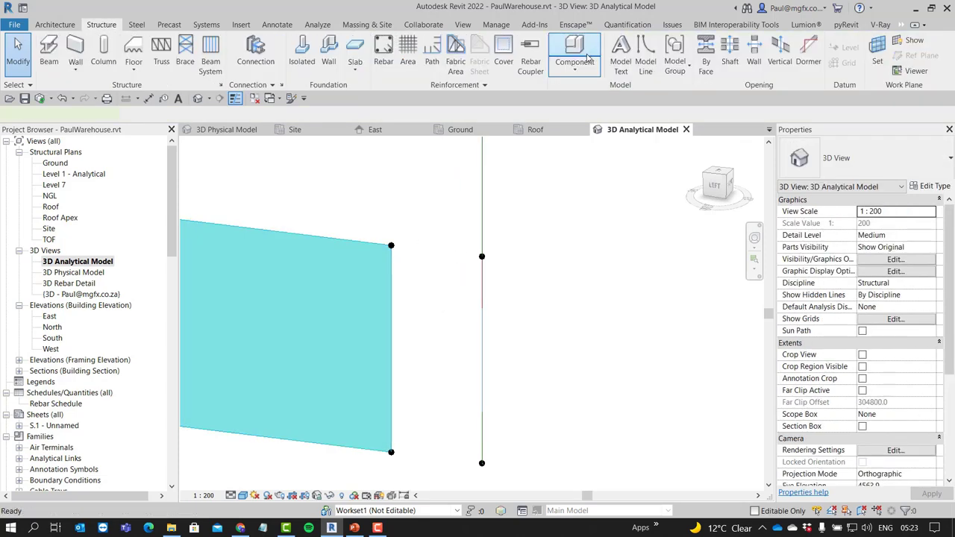
Cancel the accidentally started Component command and nudge the view
{"action": "left_click", "coordinate": [574, 61]}
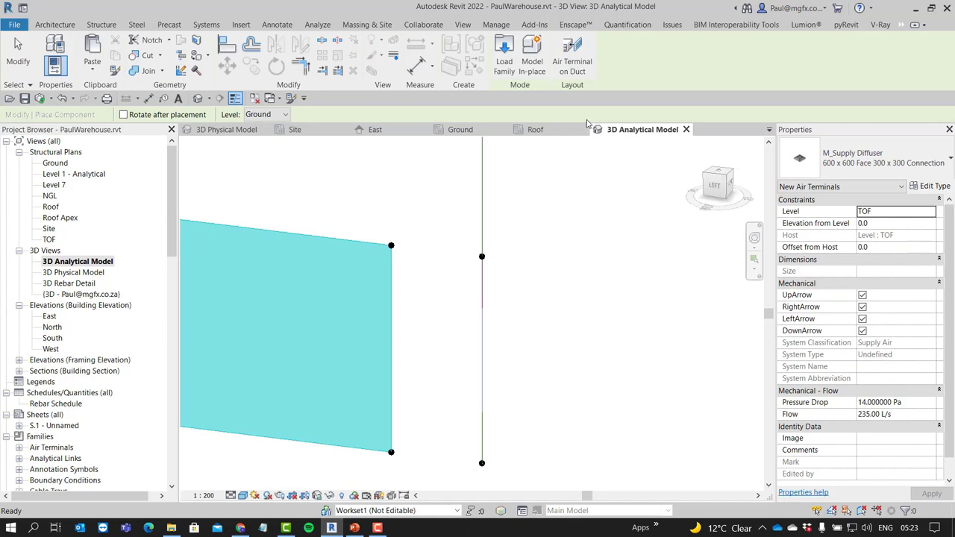
{"action": "key", "text": "Escape"}
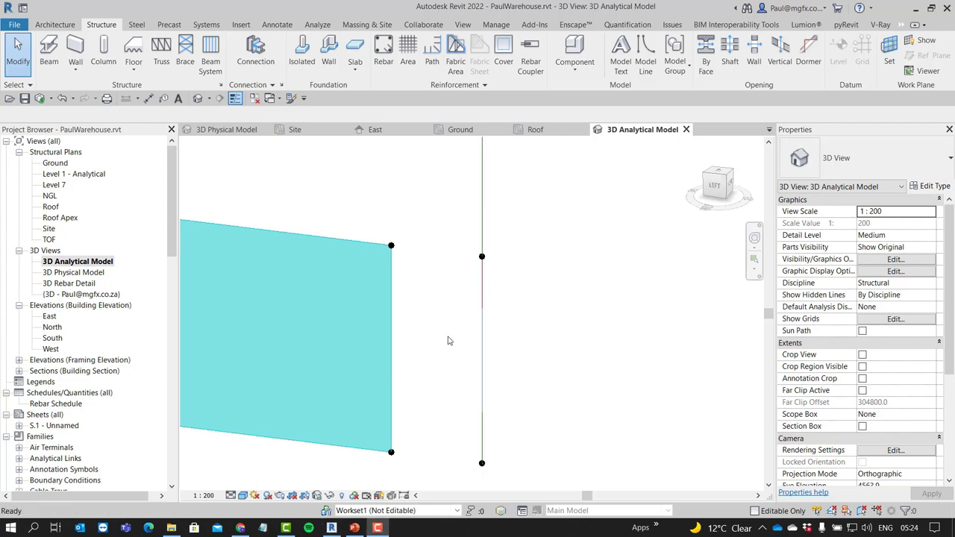
{"action": "middle_click_drag", "start_coordinate": [372, 324], "coordinate": [393, 314], "text": "shift"}
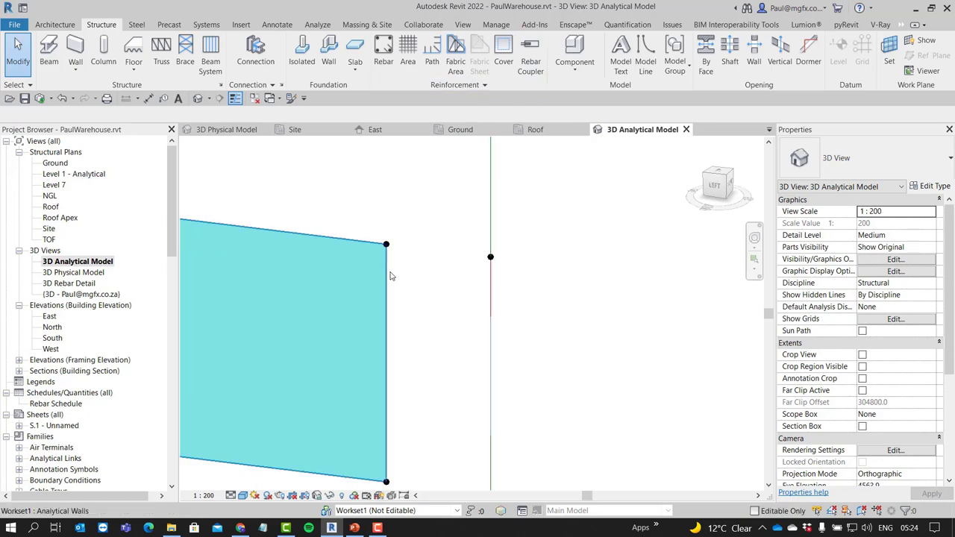
Adjust the analytical wall panel's edge to the column's analytical line and finish the edit
{"action": "left_click", "coordinate": [387, 276]}
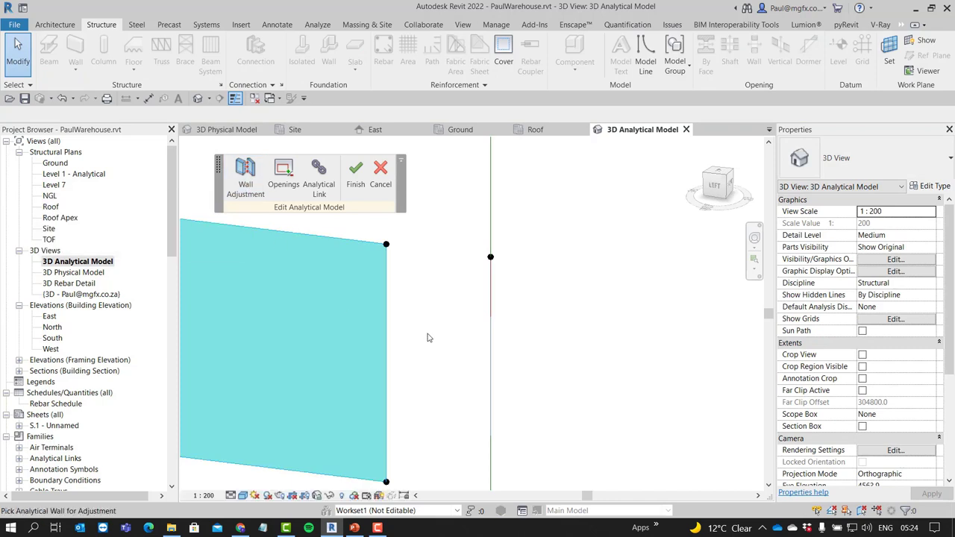
{"action": "left_click", "coordinate": [388, 306]}
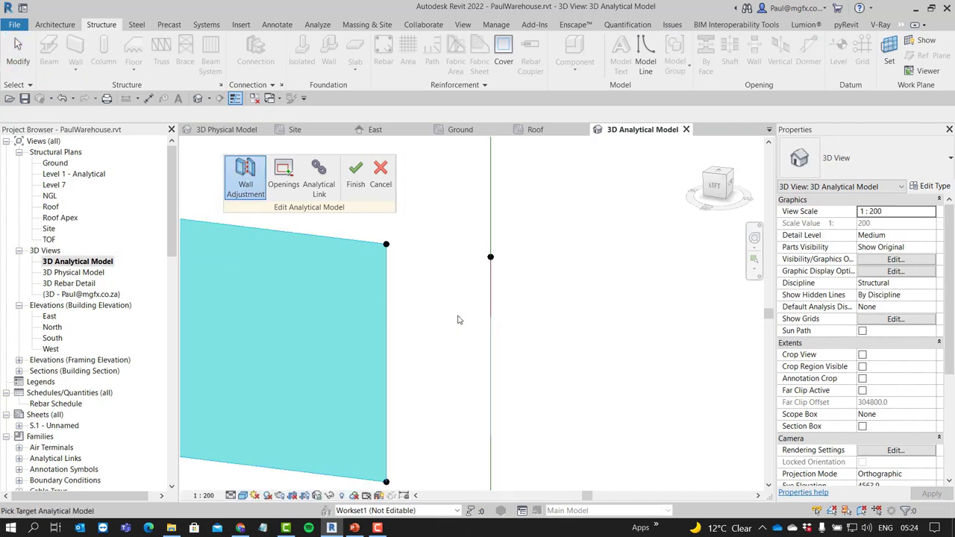
{"action": "left_click", "coordinate": [494, 324]}
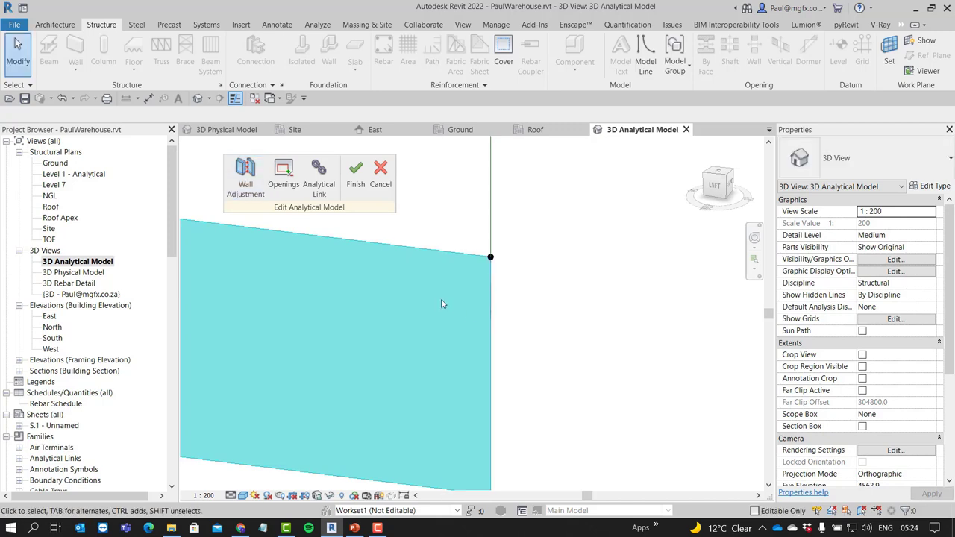
{"action": "left_click", "coordinate": [354, 186]}
Zoom and orbit the 3D Analytical Model to view under the slab and from above
{"action": "scroll", "coordinate": [520, 275], "scroll_direction": "down", "scroll_amount": 3}
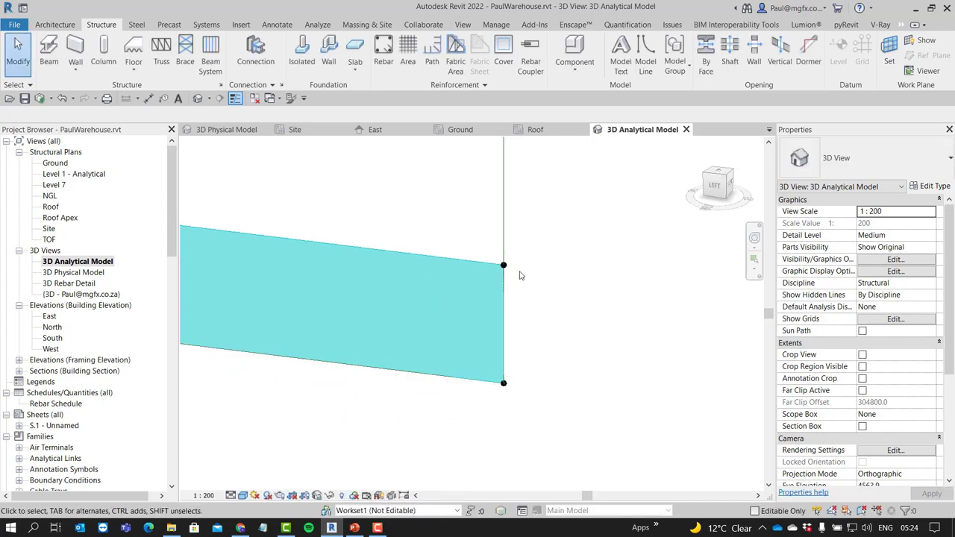
{"action": "scroll", "coordinate": [520, 275], "scroll_direction": "down", "scroll_amount": 4}
{"action": "scroll", "coordinate": [549, 285], "scroll_direction": "up", "scroll_amount": 2}
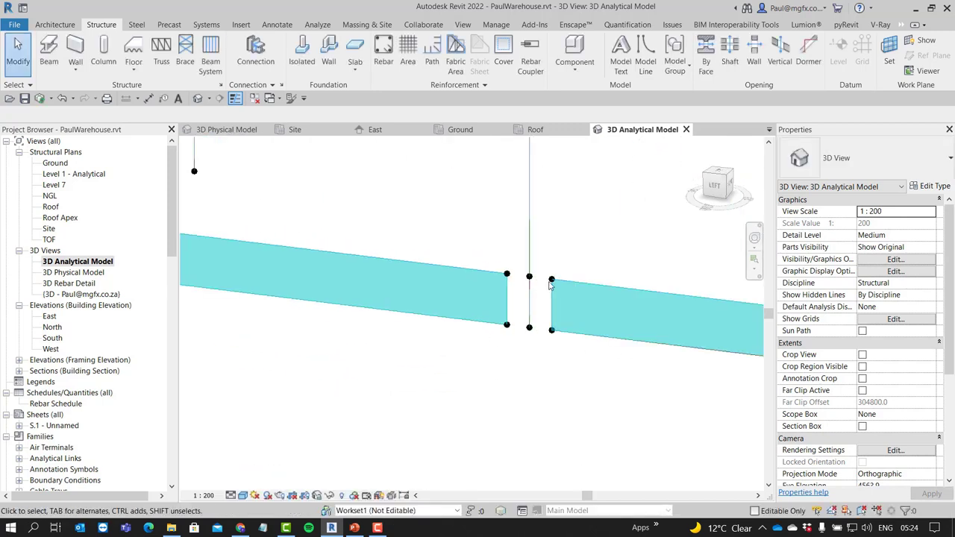
{"action": "scroll", "coordinate": [552, 284], "scroll_direction": "up", "scroll_amount": 4}
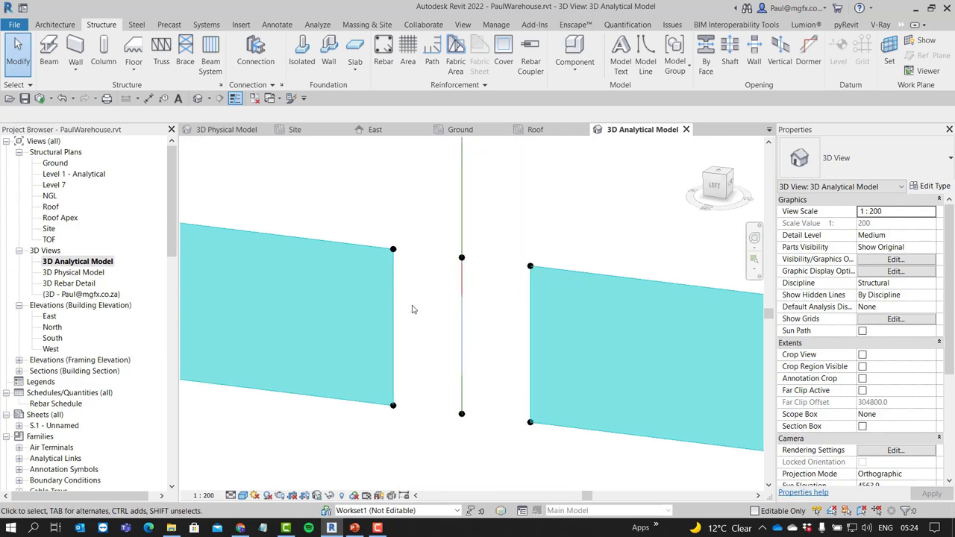
{"action": "scroll", "coordinate": [411, 309], "scroll_direction": "down", "scroll_amount": 5}
{"action": "scroll", "coordinate": [376, 279], "scroll_direction": "up", "scroll_amount": 3}
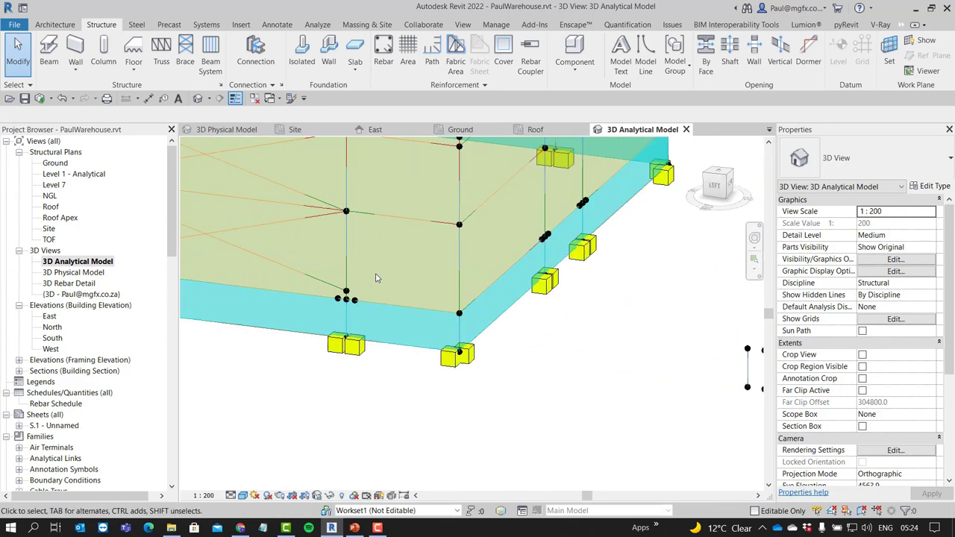
{"action": "middle_click_drag", "start_coordinate": [376, 279], "coordinate": [395, 313], "text": "shift"}
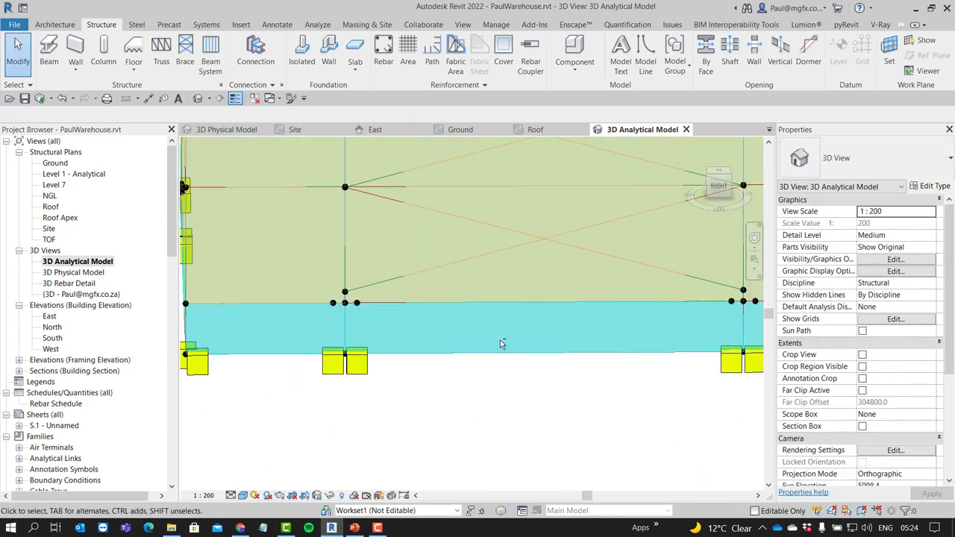
{"action": "middle_click_drag", "start_coordinate": [500, 343], "coordinate": [358, 319], "text": "shift"}
Orbit to a frontal angle, then switch to the 3D Physical Model view from the Project Browser
{"action": "scroll", "coordinate": [284, 270], "scroll_direction": "up", "scroll_amount": 6}
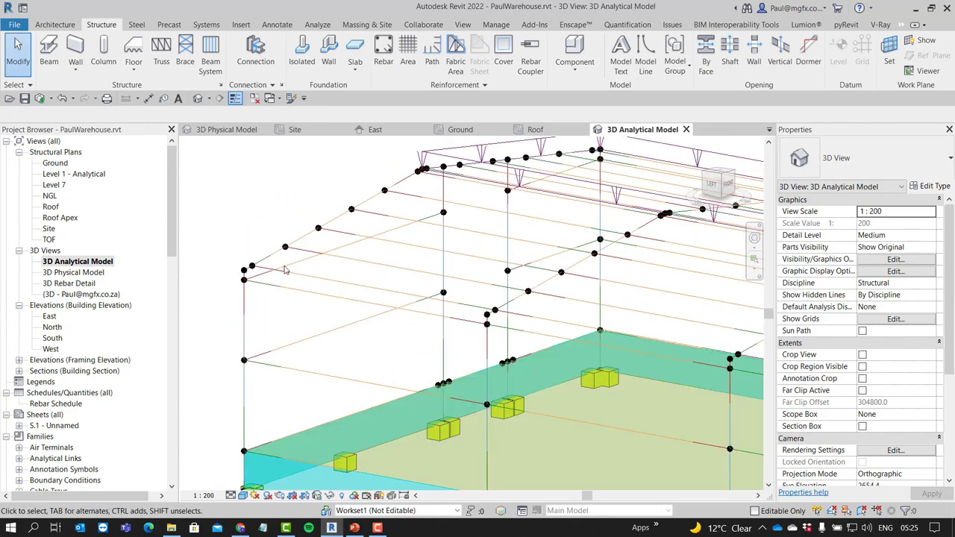
{"action": "scroll", "coordinate": [284, 270], "scroll_direction": "down", "scroll_amount": 5}
{"action": "middle_click_drag", "start_coordinate": [285, 270], "coordinate": [440, 237], "text": "shift"}
{"action": "scroll", "coordinate": [235, 255], "scroll_direction": "up", "scroll_amount": 6}
{"action": "scroll", "coordinate": [365, 222], "scroll_direction": "up", "scroll_amount": 4}
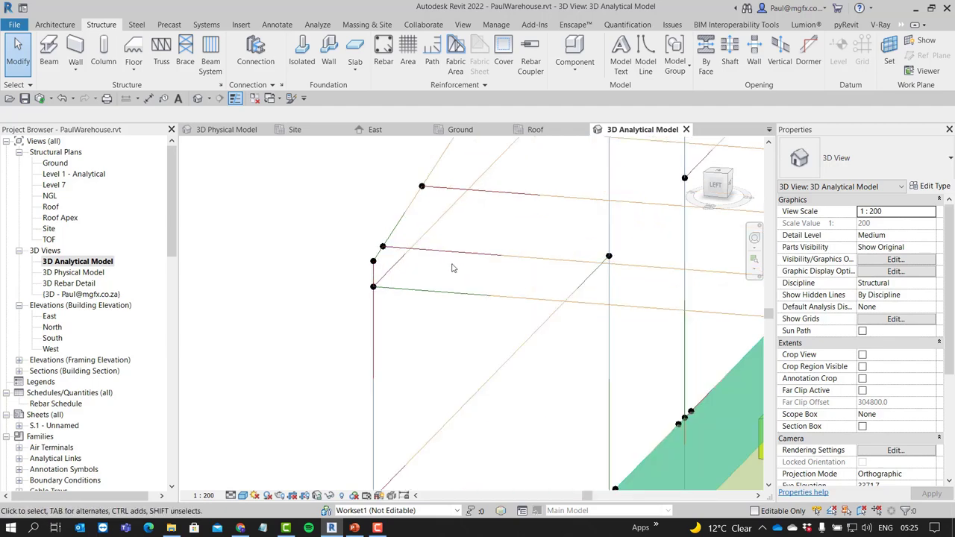
{"action": "scroll", "coordinate": [334, 252], "scroll_direction": "down", "scroll_amount": 5}
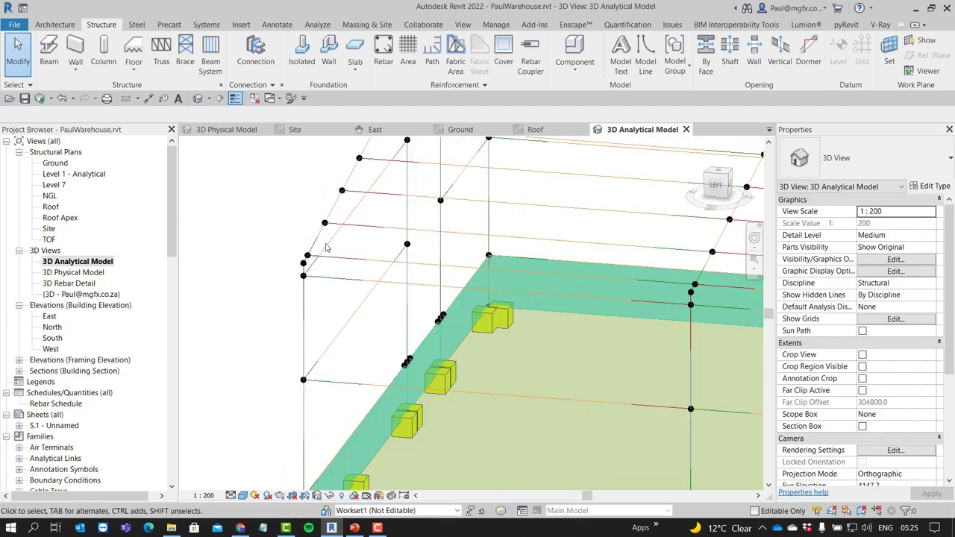
{"action": "scroll", "coordinate": [255, 230], "scroll_direction": "up", "scroll_amount": 3}
{"action": "scroll", "coordinate": [281, 243], "scroll_direction": "down", "scroll_amount": 4}
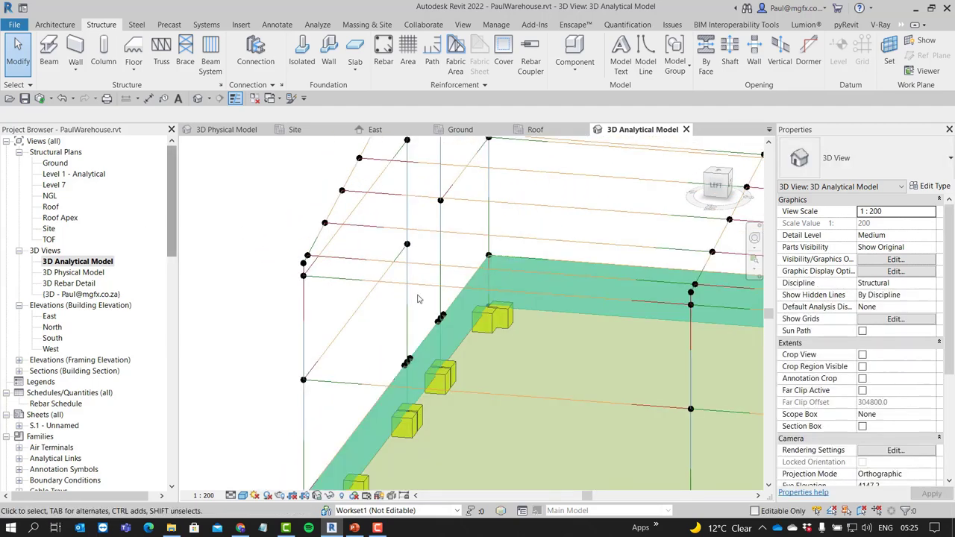
{"action": "scroll", "coordinate": [291, 240], "scroll_direction": "up", "scroll_amount": 2}
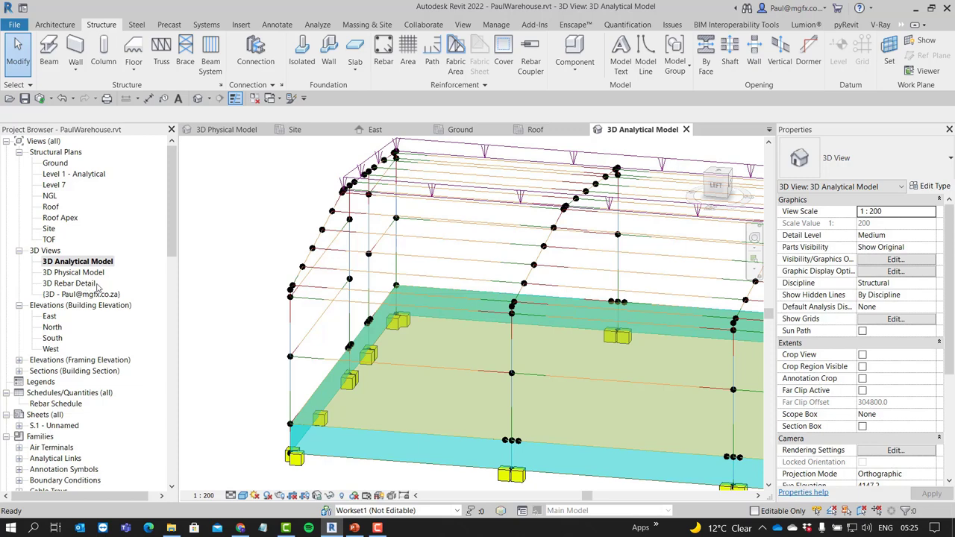
{"action": "scroll", "coordinate": [336, 449], "scroll_direction": "up", "scroll_amount": 2}
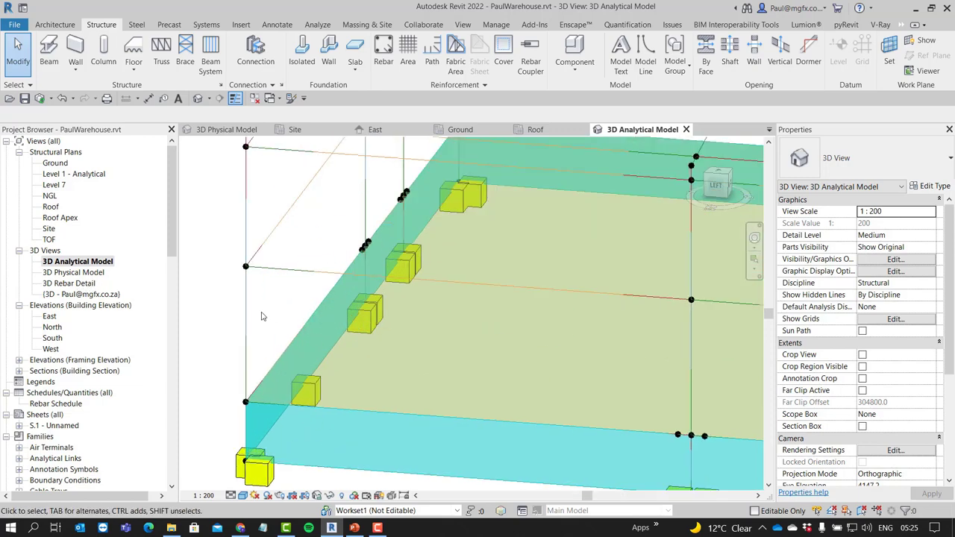
{"action": "scroll", "coordinate": [325, 301], "scroll_direction": "down", "scroll_amount": 4}
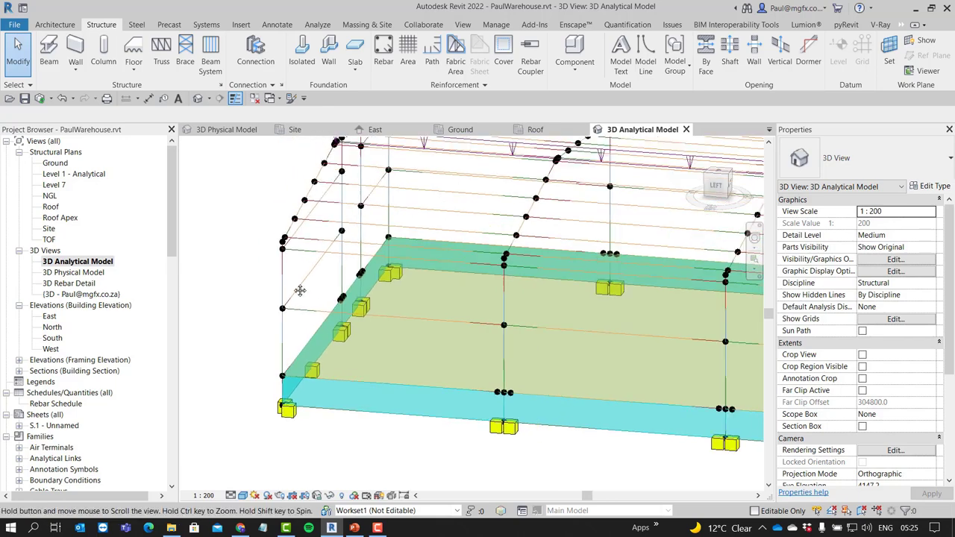
{"action": "scroll", "coordinate": [273, 277], "scroll_direction": "up", "scroll_amount": 6}
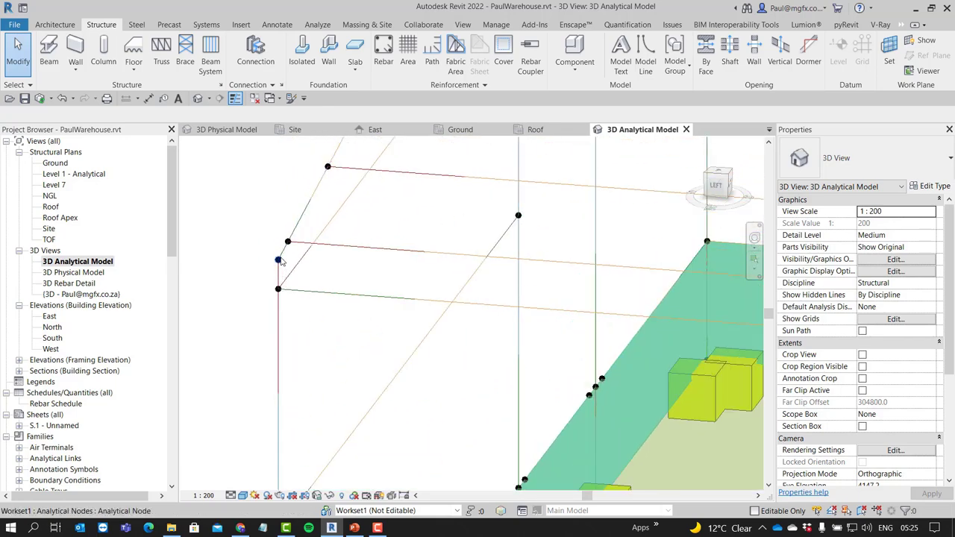
{"action": "double_click", "coordinate": [79, 274]}
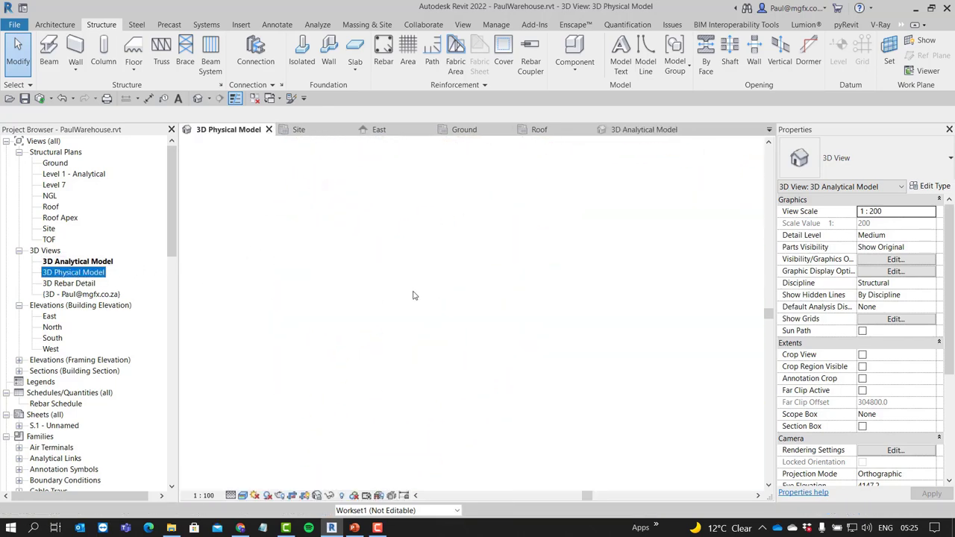
Bring the portal frame and footings into view and inspect the purlin plate connection
{"action": "scroll", "coordinate": [346, 280], "scroll_direction": "down", "scroll_amount": 3}
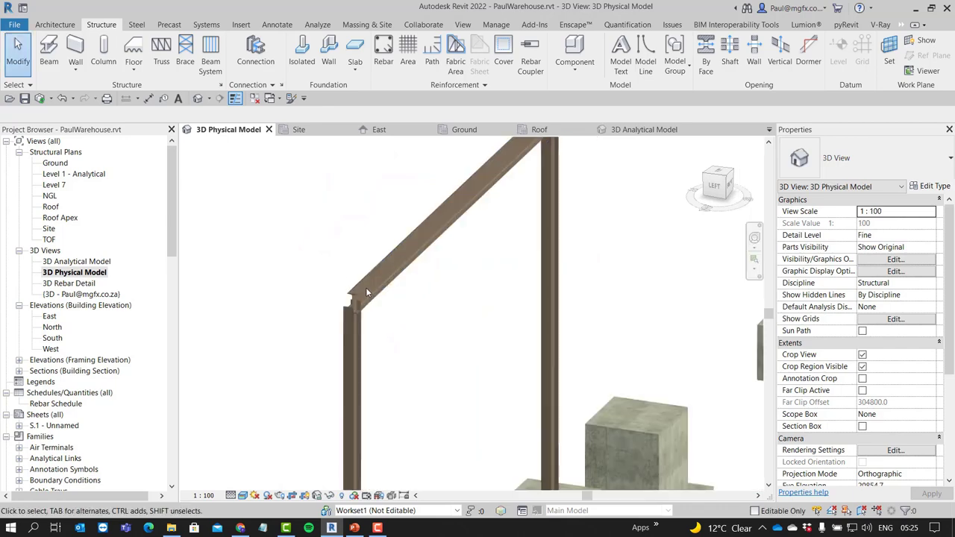
{"action": "middle_click_drag", "start_coordinate": [347, 279], "coordinate": [607, 331]}
{"action": "scroll", "coordinate": [607, 332], "scroll_direction": "down", "scroll_amount": 5}
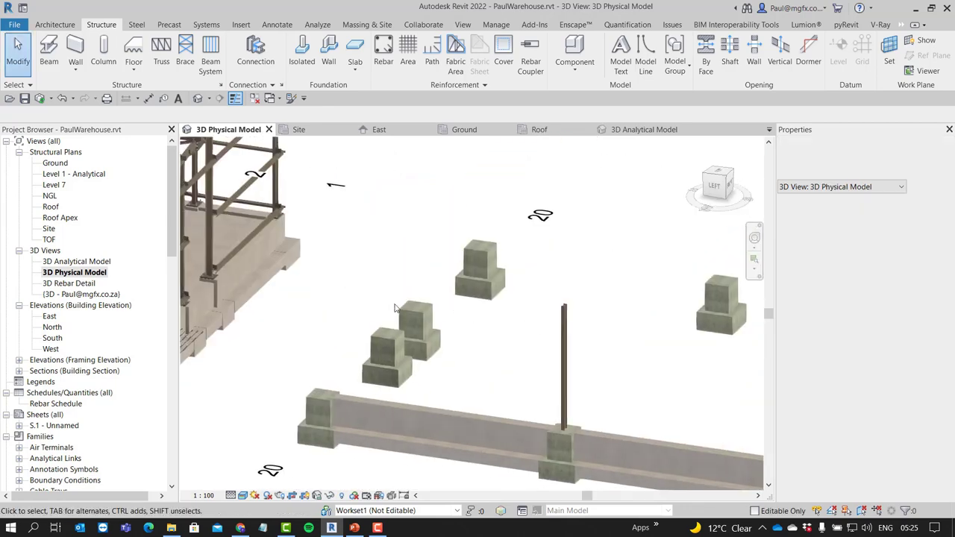
{"action": "middle_click_drag", "start_coordinate": [397, 308], "coordinate": [539, 334]}
{"action": "scroll", "coordinate": [422, 317], "scroll_direction": "up", "scroll_amount": 10}
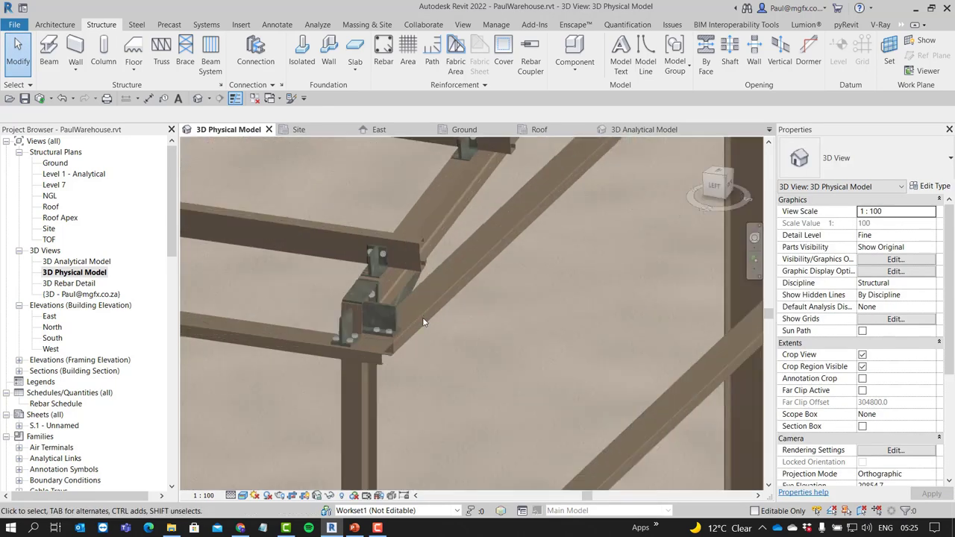
{"action": "scroll", "coordinate": [365, 328], "scroll_direction": "up", "scroll_amount": 6}
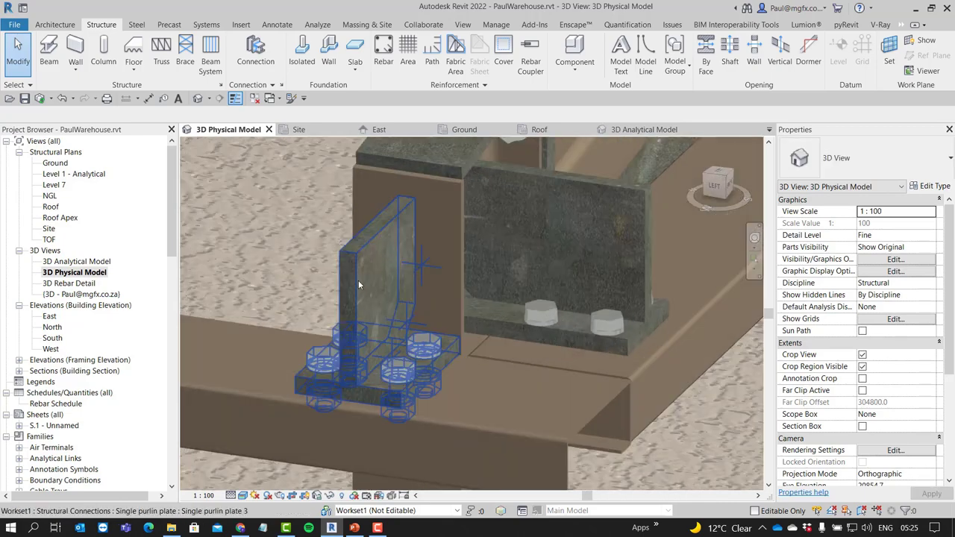
{"action": "left_click", "coordinate": [474, 291]}
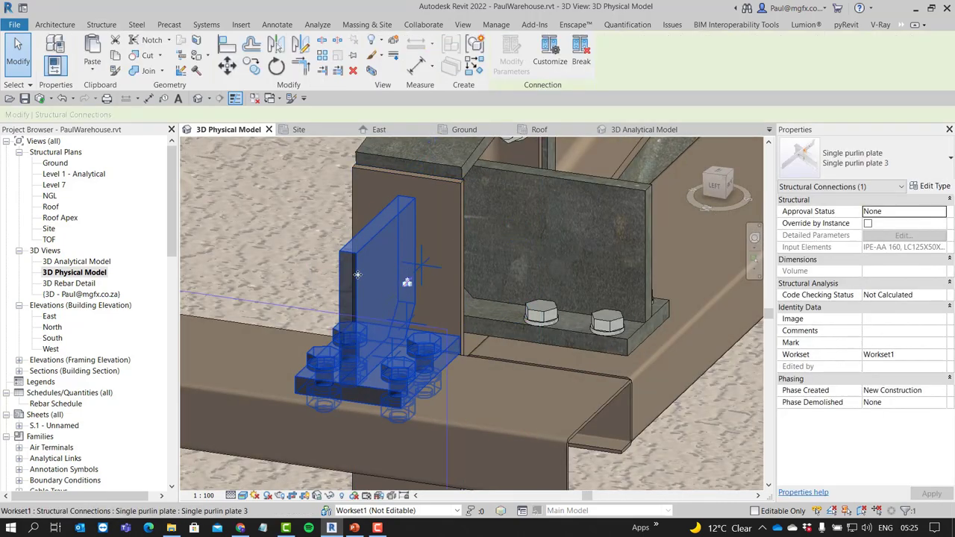
{"action": "left_click", "coordinate": [282, 176]}
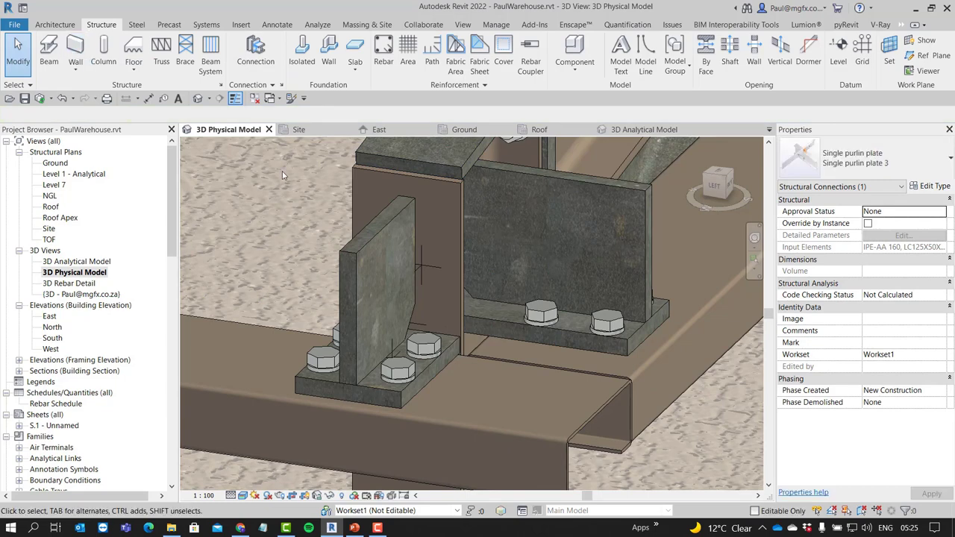
Zoom to the frame corner so the column and rafter can be selected together
{"action": "scroll", "coordinate": [282, 175], "scroll_direction": "down", "scroll_amount": 5}
{"action": "scroll", "coordinate": [290, 236], "scroll_direction": "up", "scroll_amount": 4}
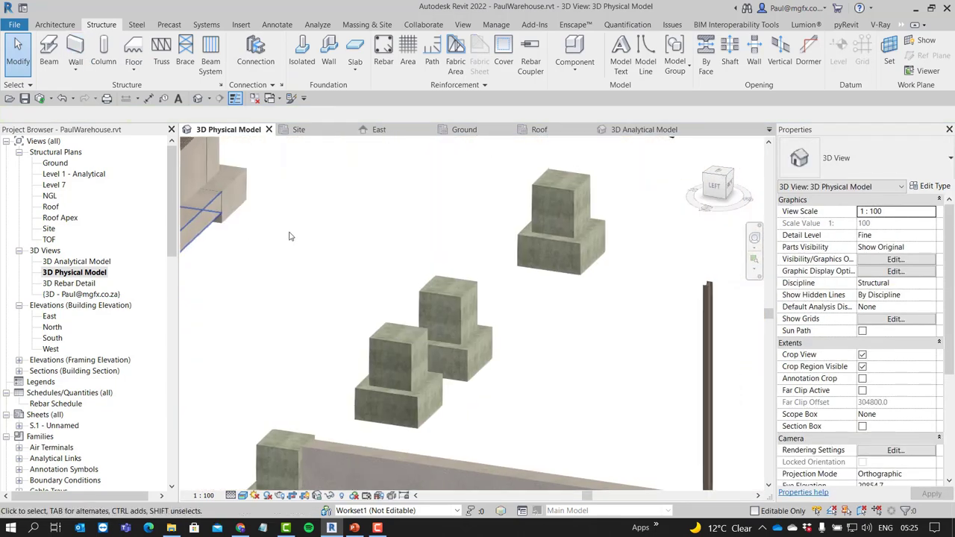
{"action": "scroll", "coordinate": [290, 236], "scroll_direction": "down", "scroll_amount": 3}
{"action": "scroll", "coordinate": [198, 255], "scroll_direction": "down", "scroll_amount": 2}
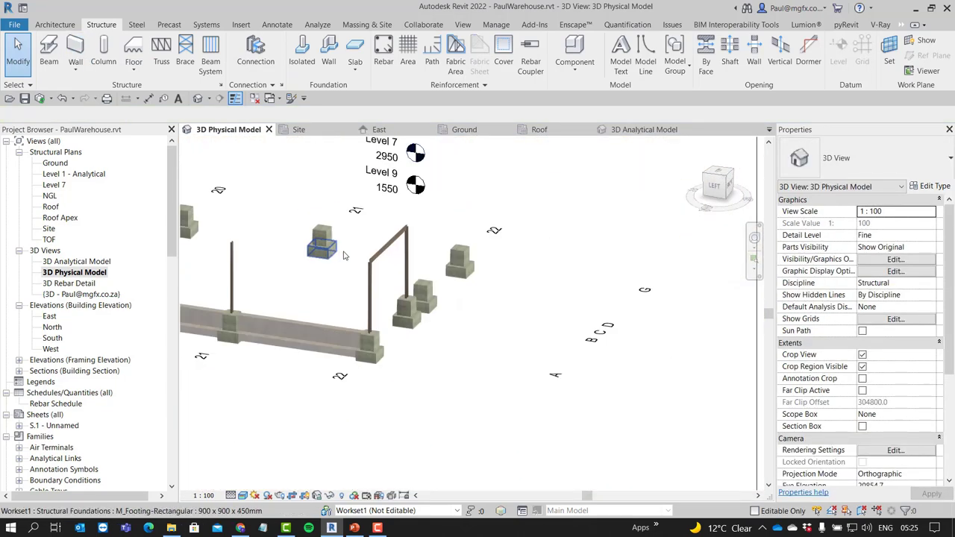
{"action": "scroll", "coordinate": [401, 277], "scroll_direction": "up", "scroll_amount": 5}
{"action": "key", "text": "Tab"}
Join the selected column and rafter with a Gable wall end plate - 12 mm connection
{"action": "left_click", "coordinate": [451, 279]}
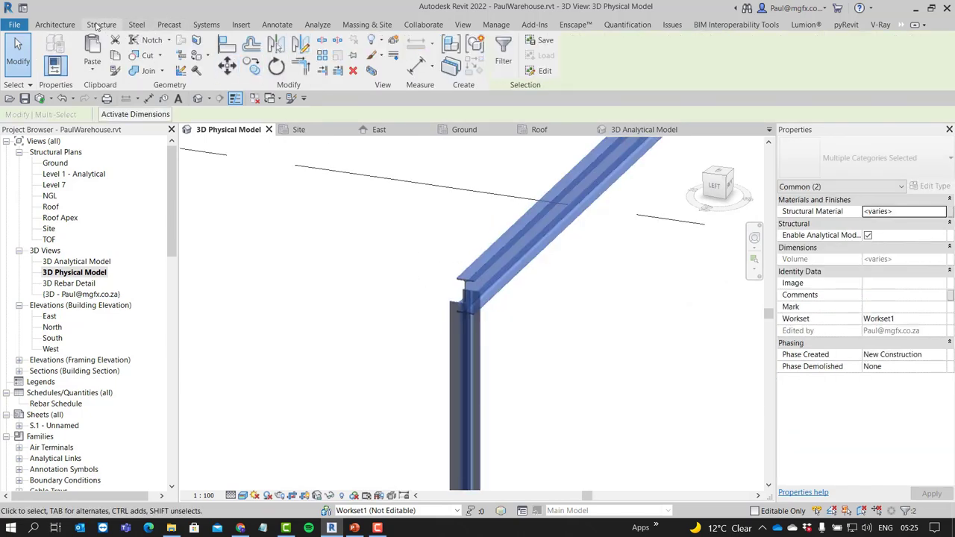
{"action": "left_click", "coordinate": [100, 25]}
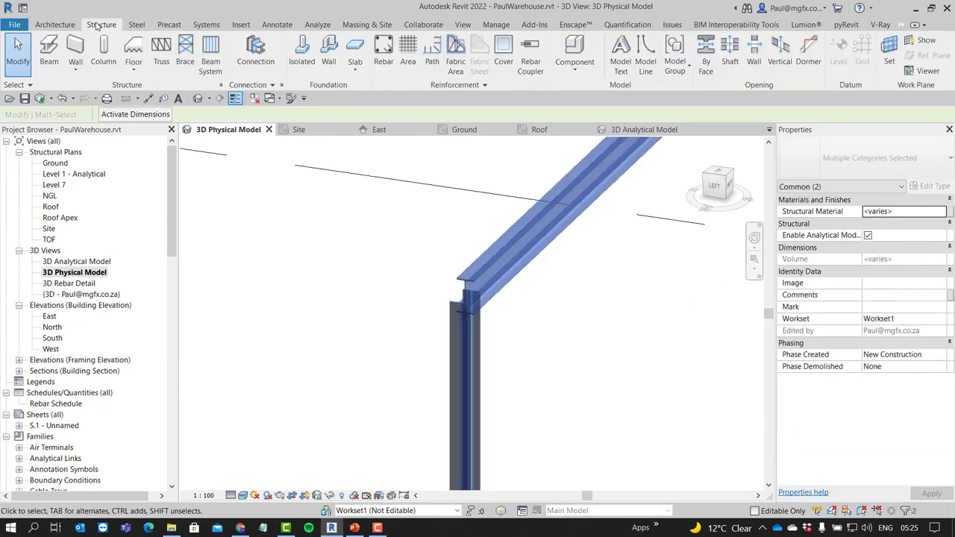
{"action": "left_click", "coordinate": [255, 46]}
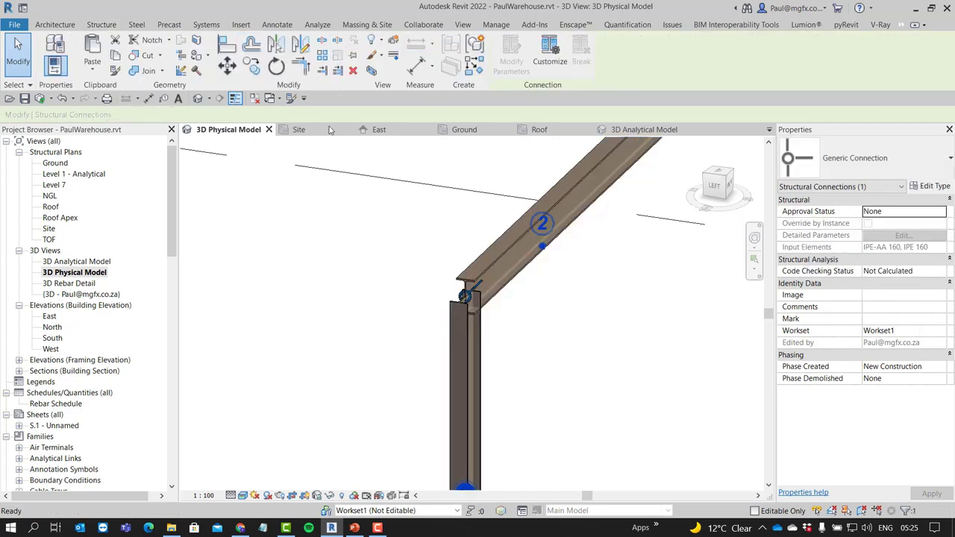
{"action": "left_click", "coordinate": [840, 163]}
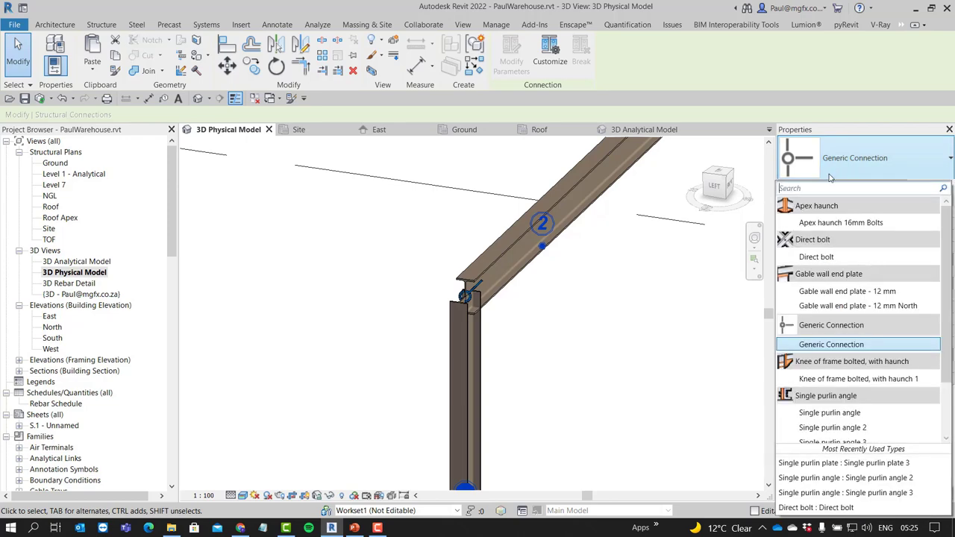
{"action": "mouse_move", "coordinate": [846, 293]}
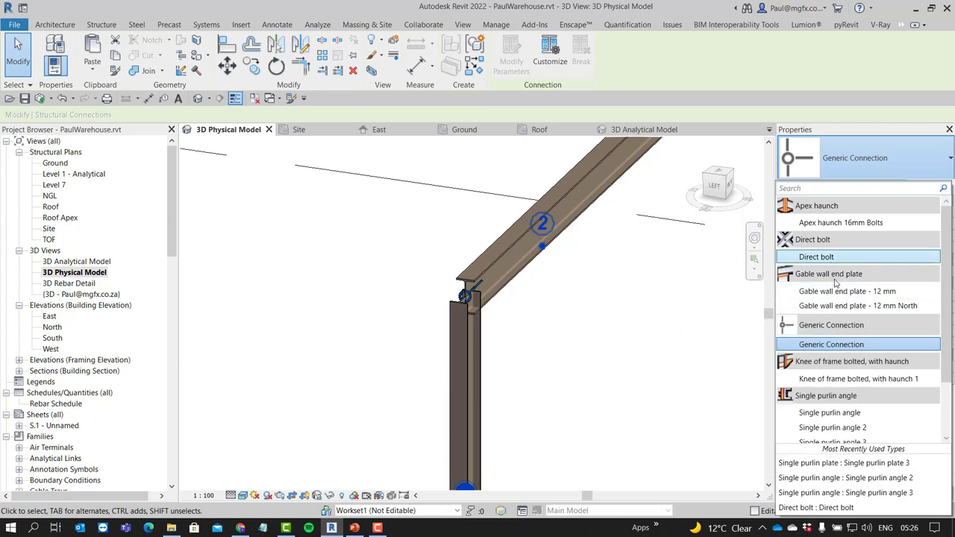
{"action": "scroll", "coordinate": [836, 282], "scroll_direction": "down", "scroll_amount": 2}
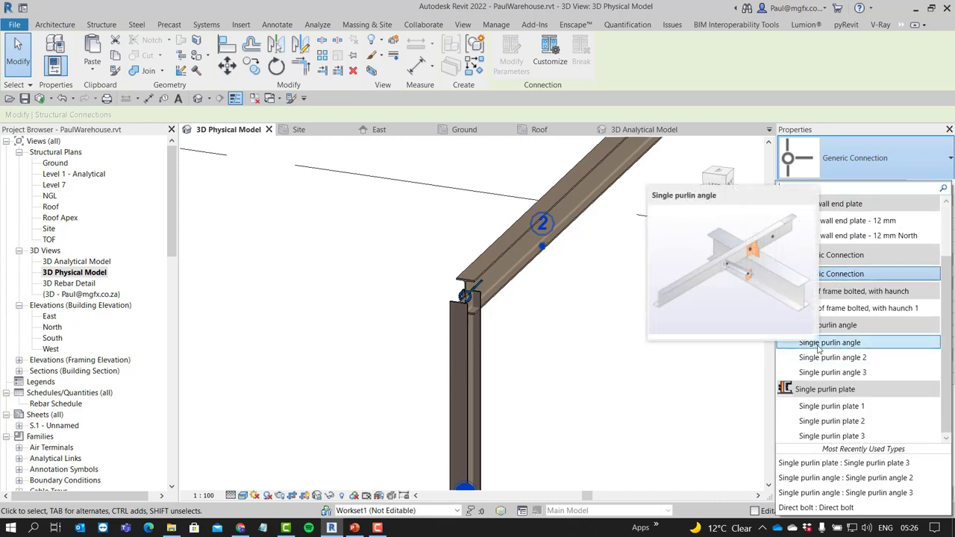
{"action": "scroll", "coordinate": [863, 289], "scroll_direction": "up", "scroll_amount": 2}
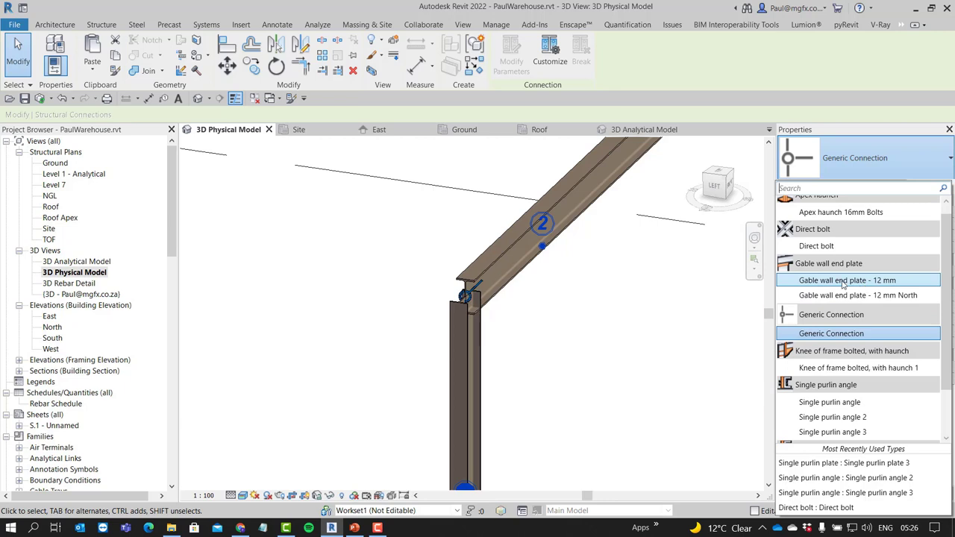
{"action": "scroll", "coordinate": [835, 280], "scroll_direction": "up", "scroll_amount": 1}
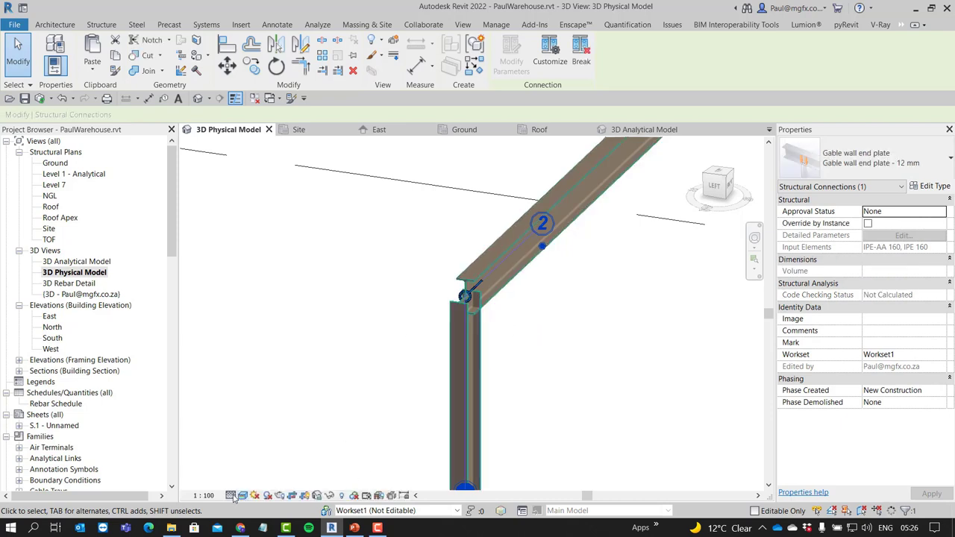
{"action": "key", "text": "Escape"}
Zoom and pan across the warehouse frame to the beam-column joint above the pedestals
{"action": "scroll", "coordinate": [458, 275], "scroll_direction": "up", "scroll_amount": 5}
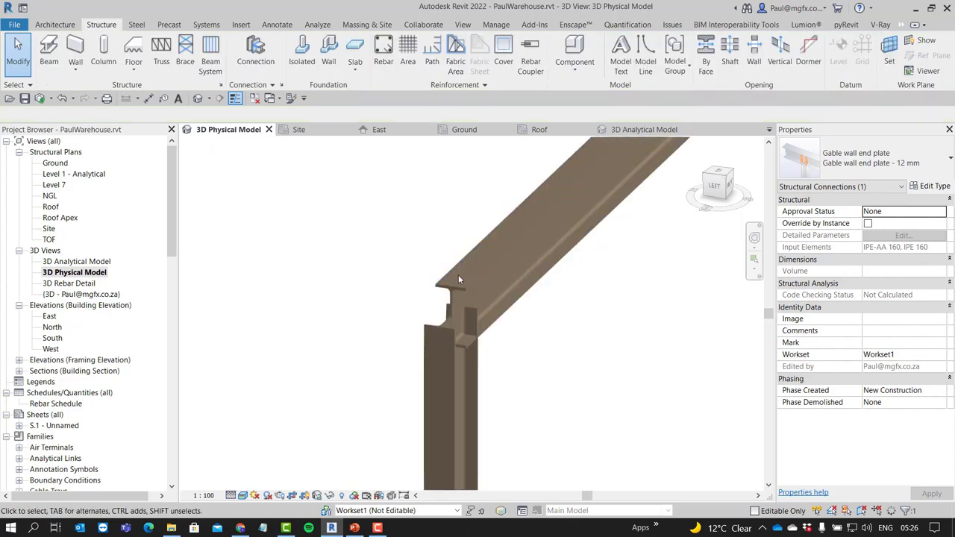
{"action": "scroll", "coordinate": [419, 317], "scroll_direction": "down", "scroll_amount": 5}
{"action": "middle_click_drag", "start_coordinate": [418, 318], "coordinate": [472, 279]}
{"action": "scroll", "coordinate": [455, 322], "scroll_direction": "up", "scroll_amount": 2}
{"action": "scroll", "coordinate": [489, 328], "scroll_direction": "down", "scroll_amount": 5}
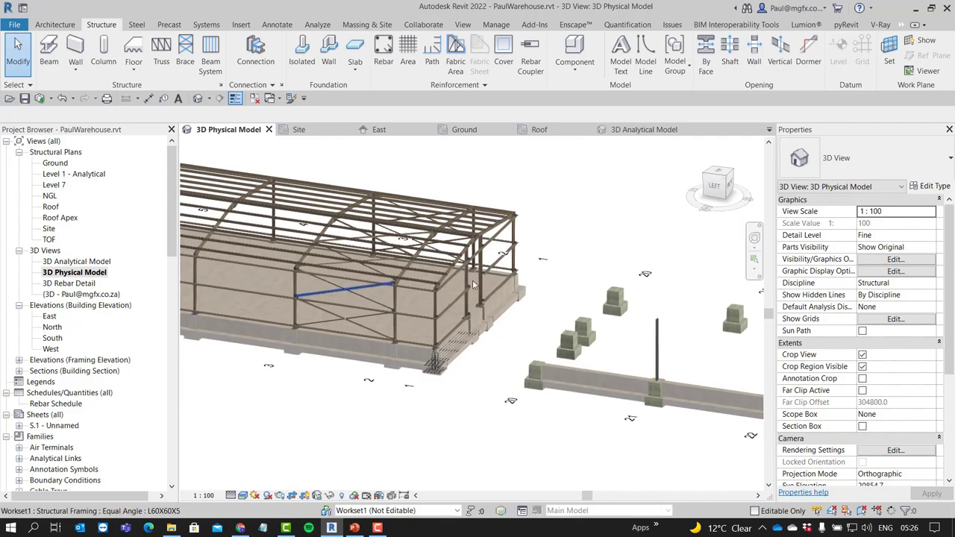
{"action": "scroll", "coordinate": [522, 309], "scroll_direction": "up", "scroll_amount": 4}
{"action": "scroll", "coordinate": [528, 314], "scroll_direction": "up", "scroll_amount": 5}
{"action": "scroll", "coordinate": [456, 327], "scroll_direction": "up", "scroll_amount": 4}
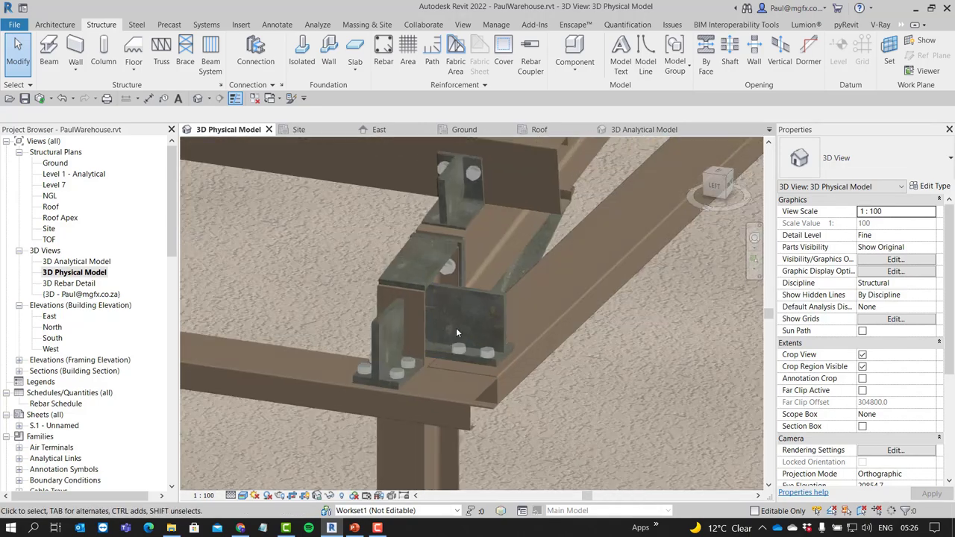
{"action": "scroll", "coordinate": [369, 304], "scroll_direction": "down", "scroll_amount": 8}
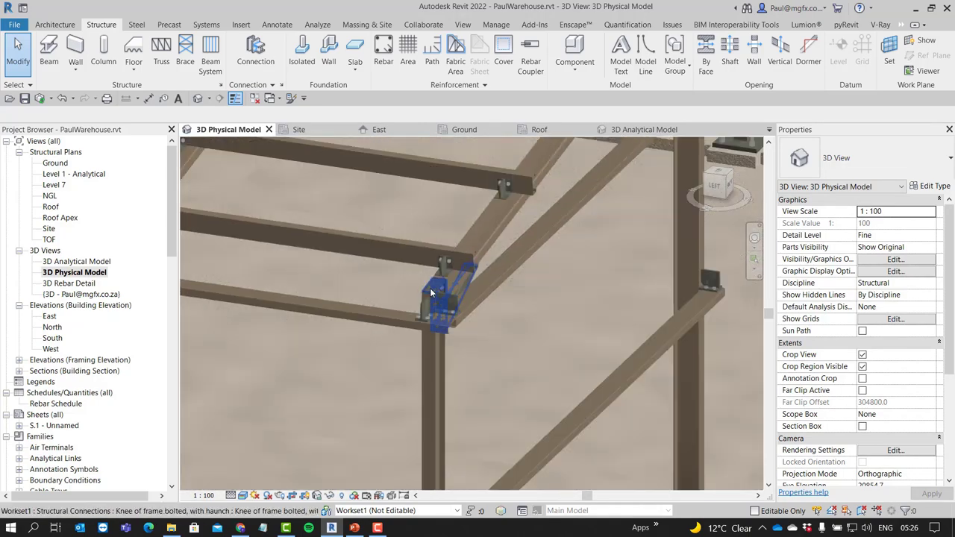
{"action": "scroll", "coordinate": [448, 438], "scroll_direction": "up", "scroll_amount": 10}
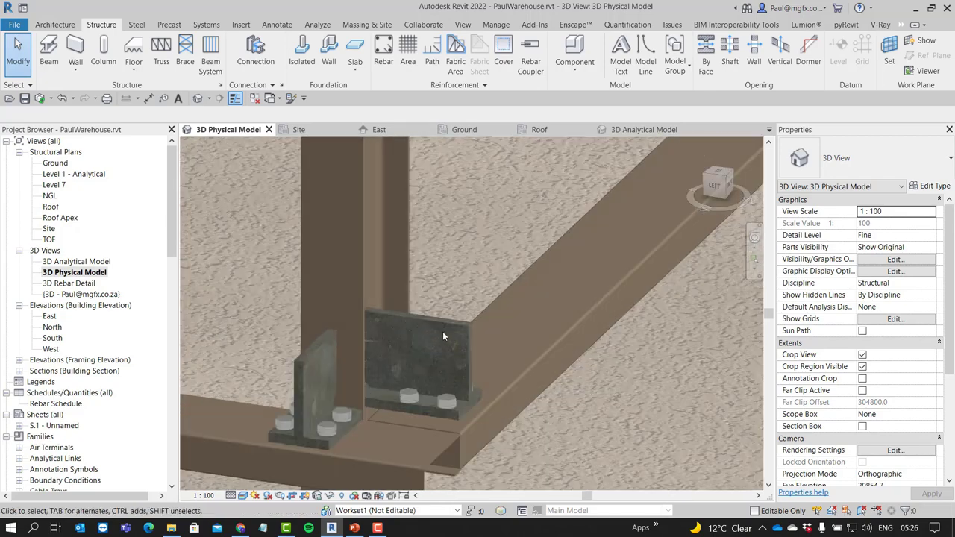
{"action": "scroll", "coordinate": [362, 352], "scroll_direction": "up", "scroll_amount": 5}
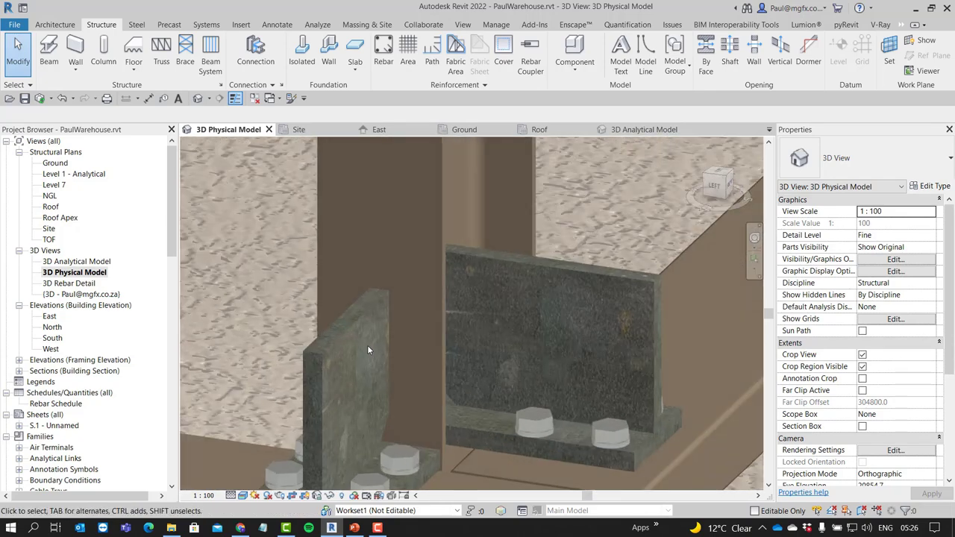
{"action": "scroll", "coordinate": [373, 348], "scroll_direction": "down", "scroll_amount": 5}
{"action": "middle_click_drag", "start_coordinate": [373, 348], "coordinate": [347, 385]}
{"action": "scroll", "coordinate": [347, 385], "scroll_direction": "down", "scroll_amount": 8}
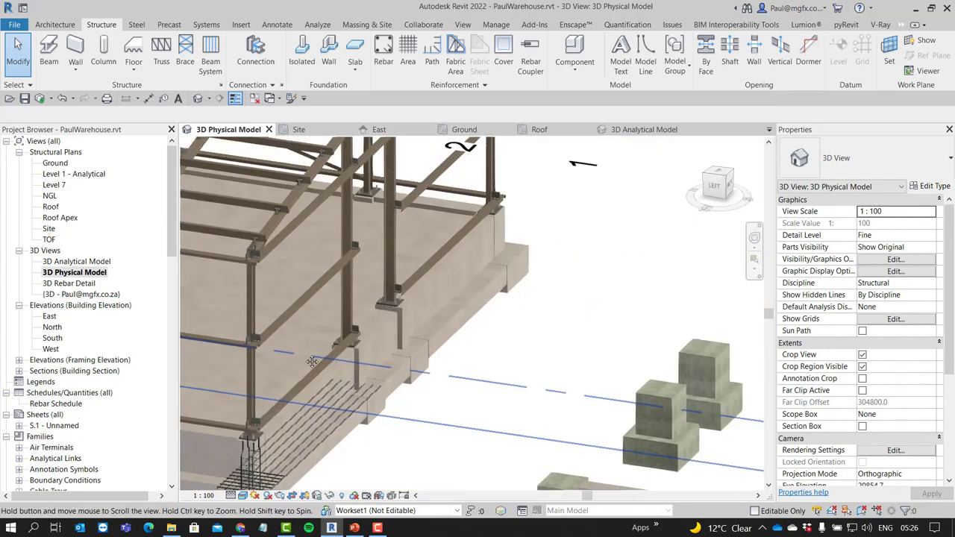
{"action": "scroll", "coordinate": [393, 363], "scroll_direction": "up", "scroll_amount": 4}
{"action": "scroll", "coordinate": [393, 363], "scroll_direction": "down", "scroll_amount": 6}
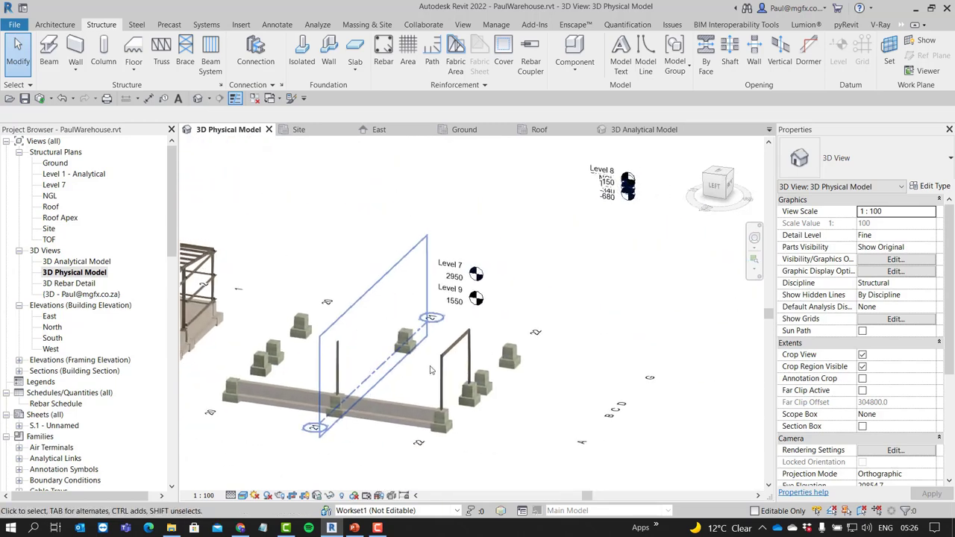
{"action": "scroll", "coordinate": [541, 383], "scroll_direction": "up", "scroll_amount": 2}
{"action": "scroll", "coordinate": [542, 383], "scroll_direction": "down", "scroll_amount": 2}
{"action": "scroll", "coordinate": [441, 350], "scroll_direction": "up", "scroll_amount": 7}
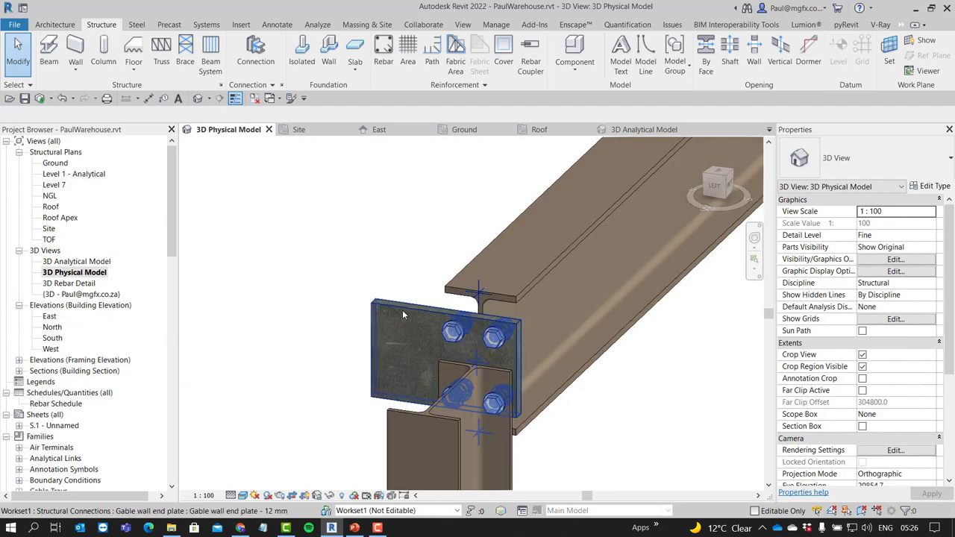
Select the Gable wall end plate - 12 mm connection and delete it
{"action": "left_click", "coordinate": [405, 333]}
{"action": "mouse_move", "coordinate": [406, 333]}
{"action": "middle_mouse_down", "text": "shift"}
{"action": "mouse_move", "coordinate": [350, 361]}
{"action": "mouse_move", "coordinate": [584, 363]}
{"action": "mouse_move", "coordinate": [470, 329]}
{"action": "mouse_move", "coordinate": [319, 347]}
{"action": "mouse_move", "coordinate": [409, 343]}
{"action": "middle_mouse_up", "text": "shift"}
{"action": "left_click", "coordinate": [420, 319]}
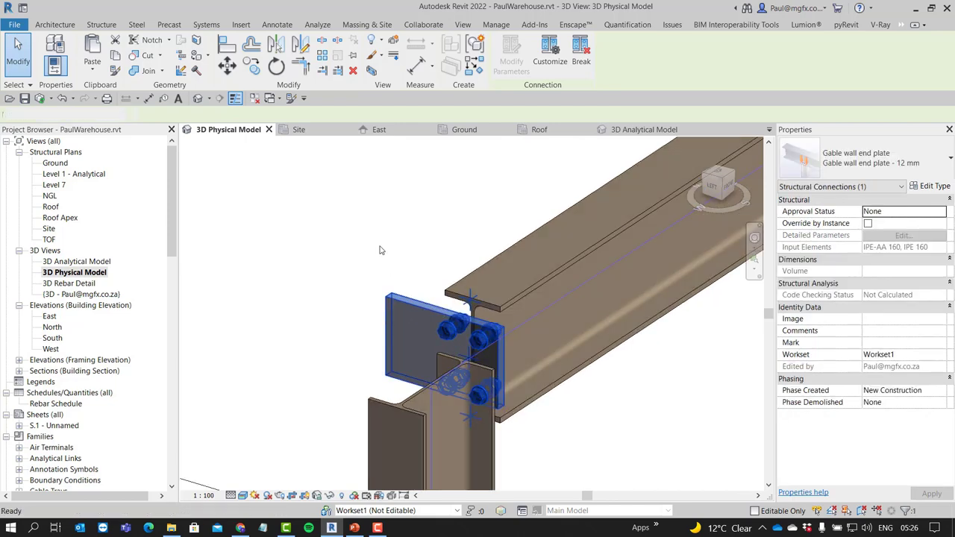
{"action": "key", "text": "Delete"}
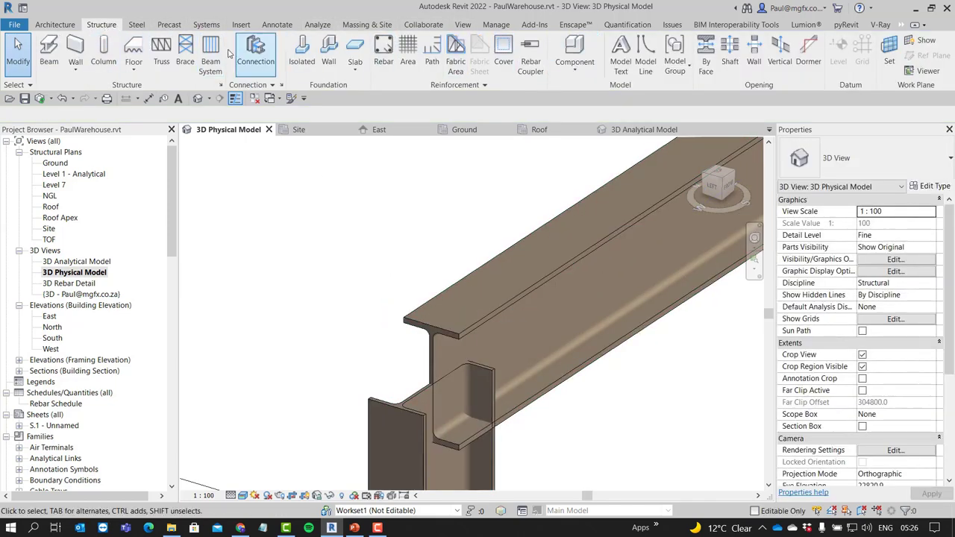
In Connection settings, load Beam seat T from the Column - Beam group
{"action": "left_click", "coordinate": [255, 51]}
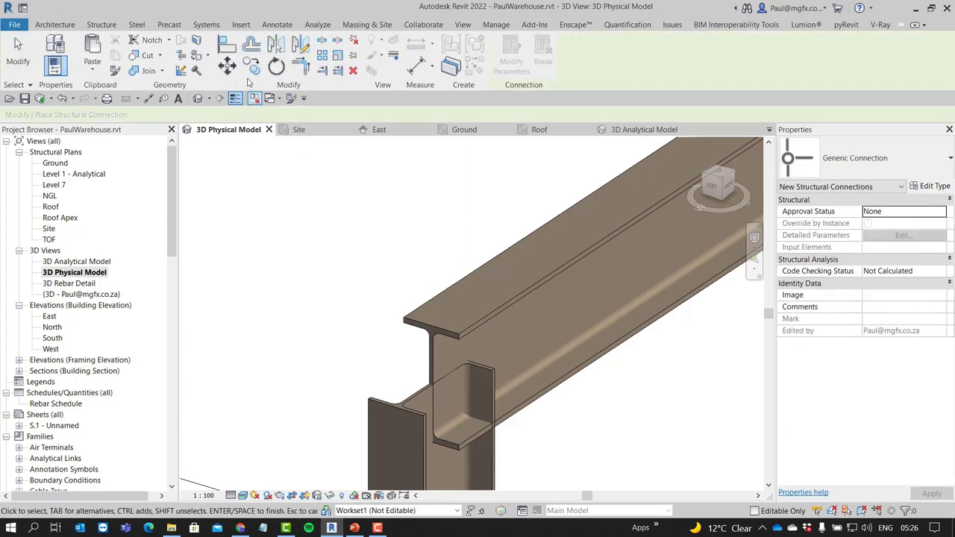
{"action": "key", "text": "Escape"}
{"action": "left_click", "coordinate": [97, 24]}
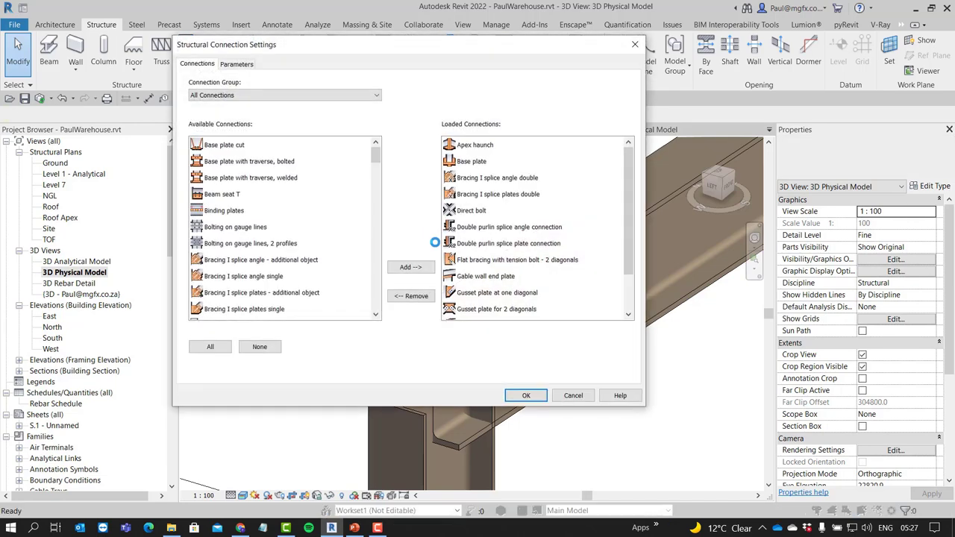
{"action": "scroll", "coordinate": [221, 237], "scroll_direction": "down", "scroll_amount": 3}
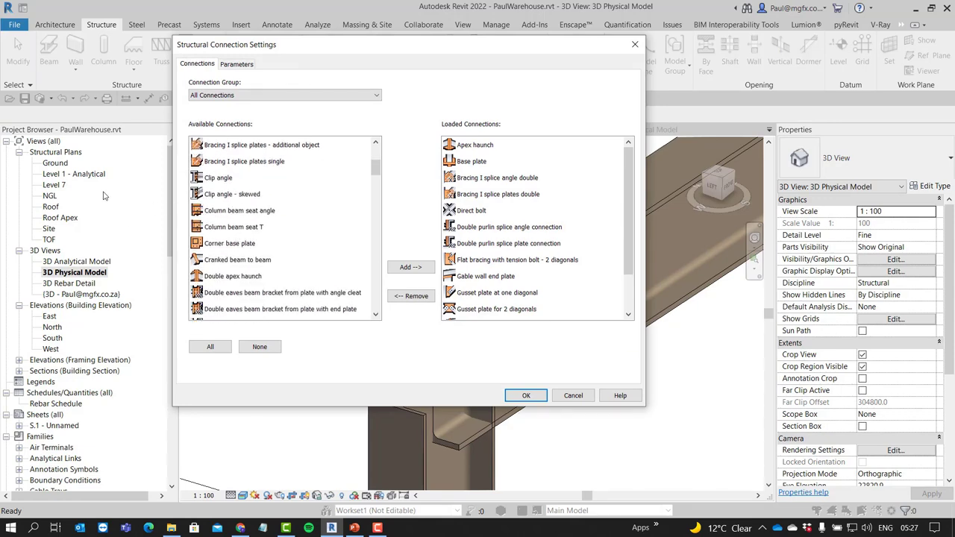
{"action": "scroll", "coordinate": [238, 194], "scroll_direction": "up", "scroll_amount": 3}
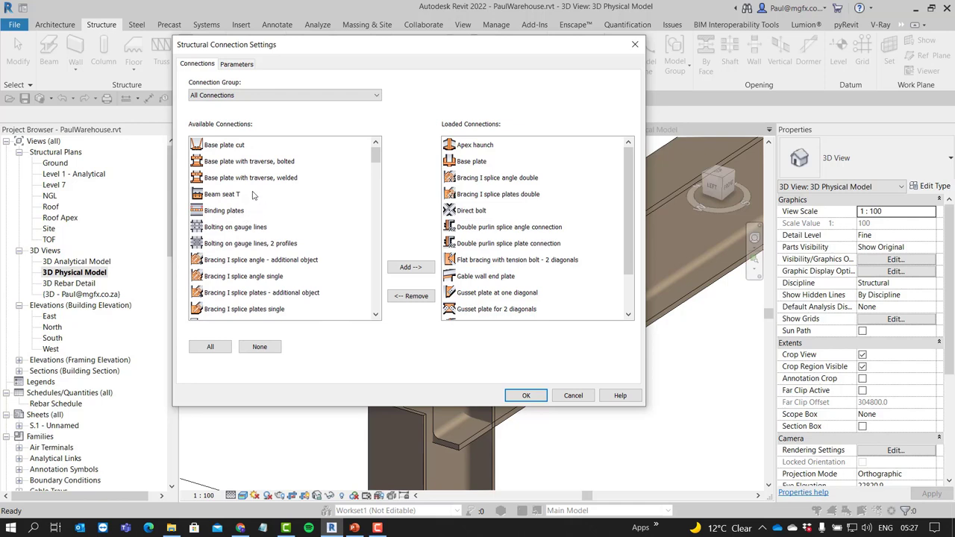
{"action": "left_click", "coordinate": [246, 97]}
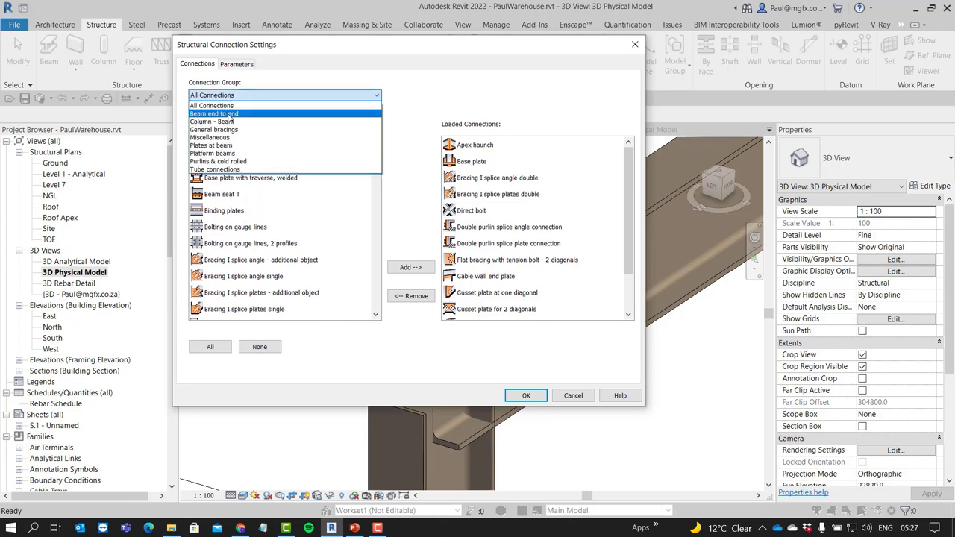
{"action": "left_click", "coordinate": [225, 121]}
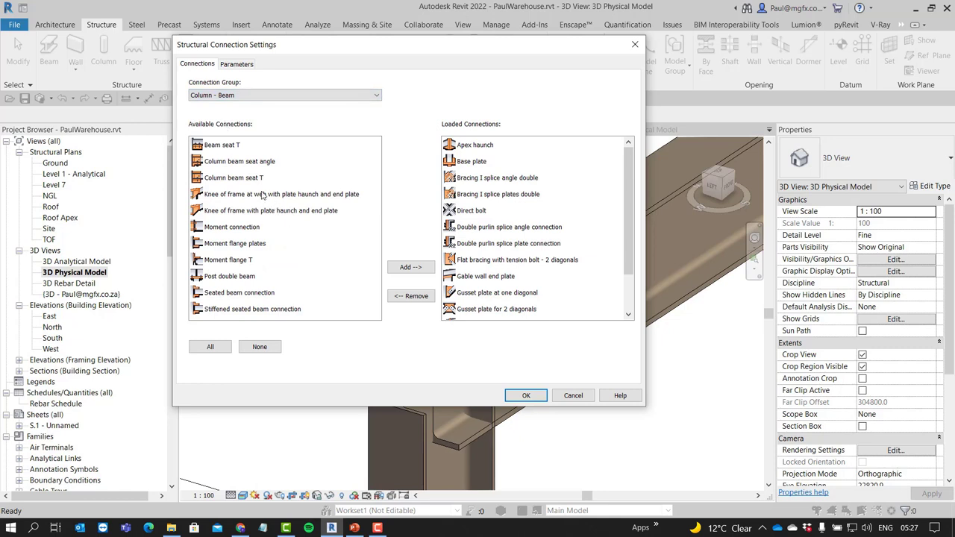
{"action": "left_click", "coordinate": [226, 149]}
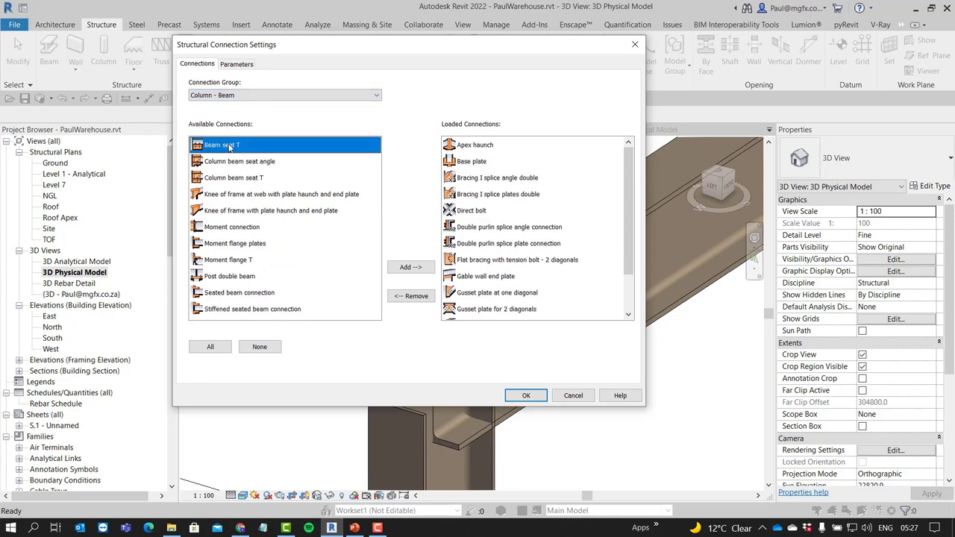
{"action": "double_click", "coordinate": [229, 145]}
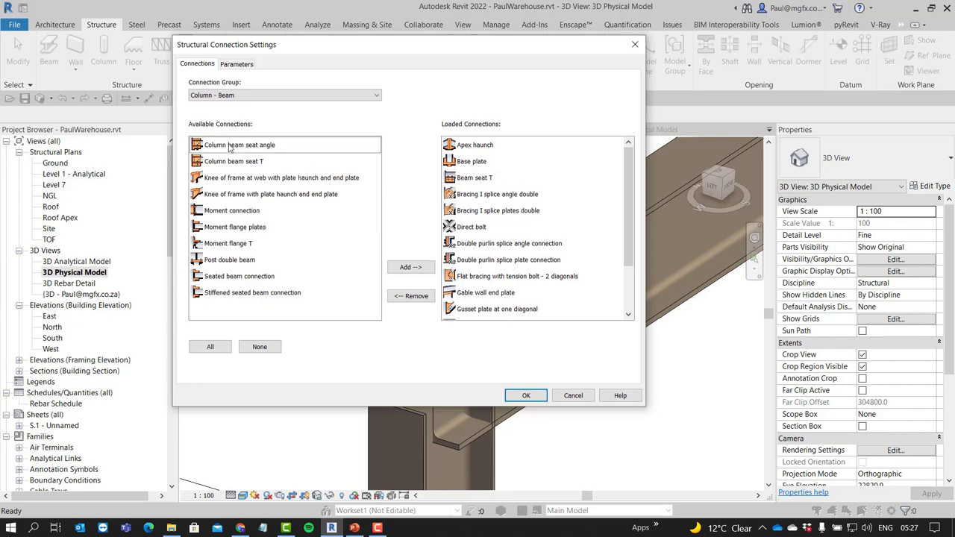
{"action": "left_click", "coordinate": [526, 396]}
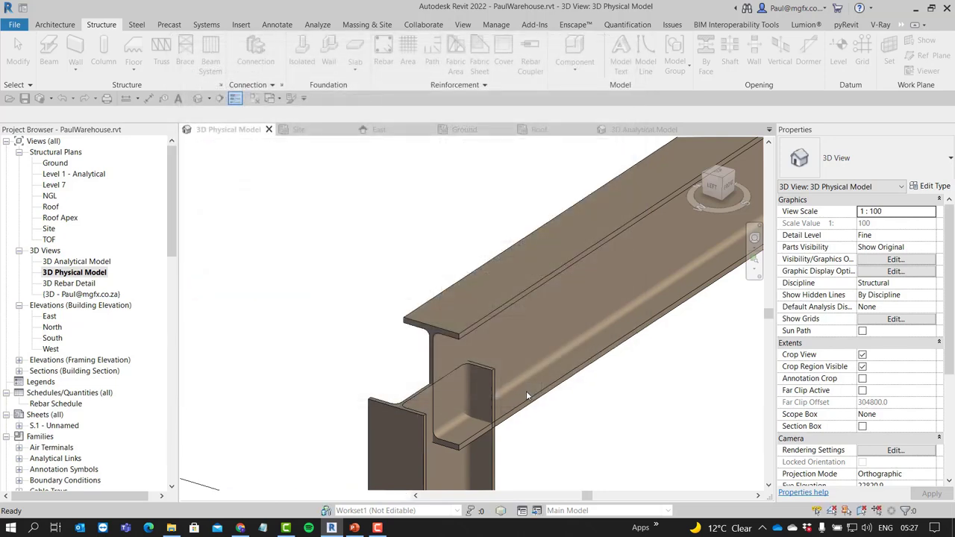
Crossing-select the IPE 160 beam and IPE-AA 160 column and add a generic connection
{"action": "left_click_drag", "start_coordinate": [581, 469], "coordinate": [405, 245]}
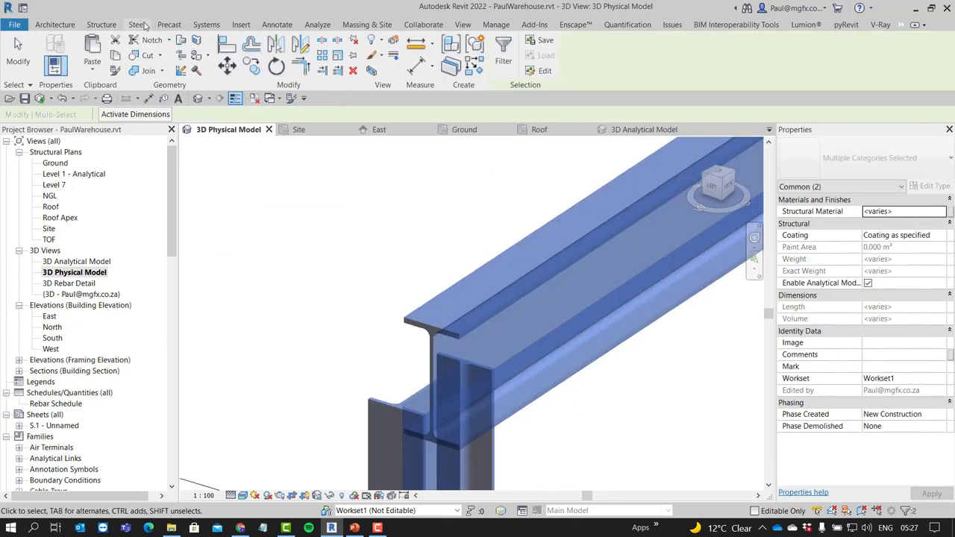
{"action": "left_click", "coordinate": [102, 25]}
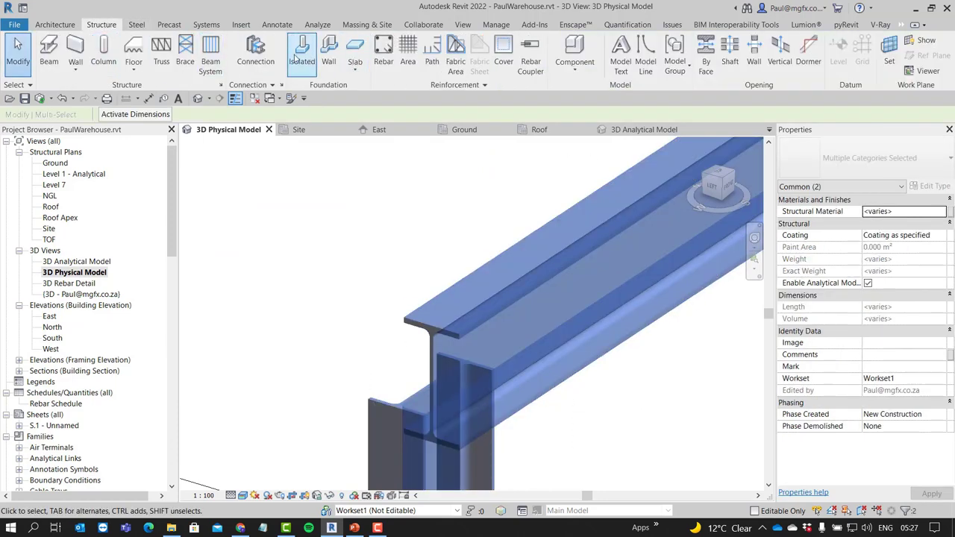
{"action": "left_click", "coordinate": [255, 56]}
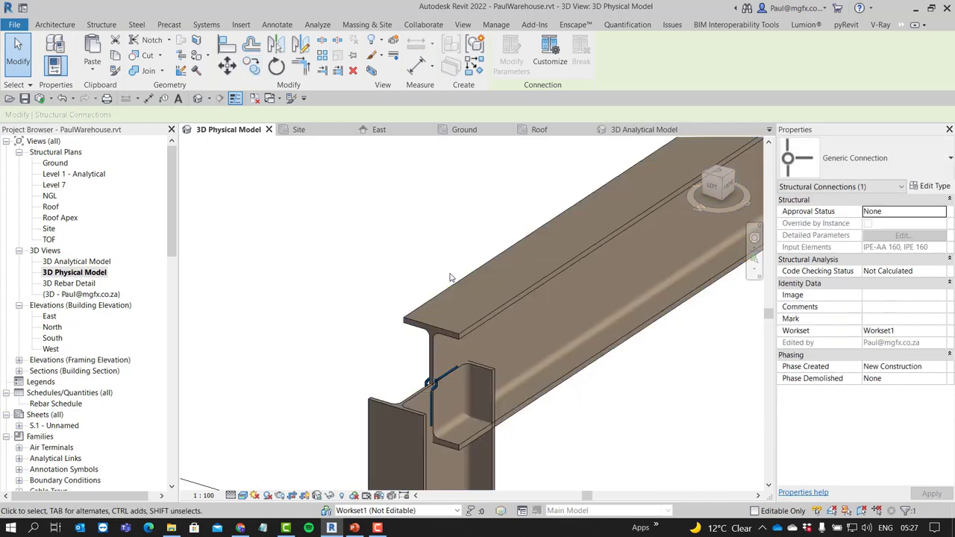
Change the connection type to Beam seat T and orbit to a front view of the joint
{"action": "left_click", "coordinate": [872, 164]}
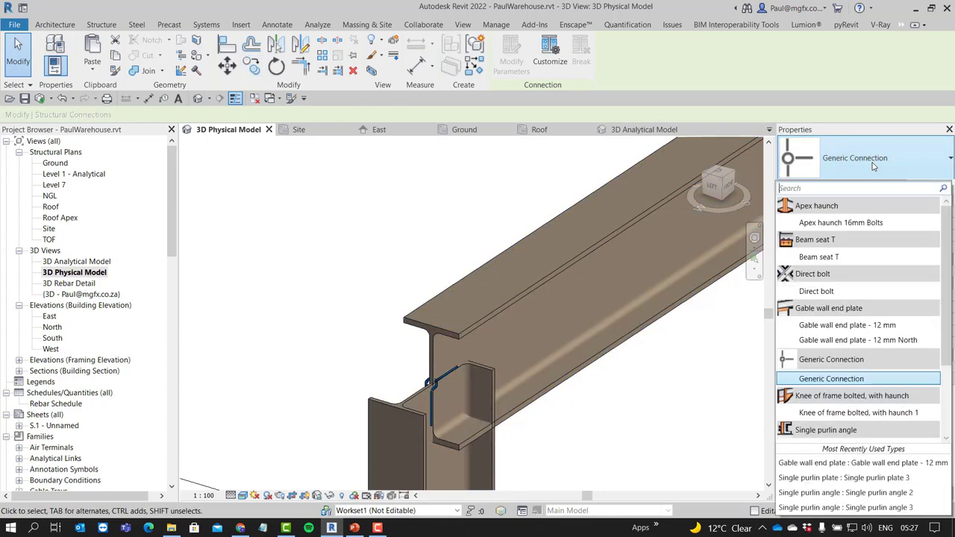
{"action": "left_click", "coordinate": [828, 257]}
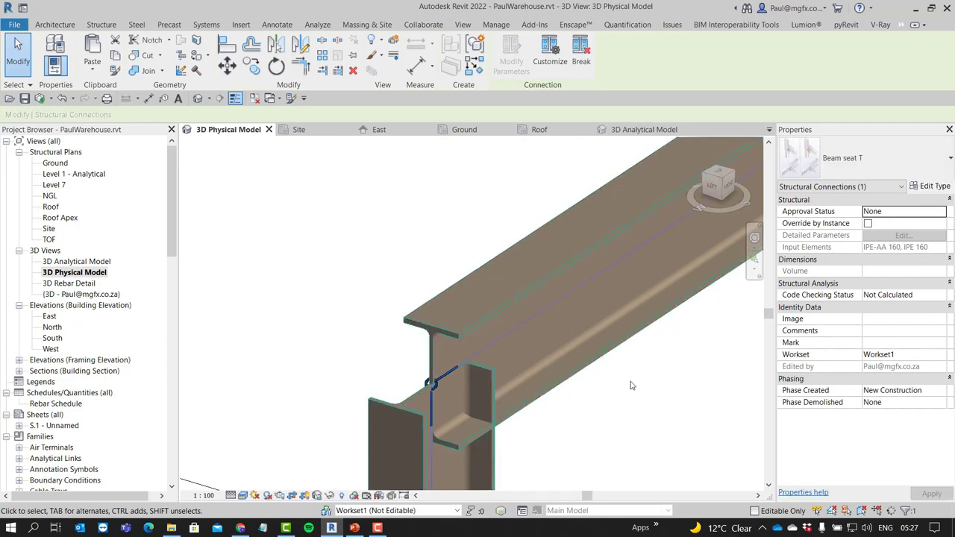
{"action": "scroll", "coordinate": [550, 339], "scroll_direction": "up", "scroll_amount": 2}
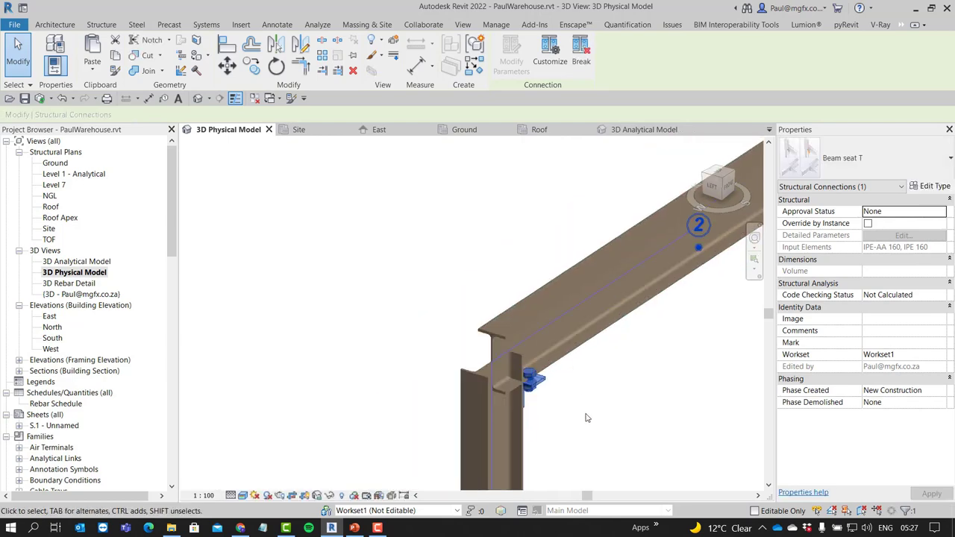
{"action": "key", "text": "Escape"}
{"action": "scroll", "coordinate": [482, 357], "scroll_direction": "up", "scroll_amount": 4}
{"action": "left_click", "coordinate": [555, 369]}
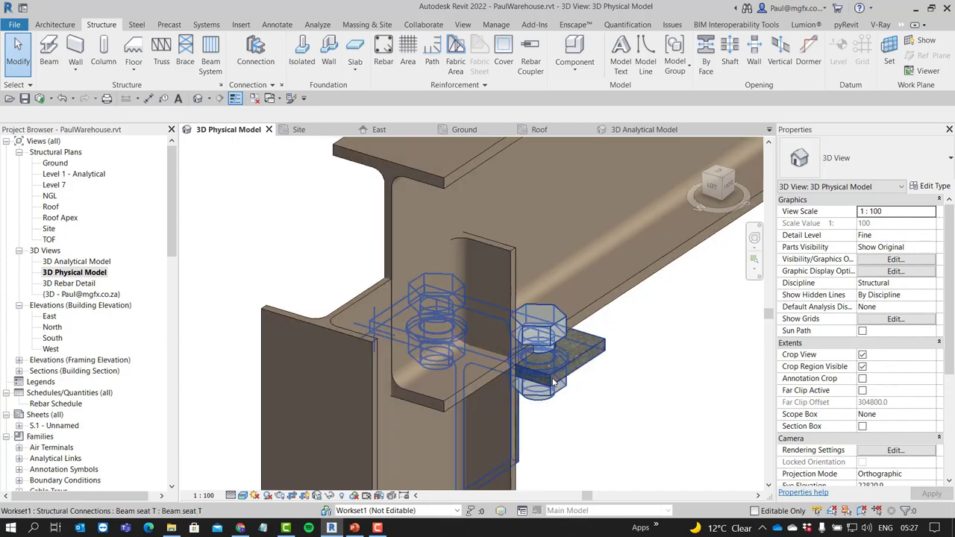
{"action": "middle_click_drag", "start_coordinate": [555, 369], "coordinate": [477, 321], "text": "shift"}
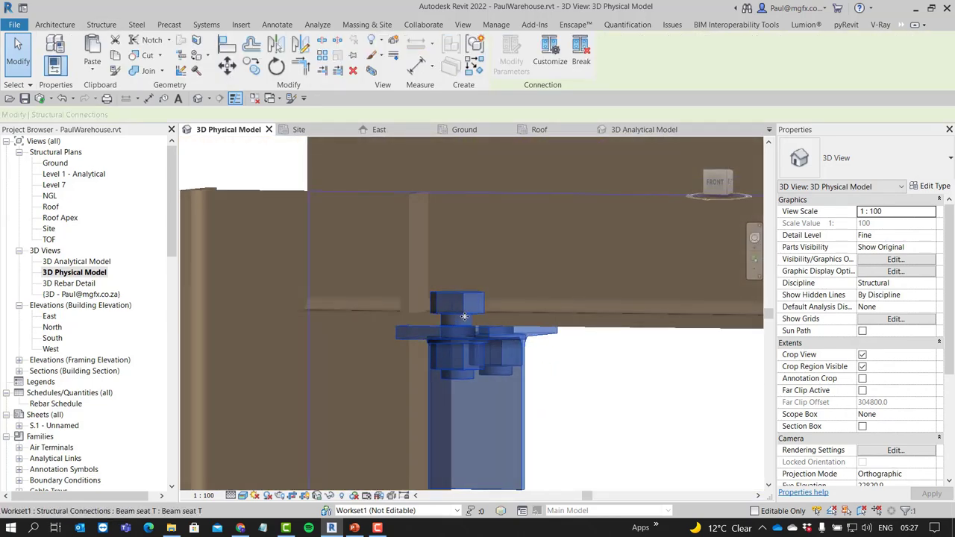
{"action": "left_click", "coordinate": [934, 185]}
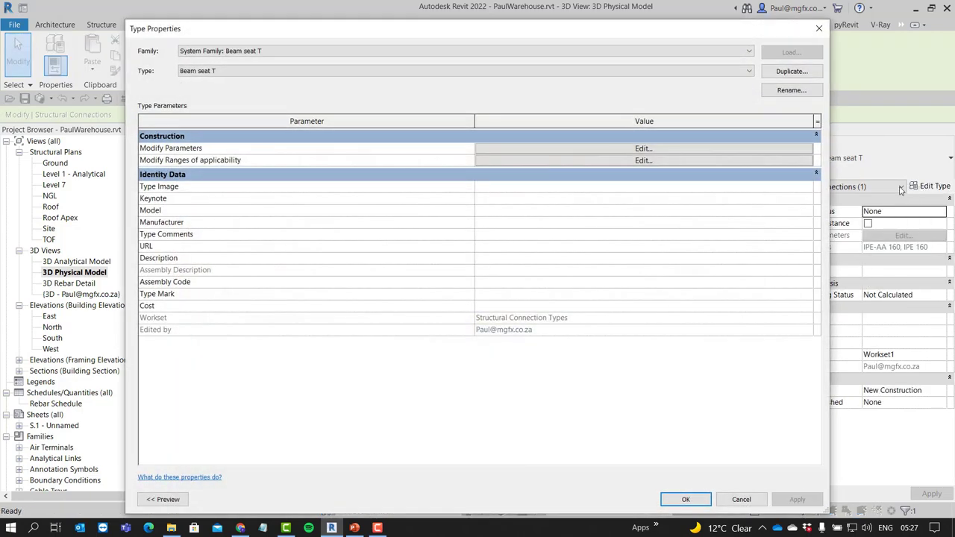
{"action": "left_click", "coordinate": [524, 142]}
{"action": "left_click", "coordinate": [524, 141]}
{"action": "left_click", "coordinate": [551, 150]}
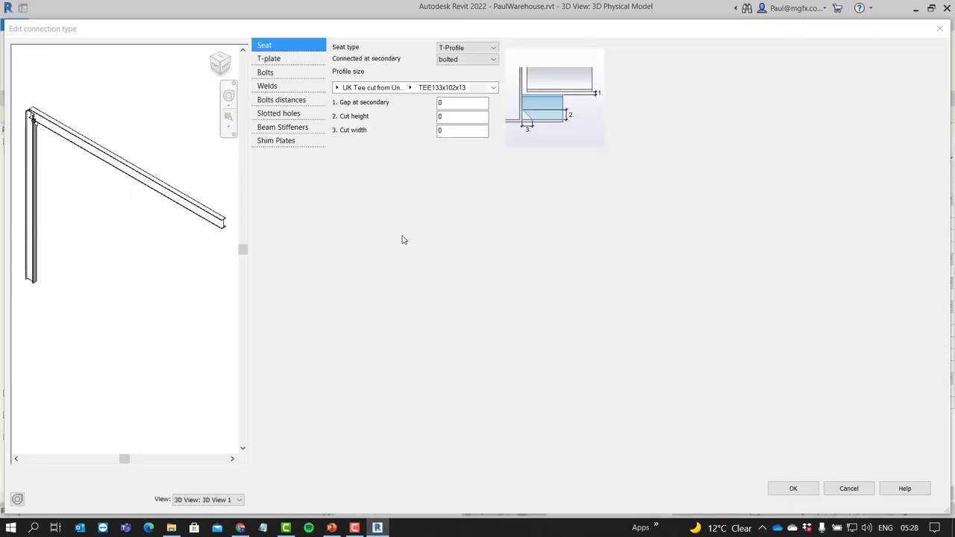
{"action": "left_click", "coordinate": [279, 59]}
{"action": "left_click", "coordinate": [279, 72]}
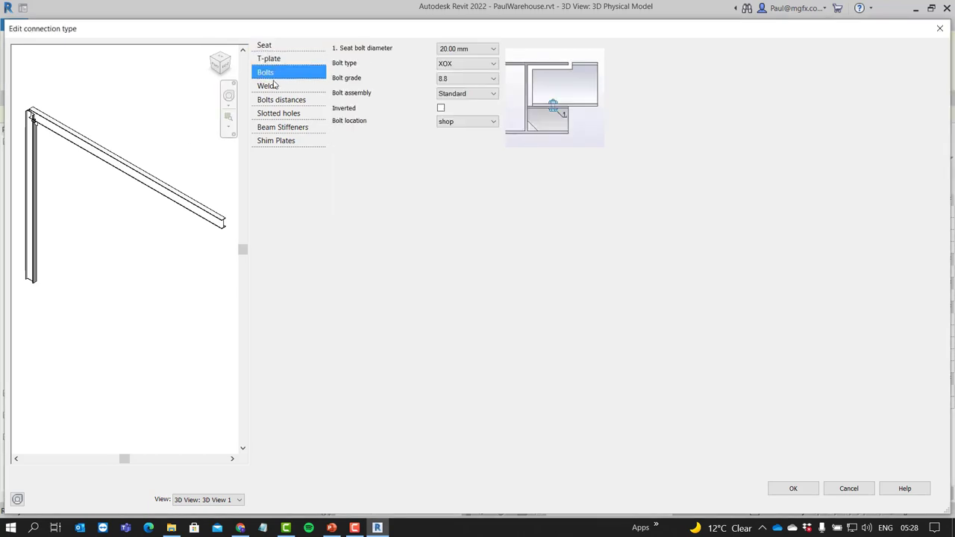
{"action": "left_click", "coordinate": [272, 88]}
{"action": "left_click", "coordinate": [270, 99]}
{"action": "left_click", "coordinate": [270, 127]}
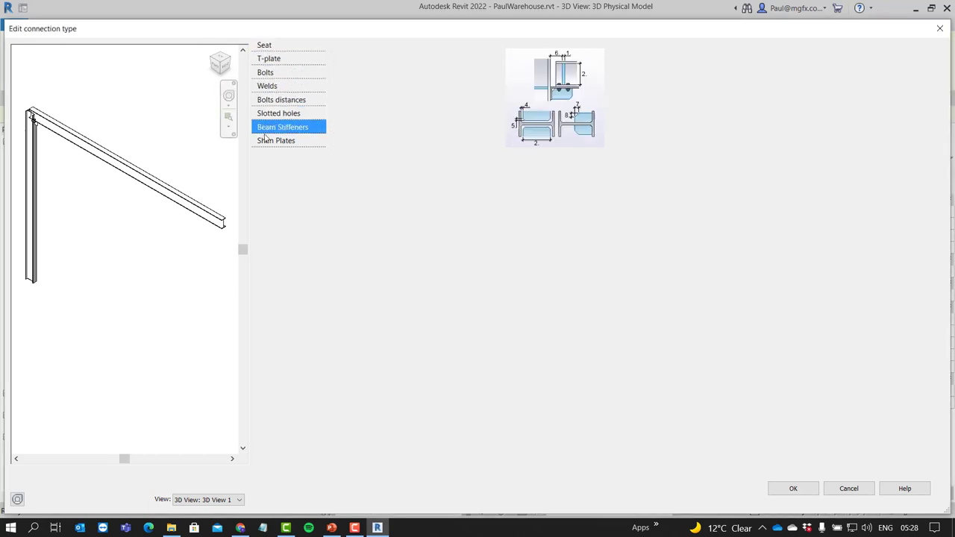
{"action": "left_click", "coordinate": [269, 141]}
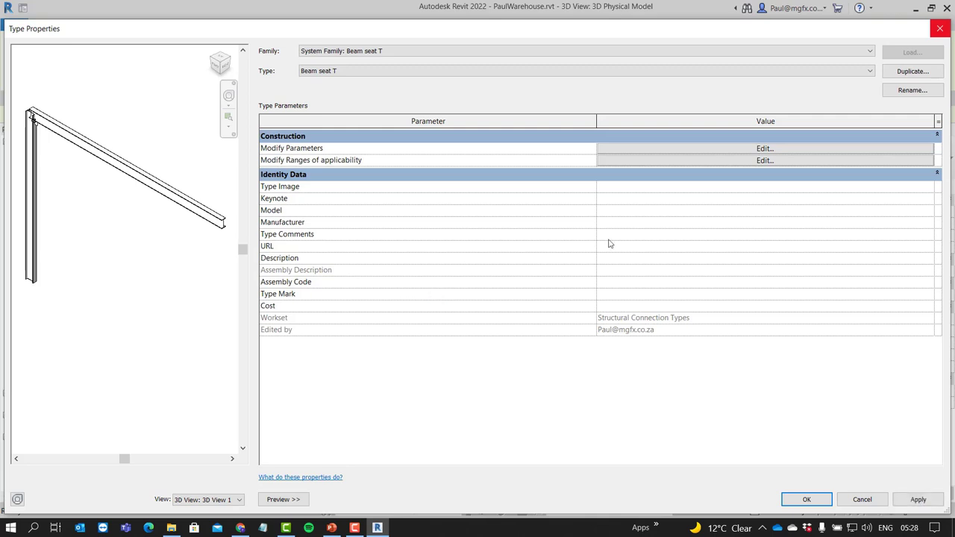
{"action": "left_click", "coordinate": [940, 29]}
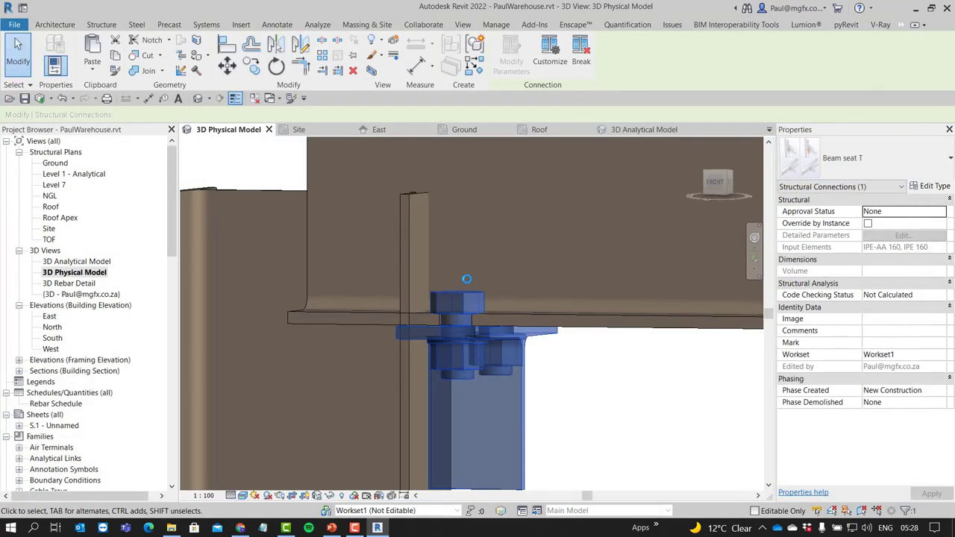
{"action": "scroll", "coordinate": [466, 279], "scroll_direction": "down", "scroll_amount": 5}
{"action": "key", "text": "Escape"}
{"action": "middle_click_drag", "start_coordinate": [480, 287], "coordinate": [449, 295]}
{"action": "scroll", "coordinate": [563, 266], "scroll_direction": "down", "scroll_amount": 5}
{"action": "key", "text": "Escape"}
{"action": "middle_click_drag", "start_coordinate": [592, 341], "coordinate": [473, 232], "text": "shift"}
{"action": "scroll", "coordinate": [436, 311], "scroll_direction": "up", "scroll_amount": 6}
{"action": "scroll", "coordinate": [435, 311], "scroll_direction": "up", "scroll_amount": 6}
{"action": "scroll", "coordinate": [464, 264], "scroll_direction": "up", "scroll_amount": 8}
{"action": "scroll", "coordinate": [481, 327], "scroll_direction": "down", "scroll_amount": 4}
{"action": "scroll", "coordinate": [463, 323], "scroll_direction": "down", "scroll_amount": 3}
{"action": "middle_click_drag", "start_coordinate": [463, 324], "coordinate": [438, 342], "text": "shift"}
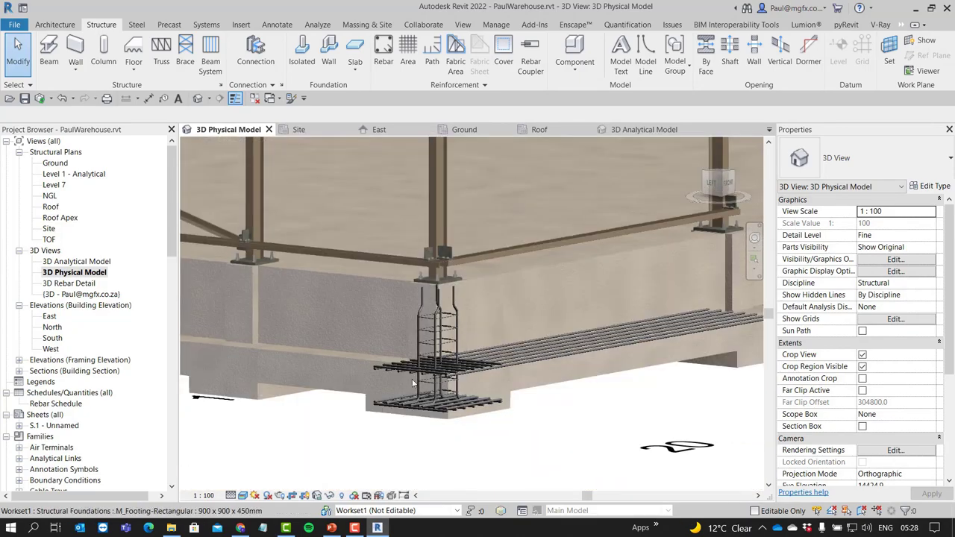
{"action": "scroll", "coordinate": [412, 384], "scroll_direction": "up", "scroll_amount": 5}
{"action": "scroll", "coordinate": [400, 300], "scroll_direction": "down", "scroll_amount": 4}
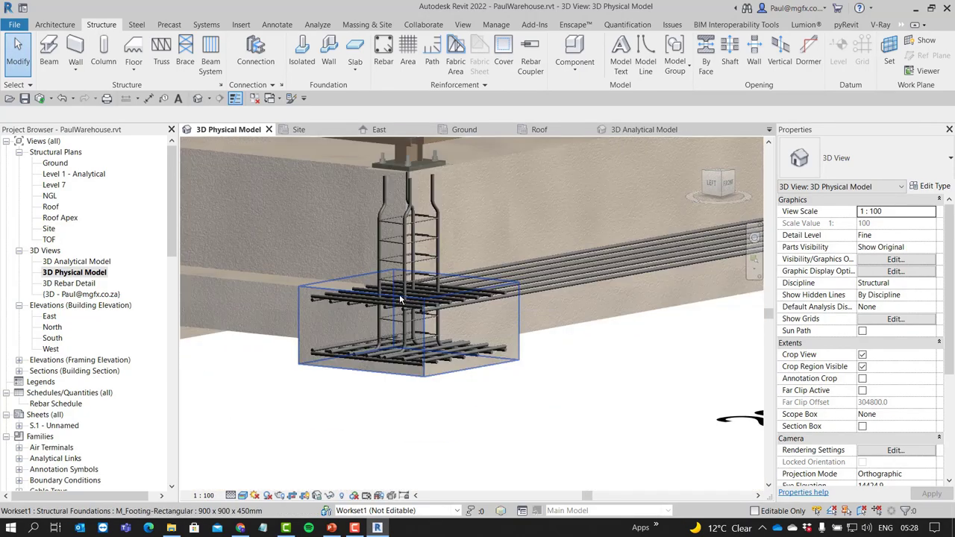
{"action": "middle_click_drag", "start_coordinate": [400, 300], "coordinate": [407, 357], "text": "shift"}
{"action": "scroll", "coordinate": [388, 339], "scroll_direction": "down", "scroll_amount": 5}
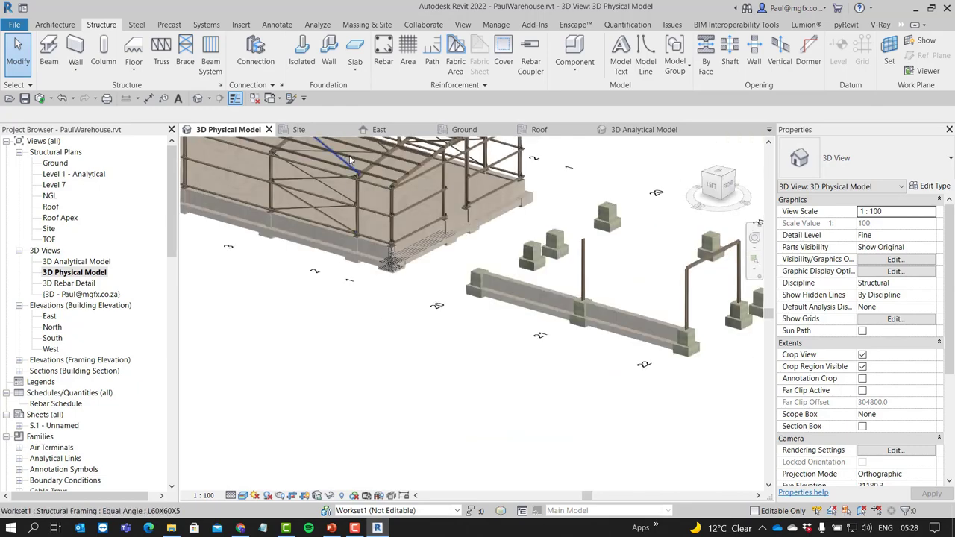
On the Ground plan, draw a vertical section line through the column footing
{"action": "left_click", "coordinate": [466, 130]}
{"action": "scroll", "coordinate": [528, 324], "scroll_direction": "down", "scroll_amount": 3}
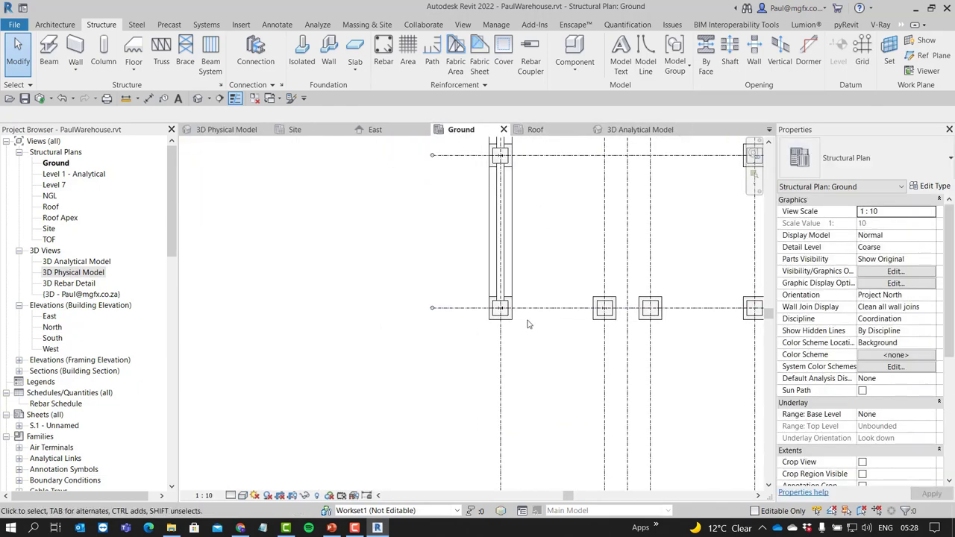
{"action": "scroll", "coordinate": [527, 324], "scroll_direction": "up", "scroll_amount": 3}
{"action": "scroll", "coordinate": [492, 335], "scroll_direction": "down", "scroll_amount": 2}
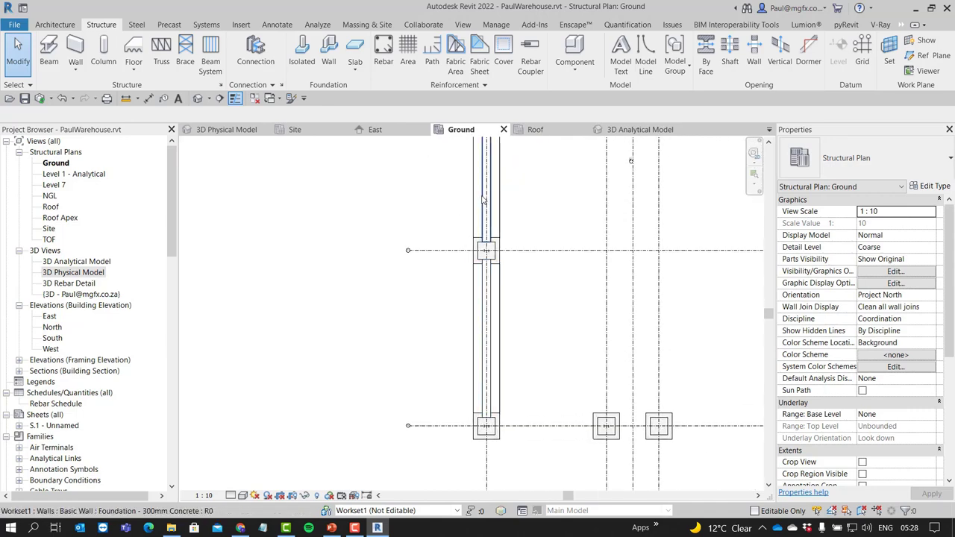
{"action": "scroll", "coordinate": [483, 199], "scroll_direction": "up", "scroll_amount": 4}
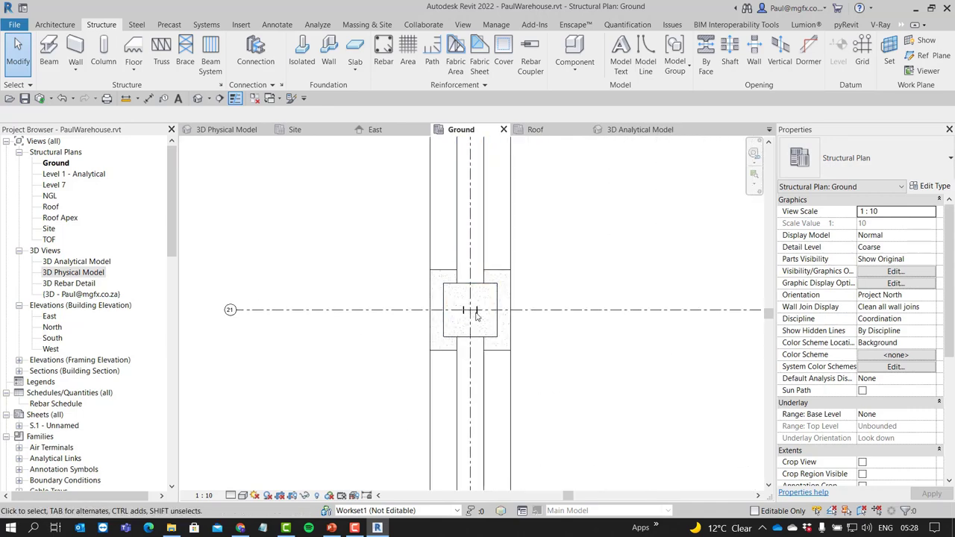
{"action": "scroll", "coordinate": [475, 316], "scroll_direction": "up", "scroll_amount": 3}
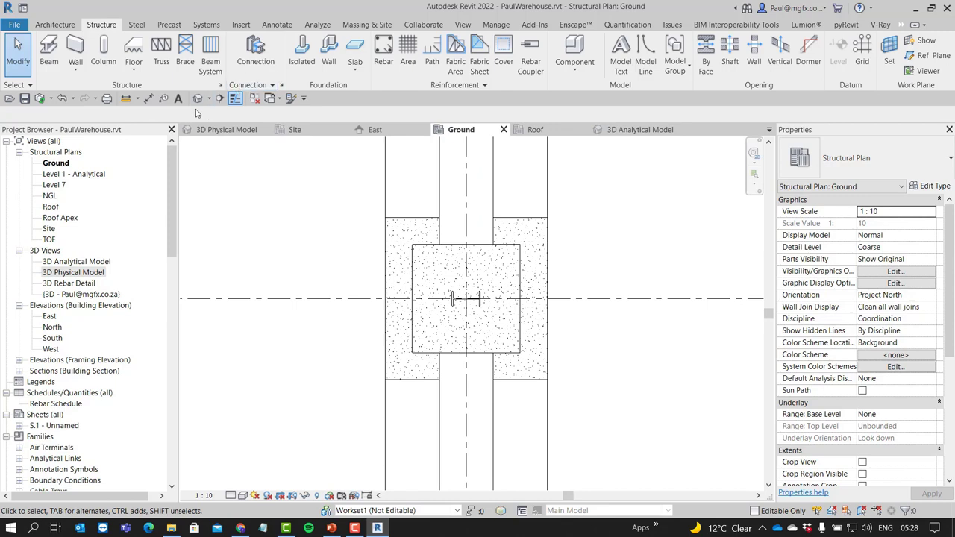
{"action": "left_click", "coordinate": [220, 99]}
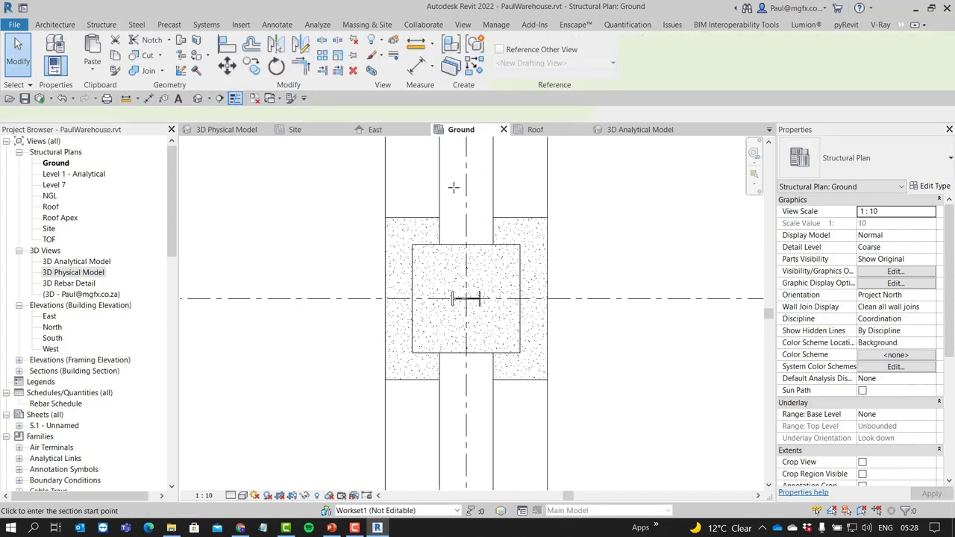
{"action": "left_click", "coordinate": [467, 166]}
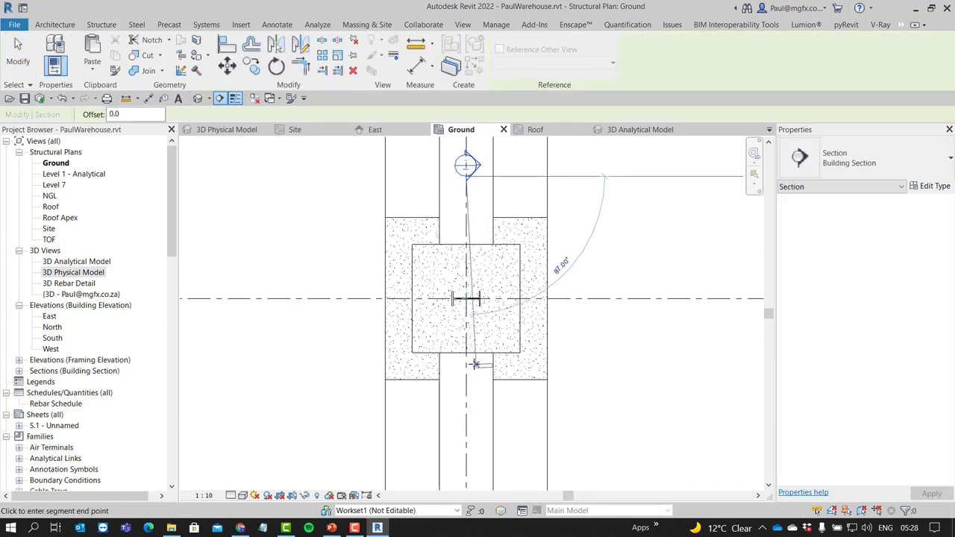
{"action": "left_click", "coordinate": [466, 431]}
{"action": "scroll", "coordinate": [481, 361], "scroll_direction": "down", "scroll_amount": 1}
{"action": "key", "text": "Escape"}
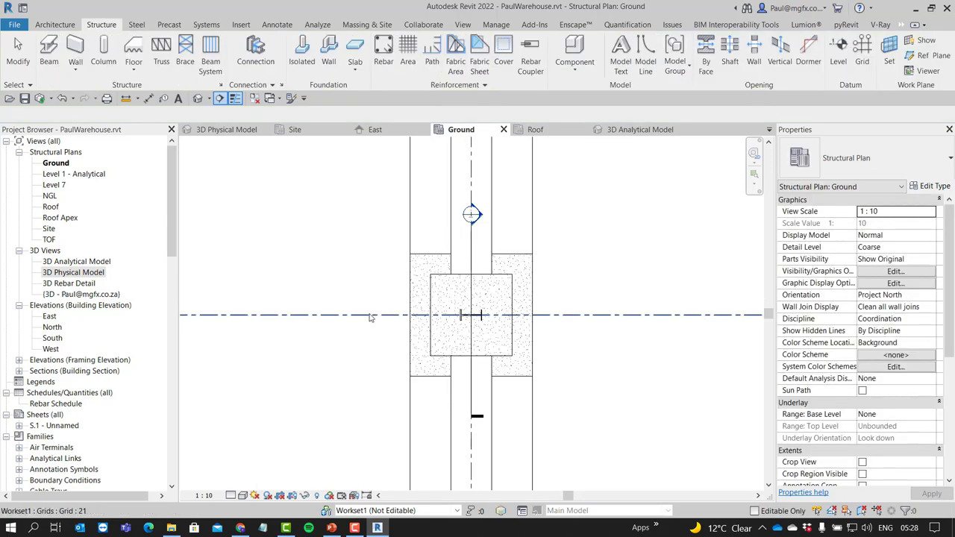
Start a second section line left of the column, then cancel it
{"action": "left_click", "coordinate": [223, 98]}
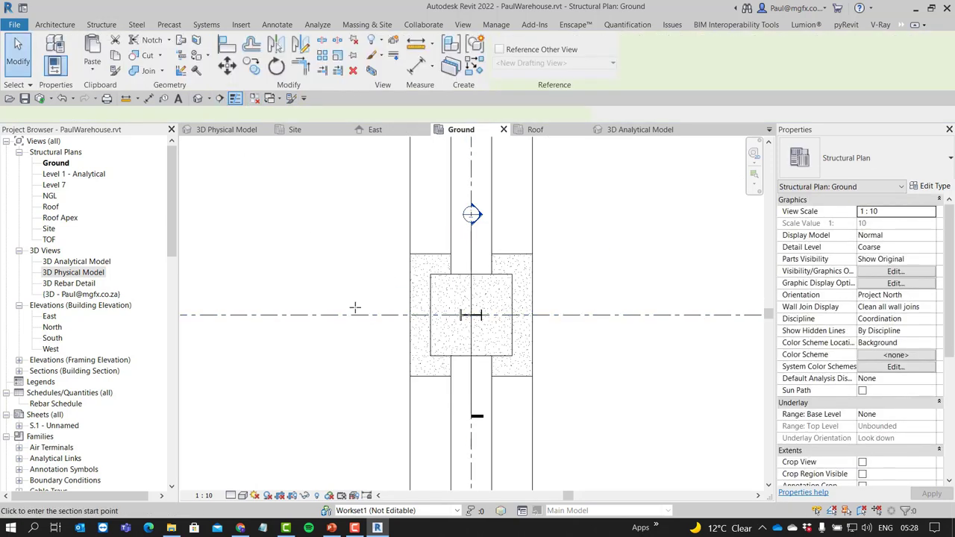
{"action": "left_click", "coordinate": [346, 314]}
{"action": "scroll", "coordinate": [401, 263], "scroll_direction": "up", "scroll_amount": 1}
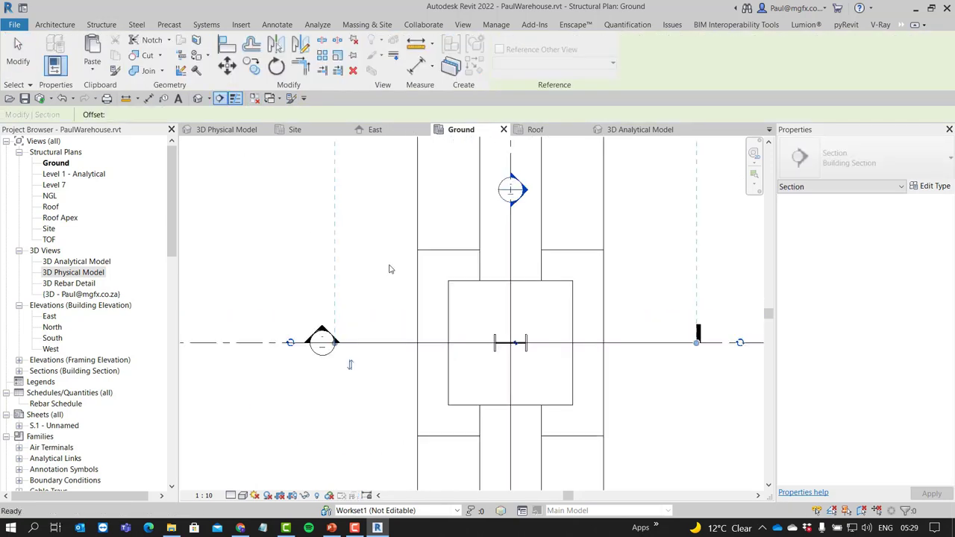
{"action": "key", "text": "Escape"}
Open the new Section 11 view and zoom to the footing
{"action": "double_click", "coordinate": [323, 337]}
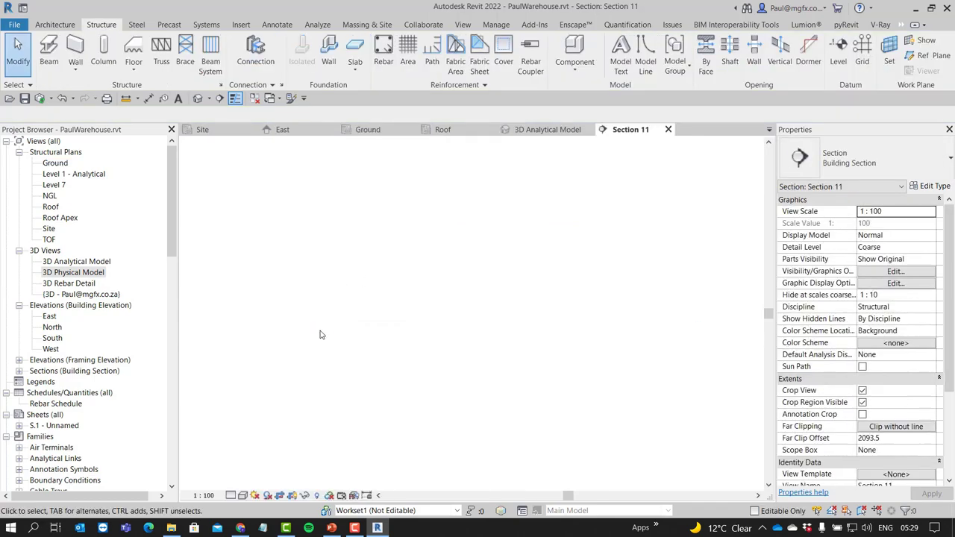
{"action": "scroll", "coordinate": [450, 418], "scroll_direction": "up", "scroll_amount": 5}
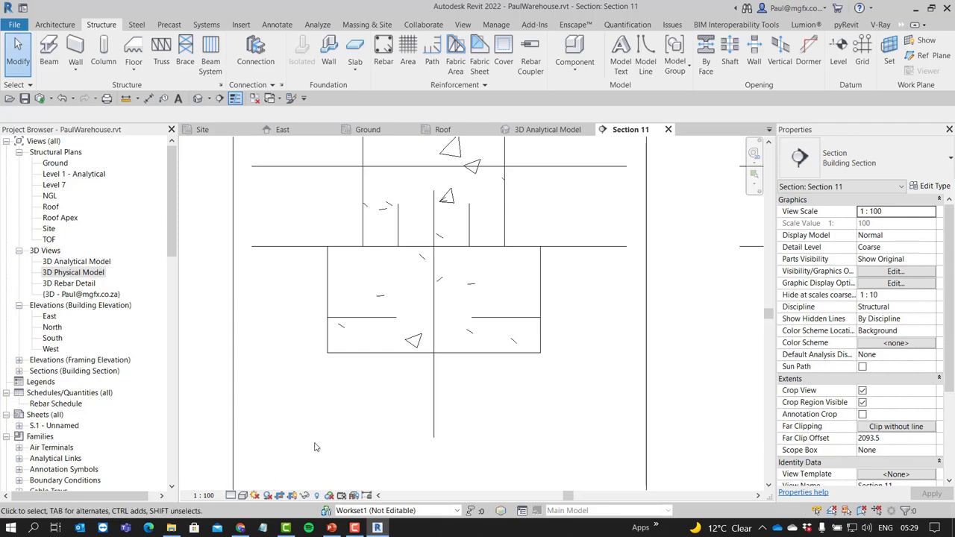
{"action": "scroll", "coordinate": [364, 403], "scroll_direction": "up", "scroll_amount": 3}
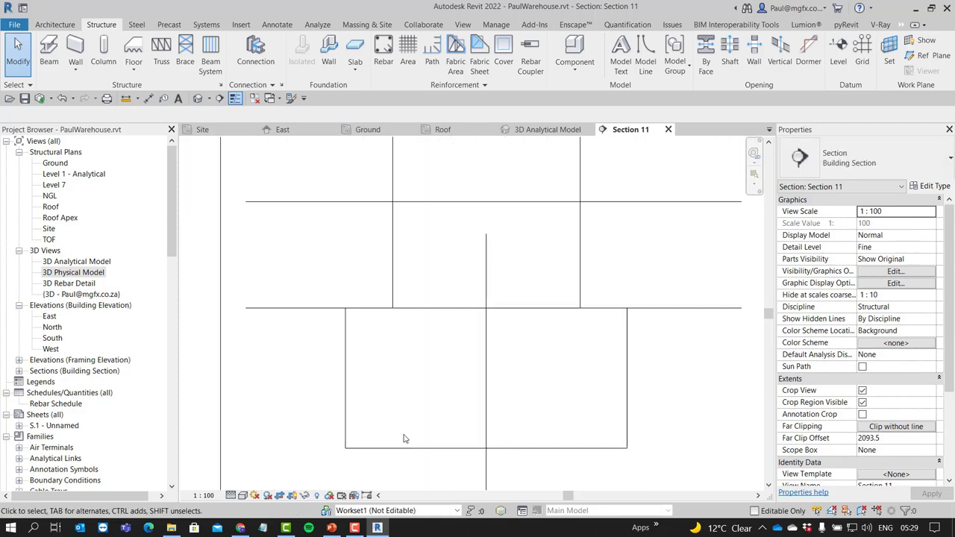
Place one R20 bar perpendicular to cover near the footing's upper left corner
{"action": "left_click", "coordinate": [380, 50]}
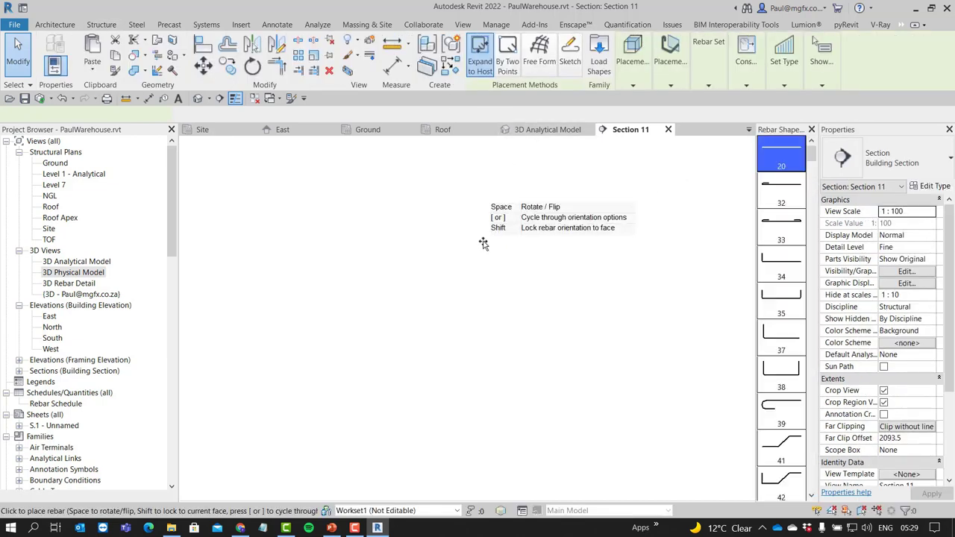
{"action": "scroll", "coordinate": [455, 252], "scroll_direction": "up", "scroll_amount": 3}
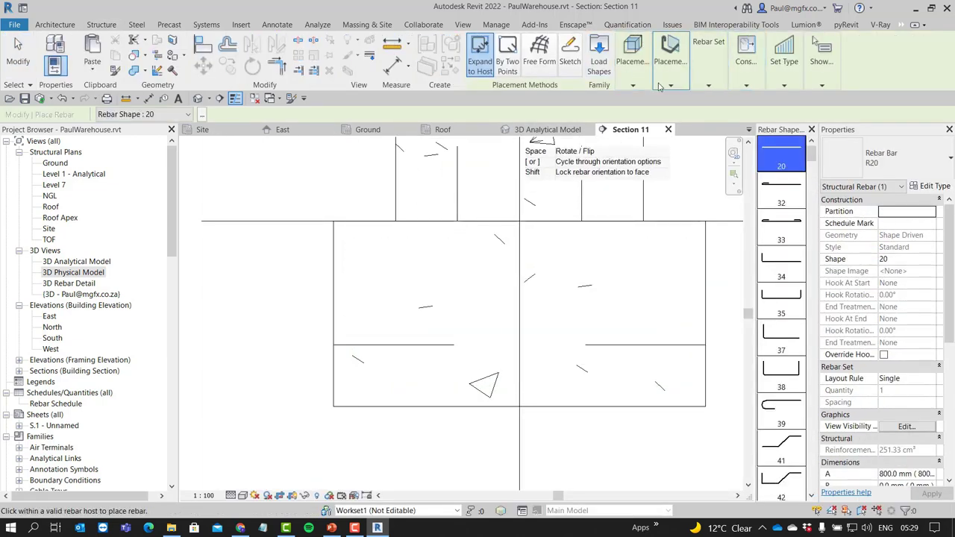
{"action": "left_click", "coordinate": [670, 87]}
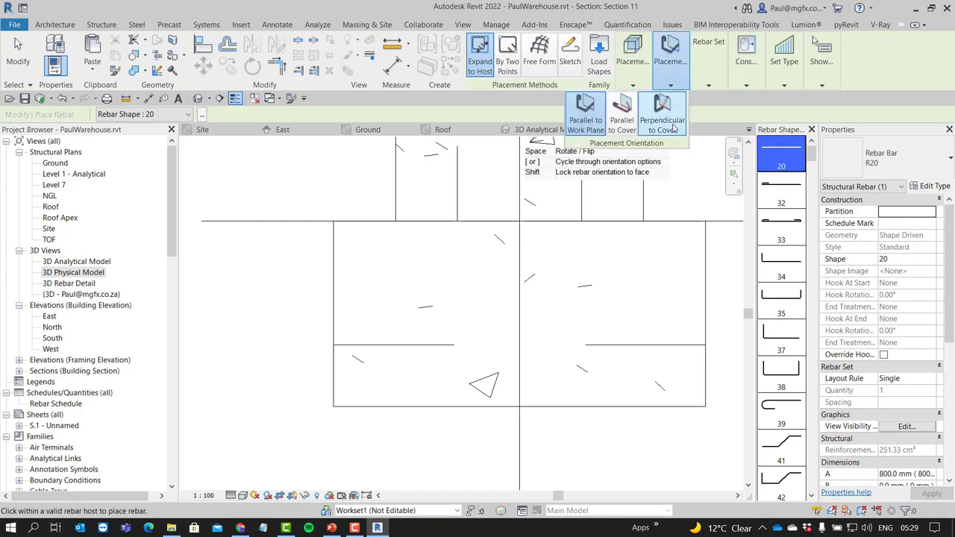
{"action": "left_click", "coordinate": [662, 116]}
{"action": "scroll", "coordinate": [349, 248], "scroll_direction": "up", "scroll_amount": 2}
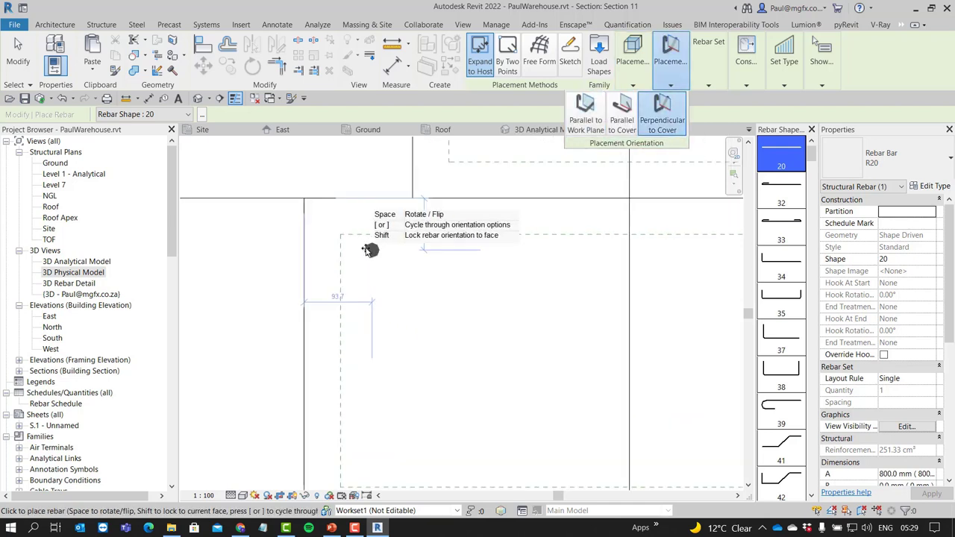
{"action": "scroll", "coordinate": [347, 248], "scroll_direction": "up", "scroll_amount": 2}
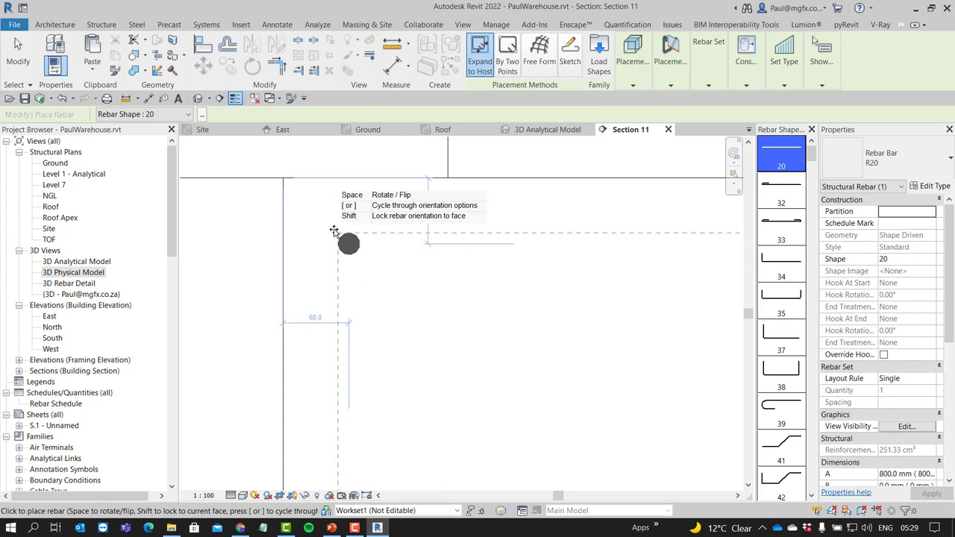
{"action": "left_click", "coordinate": [332, 270]}
{"action": "scroll", "coordinate": [332, 257], "scroll_direction": "down", "scroll_amount": 2}
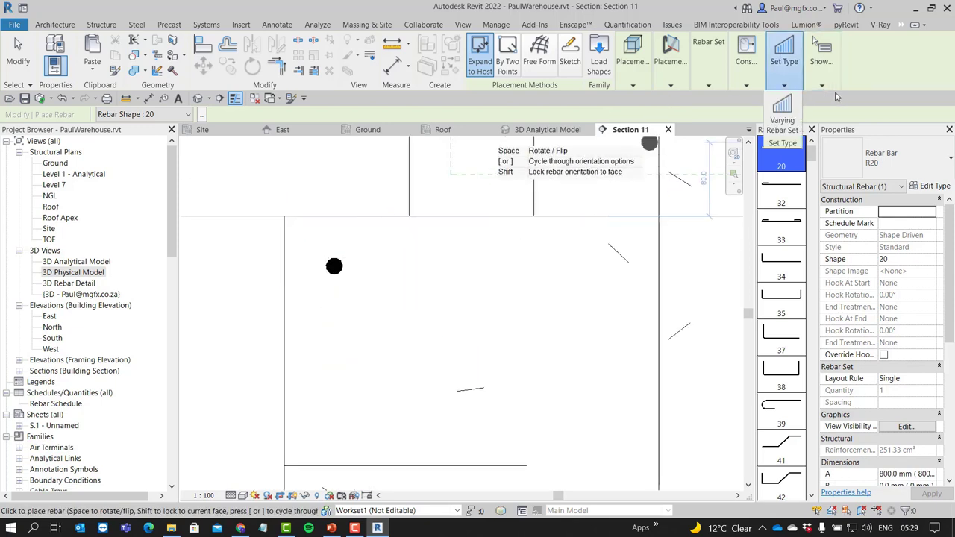
{"action": "key", "text": "Escape"}
{"action": "key", "text": "Escape"}
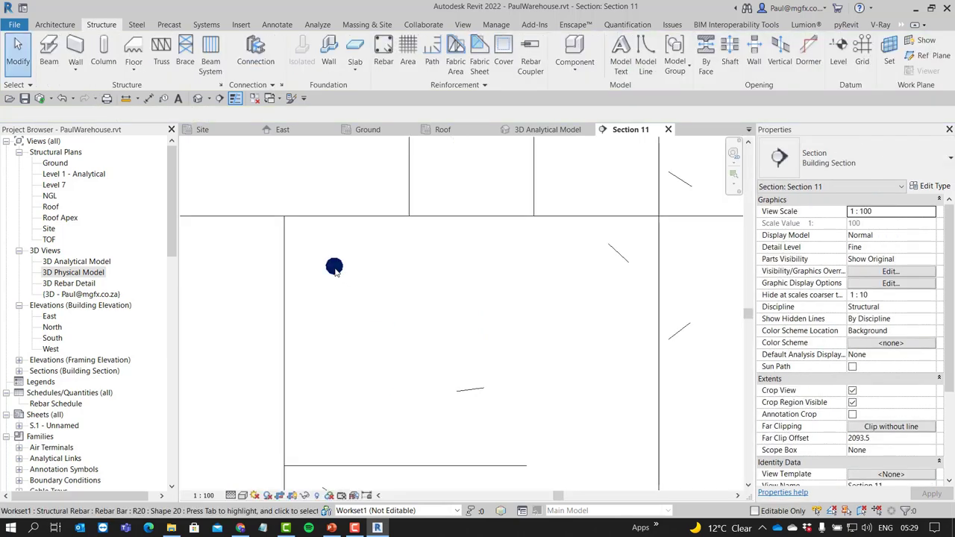
Set the rebar layout to Minimum Clear Spacing, giving three bars at 100 mm
{"action": "left_click", "coordinate": [547, 176]}
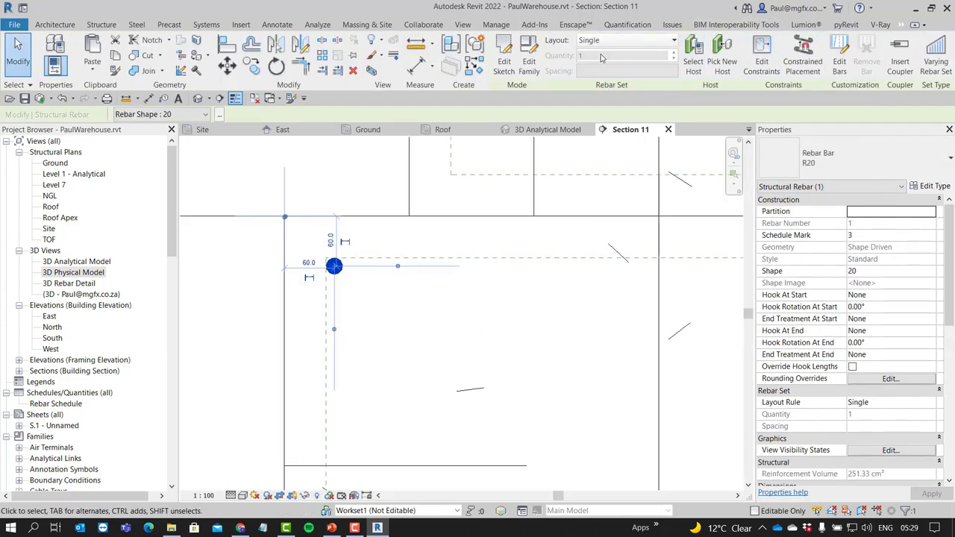
{"action": "left_click", "coordinate": [626, 41]}
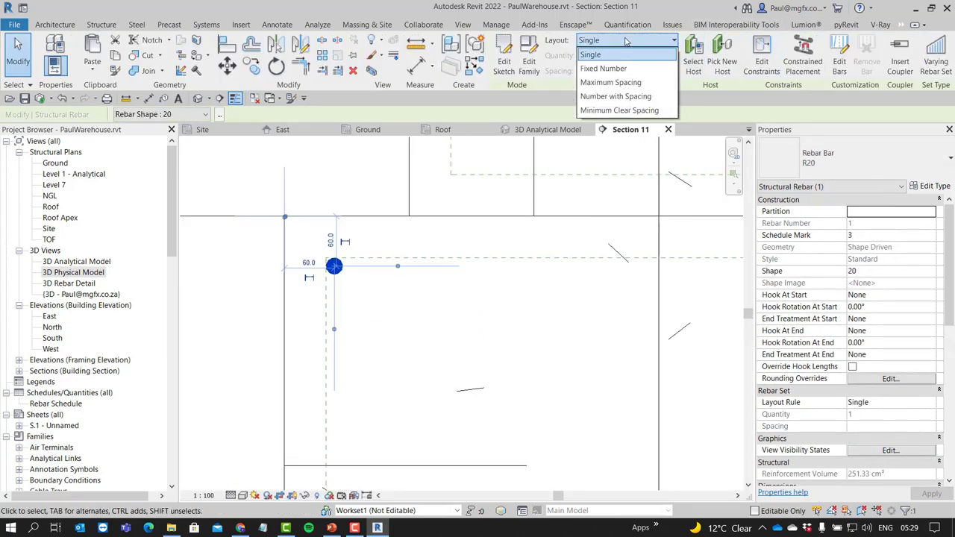
{"action": "left_click", "coordinate": [641, 111]}
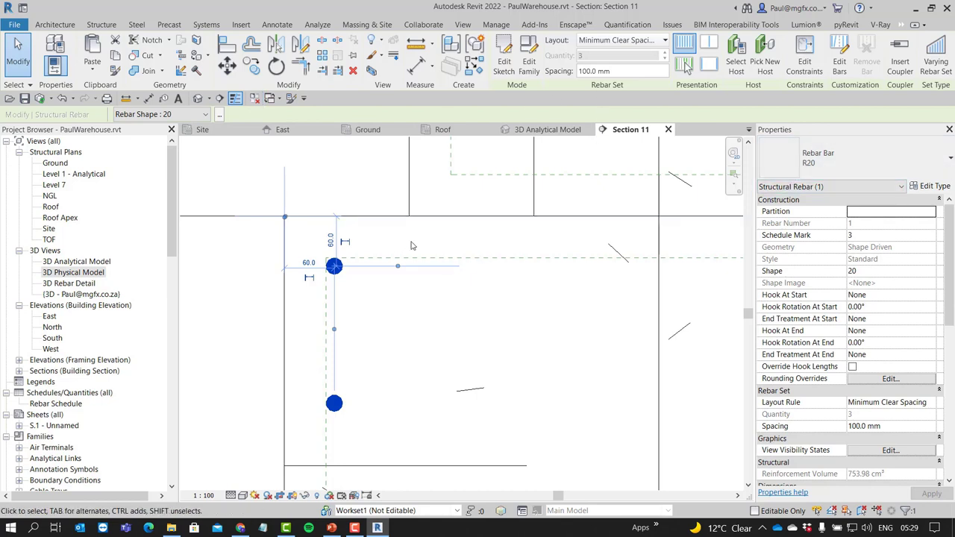
{"action": "scroll", "coordinate": [410, 246], "scroll_direction": "down", "scroll_amount": 4}
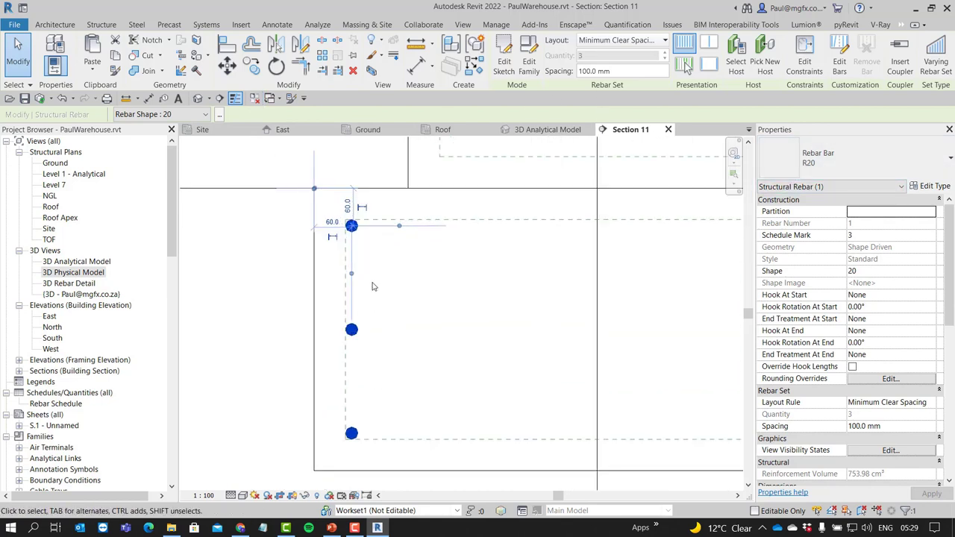
Reselect the rebar set and start a Create Similar rebar from it
{"action": "left_click", "coordinate": [368, 338]}
{"action": "left_click", "coordinate": [352, 329]}
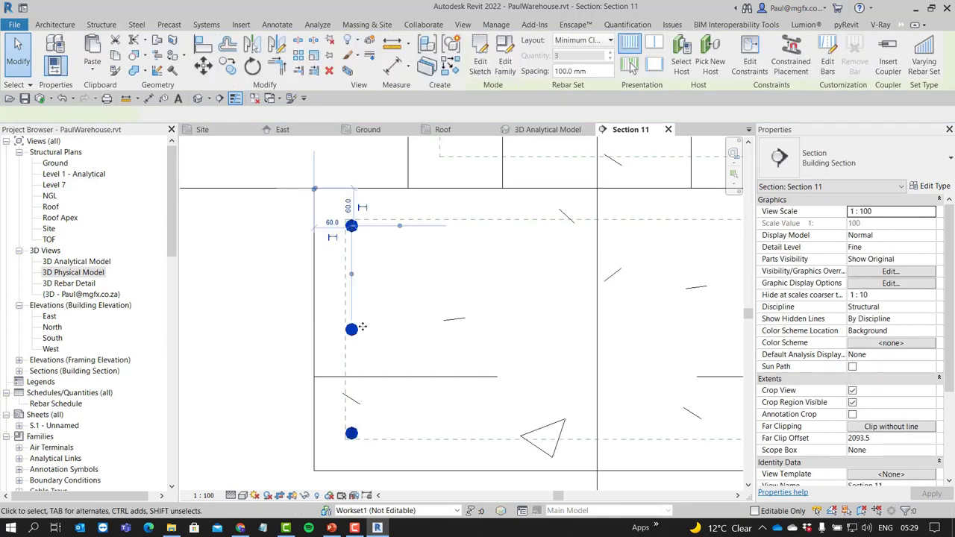
{"action": "right_click", "coordinate": [355, 329]}
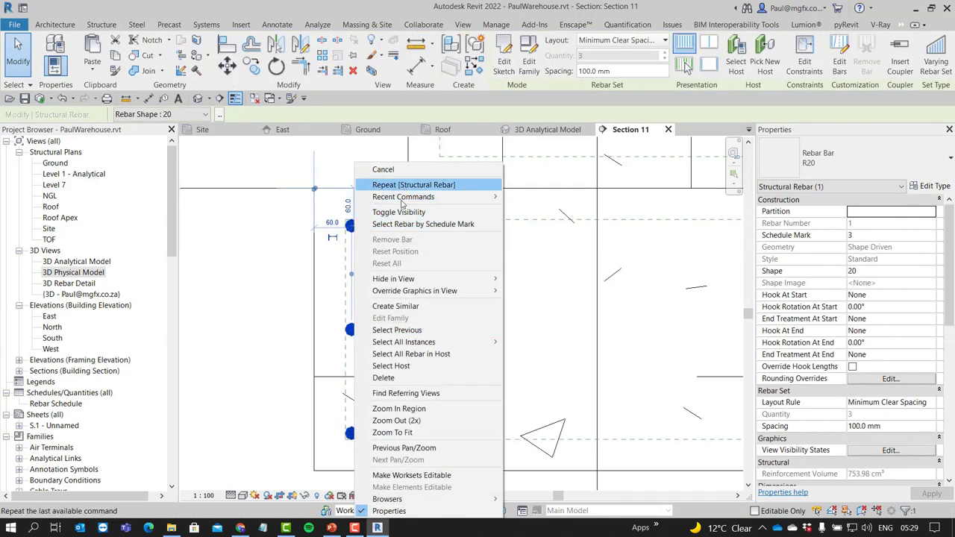
{"action": "key", "text": "Escape"}
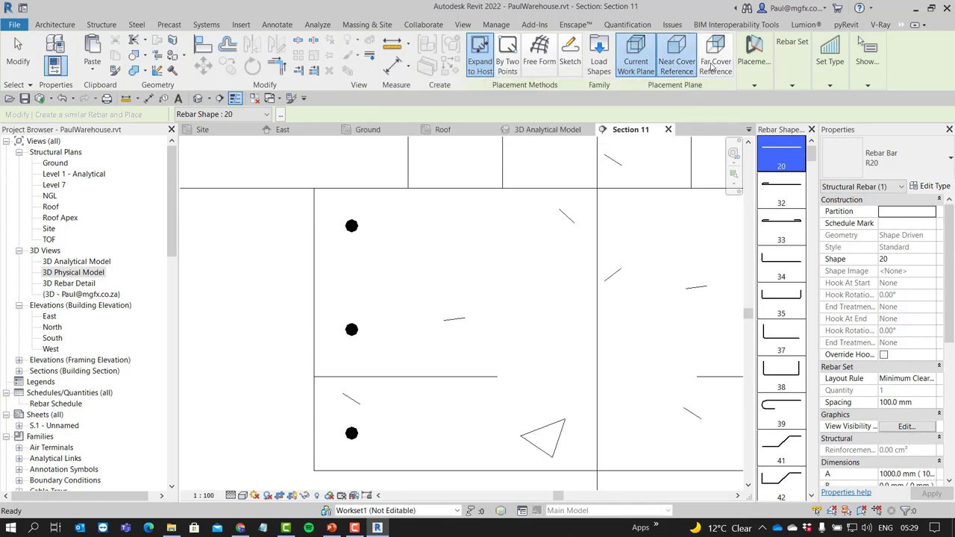
Place a row of seven R20 Shape 20 bars near the footing top, relative to the far cover
{"action": "left_click", "coordinate": [714, 66]}
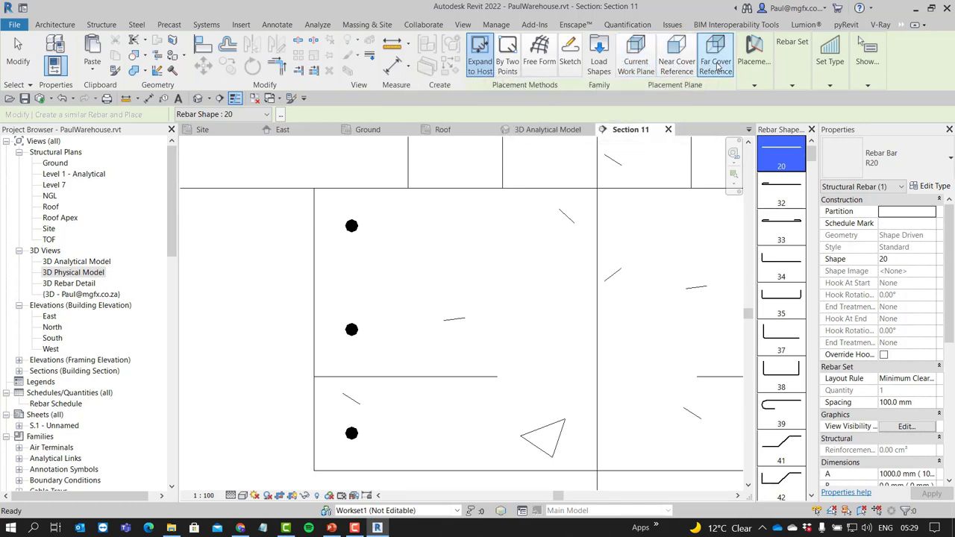
{"action": "left_click", "coordinate": [755, 87]}
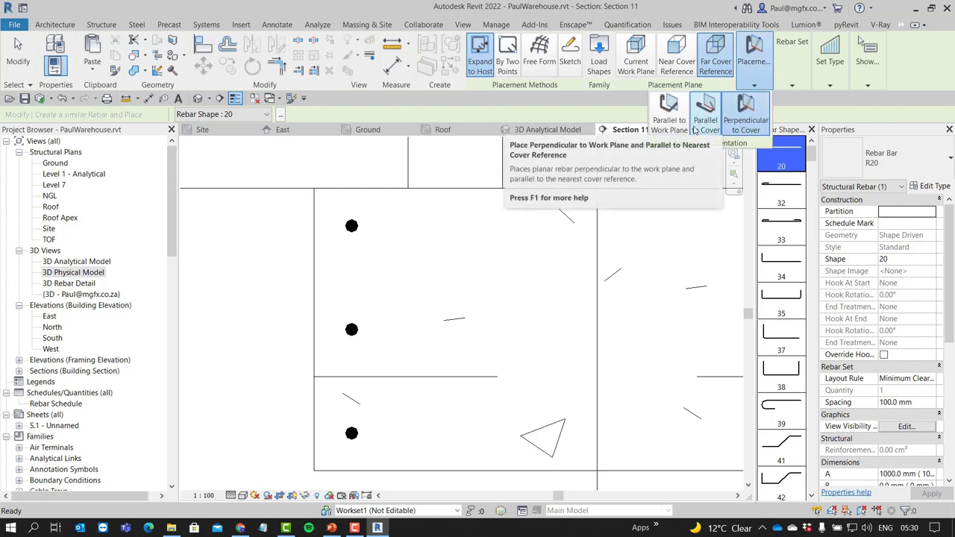
{"action": "scroll", "coordinate": [446, 278], "scroll_direction": "down", "scroll_amount": 2}
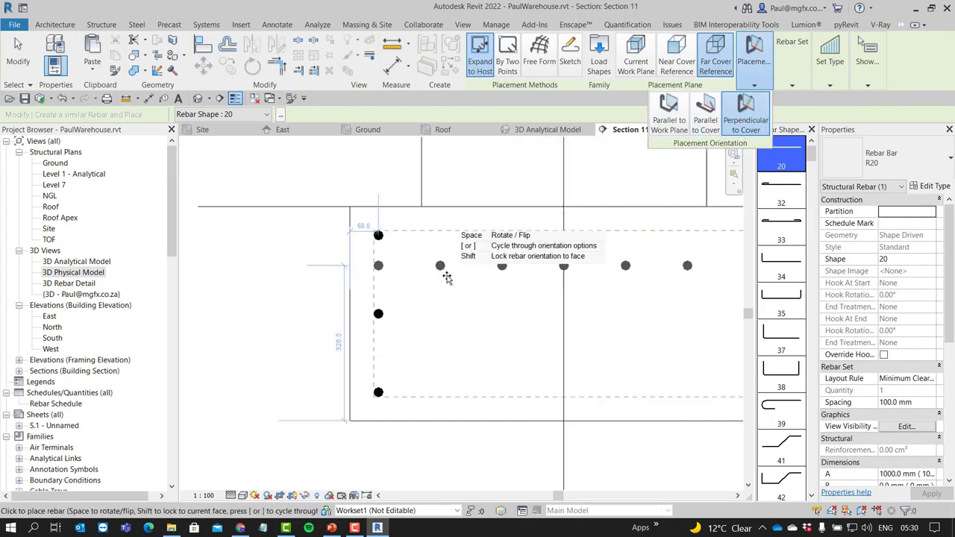
{"action": "scroll", "coordinate": [446, 277], "scroll_direction": "down", "scroll_amount": 1}
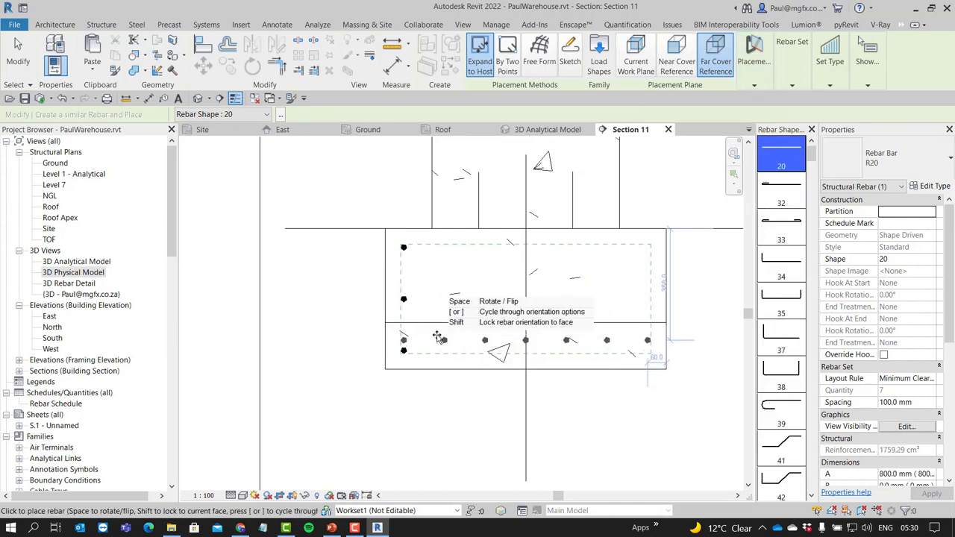
{"action": "left_click", "coordinate": [451, 276]}
{"action": "scroll", "coordinate": [464, 265], "scroll_direction": "up", "scroll_amount": 1}
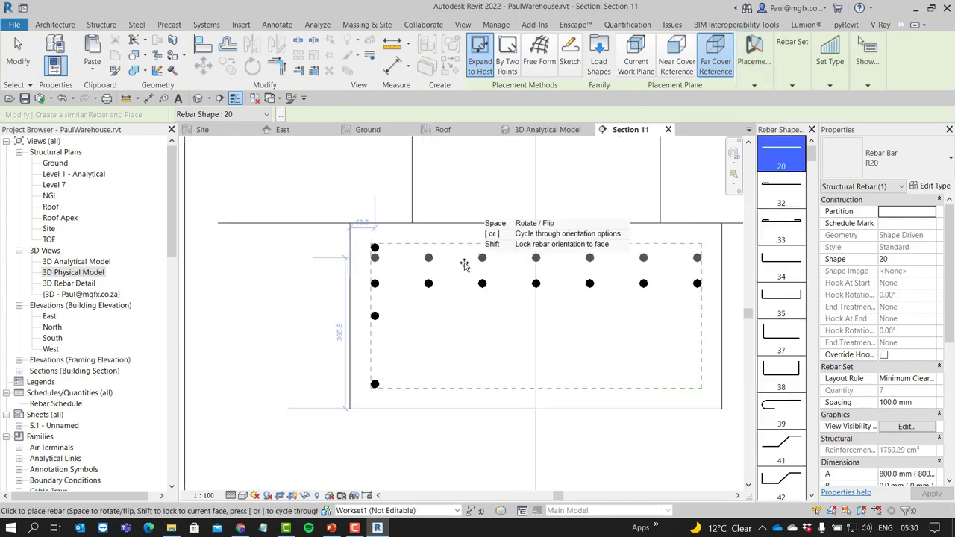
{"action": "scroll", "coordinate": [376, 316], "scroll_direction": "up", "scroll_amount": 2}
{"action": "key", "text": "Escape"}
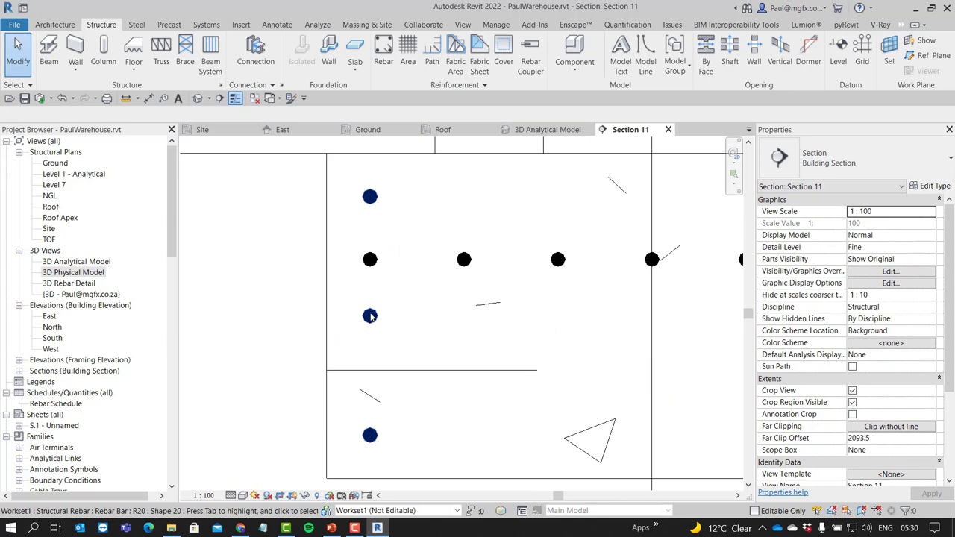
Drag the new rebar set up to 60.0 mm from the footing's top and left faces
{"action": "scroll", "coordinate": [369, 316], "scroll_direction": "up", "scroll_amount": 3}
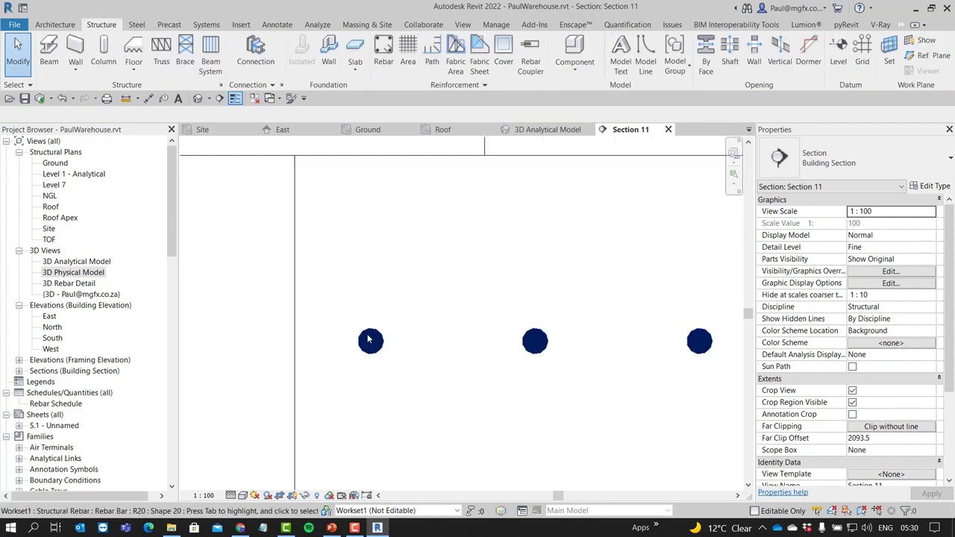
{"action": "left_click", "coordinate": [373, 337]}
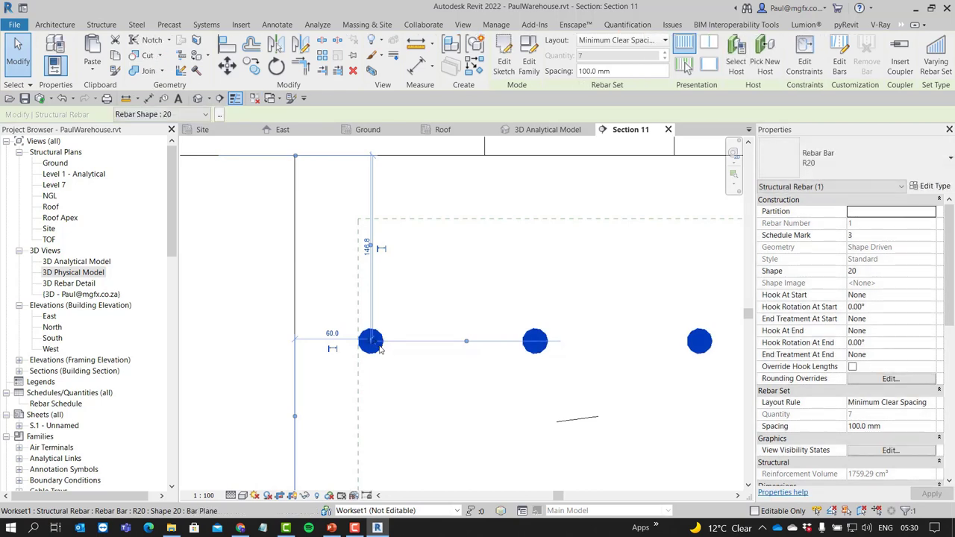
{"action": "left_click_drag", "start_coordinate": [378, 349], "coordinate": [378, 242]}
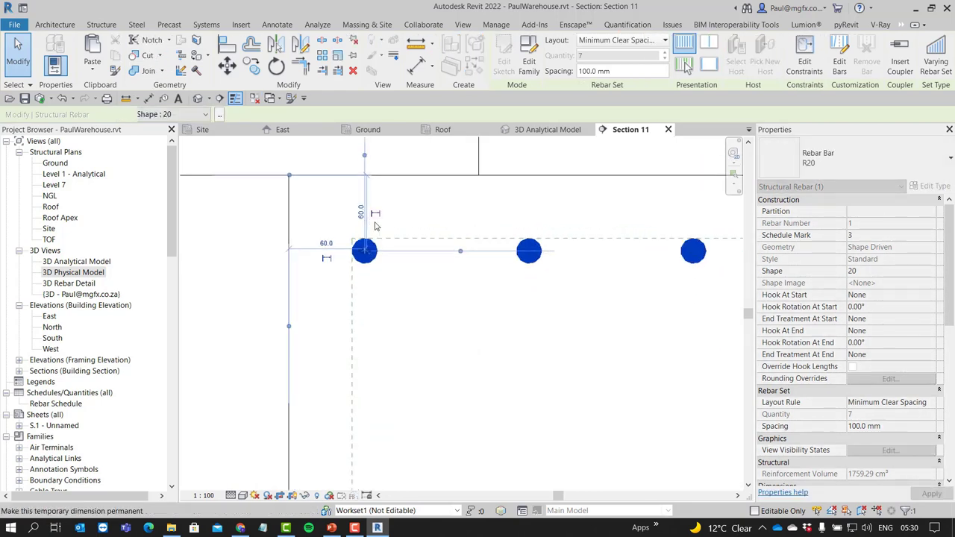
{"action": "left_click", "coordinate": [365, 217]}
{"action": "scroll", "coordinate": [366, 218], "scroll_direction": "up", "scroll_amount": 2}
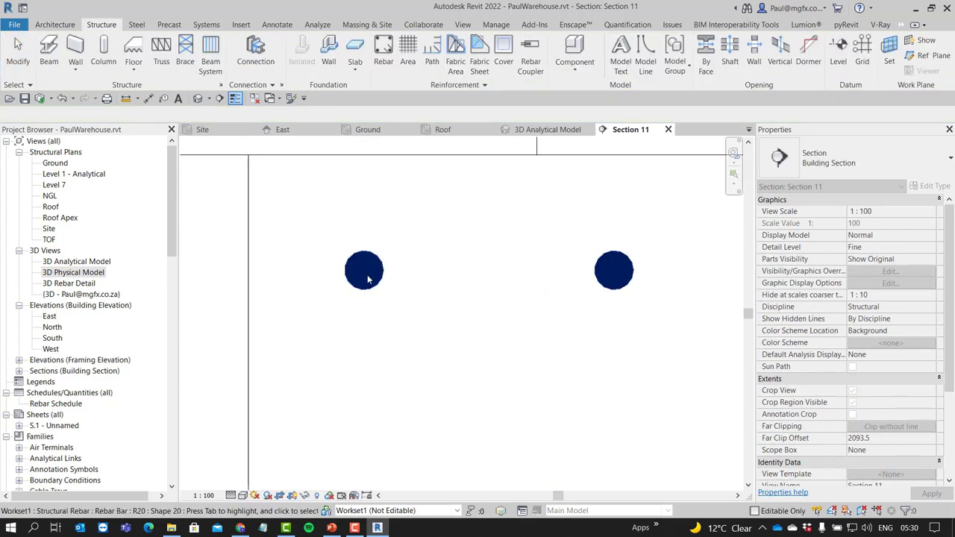
{"action": "left_click", "coordinate": [468, 264]}
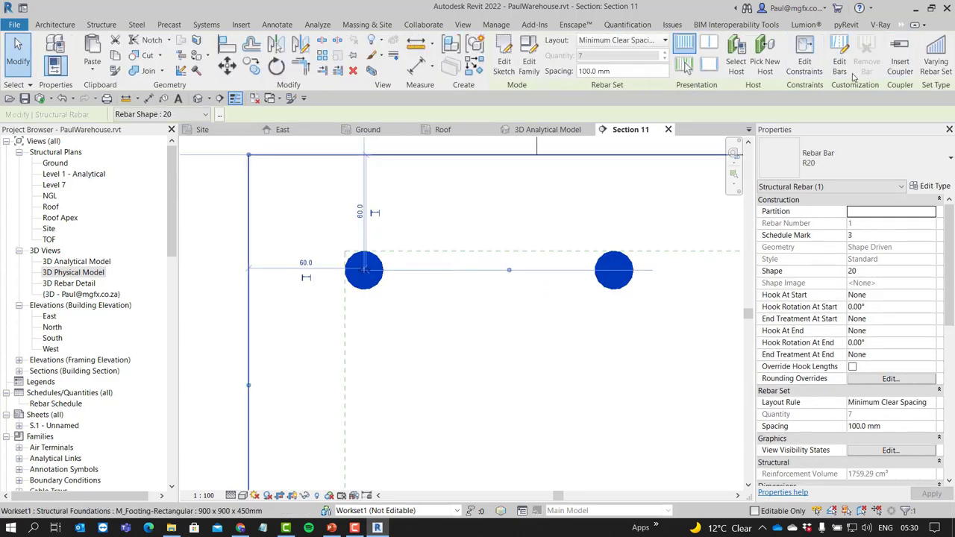
Edit the rebar row's constraints and try a -20 mm offset from the top cover
{"action": "left_click", "coordinate": [804, 64]}
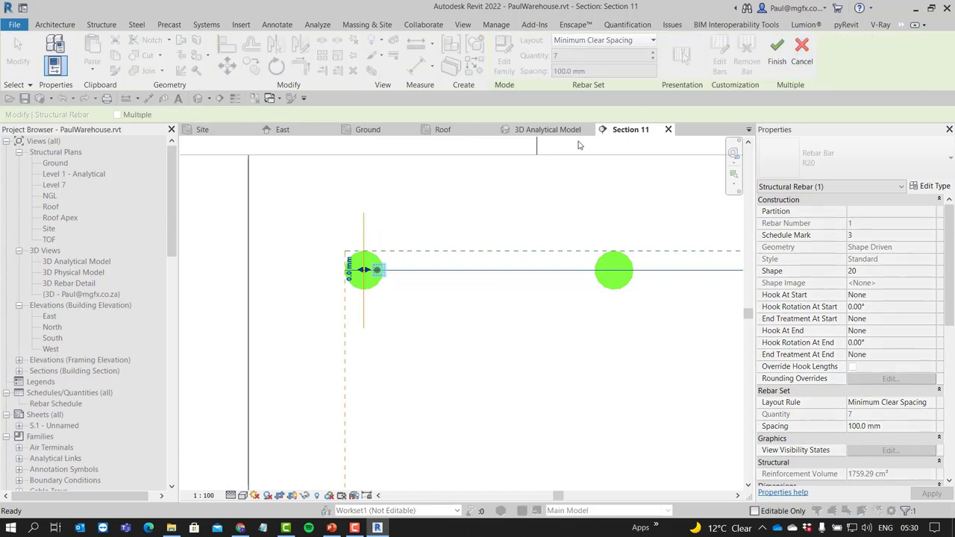
{"action": "scroll", "coordinate": [383, 291], "scroll_direction": "down", "scroll_amount": 3}
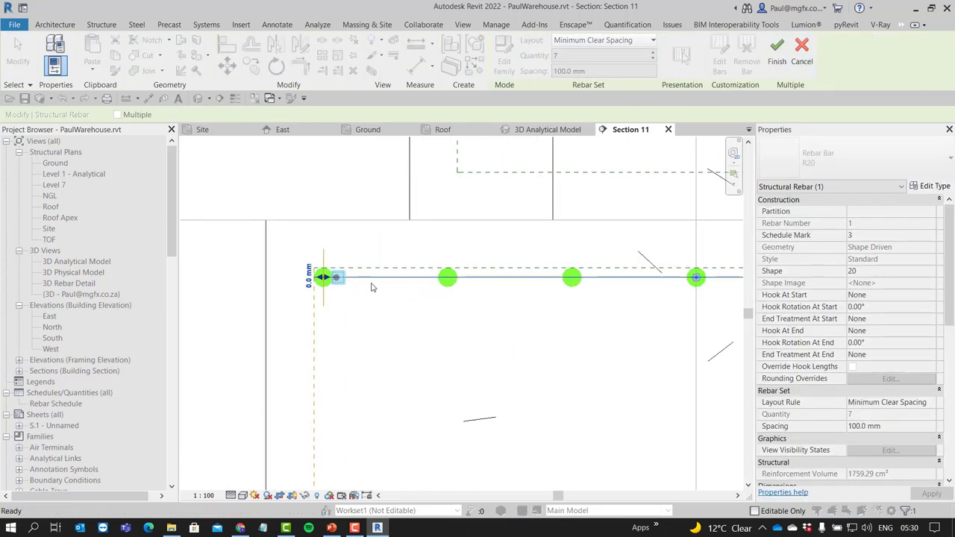
{"action": "key", "text": "Escape"}
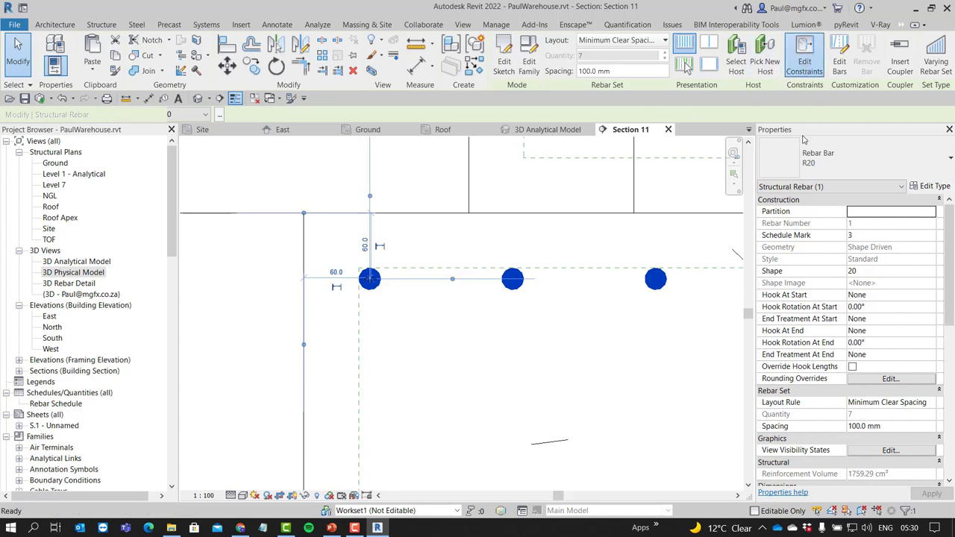
{"action": "left_click", "coordinate": [804, 56]}
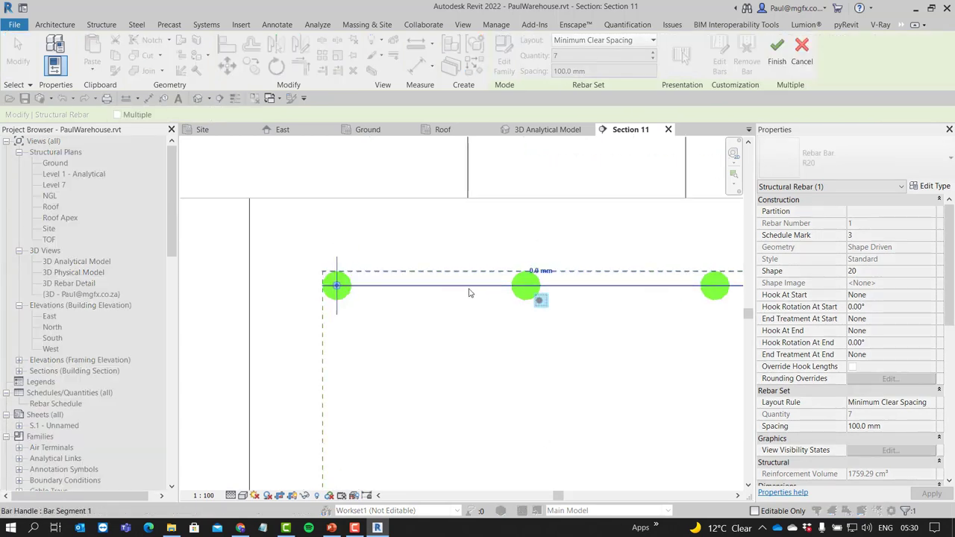
{"action": "scroll", "coordinate": [426, 288], "scroll_direction": "down", "scroll_amount": 2}
{"action": "middle_click_drag", "start_coordinate": [450, 297], "coordinate": [251, 305]}
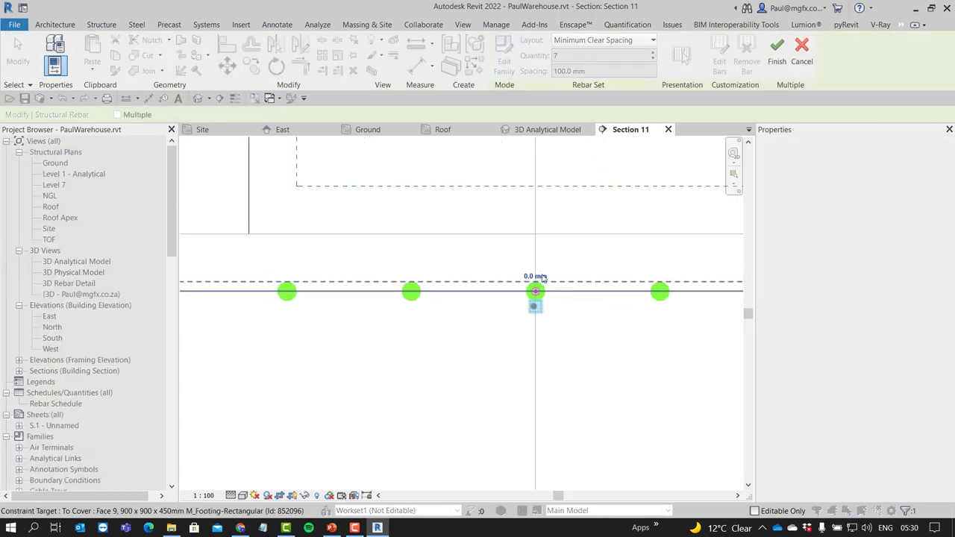
{"action": "scroll", "coordinate": [540, 280], "scroll_direction": "up", "scroll_amount": 2}
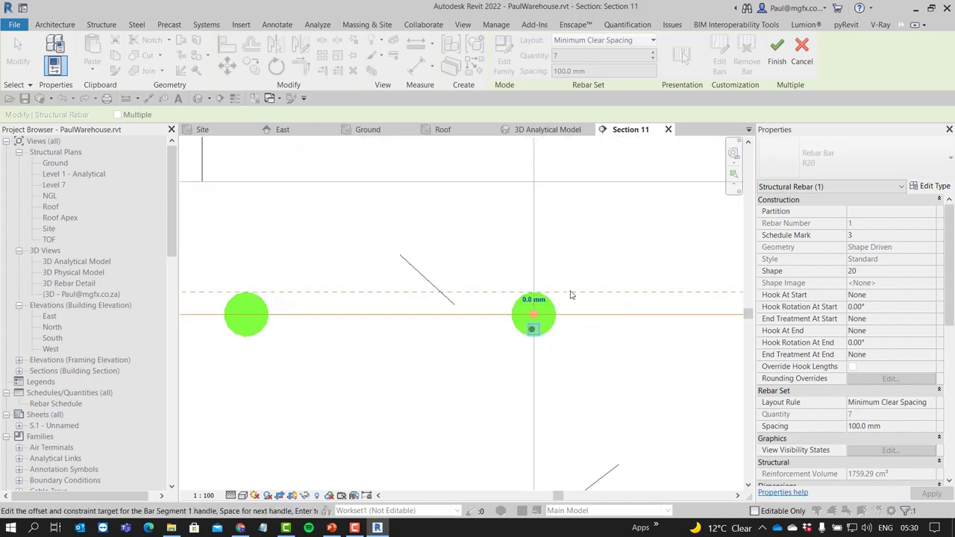
{"action": "scroll", "coordinate": [599, 315], "scroll_direction": "down", "scroll_amount": 2}
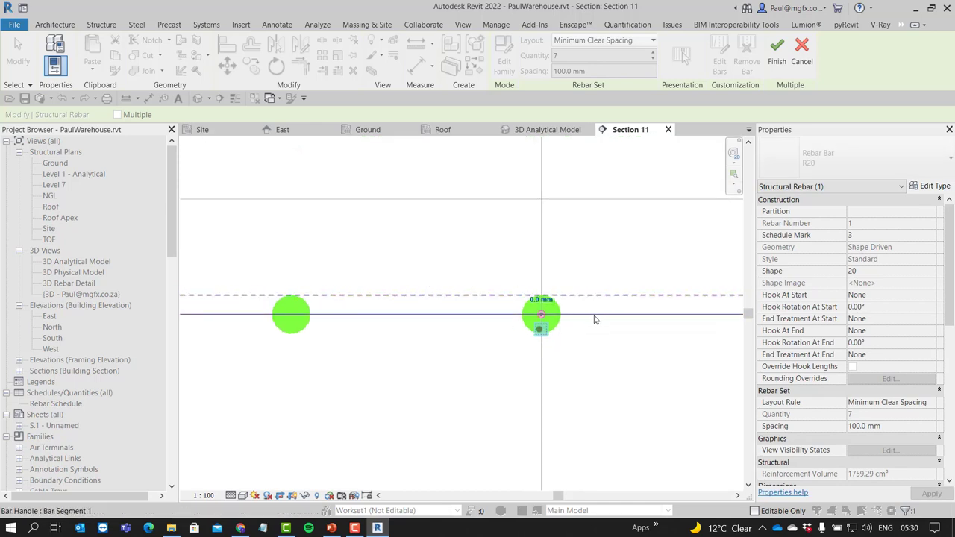
{"action": "scroll", "coordinate": [548, 302], "scroll_direction": "up", "scroll_amount": 2}
{"action": "left_click", "coordinate": [548, 296]}
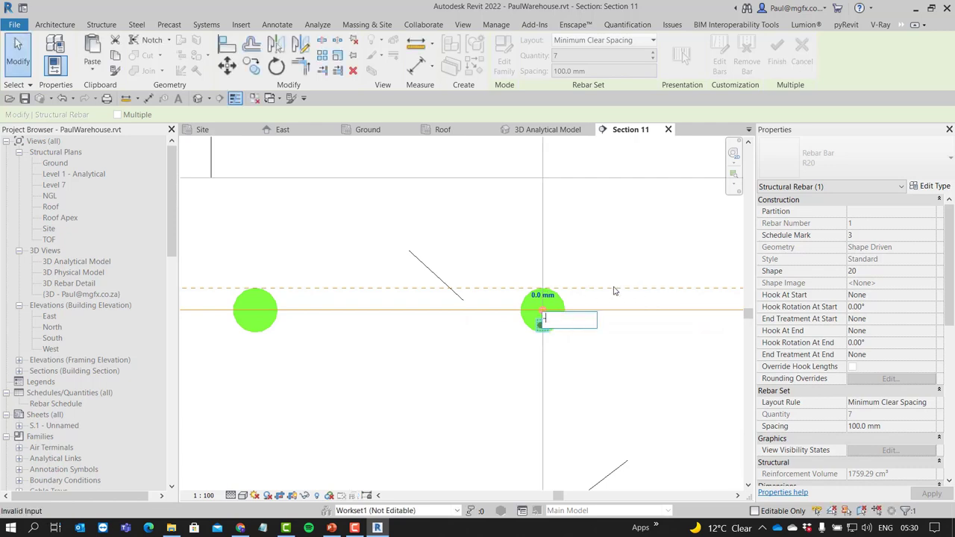
{"action": "key", "text": "Return"}
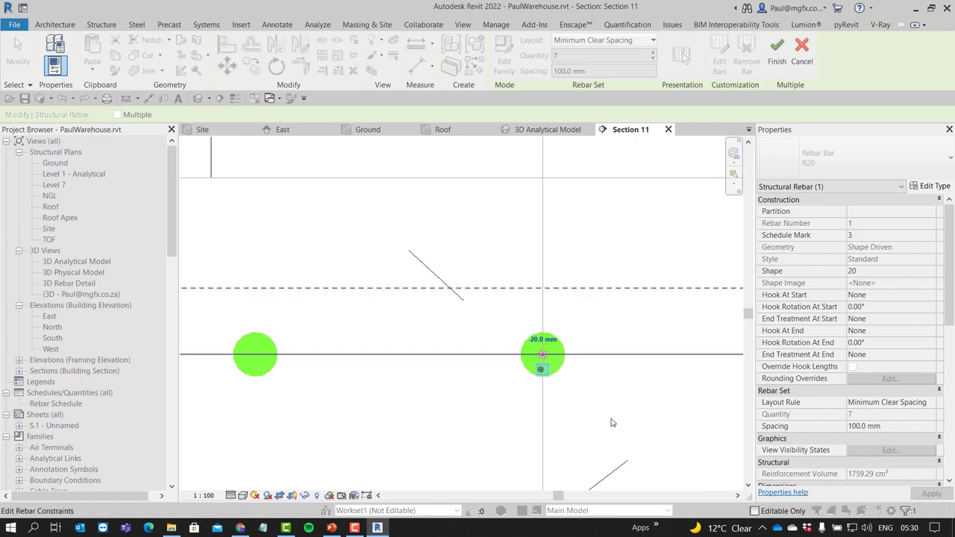
Reset the bar row's cover offset to 0.0 mm and finish constraint editing
{"action": "left_click", "coordinate": [546, 340]}
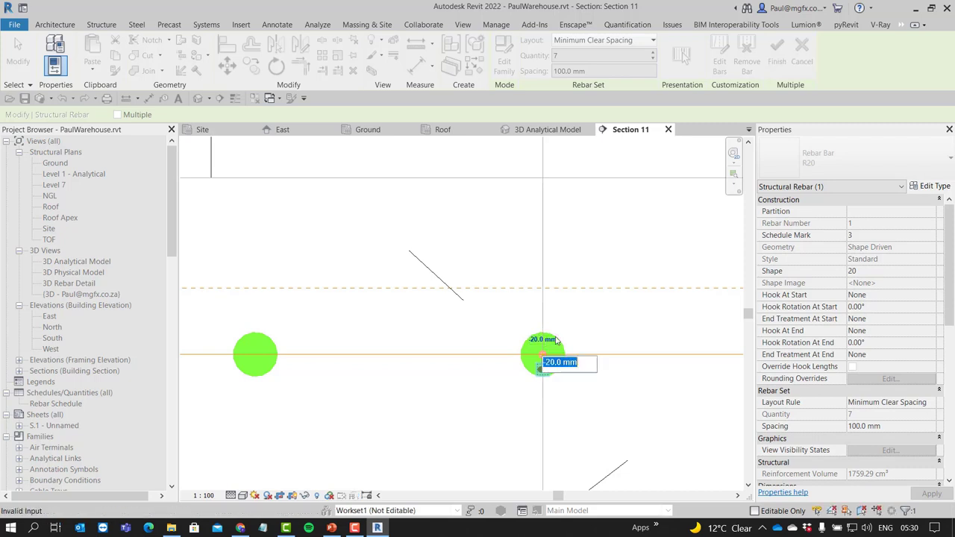
{"action": "type", "text": "0"}
{"action": "key", "text": "Return"}
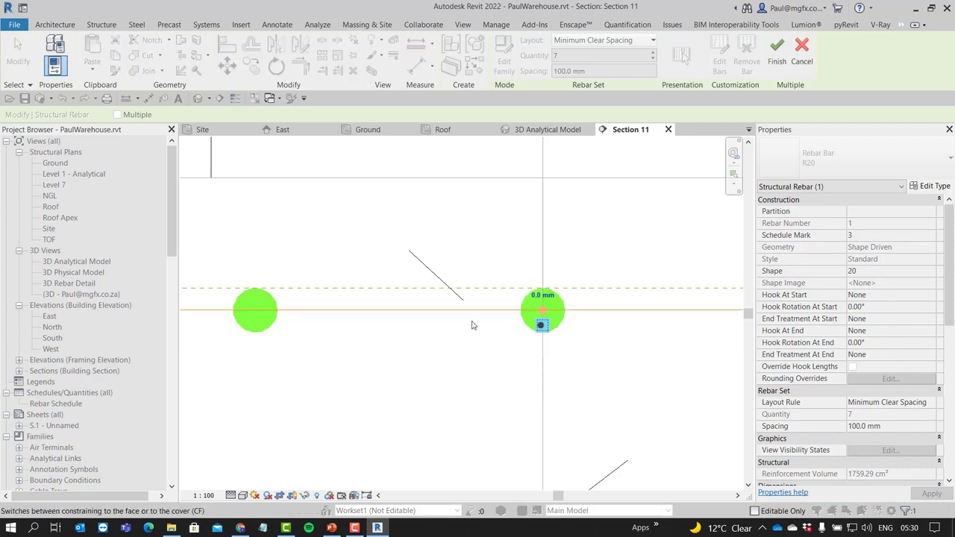
{"action": "scroll", "coordinate": [447, 358], "scroll_direction": "down", "scroll_amount": 3}
{"action": "scroll", "coordinate": [477, 351], "scroll_direction": "down", "scroll_amount": 4}
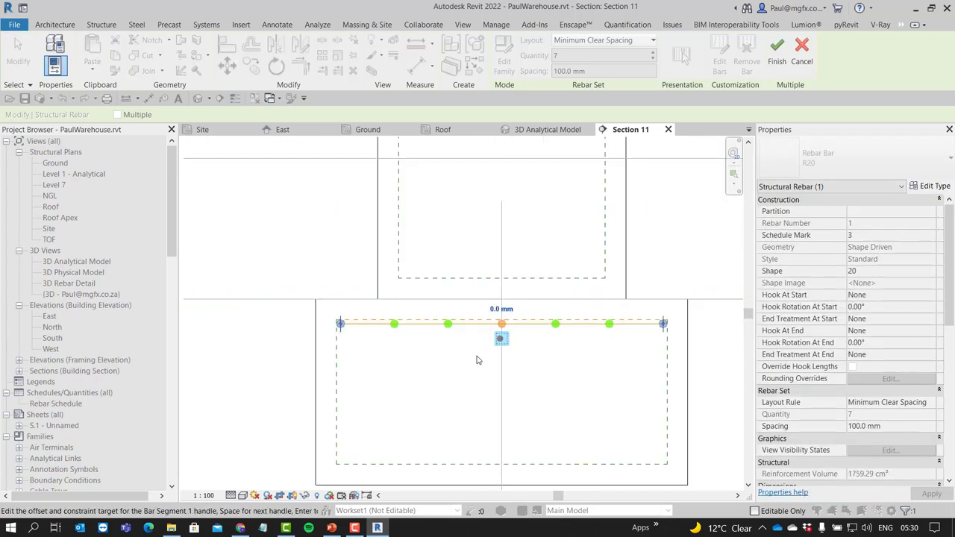
{"action": "scroll", "coordinate": [447, 346], "scroll_direction": "up", "scroll_amount": 2}
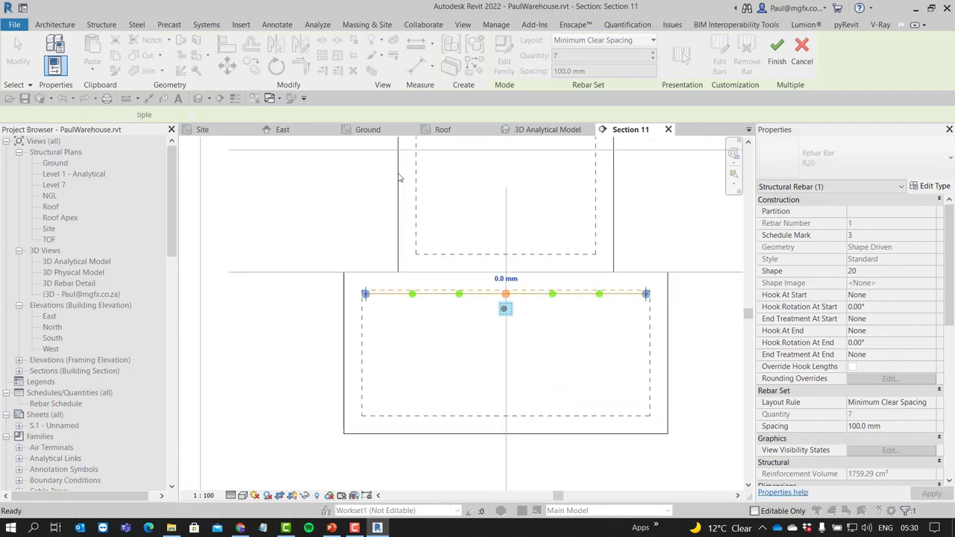
{"action": "key", "text": "Return"}
{"action": "key", "text": "Escape"}
{"action": "scroll", "coordinate": [479, 311], "scroll_direction": "down", "scroll_amount": 3}
Tick View unobscured and View as solid for the top R20 rebar row in 3D Physical Model
{"action": "scroll", "coordinate": [448, 265], "scroll_direction": "up", "scroll_amount": 2}
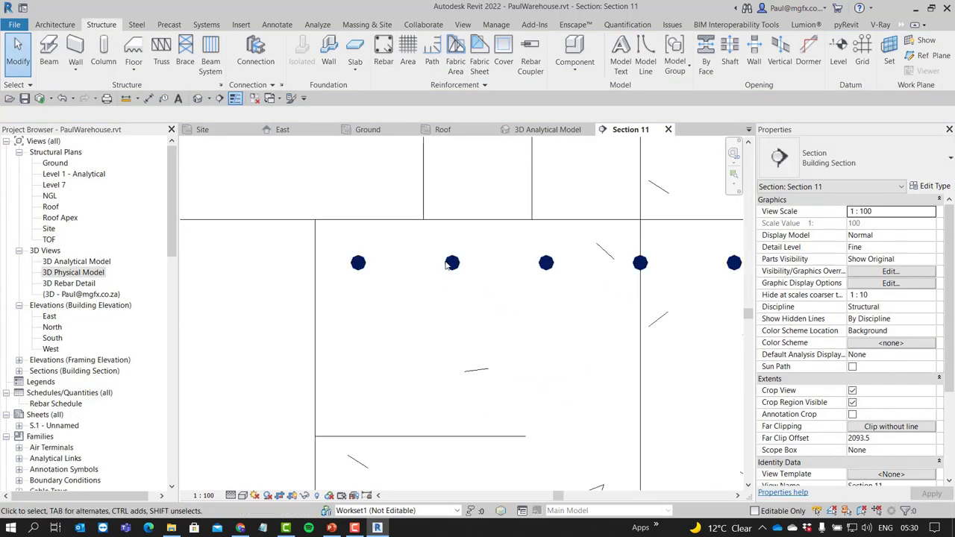
{"action": "scroll", "coordinate": [446, 265], "scroll_direction": "down", "scroll_amount": 2}
{"action": "scroll", "coordinate": [417, 297], "scroll_direction": "down", "scroll_amount": 3}
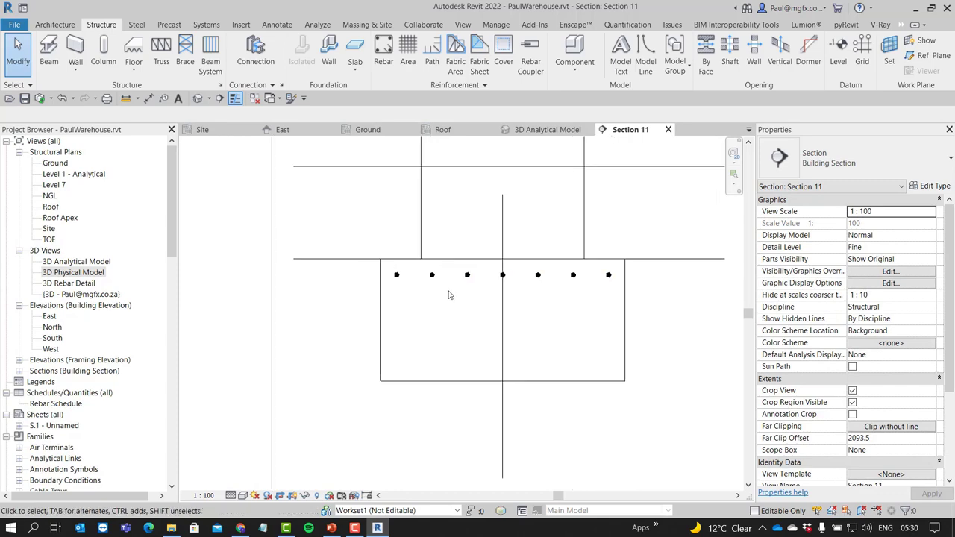
{"action": "scroll", "coordinate": [422, 300], "scroll_direction": "up", "scroll_amount": 4}
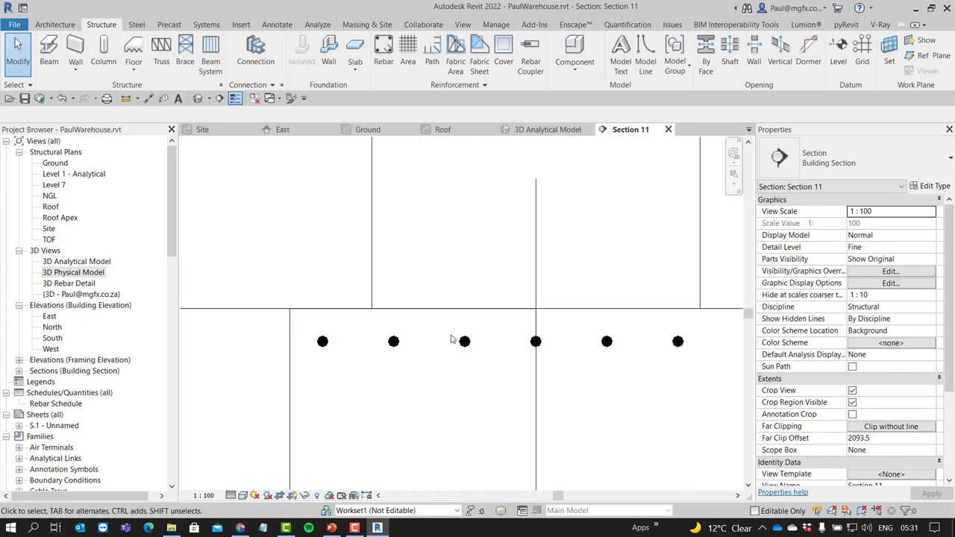
{"action": "left_click", "coordinate": [599, 339]}
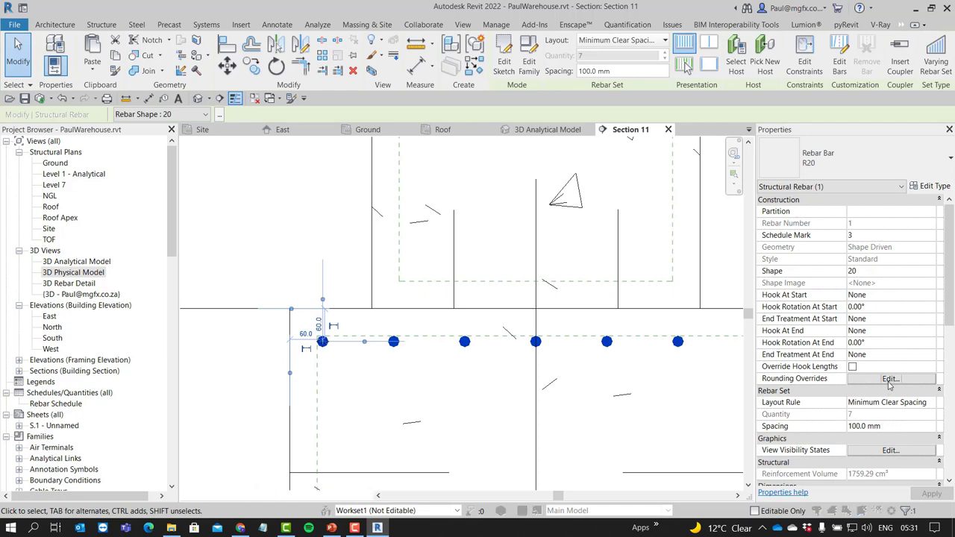
{"action": "left_click", "coordinate": [889, 379]}
{"action": "left_click", "coordinate": [567, 314]}
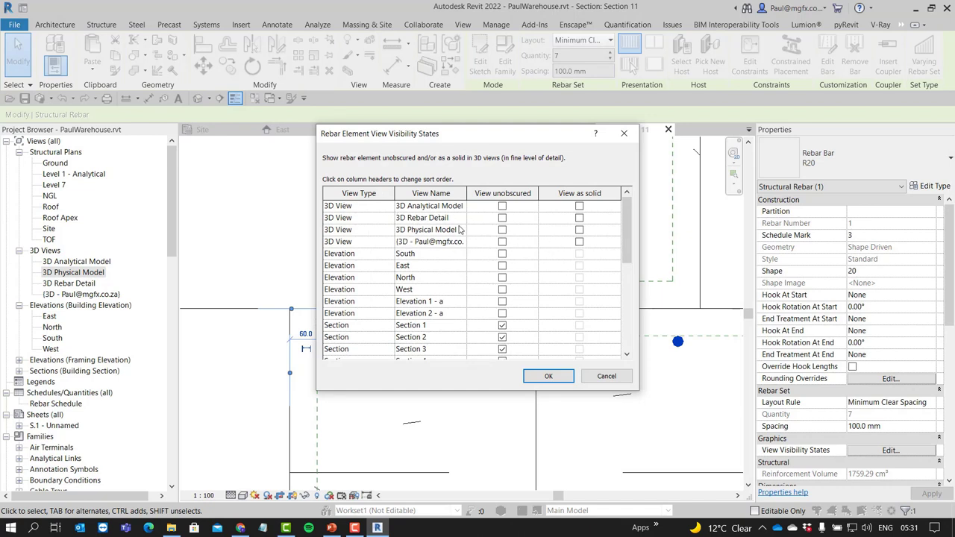
{"action": "left_click", "coordinate": [501, 230]}
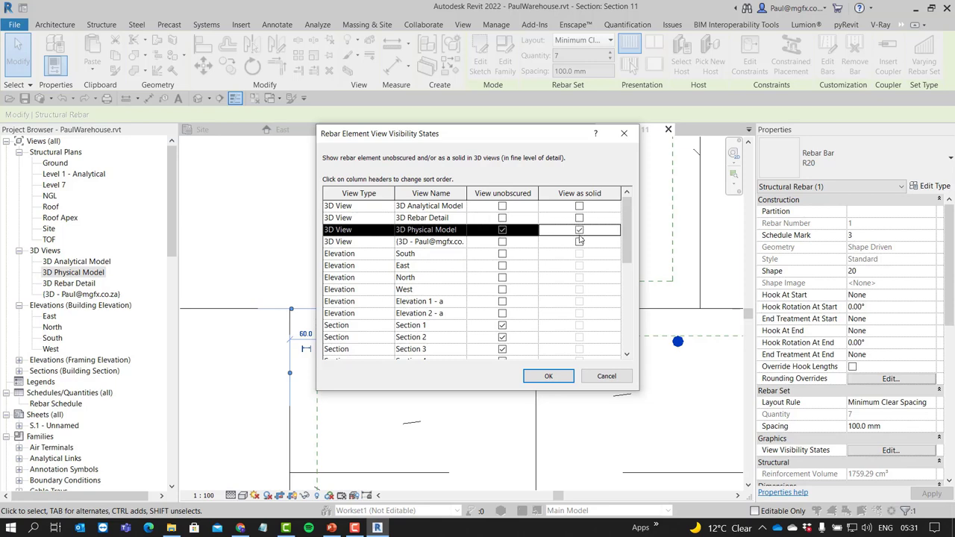
{"action": "left_click", "coordinate": [548, 376]}
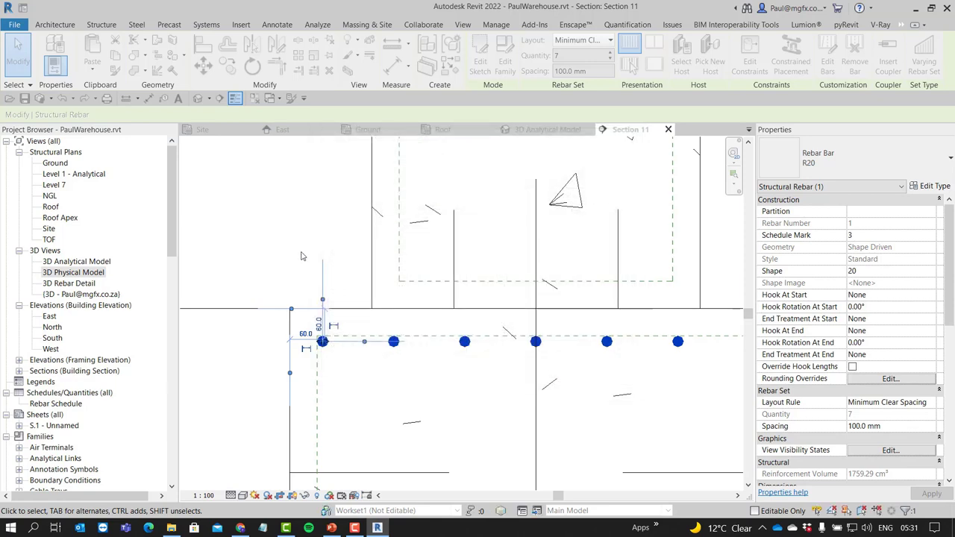
{"action": "key", "text": "Escape"}
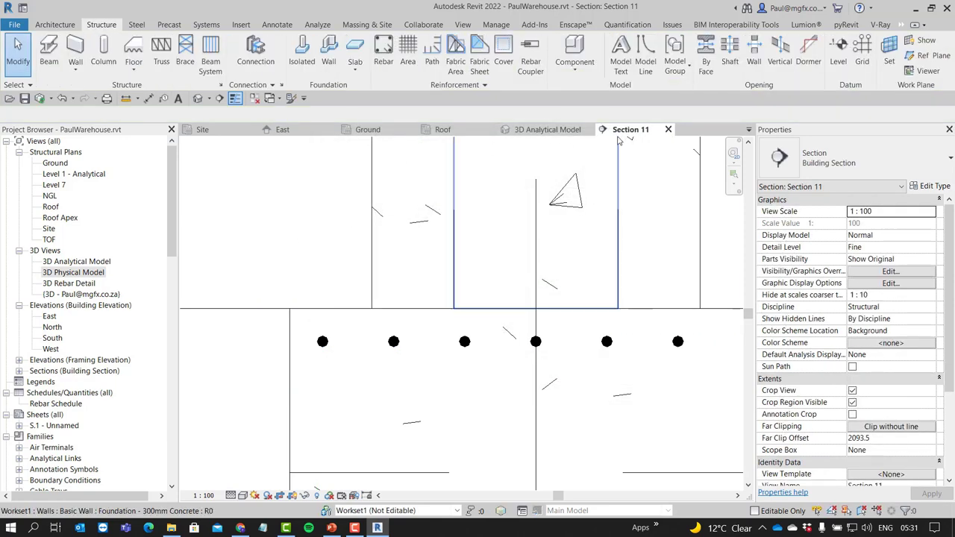
{"action": "left_click", "coordinate": [552, 131]}
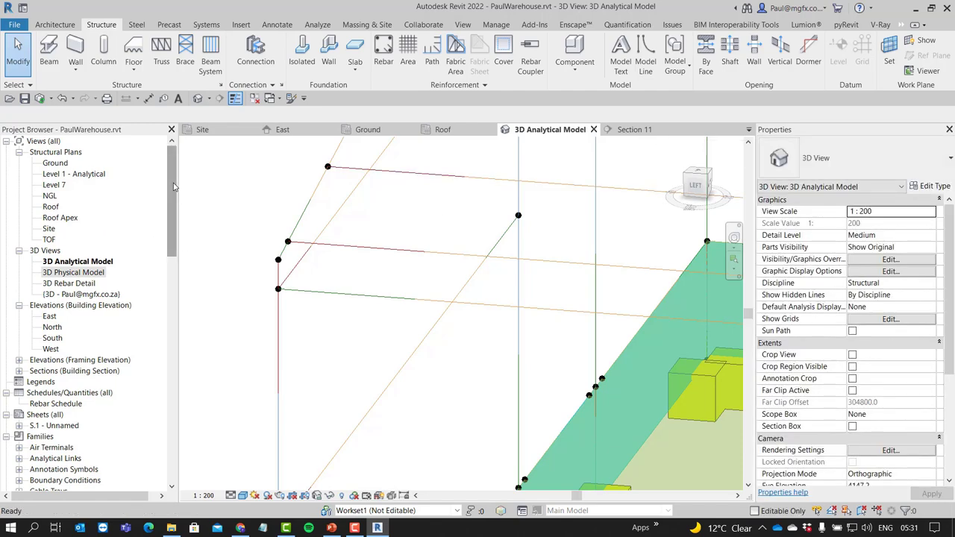
Open the 3D Physical Model view and zoom around the 900 x 900 x 450mm footing's seven R20 bars
{"action": "left_click", "coordinate": [70, 273]}
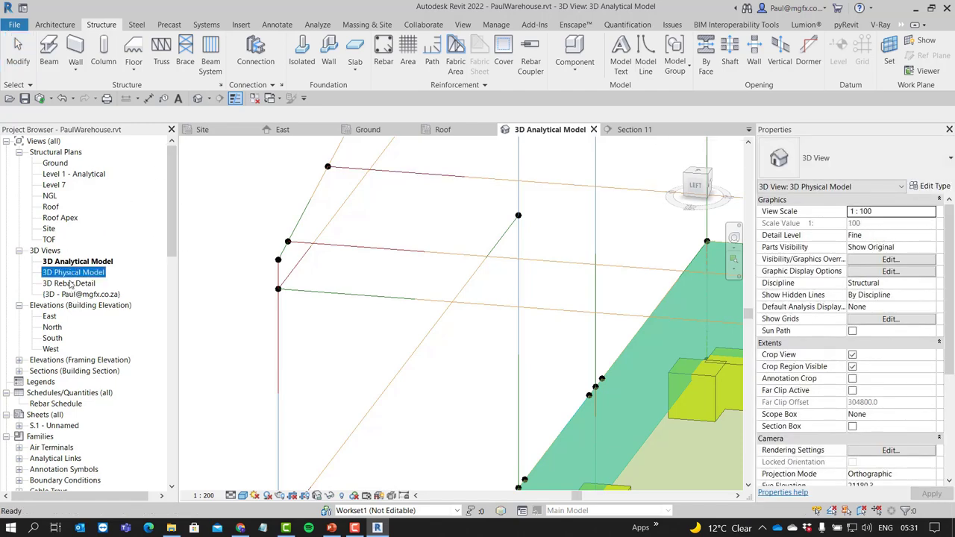
{"action": "double_click", "coordinate": [81, 273]}
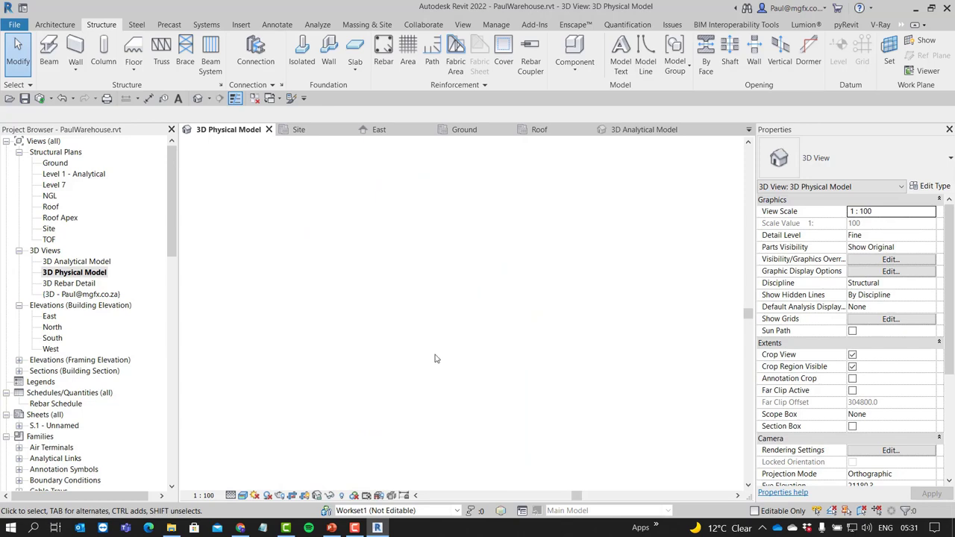
{"action": "scroll", "coordinate": [582, 317], "scroll_direction": "up", "scroll_amount": 10}
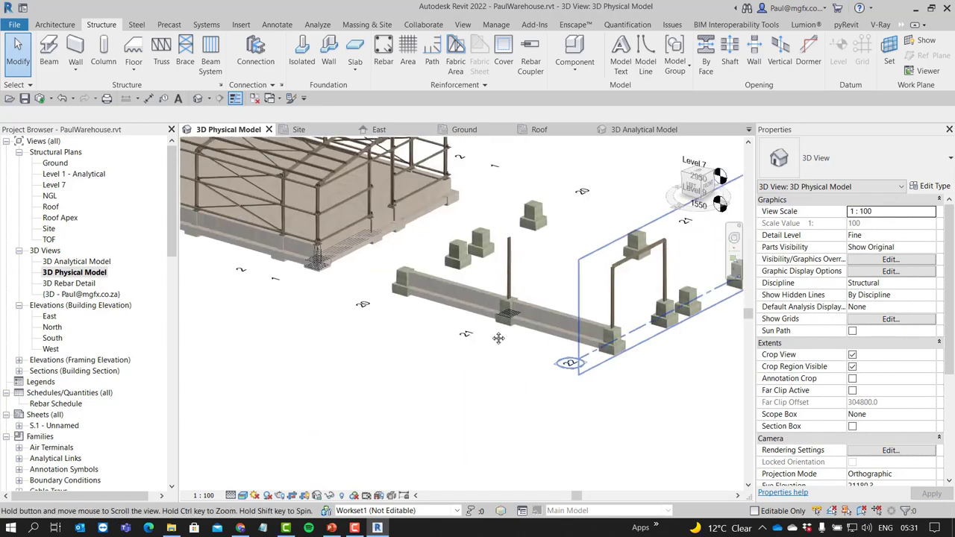
{"action": "scroll", "coordinate": [478, 298], "scroll_direction": "down", "scroll_amount": 8}
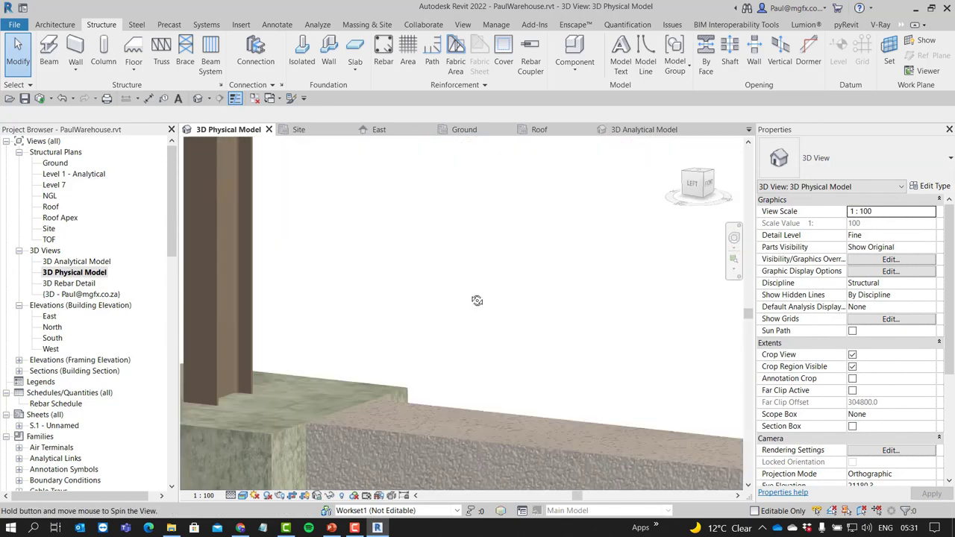
{"action": "scroll", "coordinate": [425, 367], "scroll_direction": "up", "scroll_amount": 6}
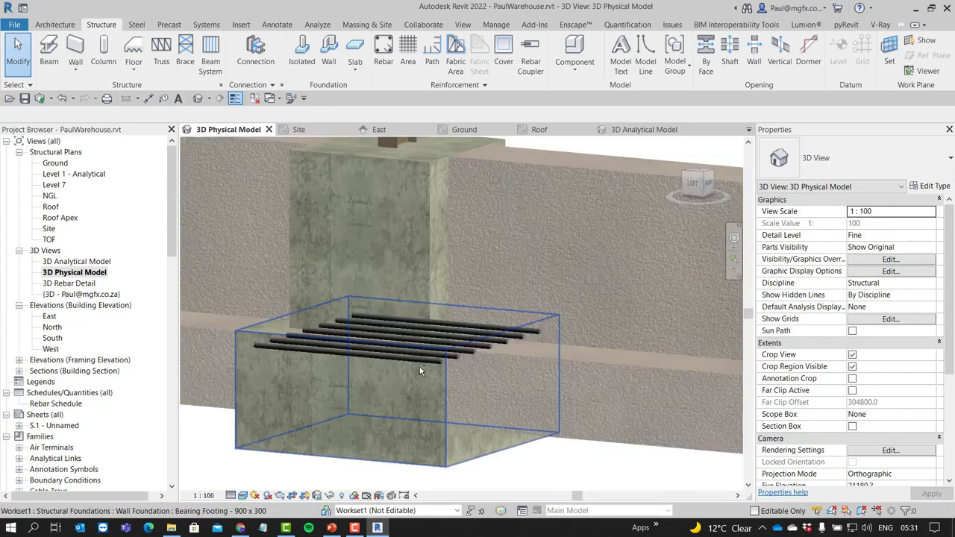
{"action": "scroll", "coordinate": [386, 364], "scroll_direction": "down", "scroll_amount": 4}
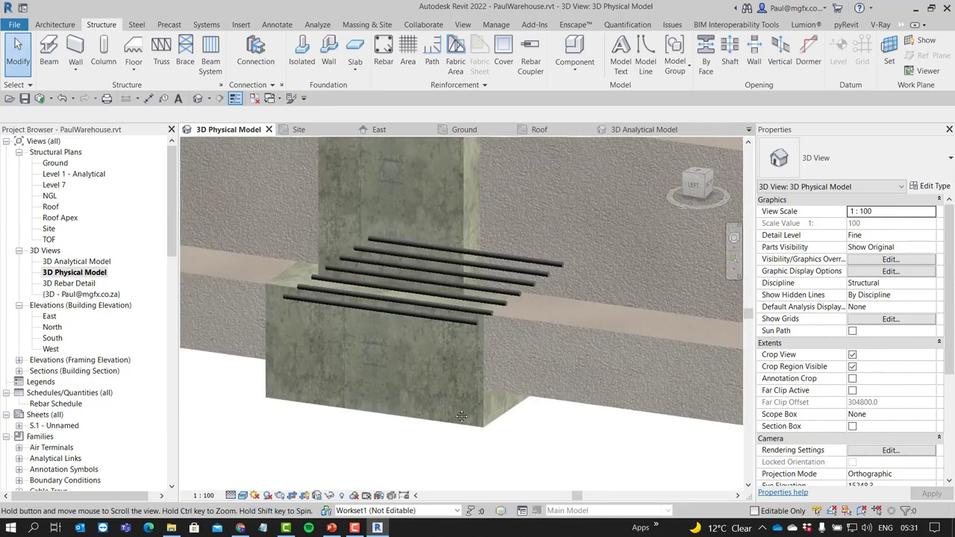
{"action": "middle_click_drag", "start_coordinate": [387, 365], "coordinate": [522, 369]}
{"action": "scroll", "coordinate": [459, 371], "scroll_direction": "up", "scroll_amount": 3}
{"action": "scroll", "coordinate": [459, 371], "scroll_direction": "down", "scroll_amount": 6}
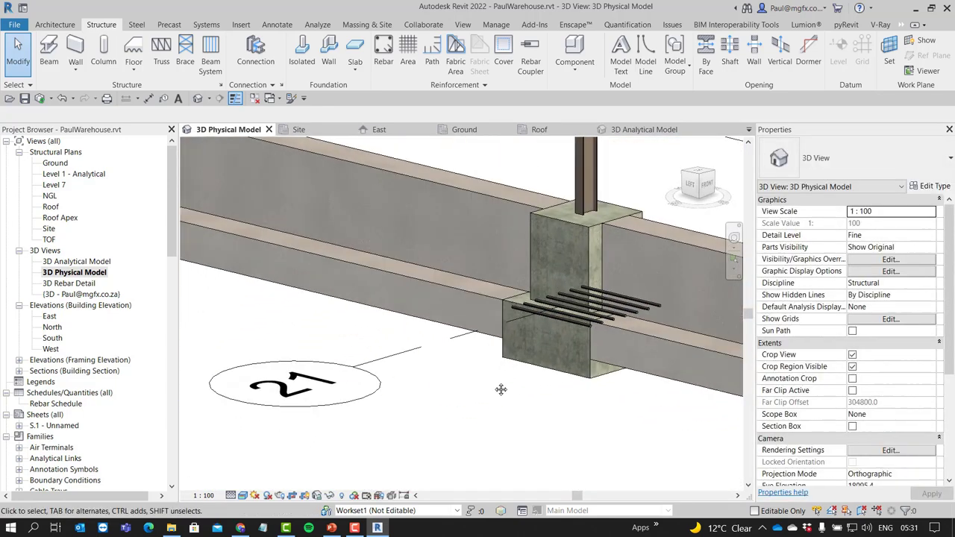
{"action": "scroll", "coordinate": [440, 380], "scroll_direction": "up", "scroll_amount": 5}
{"action": "scroll", "coordinate": [440, 380], "scroll_direction": "up", "scroll_amount": 4}
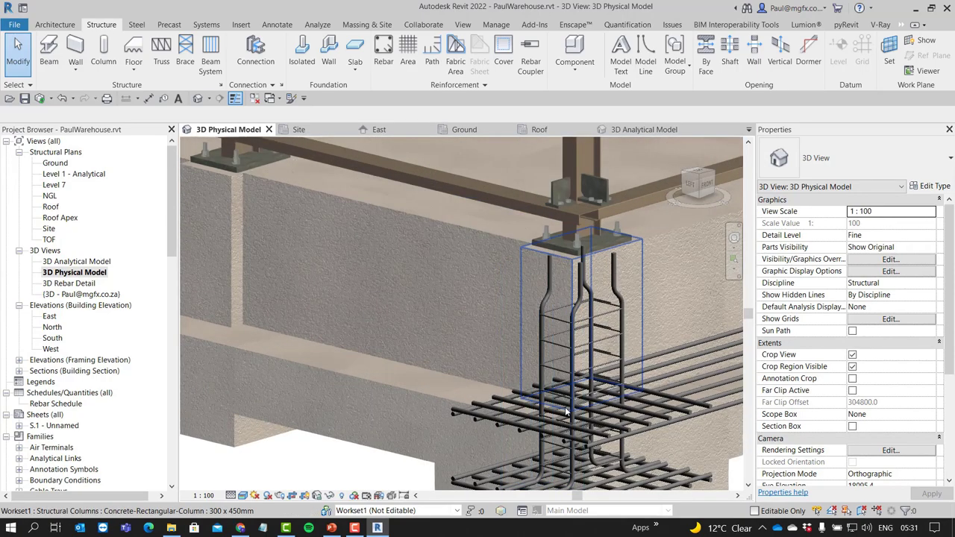
{"action": "scroll", "coordinate": [482, 350], "scroll_direction": "down", "scroll_amount": 4}
{"action": "scroll", "coordinate": [510, 366], "scroll_direction": "up", "scroll_amount": 1}
{"action": "scroll", "coordinate": [510, 365], "scroll_direction": "down", "scroll_amount": 6}
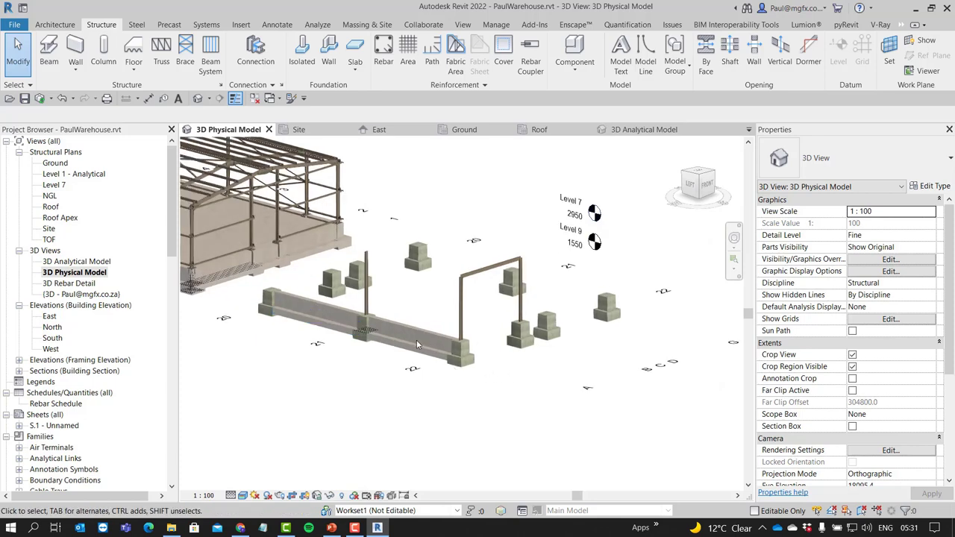
{"action": "scroll", "coordinate": [416, 340], "scroll_direction": "up", "scroll_amount": 6}
{"action": "scroll", "coordinate": [381, 337], "scroll_direction": "down", "scroll_amount": 3}
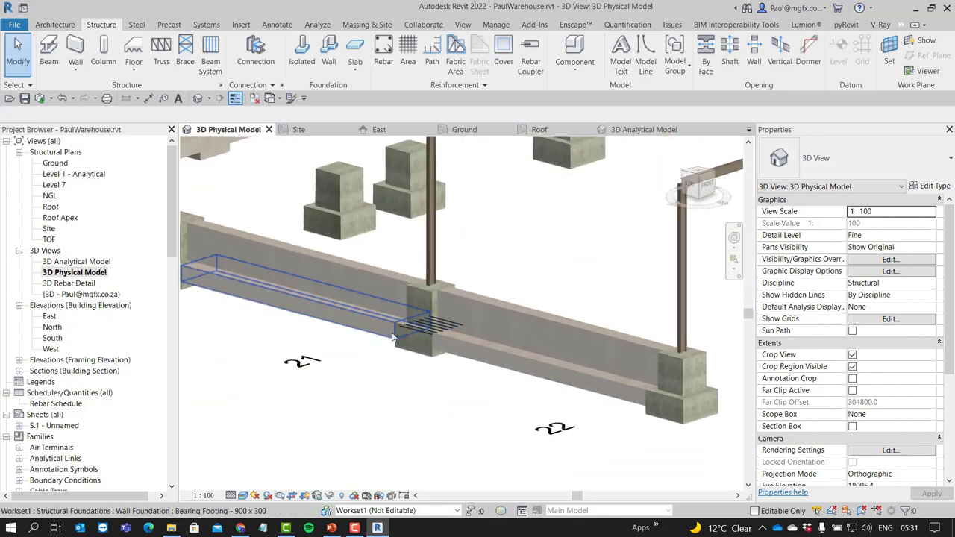
{"action": "scroll", "coordinate": [448, 397], "scroll_direction": "up", "scroll_amount": 6}
Set the M_Footing-Rectangular 900 x 900 x 450mm pad footing's Mark to 'hello'
{"action": "left_click", "coordinate": [447, 398]}
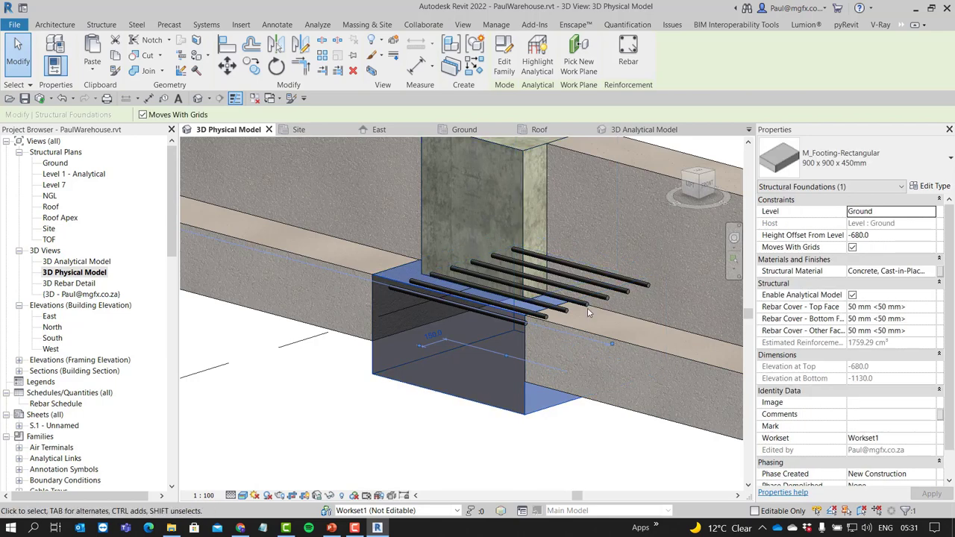
{"action": "left_click", "coordinate": [867, 425]}
{"action": "left_click", "coordinate": [868, 424]}
{"action": "type", "text": "hello"}
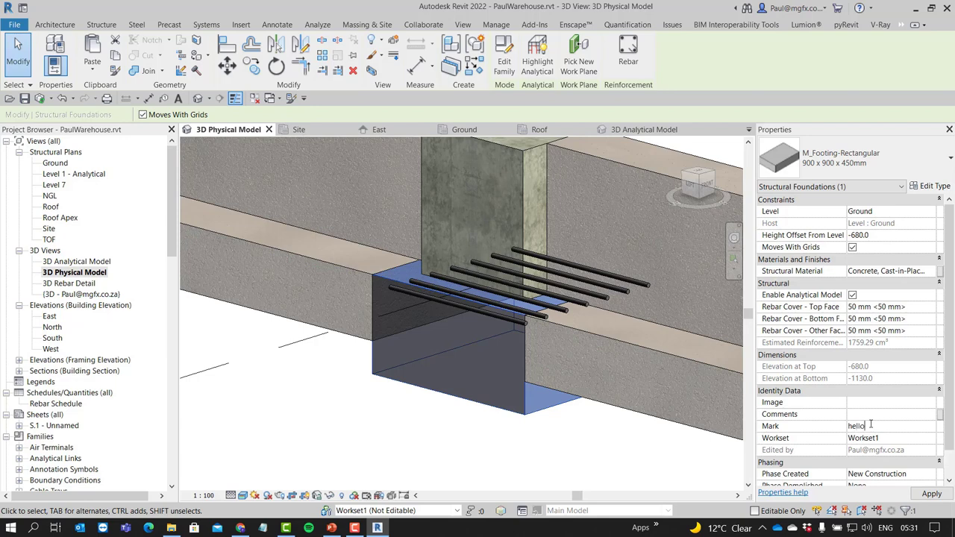
{"action": "key", "text": "Return"}
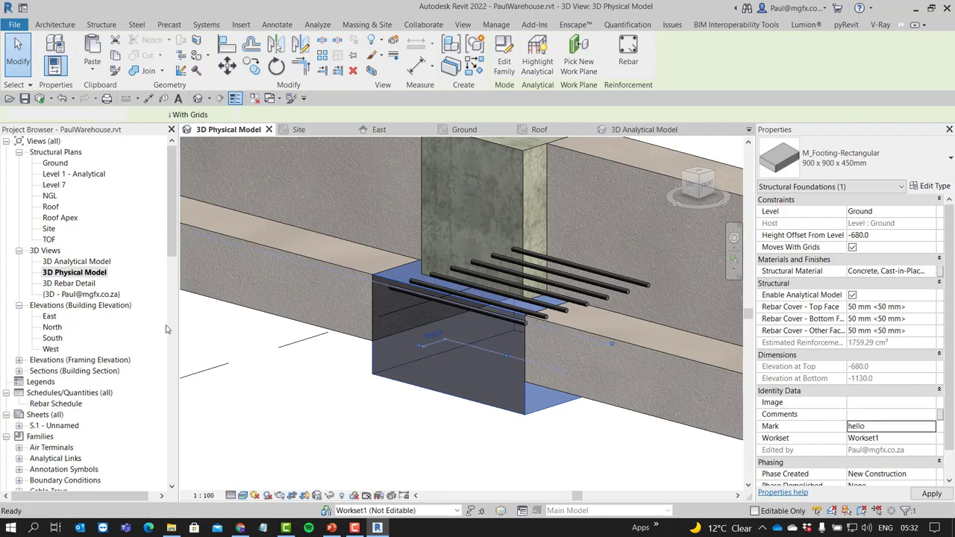
{"action": "key", "text": "Escape"}
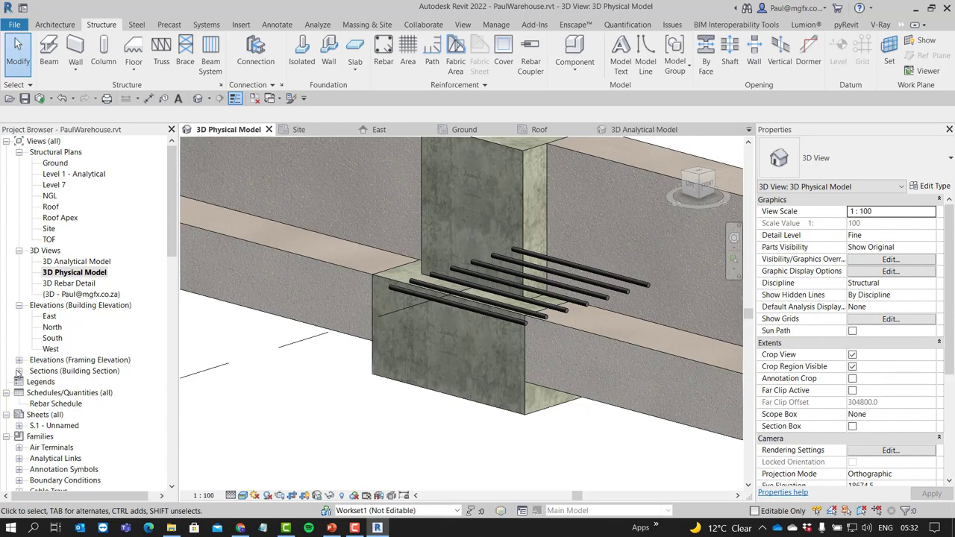
Open the Rebar Schedule and check the row listing the 'hello' member's R20 bars
{"action": "scroll", "coordinate": [26, 365], "scroll_direction": "down", "scroll_amount": 1}
{"action": "left_click", "coordinate": [55, 381]}
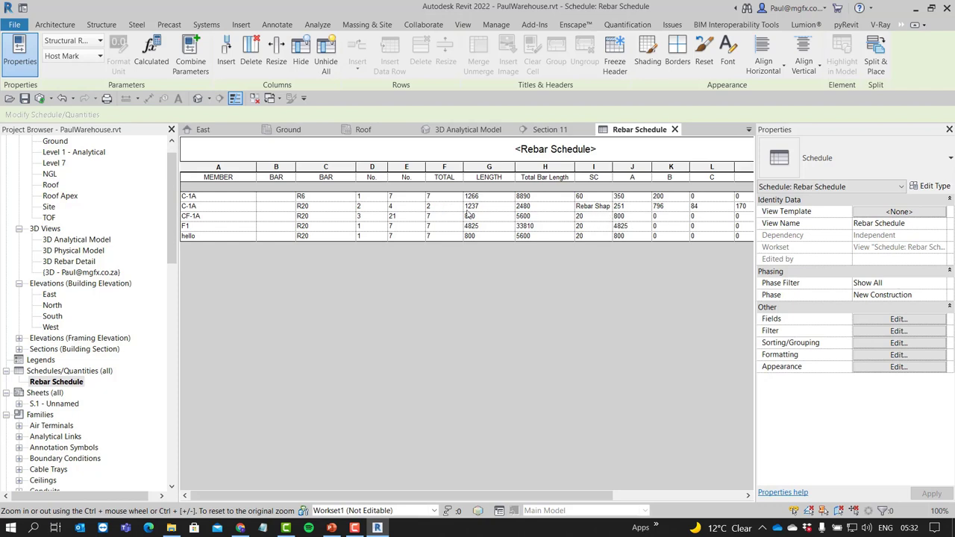
{"action": "left_click", "coordinate": [192, 236]}
Review the schedule's Fields, Filter, Sorting/Grouping, Formatting and Appearance tabs without changes, then return to 3D Analytical Model
{"action": "left_click", "coordinate": [899, 319]}
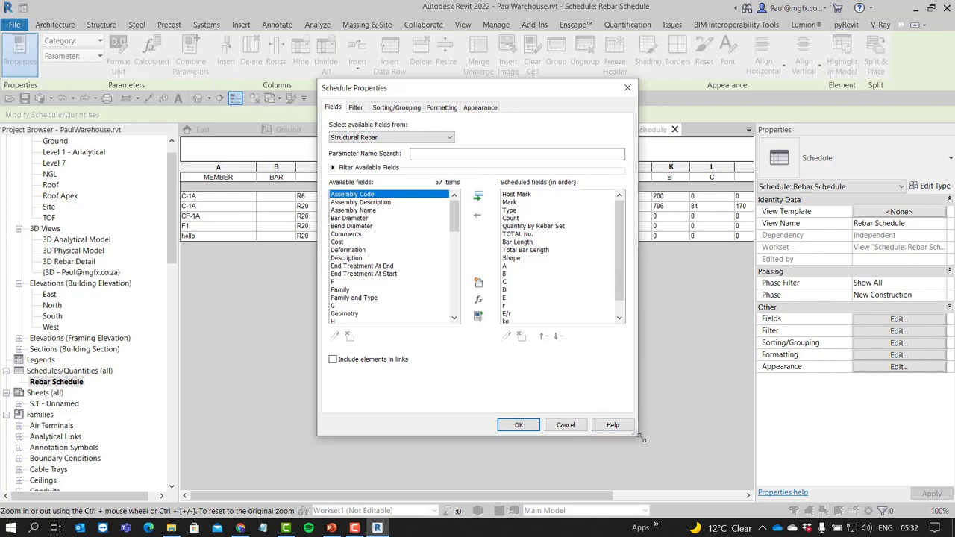
{"action": "left_click_drag", "start_coordinate": [639, 437], "coordinate": [830, 504]}
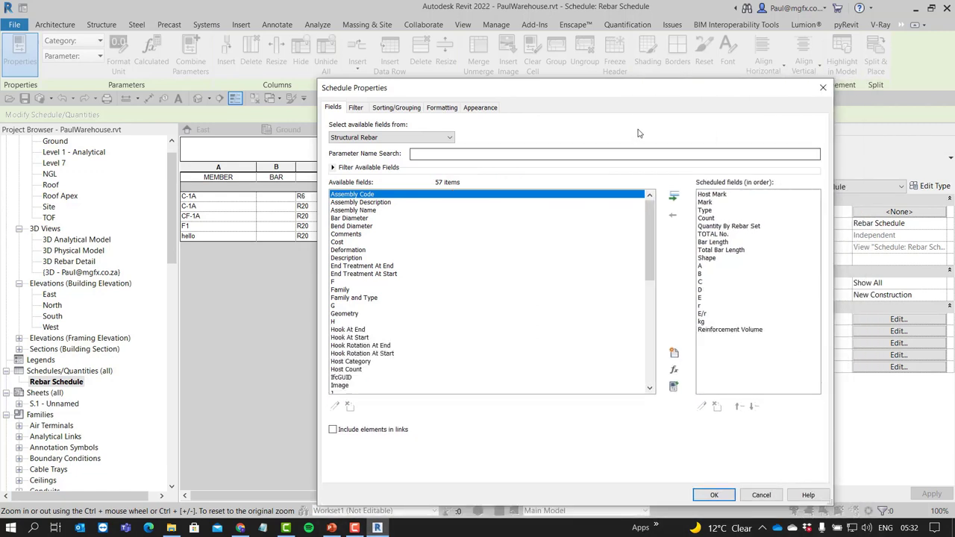
{"action": "left_click", "coordinate": [356, 108]}
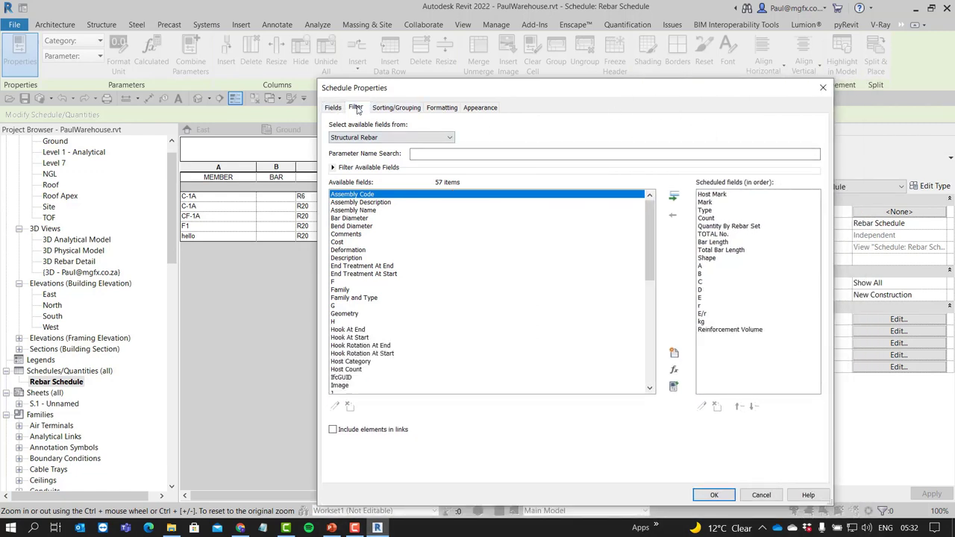
{"action": "left_click", "coordinate": [401, 108]}
{"action": "left_click", "coordinate": [442, 108]}
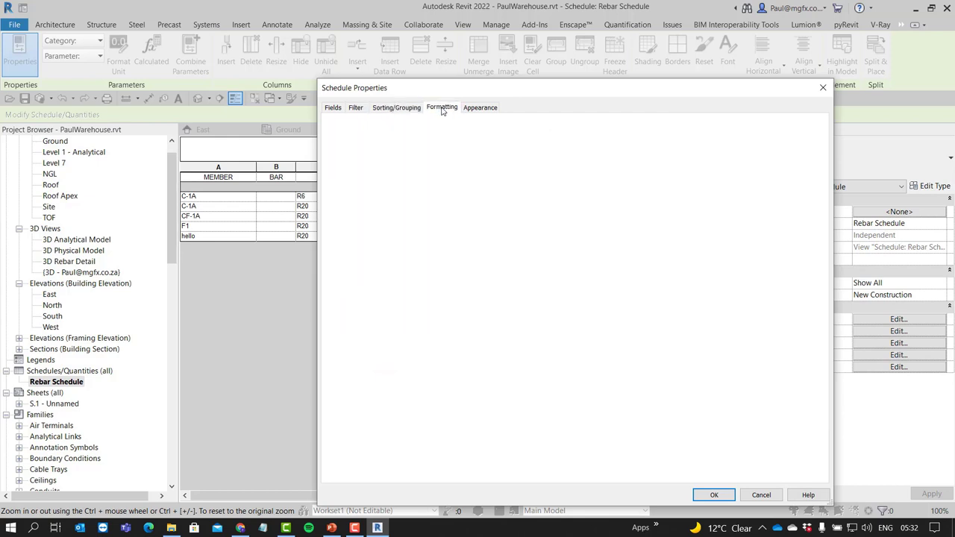
{"action": "left_click", "coordinate": [477, 109]}
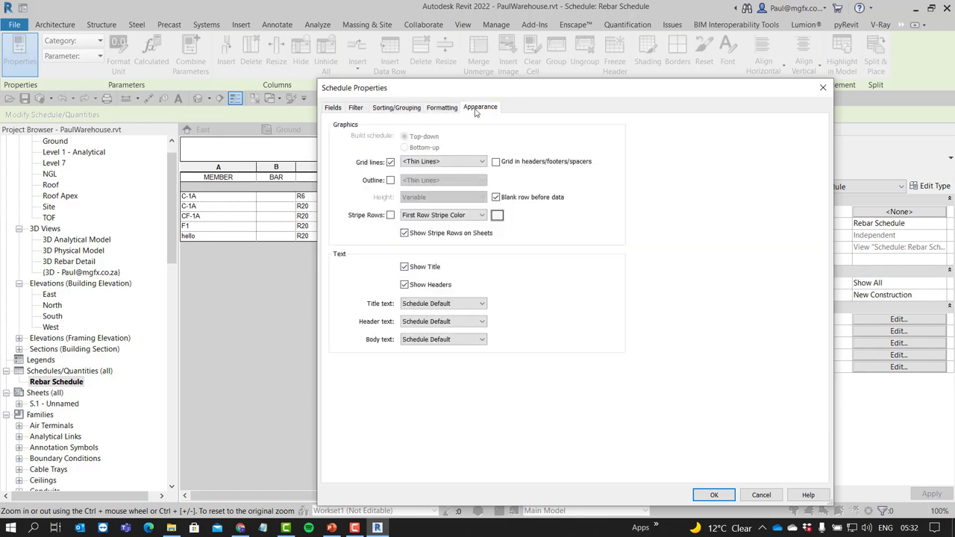
{"action": "left_click", "coordinate": [332, 108]}
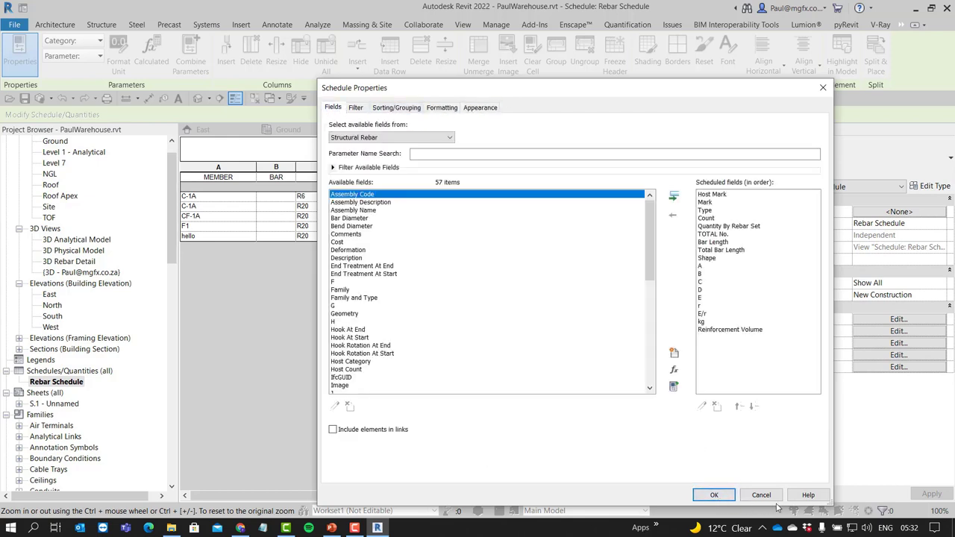
{"action": "left_click", "coordinate": [717, 496]}
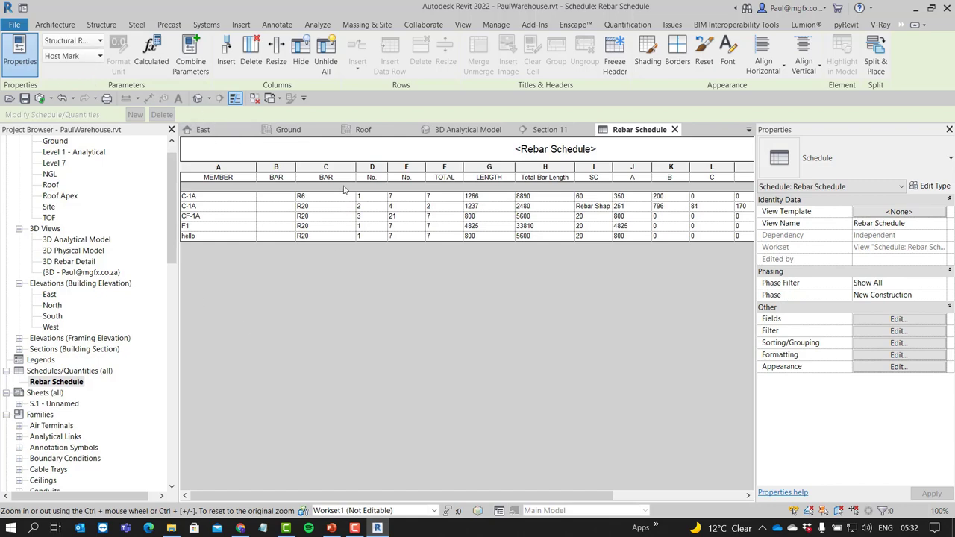
{"action": "left_click", "coordinate": [462, 130]}
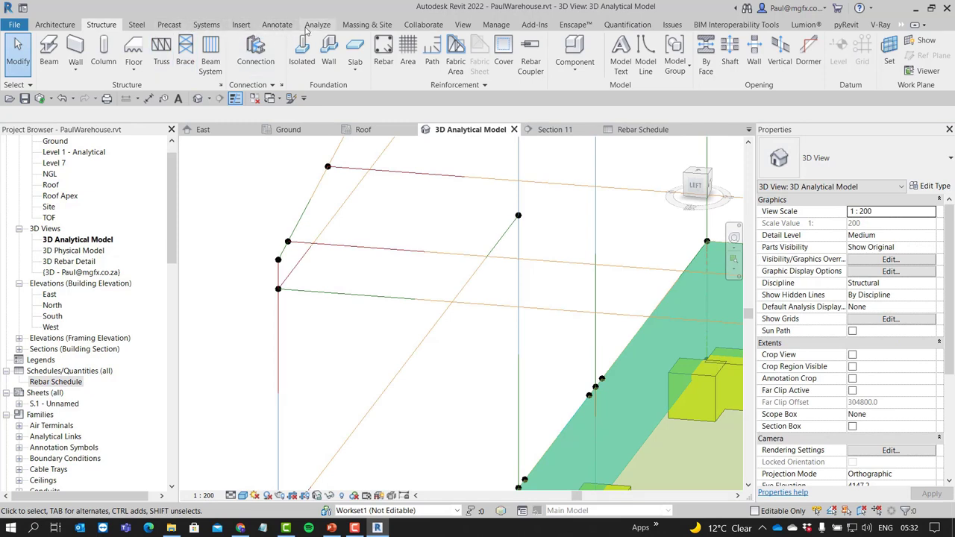
Switch to the Analyze tab and orbit the 3D Analytical Model toward the roof area load
{"action": "left_click", "coordinate": [309, 24]}
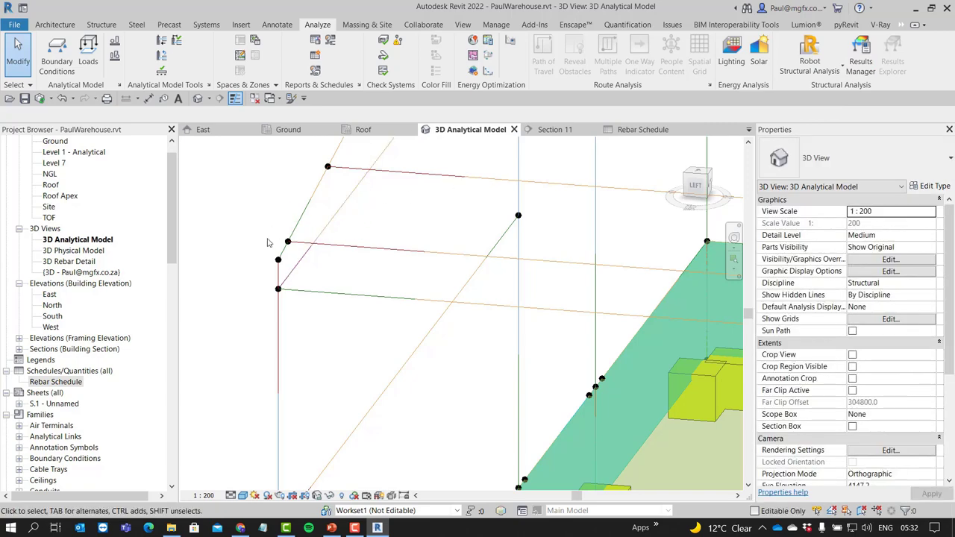
{"action": "scroll", "coordinate": [260, 267], "scroll_direction": "down", "scroll_amount": 2}
{"action": "scroll", "coordinate": [260, 267], "scroll_direction": "down", "scroll_amount": 2}
{"action": "scroll", "coordinate": [249, 267], "scroll_direction": "up", "scroll_amount": 2}
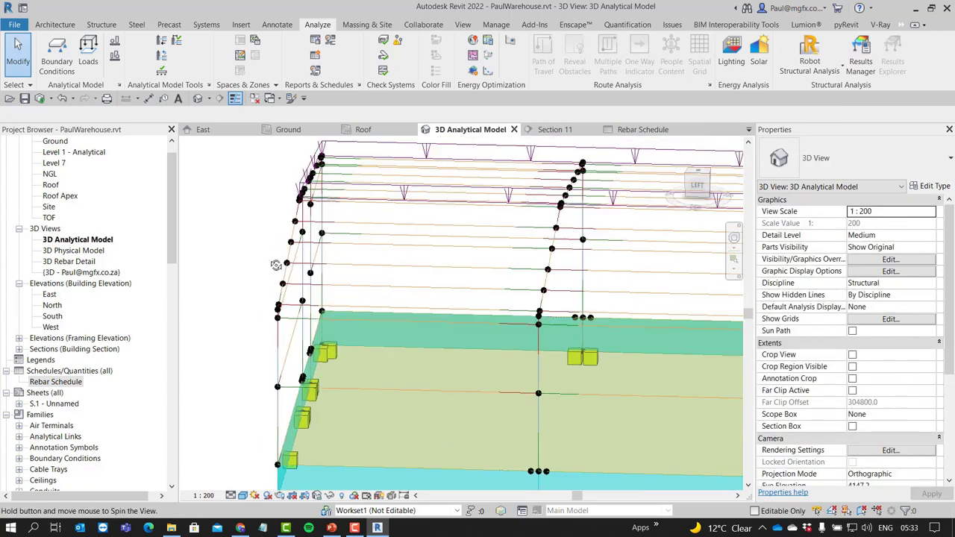
{"action": "scroll", "coordinate": [273, 272], "scroll_direction": "up", "scroll_amount": 5}
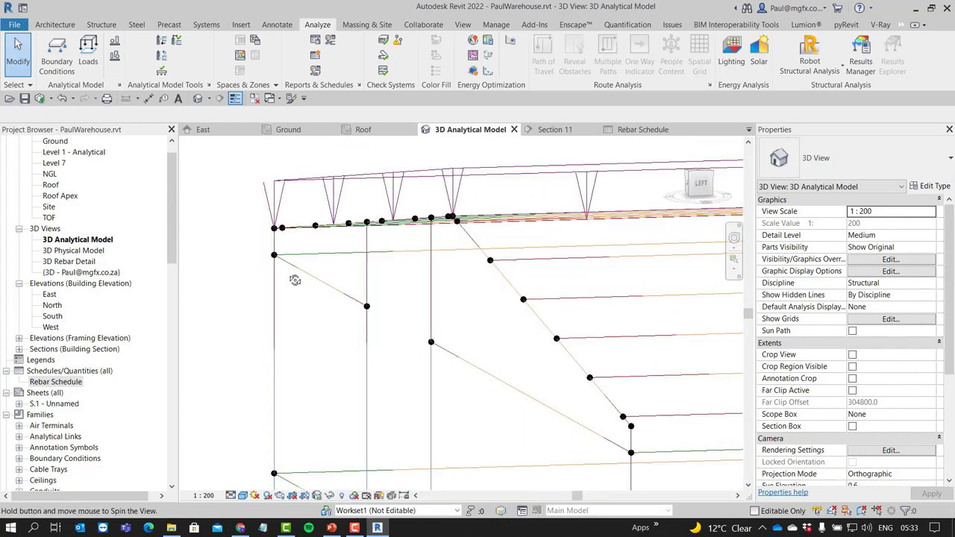
{"action": "scroll", "coordinate": [286, 226], "scroll_direction": "down", "scroll_amount": 4}
{"action": "middle_click_drag", "start_coordinate": [286, 226], "coordinate": [508, 231], "text": "shift"}
{"action": "scroll", "coordinate": [504, 229], "scroll_direction": "up", "scroll_amount": 5}
{"action": "scroll", "coordinate": [470, 278], "scroll_direction": "down", "scroll_amount": 2}
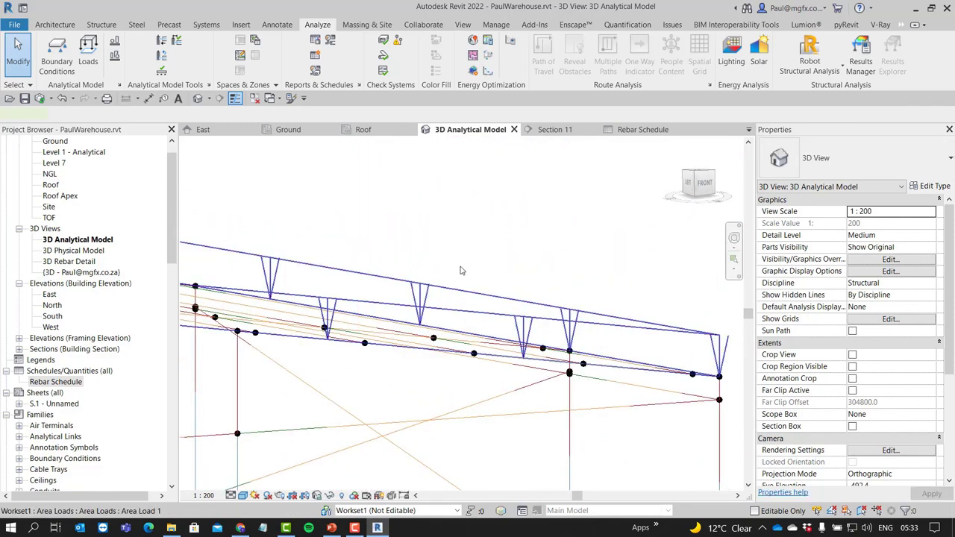
Select Area Load 1 on the roof and set its Fz 1 to -2.00 kN/m²
{"action": "left_click", "coordinate": [463, 271]}
{"action": "middle_click_drag", "start_coordinate": [463, 271], "coordinate": [496, 323], "text": "shift"}
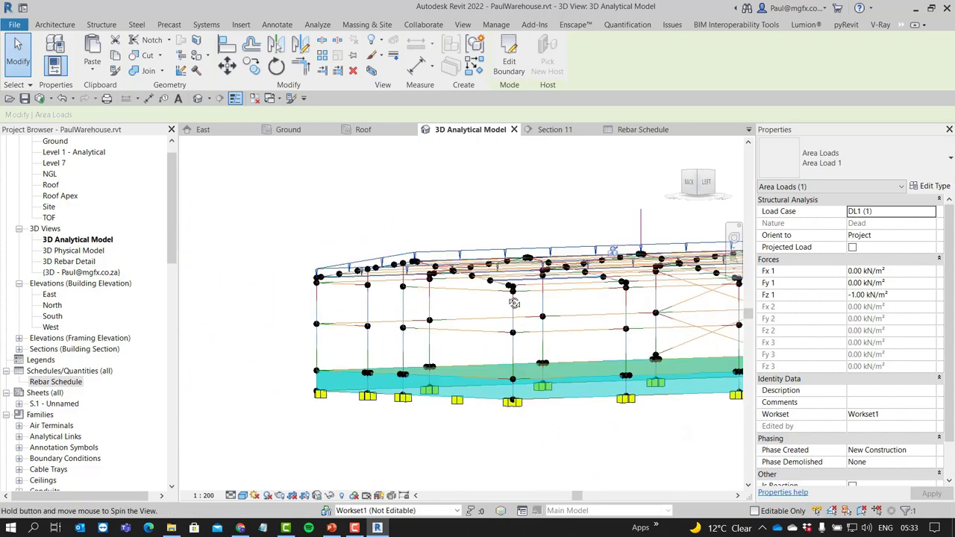
{"action": "scroll", "coordinate": [330, 258], "scroll_direction": "up", "scroll_amount": 5}
{"action": "scroll", "coordinate": [330, 259], "scroll_direction": "down", "scroll_amount": 4}
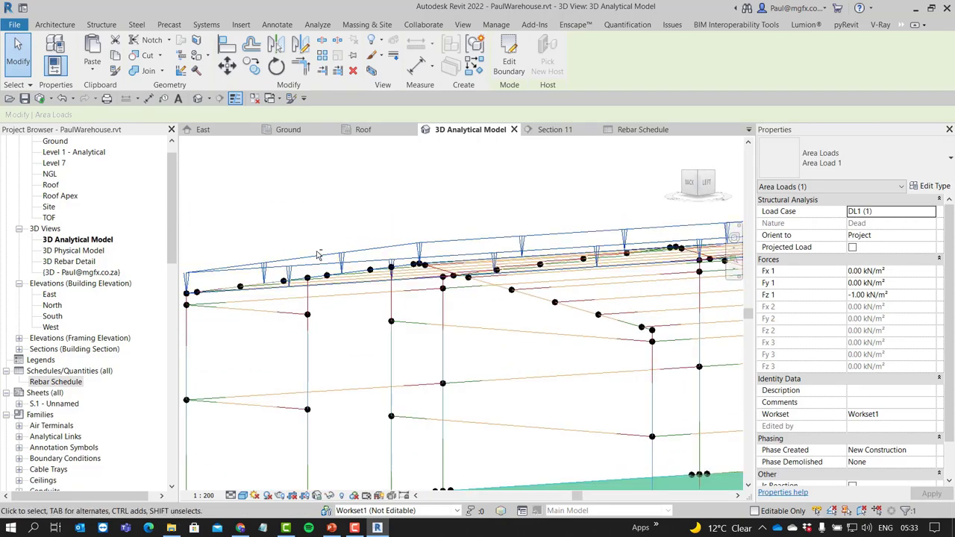
{"action": "middle_click_drag", "start_coordinate": [328, 259], "coordinate": [567, 280], "text": "shift"}
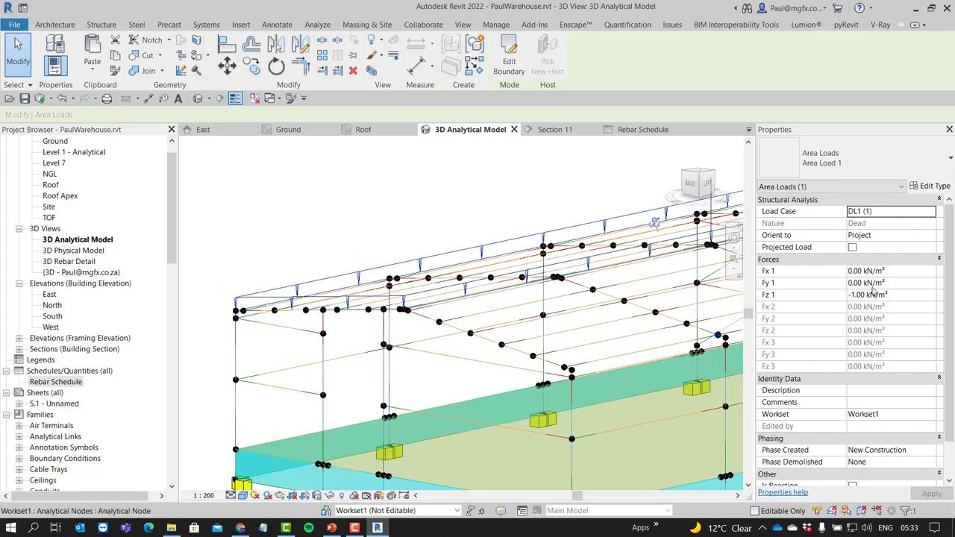
{"action": "left_click", "coordinate": [855, 295]}
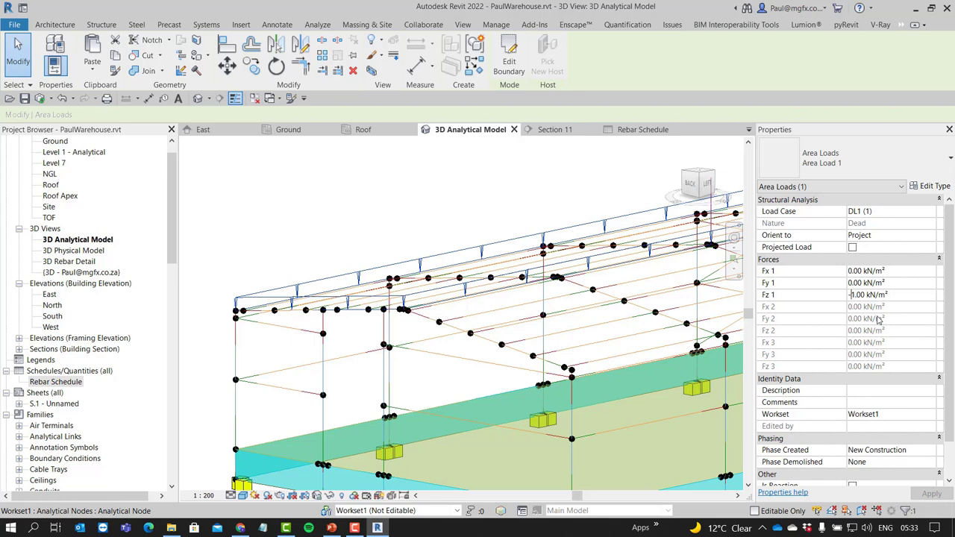
{"action": "key", "text": "Delete"}
{"action": "key", "text": "Delete"}
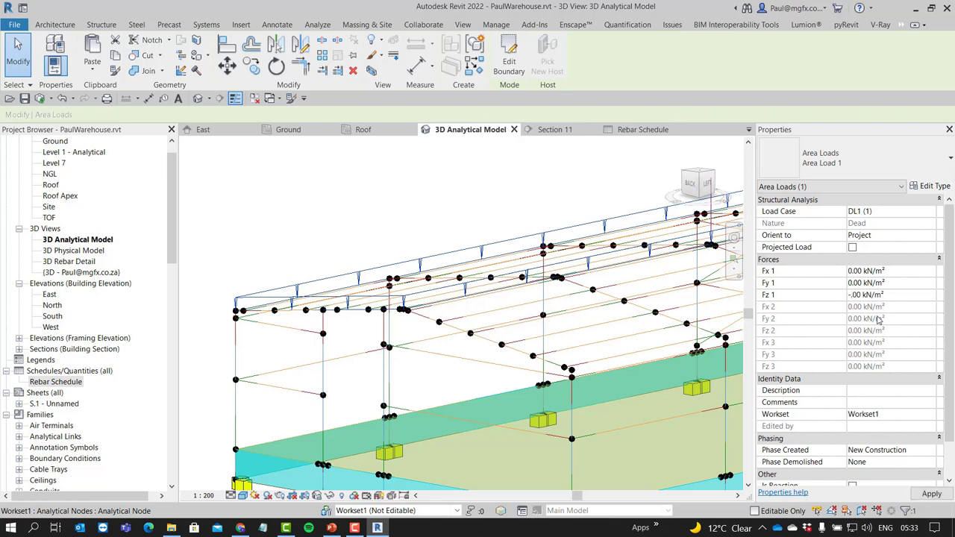
{"action": "type", "text": "2."}
{"action": "key", "text": "Return"}
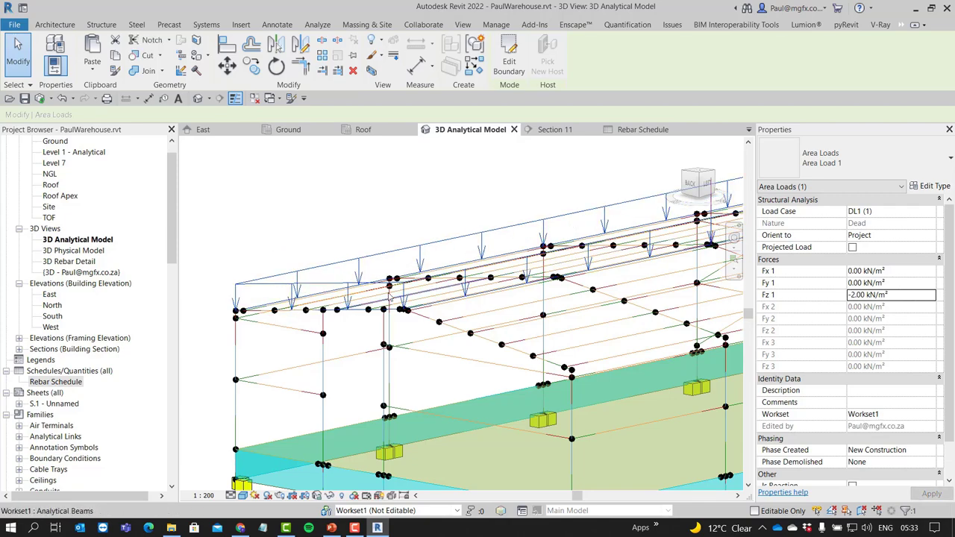
Orbit the analytical model from several angles to check the loaded roof
{"action": "middle_click_drag", "start_coordinate": [253, 236], "coordinate": [384, 291], "text": "shift"}
{"action": "scroll", "coordinate": [369, 309], "scroll_direction": "down", "scroll_amount": 4}
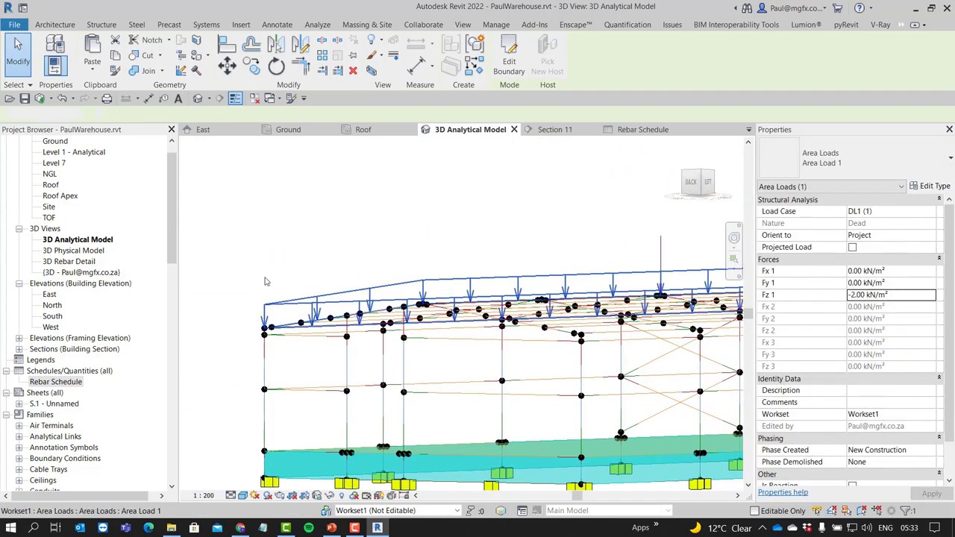
{"action": "key", "text": "Escape"}
{"action": "middle_click_drag", "start_coordinate": [276, 216], "coordinate": [358, 236], "text": "shift"}
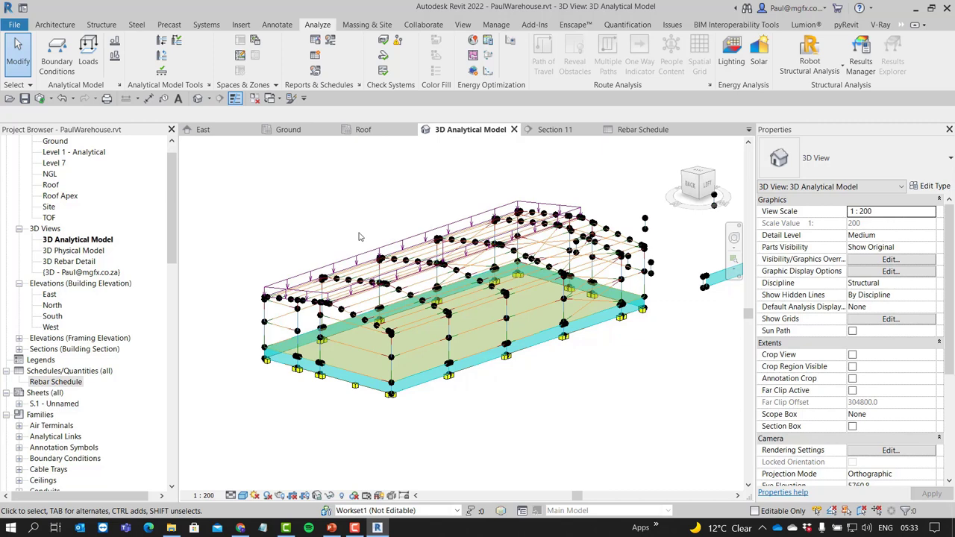
{"action": "scroll", "coordinate": [326, 311], "scroll_direction": "up", "scroll_amount": 4}
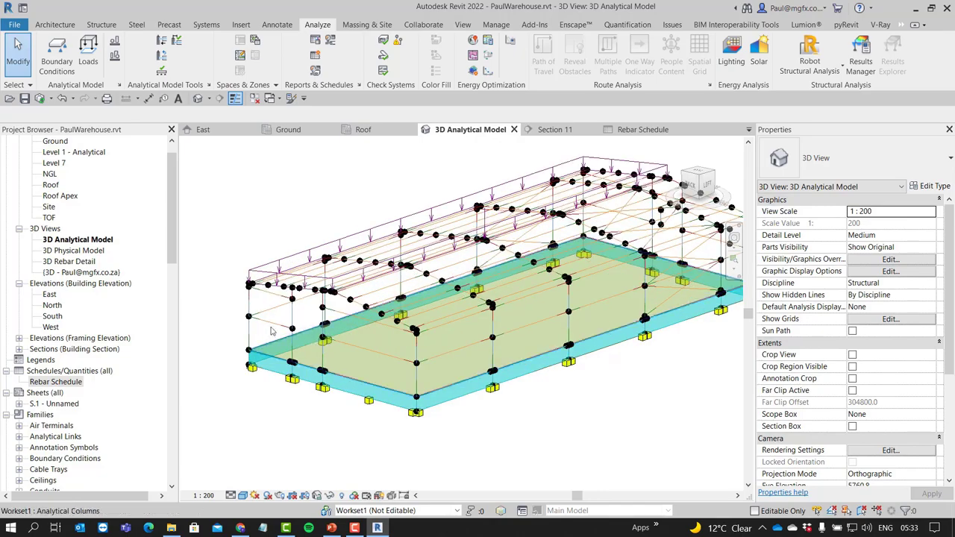
{"action": "middle_click_drag", "start_coordinate": [326, 311], "coordinate": [224, 232], "text": "shift"}
{"action": "scroll", "coordinate": [212, 222], "scroll_direction": "up", "scroll_amount": 4}
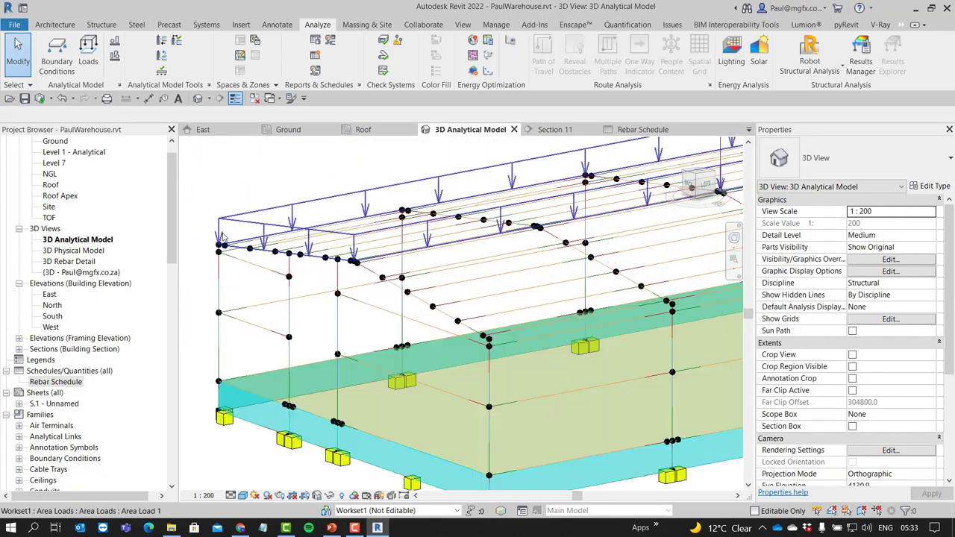
{"action": "scroll", "coordinate": [213, 221], "scroll_direction": "down", "scroll_amount": 4}
{"action": "mouse_move", "coordinate": [232, 224]}
{"action": "middle_mouse_down", "text": "shift"}
{"action": "mouse_move", "coordinate": [263, 220]}
{"action": "mouse_move", "coordinate": [245, 200]}
{"action": "mouse_move", "coordinate": [235, 209]}
{"action": "mouse_move", "coordinate": [246, 224]}
{"action": "middle_mouse_up", "text": "shift"}
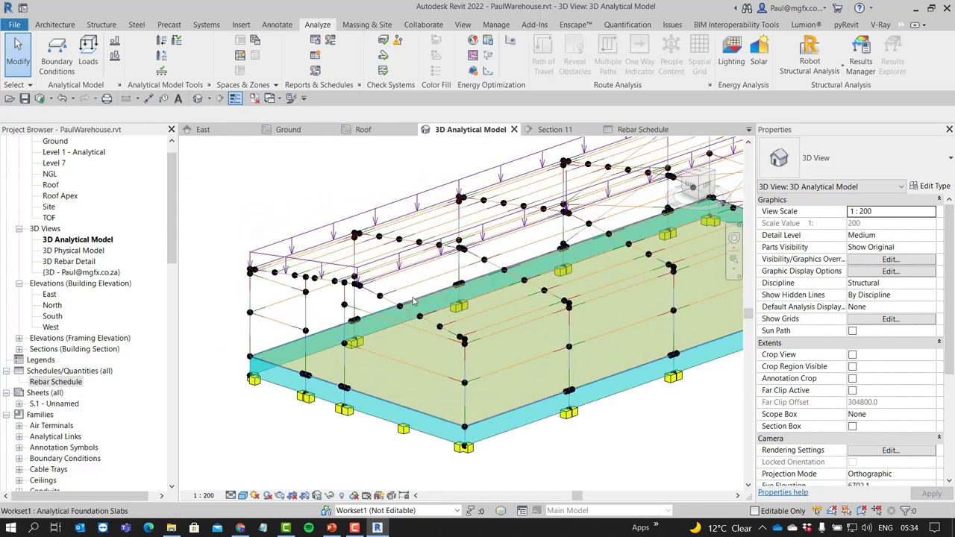
{"action": "scroll", "coordinate": [358, 278], "scroll_direction": "up", "scroll_amount": 3}
{"action": "scroll", "coordinate": [358, 278], "scroll_direction": "down", "scroll_amount": 3}
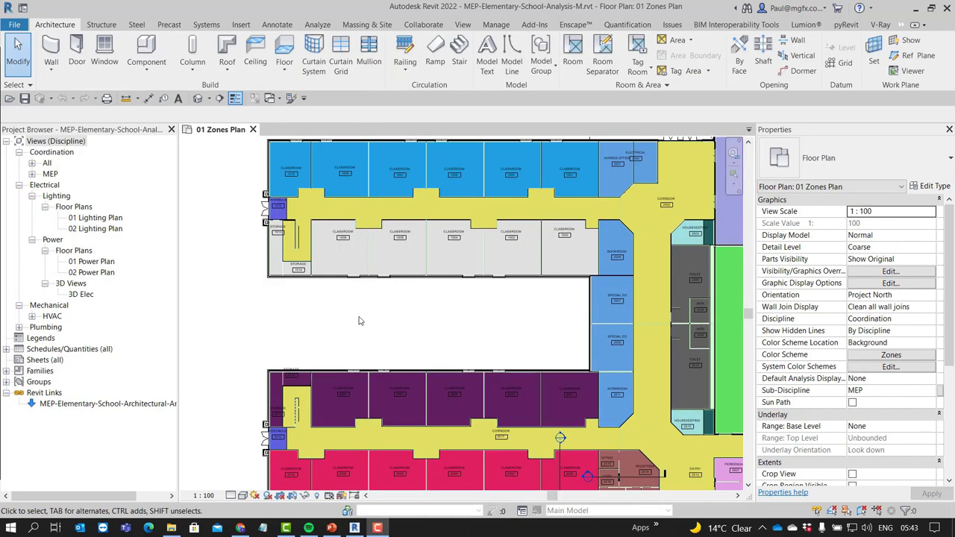
Unload the linked architectural model in 01 Zones Plan, dismissing the unenclosed space warning
{"action": "scroll", "coordinate": [328, 324], "scroll_direction": "down", "scroll_amount": 3}
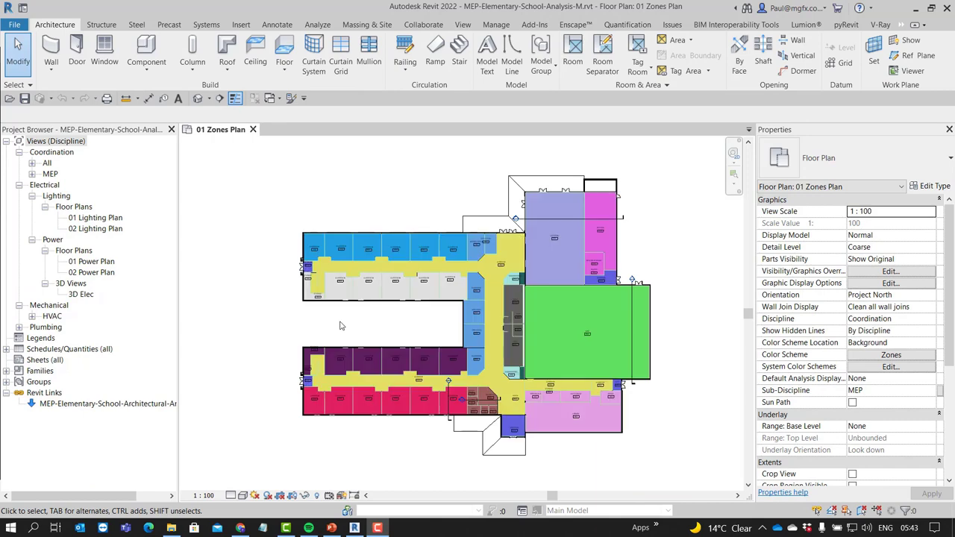
{"action": "scroll", "coordinate": [299, 325], "scroll_direction": "up", "scroll_amount": 3}
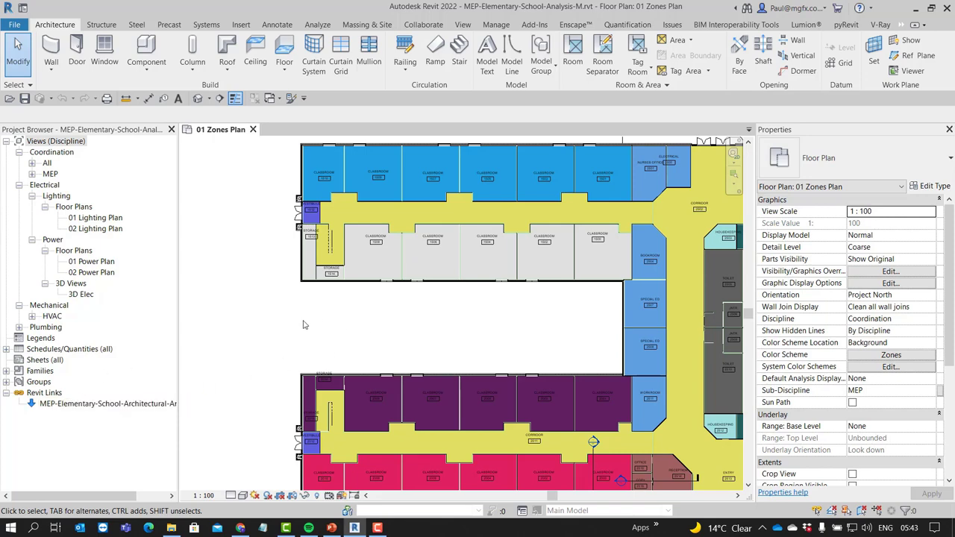
{"action": "scroll", "coordinate": [303, 324], "scroll_direction": "down", "scroll_amount": 2}
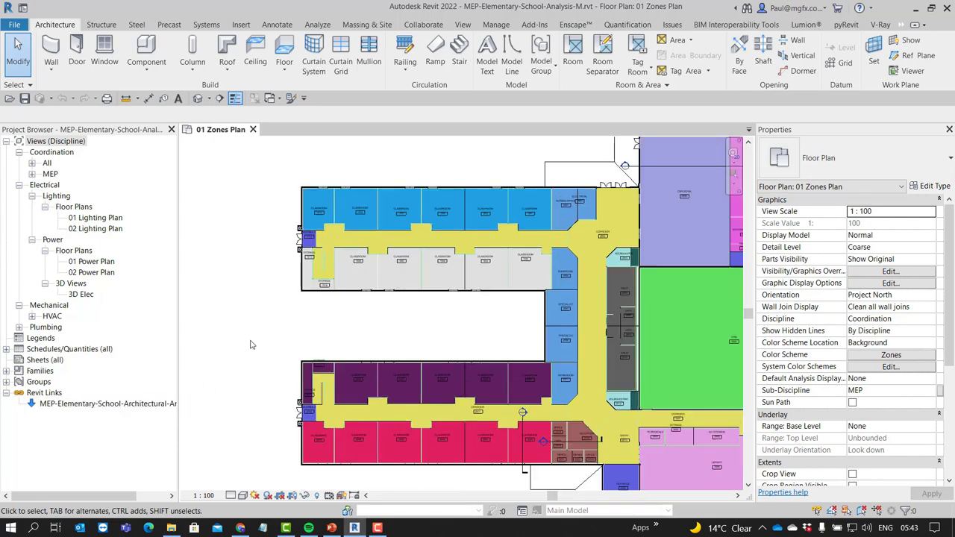
{"action": "right_click", "coordinate": [94, 407]}
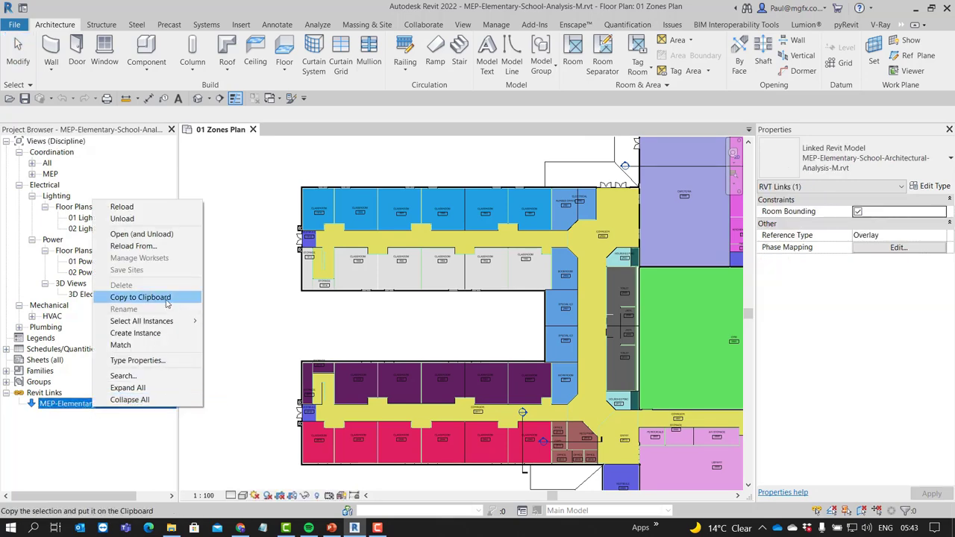
{"action": "left_click", "coordinate": [122, 219]}
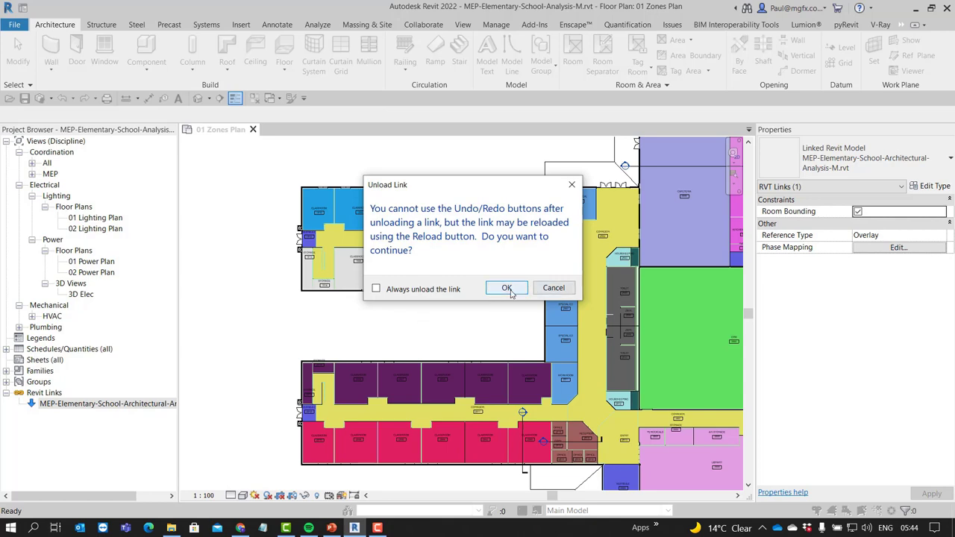
{"action": "left_click", "coordinate": [510, 291]}
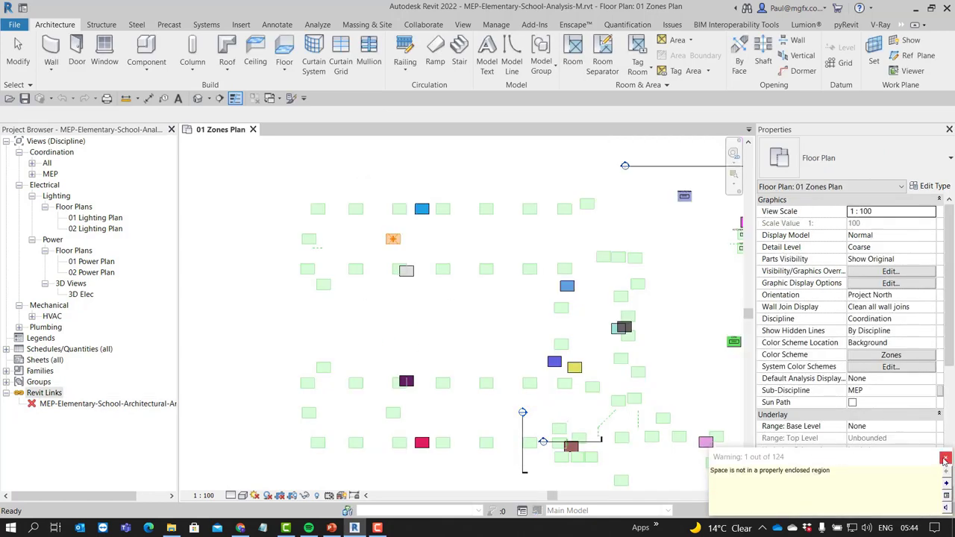
{"action": "left_click", "coordinate": [938, 457]}
Reload the MEP-Elementary-School-Architectural-Analysis-M.rvt link so the colour-coded zones reappear
{"action": "scroll", "coordinate": [419, 351], "scroll_direction": "down", "scroll_amount": 3}
{"action": "scroll", "coordinate": [540, 363], "scroll_direction": "up", "scroll_amount": 3}
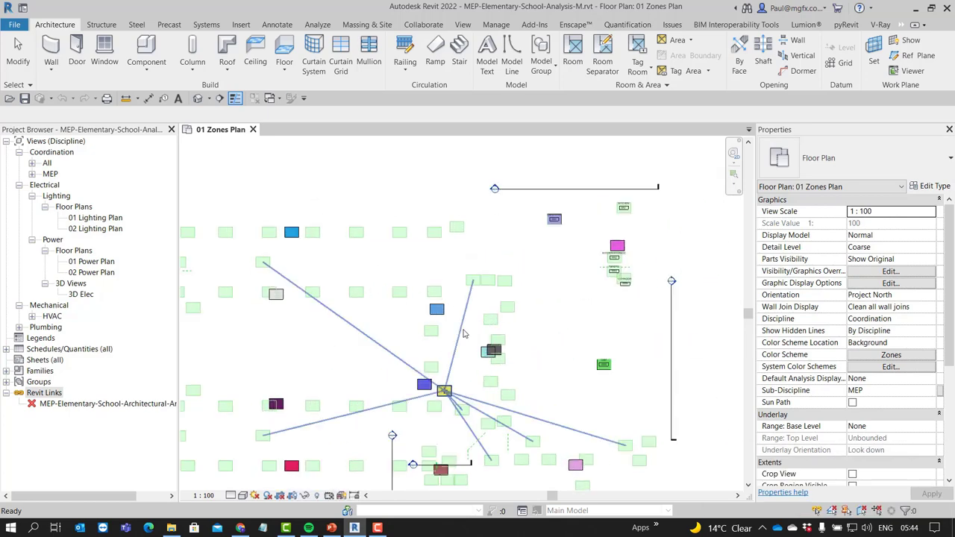
{"action": "scroll", "coordinate": [645, 312], "scroll_direction": "down", "scroll_amount": 2}
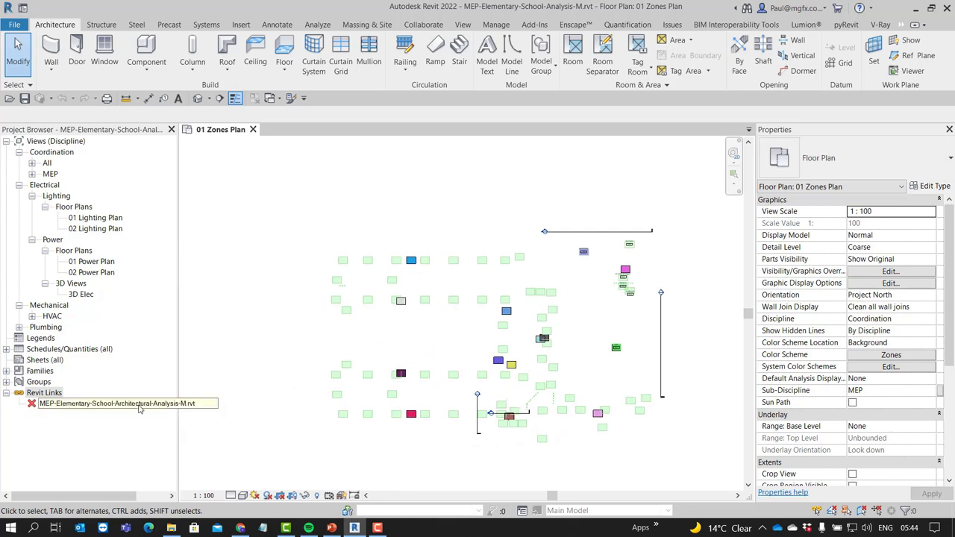
{"action": "left_click", "coordinate": [87, 403]}
{"action": "right_click", "coordinate": [87, 404]}
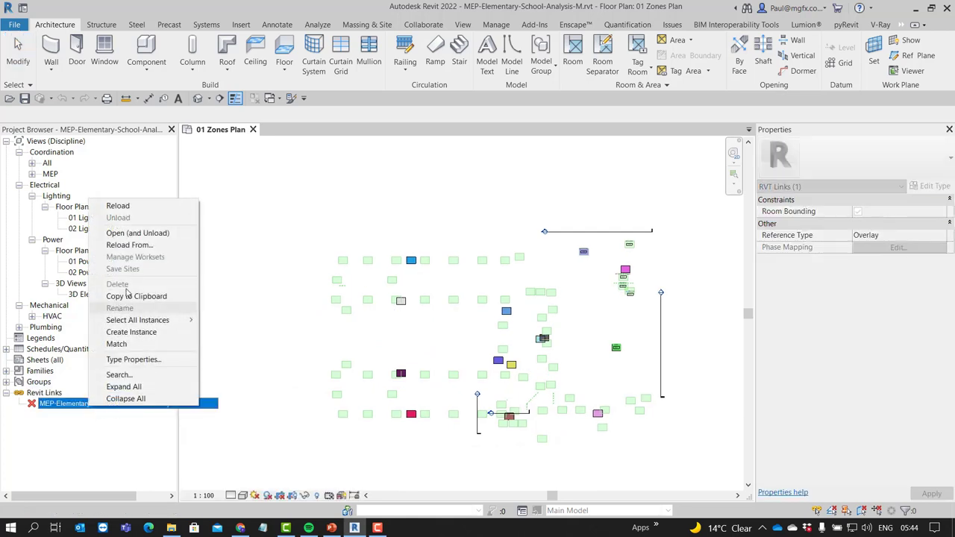
{"action": "left_click", "coordinate": [119, 206]}
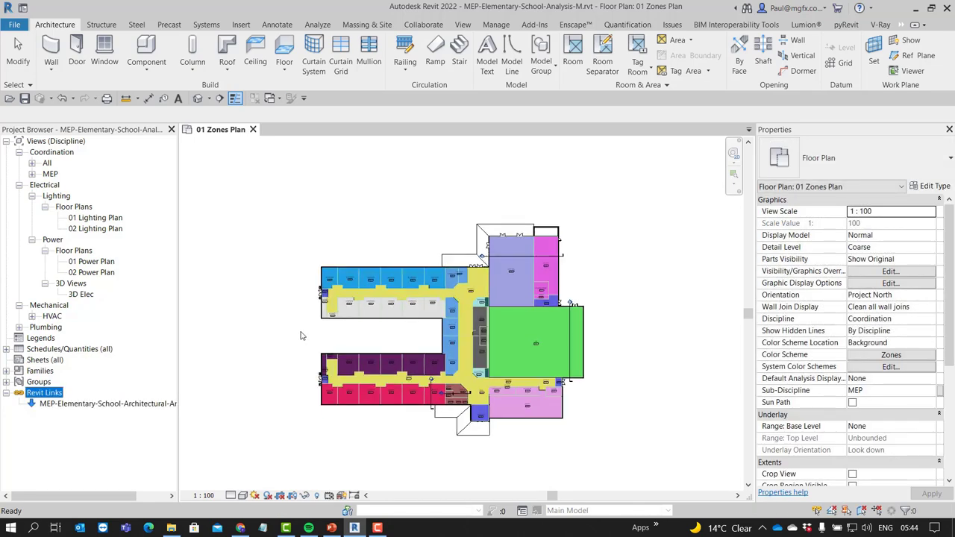
{"action": "scroll", "coordinate": [360, 342], "scroll_direction": "up", "scroll_amount": 2}
{"action": "left_click", "coordinate": [347, 351]}
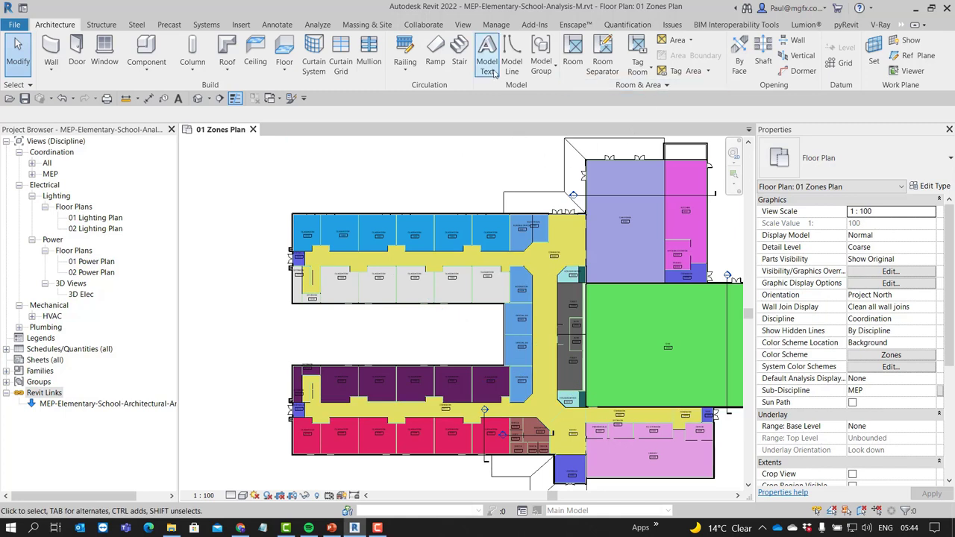
From Analyze > Systems Analysis, create the energy analytical model and run Annual Building Energy Simulation
{"action": "left_click", "coordinate": [277, 28]}
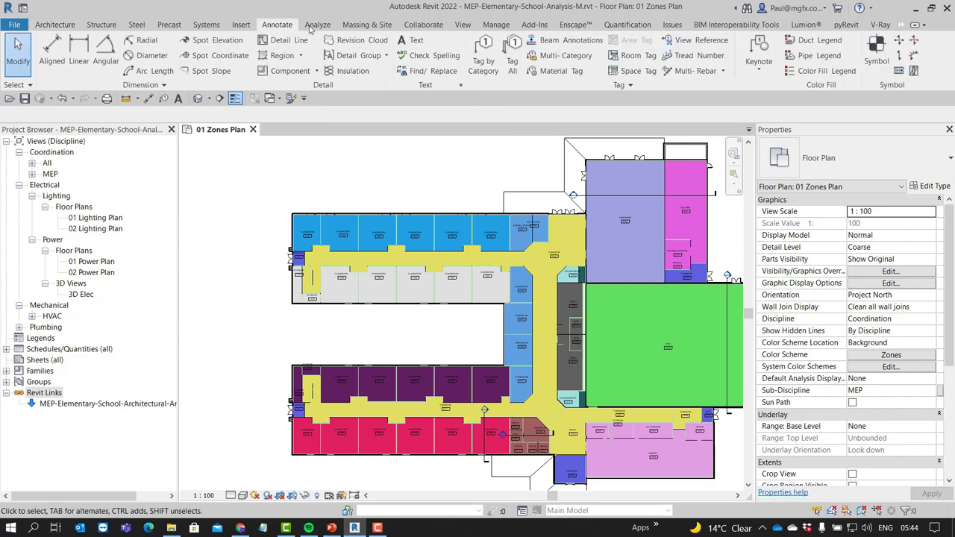
{"action": "left_click", "coordinate": [317, 28]}
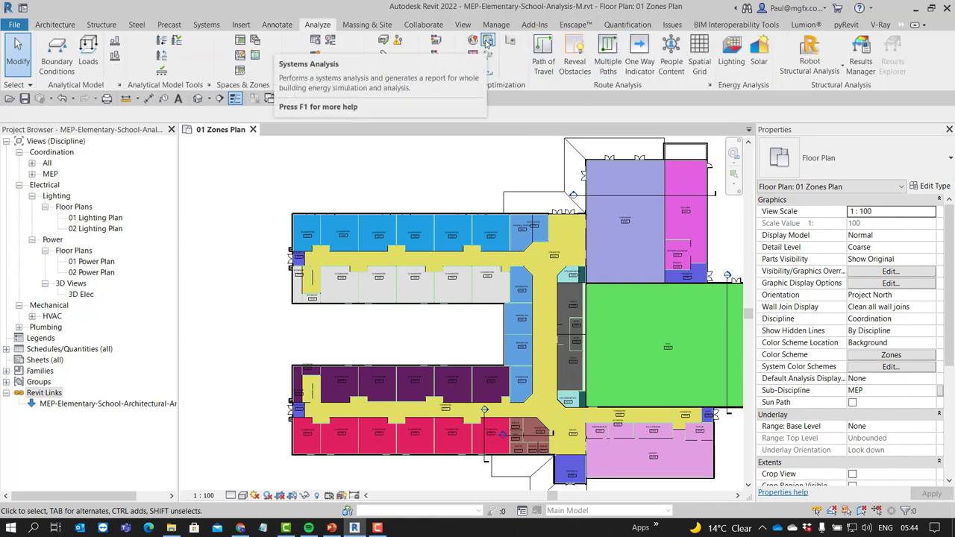
{"action": "left_click", "coordinate": [488, 42]}
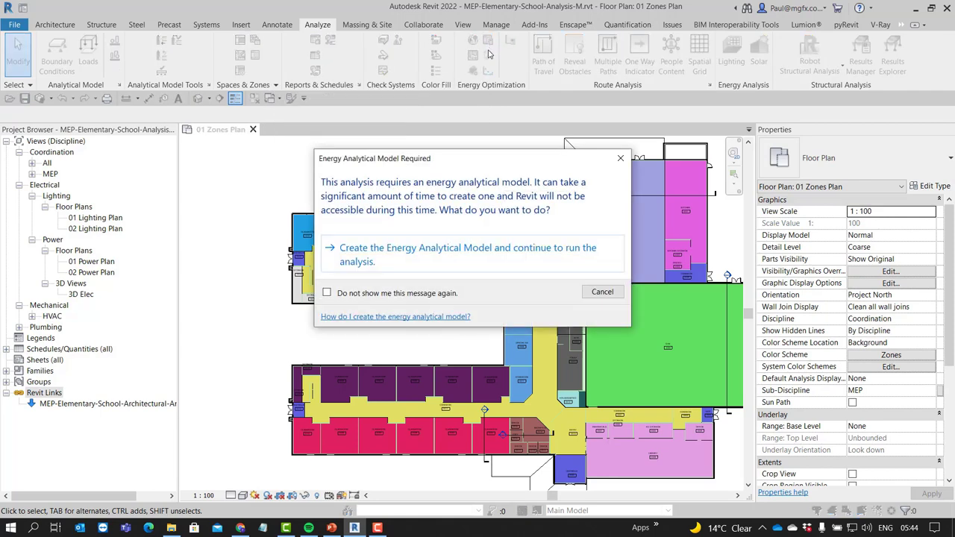
{"action": "left_click", "coordinate": [404, 253]}
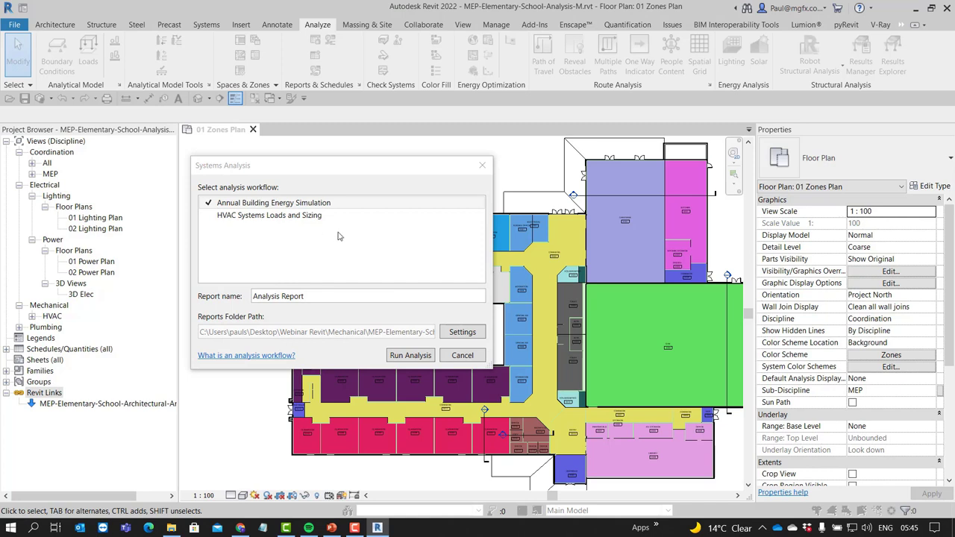
{"action": "left_click", "coordinate": [279, 216]}
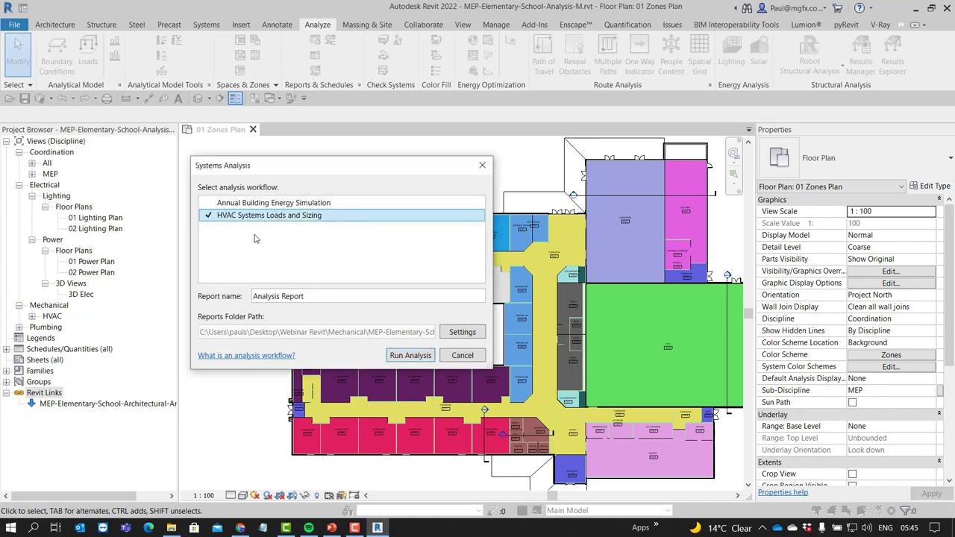
{"action": "left_click", "coordinate": [267, 207]}
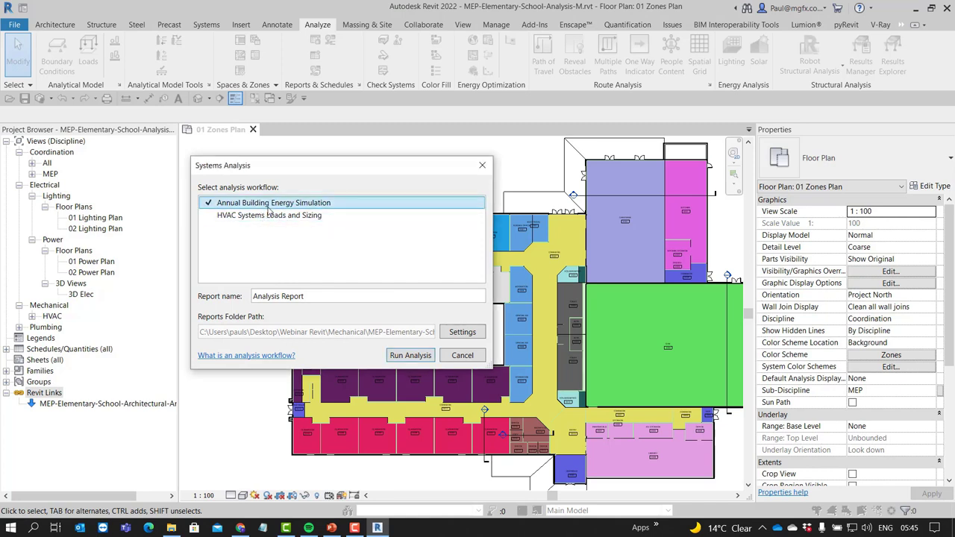
{"action": "left_click", "coordinate": [410, 355]}
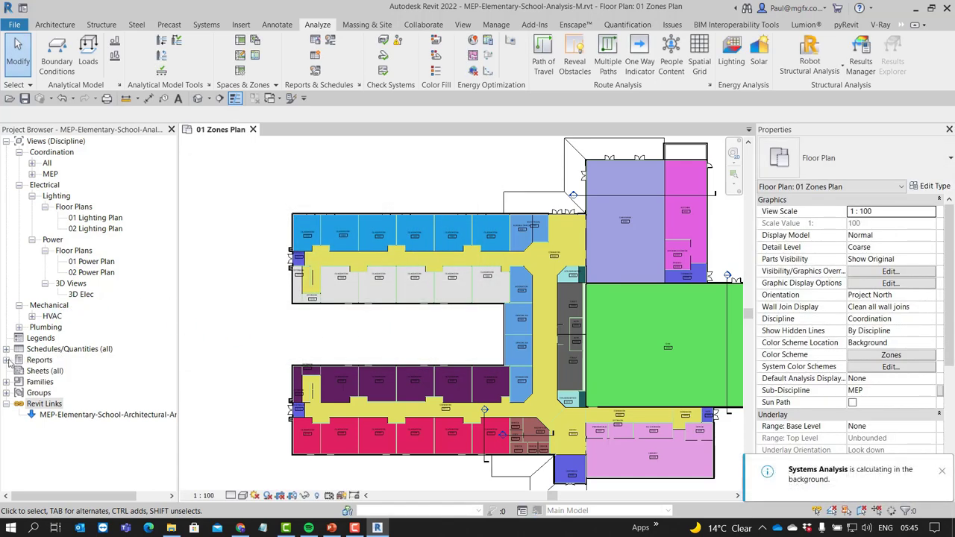
Open the Analysis Report under Reports > Analysis Reports while it is still calculating
{"action": "left_click", "coordinate": [7, 360]}
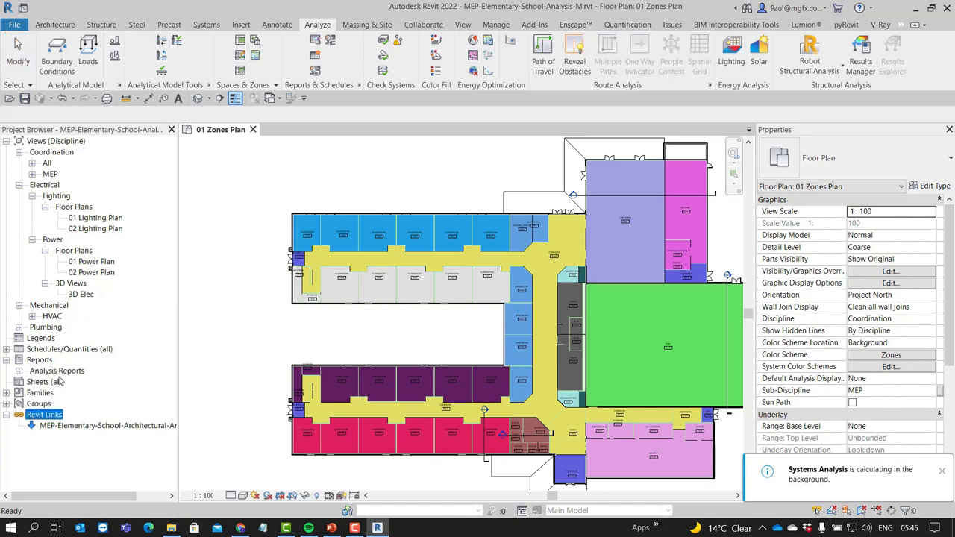
{"action": "left_click", "coordinate": [18, 371]}
{"action": "left_click", "coordinate": [68, 382]}
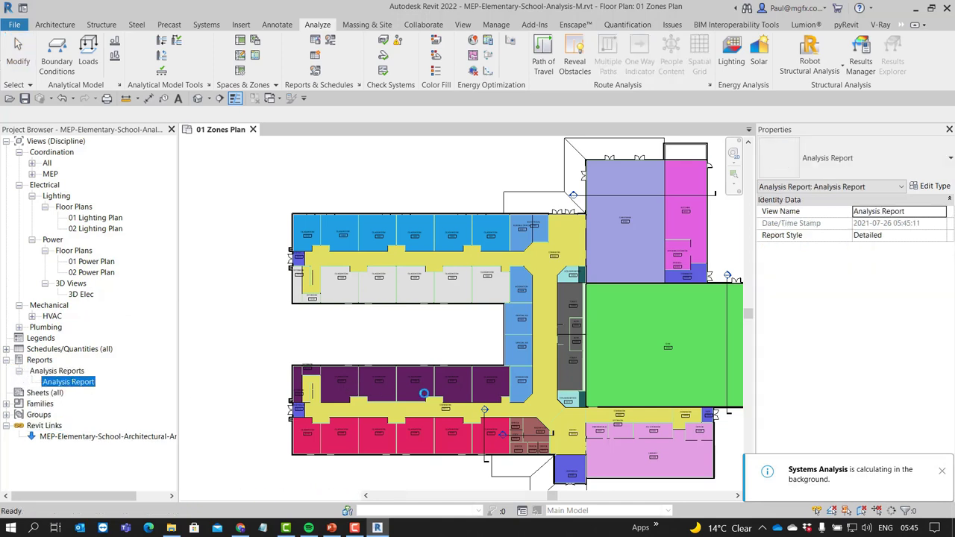
{"action": "left_click", "coordinate": [852, 473]}
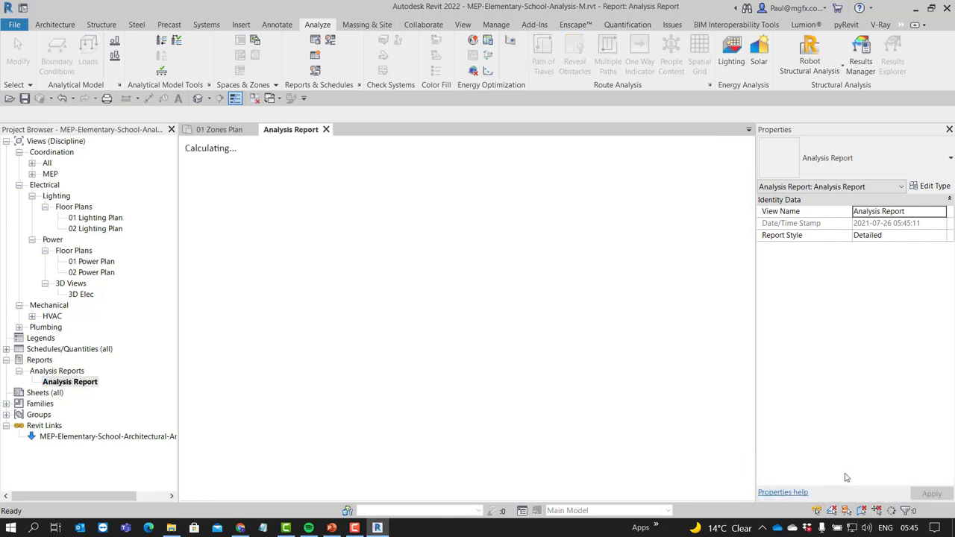
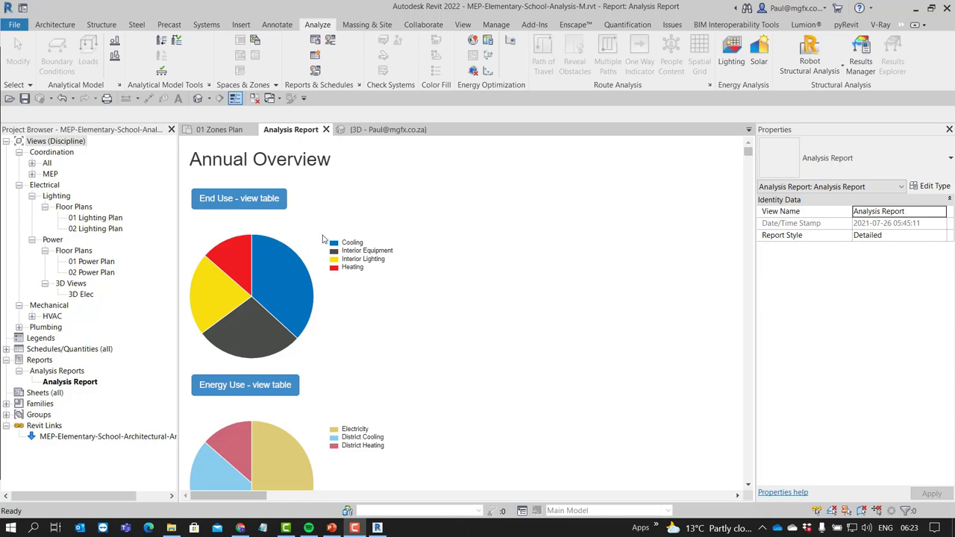
Read the Analysis Report from the annual overview charts down to the Cooling Peak Conditions table
{"action": "scroll", "coordinate": [323, 238], "scroll_direction": "down", "scroll_amount": 5}
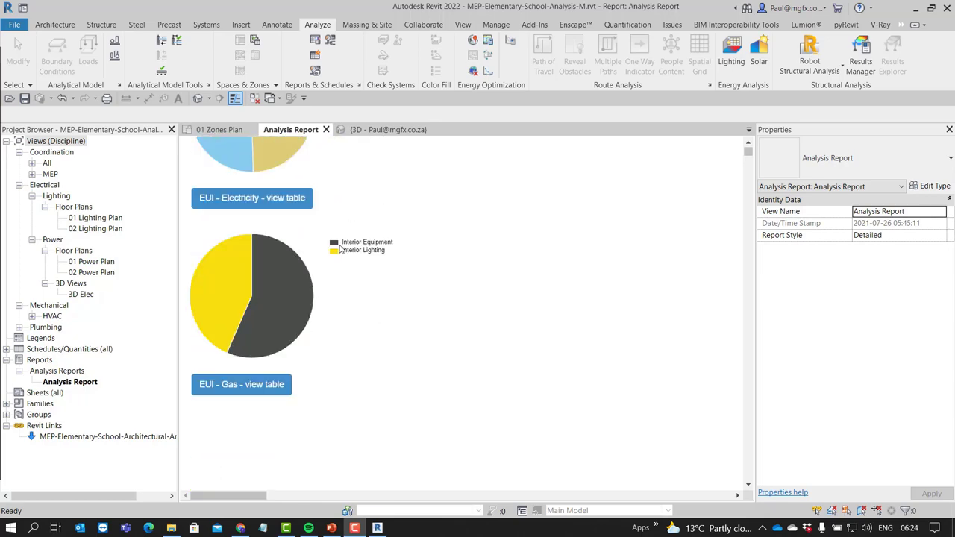
{"action": "scroll", "coordinate": [339, 248], "scroll_direction": "down", "scroll_amount": 10}
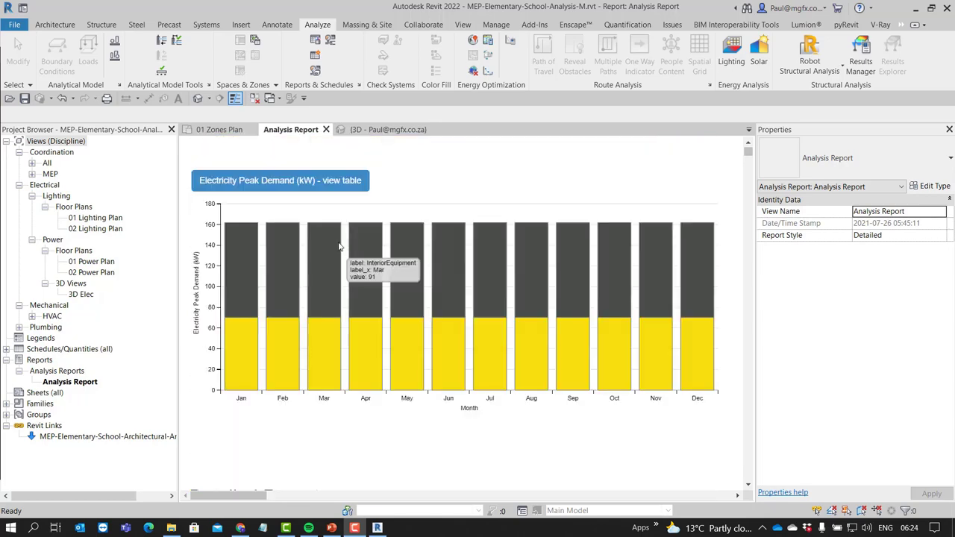
{"action": "scroll", "coordinate": [340, 246], "scroll_direction": "down", "scroll_amount": 8}
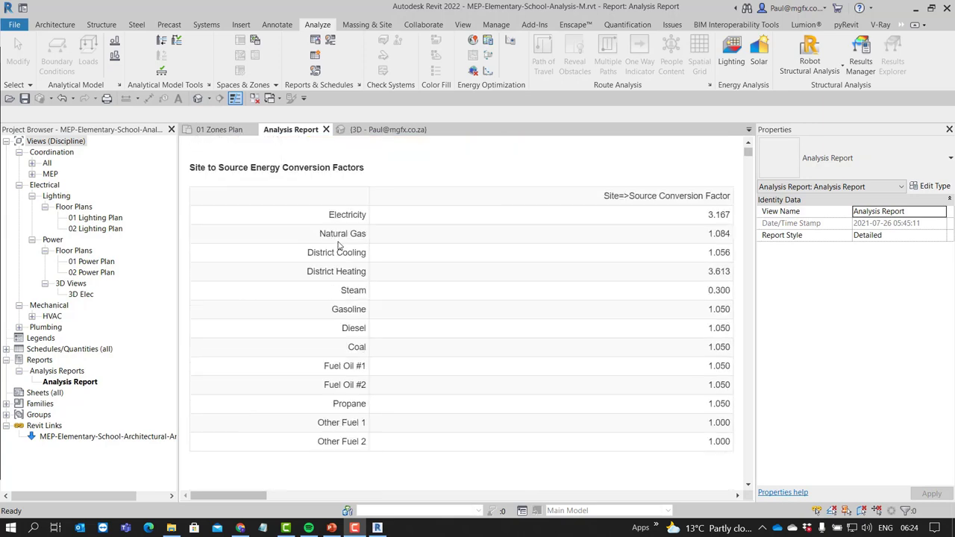
{"action": "scroll", "coordinate": [337, 244], "scroll_direction": "down", "scroll_amount": 10}
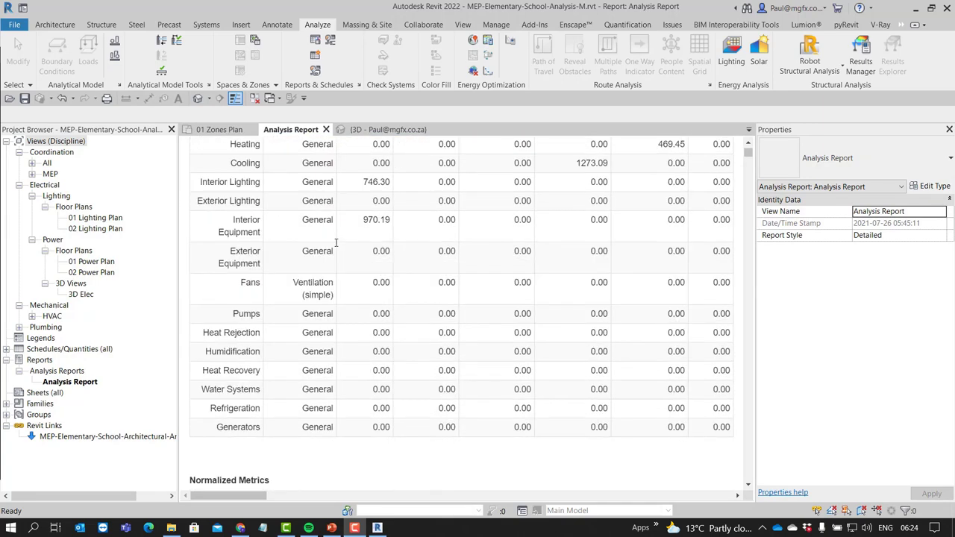
{"action": "scroll", "coordinate": [336, 242], "scroll_direction": "down", "scroll_amount": 10}
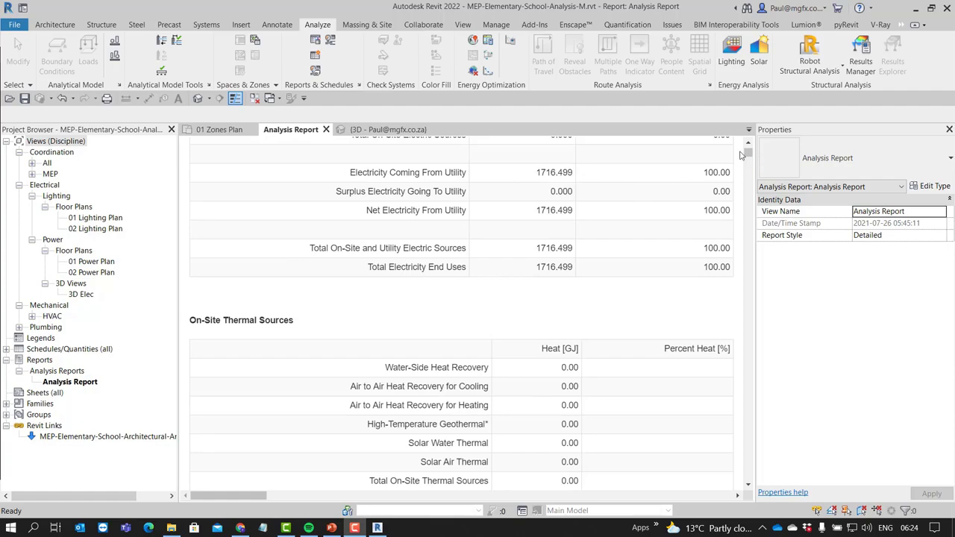
{"action": "left_click_drag", "start_coordinate": [746, 153], "coordinate": [746, 269]}
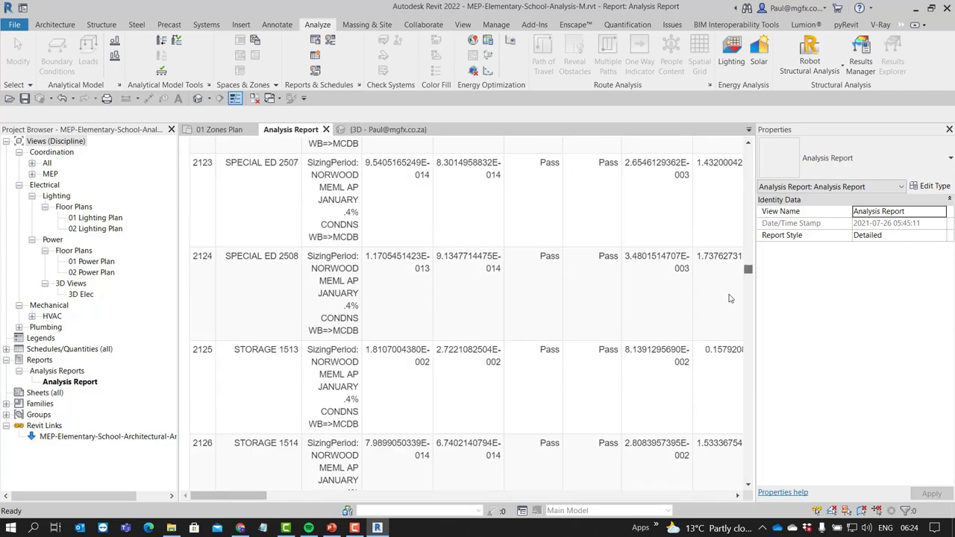
{"action": "scroll", "coordinate": [729, 298], "scroll_direction": "down", "scroll_amount": 15}
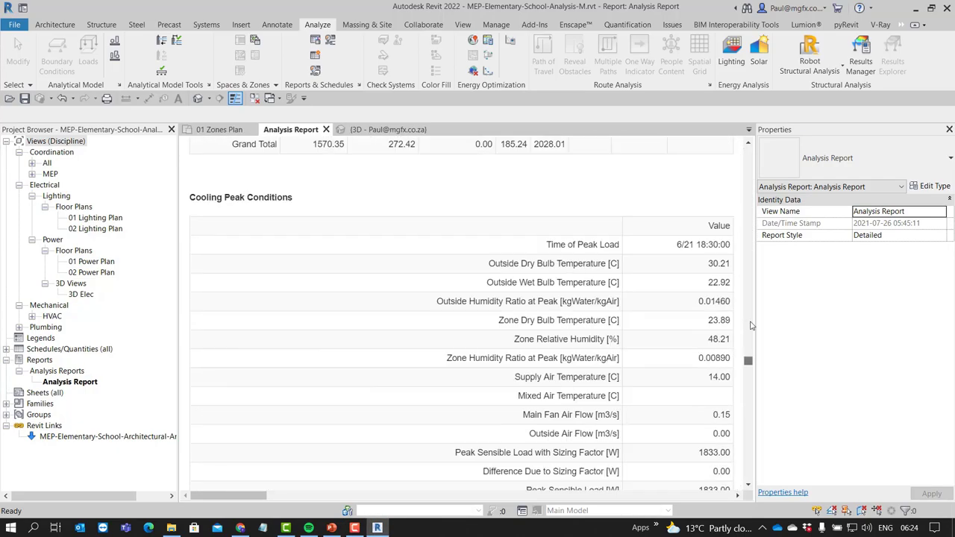
{"action": "left_click_drag", "start_coordinate": [747, 360], "coordinate": [746, 149]}
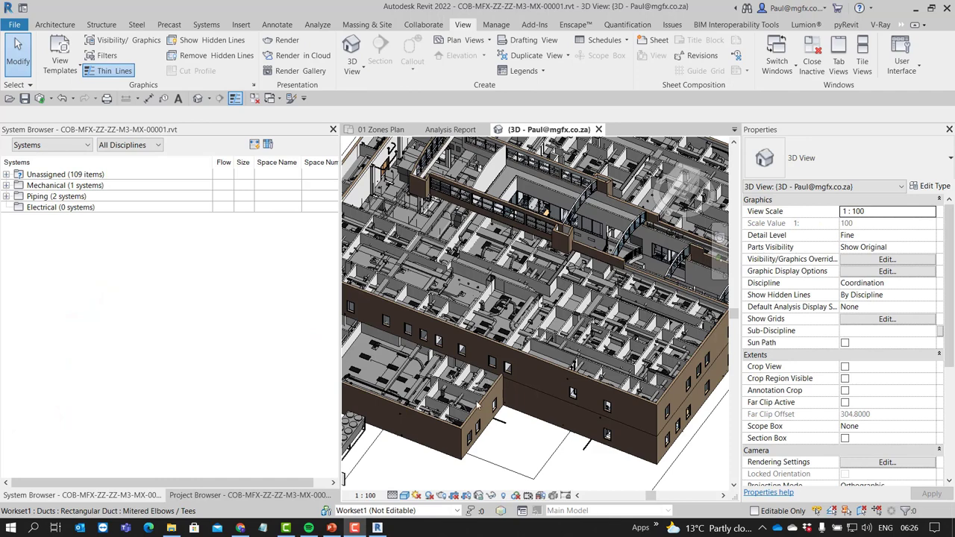
Zoom and orbit the 3D view to see the building from another angle
{"action": "scroll", "coordinate": [529, 401], "scroll_direction": "down", "scroll_amount": 4}
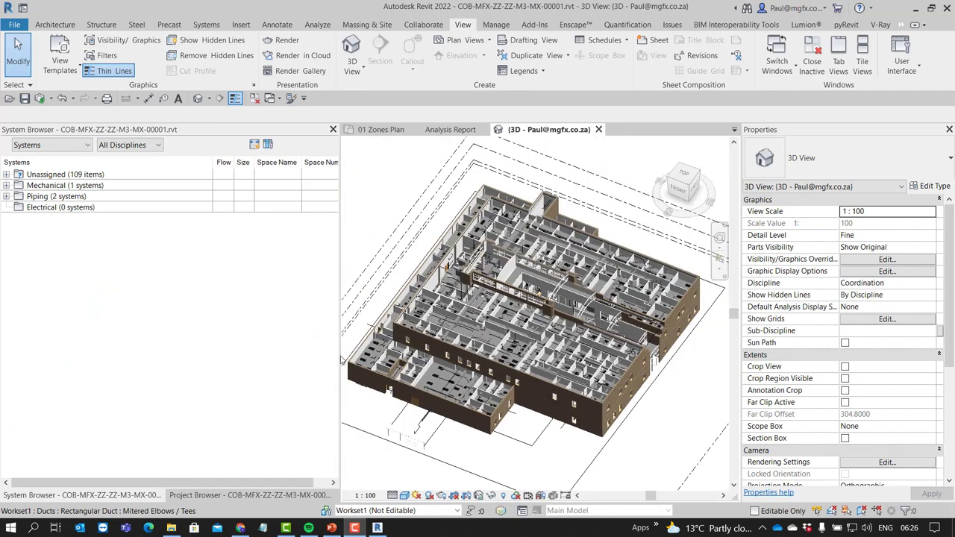
{"action": "scroll", "coordinate": [357, 361], "scroll_direction": "up", "scroll_amount": 6}
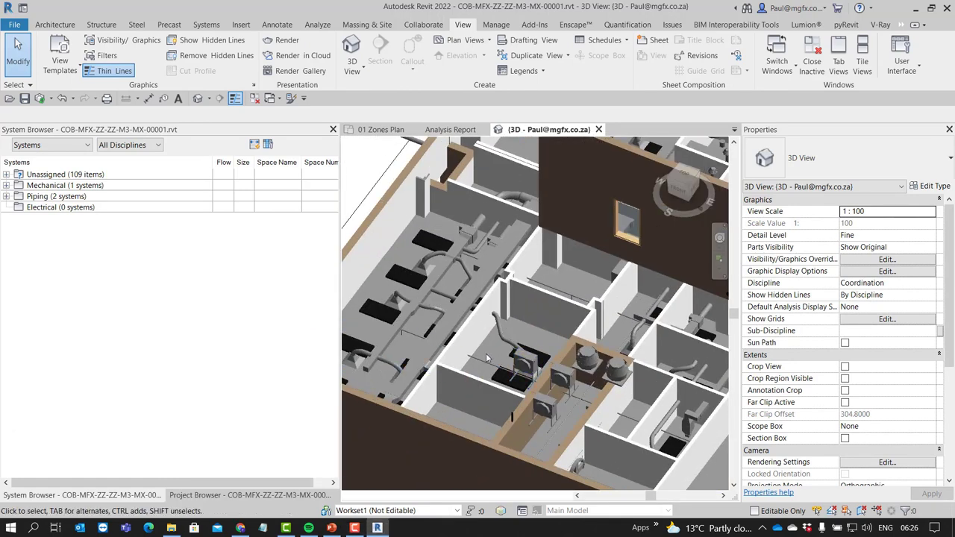
{"action": "scroll", "coordinate": [486, 358], "scroll_direction": "down", "scroll_amount": 5}
{"action": "middle_click_drag", "start_coordinate": [485, 356], "coordinate": [455, 350], "text": "shift"}
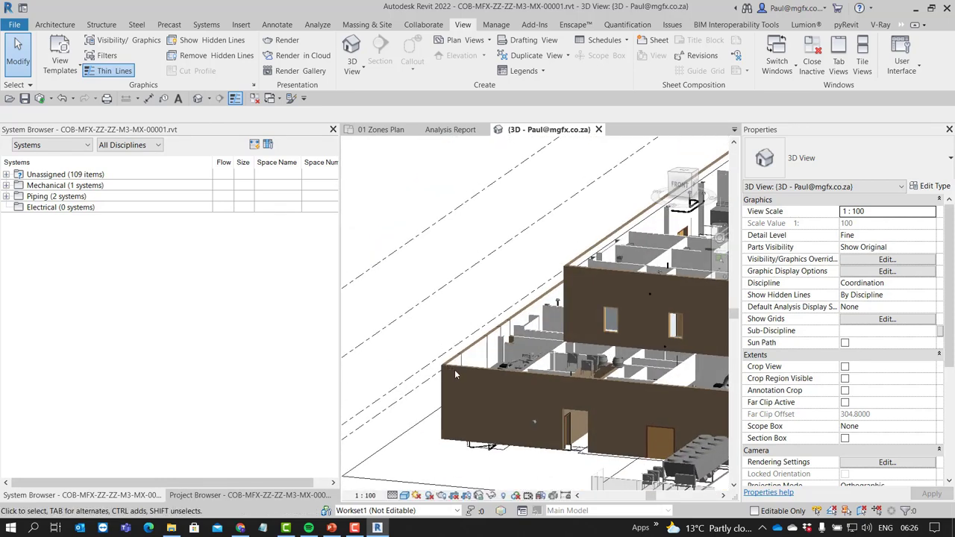
{"action": "scroll", "coordinate": [454, 374], "scroll_direction": "up", "scroll_amount": 3}
Select the linked architectural model in the 3D view, then clear the selection
{"action": "left_click", "coordinate": [471, 342]}
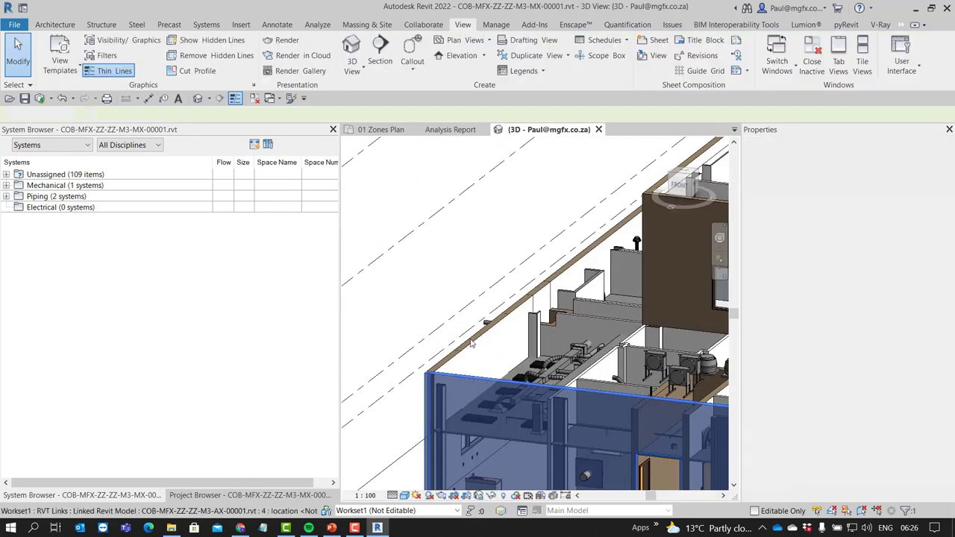
{"action": "left_click", "coordinate": [438, 350]}
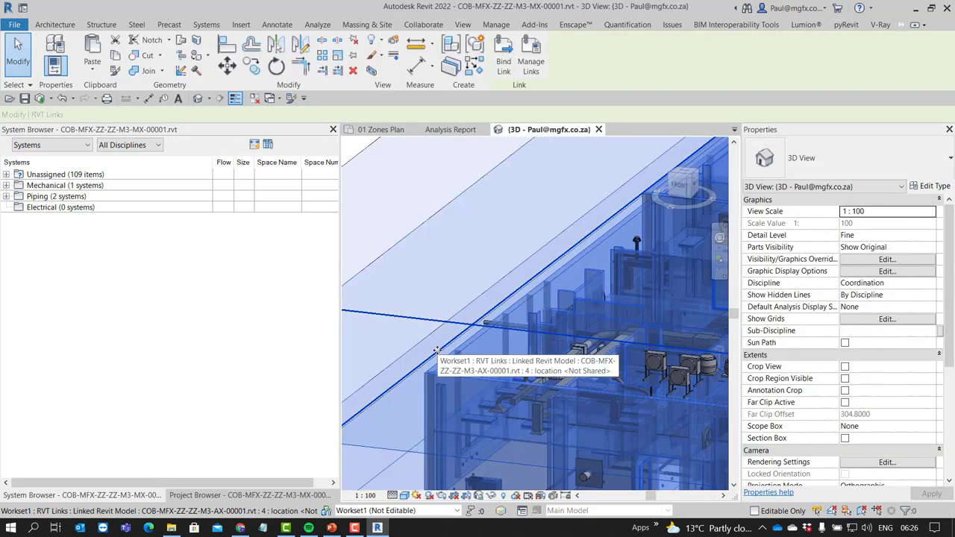
{"action": "scroll", "coordinate": [437, 351], "scroll_direction": "down", "scroll_amount": 5}
{"action": "scroll", "coordinate": [437, 360], "scroll_direction": "up", "scroll_amount": 2}
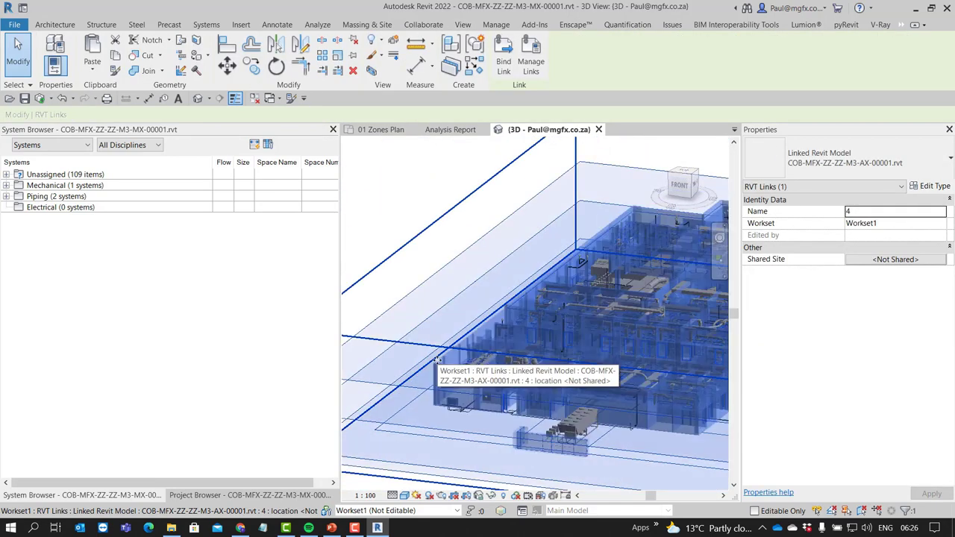
{"action": "key", "text": "Escape"}
Show the Project Browser and scroll its list down to Revit Links
{"action": "left_click", "coordinate": [211, 495]}
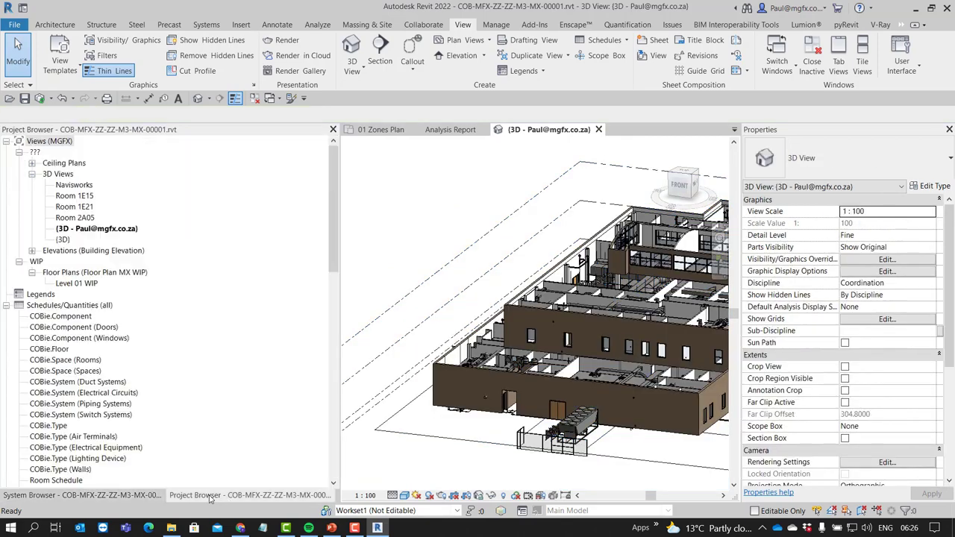
{"action": "scroll", "coordinate": [248, 373], "scroll_direction": "down", "scroll_amount": 4}
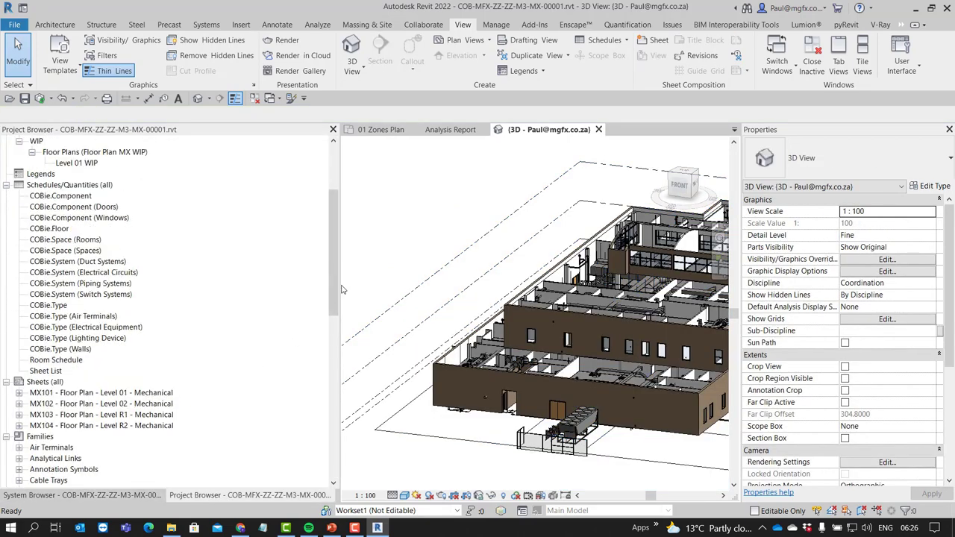
{"action": "left_click_drag", "start_coordinate": [333, 290], "coordinate": [333, 448]}
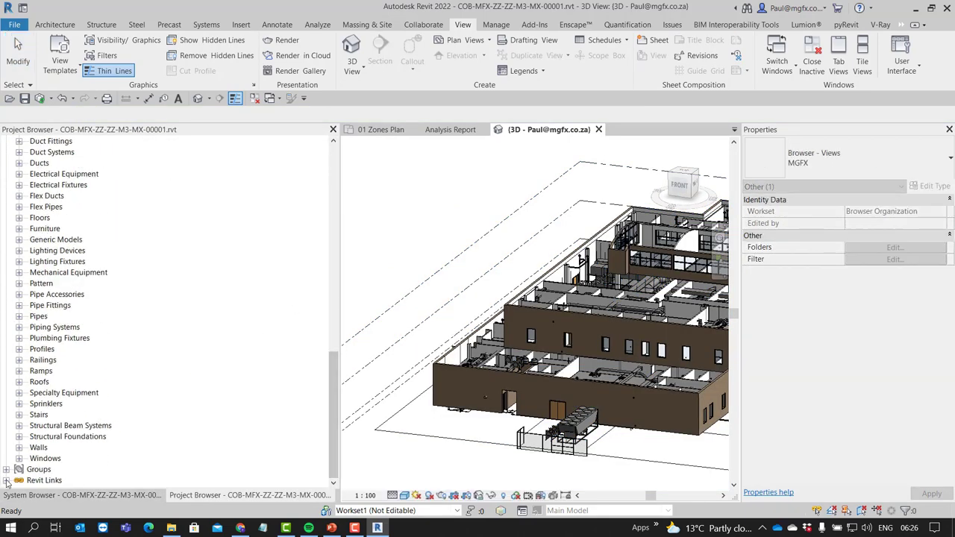
Unload the linked model COB-MFX-ZZ-ZZ-M3-AX-00001.rvt for the current user only
{"action": "left_click", "coordinate": [6, 480]}
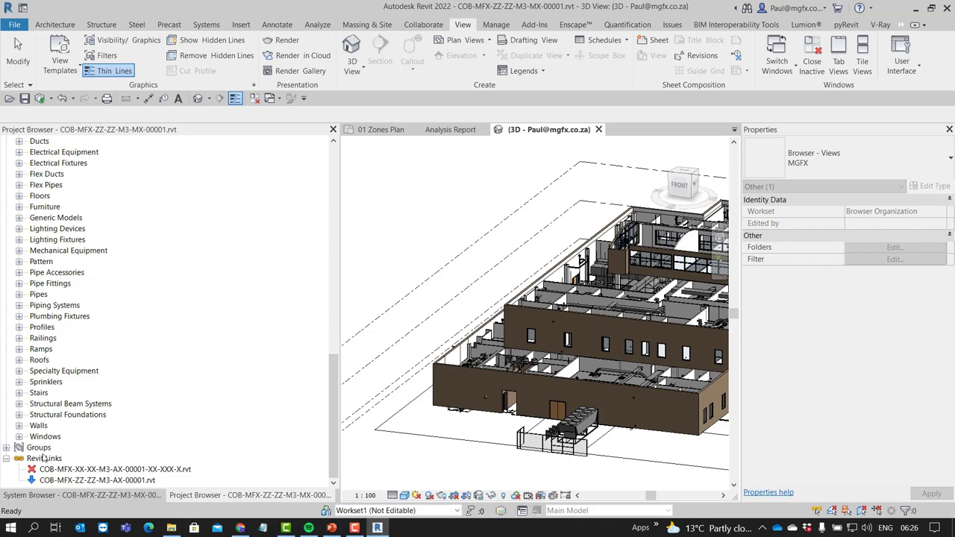
{"action": "left_click", "coordinate": [96, 481]}
{"action": "right_click", "coordinate": [103, 480]}
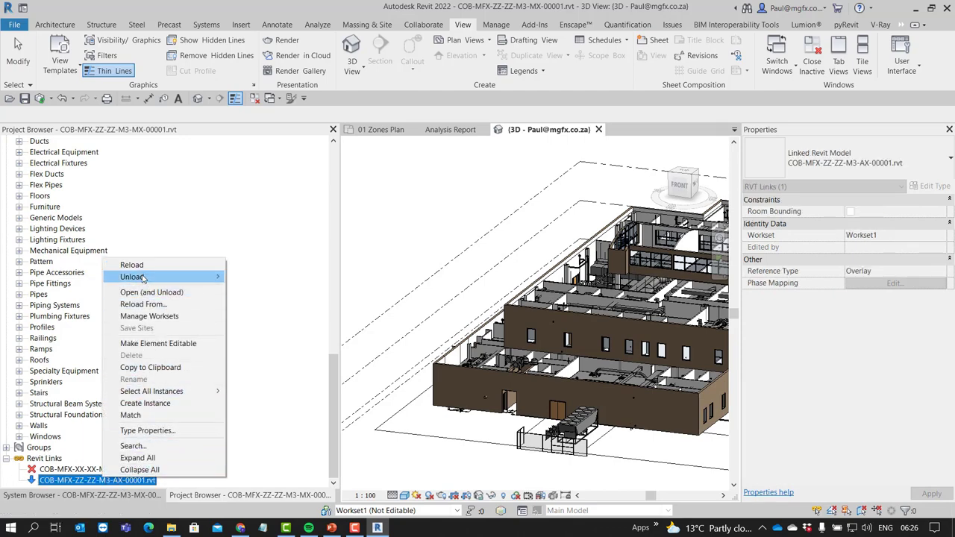
{"action": "mouse_move", "coordinate": [145, 280]}
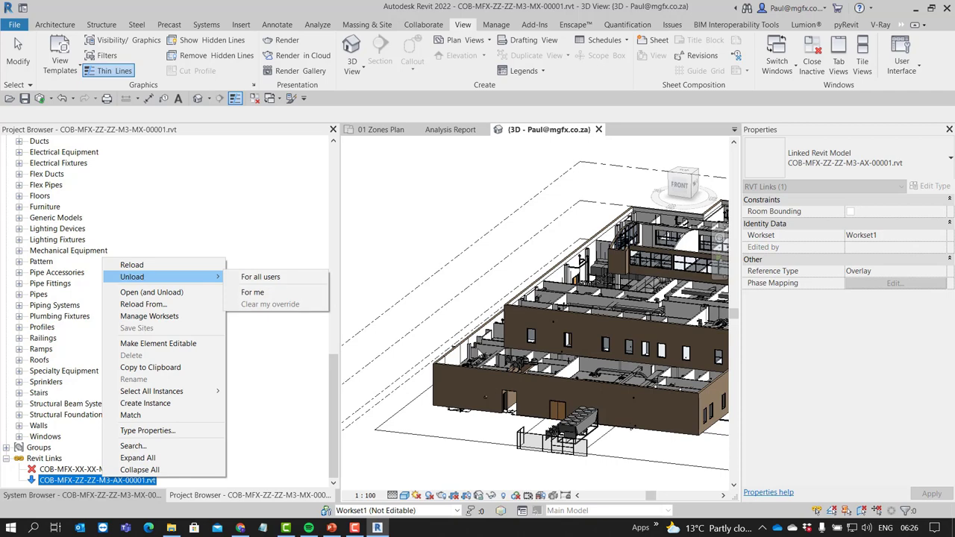
{"action": "left_click", "coordinate": [258, 292]}
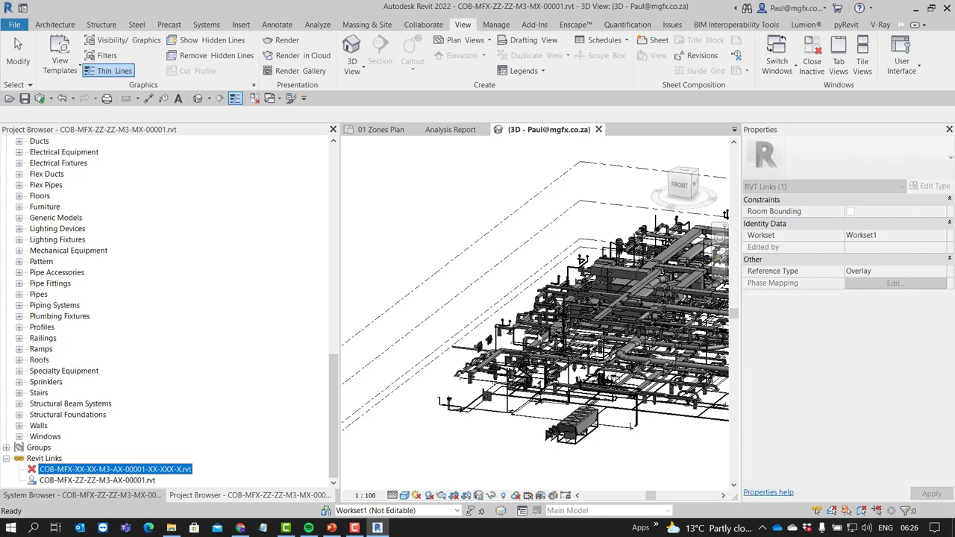
Zoom and orbit to view the remaining ductwork and pipework from another side
{"action": "scroll", "coordinate": [481, 369], "scroll_direction": "up", "scroll_amount": 5}
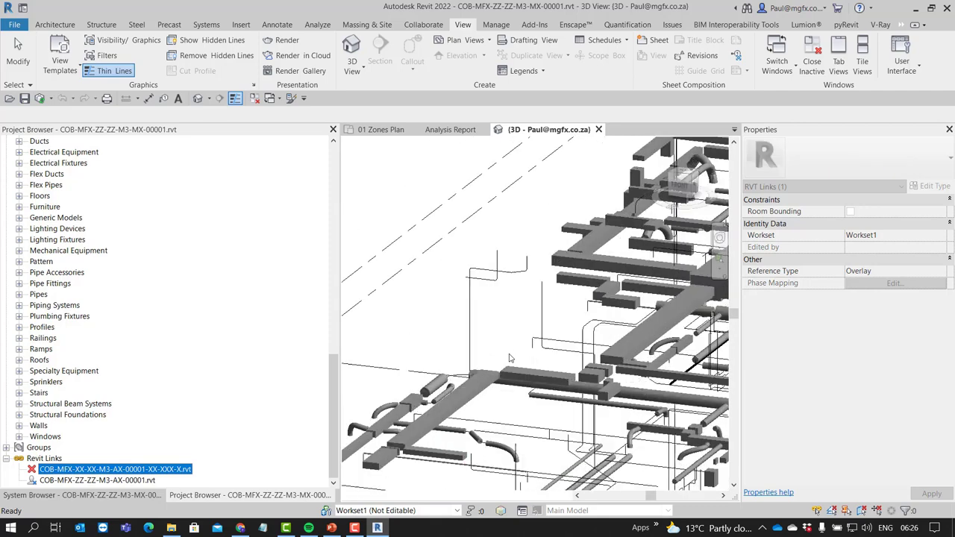
{"action": "scroll", "coordinate": [481, 370], "scroll_direction": "down", "scroll_amount": 5}
{"action": "middle_click_drag", "start_coordinate": [481, 369], "coordinate": [440, 298], "text": "shift"}
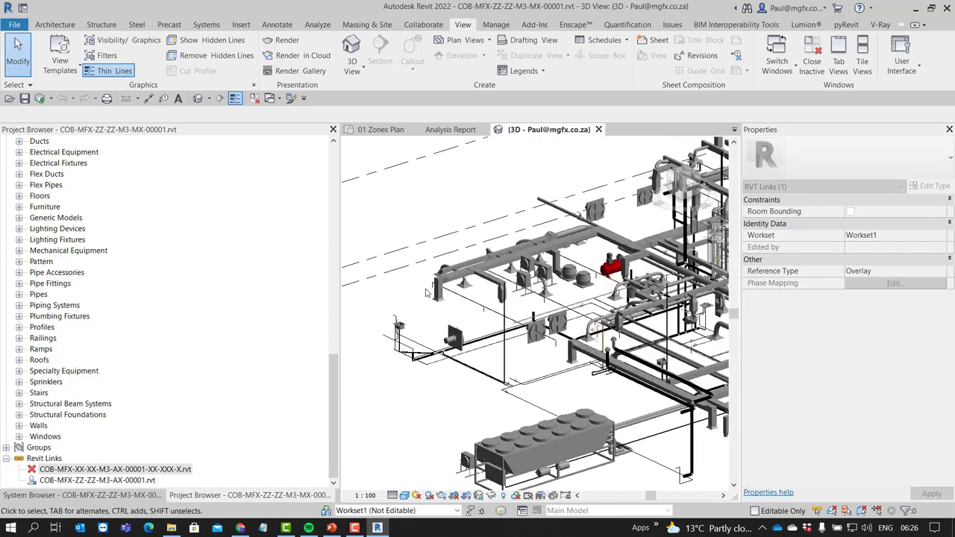
{"action": "scroll", "coordinate": [440, 298], "scroll_direction": "up", "scroll_amount": 5}
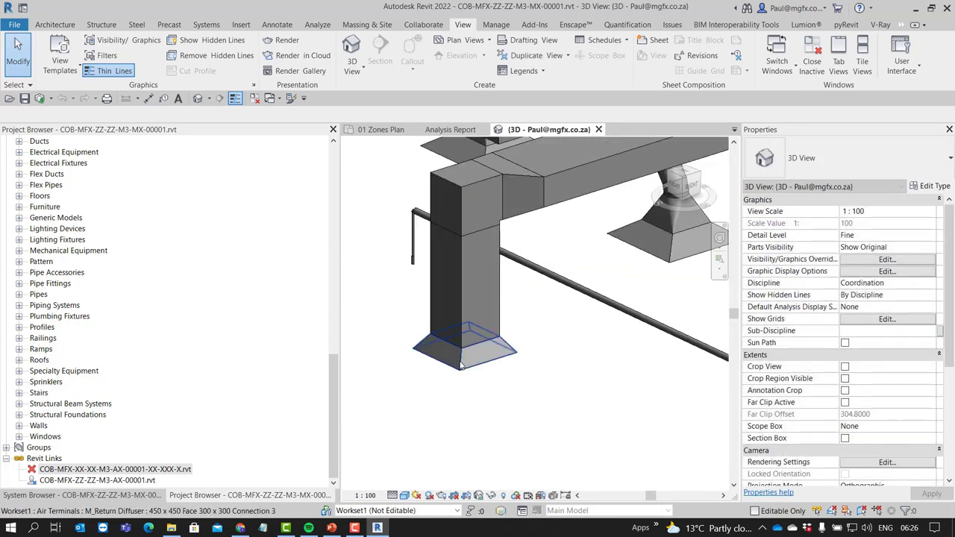
{"action": "key", "text": "Tab"}
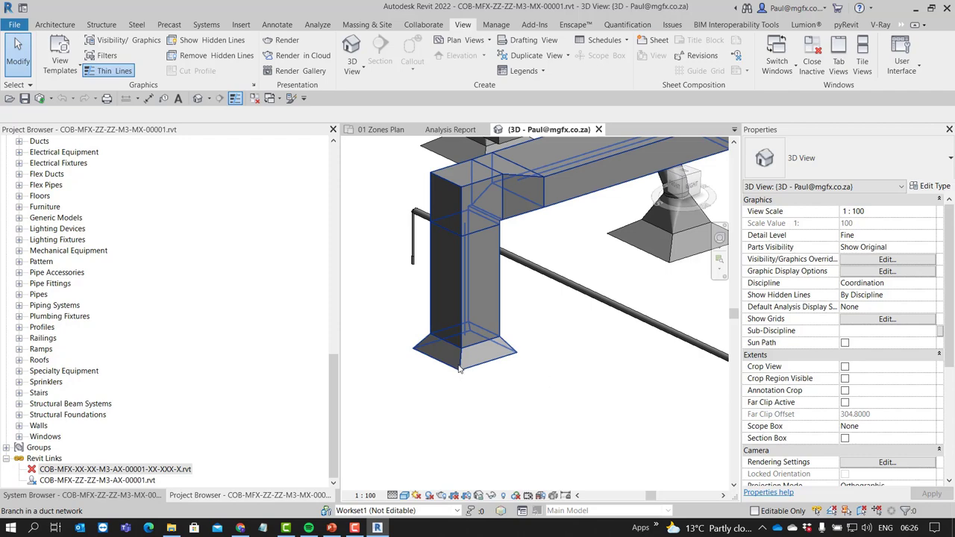
{"action": "left_click", "coordinate": [459, 367]}
{"action": "scroll", "coordinate": [460, 367], "scroll_direction": "down", "scroll_amount": 5}
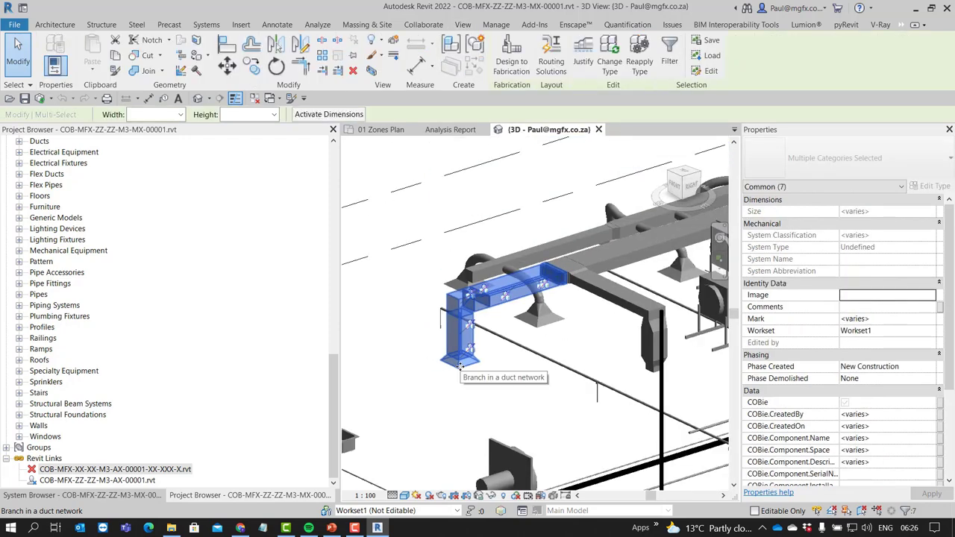
{"action": "key", "text": "Escape"}
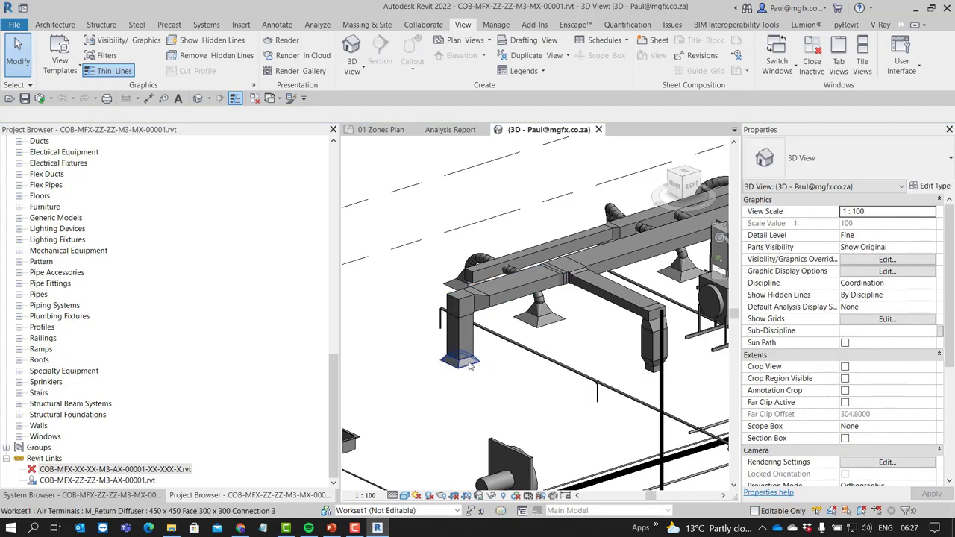
{"action": "key", "text": "Tab"}
{"action": "key", "text": "Tab"}
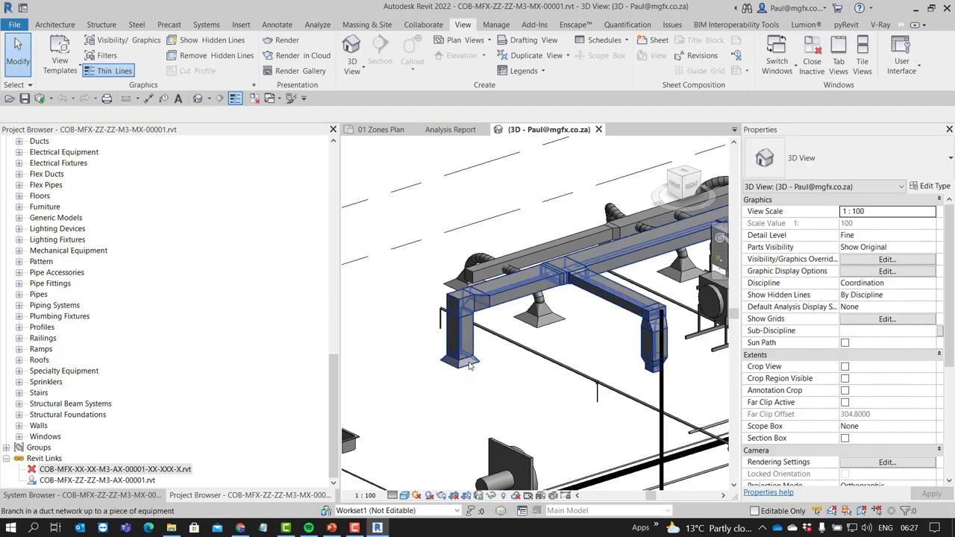
{"action": "left_click", "coordinate": [470, 366]}
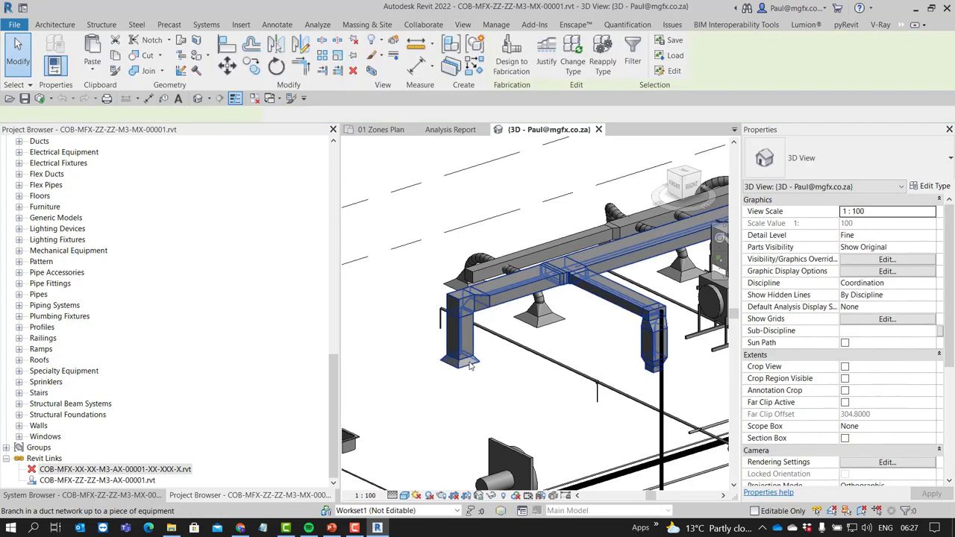
{"action": "scroll", "coordinate": [502, 359], "scroll_direction": "down", "scroll_amount": 3}
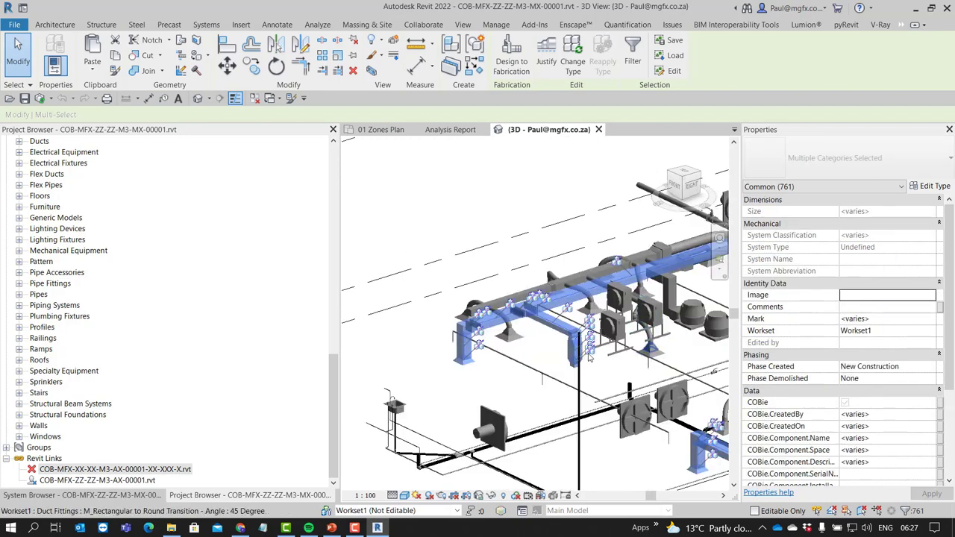
{"action": "middle_click_drag", "start_coordinate": [502, 359], "coordinate": [454, 357]}
{"action": "scroll", "coordinate": [454, 357], "scroll_direction": "down", "scroll_amount": 4}
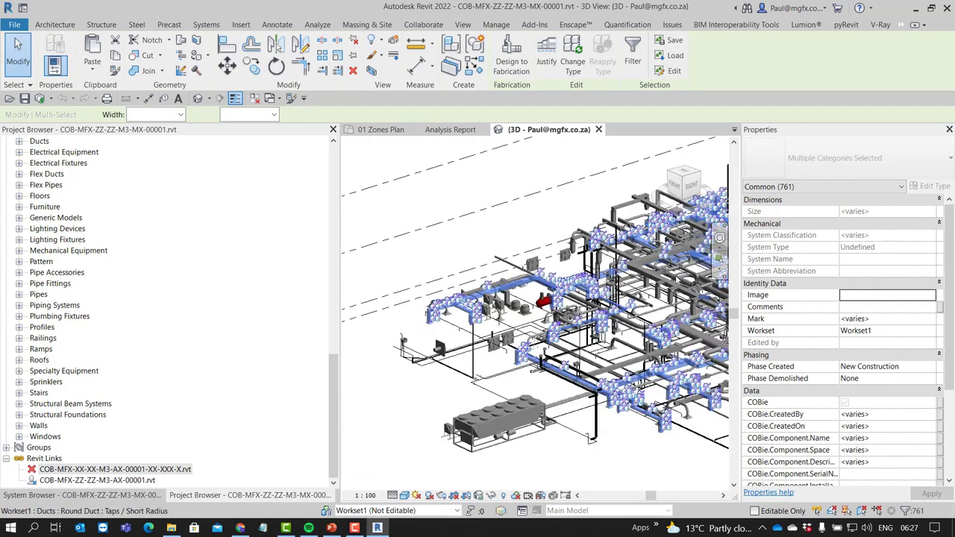
{"action": "scroll", "coordinate": [675, 281], "scroll_direction": "up", "scroll_amount": 5}
{"action": "middle_click_drag", "start_coordinate": [675, 280], "coordinate": [555, 373]}
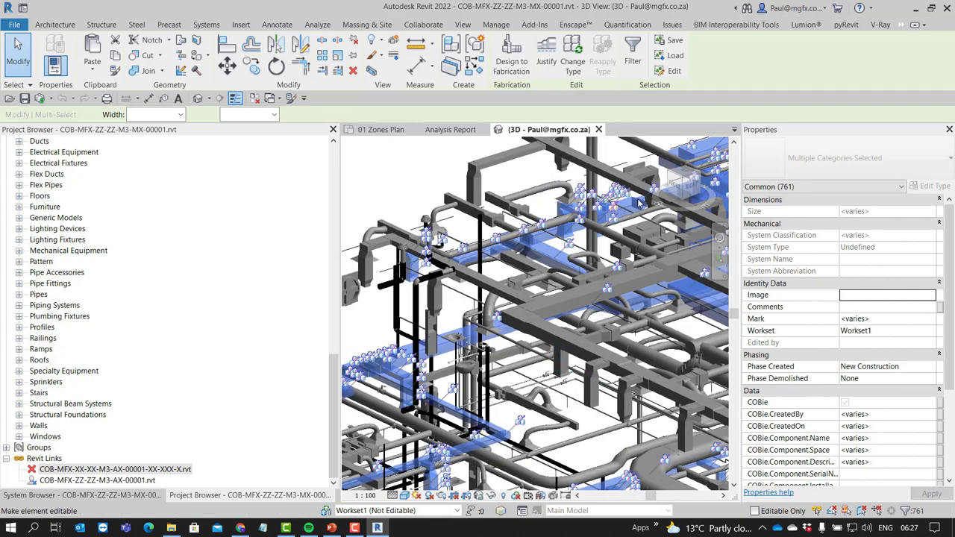
{"action": "scroll", "coordinate": [522, 343], "scroll_direction": "up", "scroll_amount": 2}
{"action": "middle_click_drag", "start_coordinate": [522, 343], "coordinate": [413, 339]}
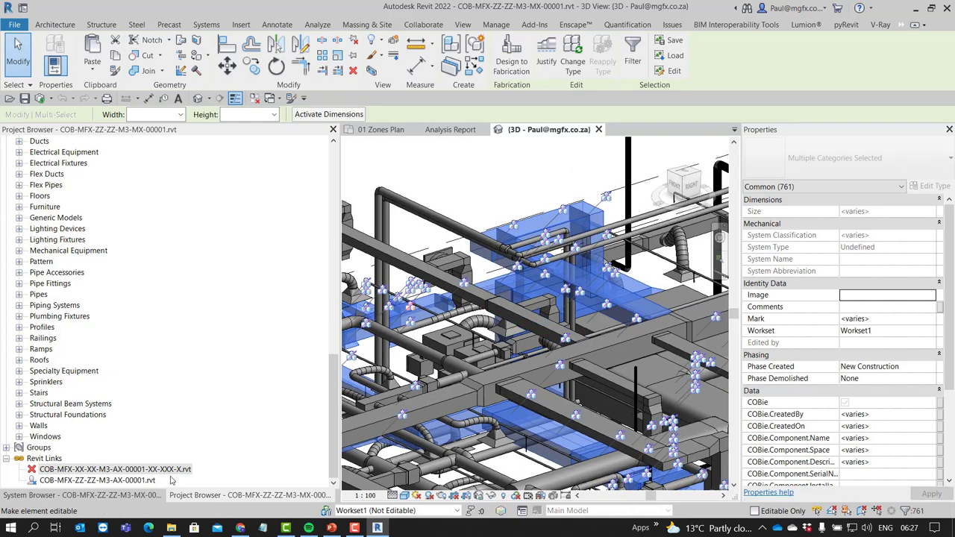
{"action": "key", "text": "Escape"}
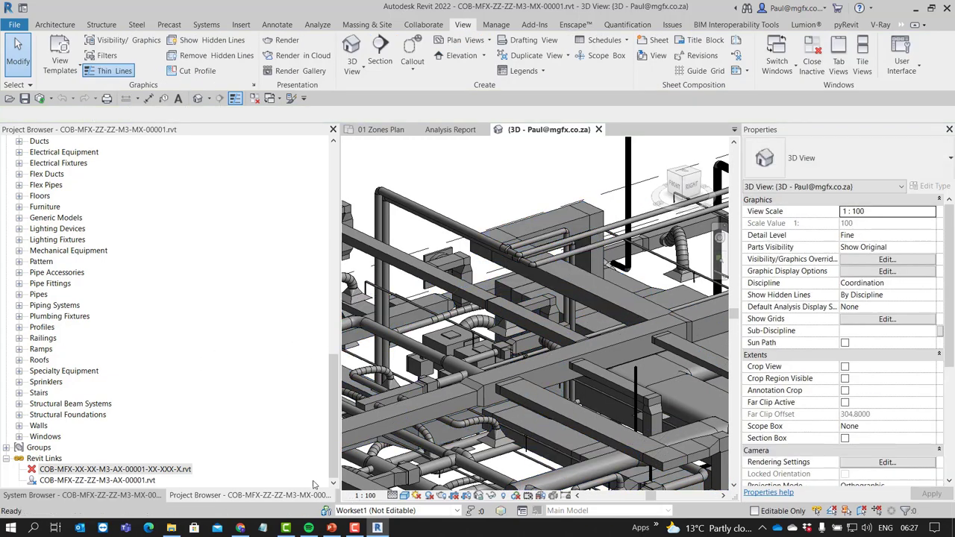
Select the Fire Protection Wet system's piping in the System Browser
{"action": "left_click", "coordinate": [89, 494]}
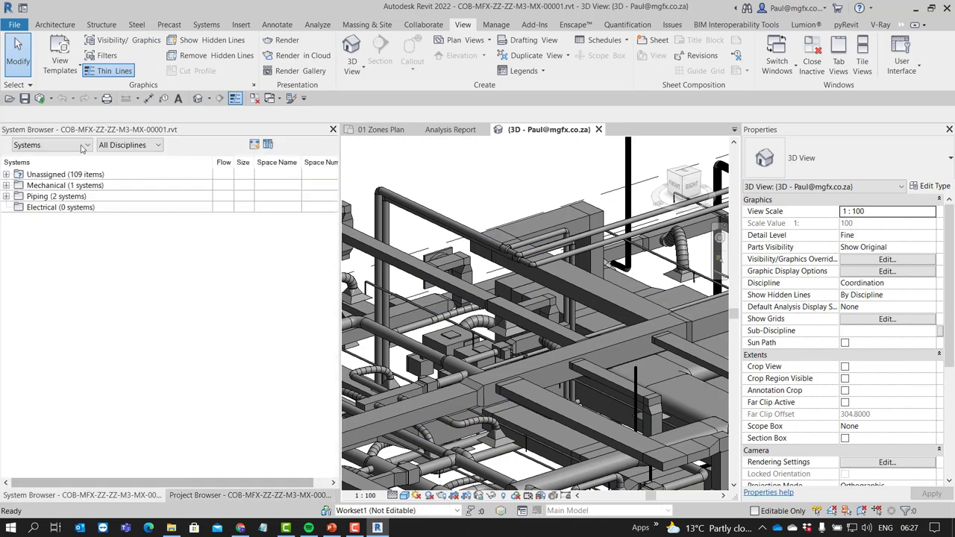
{"action": "double_click", "coordinate": [12, 196]}
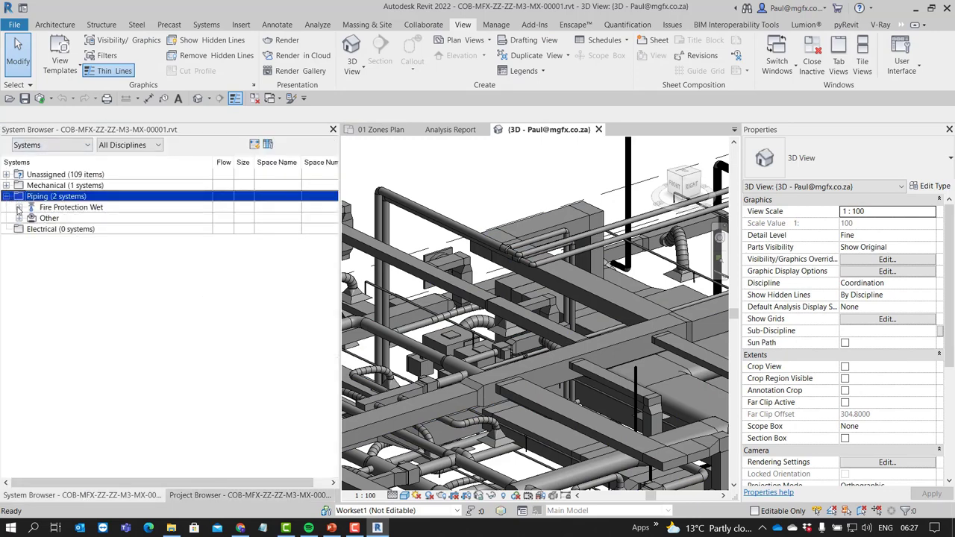
{"action": "double_click", "coordinate": [45, 207]}
{"action": "left_click", "coordinate": [107, 219]}
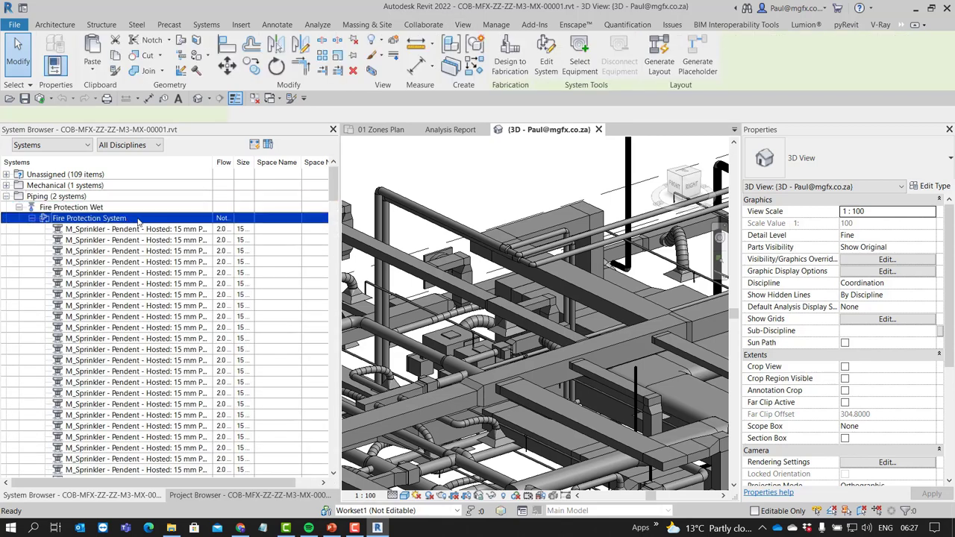
Isolate the fire protection piping in the view and clear the selection
{"action": "scroll", "coordinate": [440, 314], "scroll_direction": "up", "scroll_amount": 5}
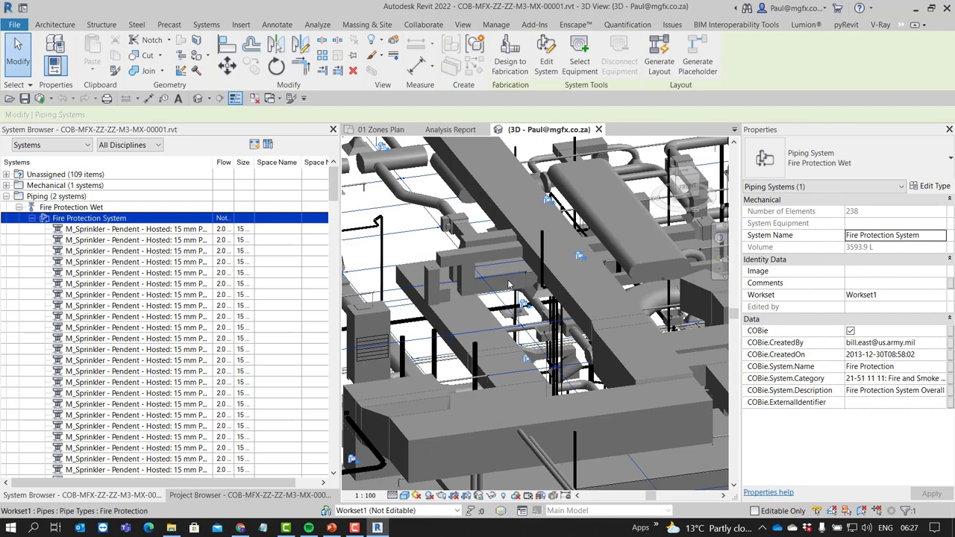
{"action": "scroll", "coordinate": [511, 281], "scroll_direction": "down", "scroll_amount": 5}
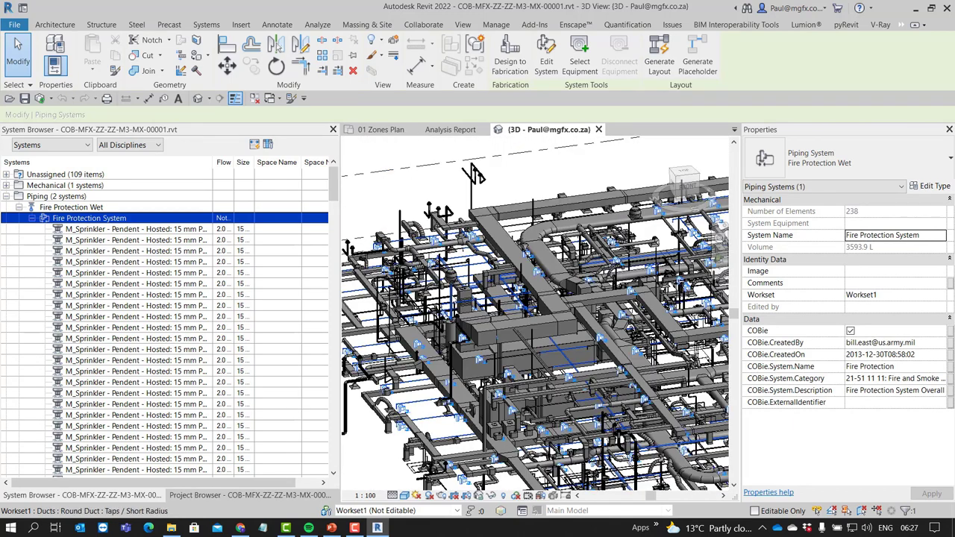
{"action": "left_click", "coordinate": [492, 496]}
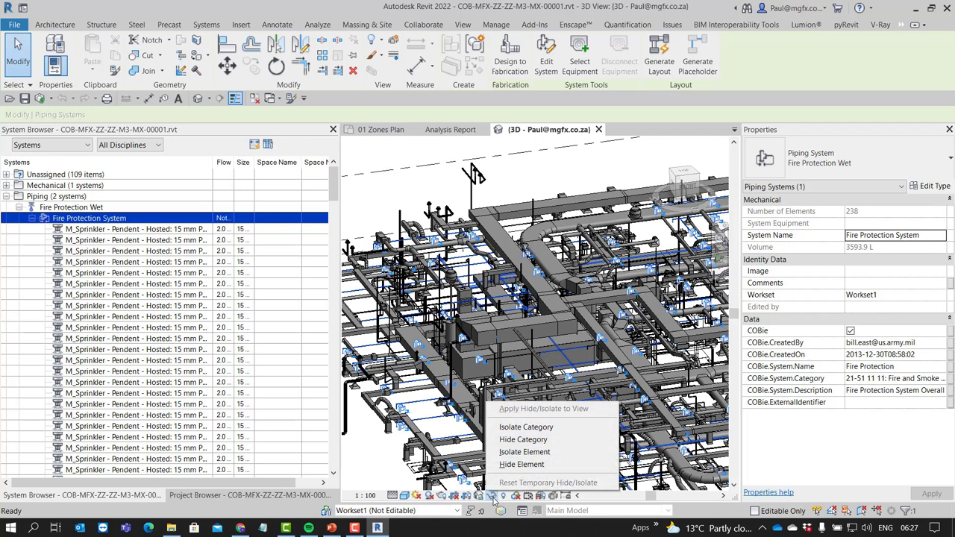
{"action": "left_click", "coordinate": [530, 453]}
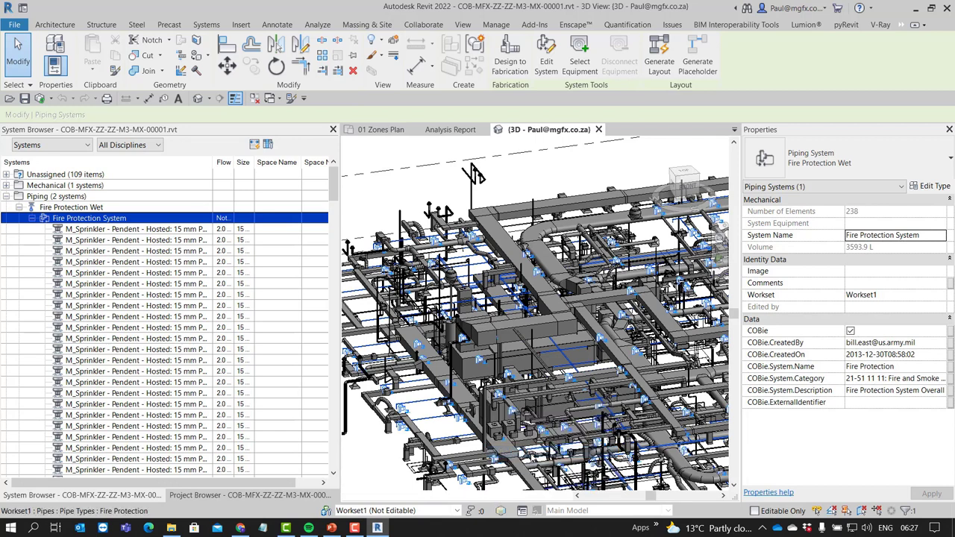
{"action": "key", "text": "Escape"}
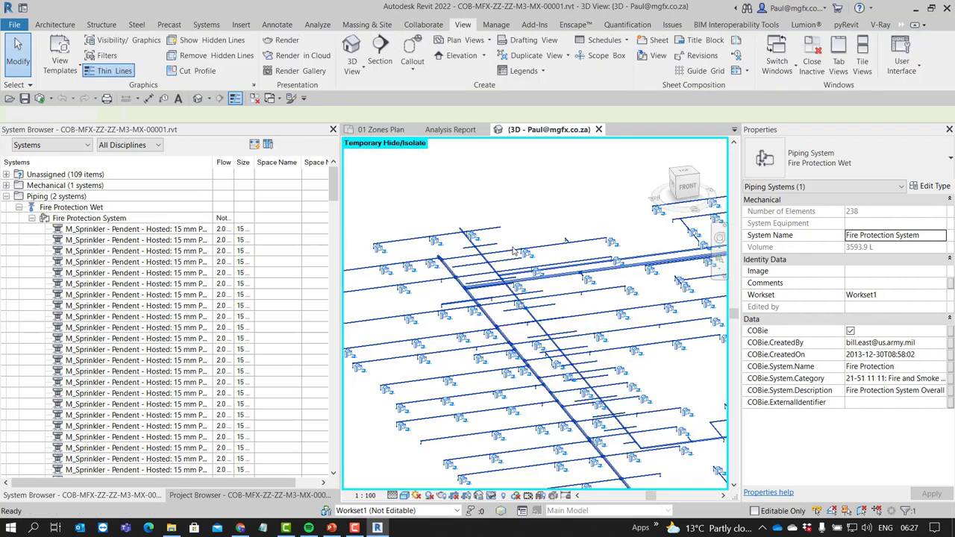
Switch to a top view rotated upright and zoom in on the pipe end
{"action": "left_click", "coordinate": [684, 174]}
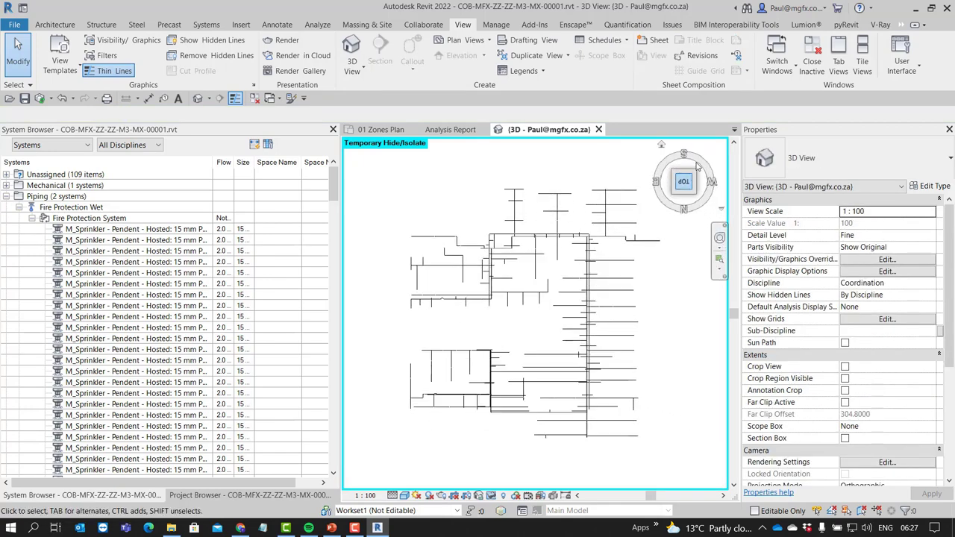
{"action": "left_click", "coordinate": [712, 146]}
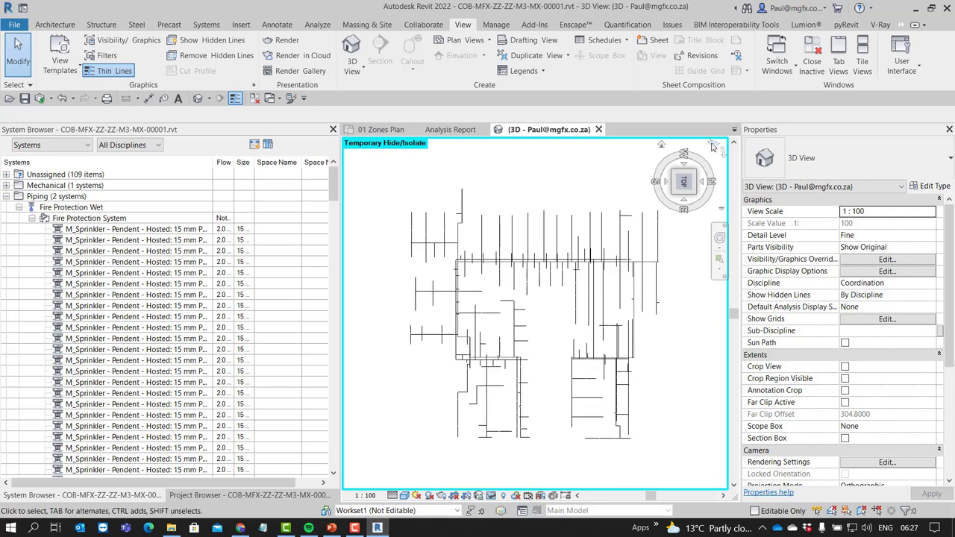
{"action": "left_click", "coordinate": [712, 145]}
{"action": "scroll", "coordinate": [446, 367], "scroll_direction": "up", "scroll_amount": 10}
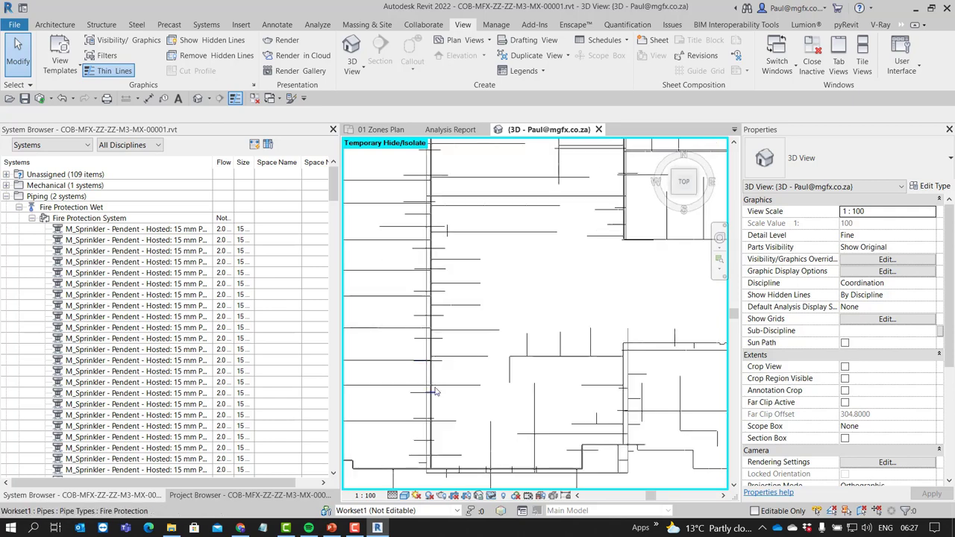
{"action": "scroll", "coordinate": [532, 390], "scroll_direction": "up", "scroll_amount": 3}
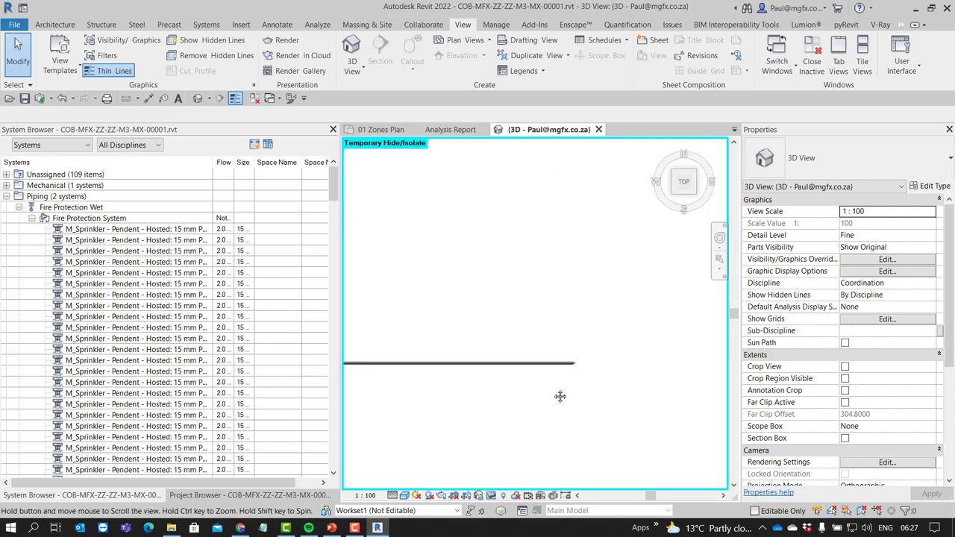
Check the pipe end, then window-select the sprinkler and fittings gathered there
{"action": "left_click_drag", "start_coordinate": [542, 314], "coordinate": [609, 384]}
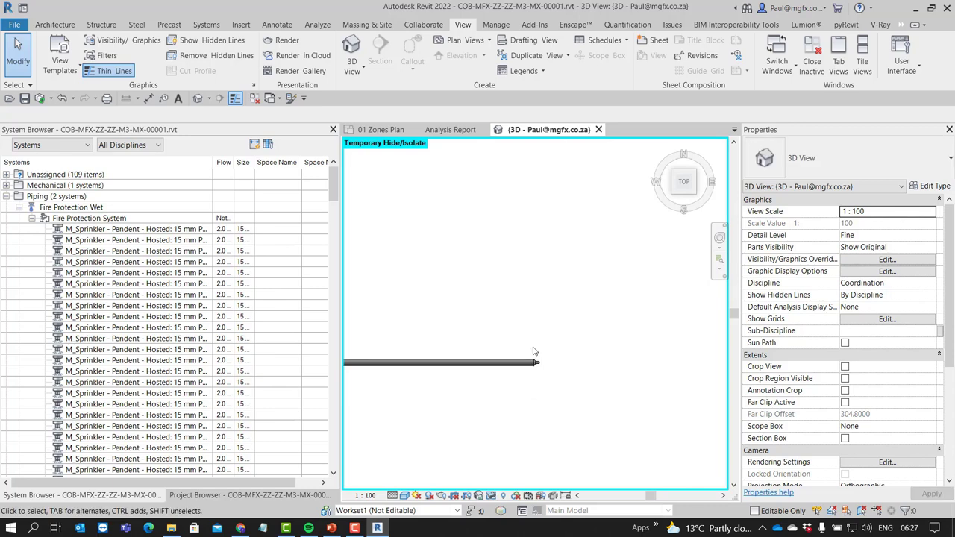
{"action": "left_click_drag", "start_coordinate": [532, 339], "coordinate": [578, 391]}
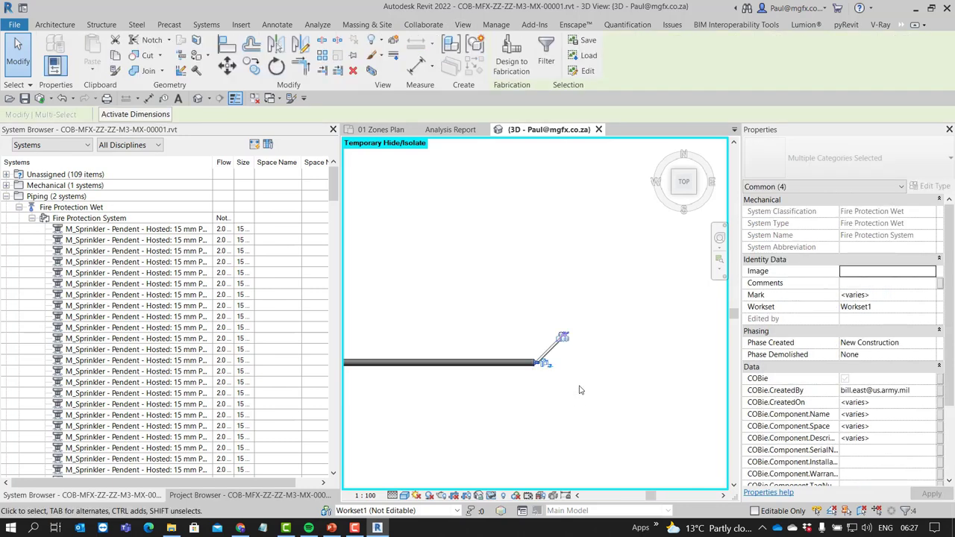
{"action": "scroll", "coordinate": [856, 338], "scroll_direction": "down", "scroll_amount": 3}
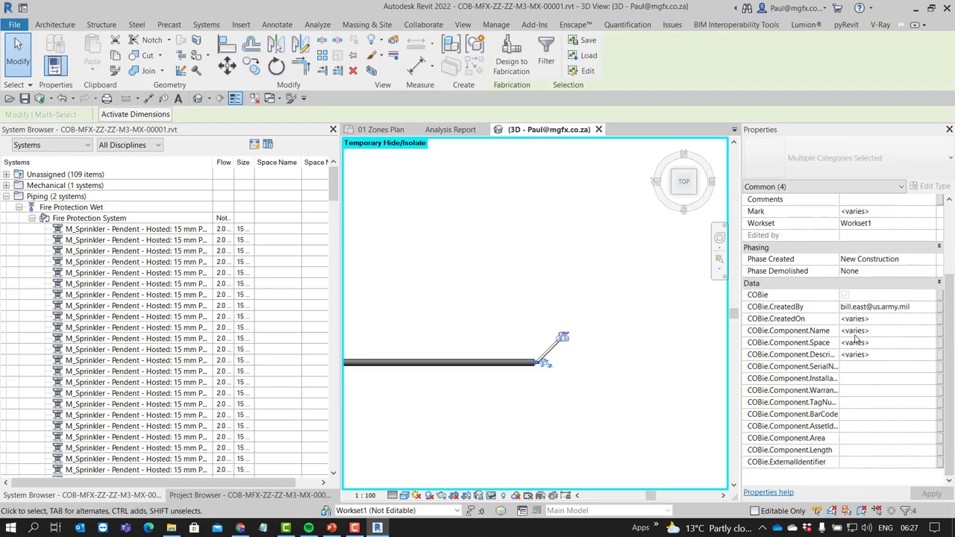
{"action": "scroll", "coordinate": [856, 337], "scroll_direction": "up", "scroll_amount": 3}
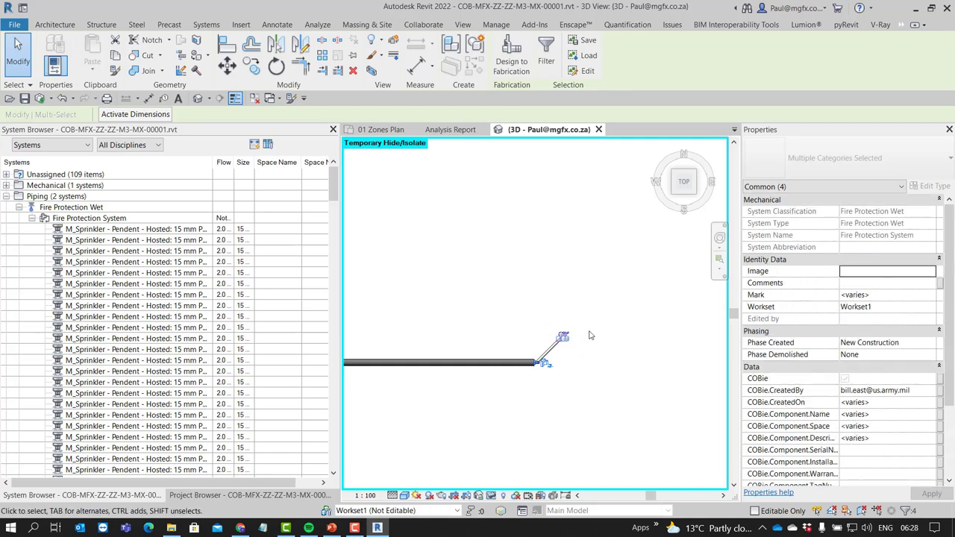
{"action": "left_click", "coordinate": [542, 366]}
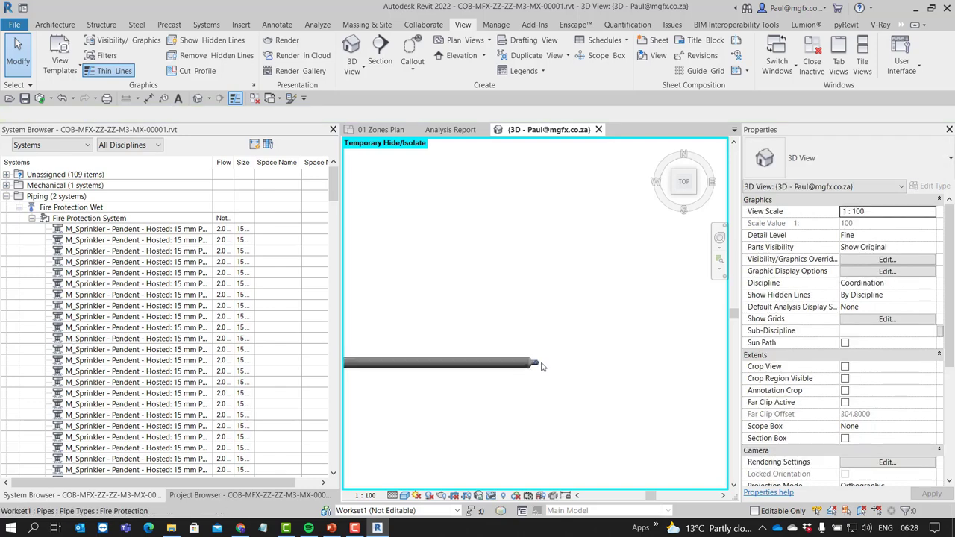
{"action": "scroll", "coordinate": [533, 366], "scroll_direction": "up", "scroll_amount": 4}
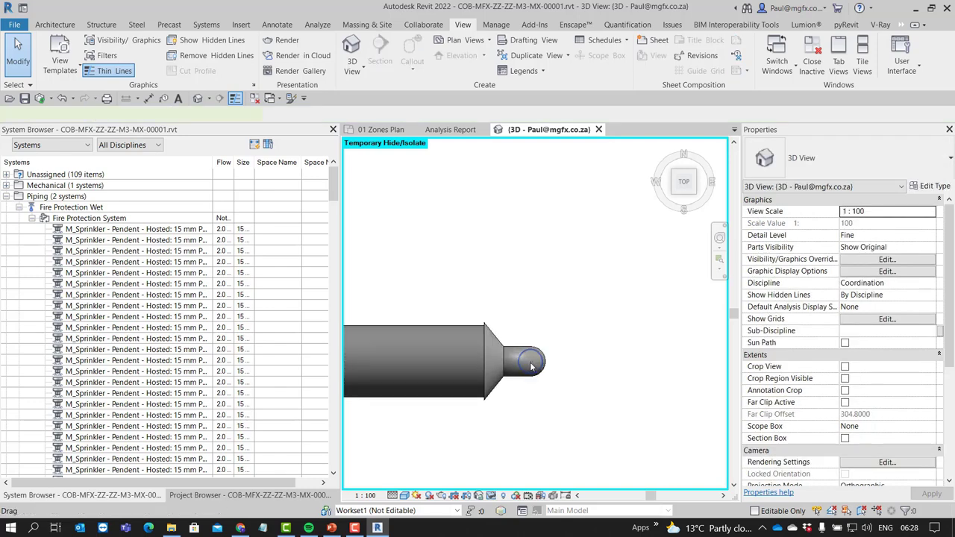
{"action": "left_click", "coordinate": [531, 364]}
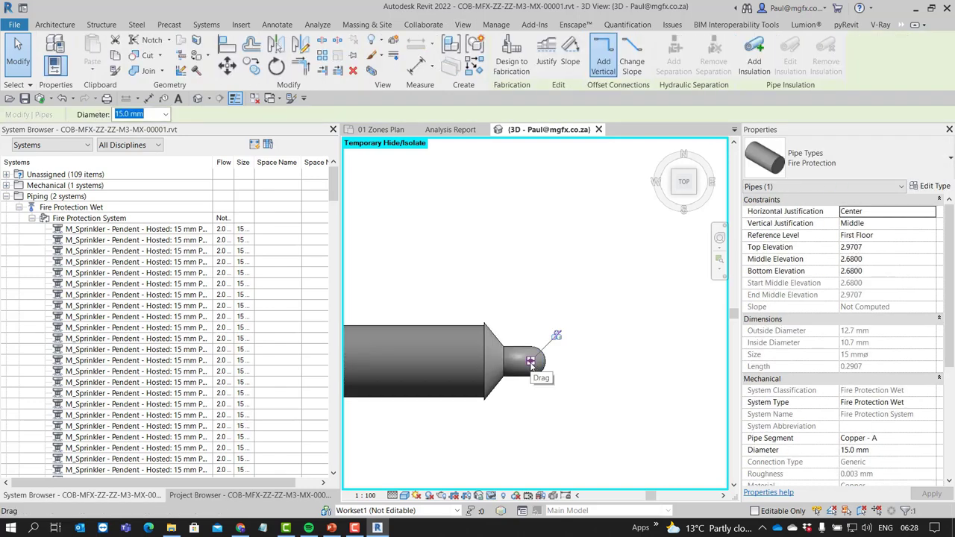
{"action": "left_click", "coordinate": [556, 347]}
{"action": "scroll", "coordinate": [558, 348], "scroll_direction": "down", "scroll_amount": 3}
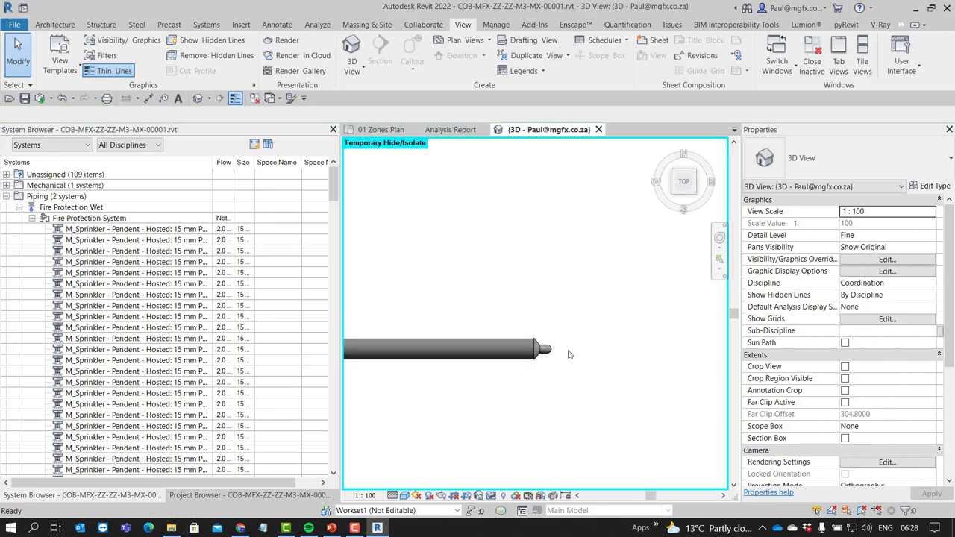
{"action": "left_click_drag", "start_coordinate": [507, 305], "coordinate": [590, 399]}
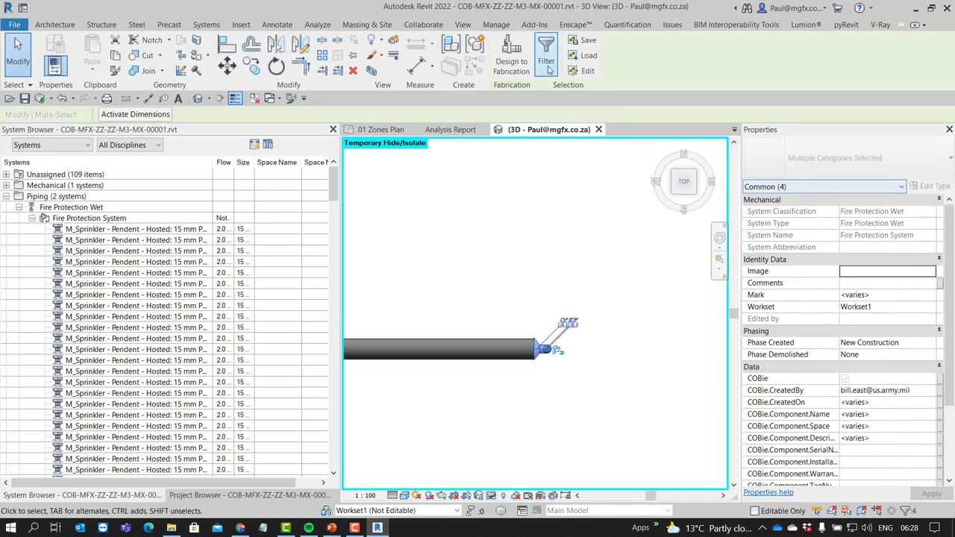
Filter the selection to Sprinklers only and review the 15 mm pendent sprinkler's 2.00 L/s flow
{"action": "left_click", "coordinate": [548, 69]}
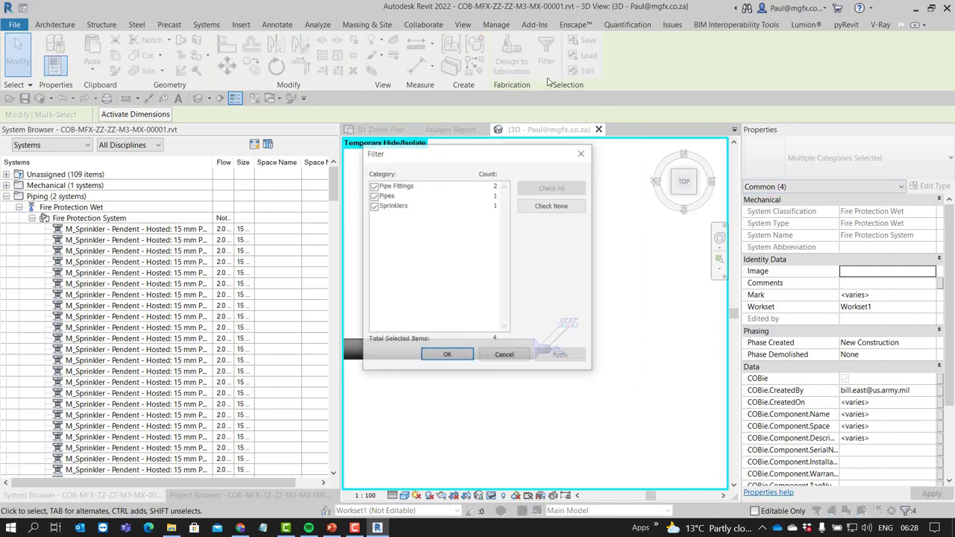
{"action": "left_click", "coordinate": [553, 205]}
{"action": "left_click", "coordinate": [393, 206]}
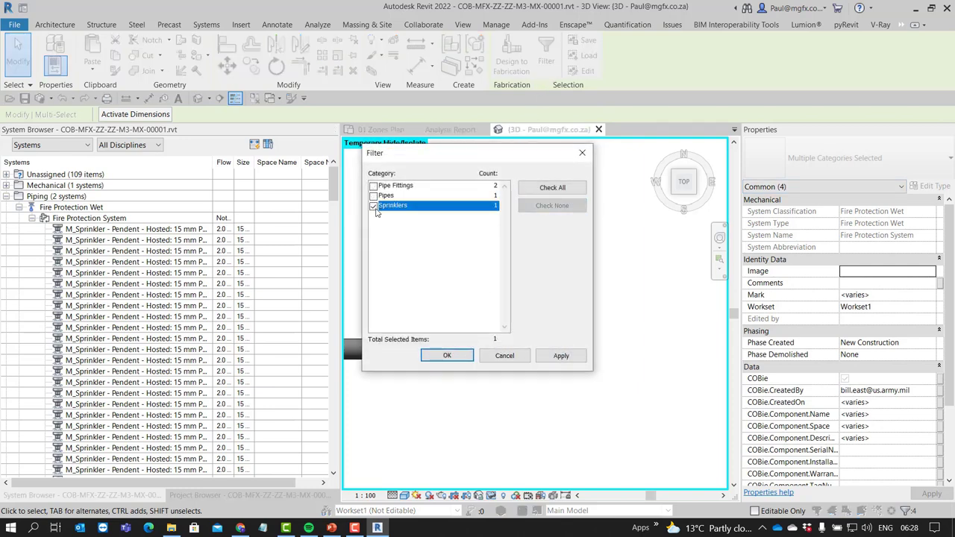
{"action": "left_click", "coordinate": [448, 356]}
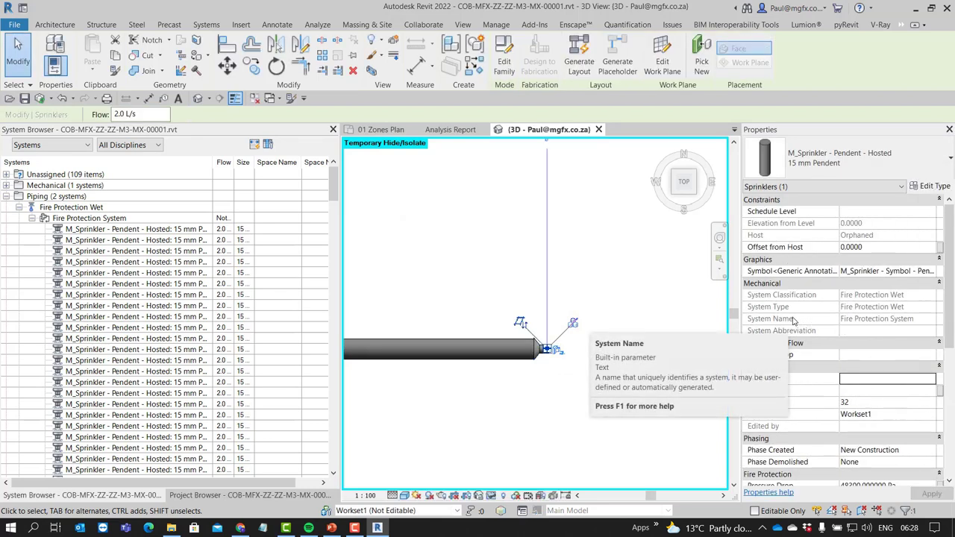
{"action": "scroll", "coordinate": [815, 322], "scroll_direction": "down", "scroll_amount": 3}
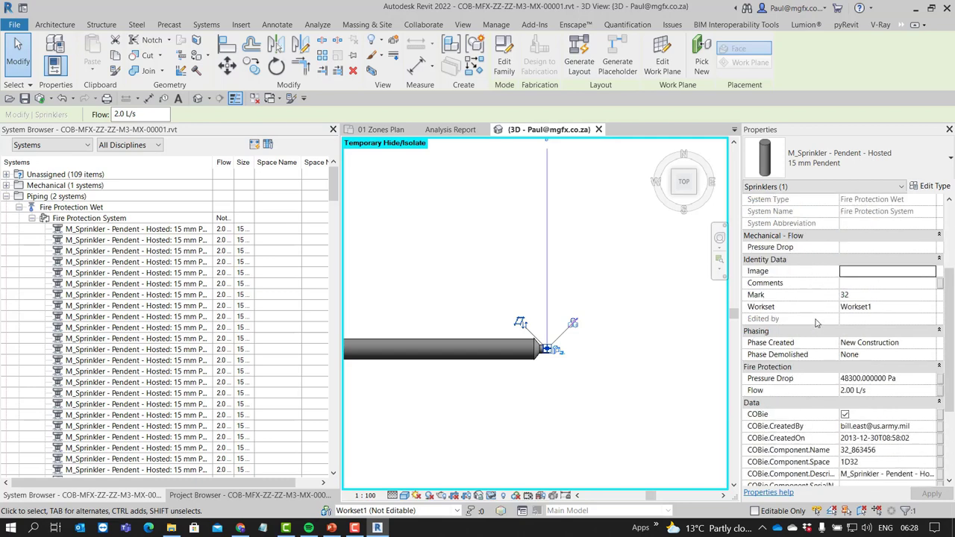
{"action": "scroll", "coordinate": [815, 322], "scroll_direction": "down", "scroll_amount": 2}
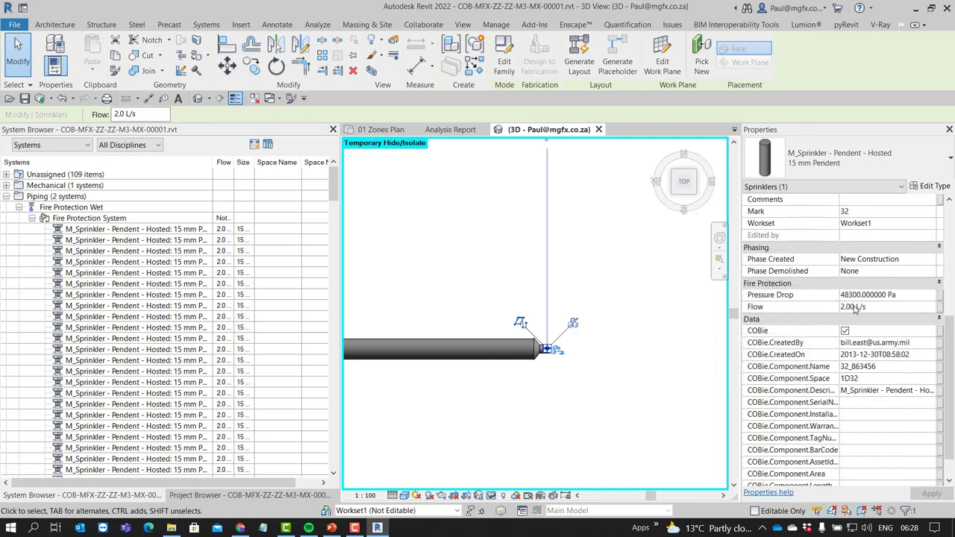
Check the 40 mm copper pipe, then select the entire pipe branch
{"action": "left_click", "coordinate": [585, 375]}
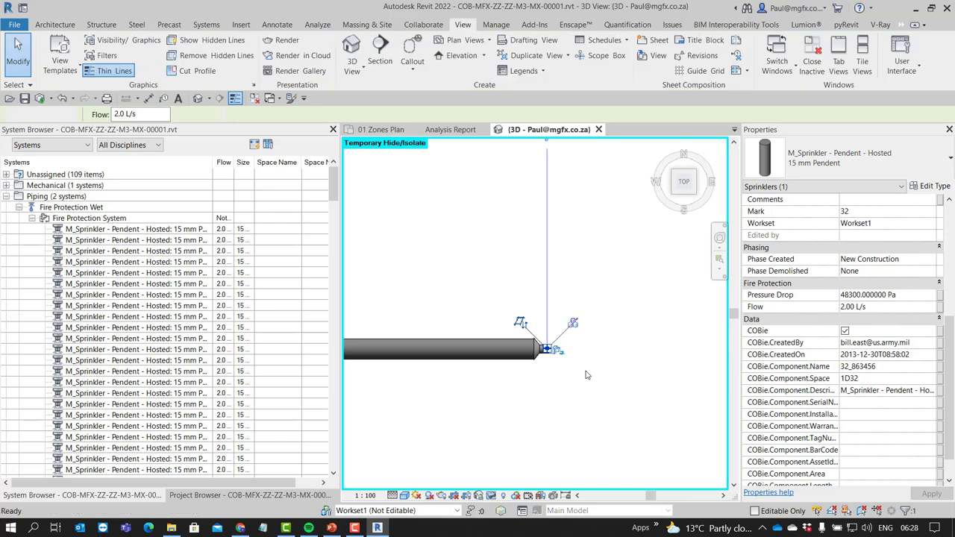
{"action": "left_click", "coordinate": [522, 358]}
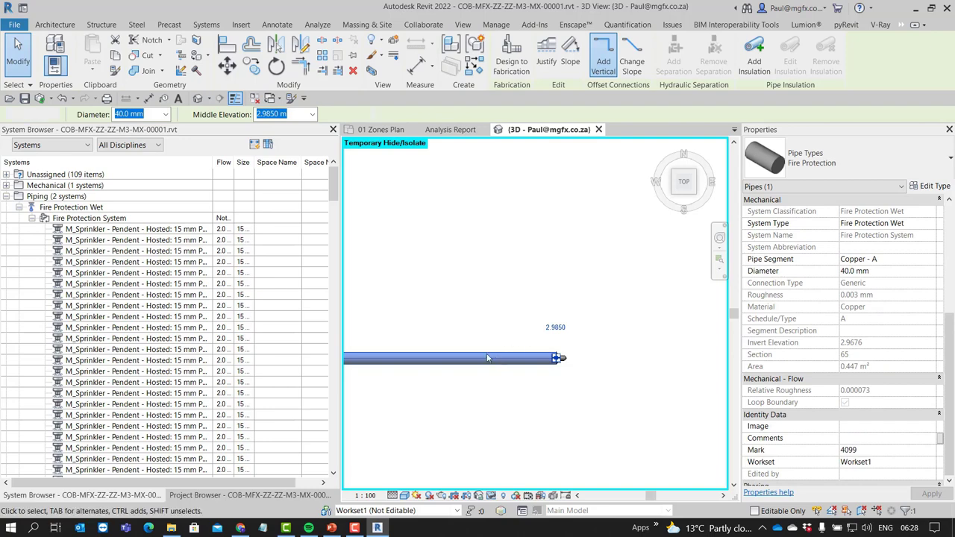
{"action": "key", "text": "Escape"}
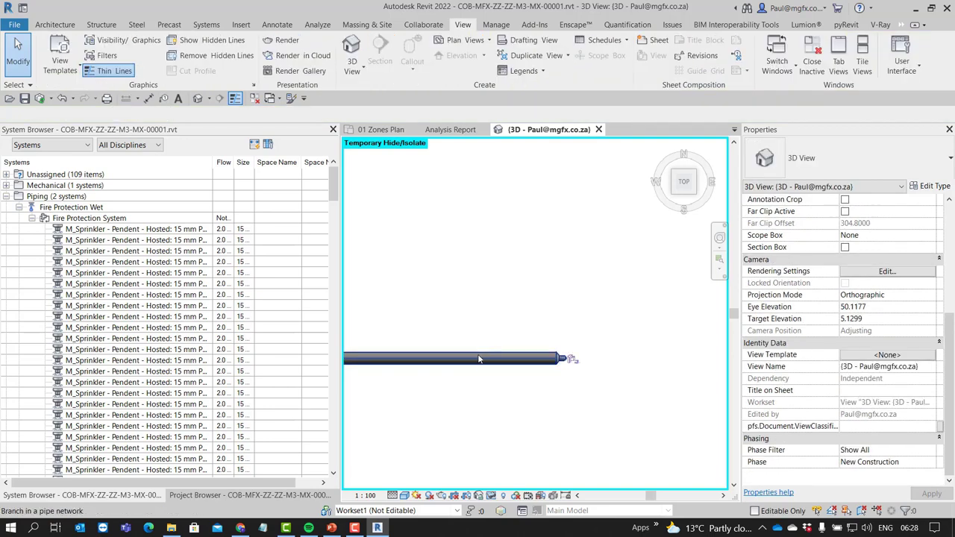
{"action": "left_click", "coordinate": [479, 358]}
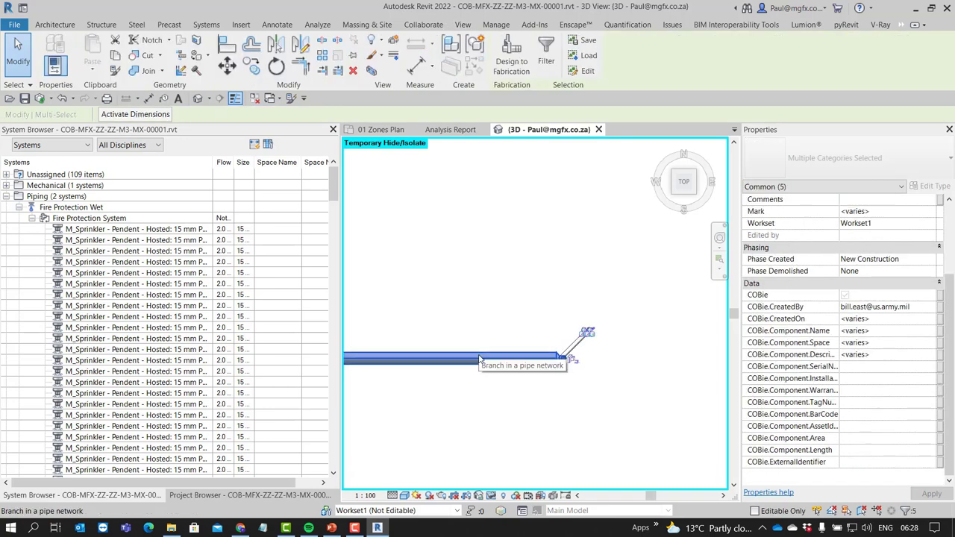
Clear the branch selection and pan and zoom over the vertical fire-protection main
{"action": "key", "text": "Escape"}
{"action": "middle_click_drag", "start_coordinate": [533, 286], "coordinate": [656, 304]}
{"action": "scroll", "coordinate": [497, 321], "scroll_direction": "down", "scroll_amount": 2}
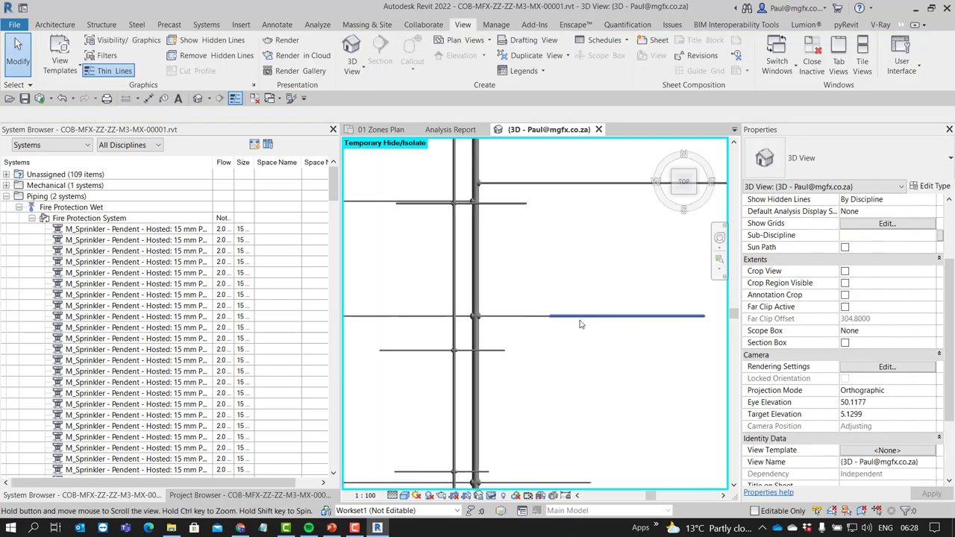
{"action": "scroll", "coordinate": [446, 315], "scroll_direction": "up", "scroll_amount": 2}
{"action": "scroll", "coordinate": [445, 315], "scroll_direction": "up", "scroll_amount": 3}
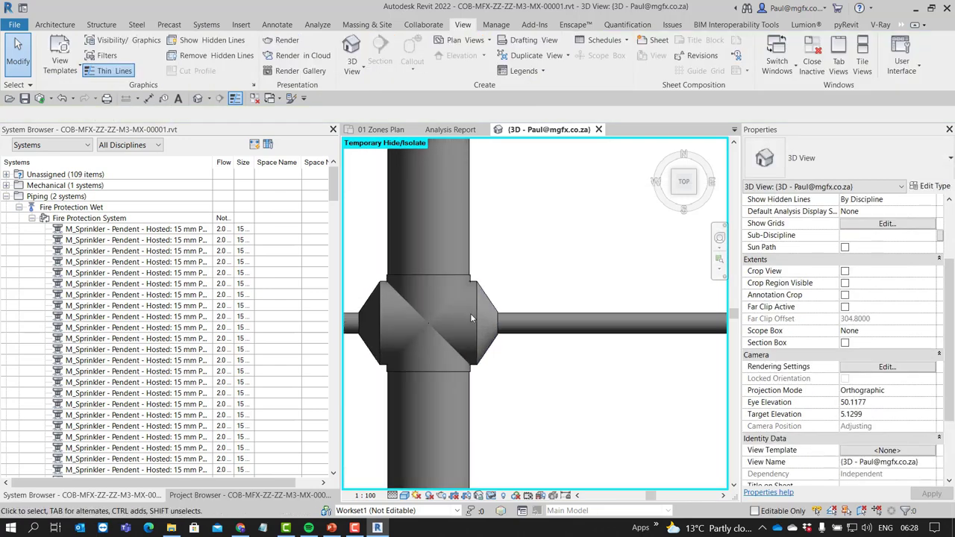
{"action": "scroll", "coordinate": [597, 358], "scroll_direction": "down", "scroll_amount": 5}
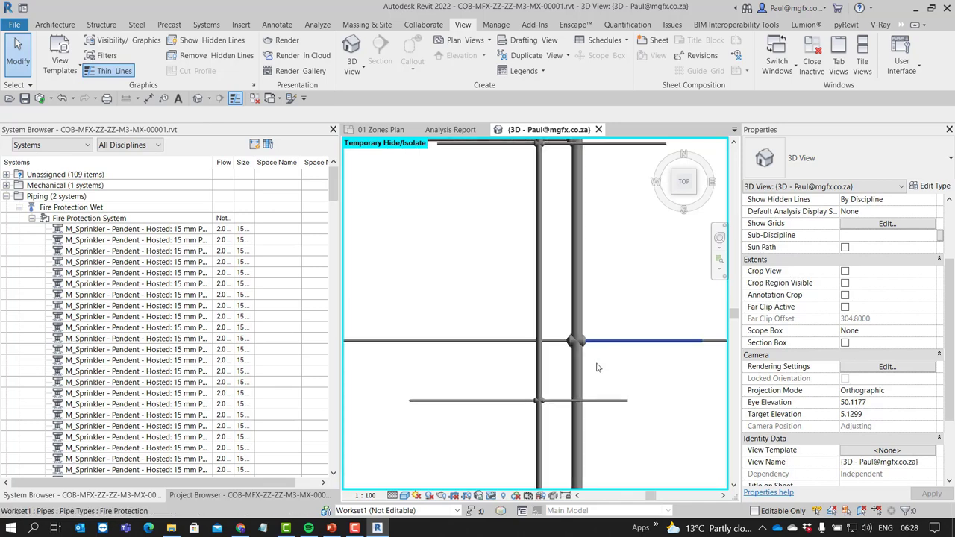
Pan left across the mains and zoom to inspect more sprinkler branches
{"action": "middle_click_drag", "start_coordinate": [597, 366], "coordinate": [668, 331]}
{"action": "scroll", "coordinate": [552, 352], "scroll_direction": "down", "scroll_amount": 5}
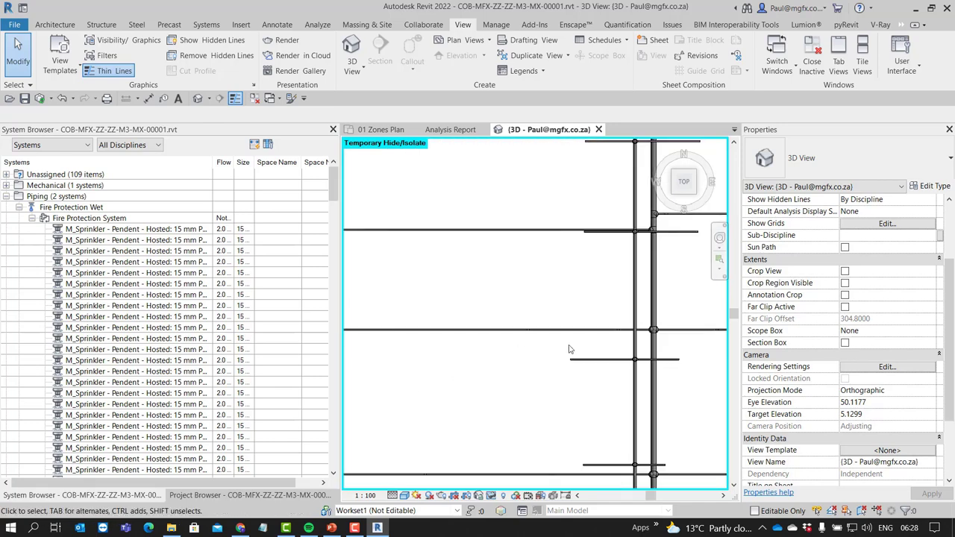
{"action": "scroll", "coordinate": [535, 356], "scroll_direction": "down", "scroll_amount": 3}
{"action": "middle_click_drag", "start_coordinate": [675, 328], "coordinate": [531, 318]}
{"action": "scroll", "coordinate": [531, 319], "scroll_direction": "up", "scroll_amount": 2}
{"action": "scroll", "coordinate": [554, 320], "scroll_direction": "up", "scroll_amount": 5}
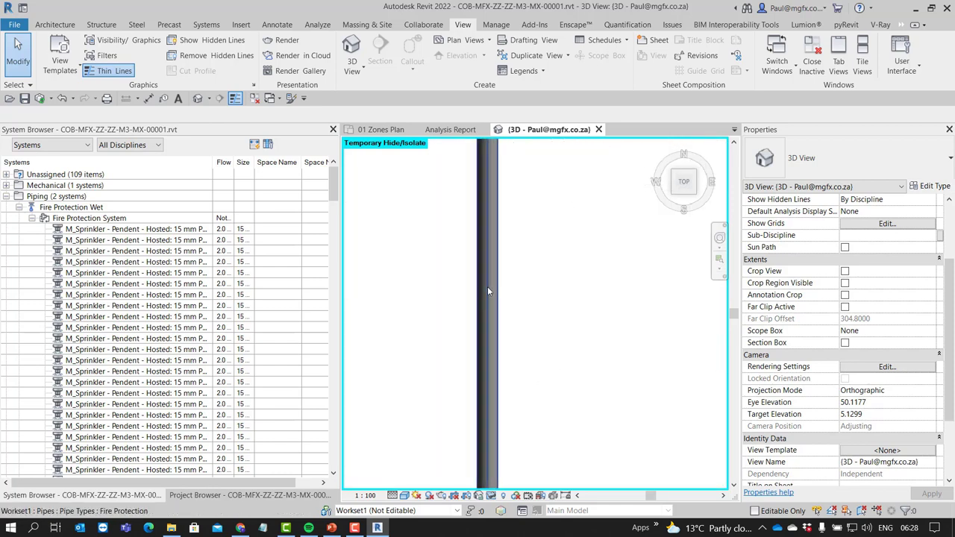
{"action": "scroll", "coordinate": [488, 288], "scroll_direction": "down", "scroll_amount": 4}
{"action": "scroll", "coordinate": [518, 327], "scroll_direction": "down", "scroll_amount": 1}
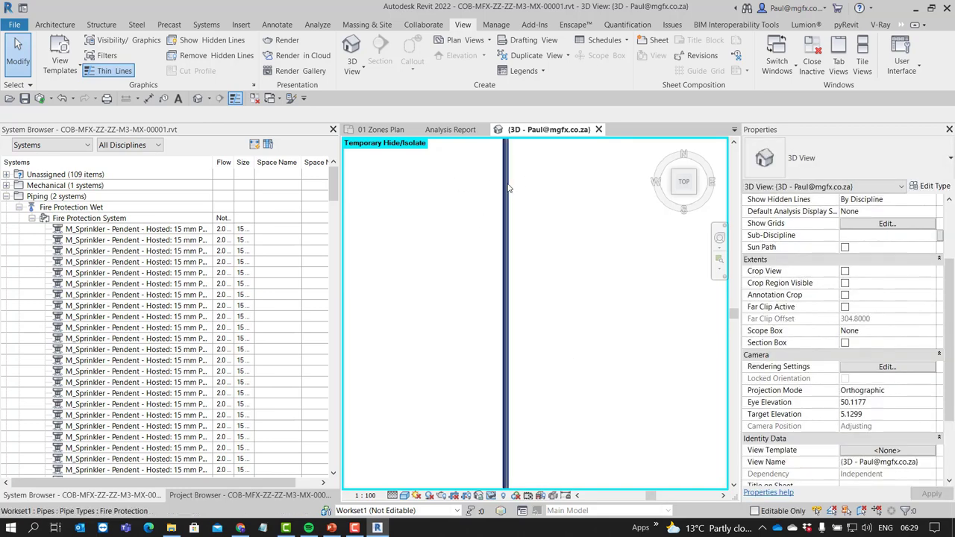
Collapse the Fire Protection nodes in the System Browser and reset temporary hide/isolate
{"action": "left_click", "coordinate": [33, 218]}
{"action": "left_click", "coordinate": [32, 218]}
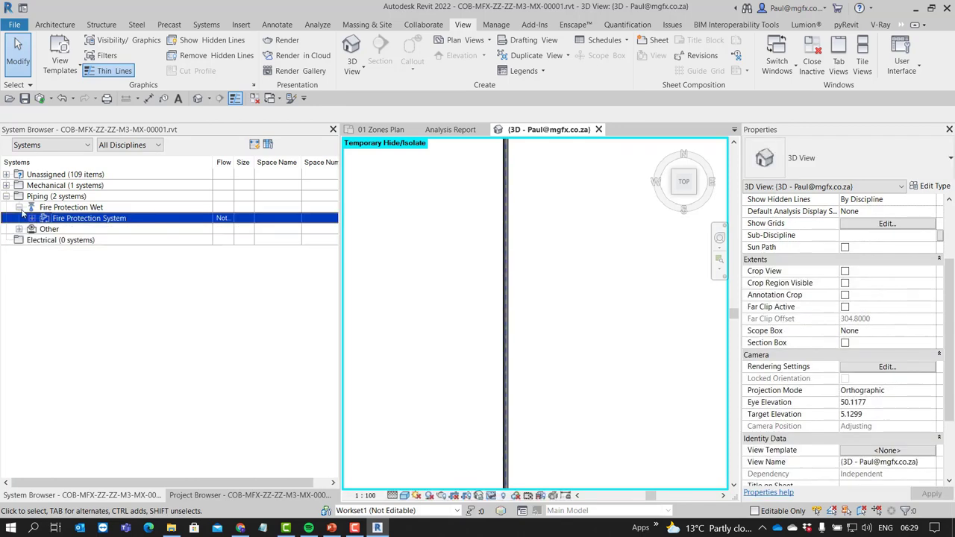
{"action": "left_click", "coordinate": [18, 207]}
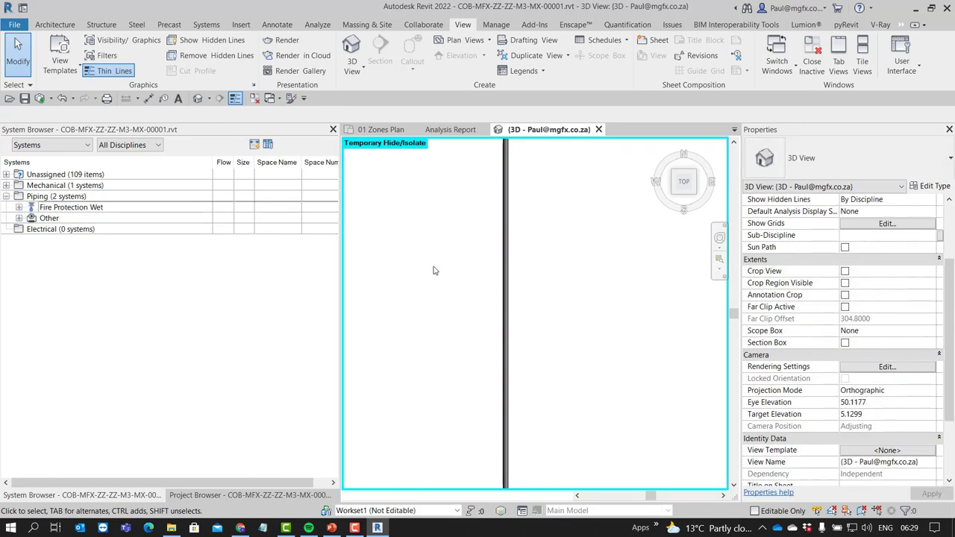
{"action": "scroll", "coordinate": [441, 308], "scroll_direction": "down", "scroll_amount": 6}
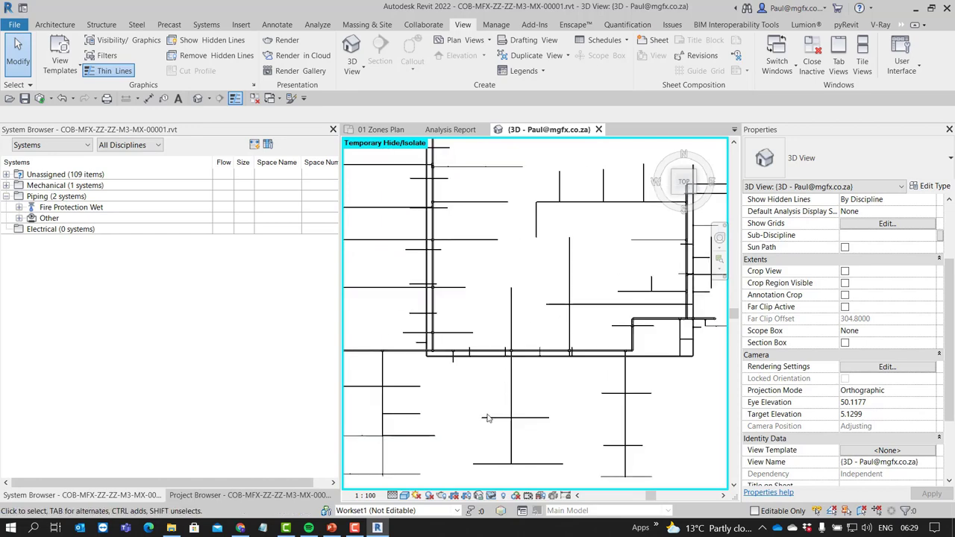
{"action": "left_click", "coordinate": [481, 497]}
{"action": "left_click", "coordinate": [550, 483]}
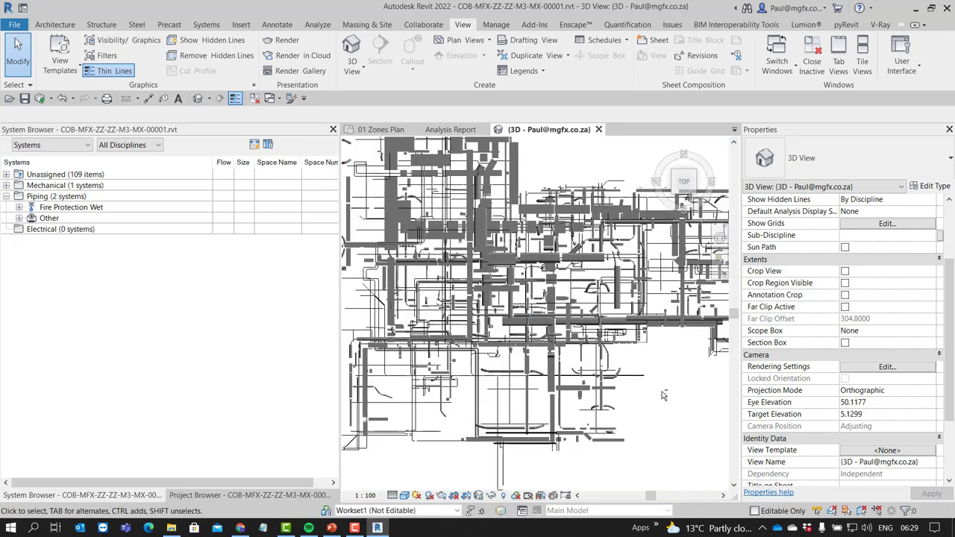
Orbit and zoom in on the oval duct, then select it
{"action": "middle_click_drag", "start_coordinate": [662, 395], "coordinate": [642, 321], "text": "shift"}
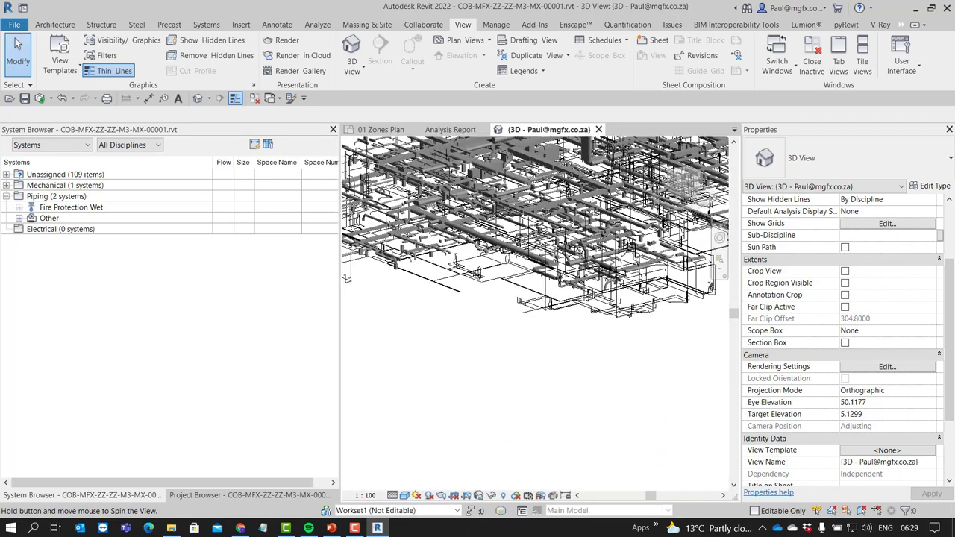
{"action": "scroll", "coordinate": [457, 279], "scroll_direction": "up", "scroll_amount": 5}
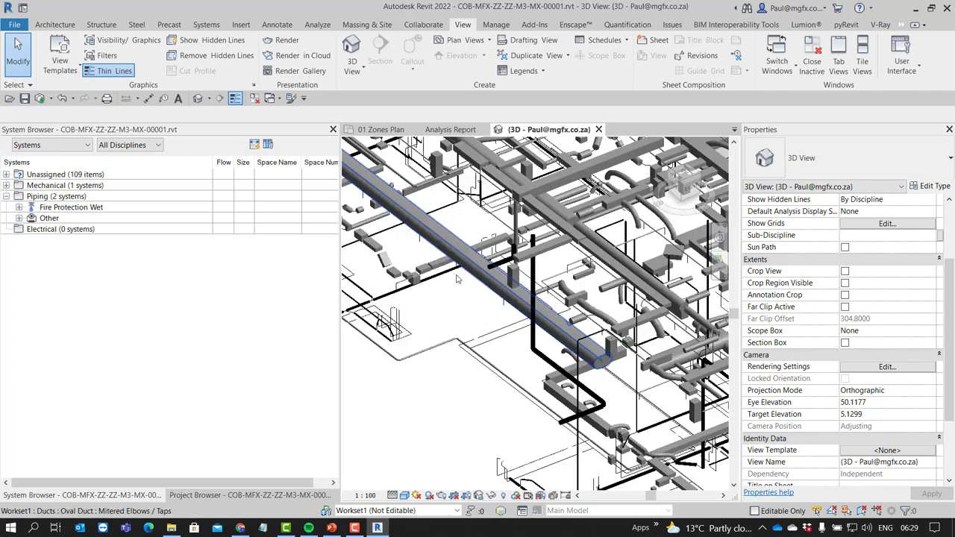
{"action": "scroll", "coordinate": [457, 279], "scroll_direction": "up", "scroll_amount": 4}
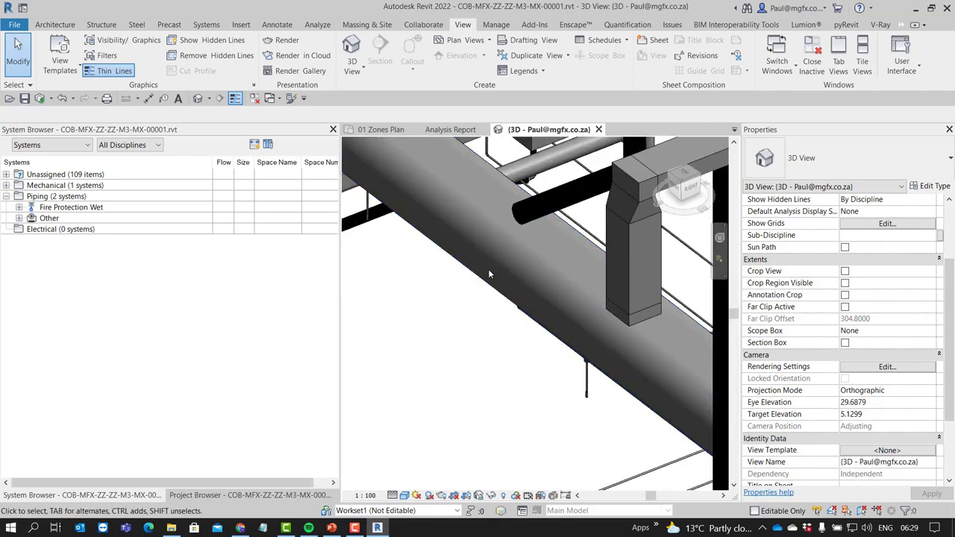
{"action": "scroll", "coordinate": [489, 274], "scroll_direction": "down", "scroll_amount": 4}
{"action": "middle_click_drag", "start_coordinate": [489, 275], "coordinate": [372, 309], "text": "shift"}
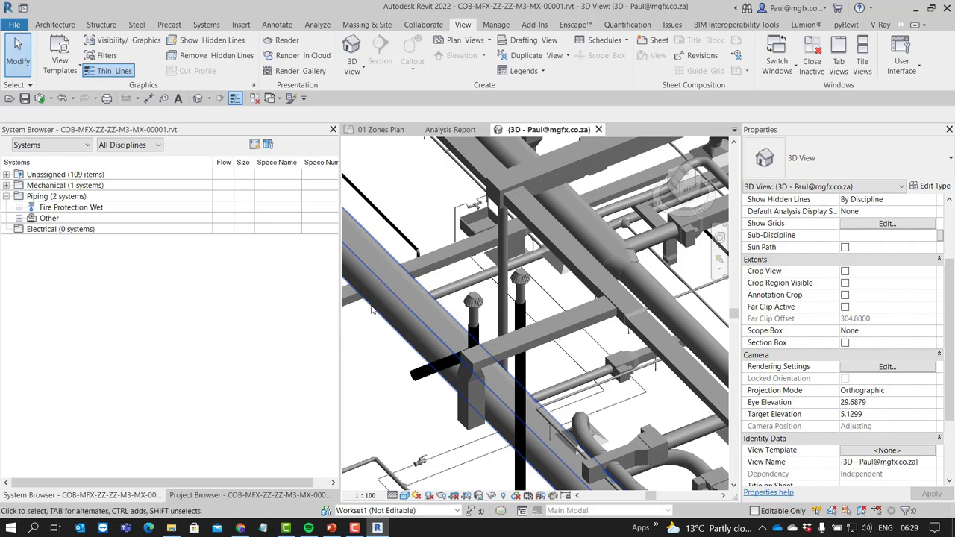
{"action": "scroll", "coordinate": [373, 310], "scroll_direction": "up", "scroll_amount": 4}
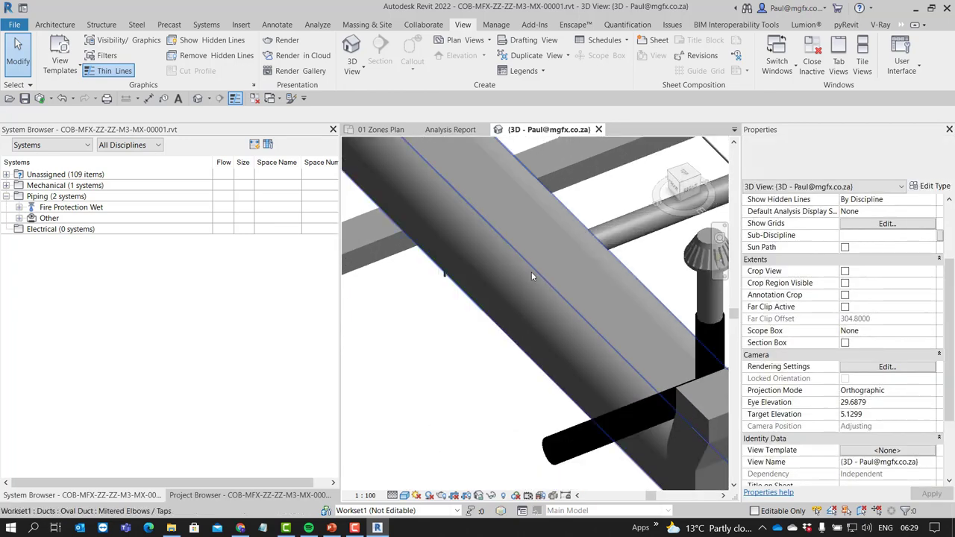
{"action": "middle_click_drag", "start_coordinate": [531, 276], "coordinate": [524, 263], "text": "shift"}
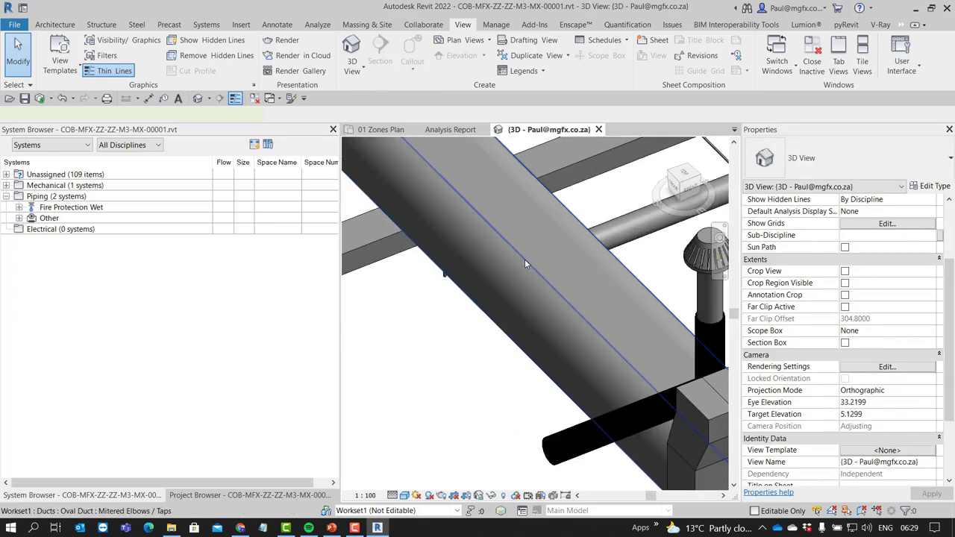
{"action": "right_click", "coordinate": [525, 259]}
Draw an 800 × 500 mm oval branch about 1.2 m out at 90° from the main duct
{"action": "key", "text": "Escape"}
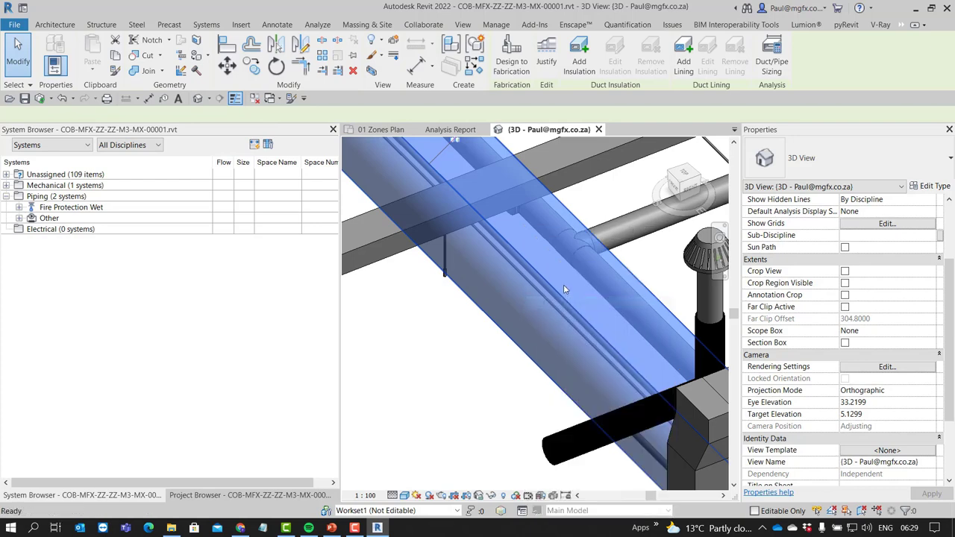
{"action": "key", "text": "c"}
{"action": "key", "text": "s"}
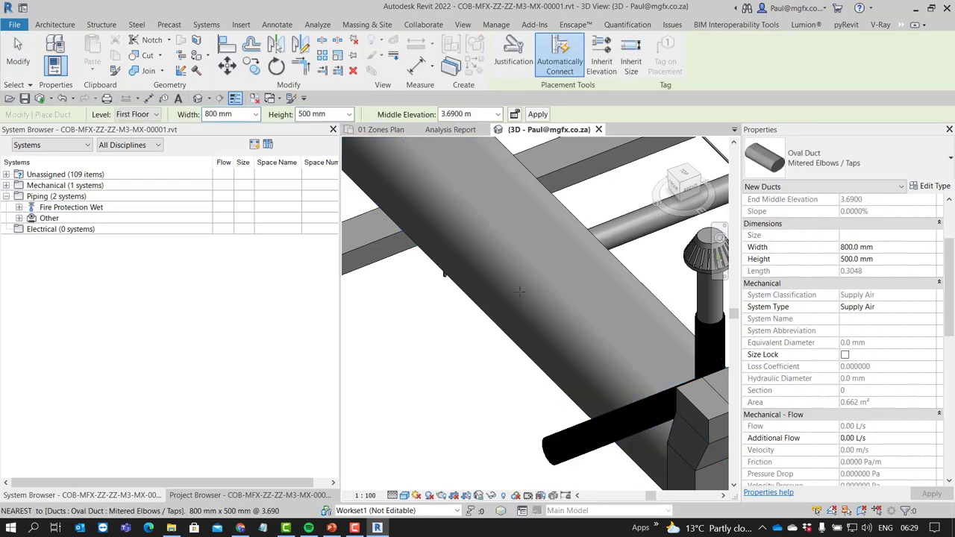
{"action": "left_click", "coordinate": [430, 327]}
{"action": "scroll", "coordinate": [490, 322], "scroll_direction": "down", "scroll_amount": 3}
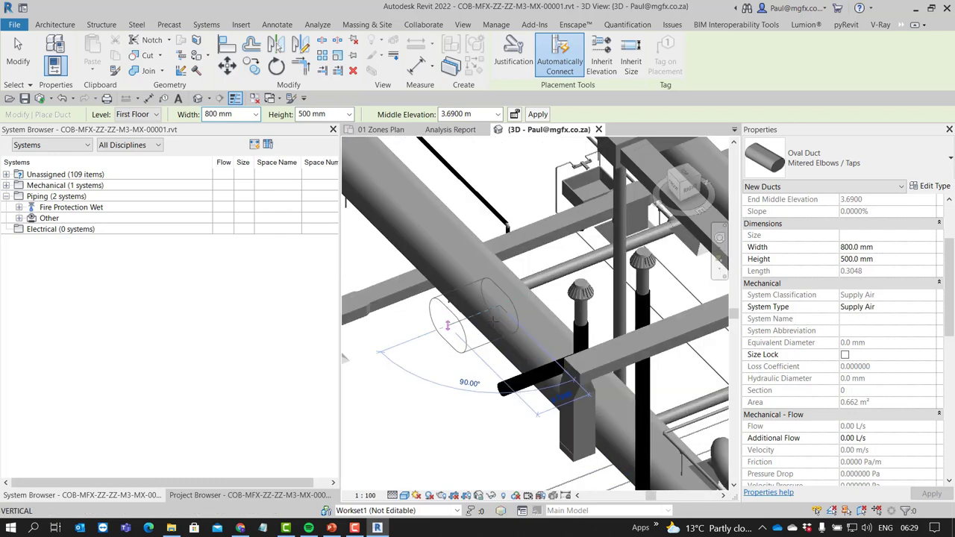
{"action": "scroll", "coordinate": [463, 325], "scroll_direction": "up", "scroll_amount": 1}
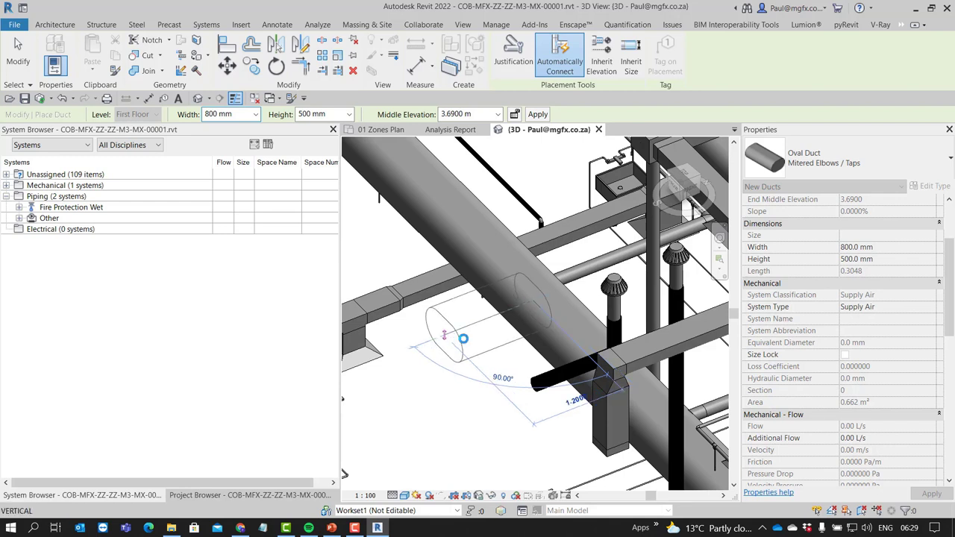
{"action": "left_click", "coordinate": [446, 335]}
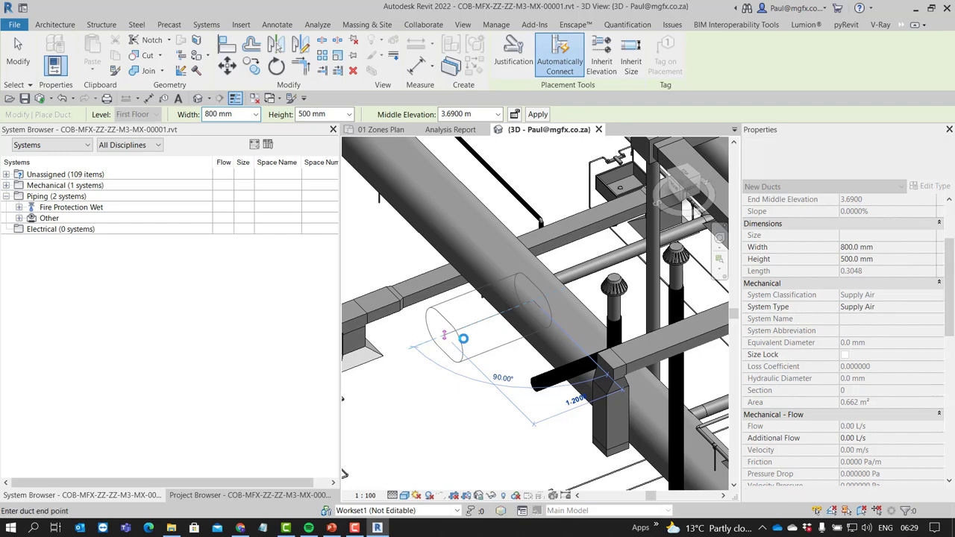
{"action": "scroll", "coordinate": [513, 298], "scroll_direction": "up", "scroll_amount": 5}
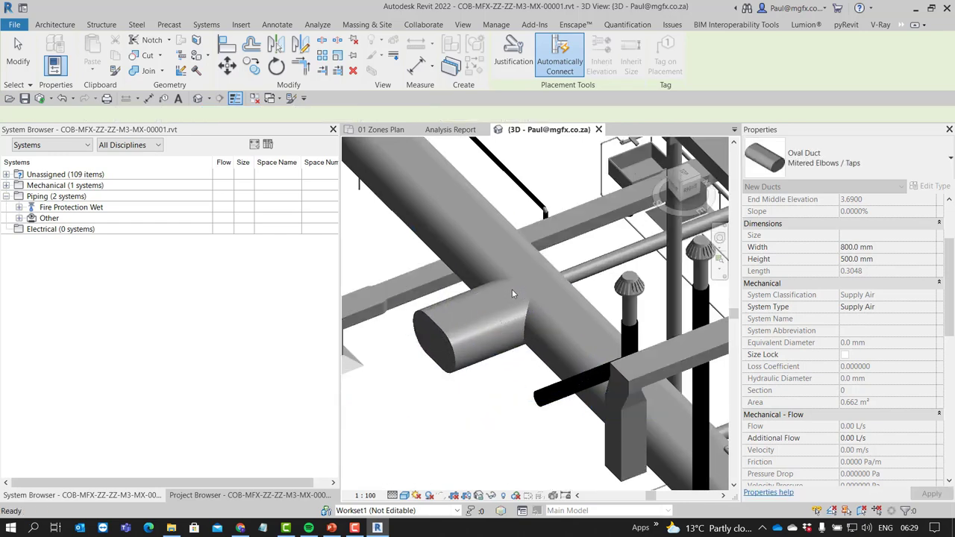
{"action": "key", "text": "Escape"}
{"action": "key", "text": "Escape"}
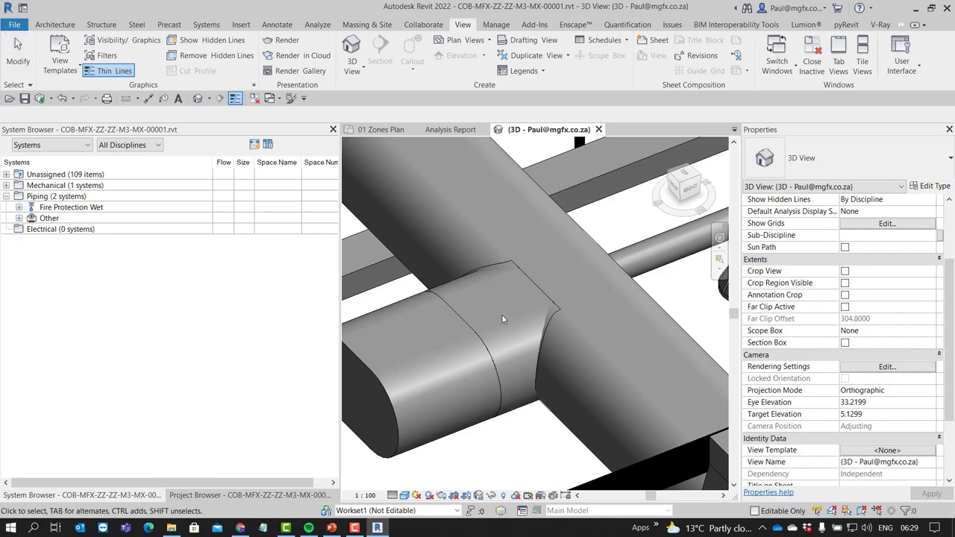
{"action": "middle_click_drag", "start_coordinate": [501, 314], "coordinate": [520, 302], "text": "shift"}
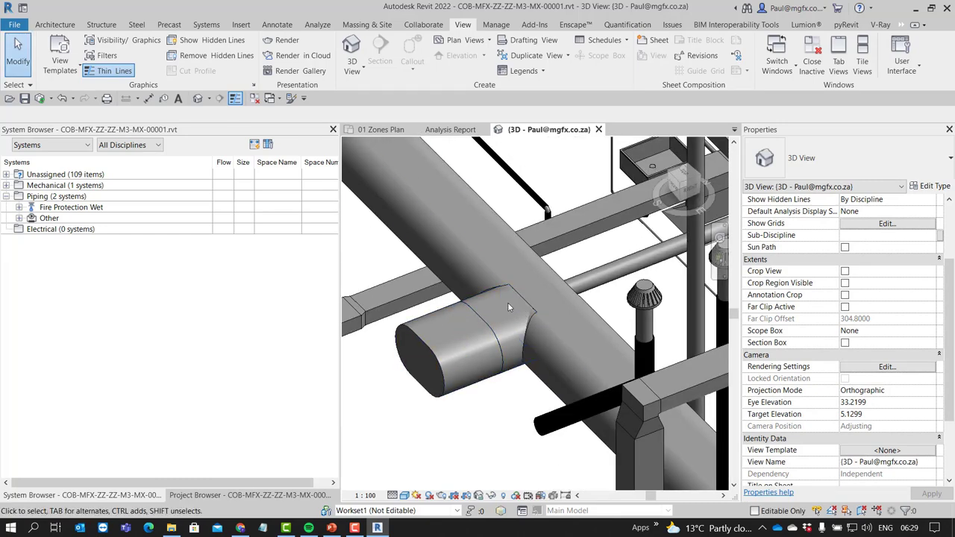
Expand Duct Systems > Duct System in the Project Browser to list Exhaust, Return and Supply Air
{"action": "left_click", "coordinate": [231, 496]}
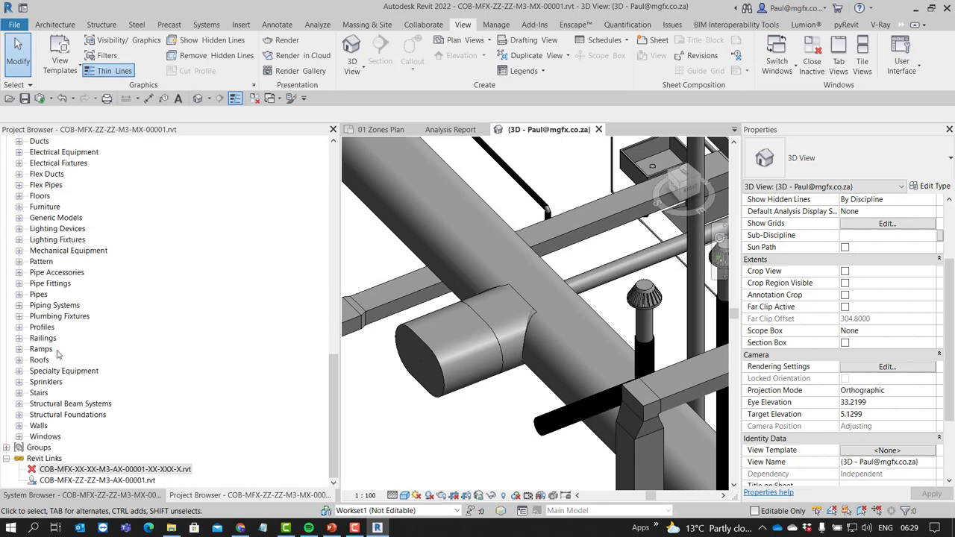
{"action": "scroll", "coordinate": [42, 239], "scroll_direction": "up", "scroll_amount": 1}
{"action": "scroll", "coordinate": [50, 321], "scroll_direction": "up", "scroll_amount": 3}
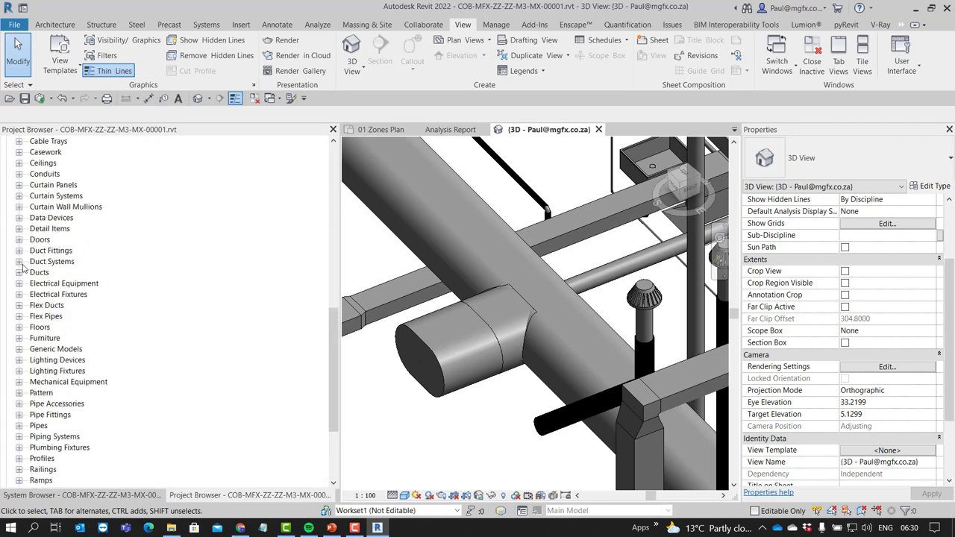
{"action": "left_click", "coordinate": [19, 262]}
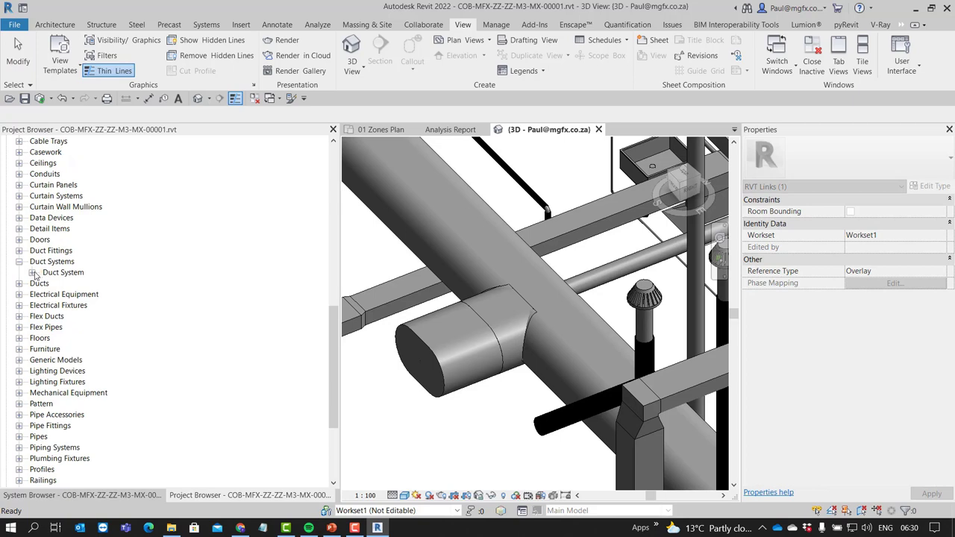
{"action": "left_click", "coordinate": [32, 273]}
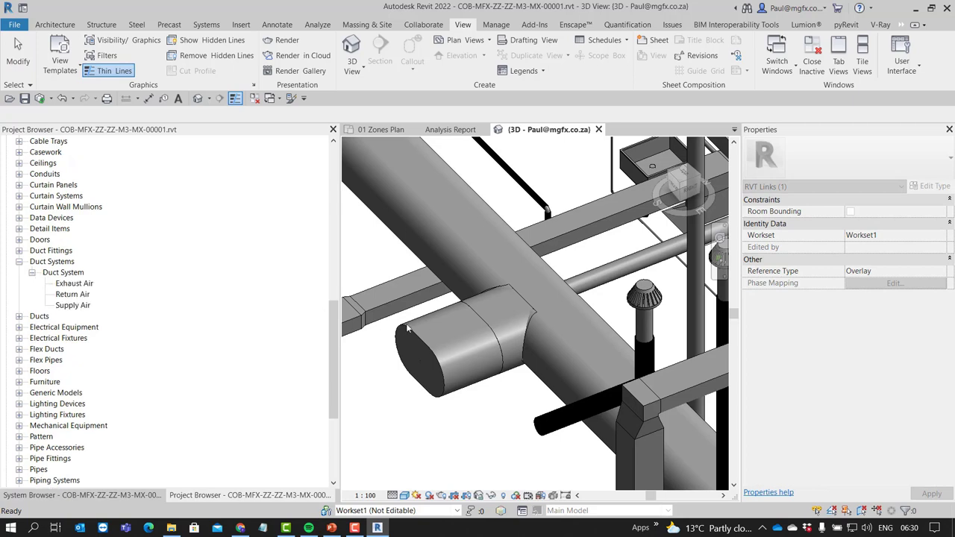
Inspect the main oval duct and the Supply Air system's properties
{"action": "left_click", "coordinate": [428, 208]}
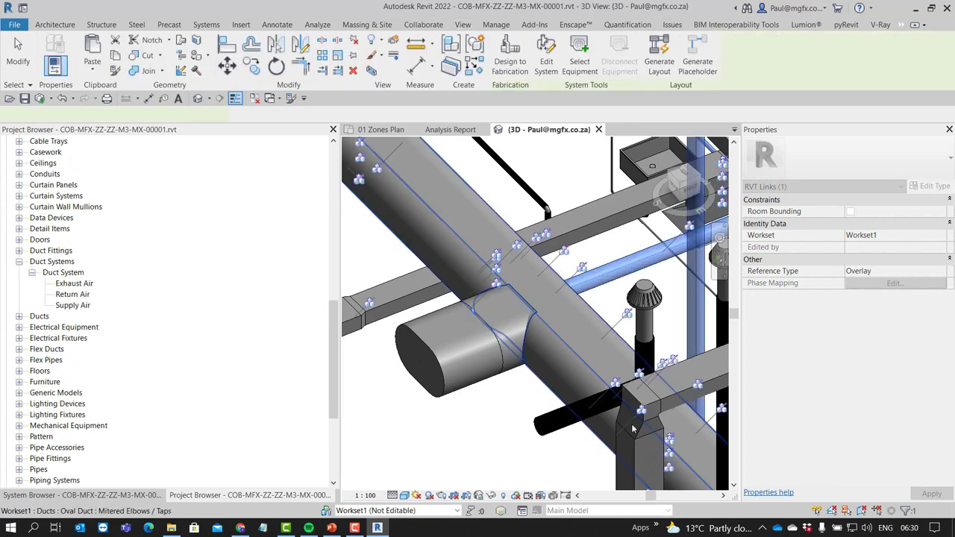
{"action": "key", "text": "Escape"}
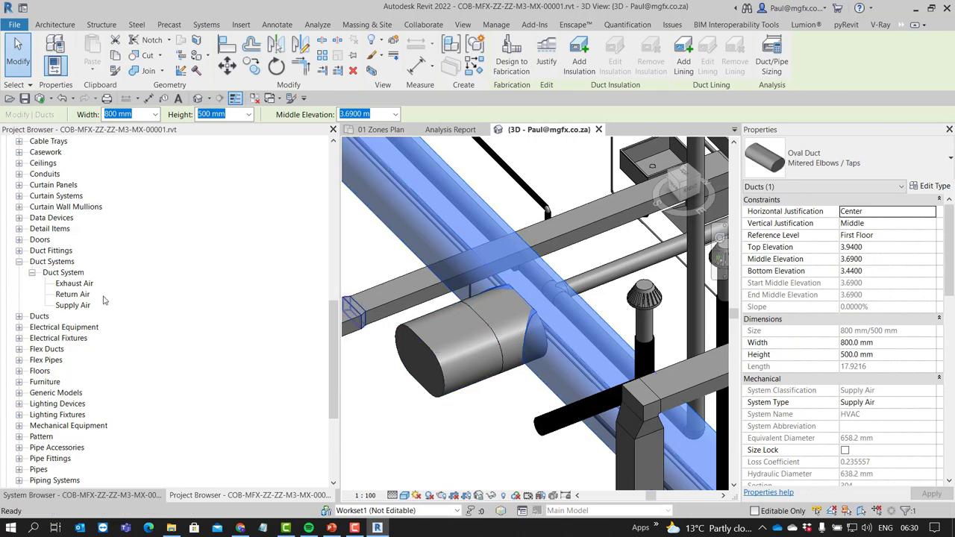
{"action": "key", "text": "Escape"}
{"action": "left_click", "coordinate": [69, 306]}
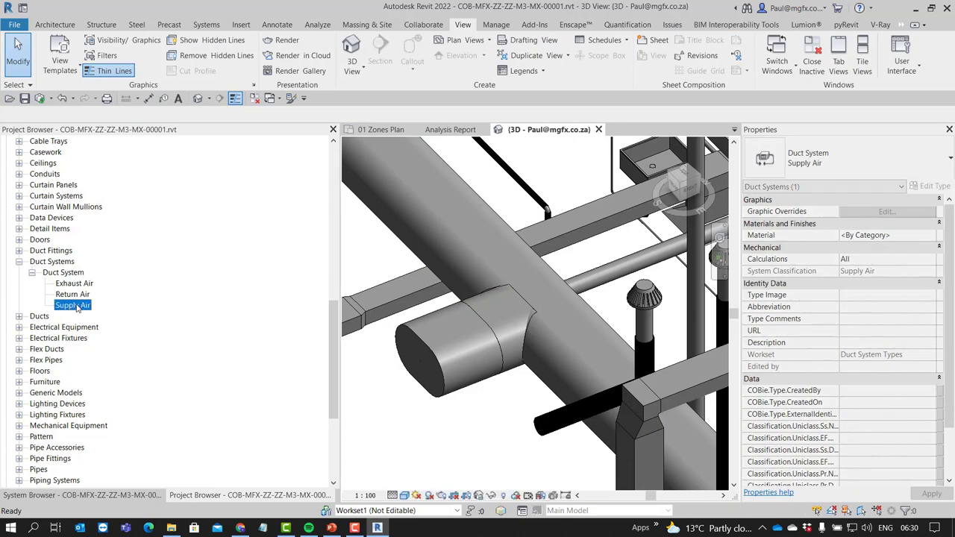
List the Oval, Rectangular and Round duct types and confirm the new branch is 0.6 m long
{"action": "left_click", "coordinate": [18, 317]}
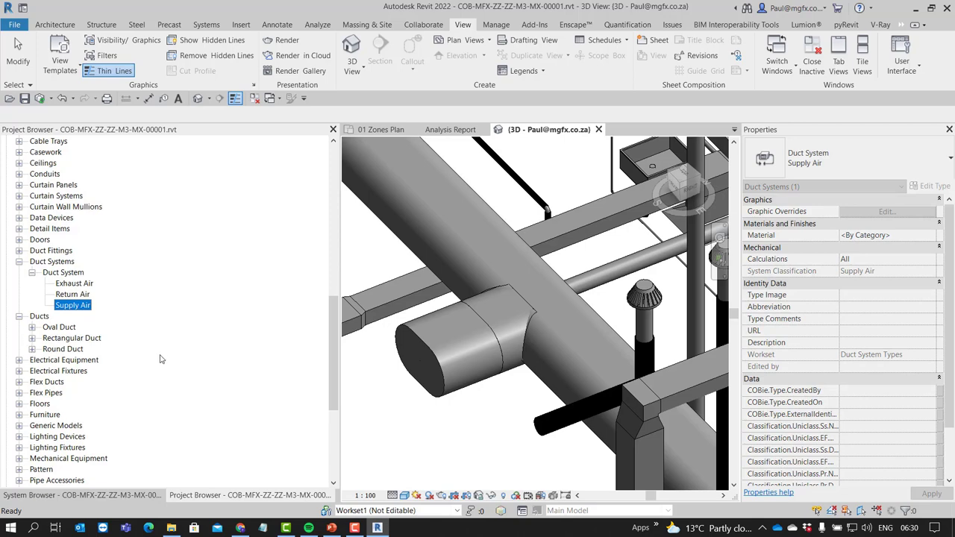
{"action": "left_click", "coordinate": [378, 359]}
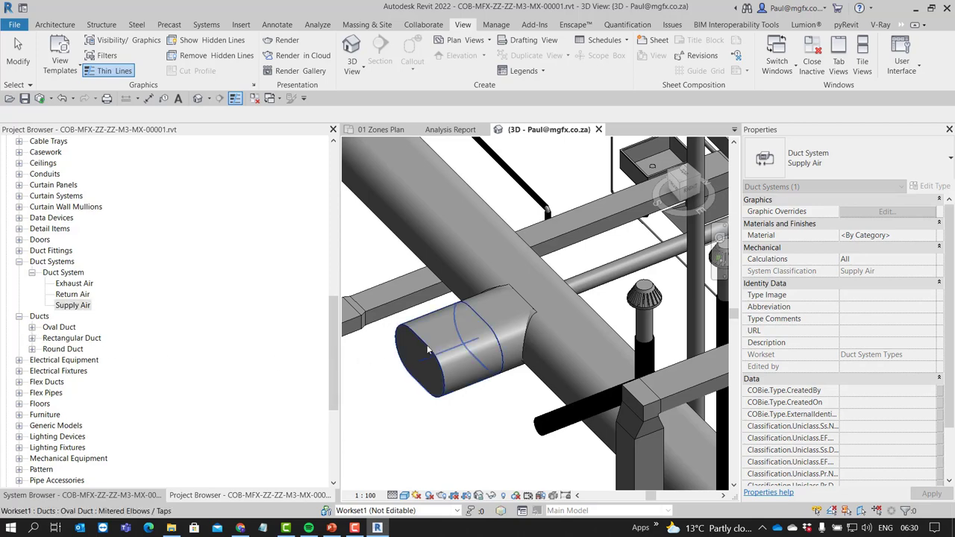
{"action": "left_click", "coordinate": [432, 332]}
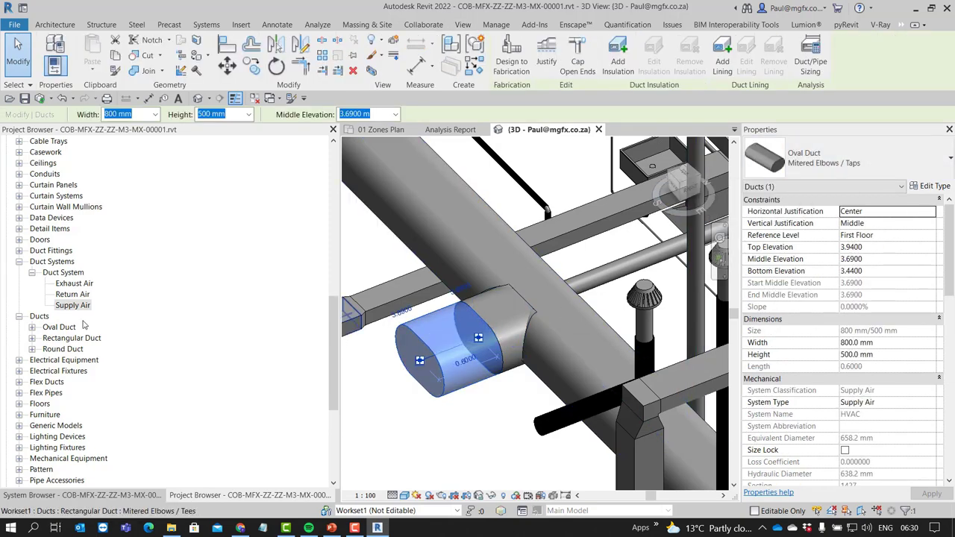
{"action": "key", "text": "Escape"}
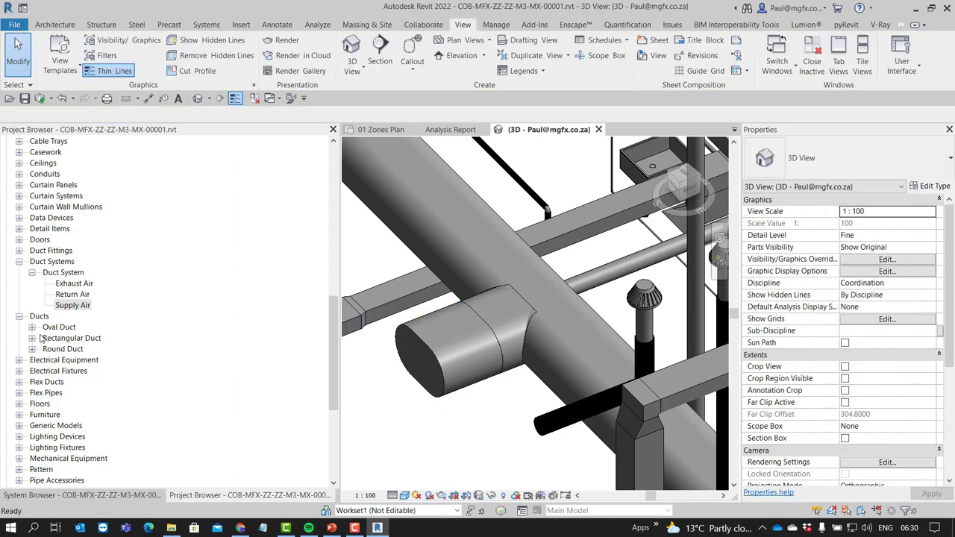
Open Type Properties for the Mitered Elbows / Taps oval duct type
{"action": "left_click", "coordinate": [32, 328]}
{"action": "left_click", "coordinate": [95, 350]}
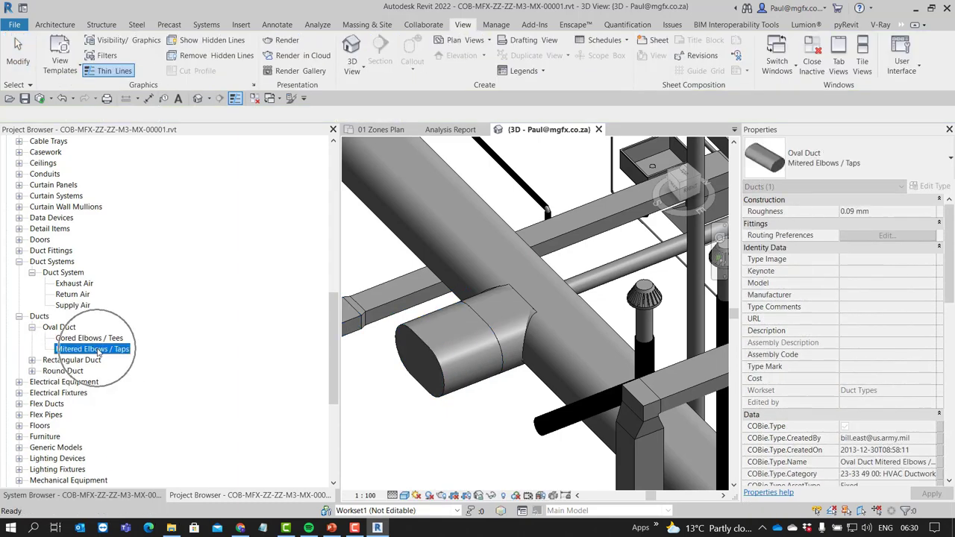
{"action": "right_click", "coordinate": [97, 349]}
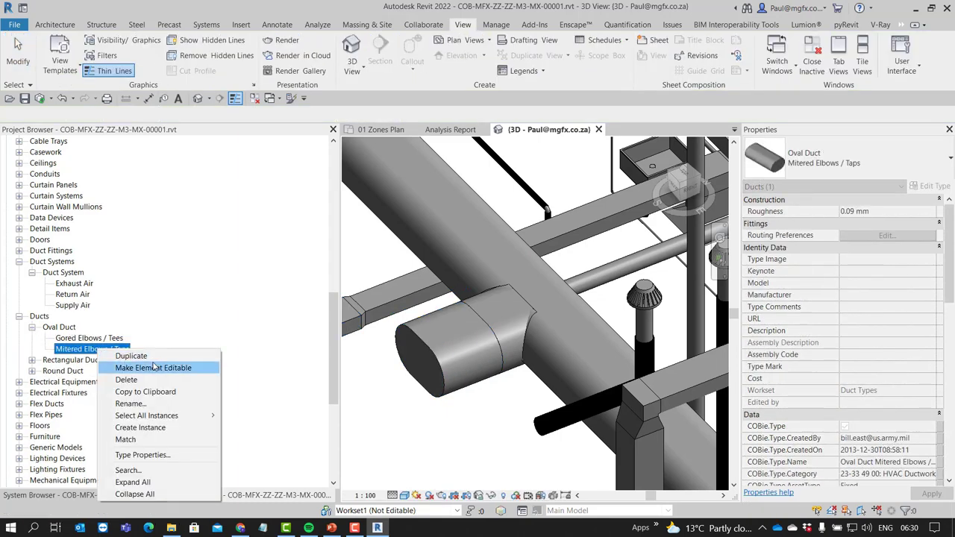
{"action": "left_click", "coordinate": [146, 456]}
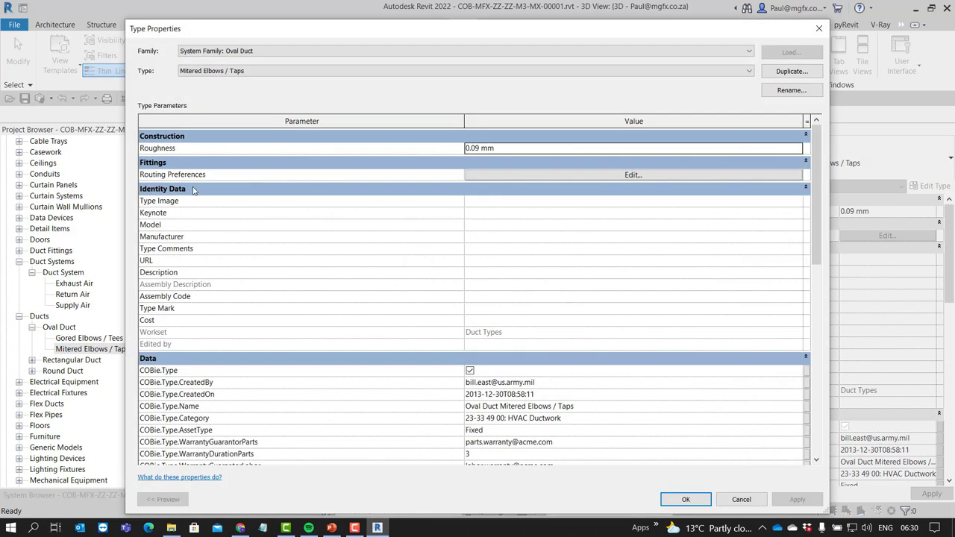
Review its routing preferences and duct size list, then close all dialogs without changes
{"action": "left_click", "coordinate": [535, 177]}
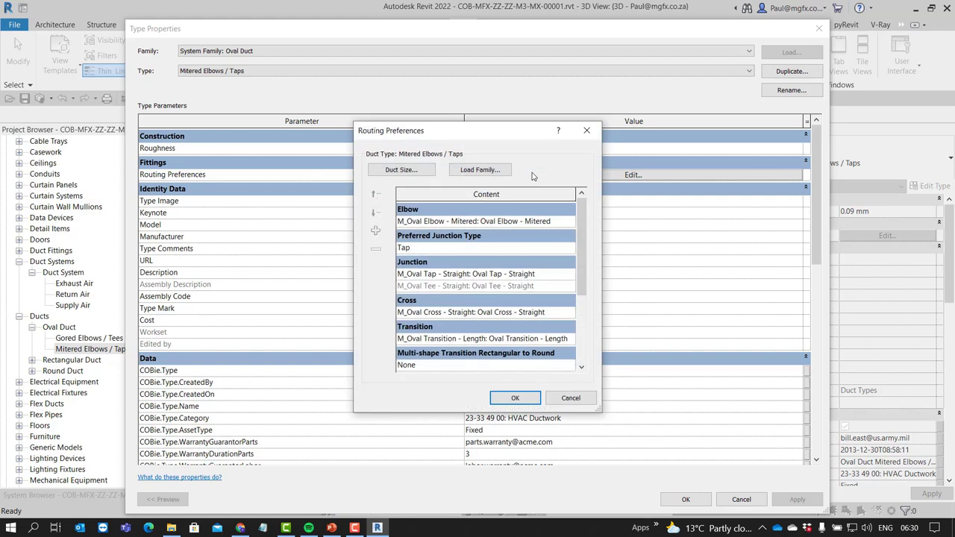
{"action": "left_click_drag", "start_coordinate": [492, 146], "coordinate": [379, 101]}
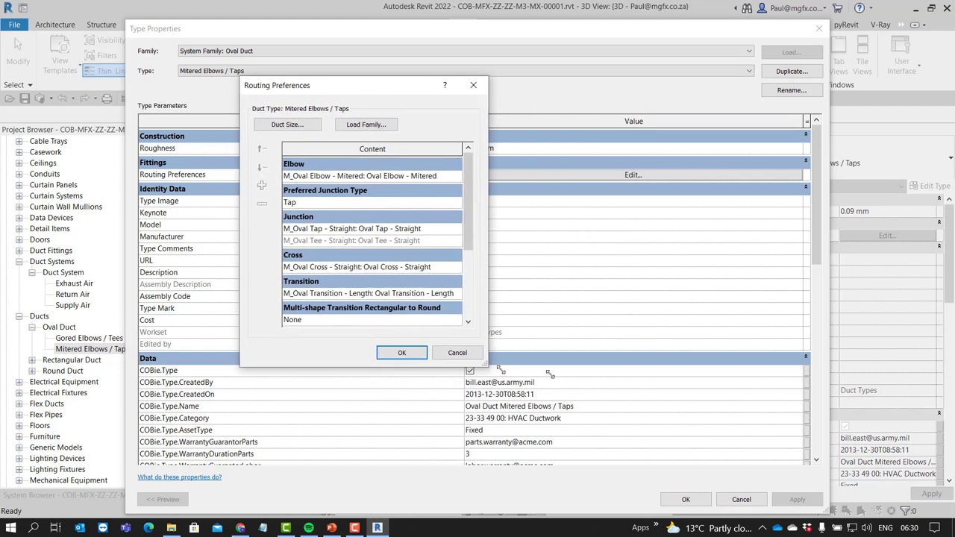
{"action": "left_click_drag", "start_coordinate": [488, 366], "coordinate": [824, 490]}
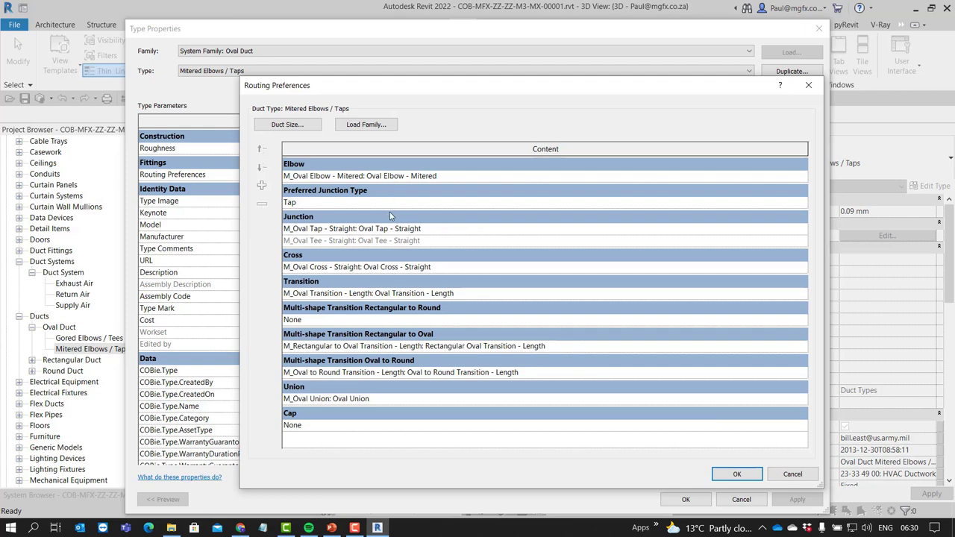
{"action": "left_click", "coordinate": [290, 126]}
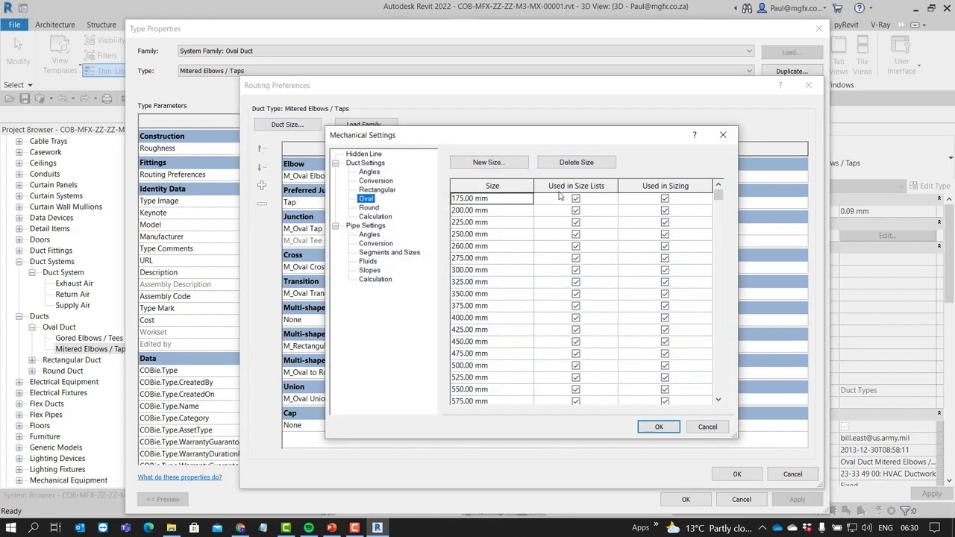
{"action": "left_click", "coordinate": [500, 191]}
{"action": "left_click", "coordinate": [677, 193]}
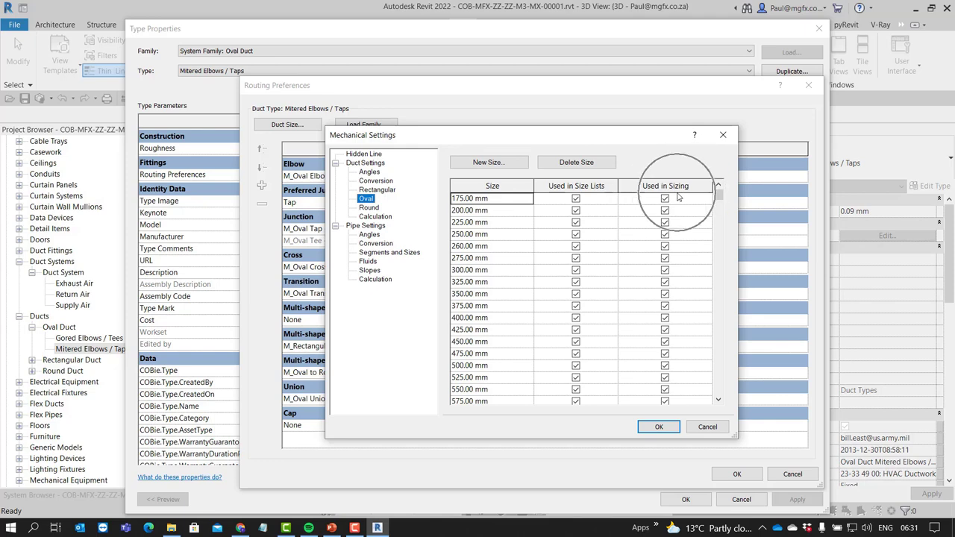
{"action": "left_click", "coordinate": [707, 427]}
{"action": "left_click", "coordinate": [779, 474]}
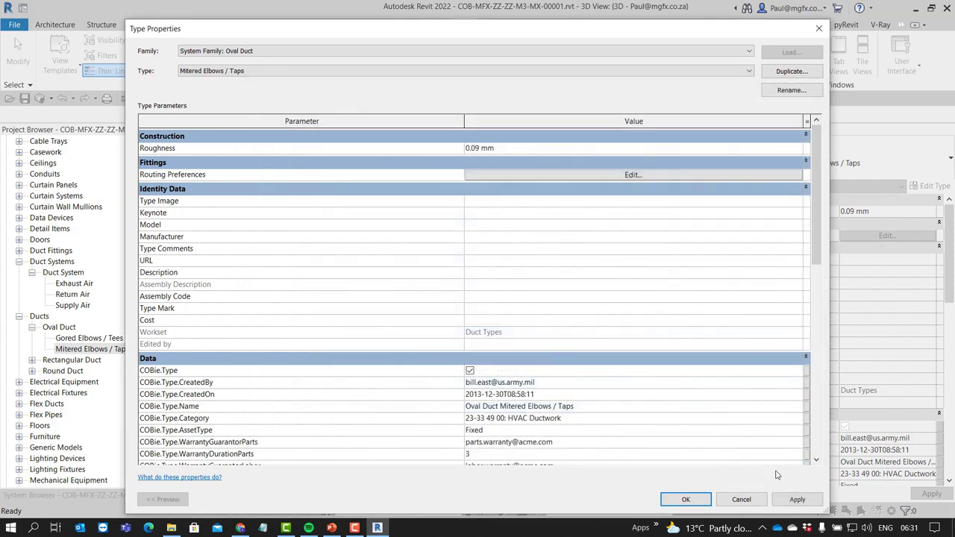
{"action": "left_click", "coordinate": [685, 499]}
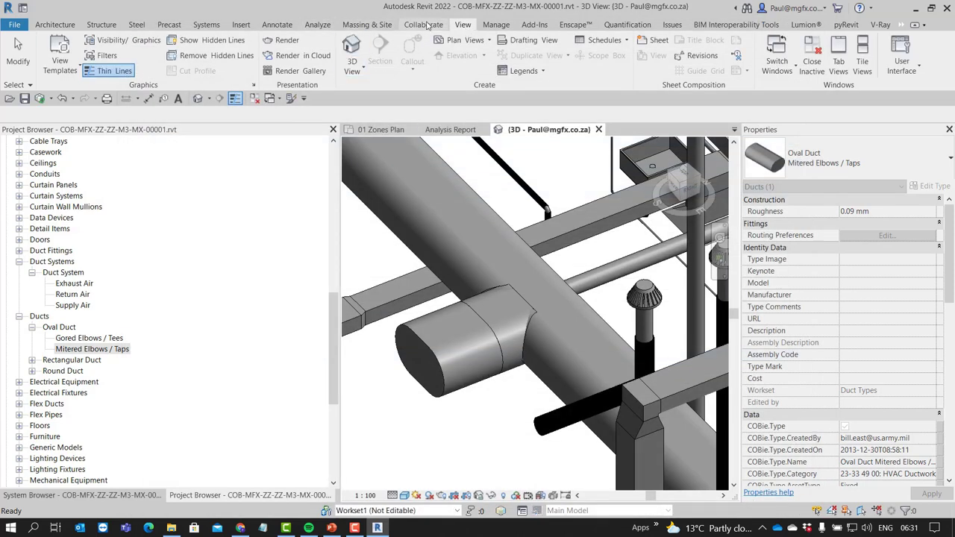
{"action": "left_click", "coordinate": [496, 25]}
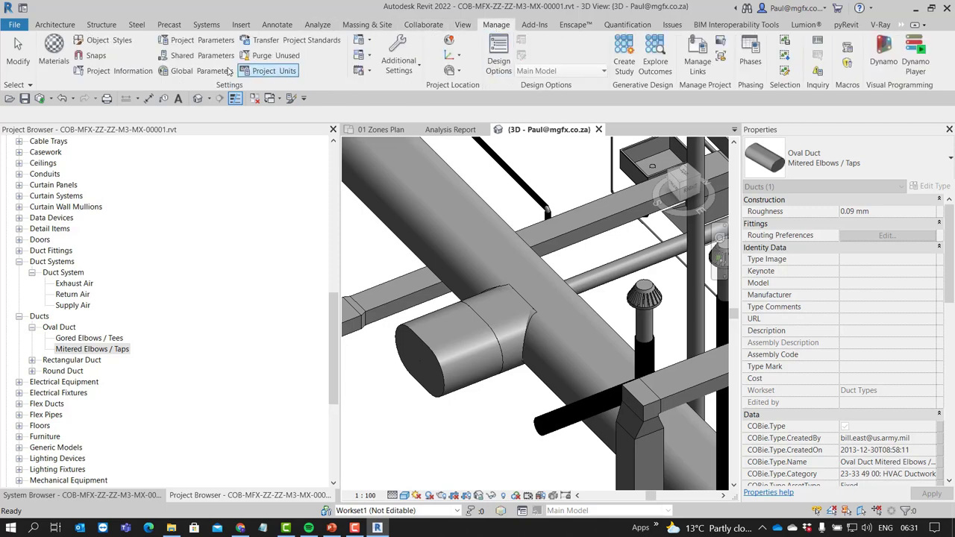
{"action": "left_click", "coordinate": [368, 71]}
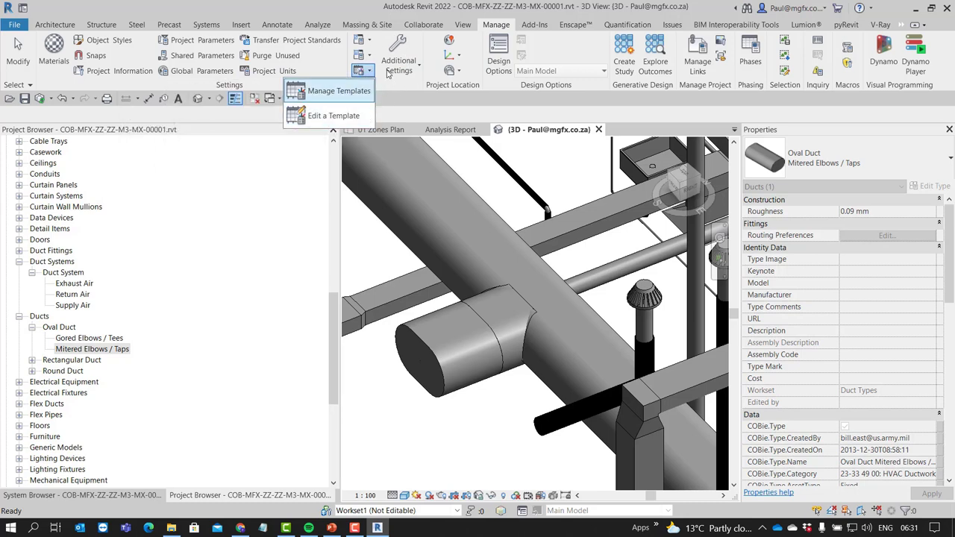
{"action": "left_click", "coordinate": [367, 57]}
{"action": "left_click", "coordinate": [367, 57]}
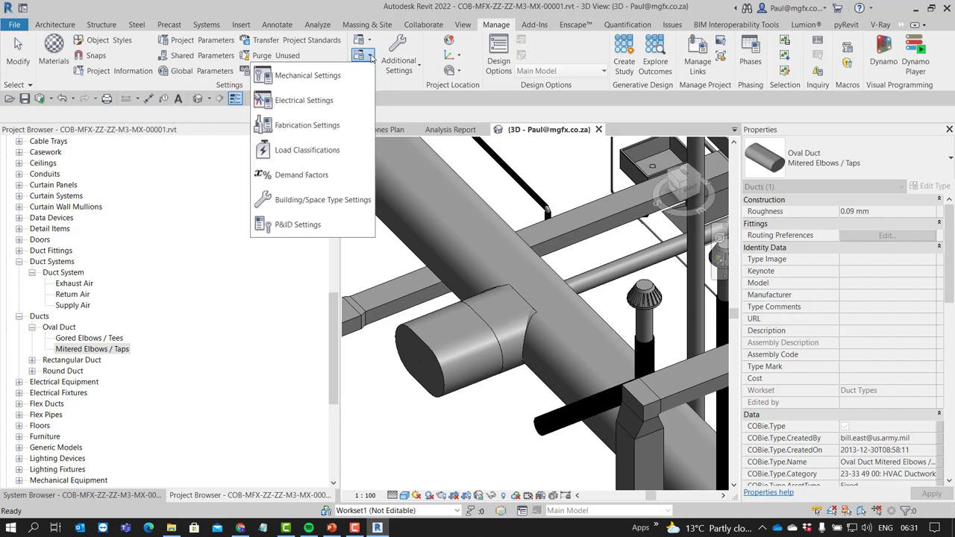
{"action": "left_click", "coordinate": [312, 102]}
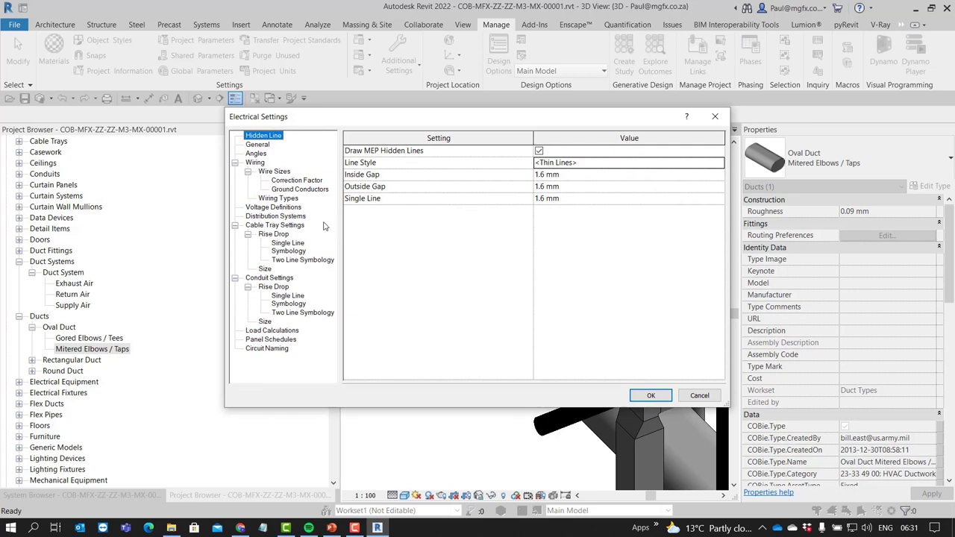
{"action": "left_click", "coordinate": [280, 208]}
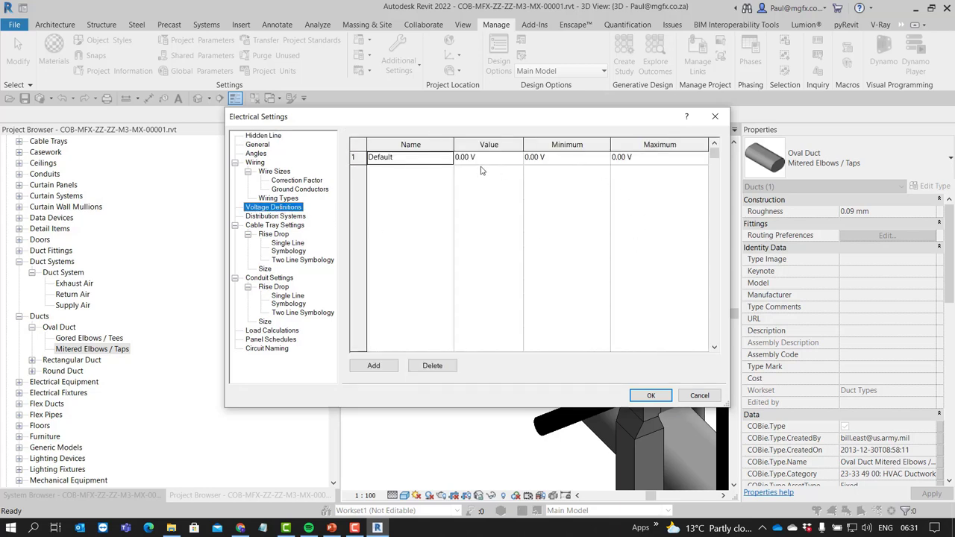
{"action": "left_click", "coordinate": [280, 215]}
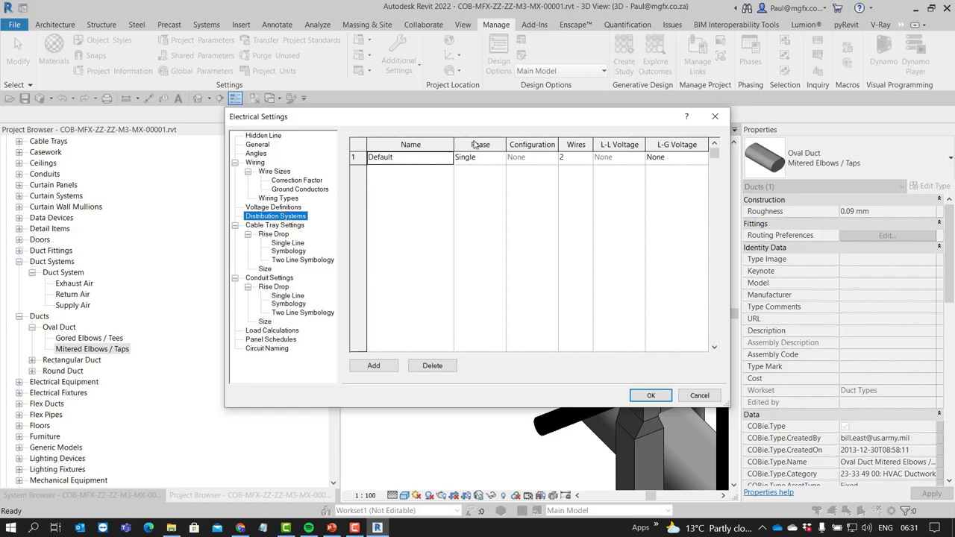
{"action": "left_click", "coordinate": [266, 207]}
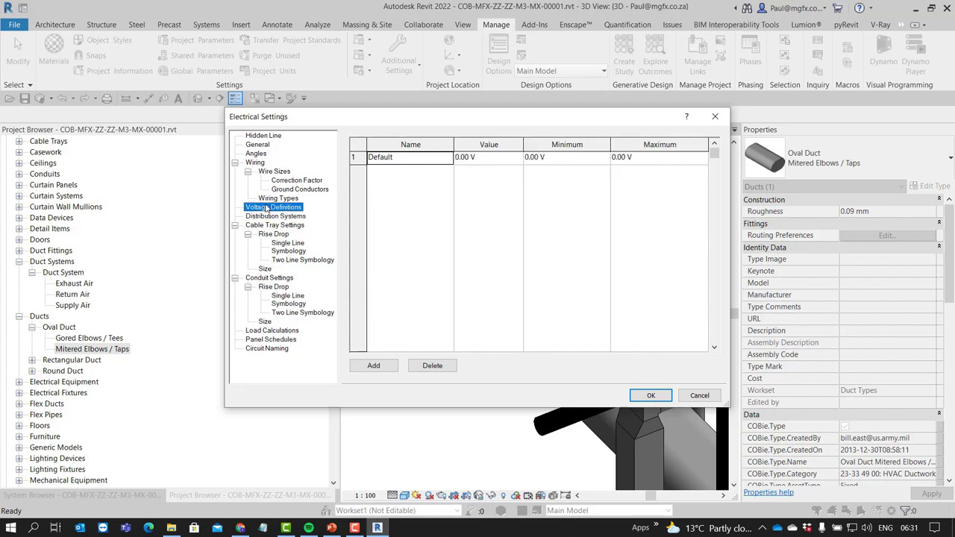
{"action": "left_click", "coordinate": [714, 116]}
{"action": "scroll", "coordinate": [513, 274], "scroll_direction": "down", "scroll_amount": 6}
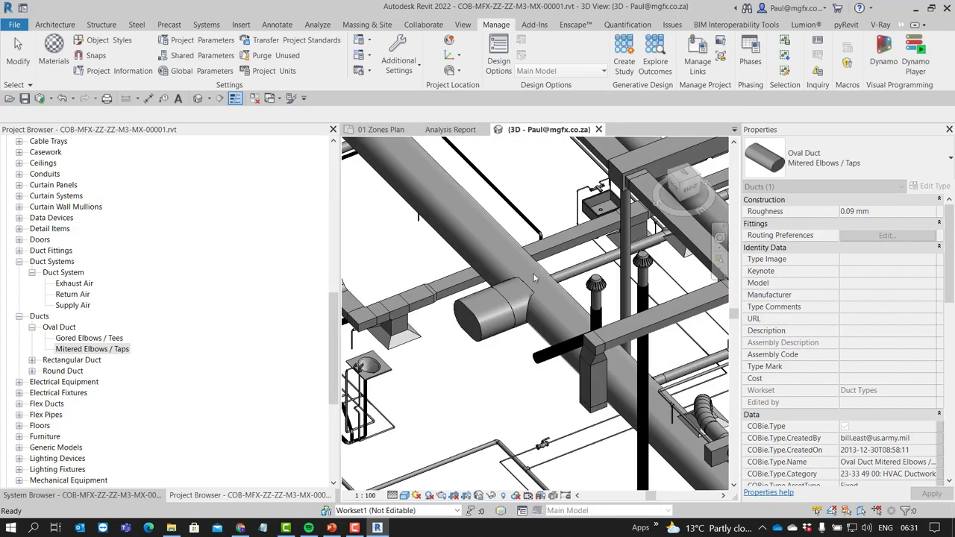
Orbit, zoom and pan the 3D view to inspect different parts of the duct network
{"action": "middle_click_drag", "start_coordinate": [636, 337], "coordinate": [380, 244], "text": "shift"}
{"action": "scroll", "coordinate": [395, 249], "scroll_direction": "up", "scroll_amount": 5}
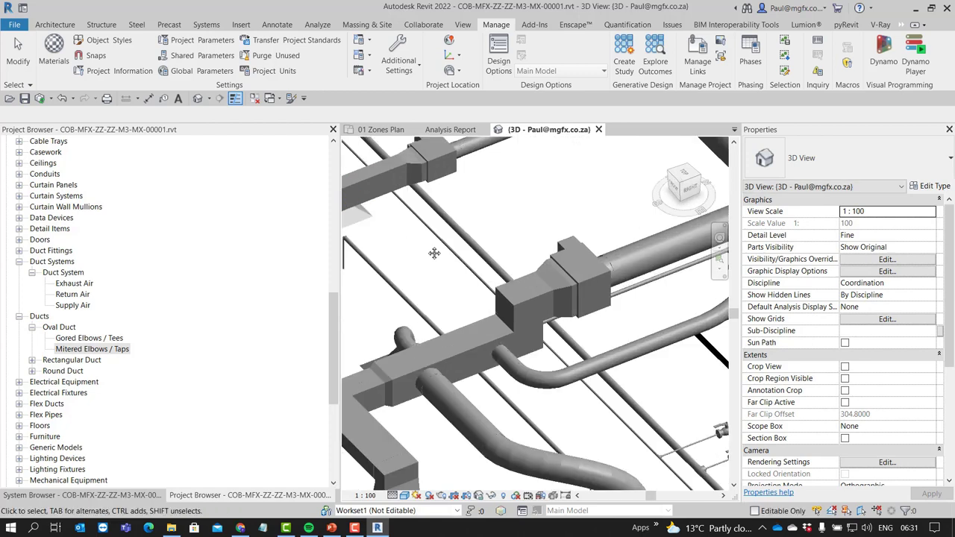
{"action": "scroll", "coordinate": [460, 283], "scroll_direction": "down", "scroll_amount": 4}
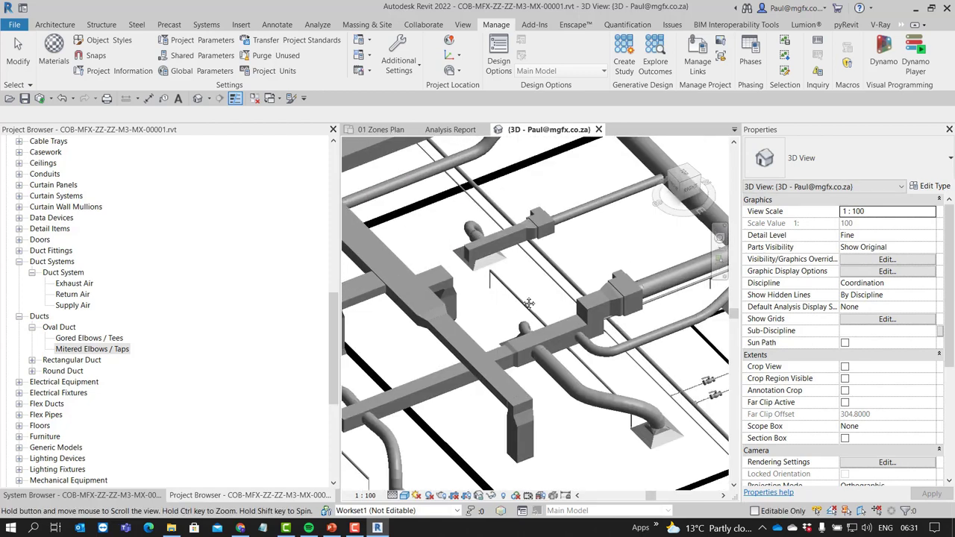
{"action": "scroll", "coordinate": [450, 321], "scroll_direction": "down", "scroll_amount": 4}
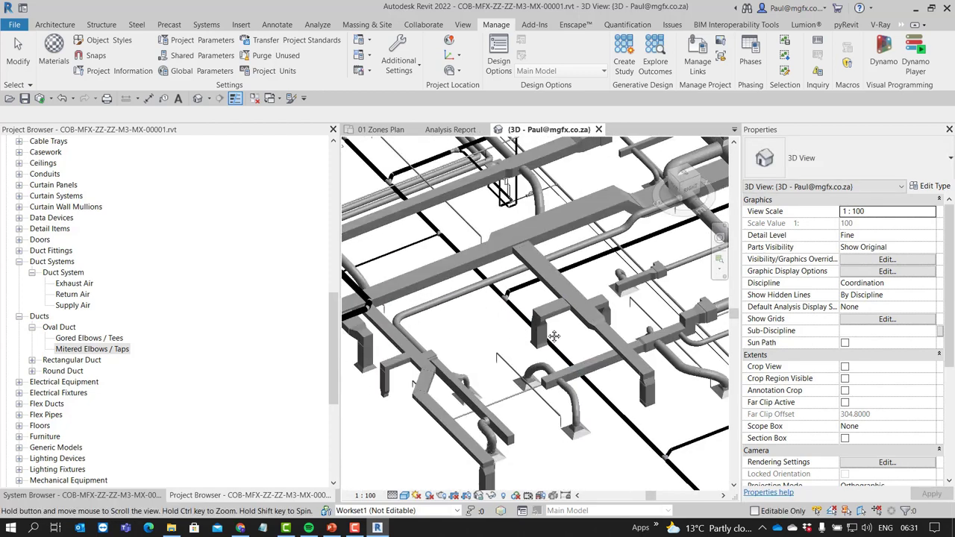
{"action": "scroll", "coordinate": [395, 238], "scroll_direction": "up", "scroll_amount": 6}
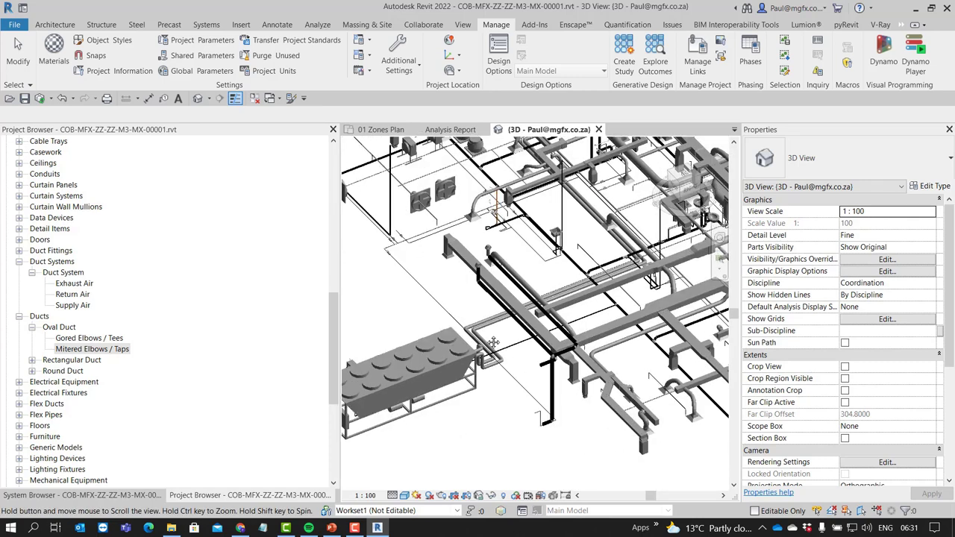
{"action": "middle_click_drag", "start_coordinate": [386, 216], "coordinate": [522, 309]}
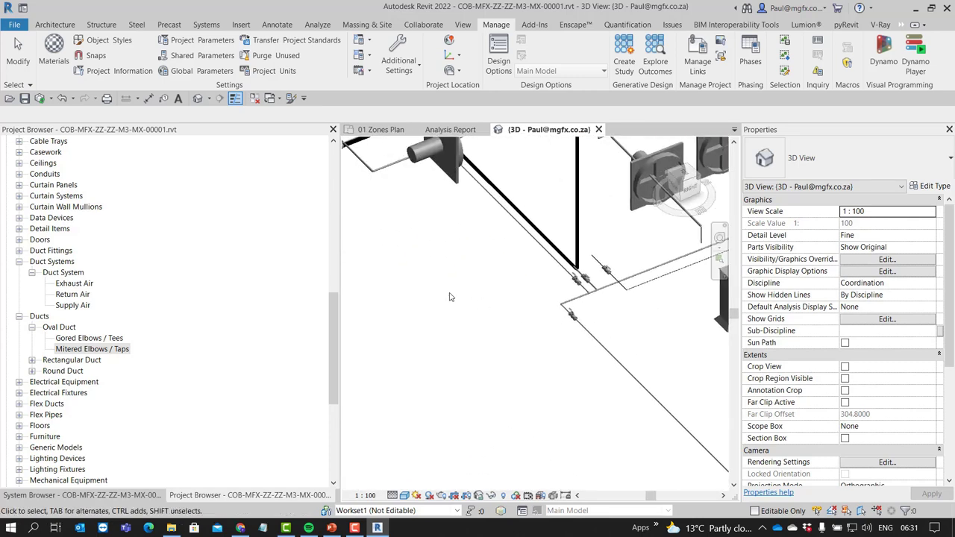
{"action": "scroll", "coordinate": [451, 297], "scroll_direction": "down", "scroll_amount": 5}
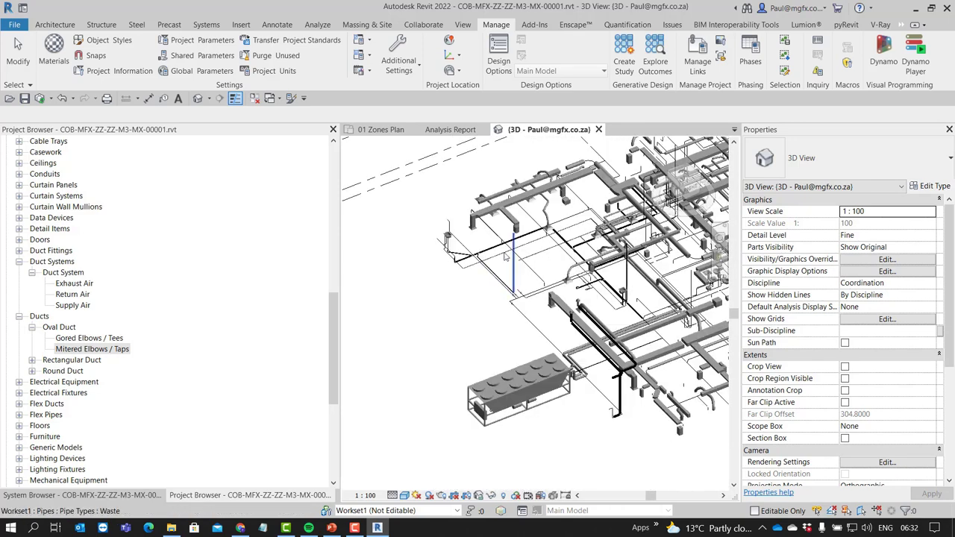
{"action": "scroll", "coordinate": [500, 279], "scroll_direction": "up", "scroll_amount": 2}
{"action": "scroll", "coordinate": [604, 279], "scroll_direction": "down", "scroll_amount": 4}
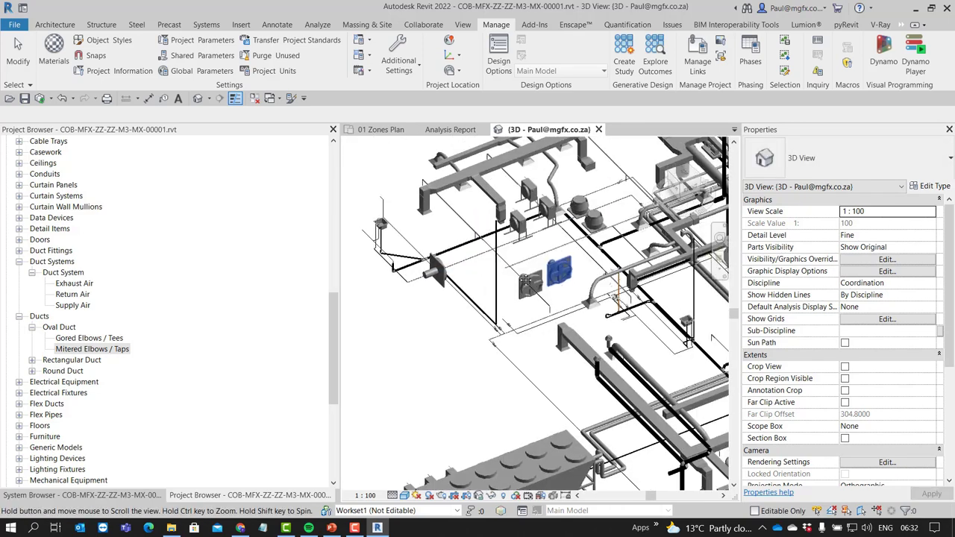
Orbit the ducts to one more angle, then return to the PowerPoint presenter view
{"action": "middle_click_drag", "start_coordinate": [633, 335], "coordinate": [522, 291], "text": "shift"}
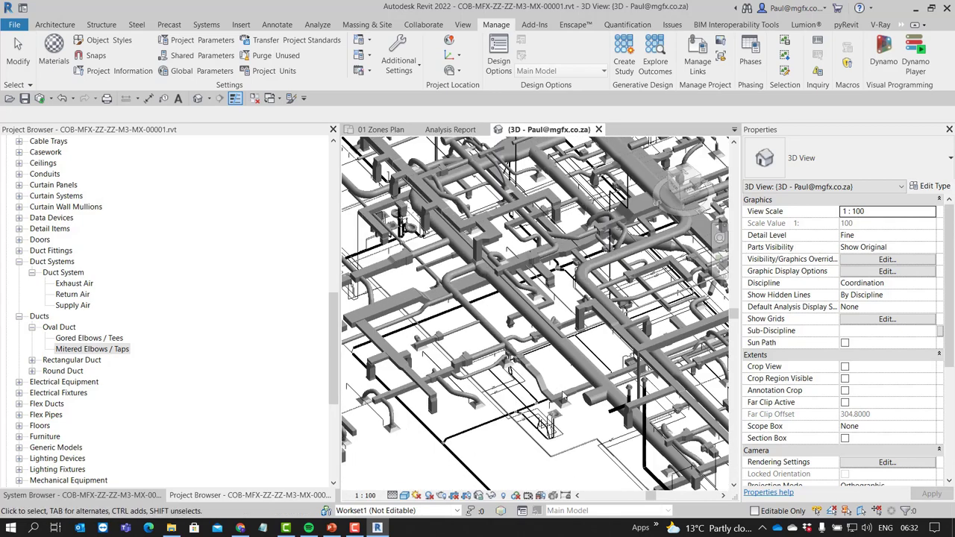
{"action": "middle_click_drag", "start_coordinate": [566, 469], "coordinate": [374, 412]}
{"action": "scroll", "coordinate": [574, 307], "scroll_direction": "up", "scroll_amount": 5}
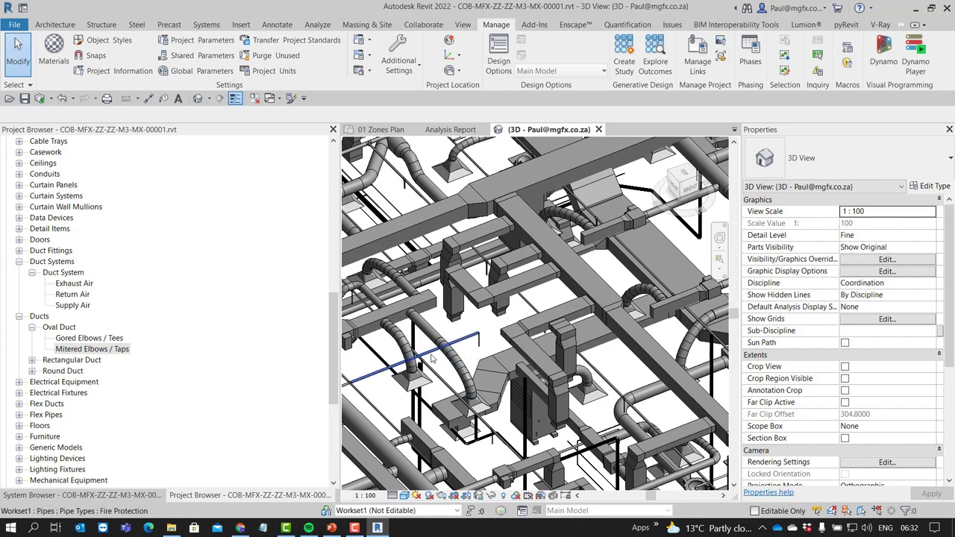
{"action": "left_click", "coordinate": [334, 528]}
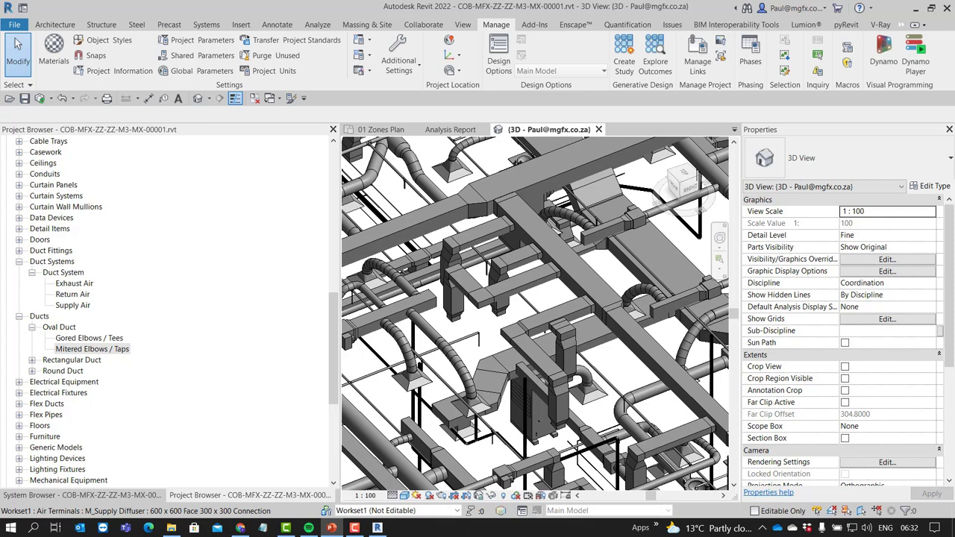
{"action": "key", "text": "alt+Tab"}
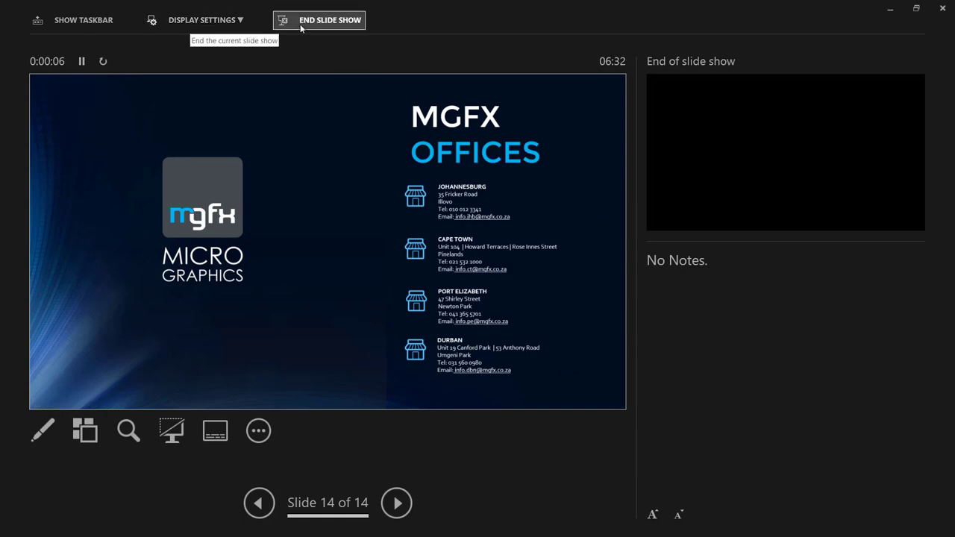
Change the display setting to Duplicate Slide Show so MGFX OFFICES fills the screen
{"action": "left_click", "coordinate": [241, 20]}
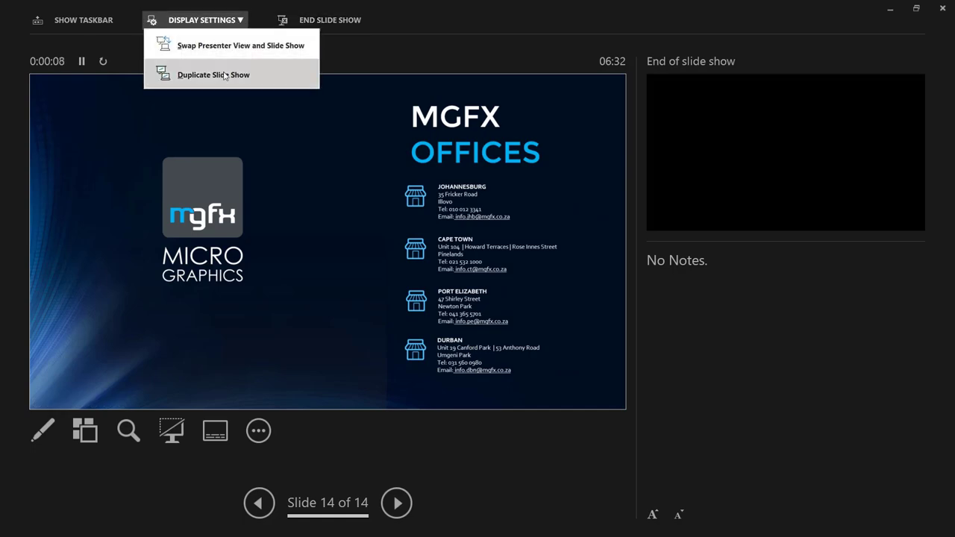
{"action": "left_click", "coordinate": [226, 75]}
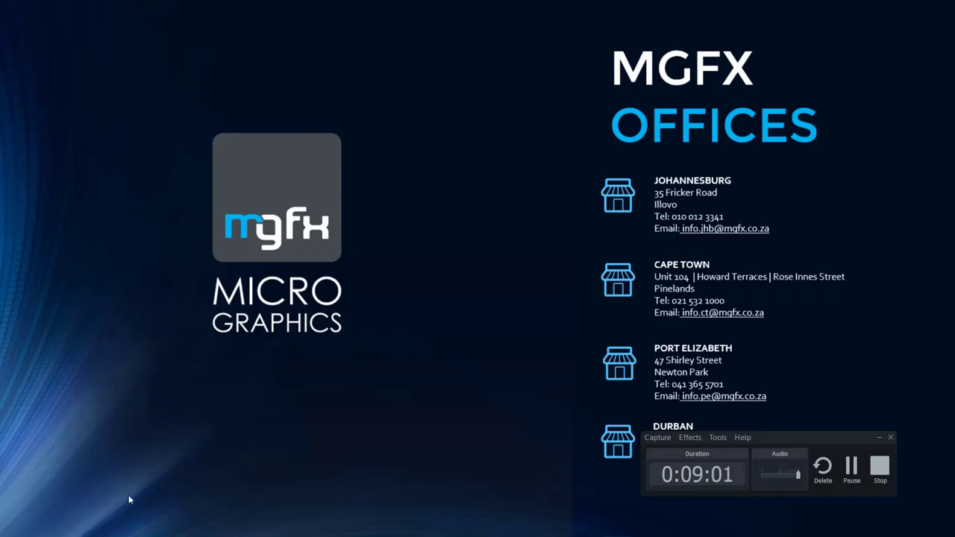